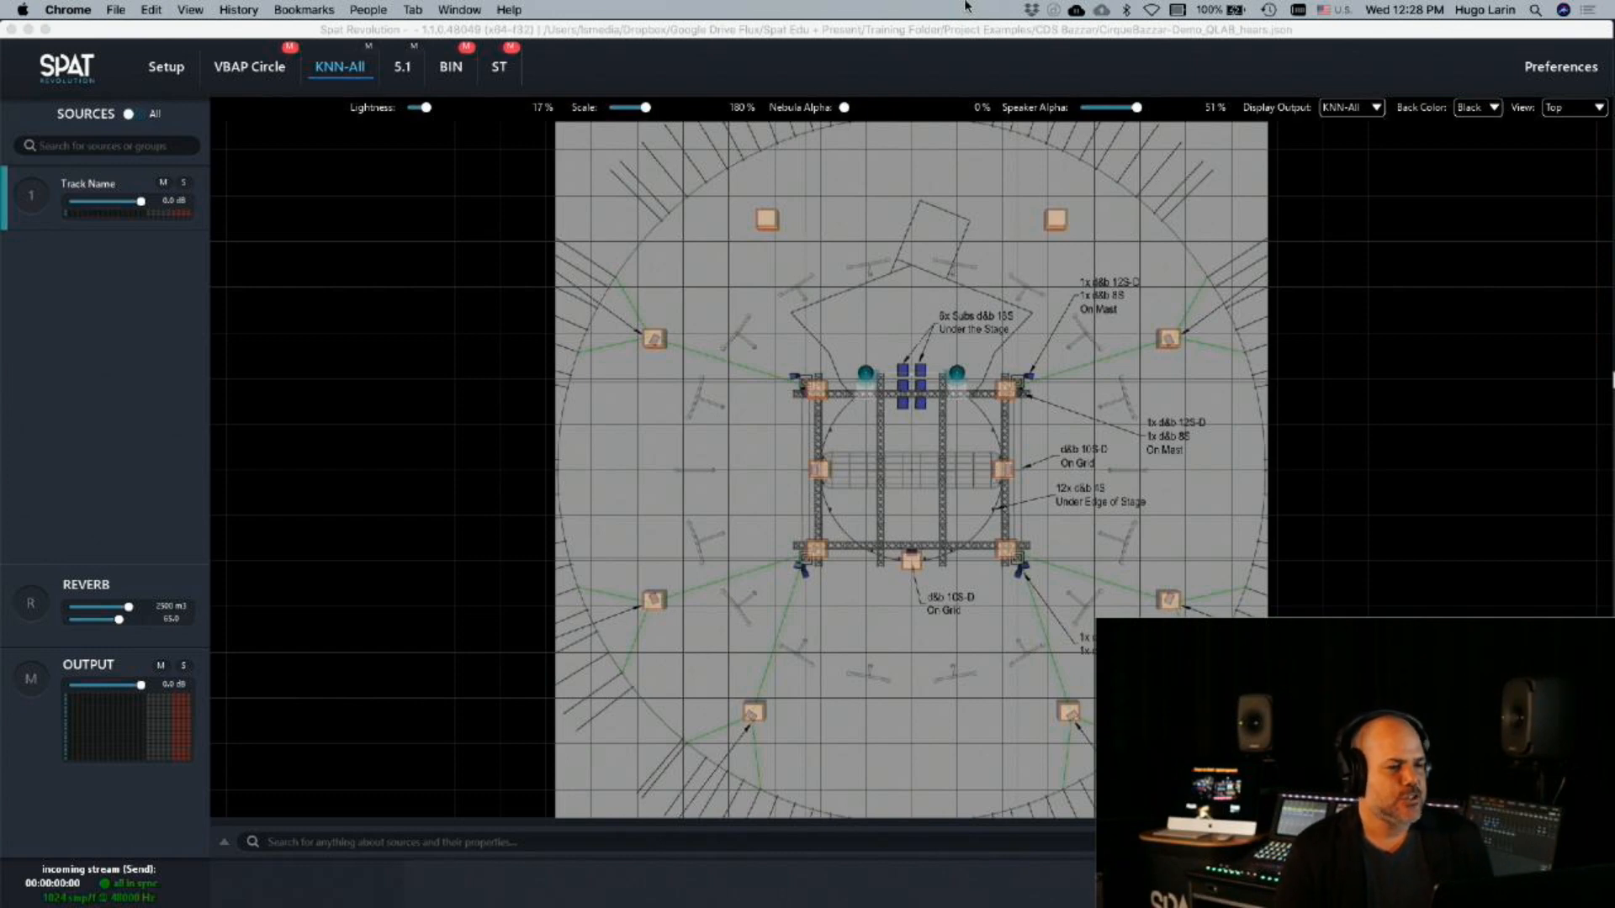
# Open the 5.1 room from the setup graph and examine its speaker layout over the venue plan
pyautogui.click(167, 66)
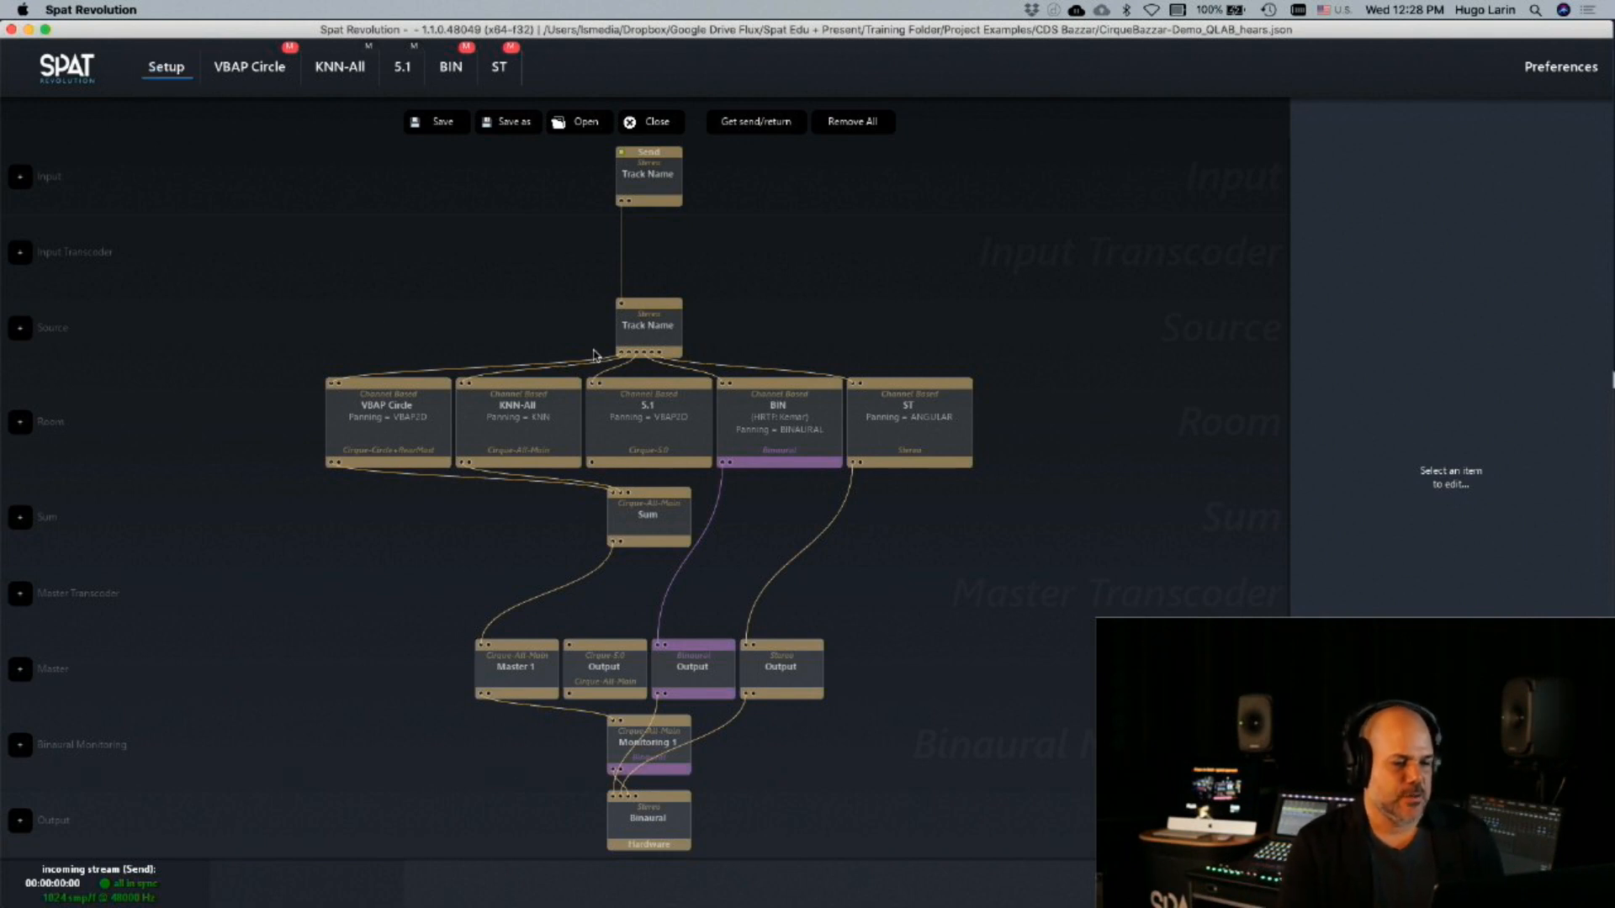
pyautogui.doubleClick(635, 406)
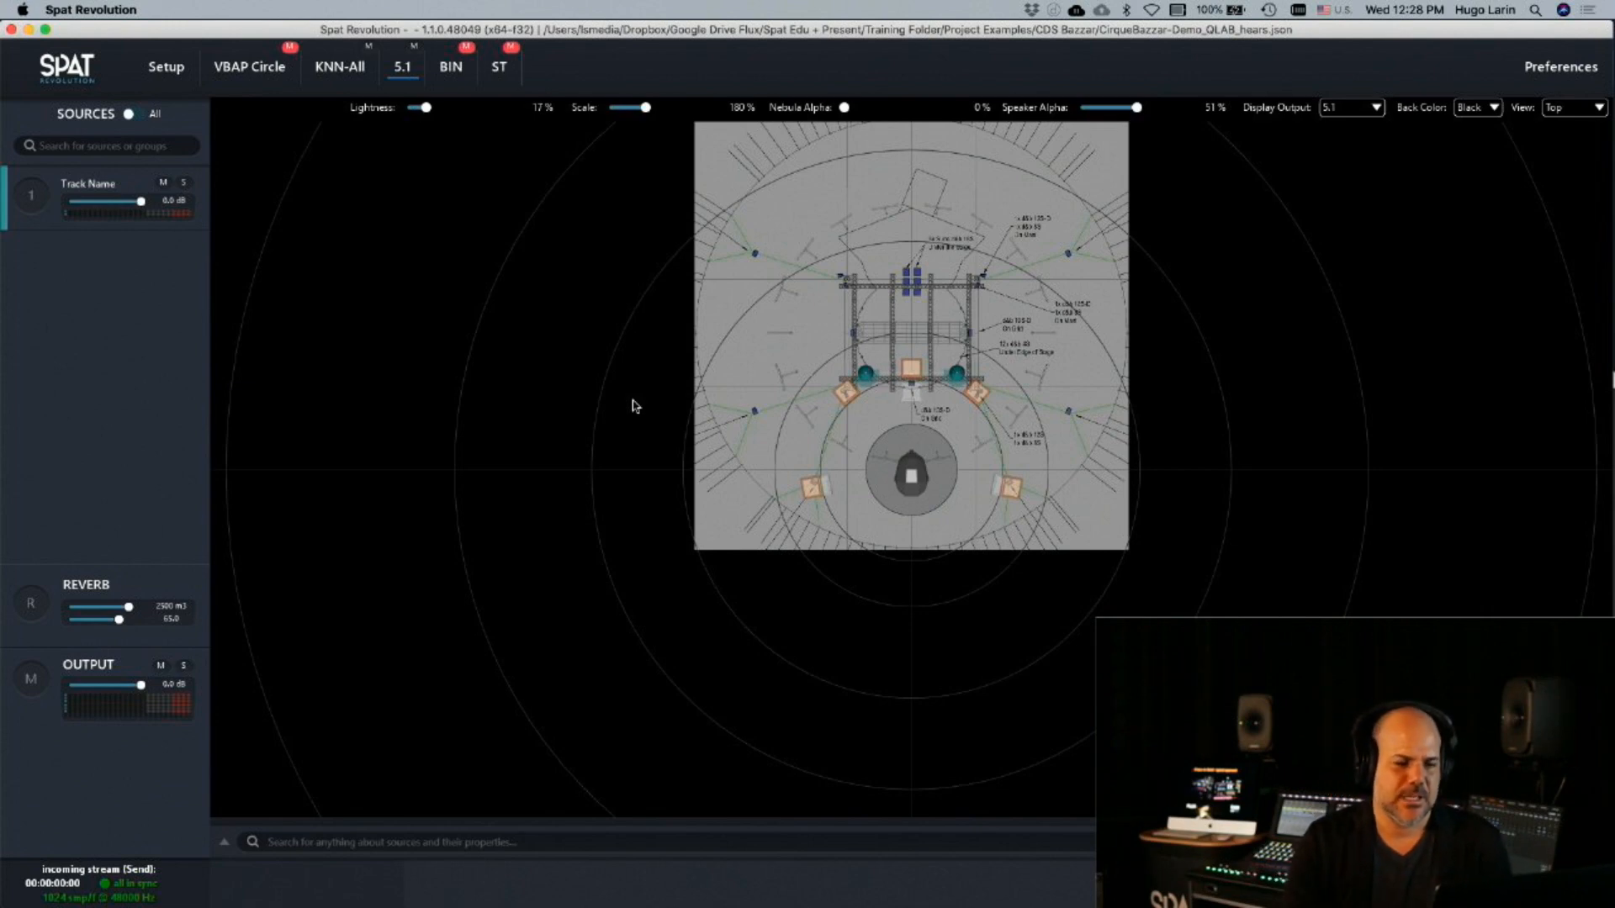
pyautogui.scroll(5, 706, 469)
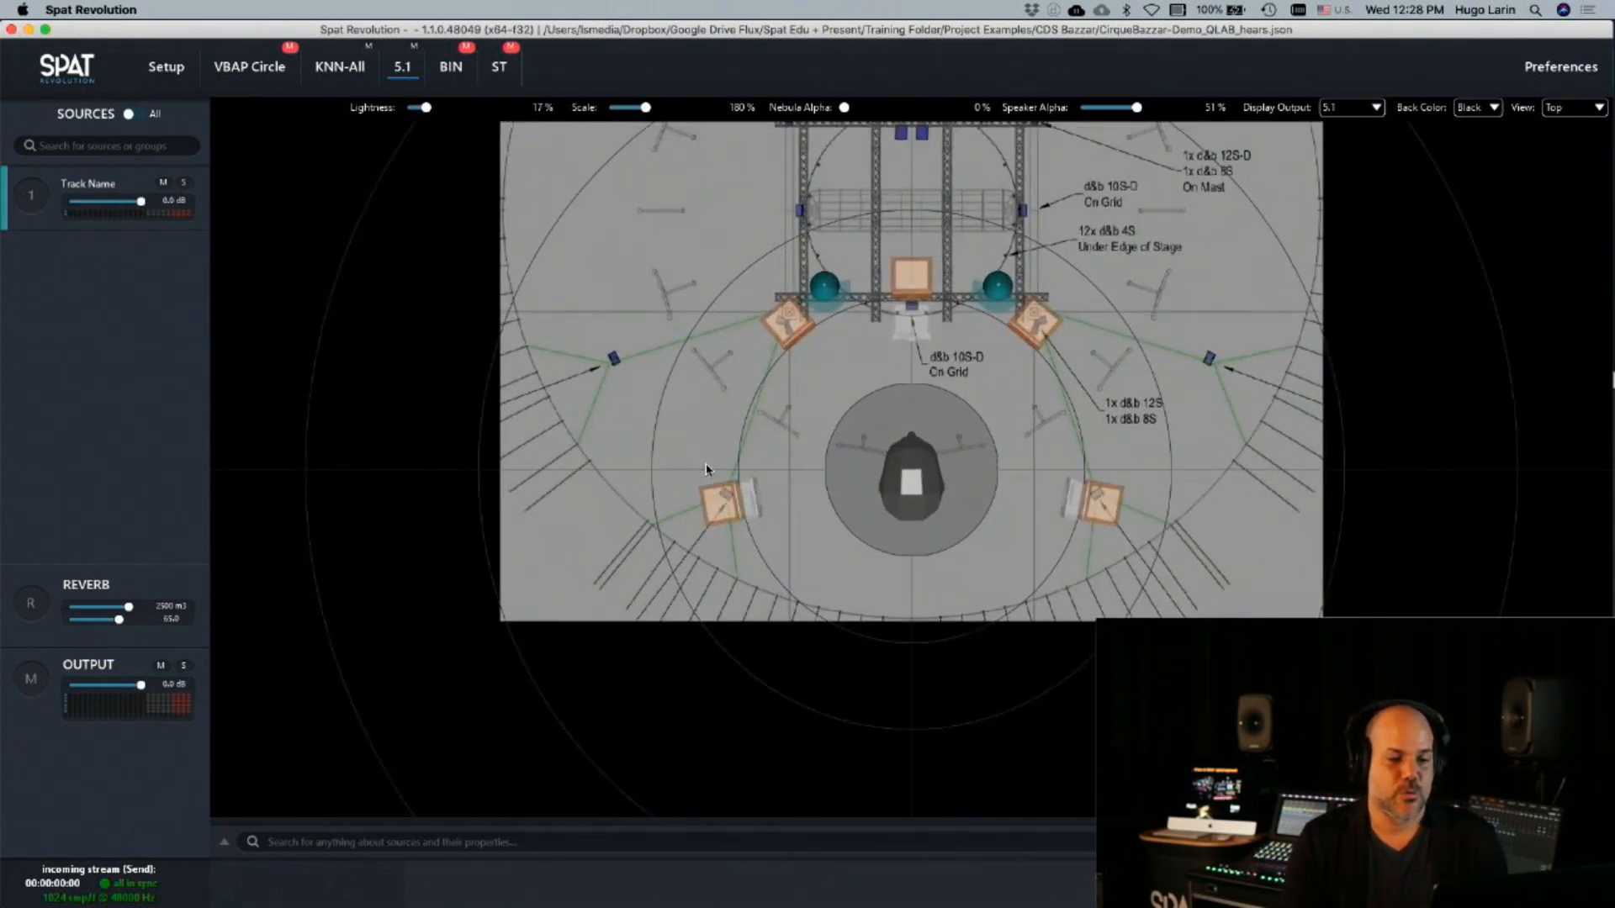
pyautogui.scroll(-2, 706, 469)
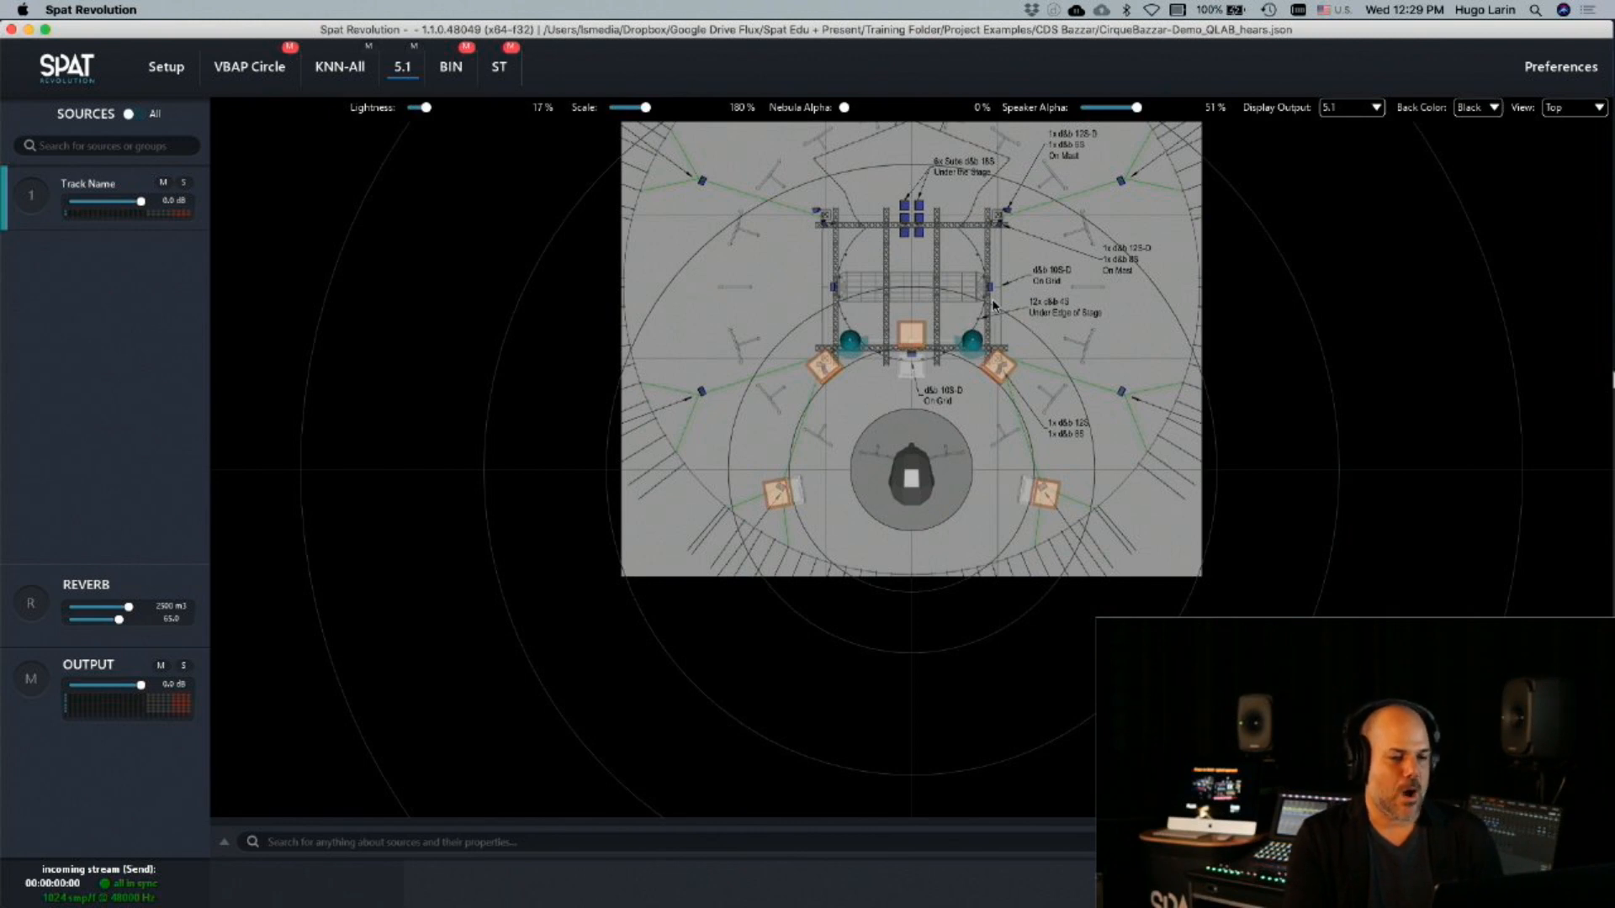
# Mute the 5.1 room and compare its speaker layout with the KNN-All room, ending on the KNN-All room
pyautogui.click(357, 72)
pyautogui.scroll(-5, 597, 334)
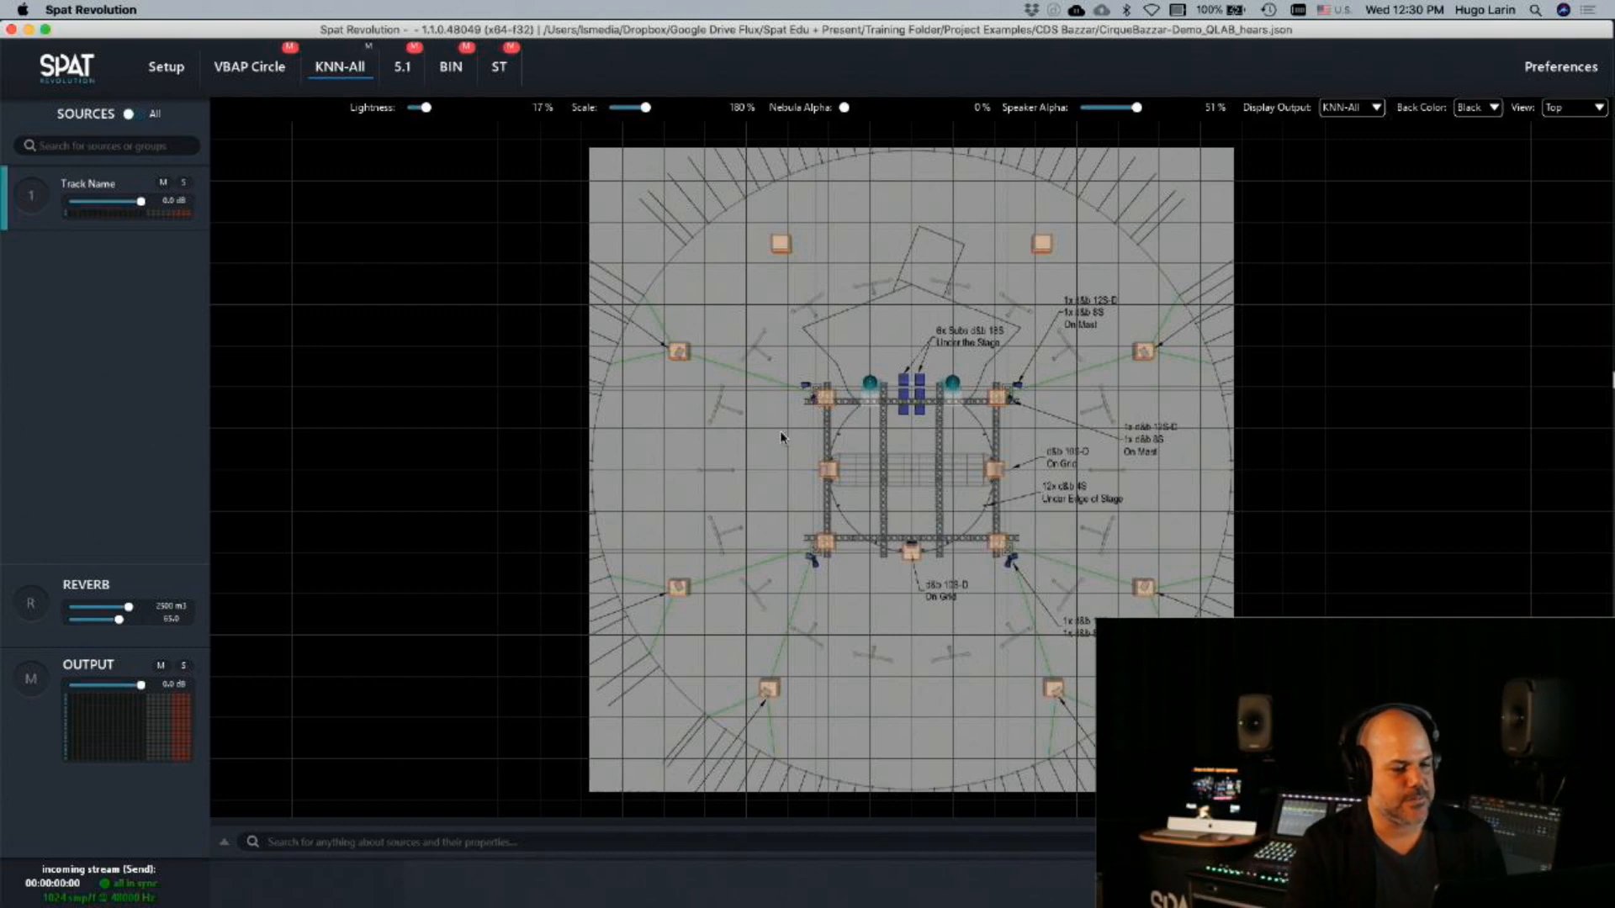
pyautogui.scroll(3, 820, 441)
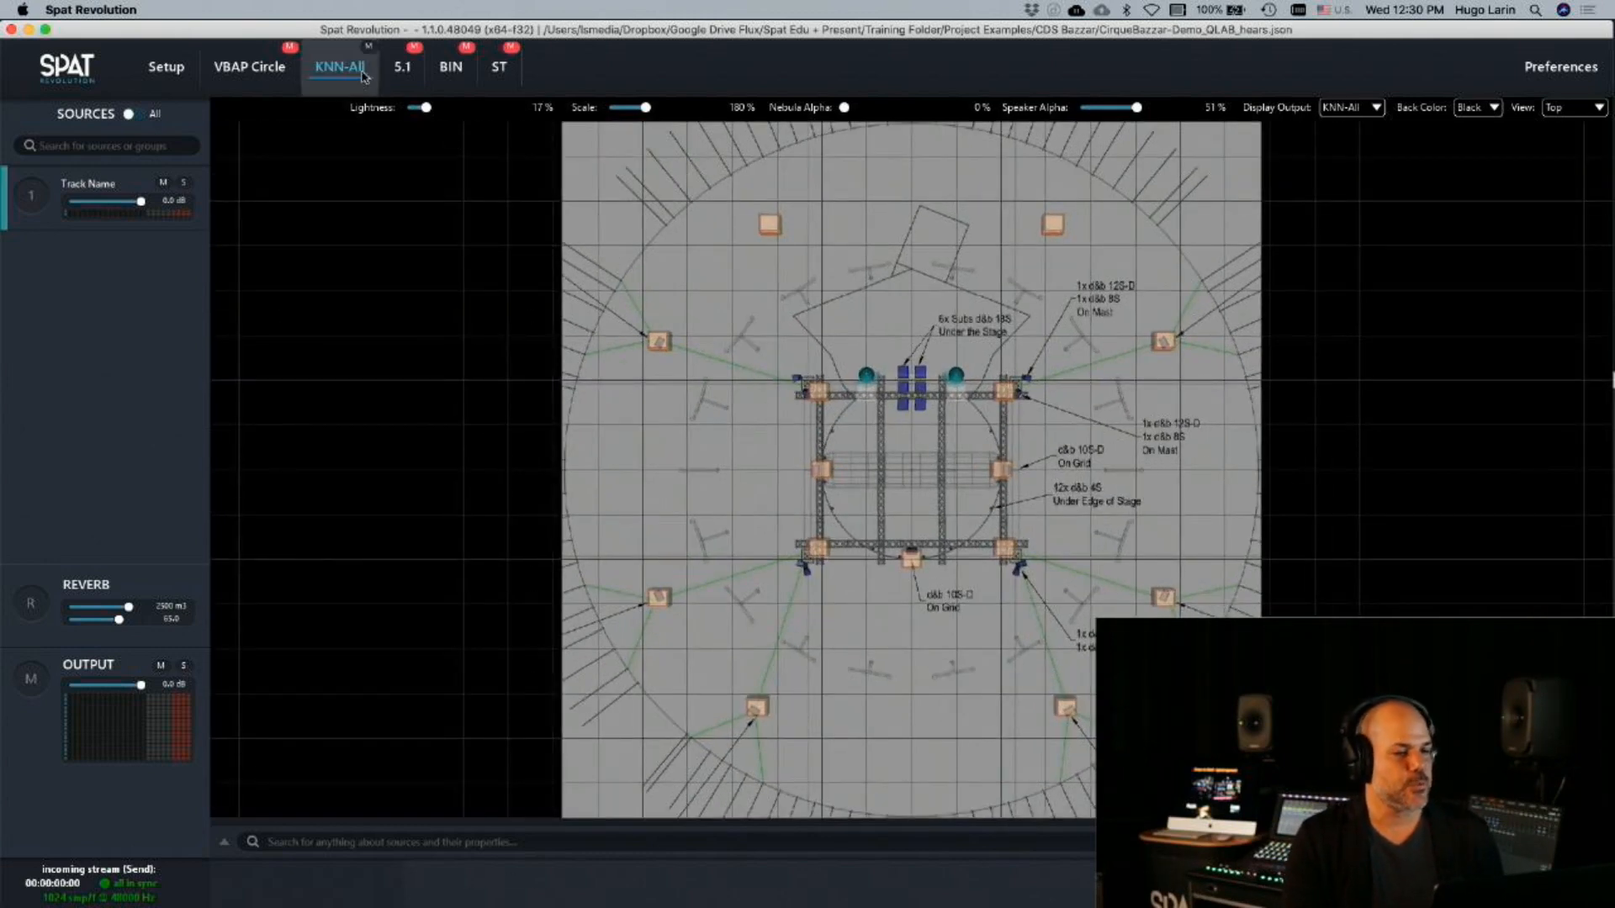
pyautogui.click(403, 87)
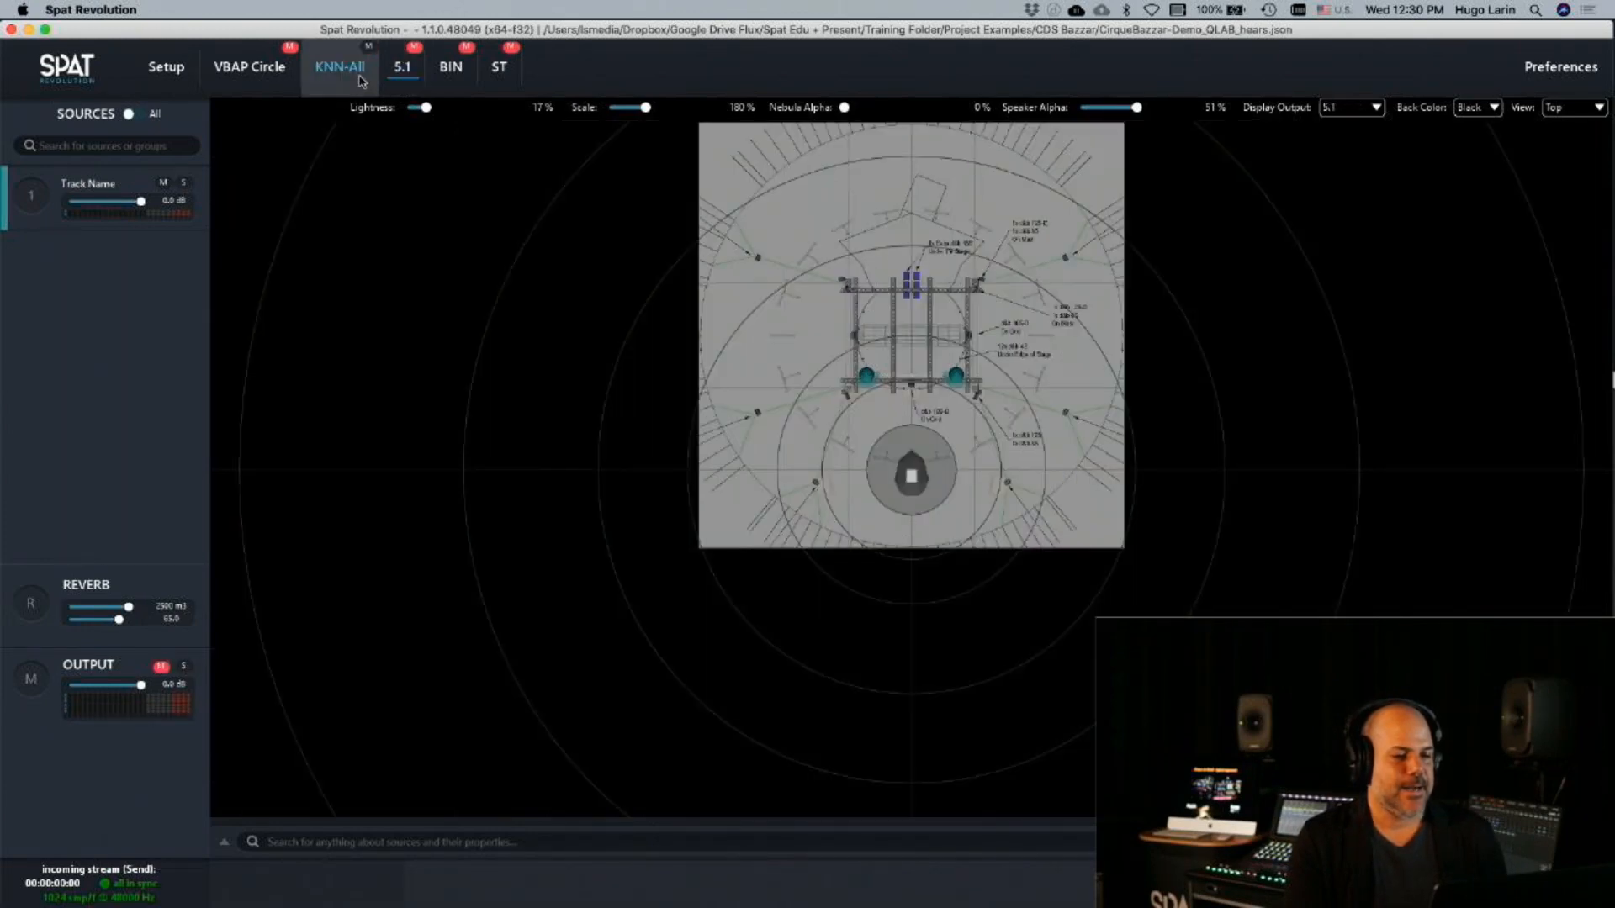
pyautogui.click(362, 81)
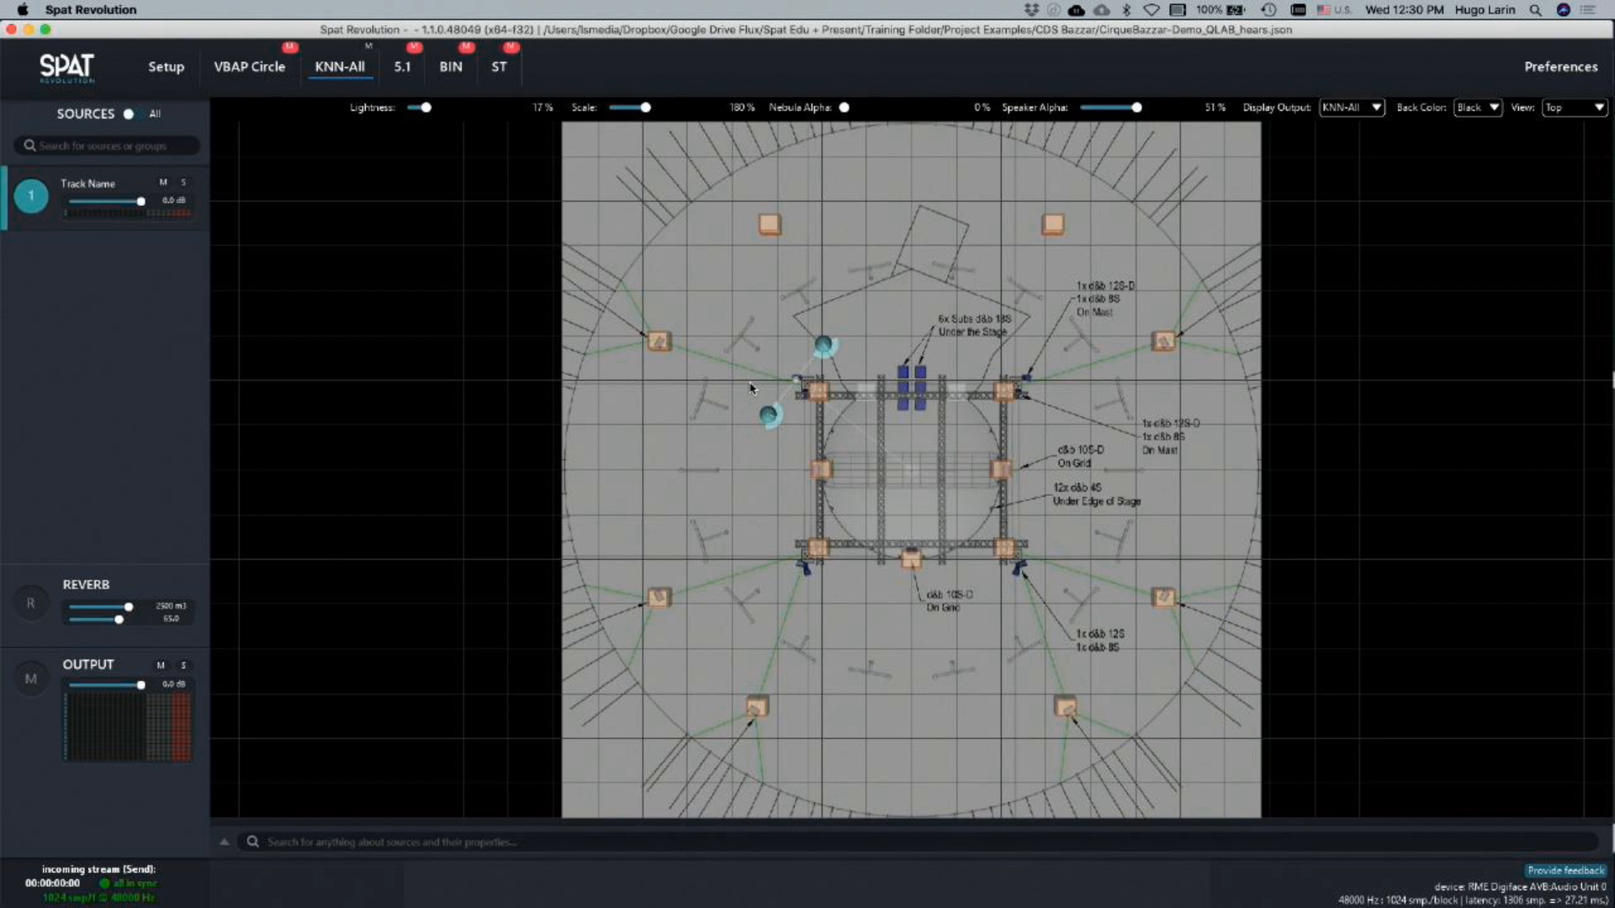
# Switch to the QUICK PIANO TEST cue cart in QLab
pyautogui.press('super+Tab')
pyautogui.press('super+Tab')
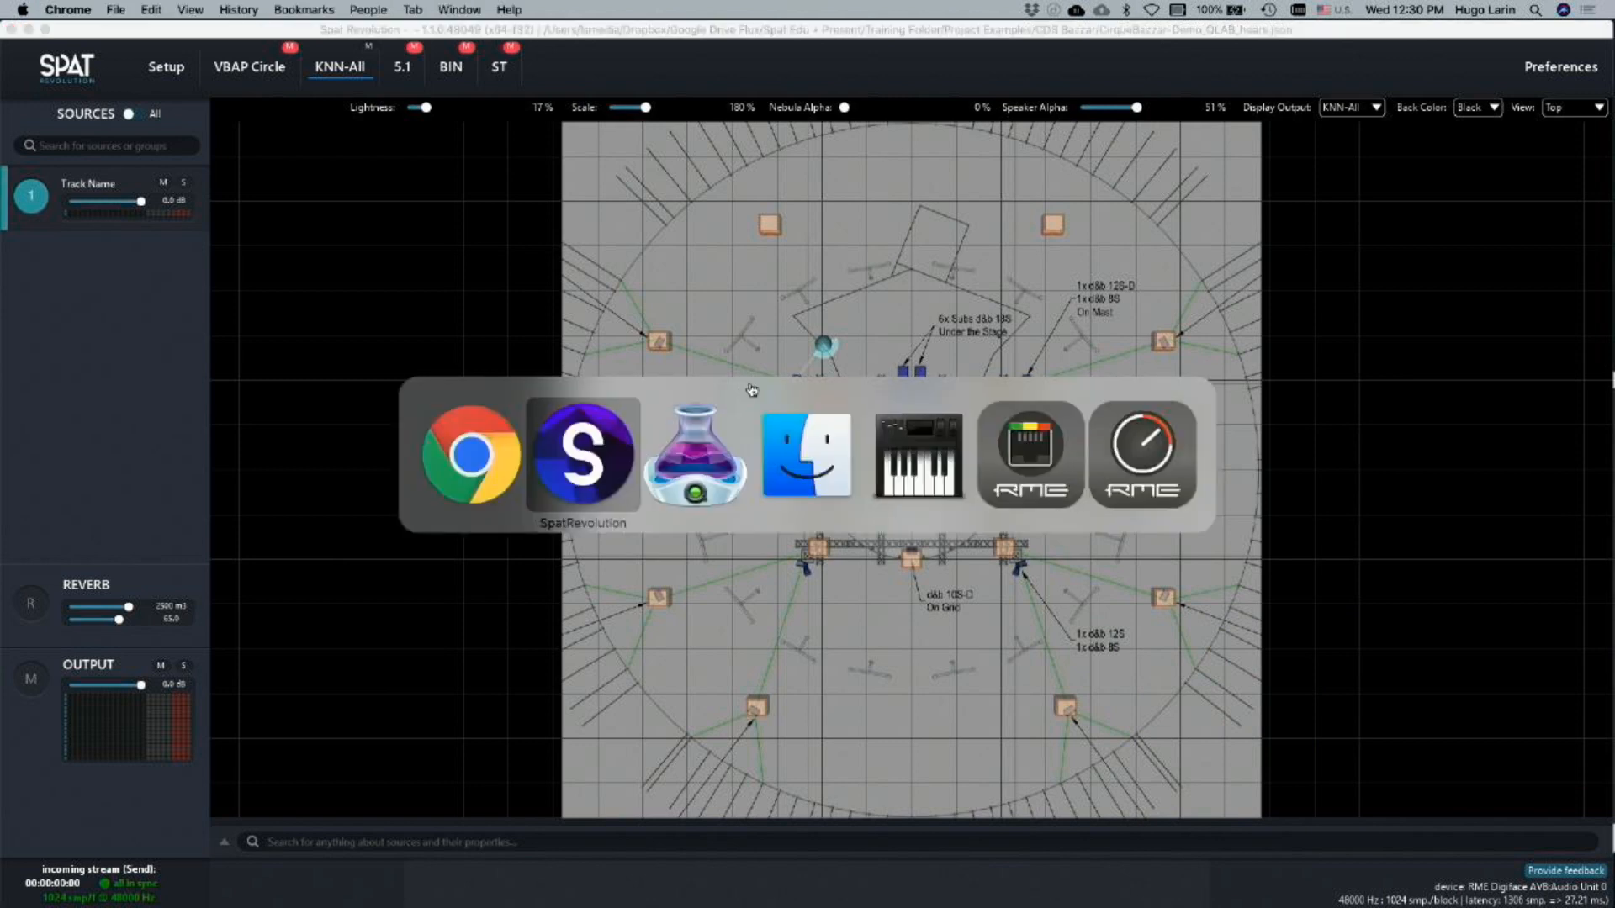
pyautogui.press('super+Tab')
pyautogui.press('super+Tab')
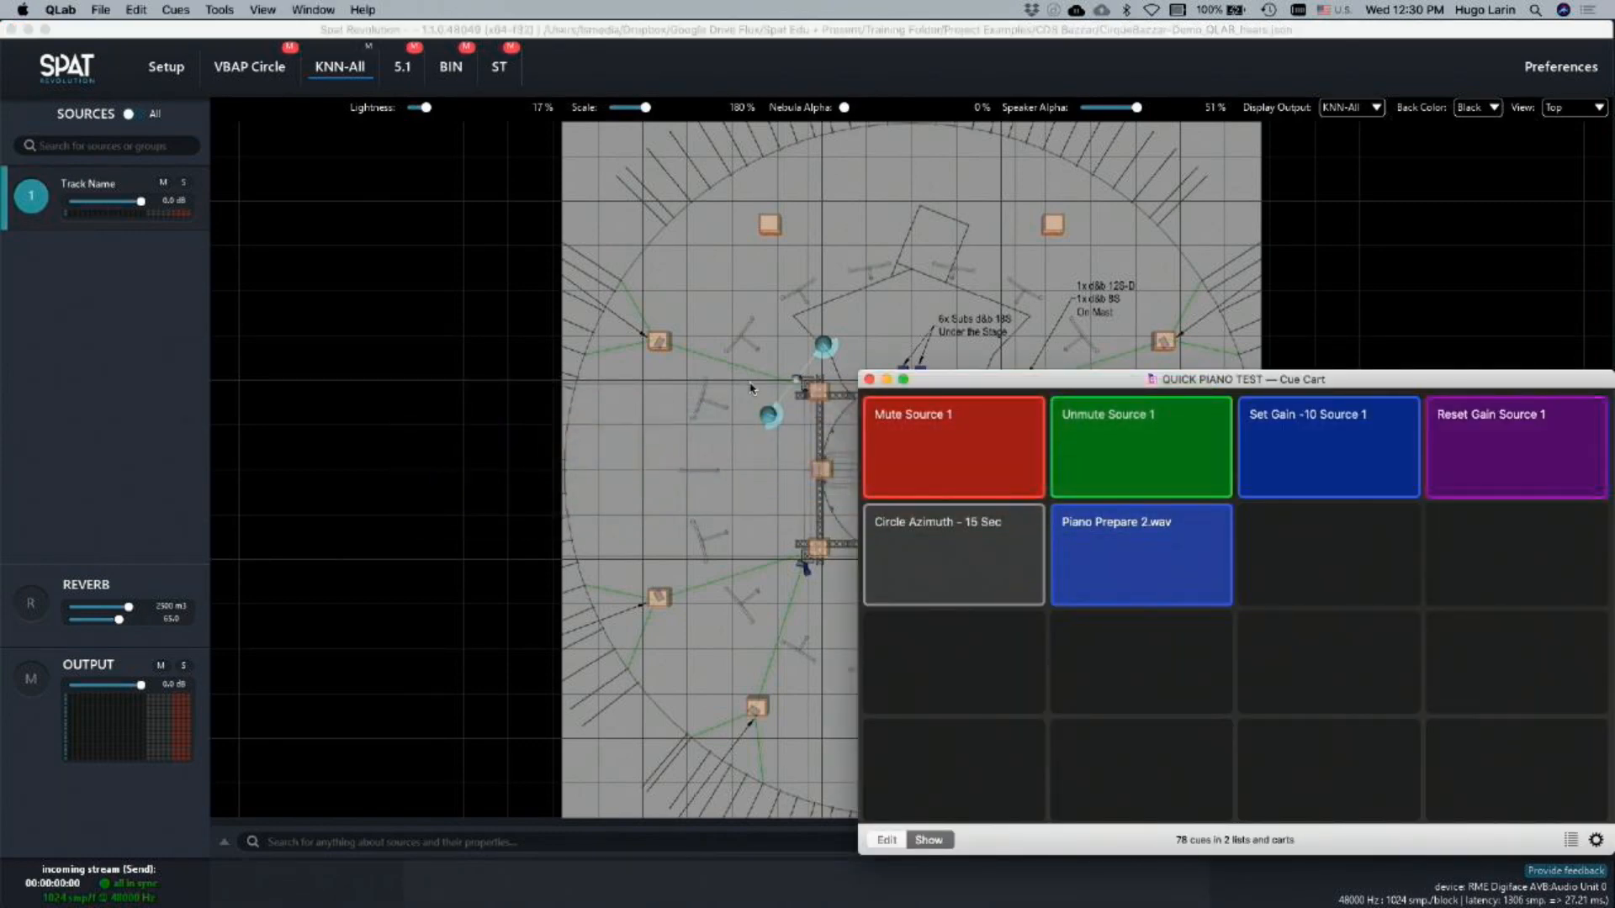
# Show the KNN-All room in the combined Top/Front view, with the whole venue plan visible
pyautogui.click(1546, 109)
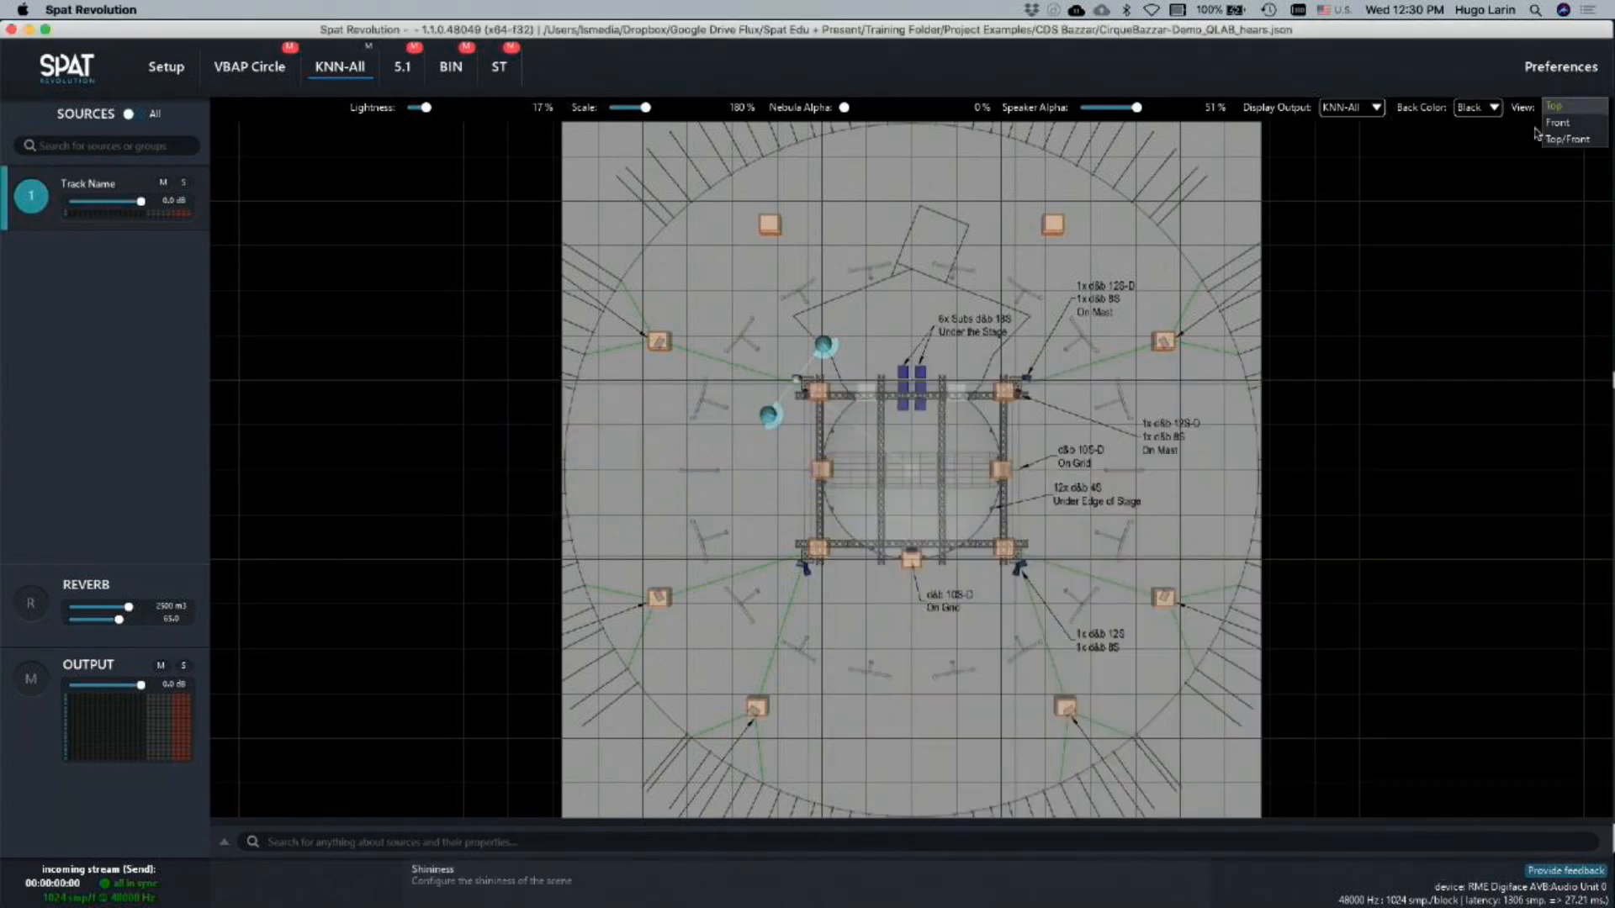
pyautogui.click(1558, 140)
pyautogui.scroll(-6, 1100, 522)
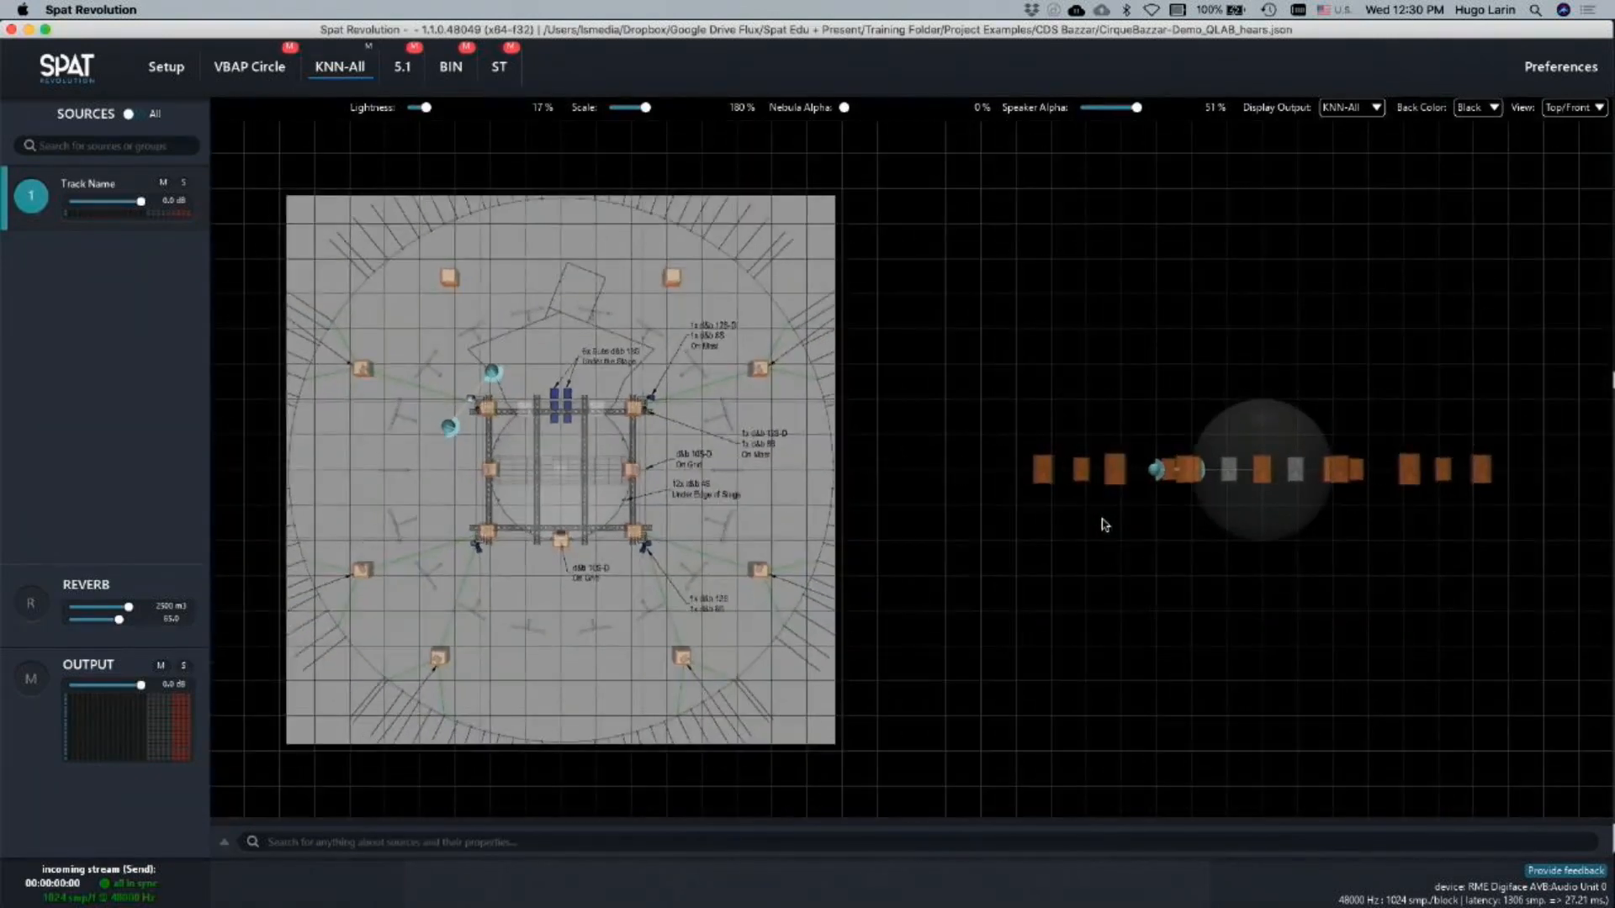
# Play the Piano Prepare 2.wav cue from QLab while moving the stereo source to centre stage in the KNN-All room, ending with playback stopped
pyautogui.press('super+Tab')
pyautogui.click(1204, 509)
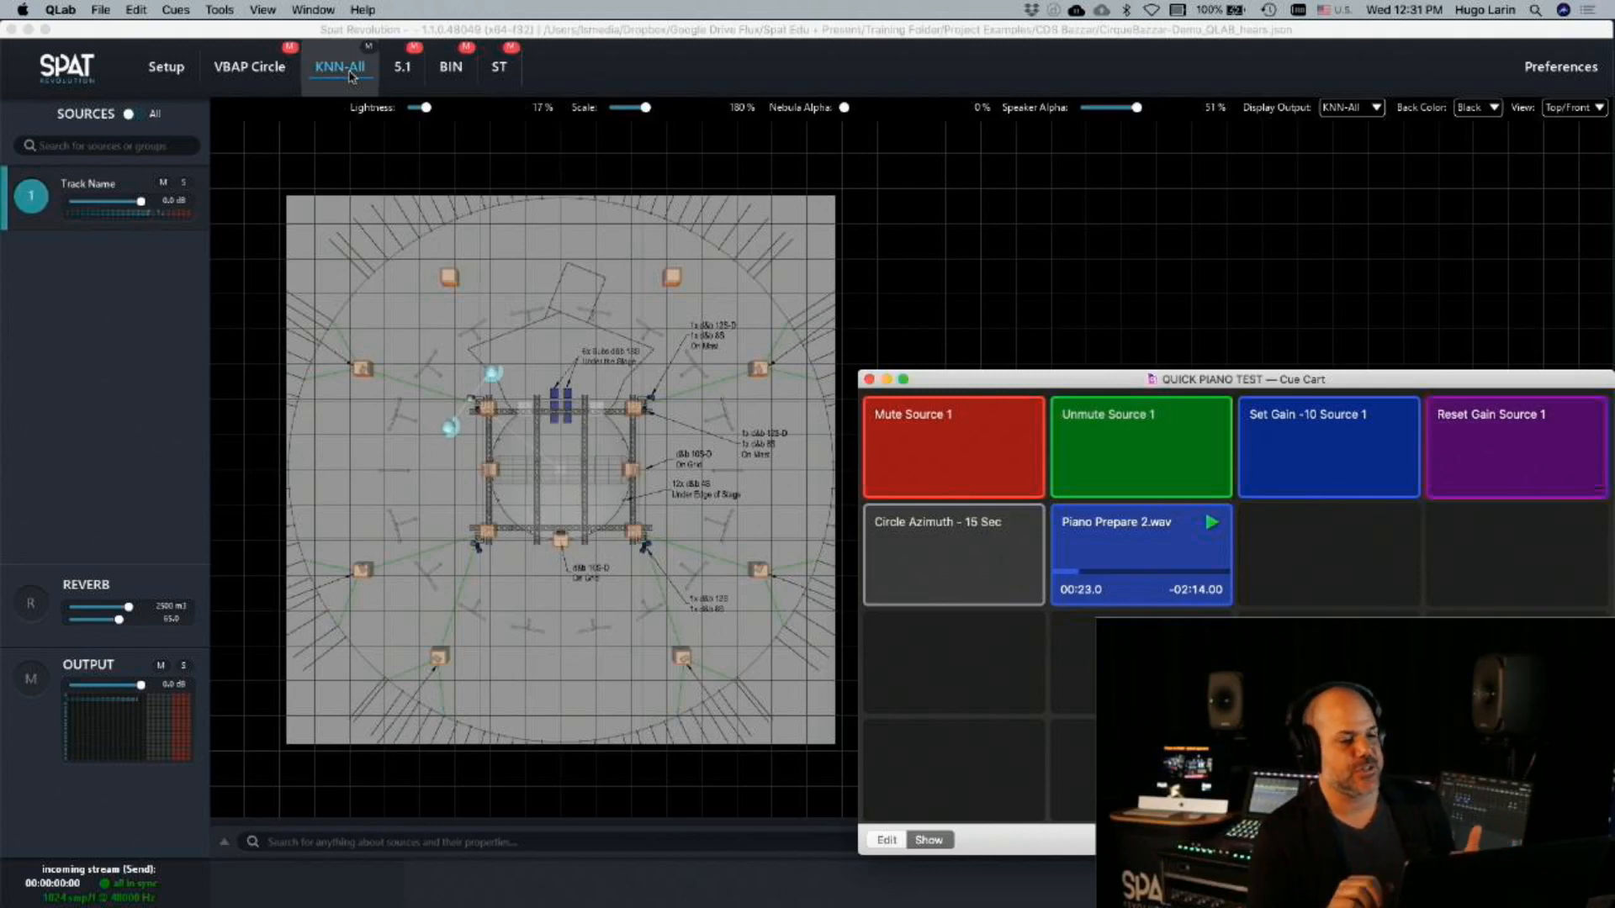
pyautogui.click(455, 431)
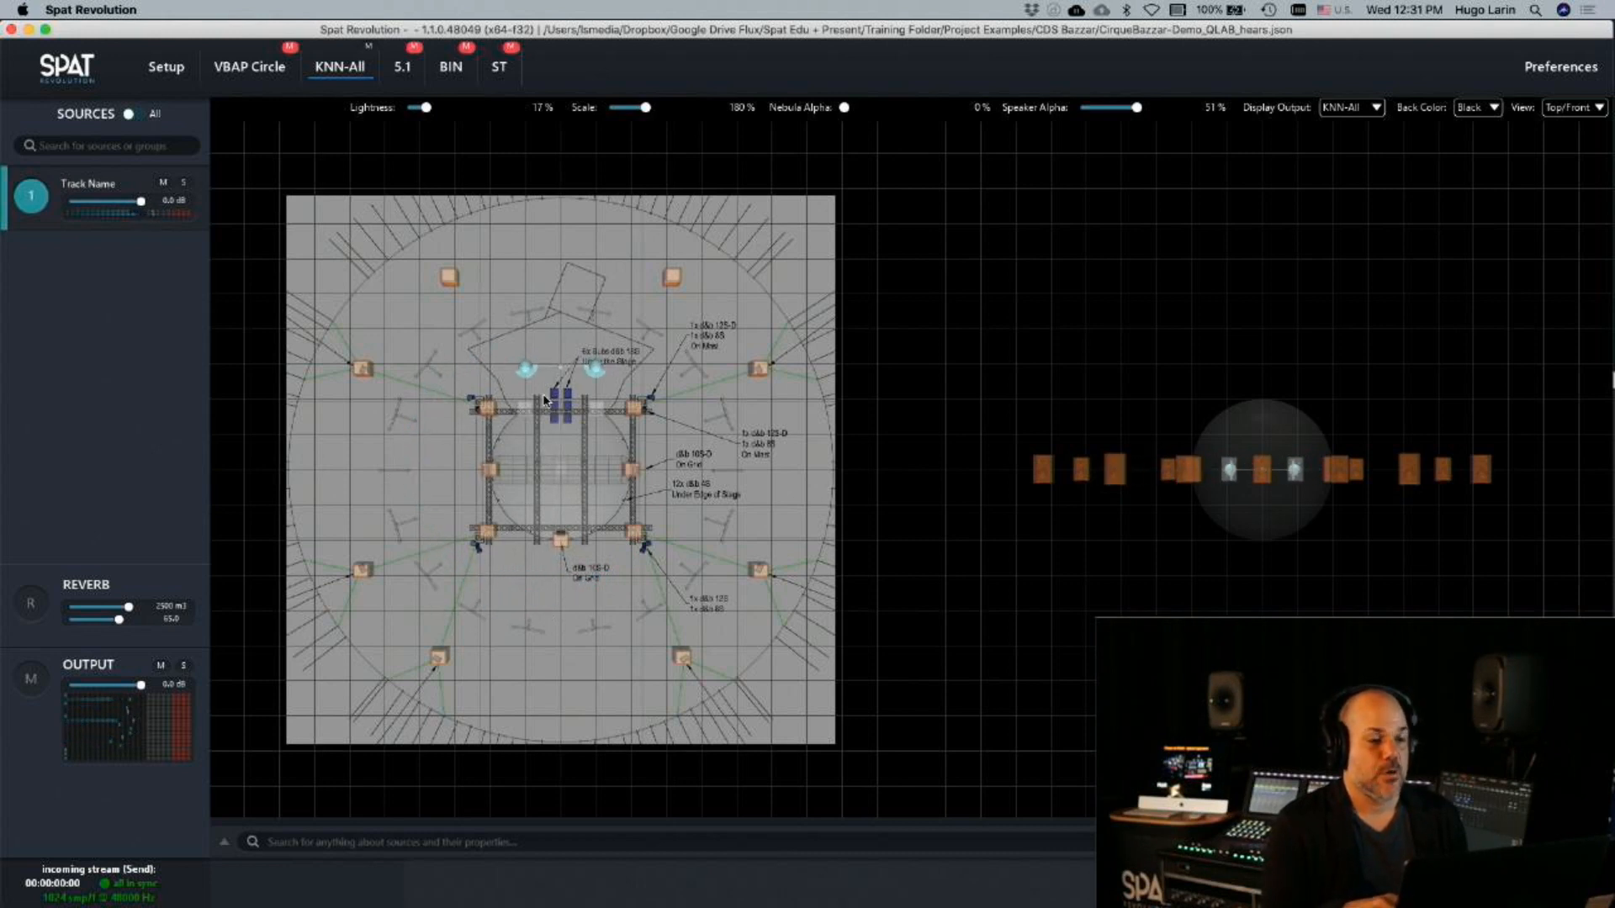
pyautogui.press('super+Tab')
pyautogui.press('Escape')
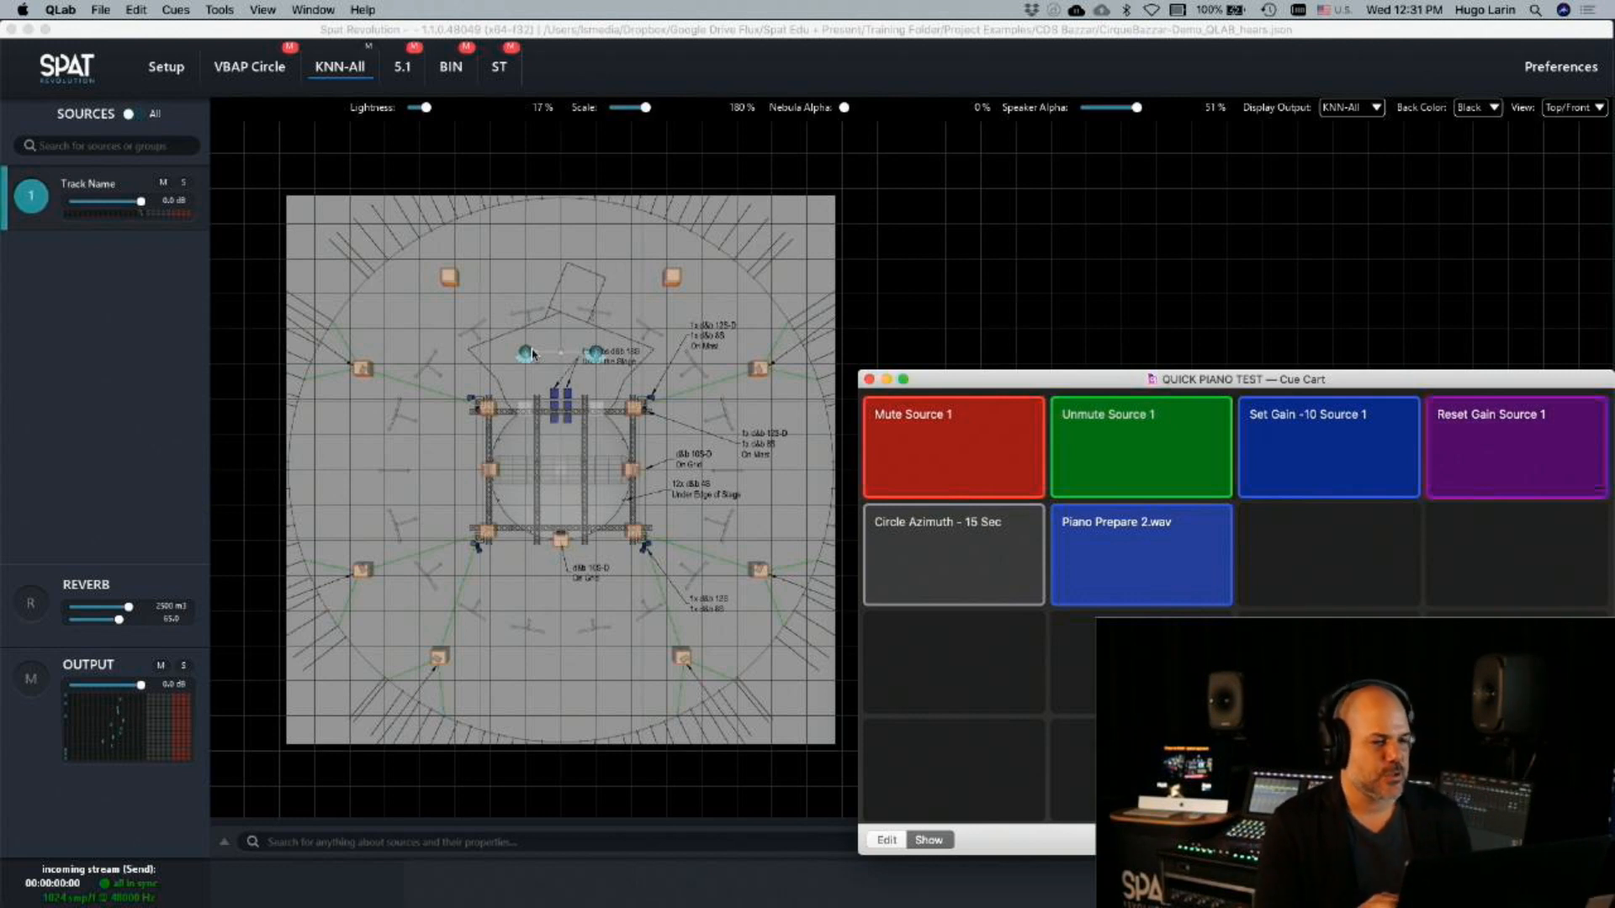
# Open the VBAP Circle room, mute the KNN-All room and unmute VBAP Circle
pyautogui.click(253, 68)
pyautogui.click(368, 48)
pyautogui.click(290, 47)
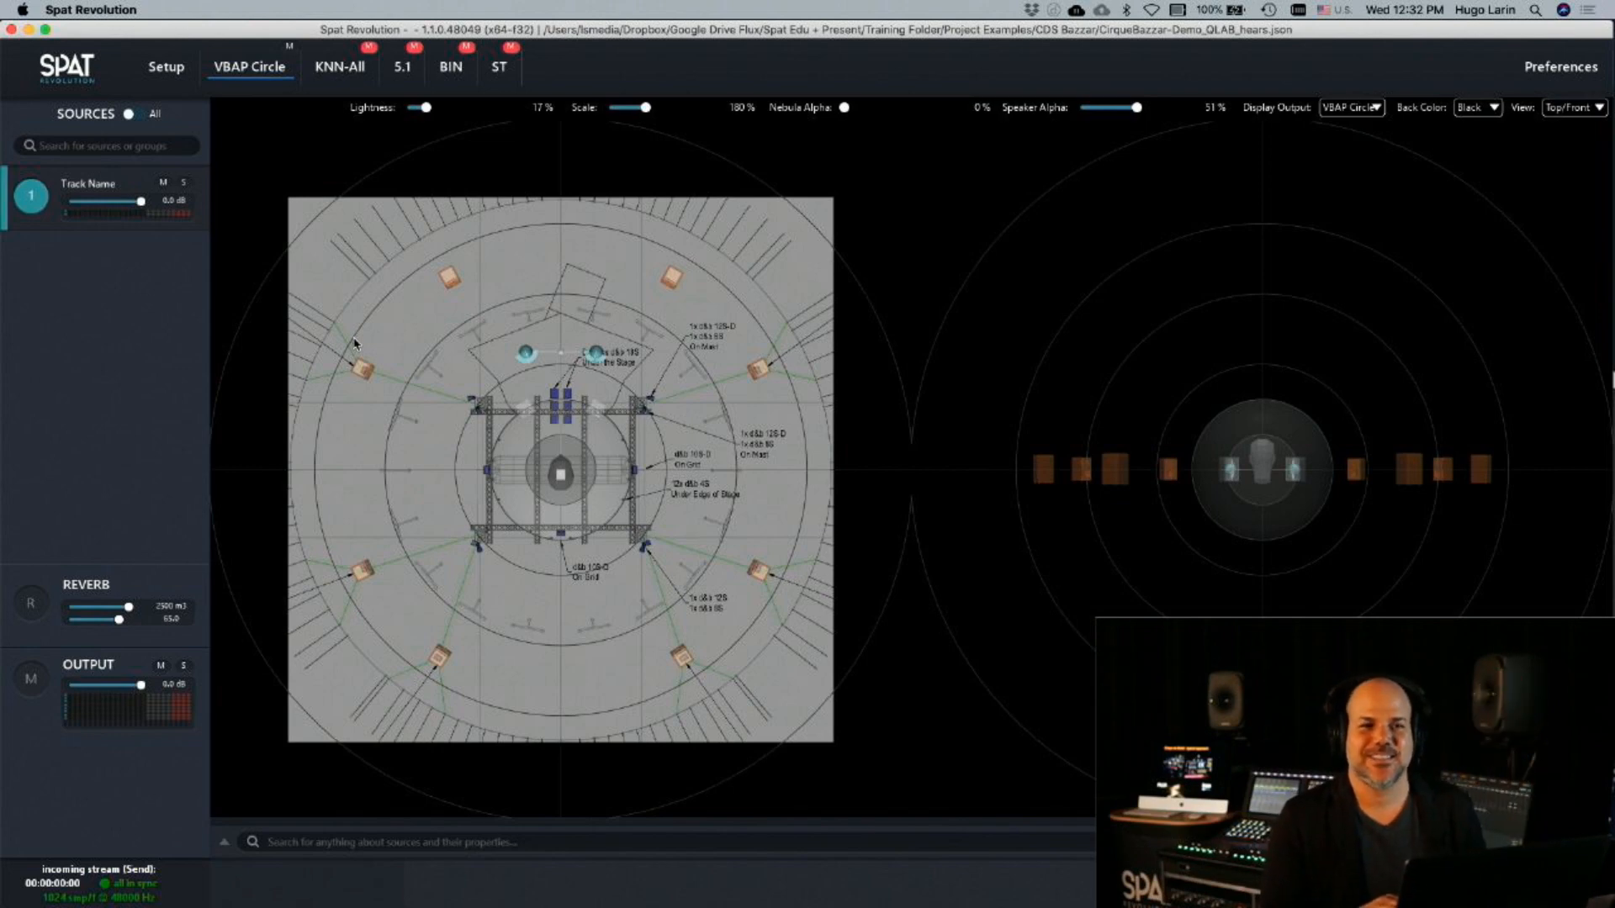
pyautogui.scroll(3, 971, 461)
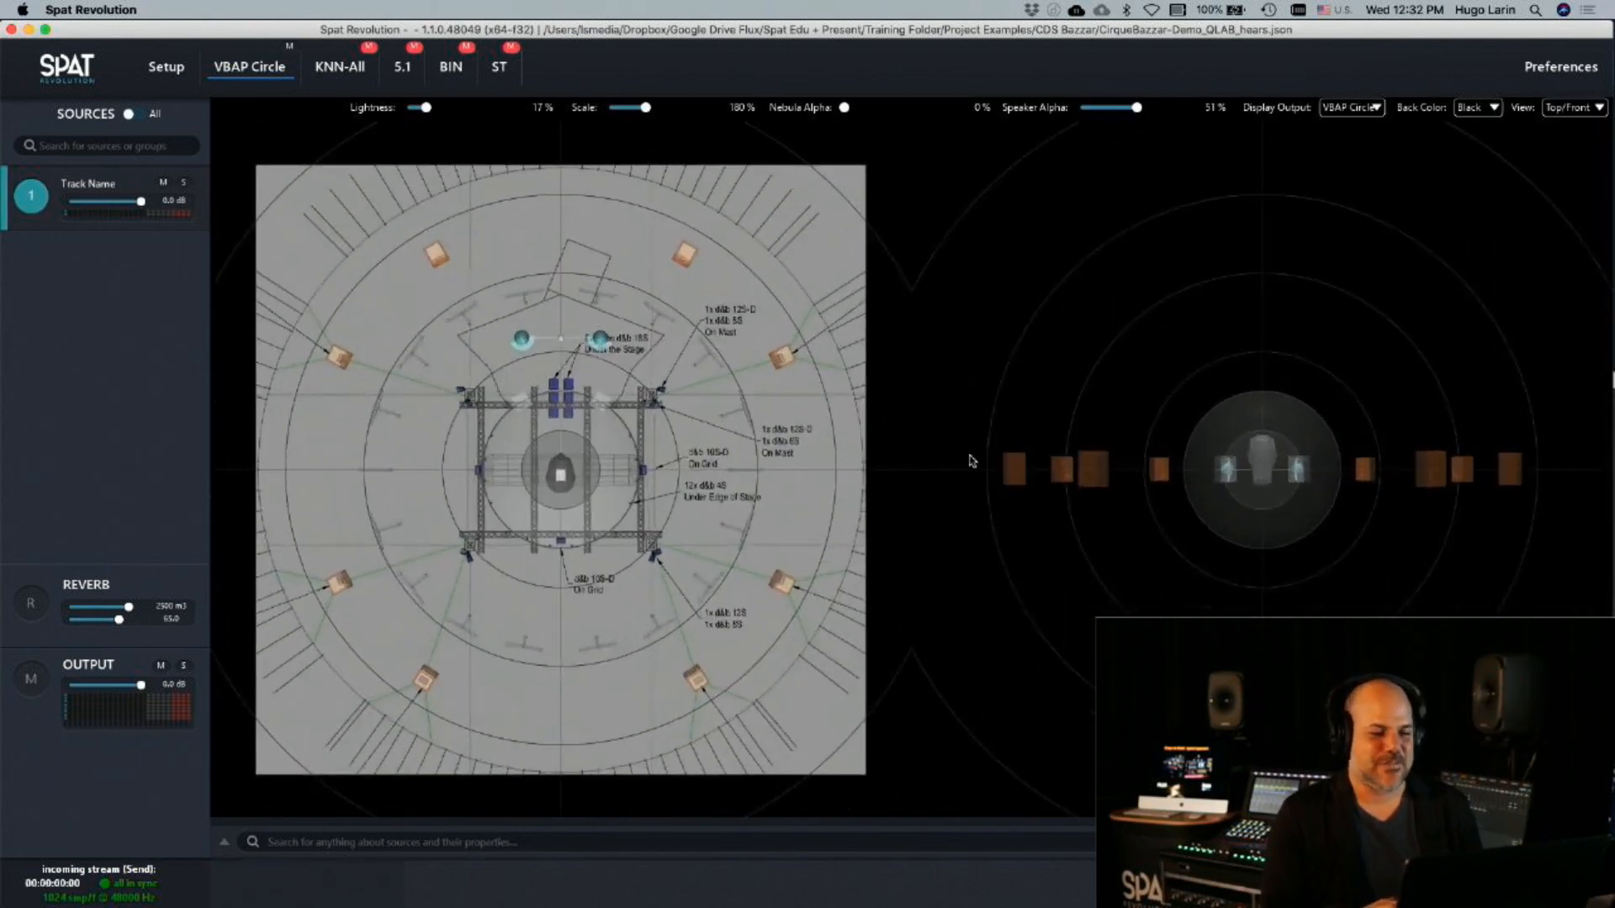
pyautogui.click(461, 83)
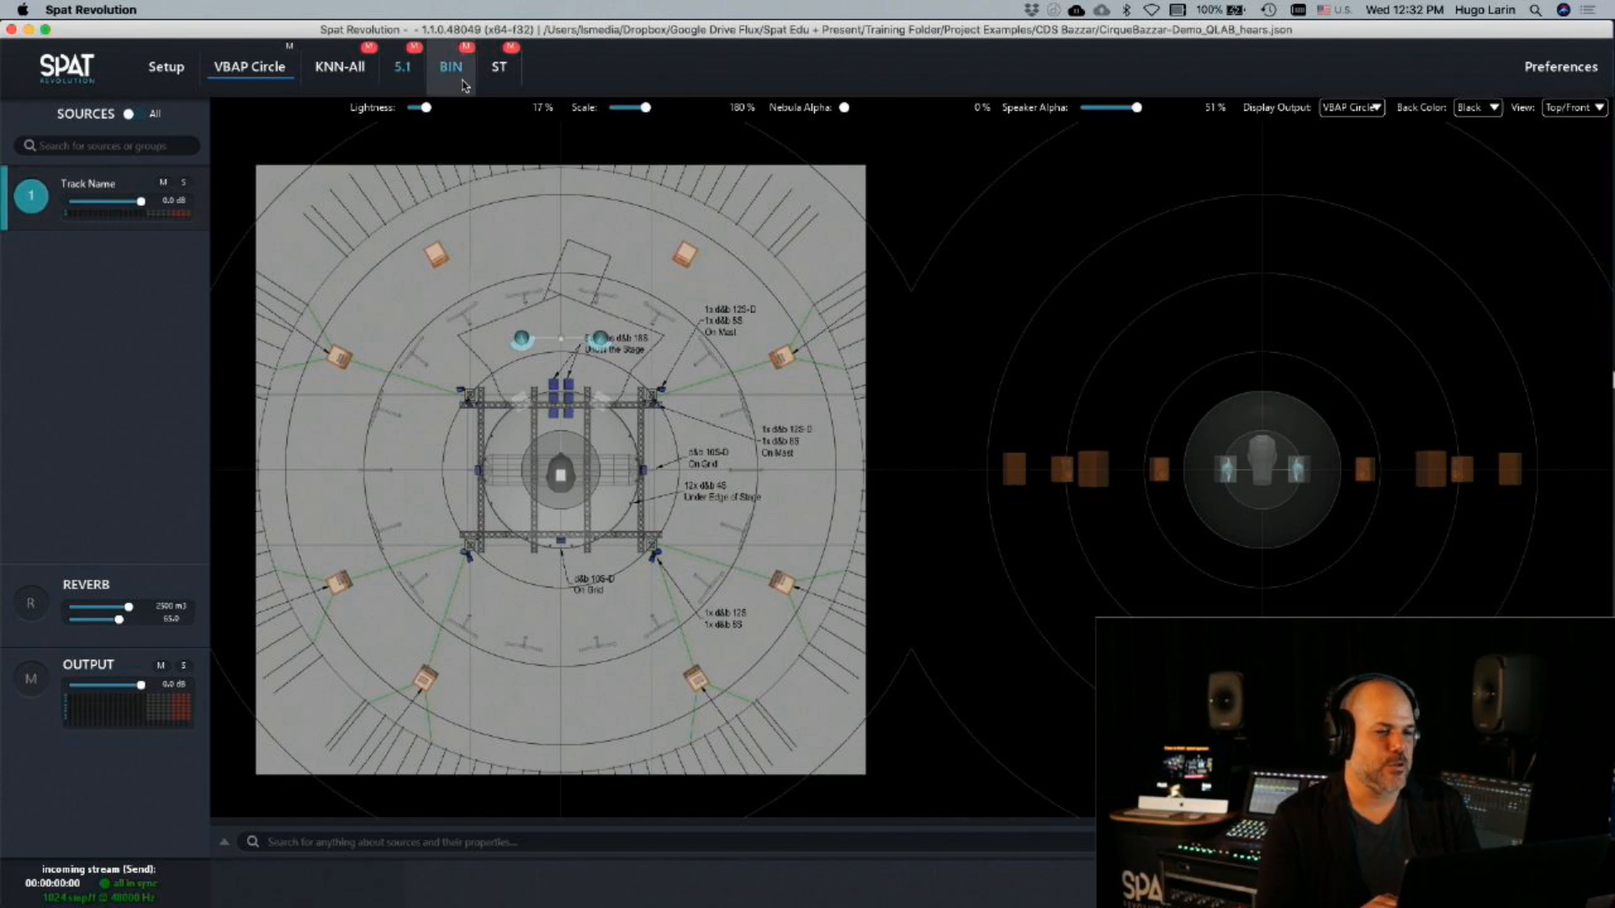
# Open the KNN-All room from the setup graph and switch to another application
pyautogui.click(166, 67)
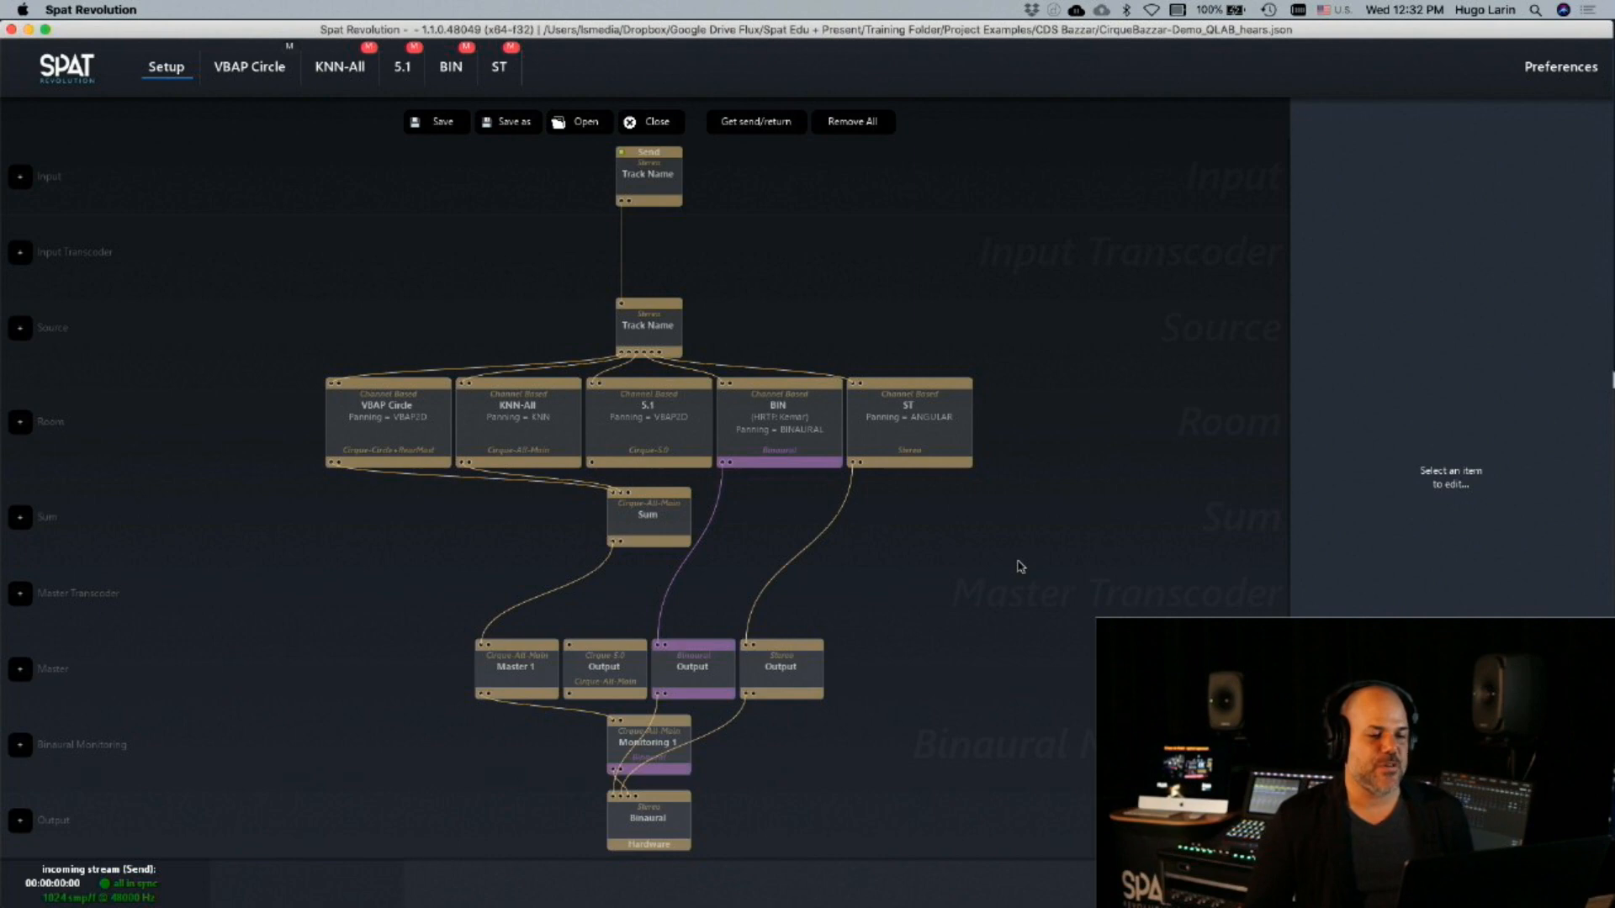
pyautogui.doubleClick(509, 428)
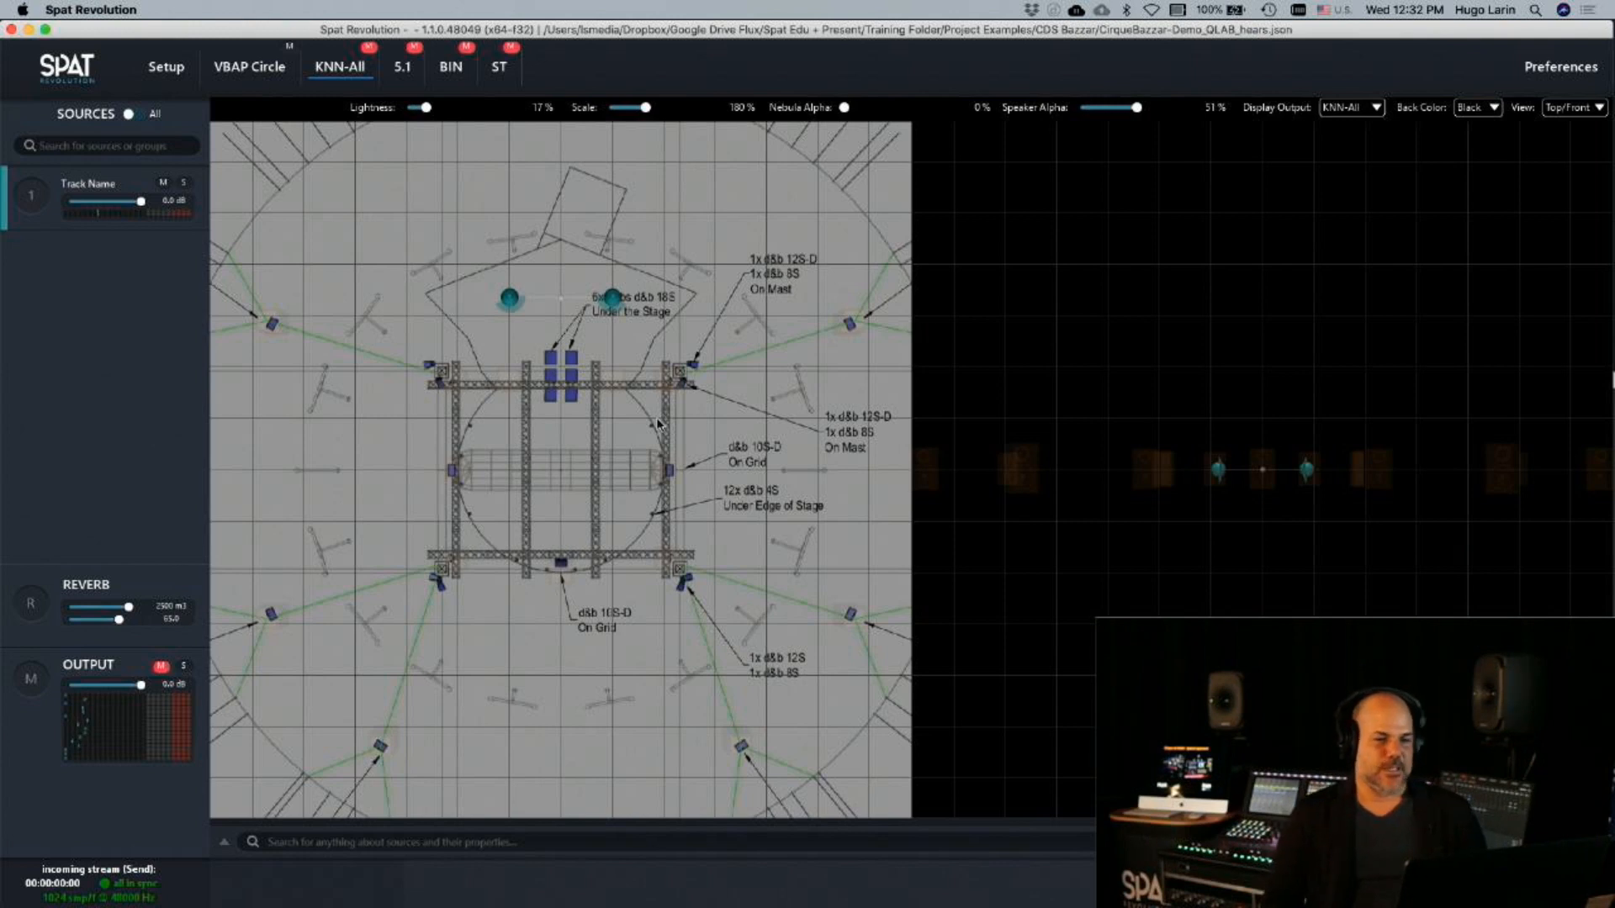
pyautogui.moveTo(1068, 896)
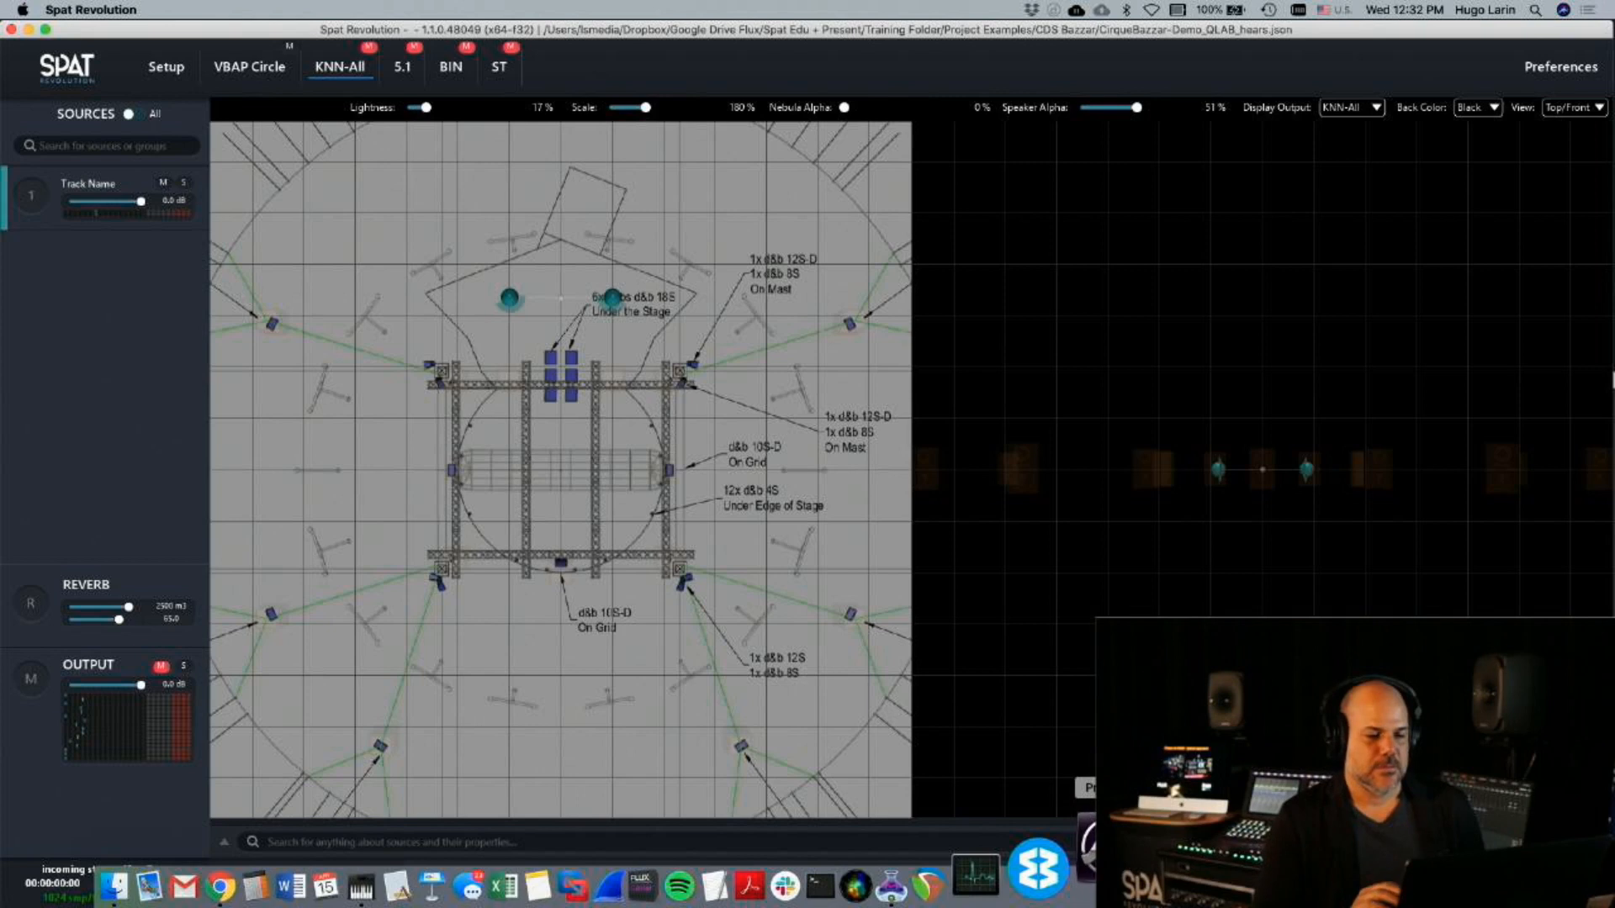
pyautogui.click(1115, 879)
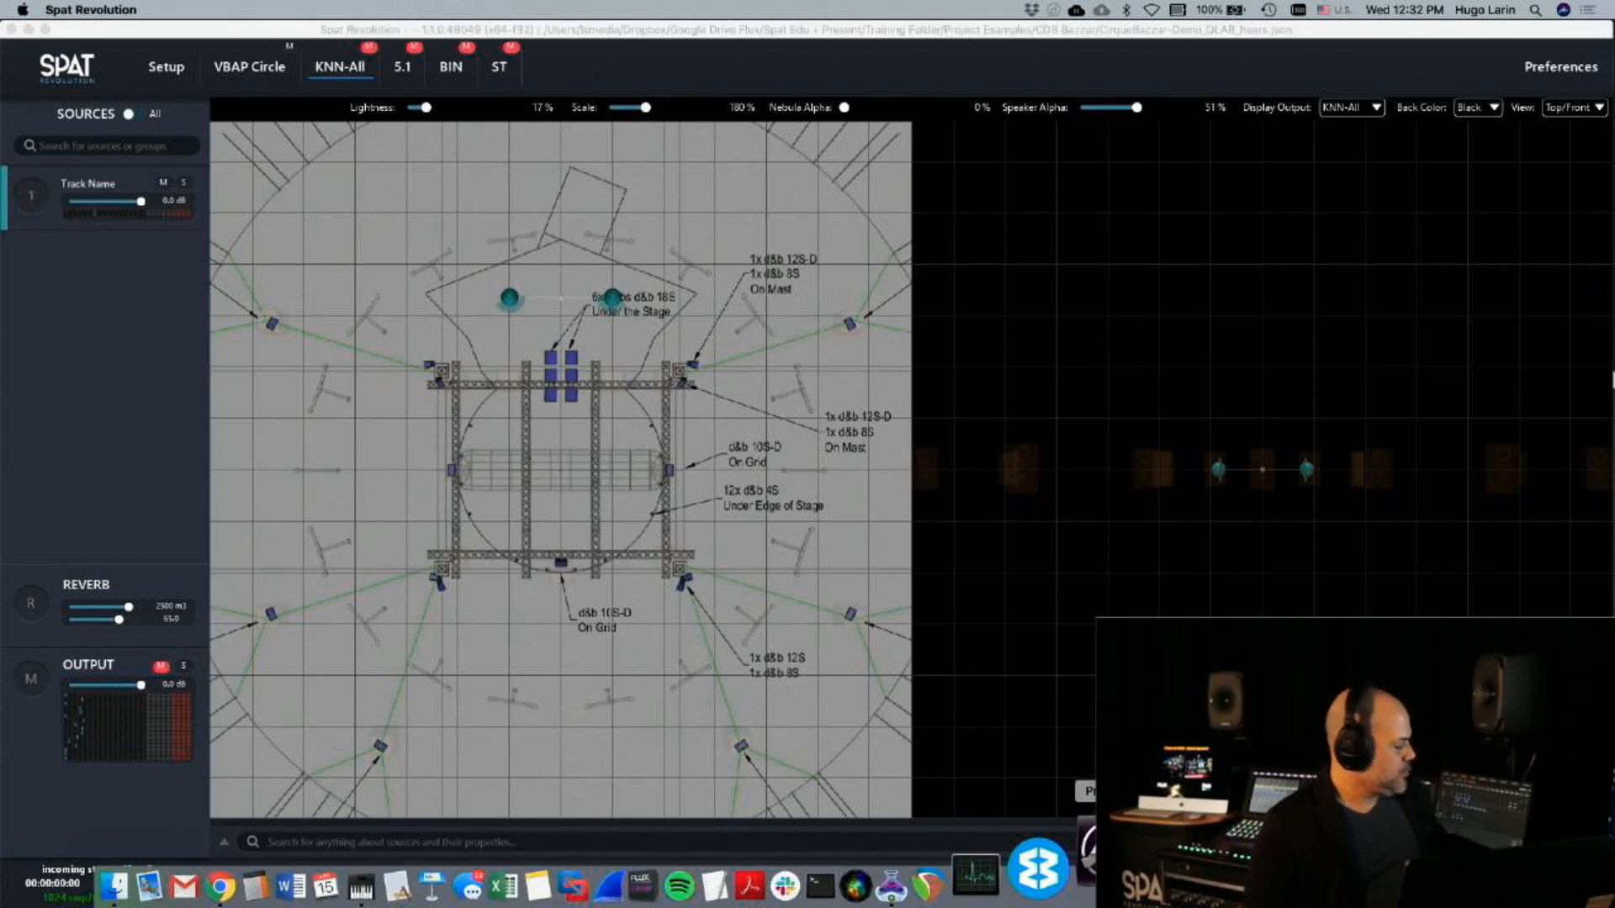
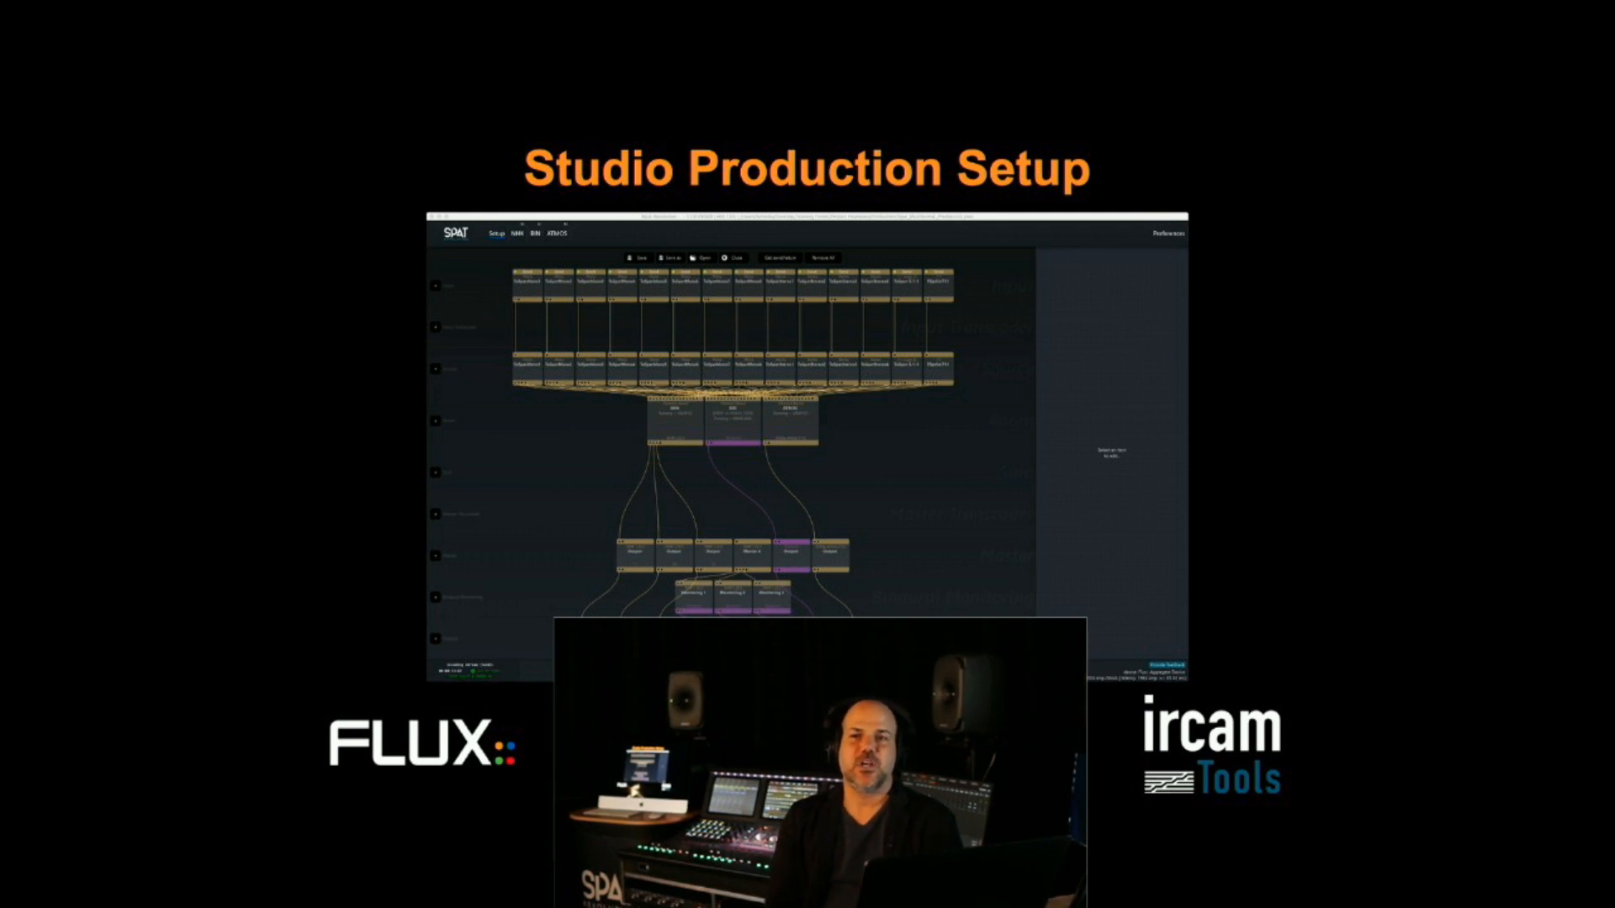
# Close the Spat_Multiformat_Production session and fetch the send and return modules into the empty setup graph
pyautogui.press('Right')
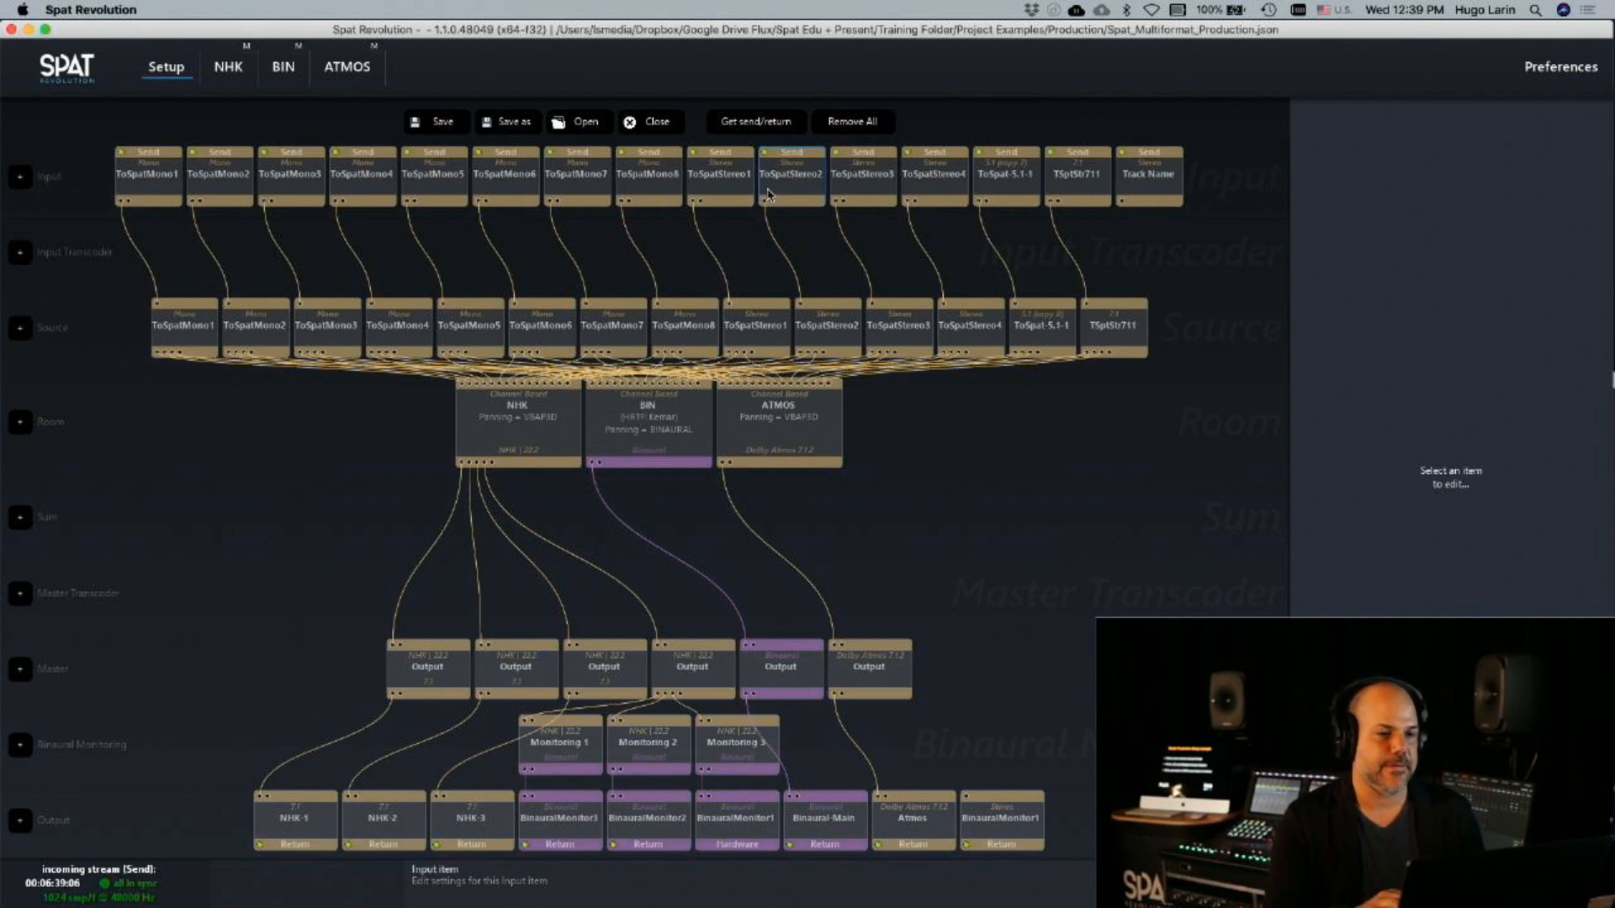
pyautogui.click(660, 126)
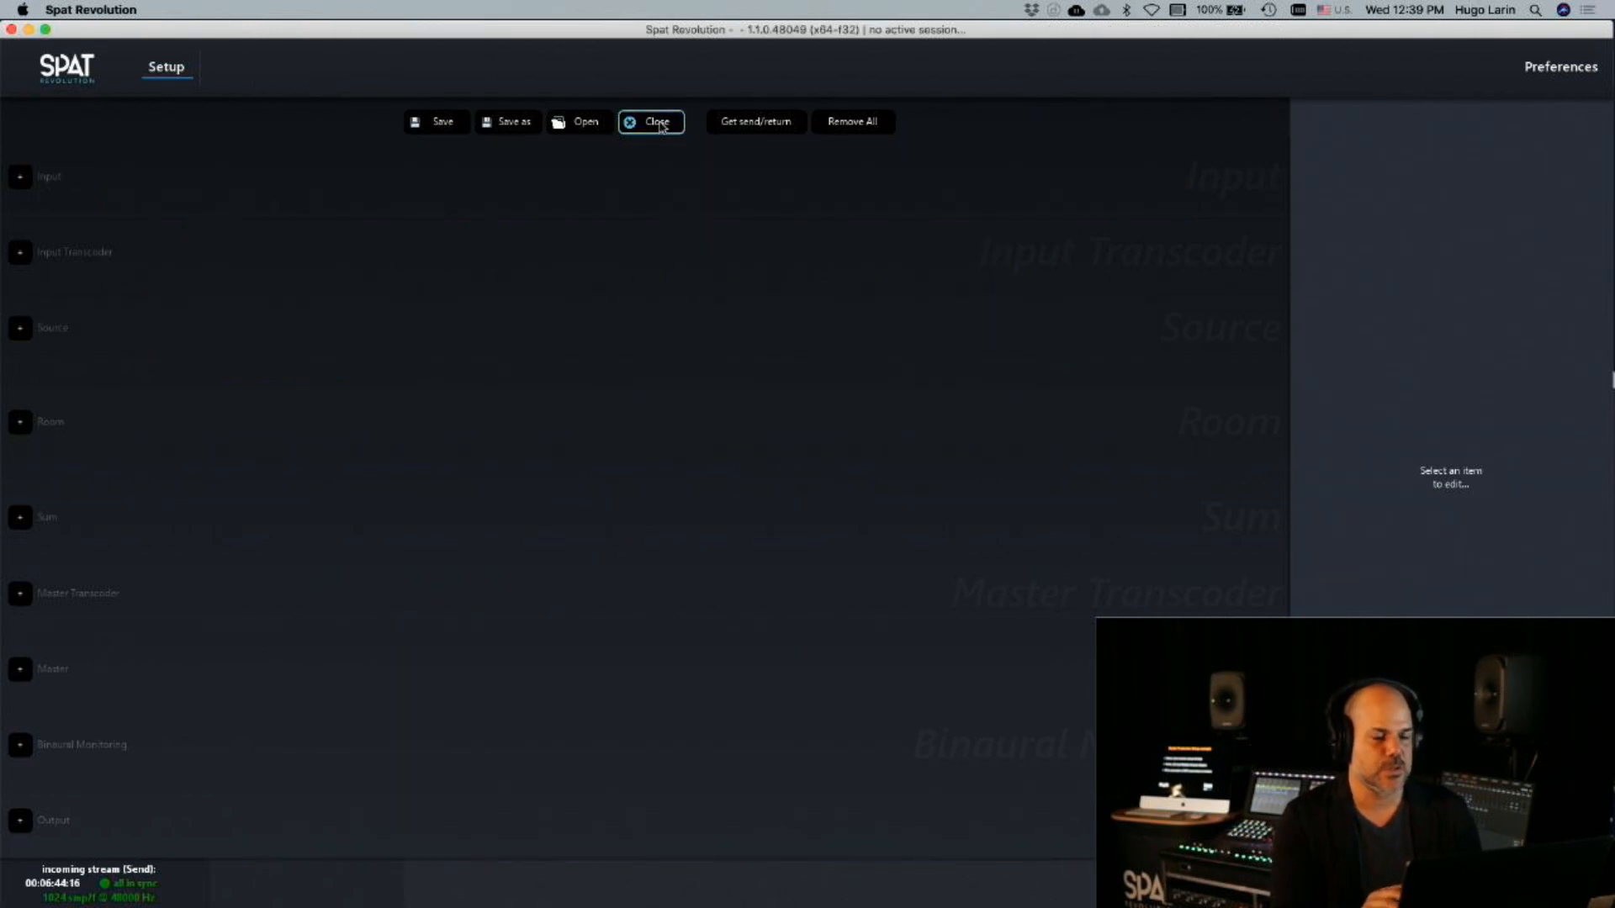
pyautogui.click(756, 124)
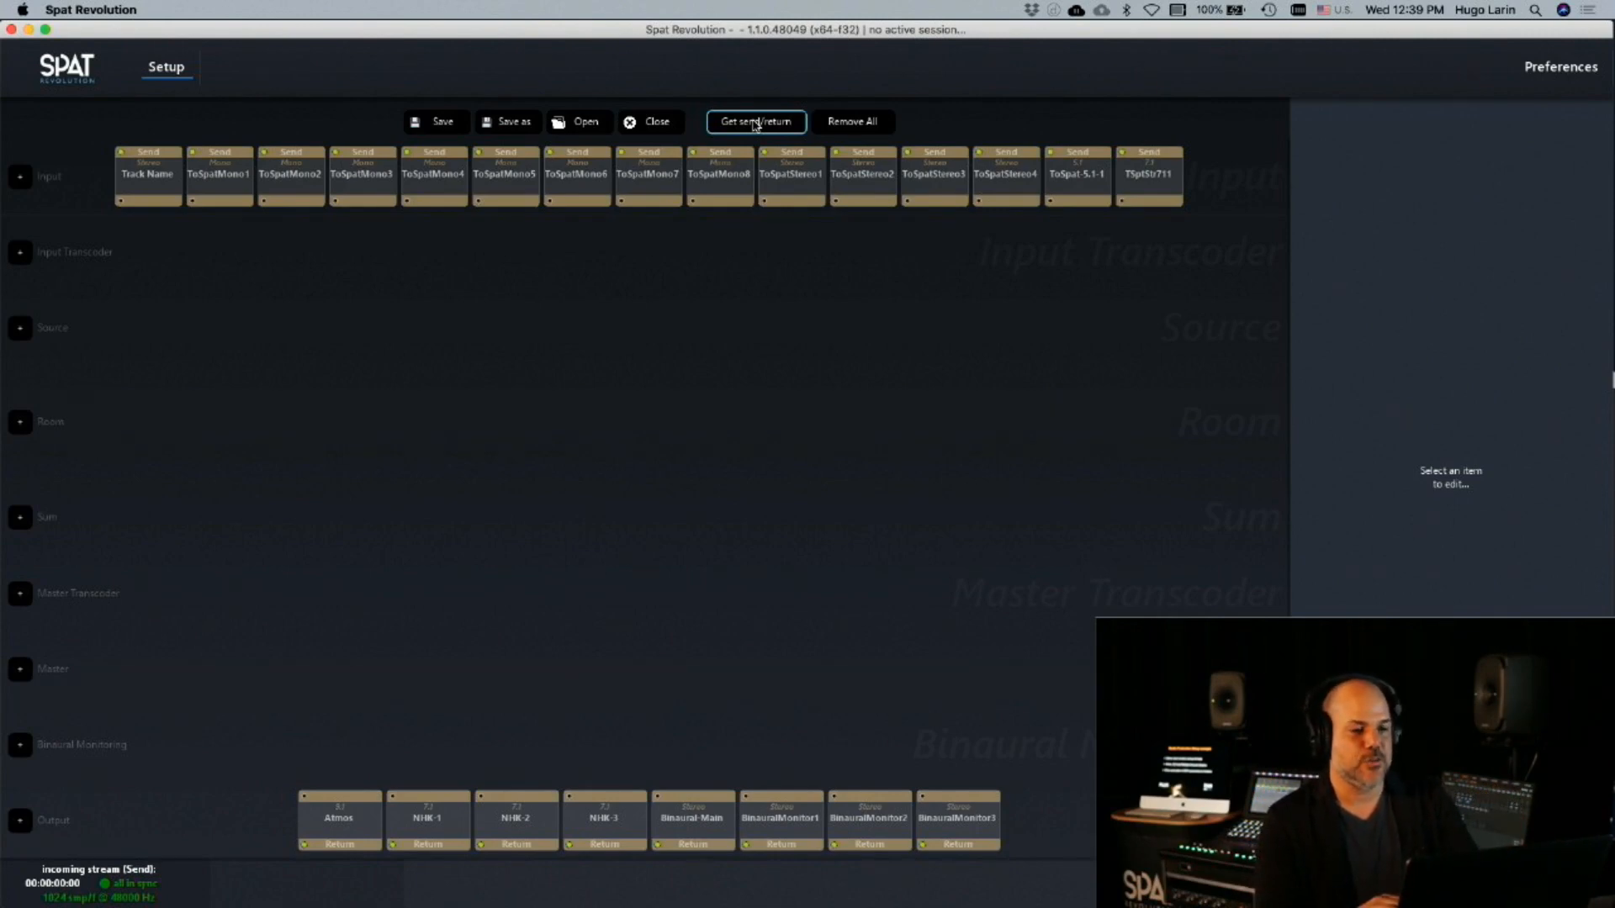
# Switch to Pro Tools and examine the mixer's send and return tracks, comparing them with the modules in Spat Revolution
pyautogui.press('super+Tab')
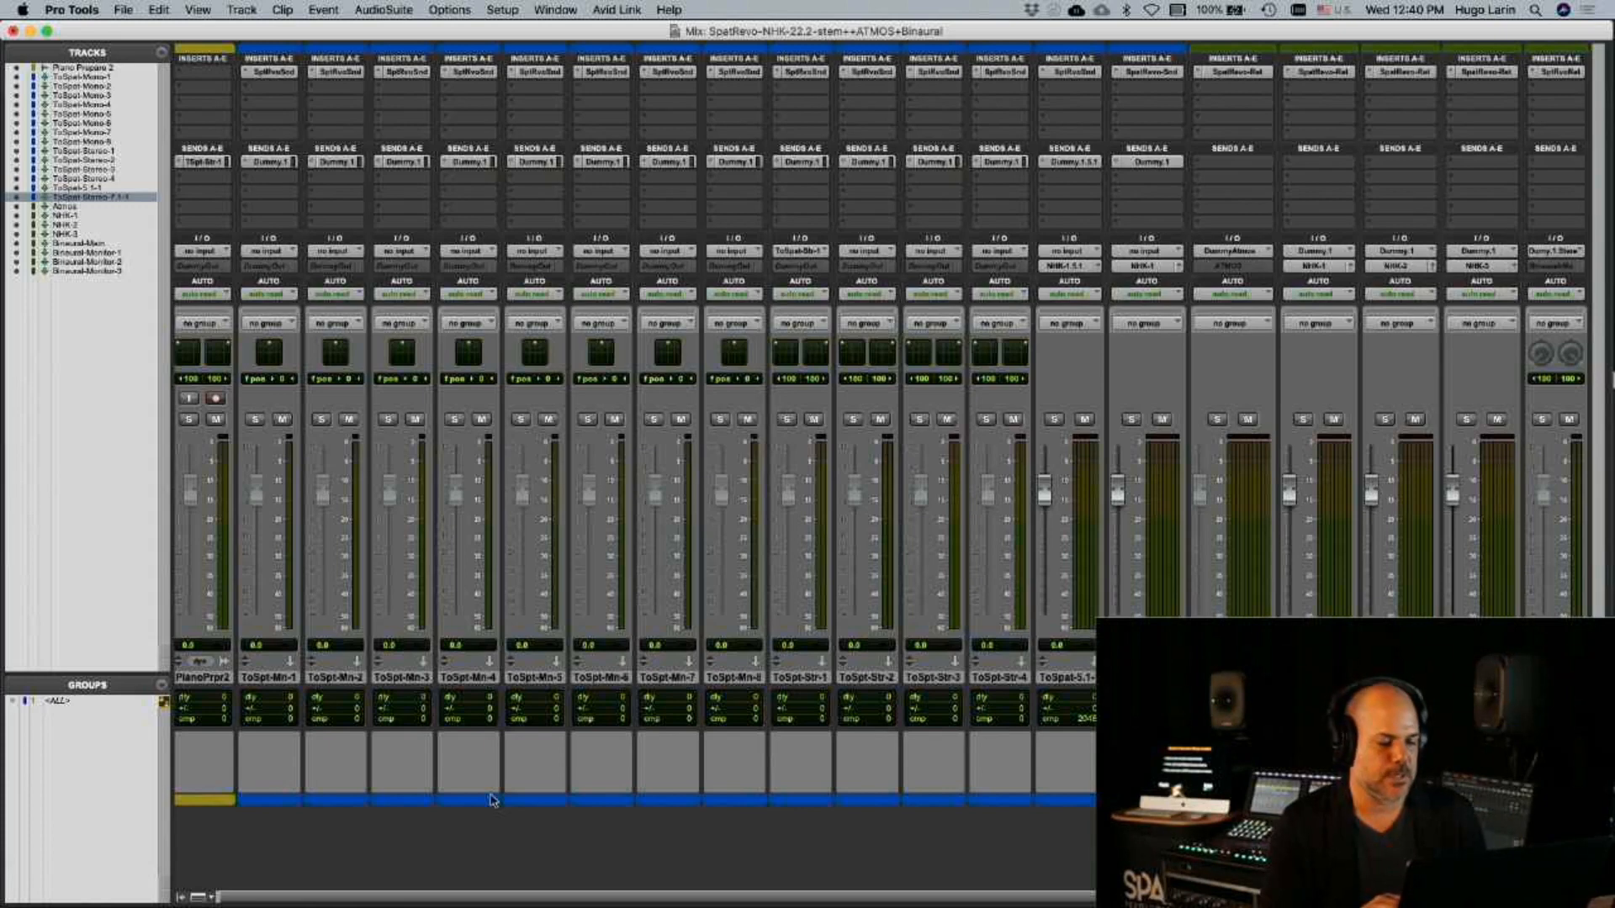
pyautogui.moveTo(499, 898); pyautogui.dragTo(476, 897)
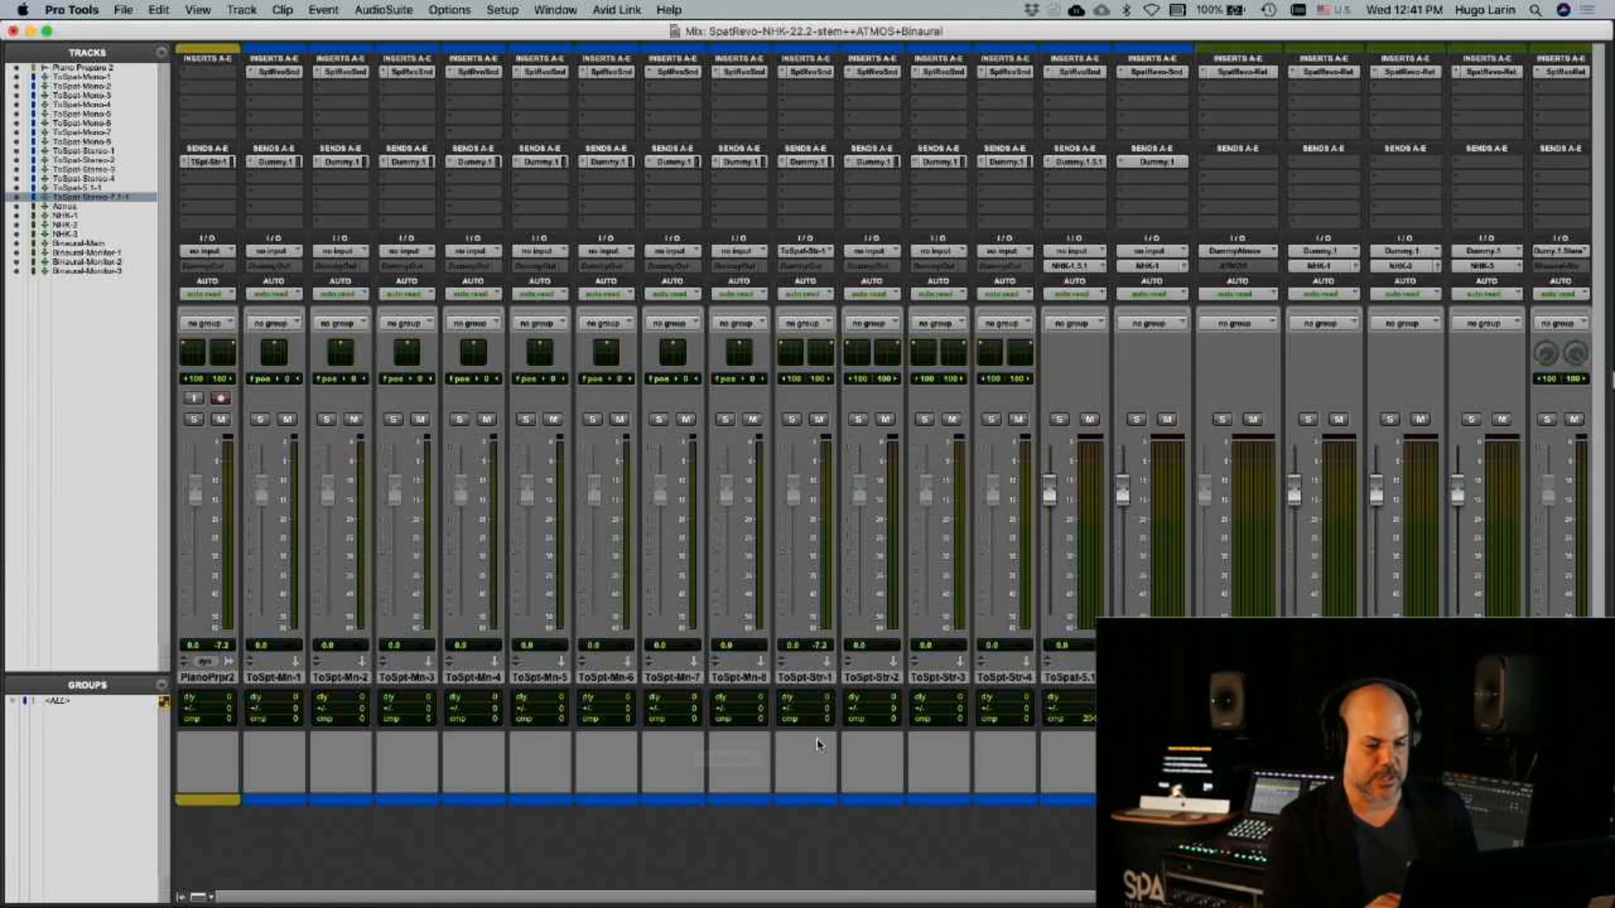
pyautogui.click(817, 760)
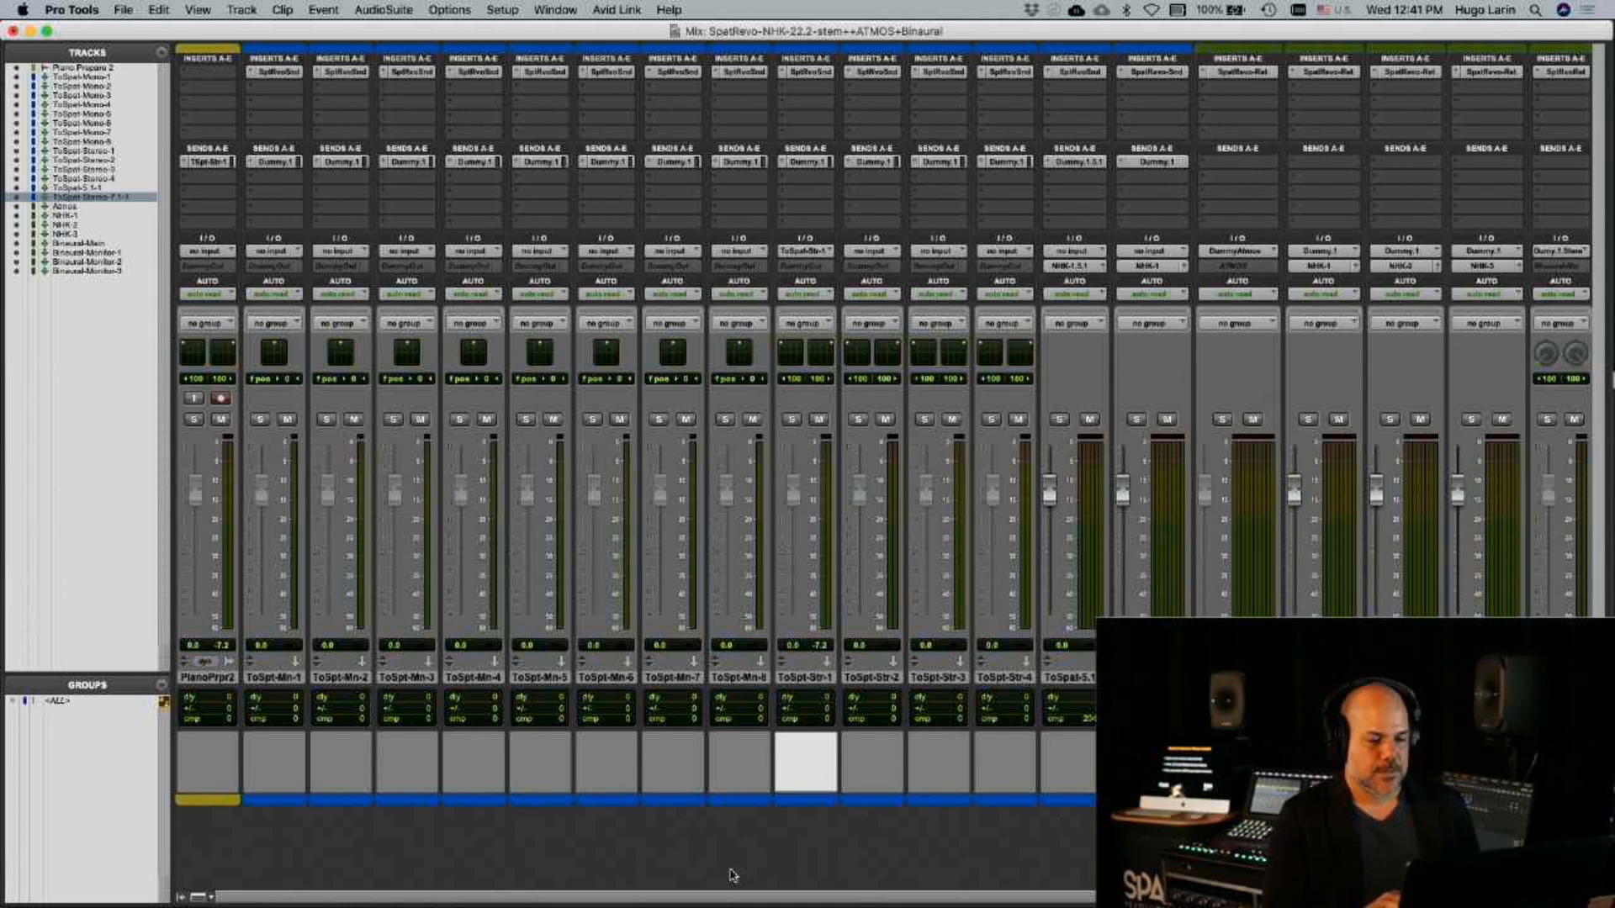
pyautogui.click(730, 870)
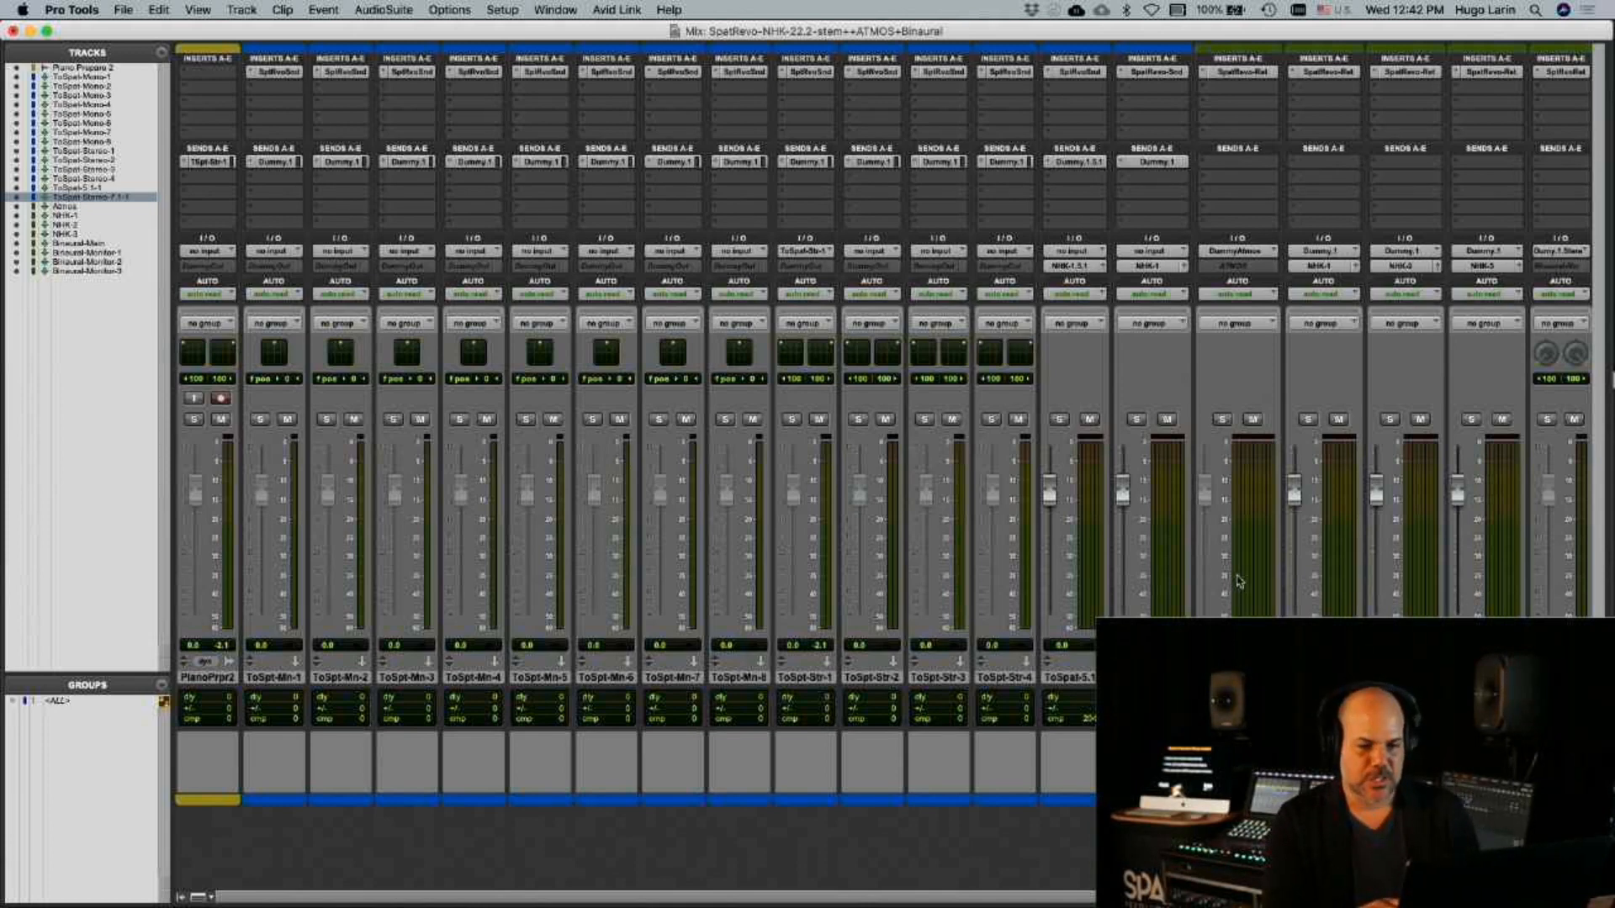
pyautogui.moveTo(1165, 903)
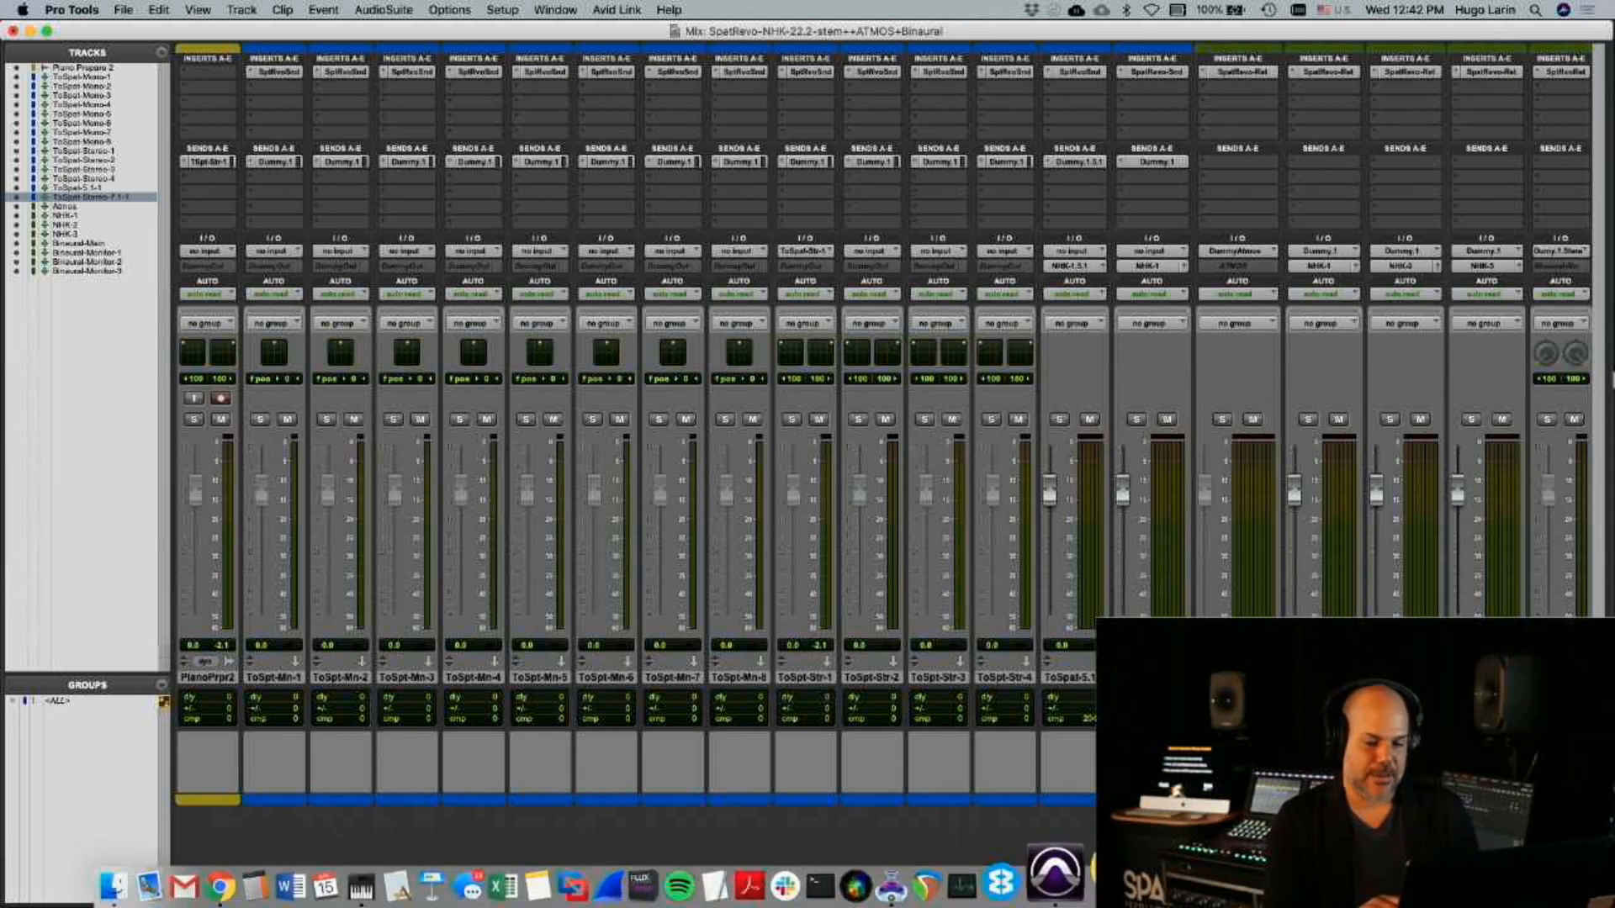
pyautogui.hscroll(5, 1082, 759)
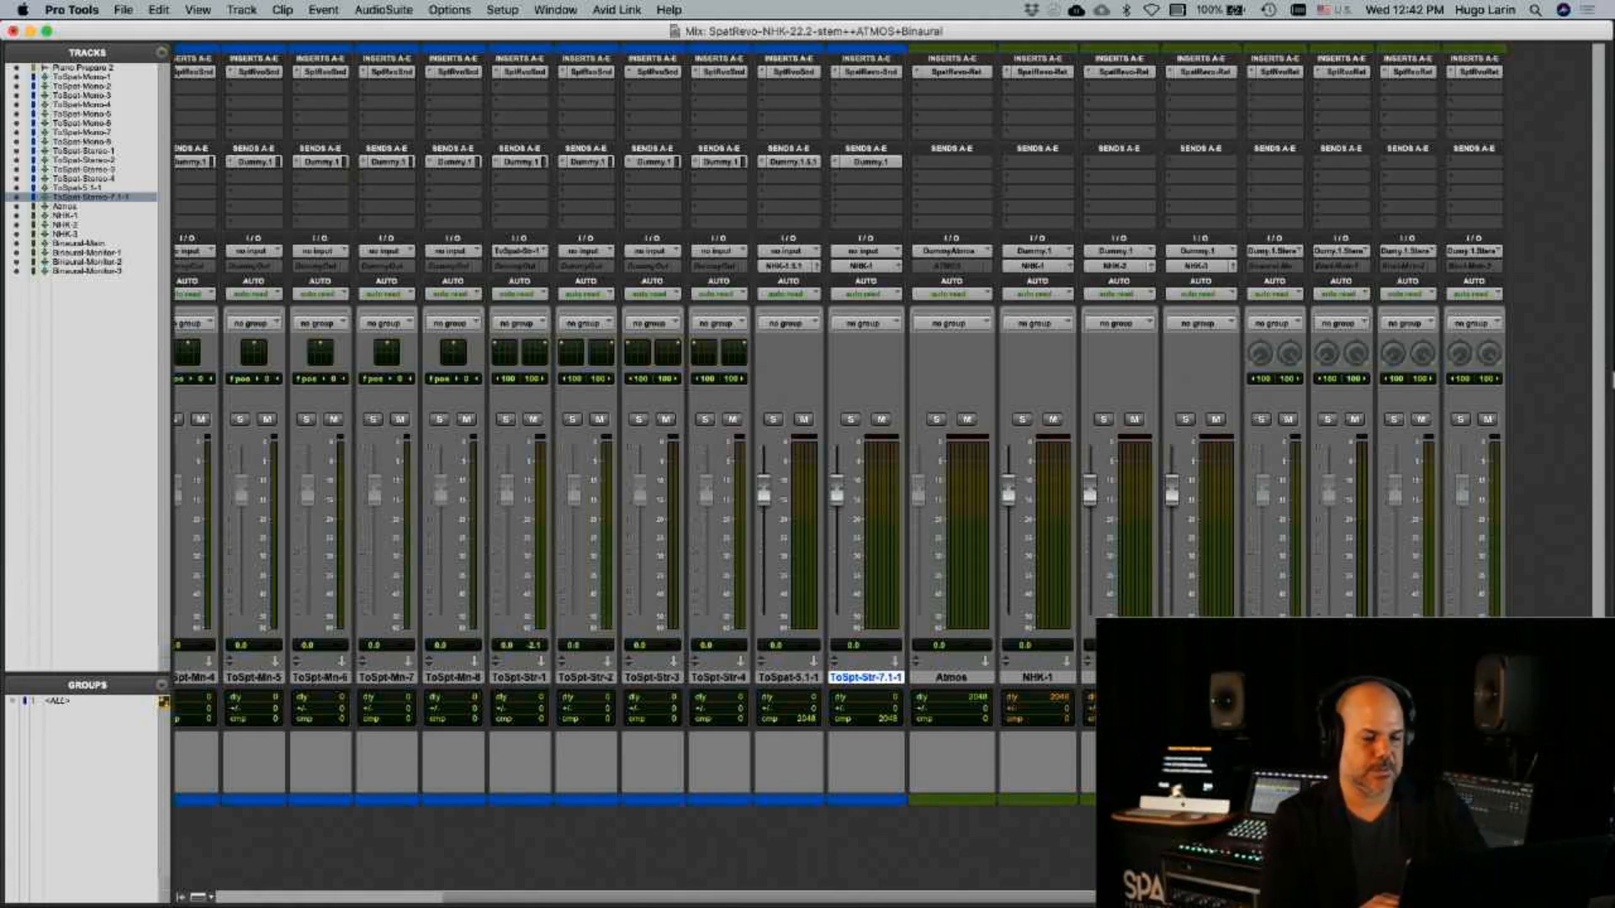
pyautogui.press('super+Tab')
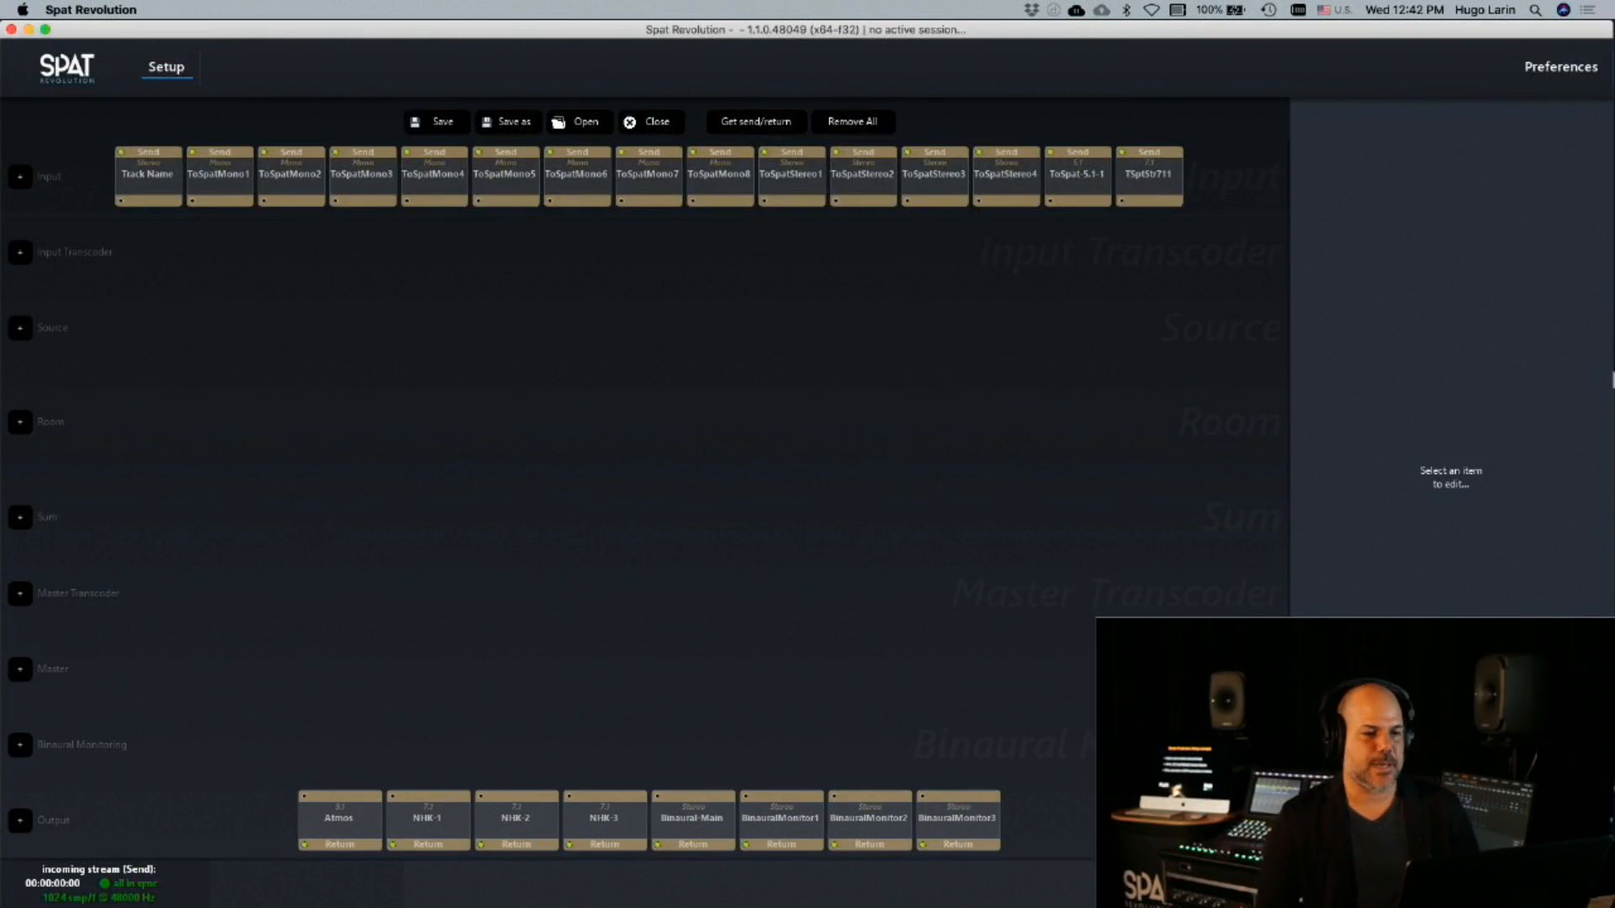
pyautogui.press('super+Tab')
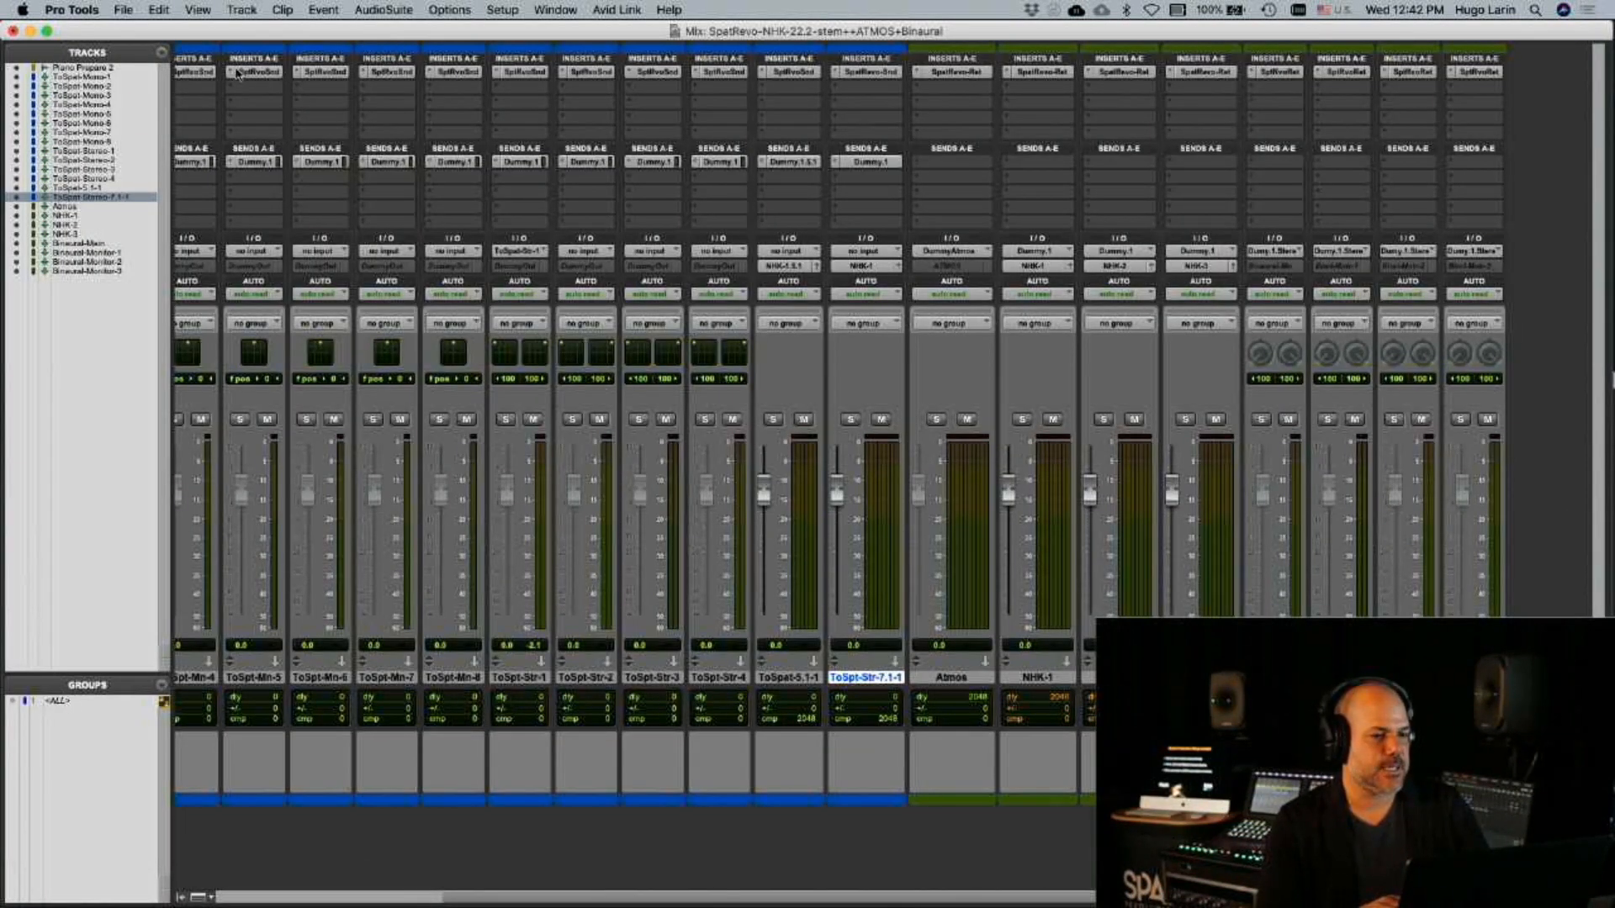
# View the Spat send plug-in on the ToSpat-Mono-4 track and set the ToSpt-Str-1 track's automation mode to write
pyautogui.click(198, 72)
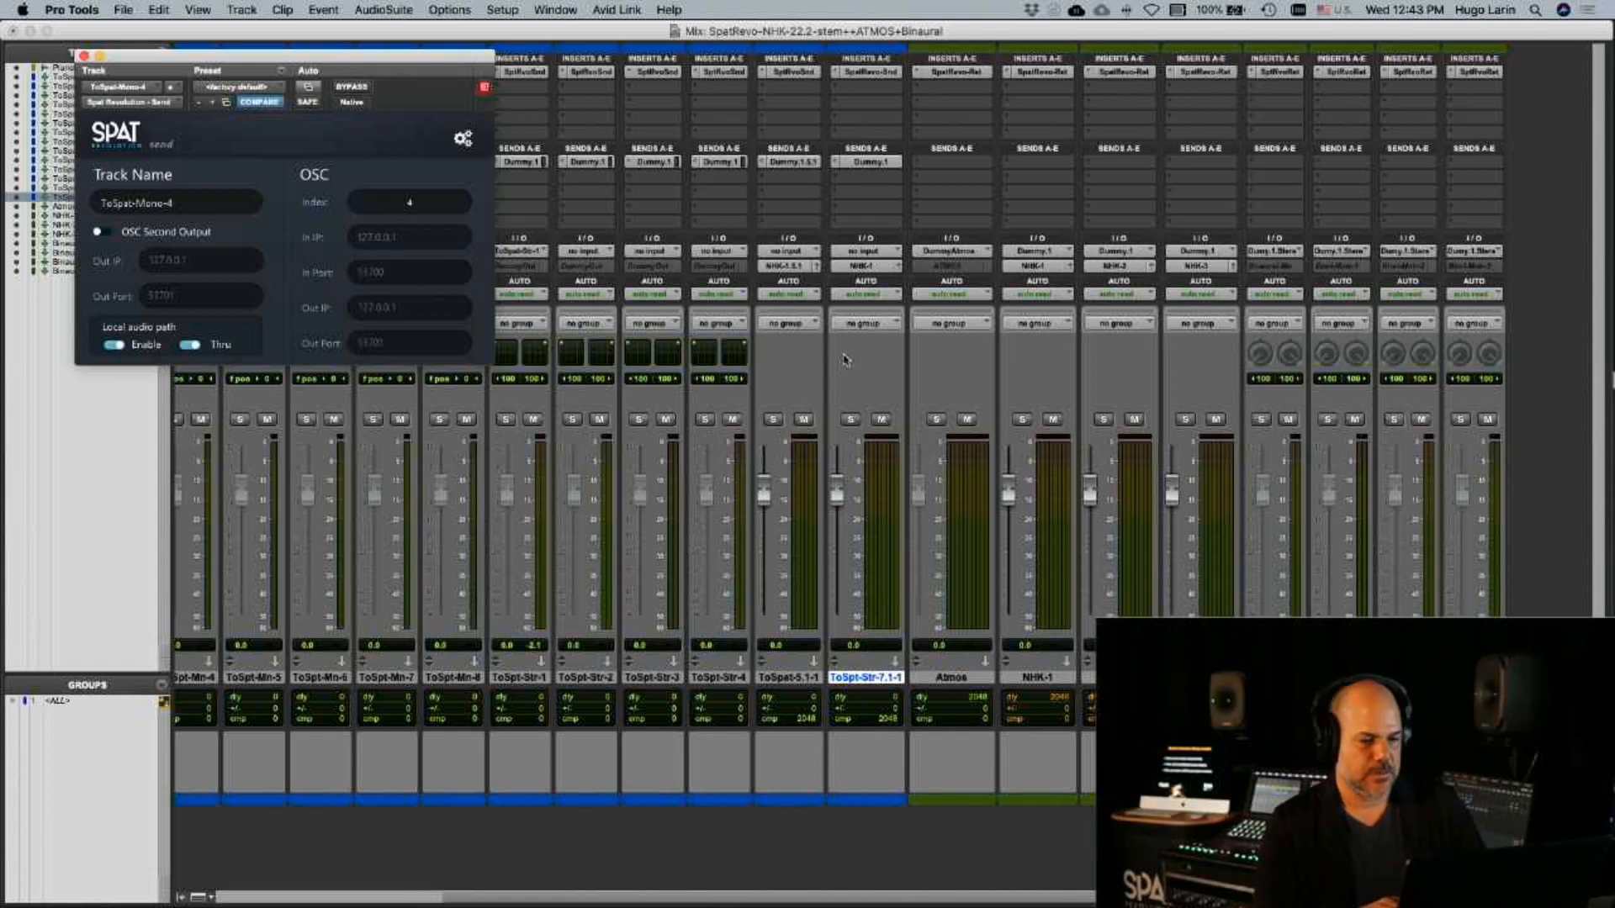
pyautogui.click(729, 294)
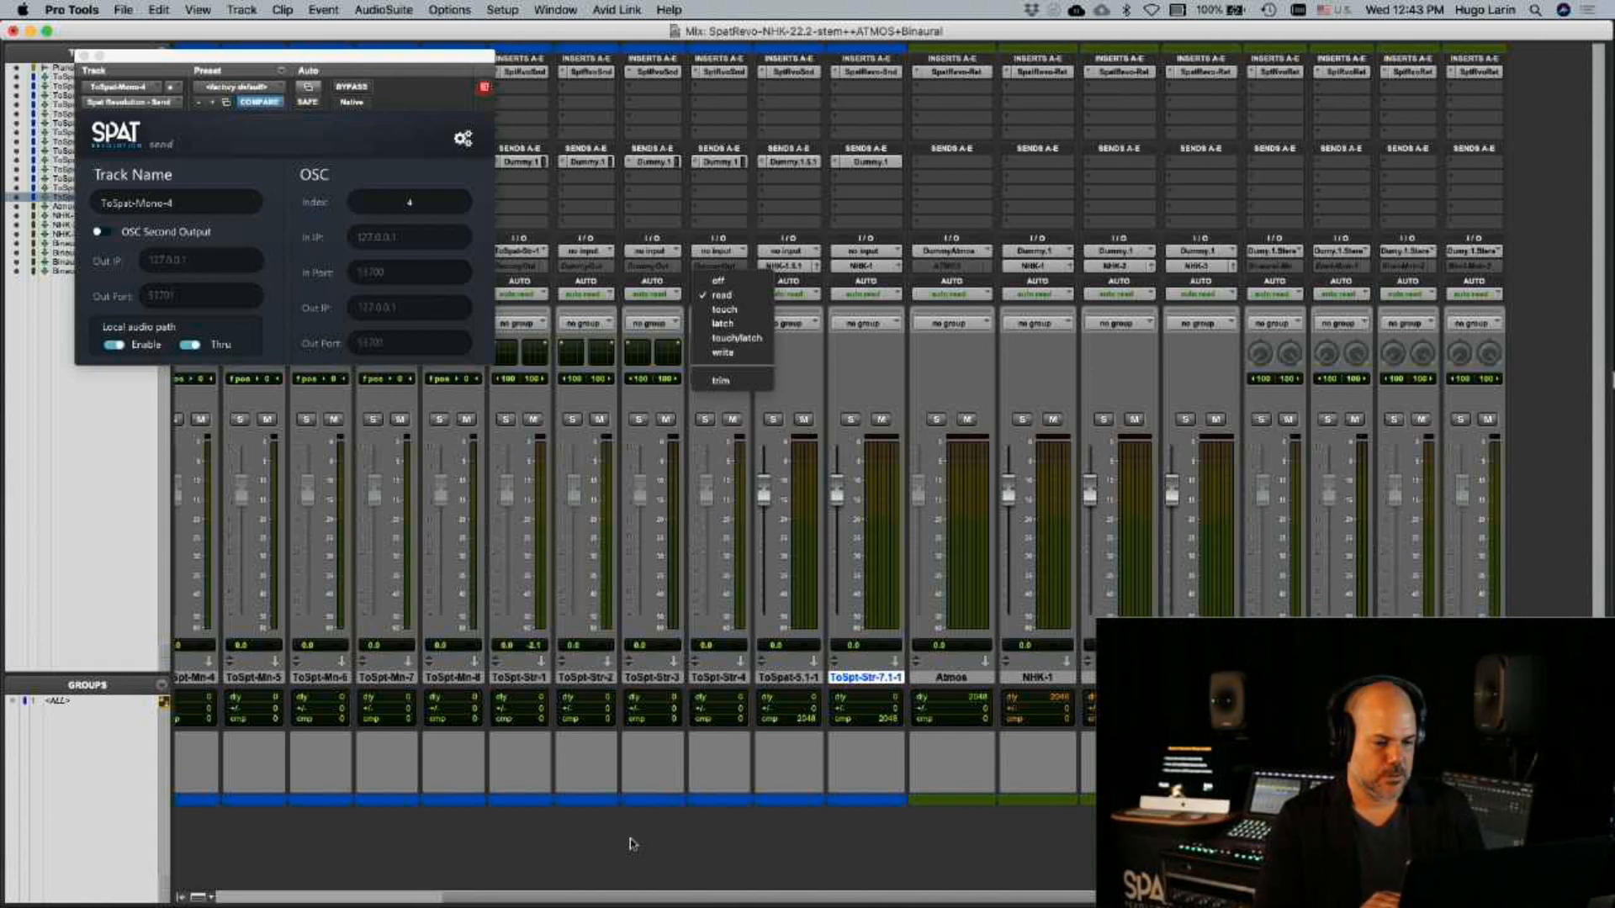
pyautogui.click(622, 864)
pyautogui.click(523, 294)
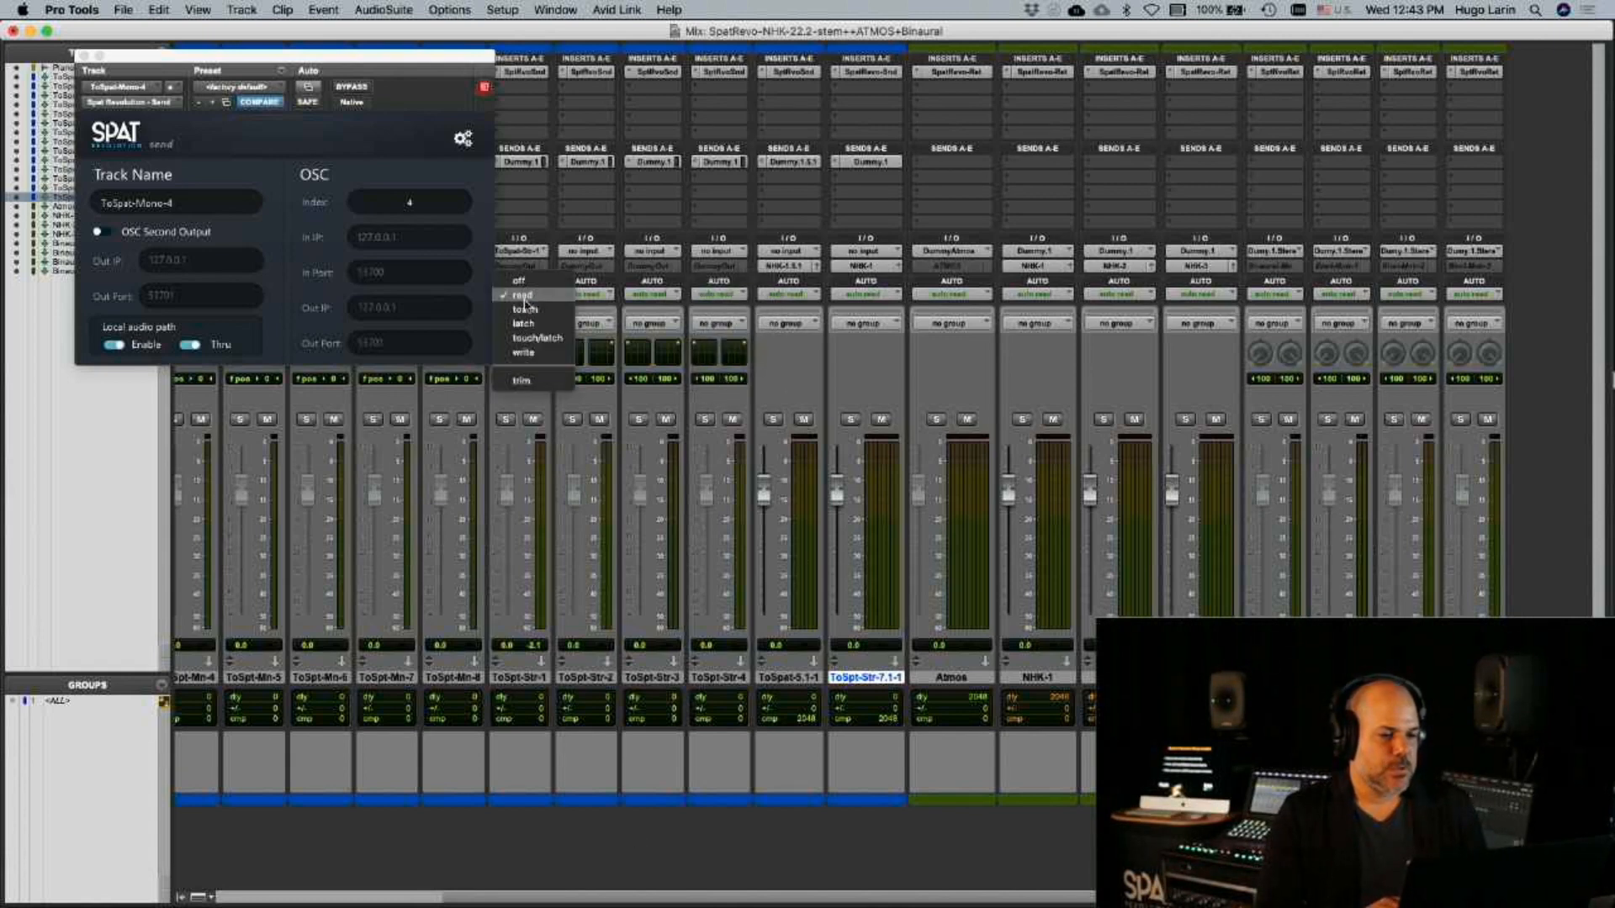
pyautogui.click(531, 357)
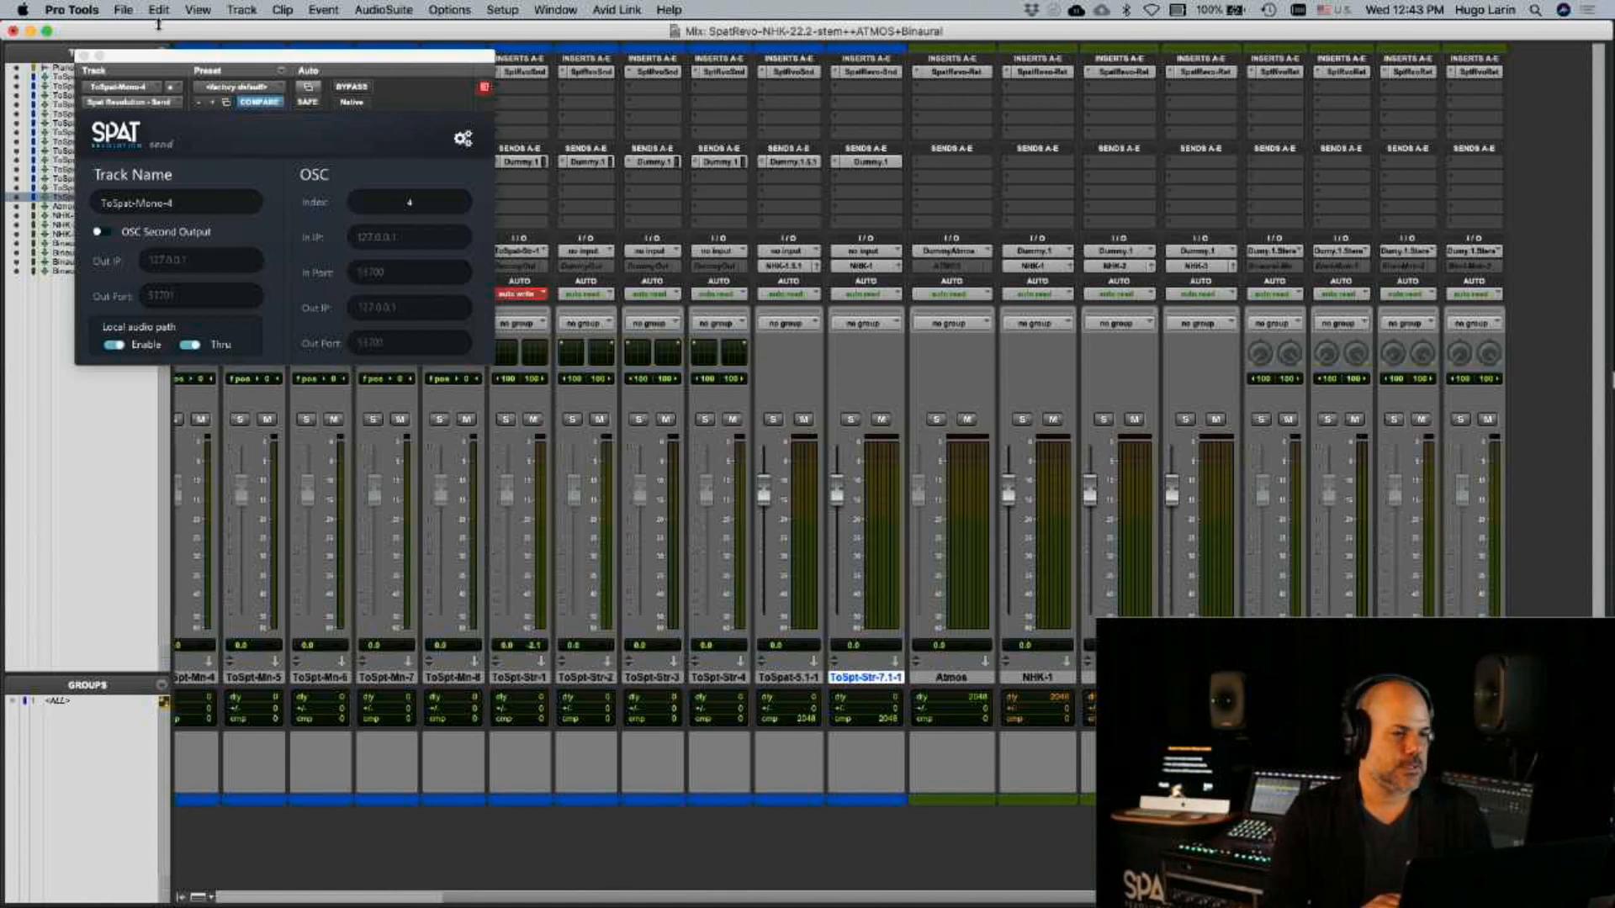
pyautogui.click(84, 56)
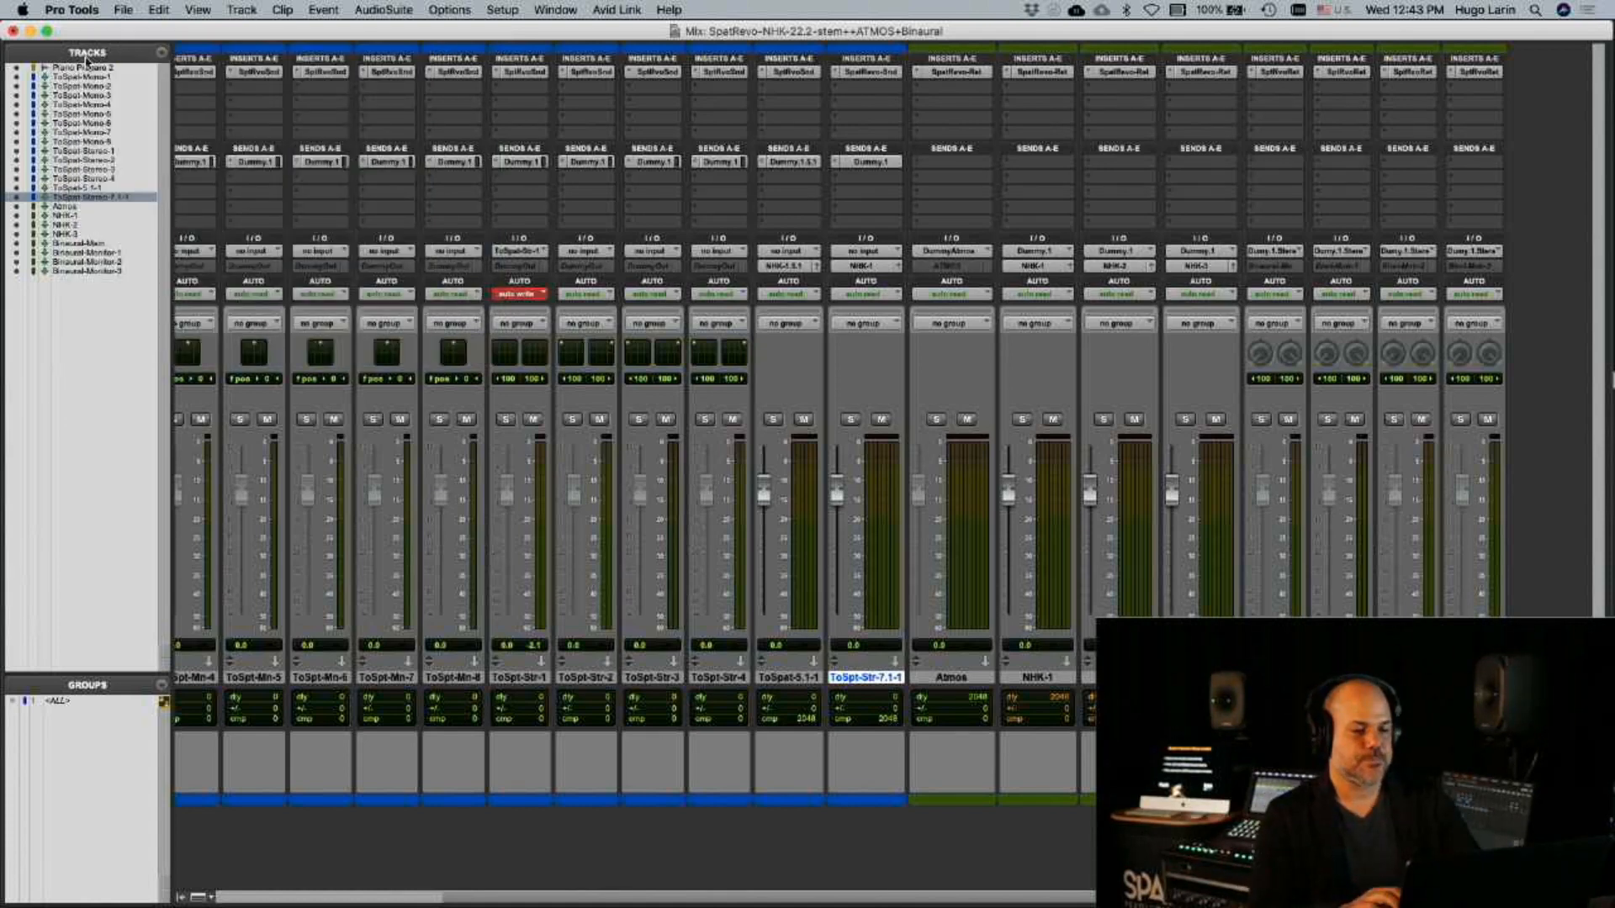
# Switch to Spat Revolution and open the Spat_Multiformat_Production.json session from the Production folder
pyautogui.press('super+Tab')
pyautogui.click(579, 127)
pyautogui.click(508, 248)
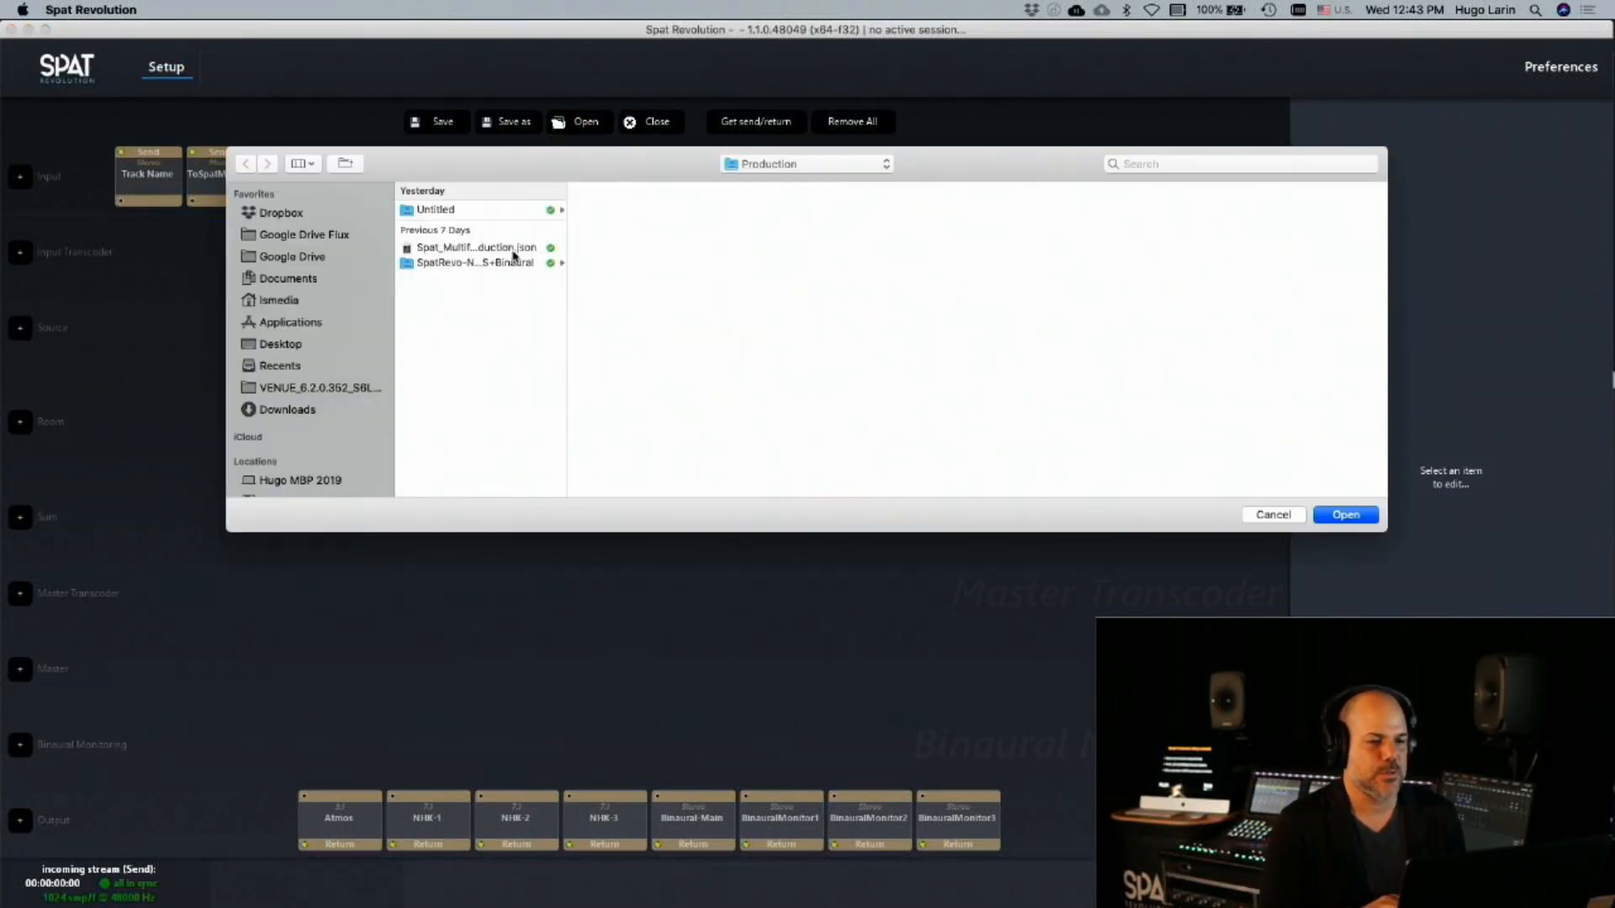
pyautogui.doubleClick(508, 247)
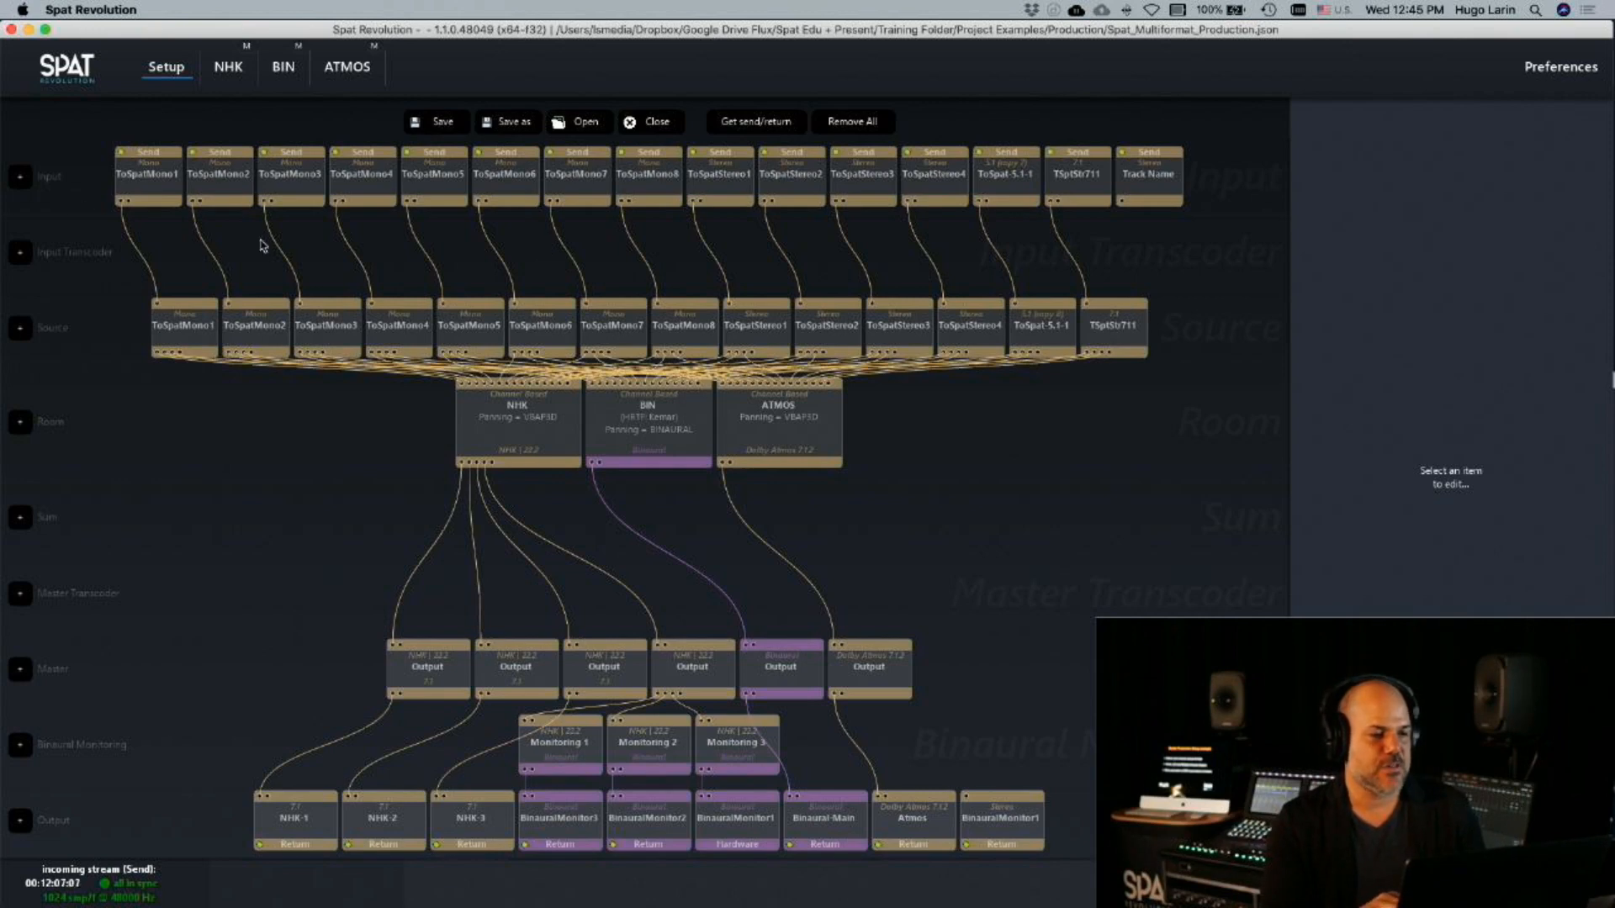
# Open the NHK room, inspect its speaker layout in 3D and set the view to Top/Front
pyautogui.doubleClick(544, 403)
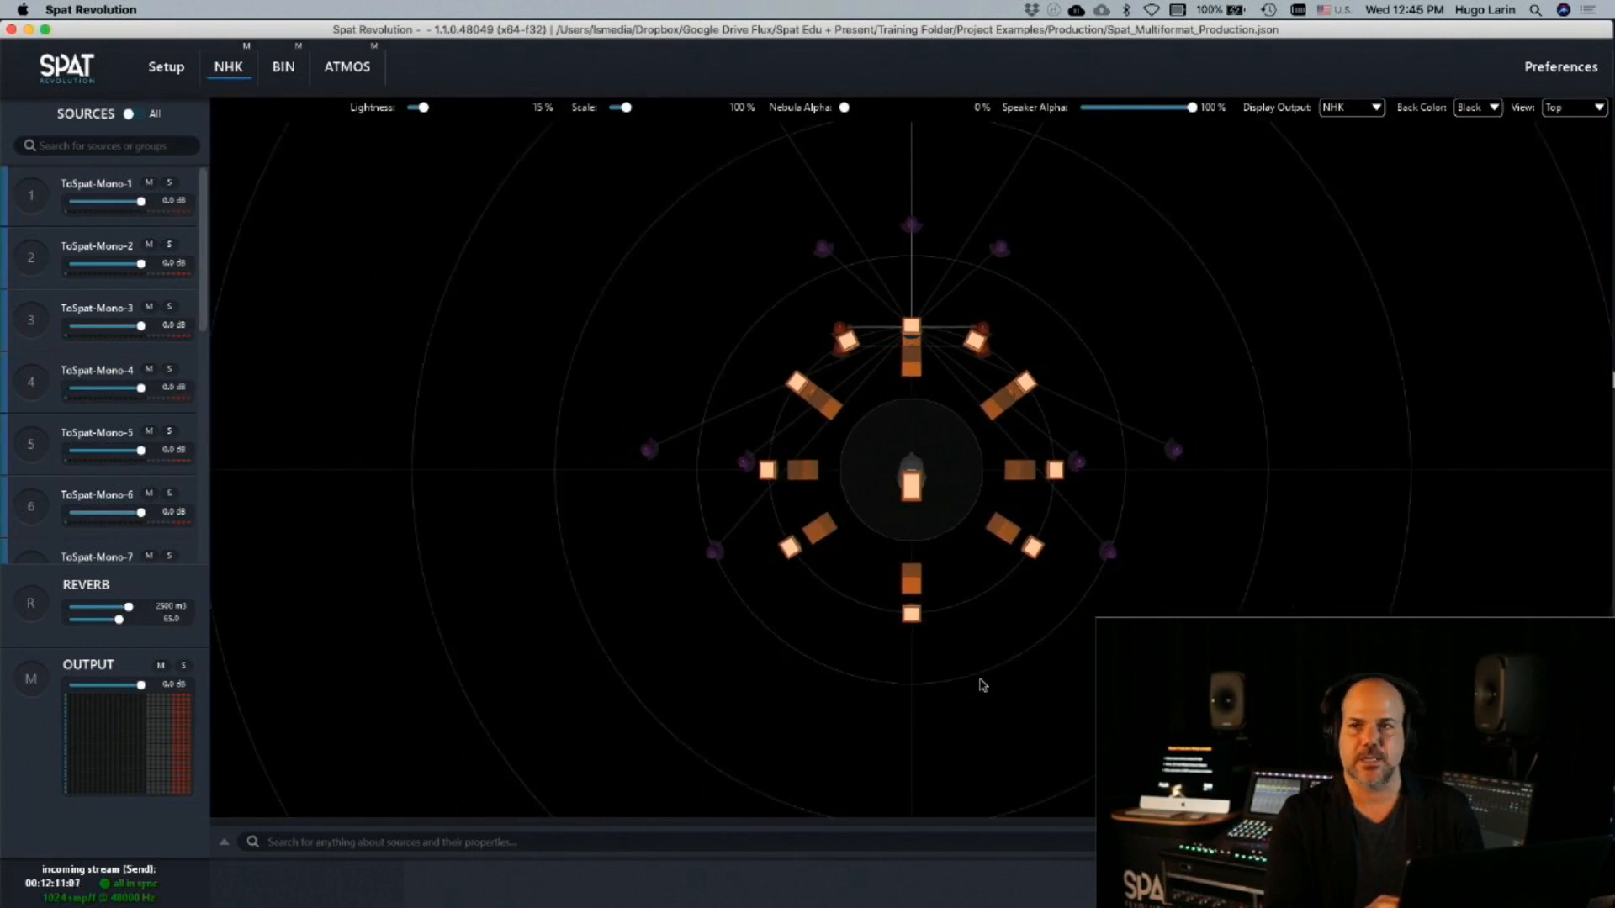
pyautogui.moveTo(904, 685); pyautogui.dragTo(766, 458)
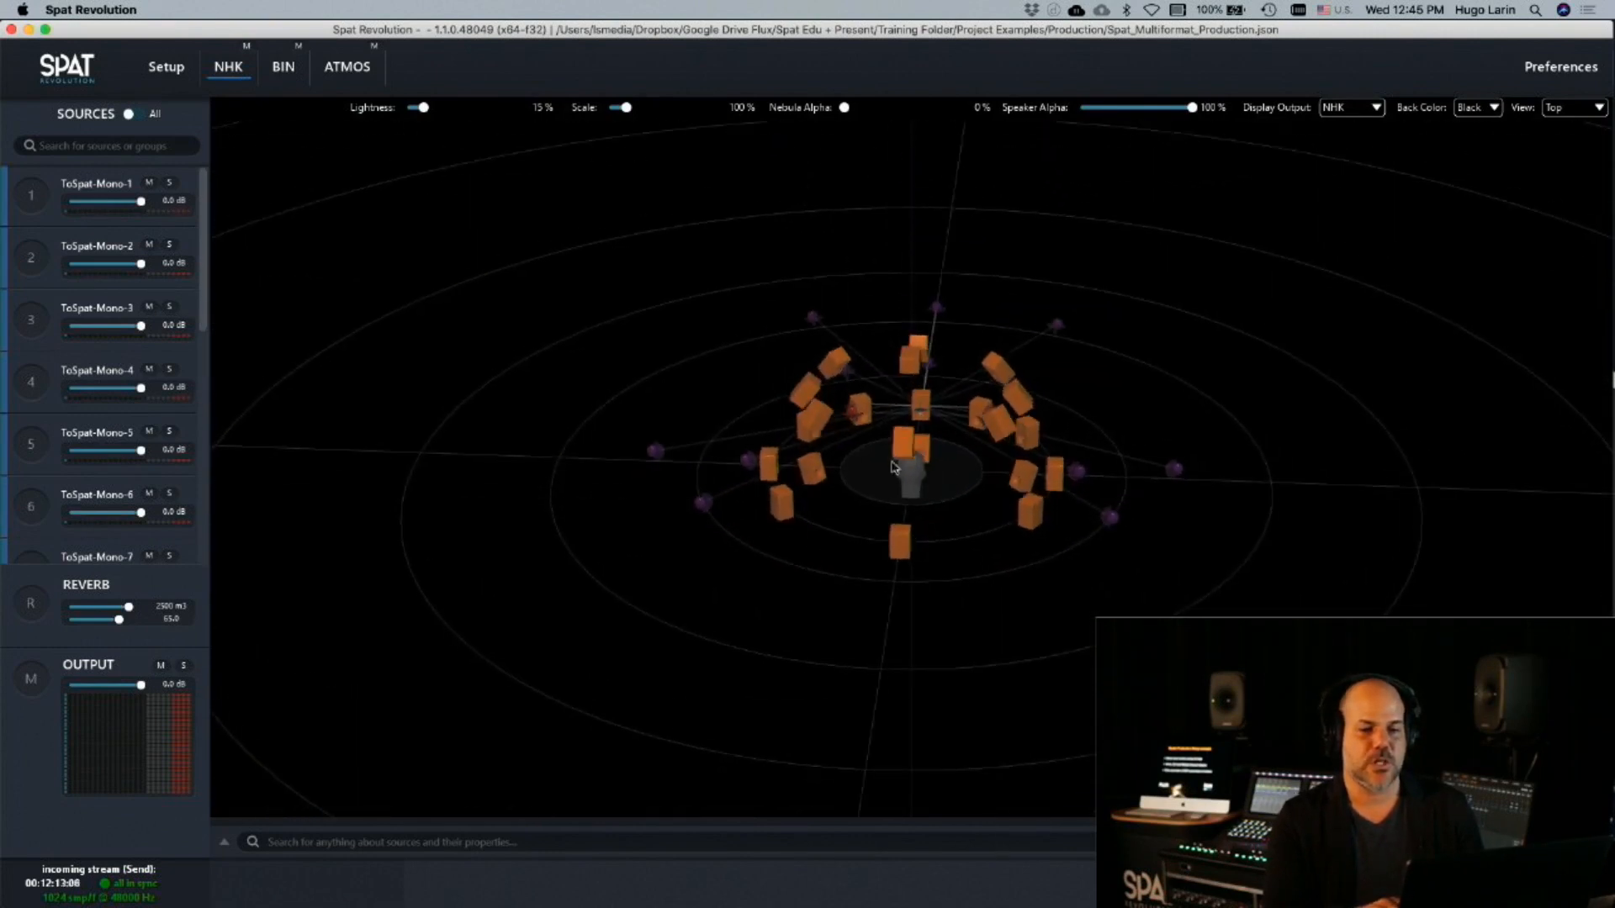
pyautogui.click(1566, 107)
pyautogui.click(1565, 140)
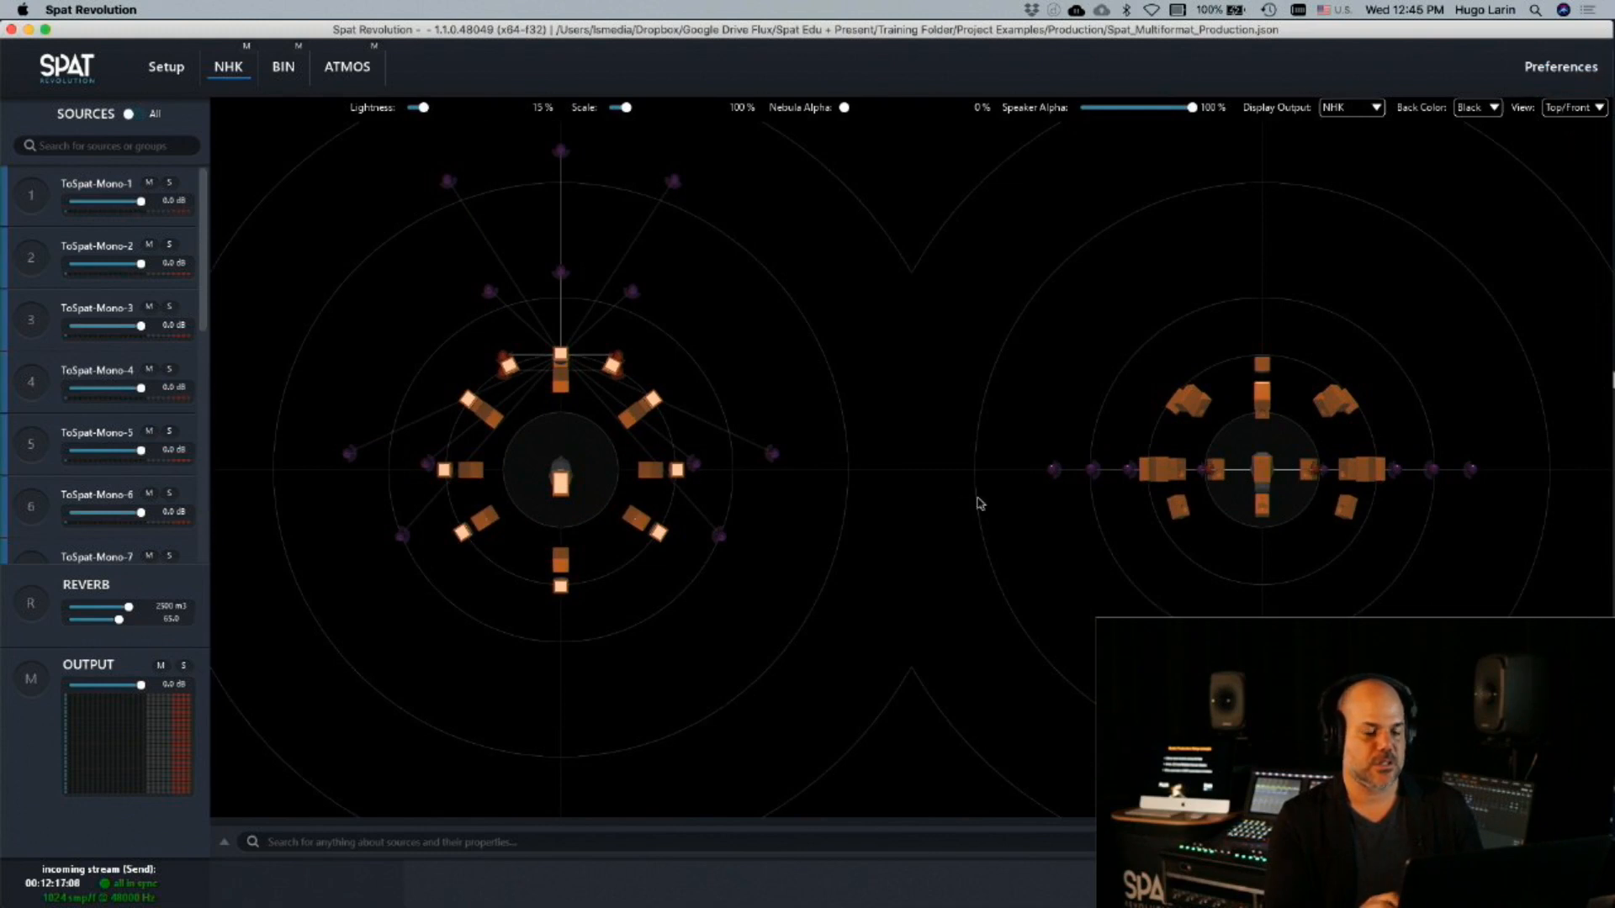
pyautogui.scroll(-5, 1093, 543)
pyautogui.scroll(2, 1093, 544)
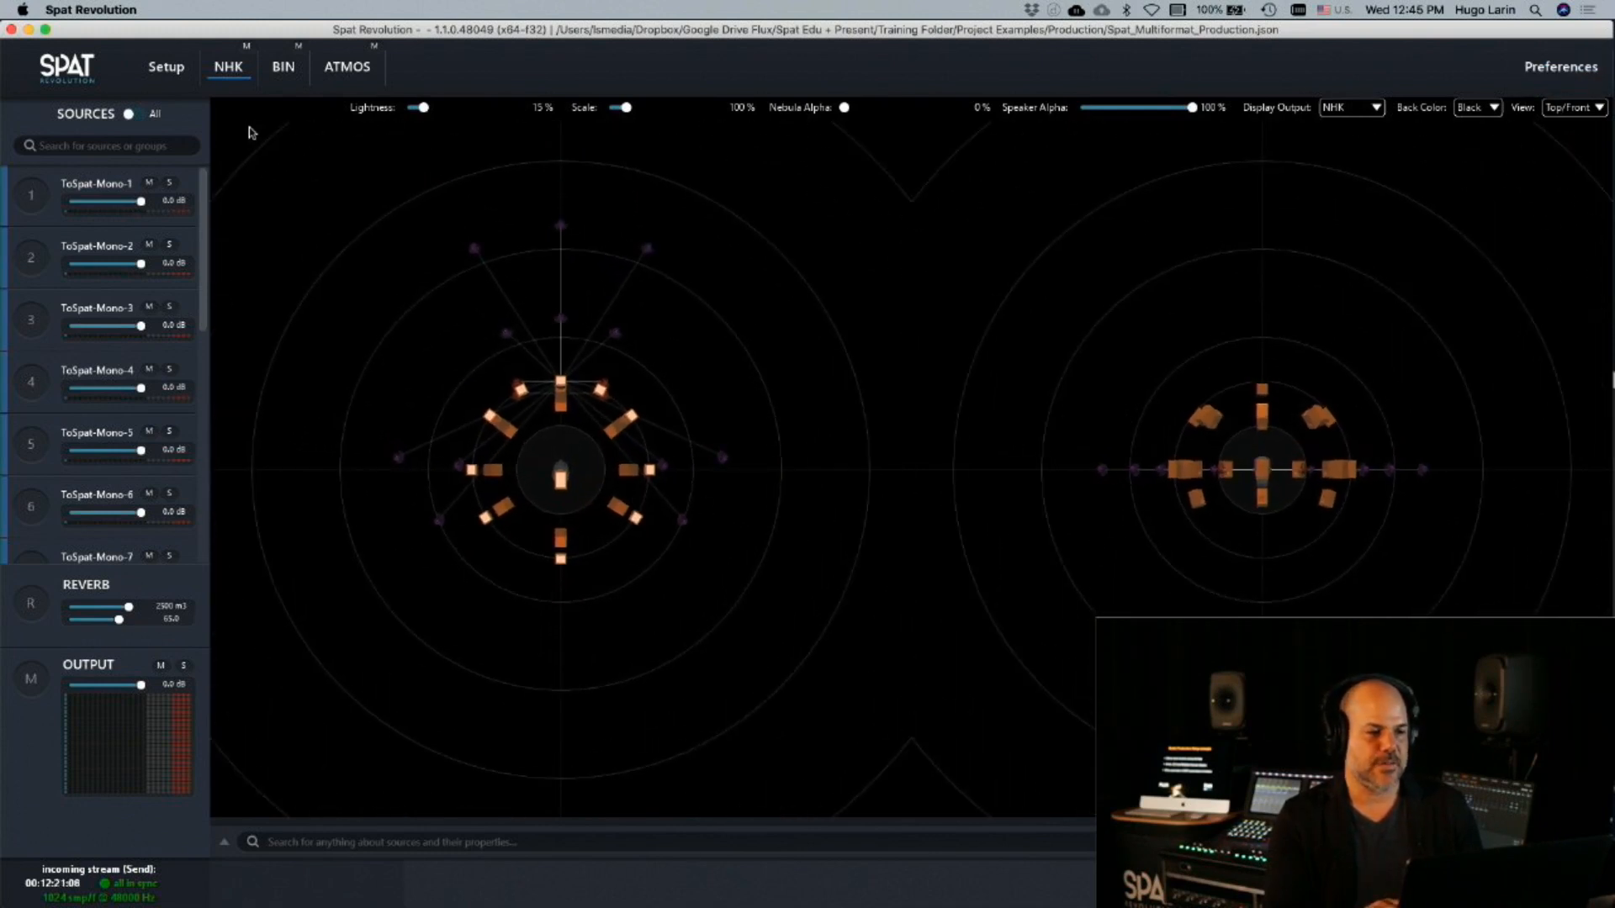
# Compare the speaker layouts and source positions of the NHK, BIN and ATMOS rooms, ending in the NHK room
pyautogui.click(284, 69)
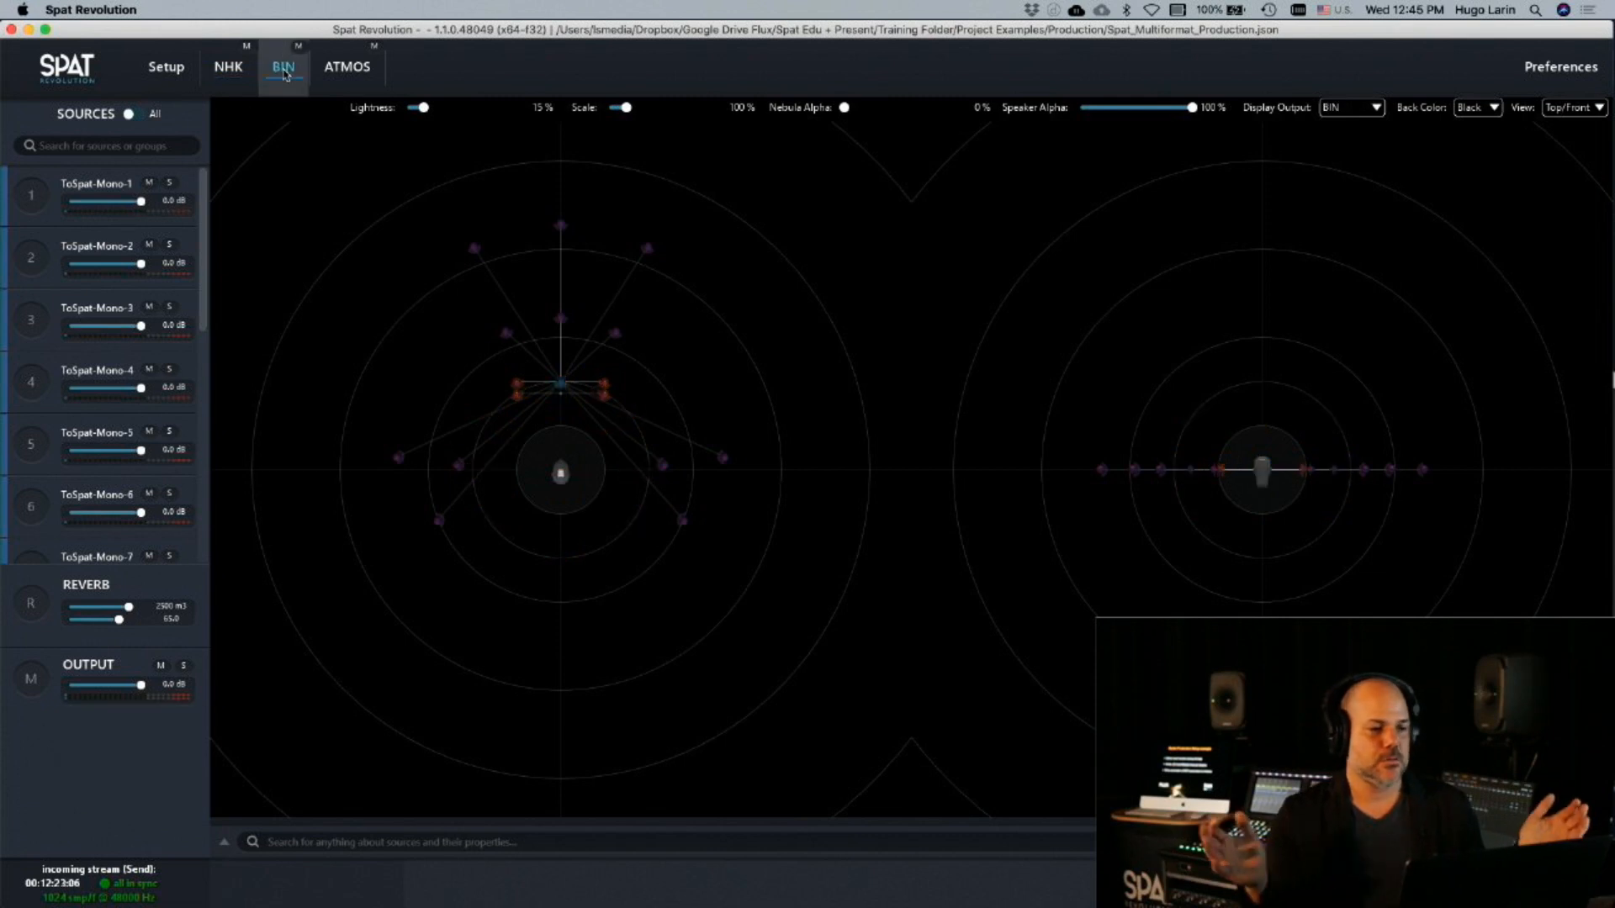
pyautogui.click(224, 80)
pyautogui.click(285, 80)
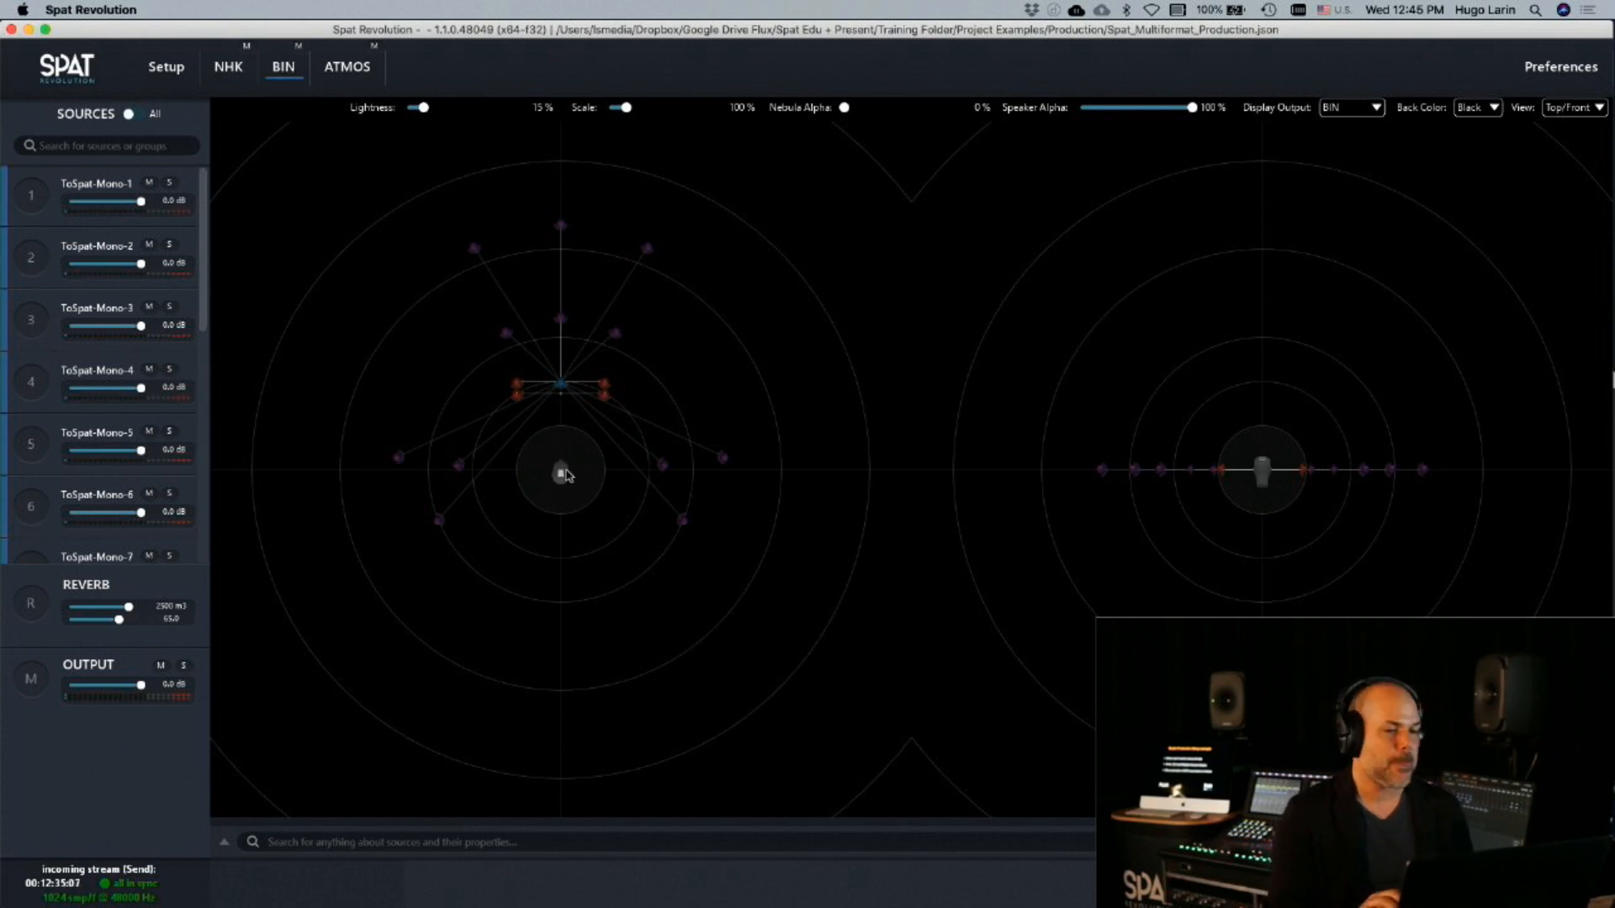
pyautogui.click(344, 76)
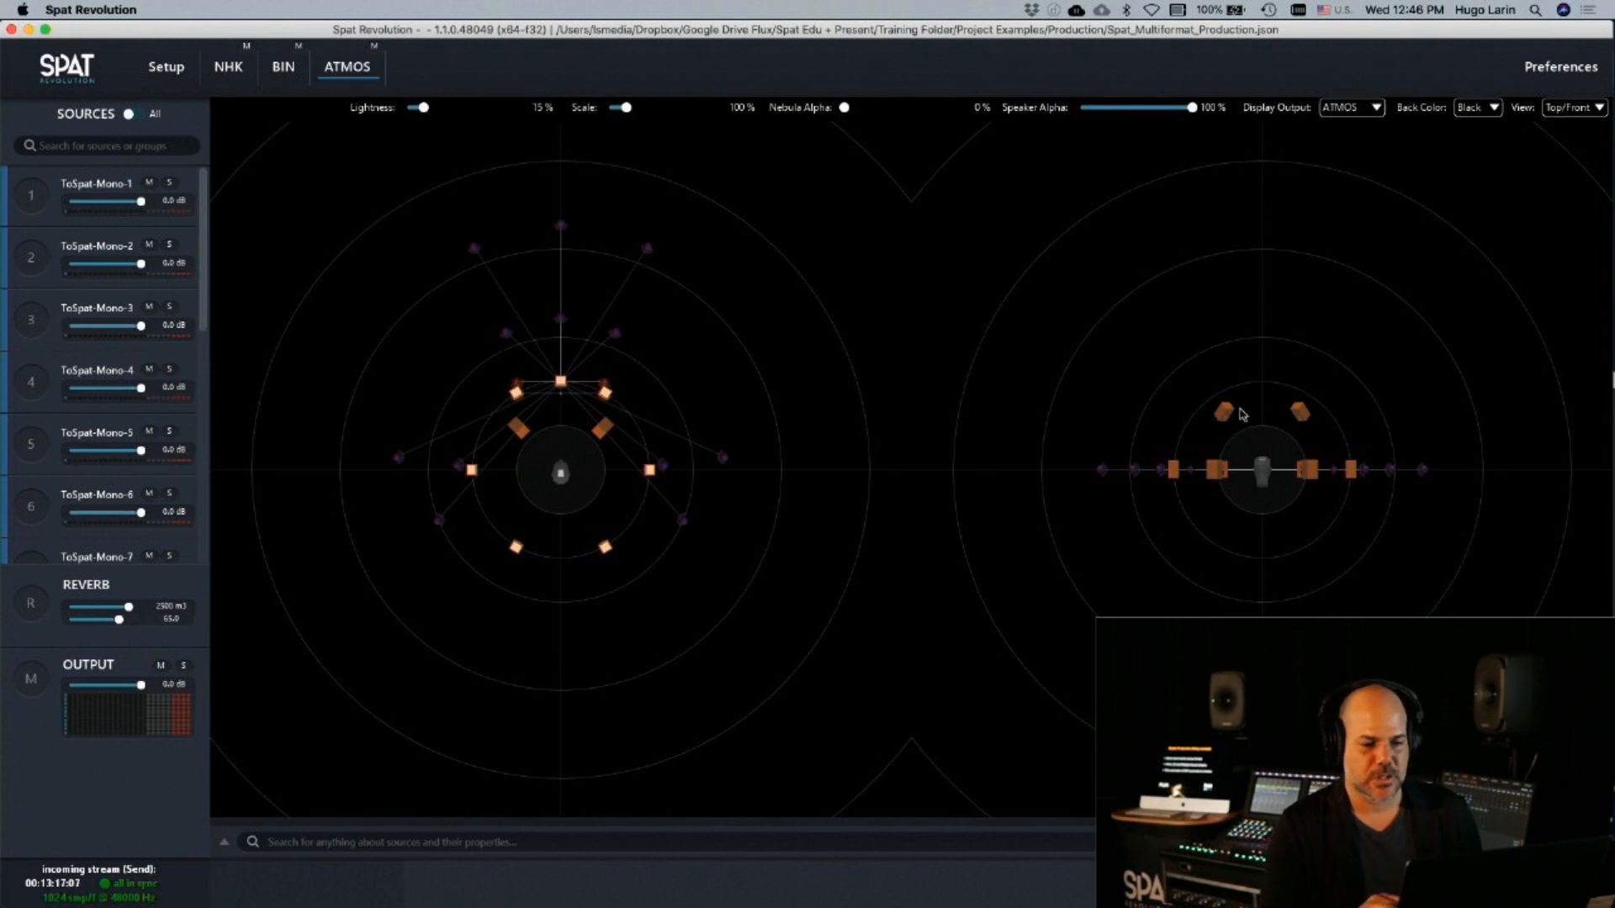
pyautogui.click(228, 79)
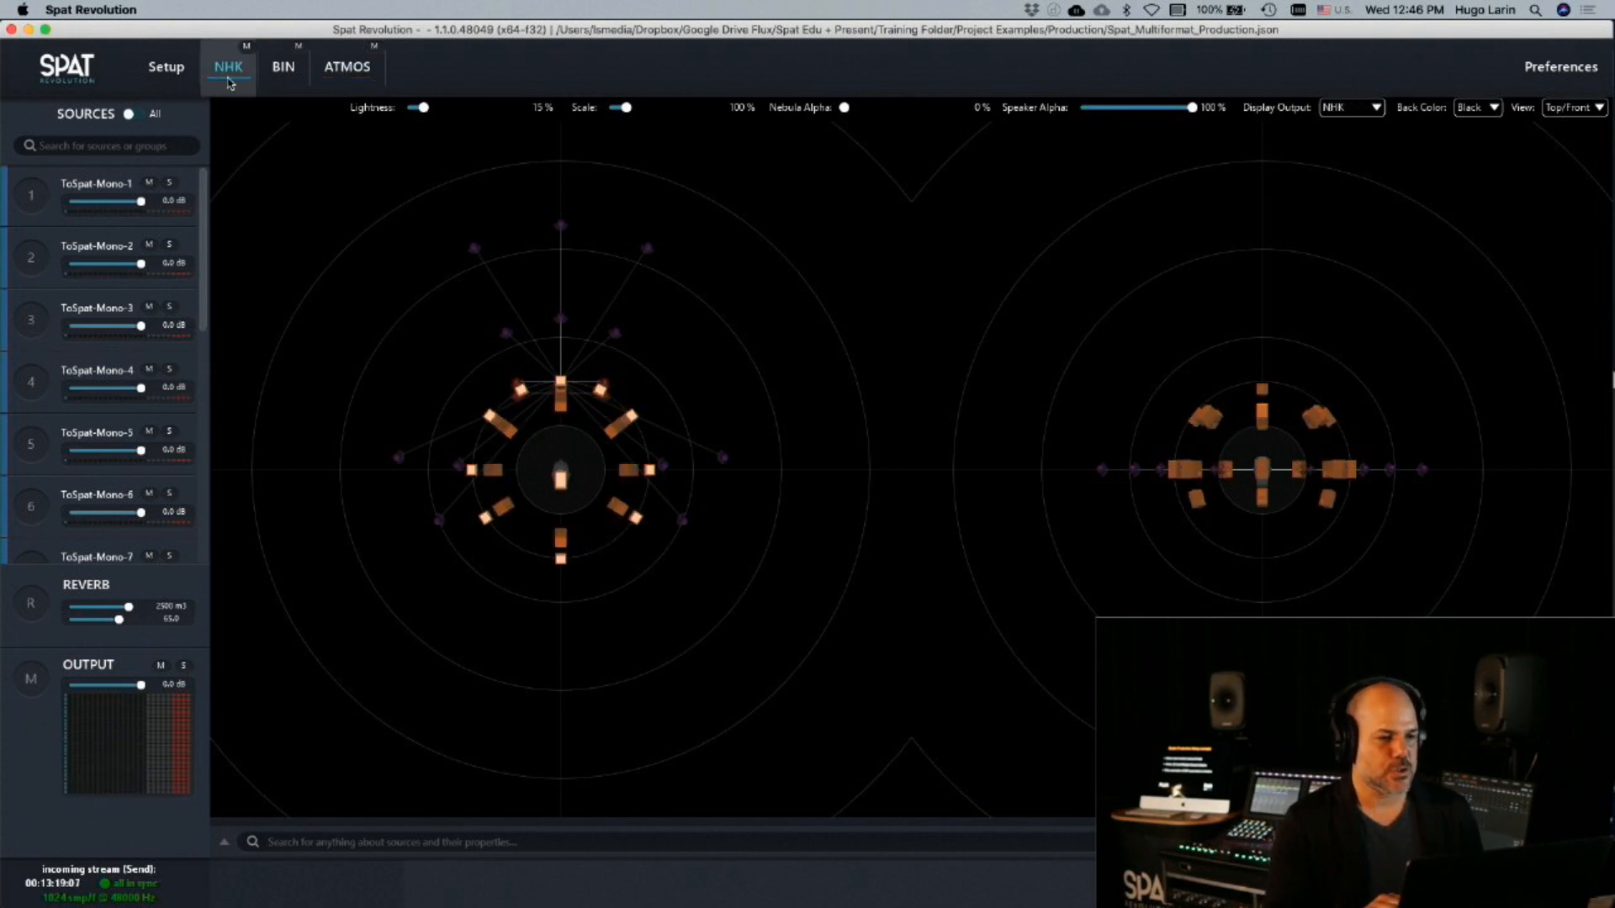
pyautogui.click(283, 69)
pyautogui.click(346, 69)
pyautogui.click(283, 69)
pyautogui.click(250, 84)
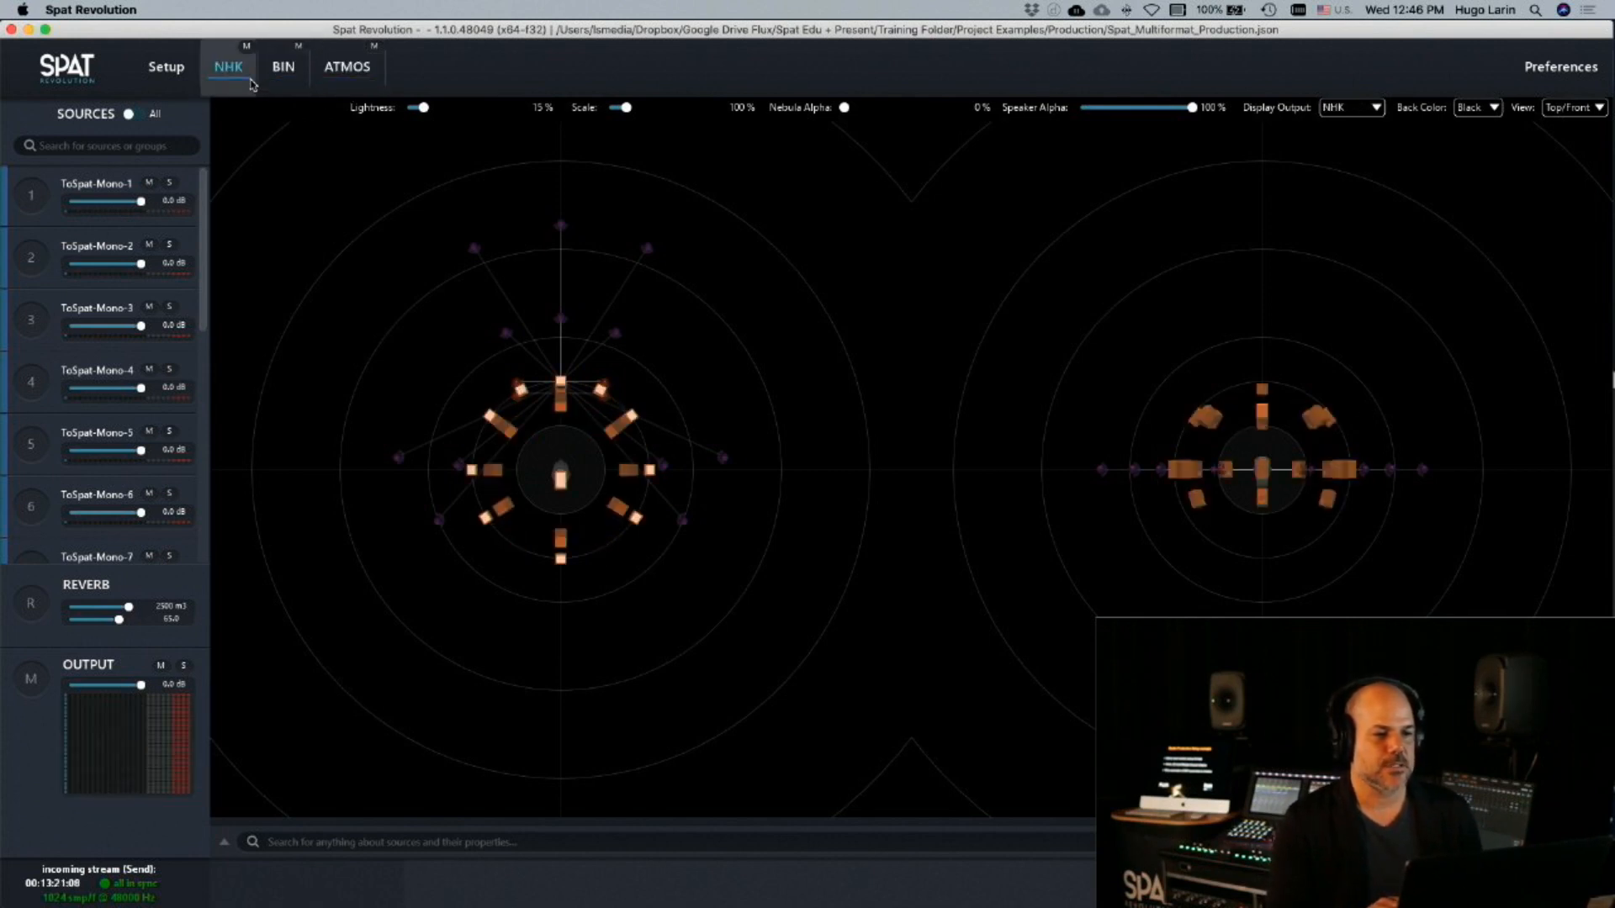
pyautogui.click(284, 72)
pyautogui.click(346, 73)
pyautogui.click(284, 72)
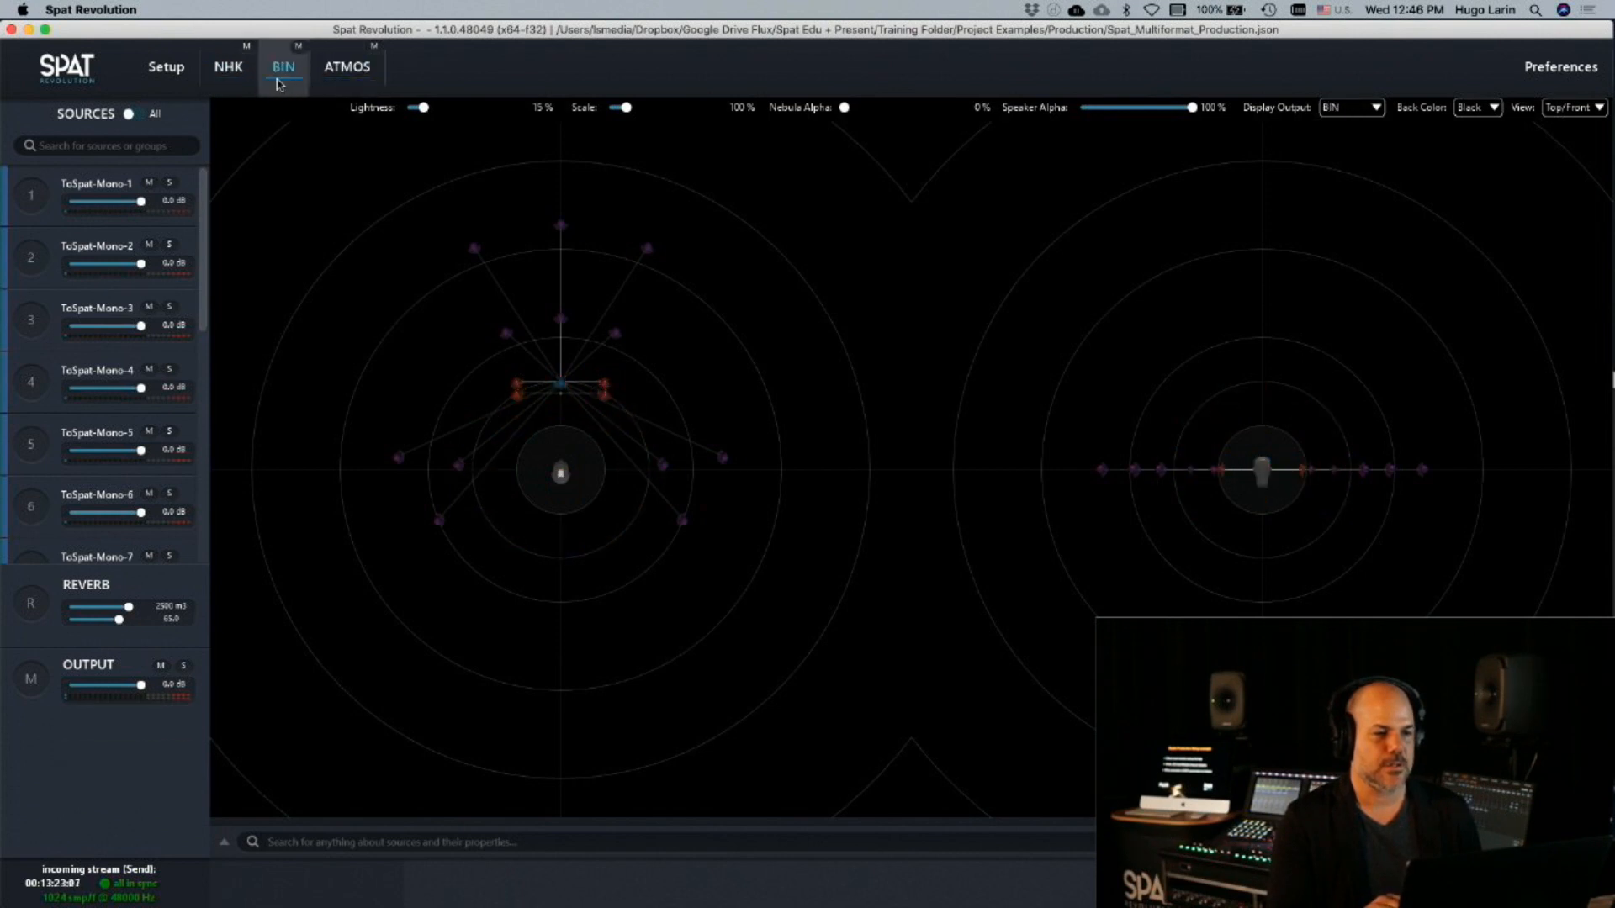
pyautogui.click(208, 84)
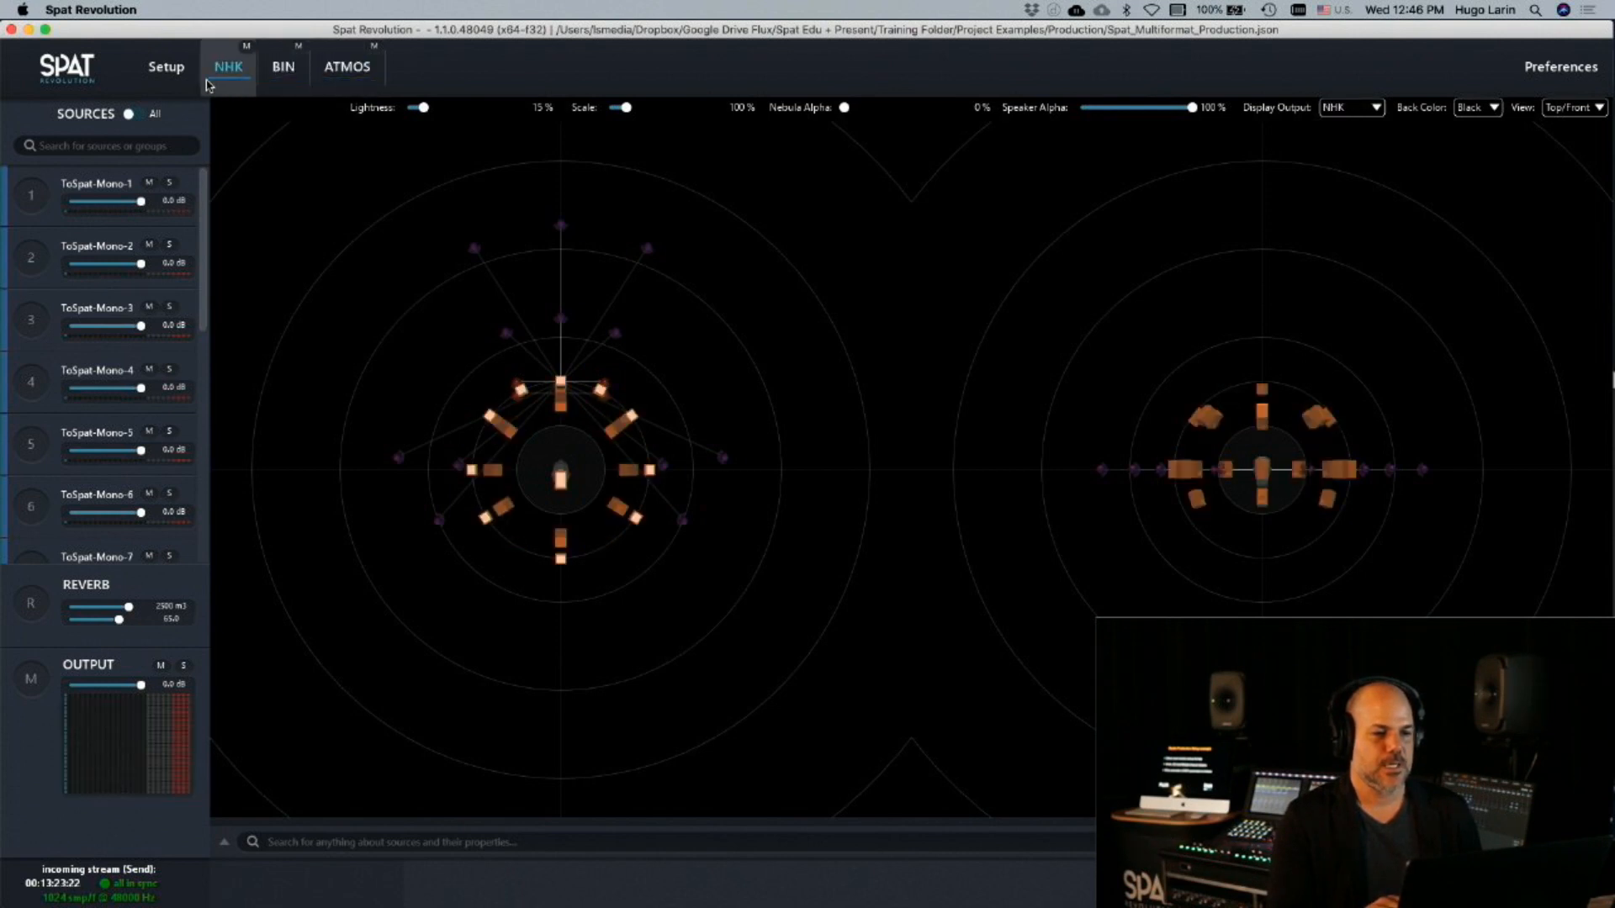
# Solo the ToSpat-Mono-1 source in the NHK room and move it slightly forward, just beyond the front centre speaker
pyautogui.click(37, 193)
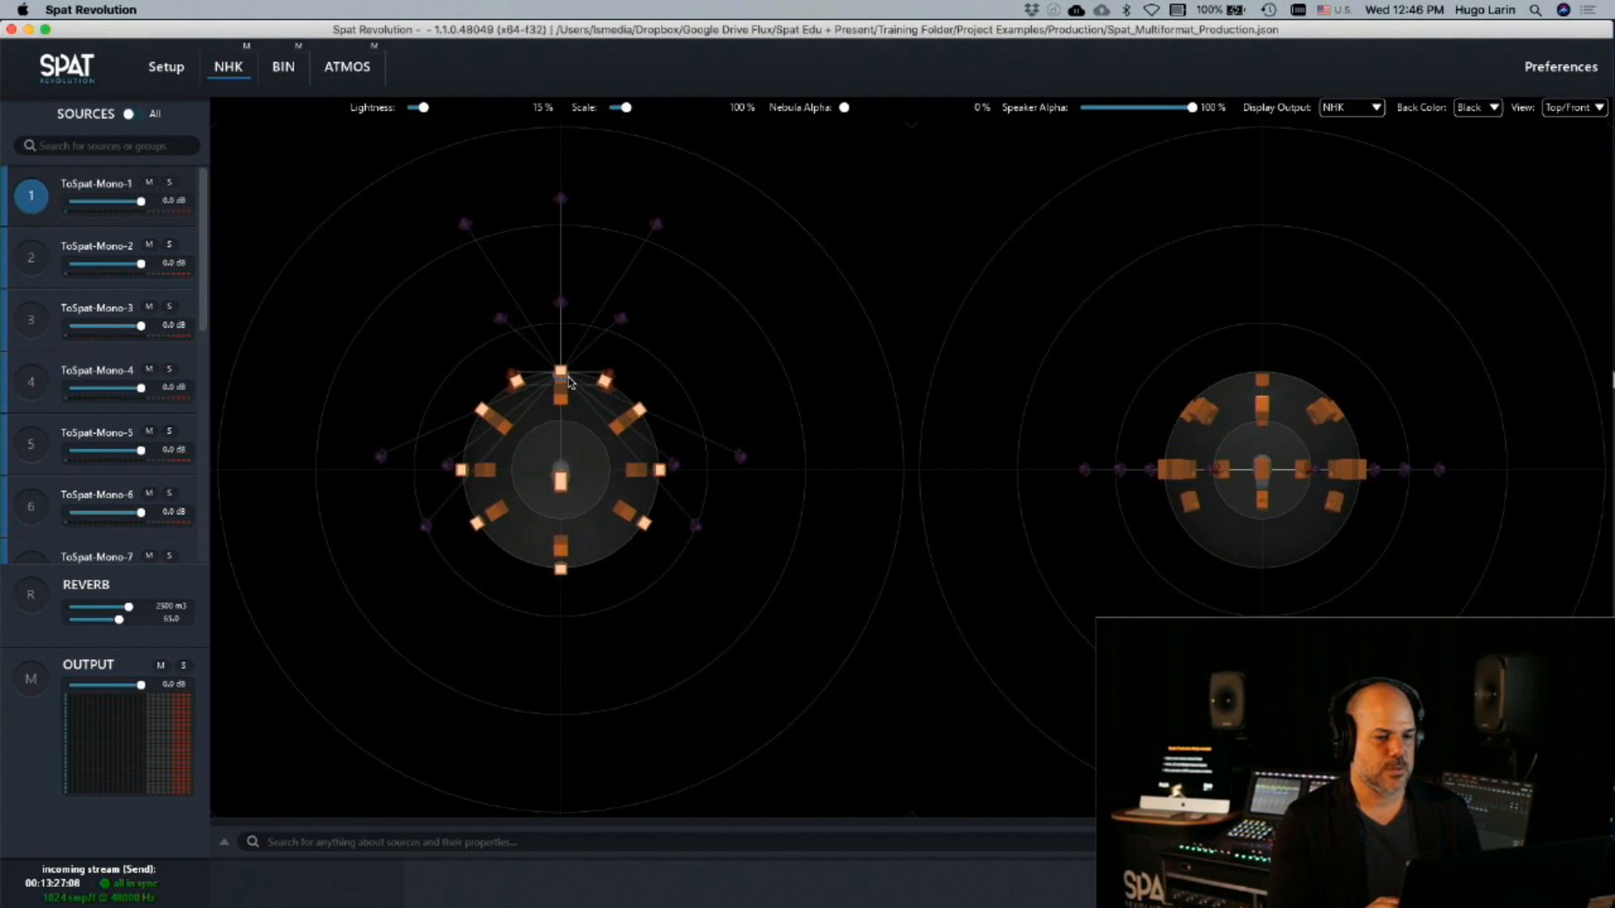
pyautogui.click(169, 183)
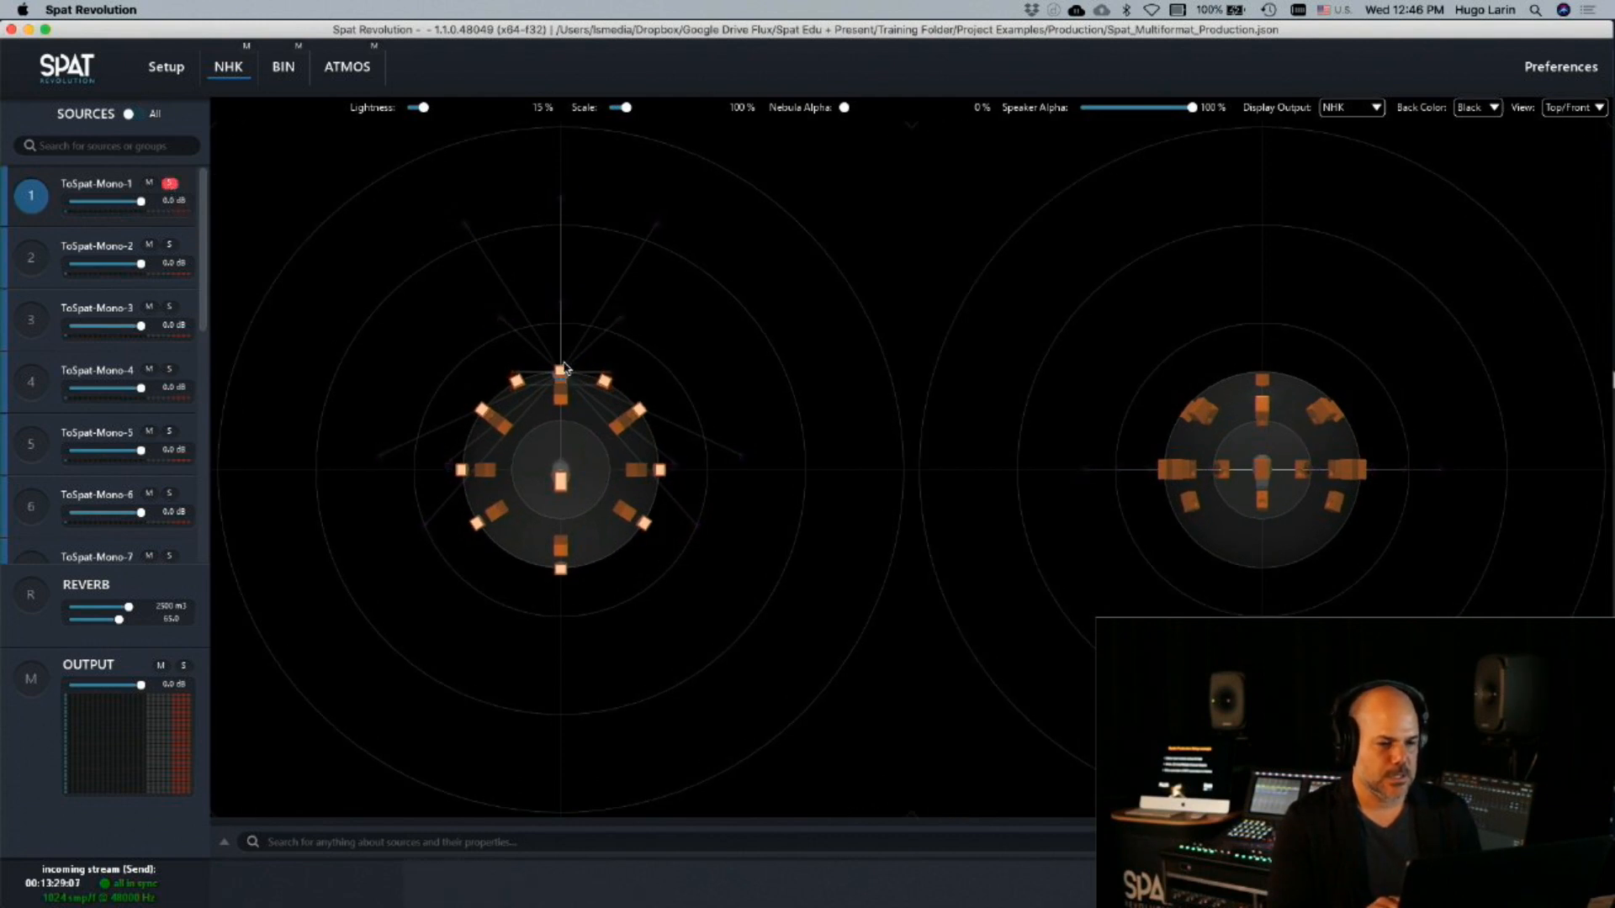
pyautogui.moveTo(561, 380); pyautogui.dragTo(574, 349)
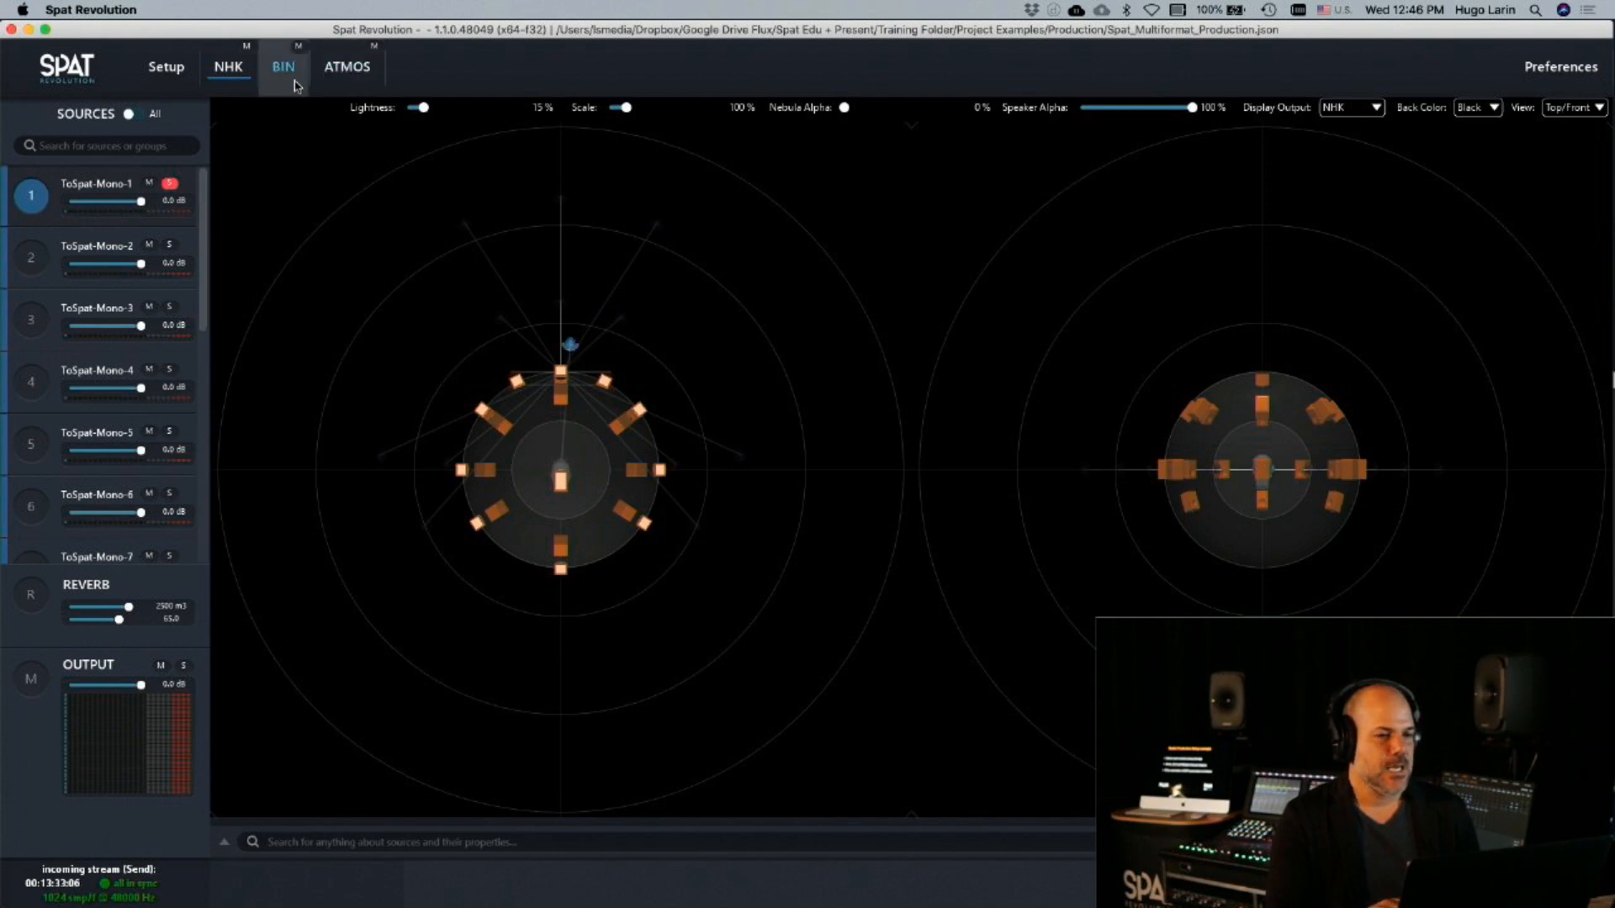
# Check the ToSpat-Mono-1 source's position in the BIN and ATMOS rooms and return to the NHK room
pyautogui.click(284, 67)
pyautogui.click(376, 81)
pyautogui.click(229, 82)
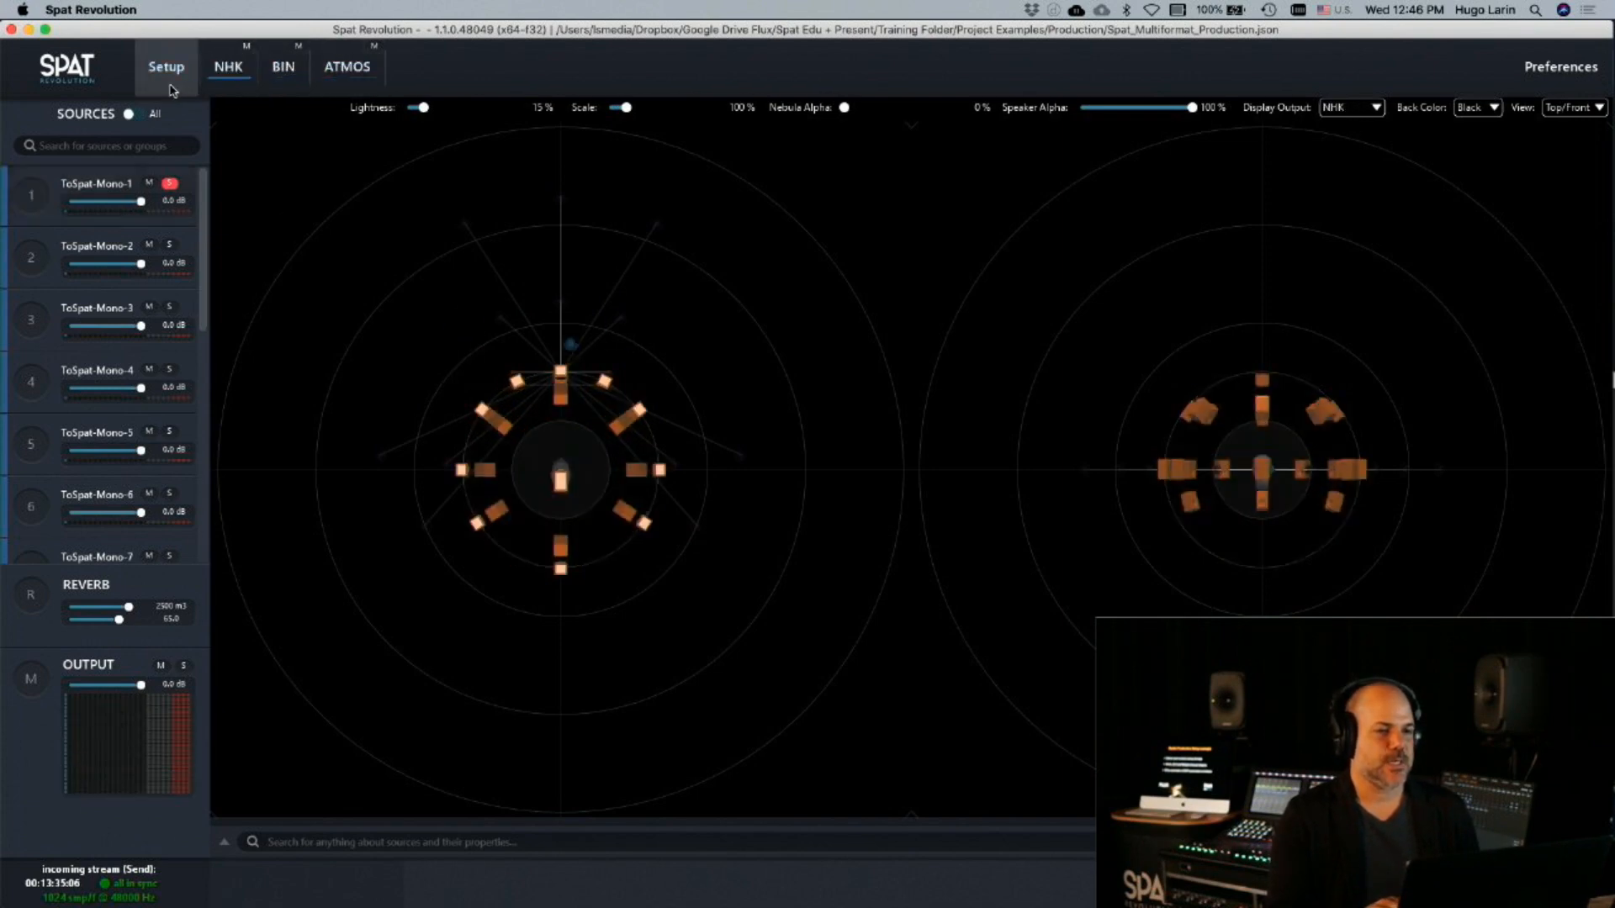
# Return to the setup graph and select the NHK room to examine its output configuration
pyautogui.click(171, 88)
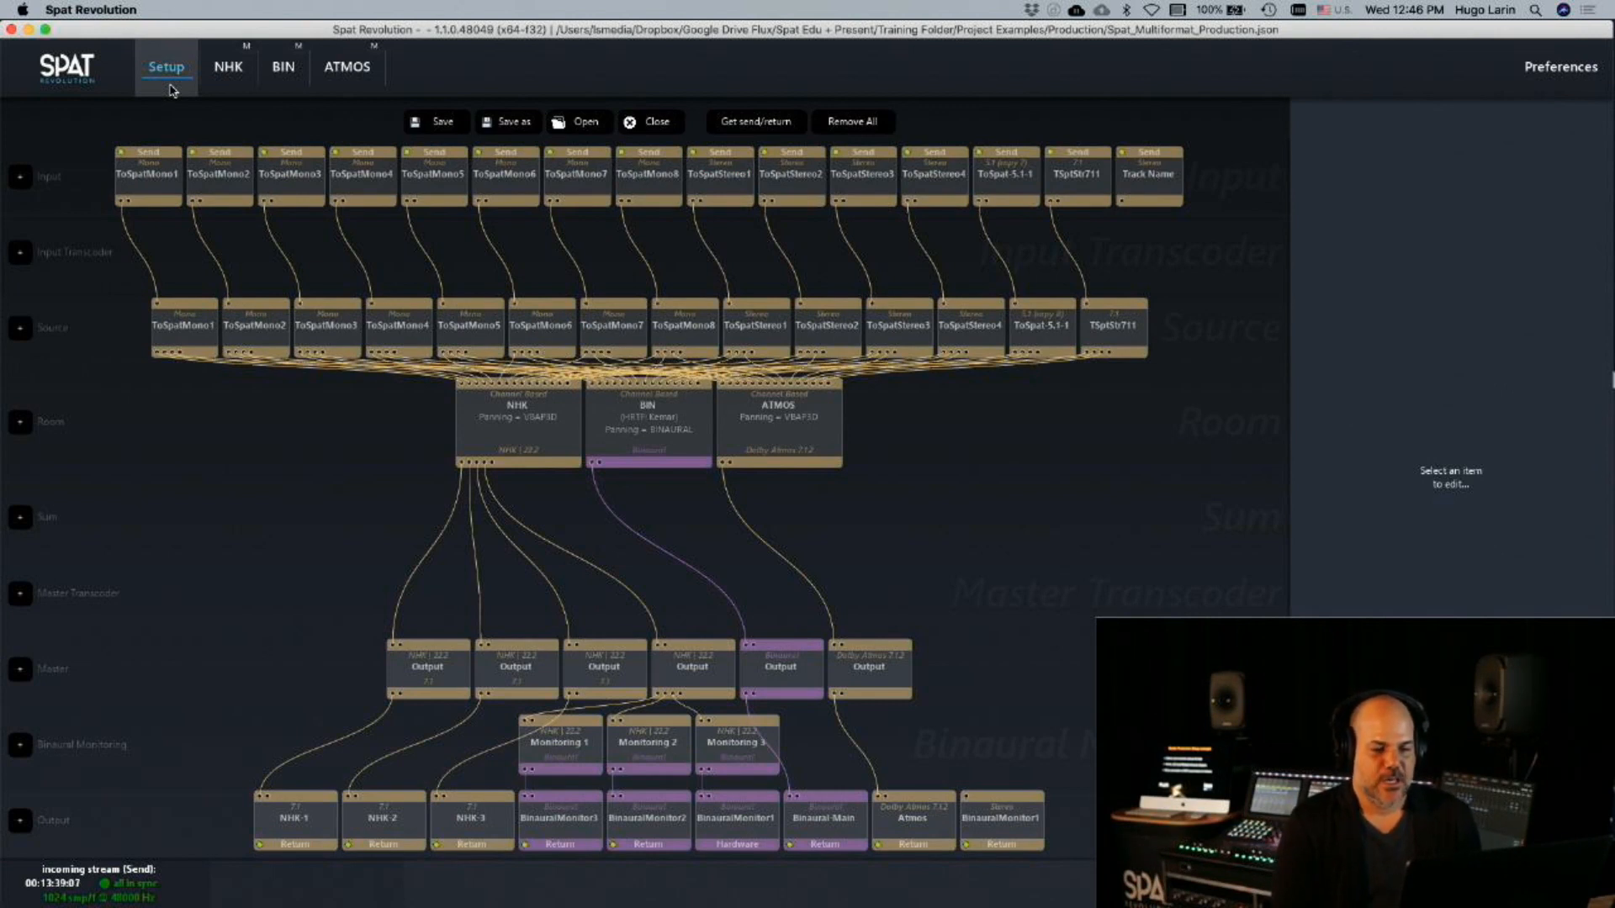
pyautogui.click(522, 442)
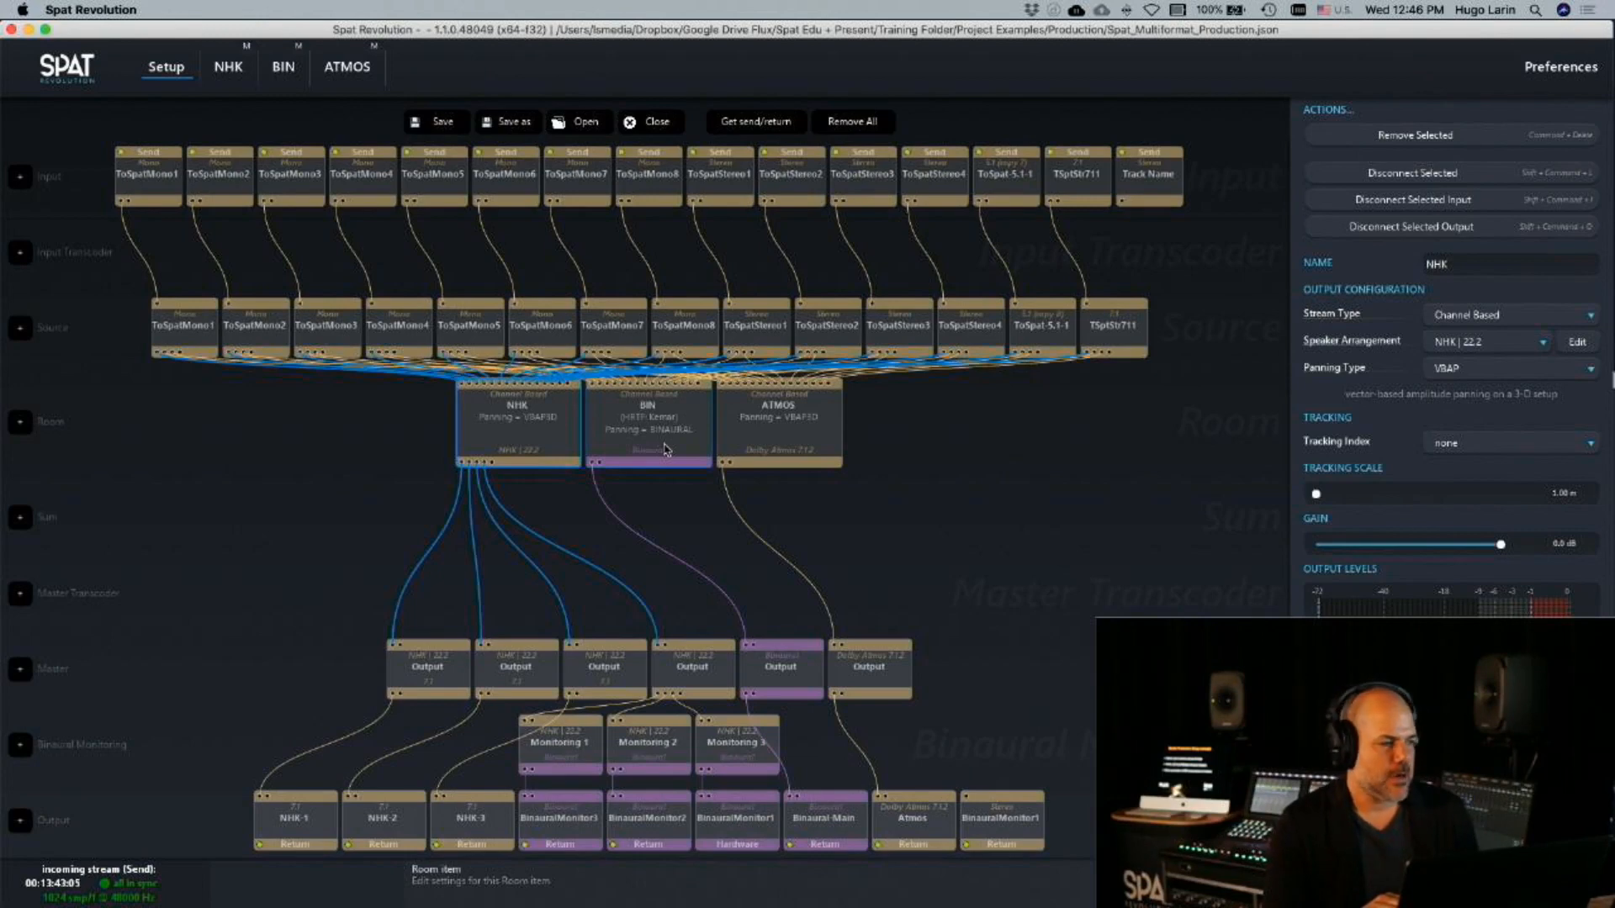
# Glance at the Pro Tools mixer, examine the Binaural-Monitor-1 output and the Track Name input in Spat Revolution, and check the hardware IO preferences
pyautogui.press('super+Tab')
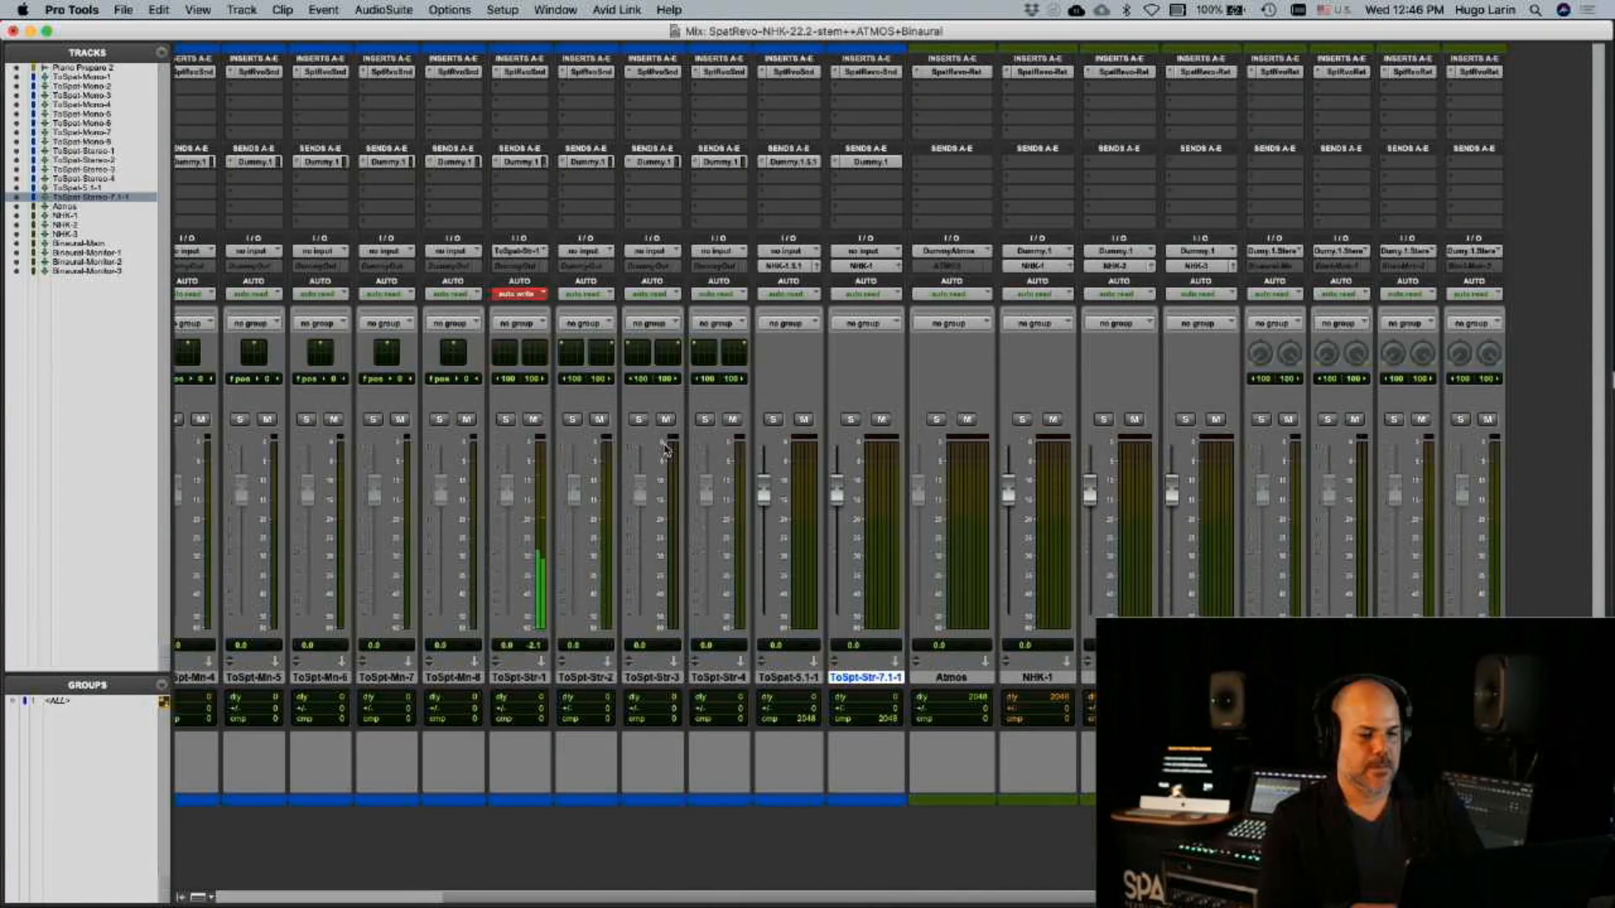
pyautogui.press('super+Tab')
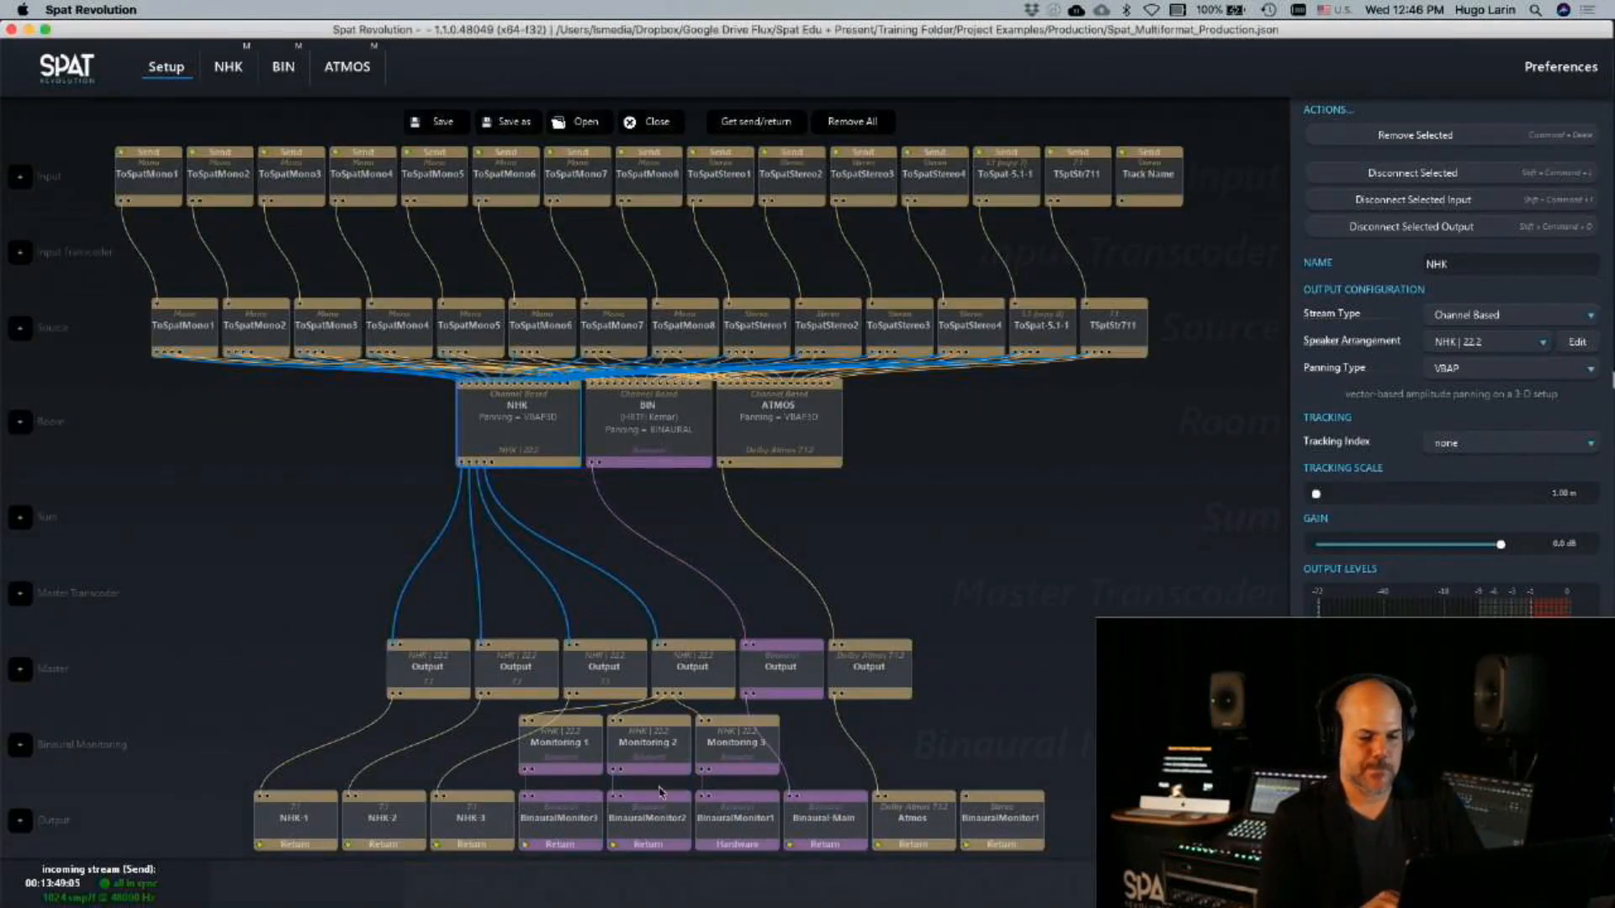
pyautogui.click(725, 821)
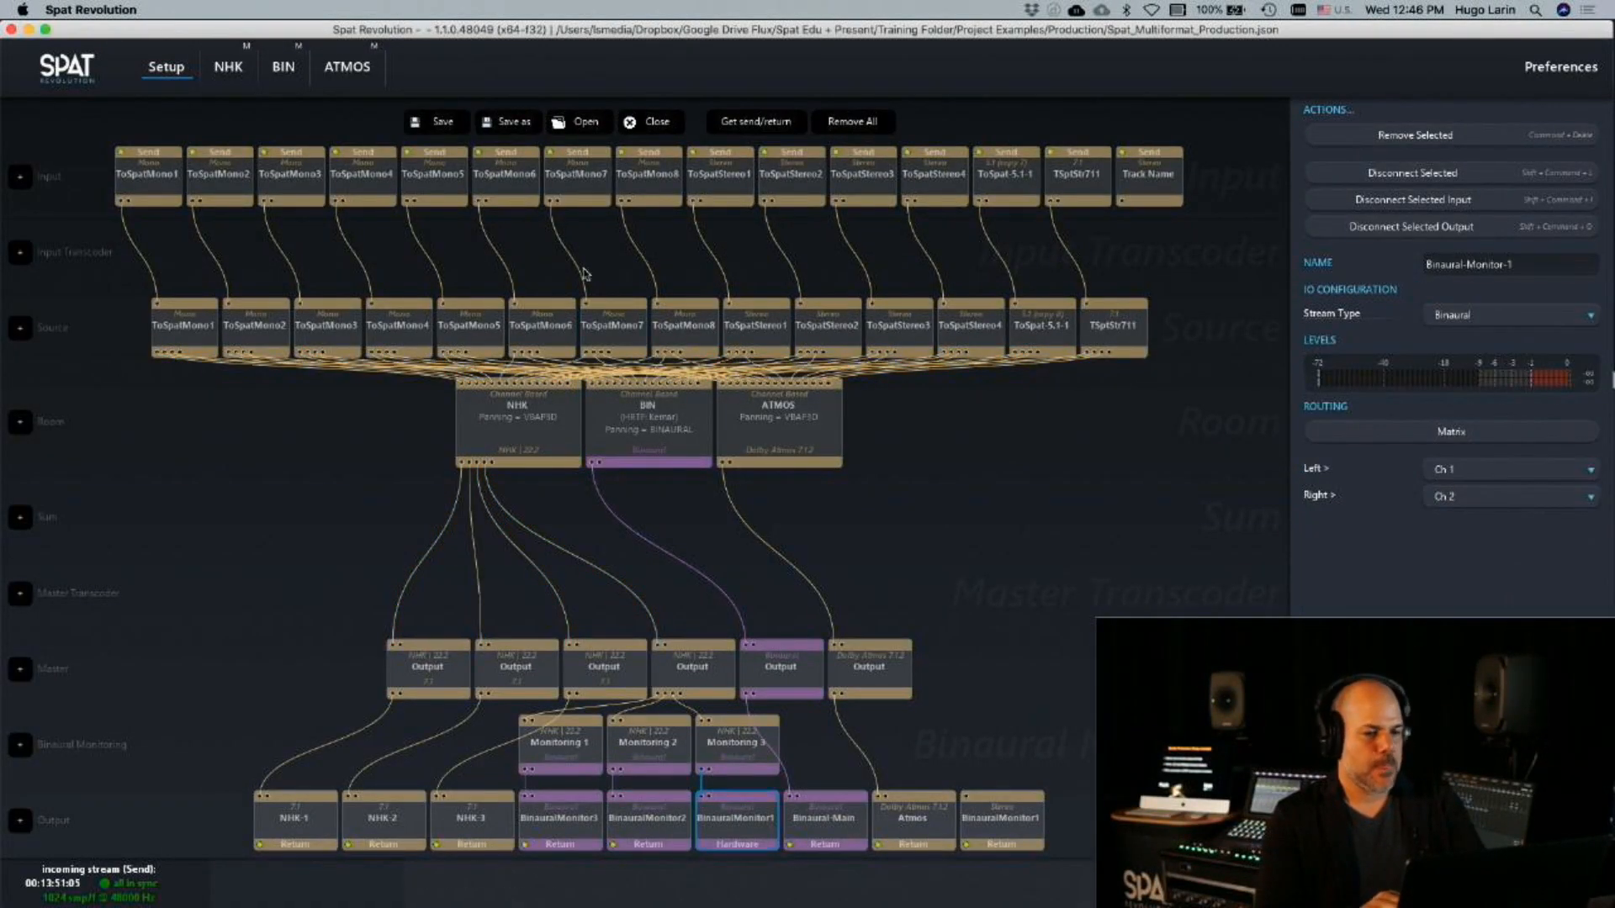
pyautogui.click(1149, 181)
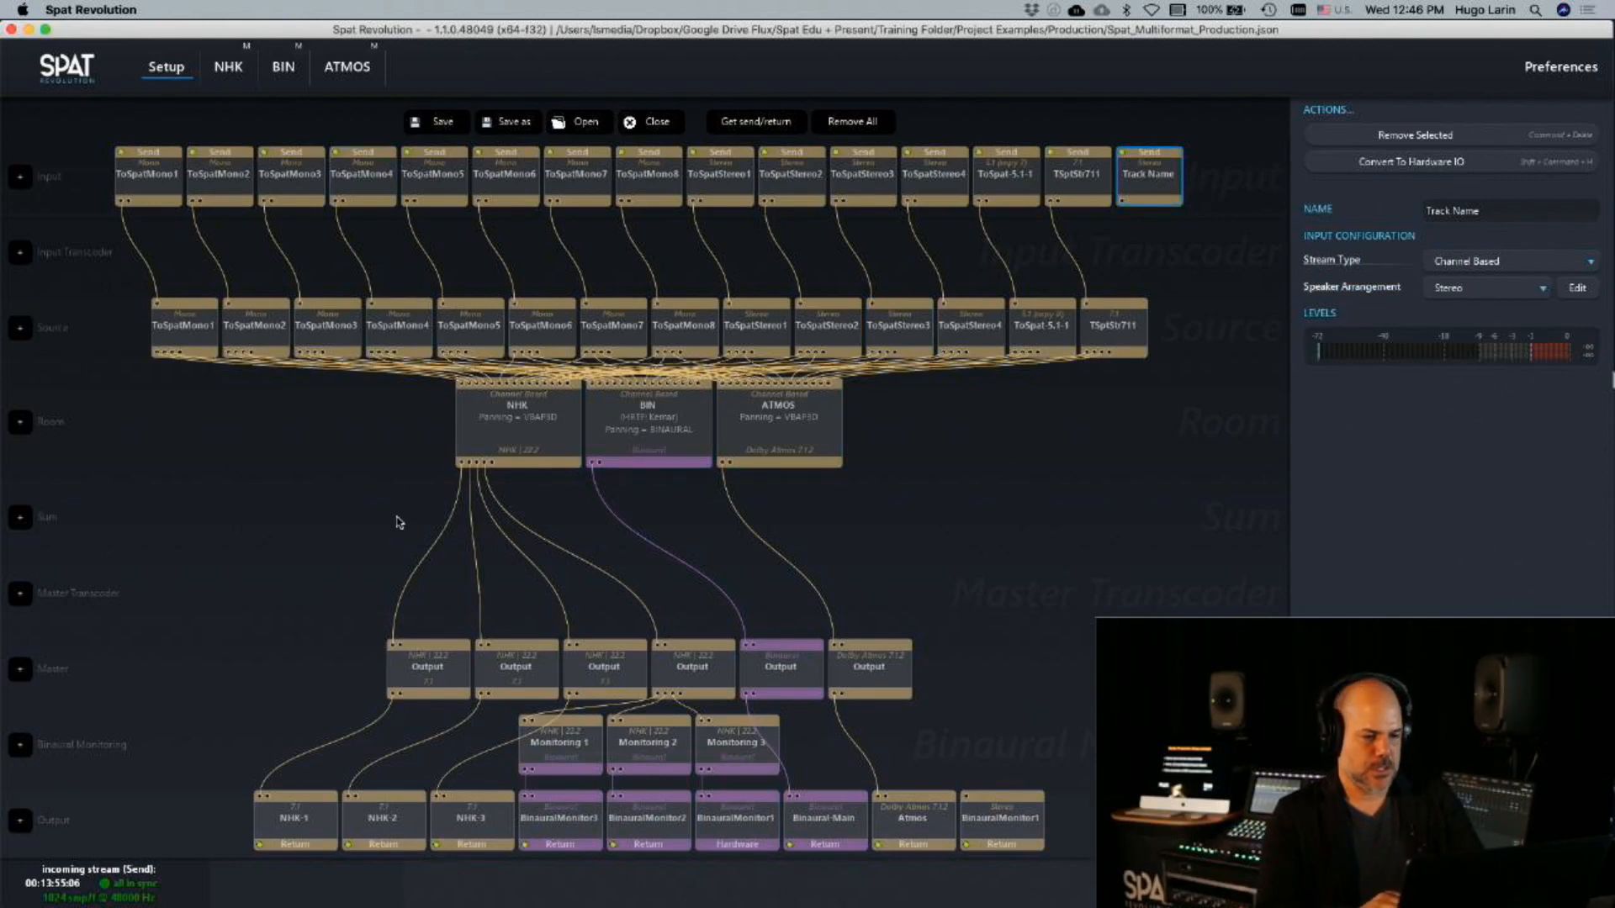
pyautogui.click(733, 818)
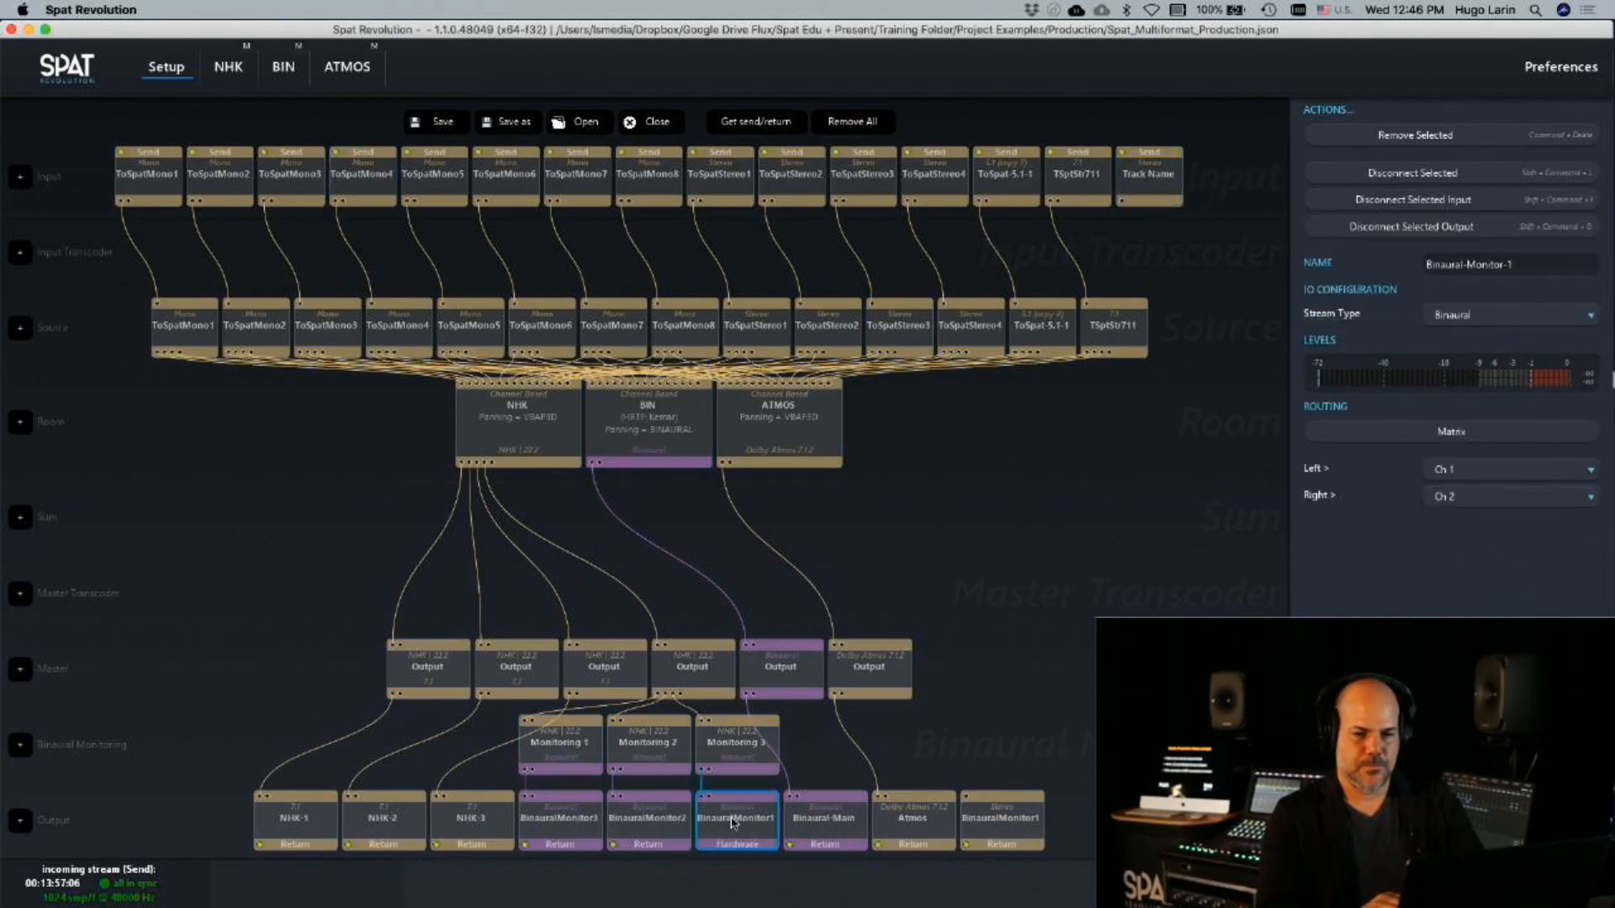
pyautogui.click(1561, 67)
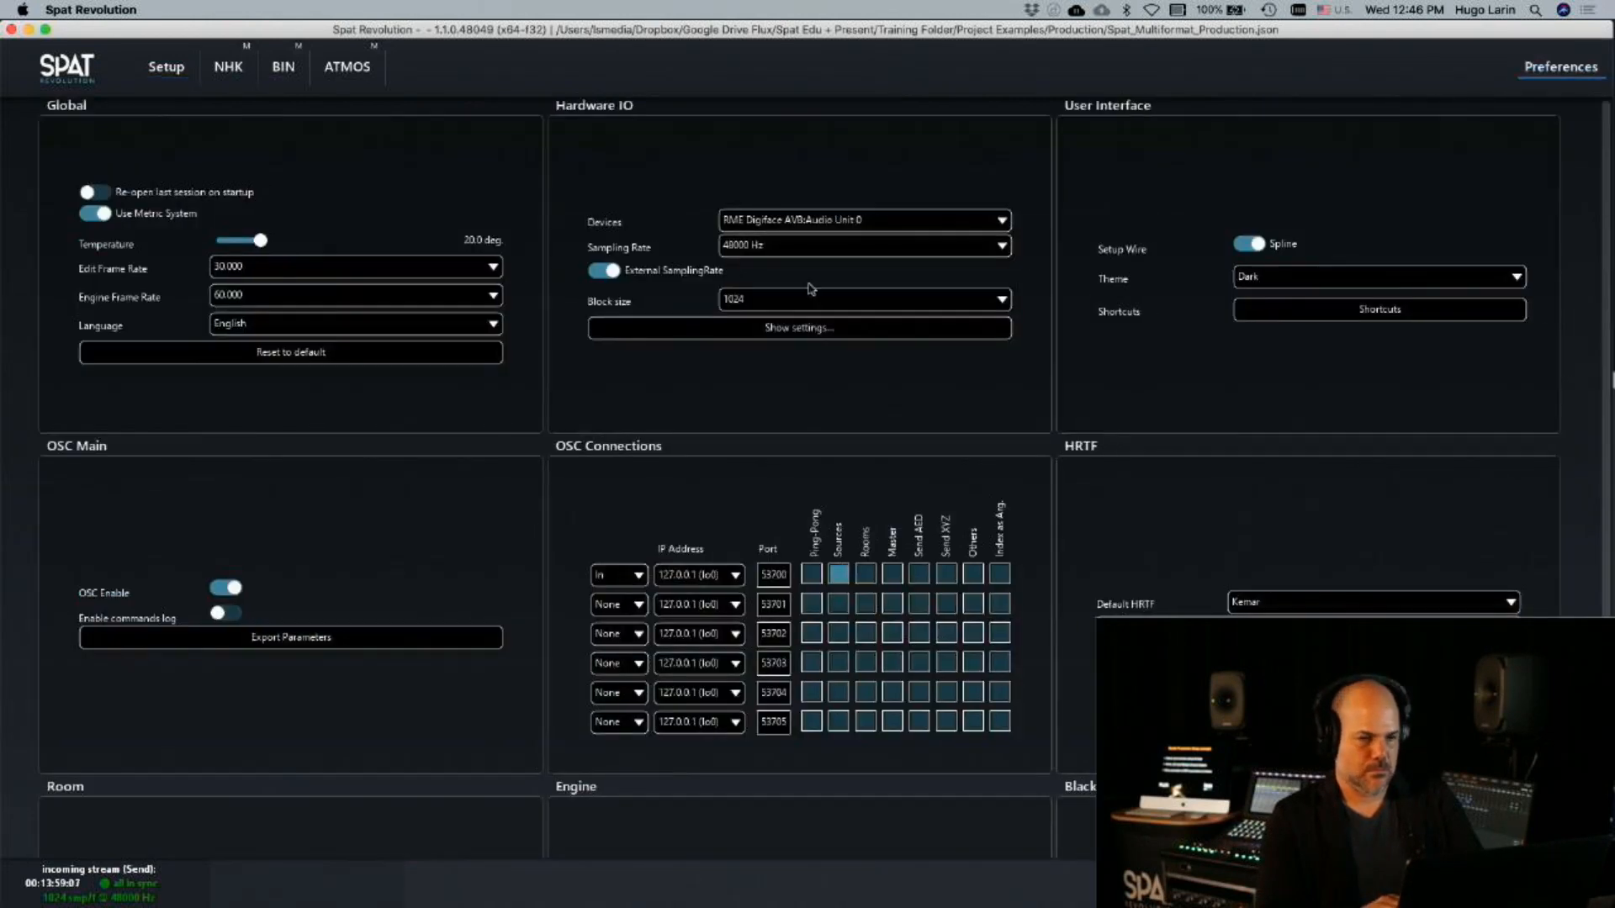
pyautogui.click(165, 67)
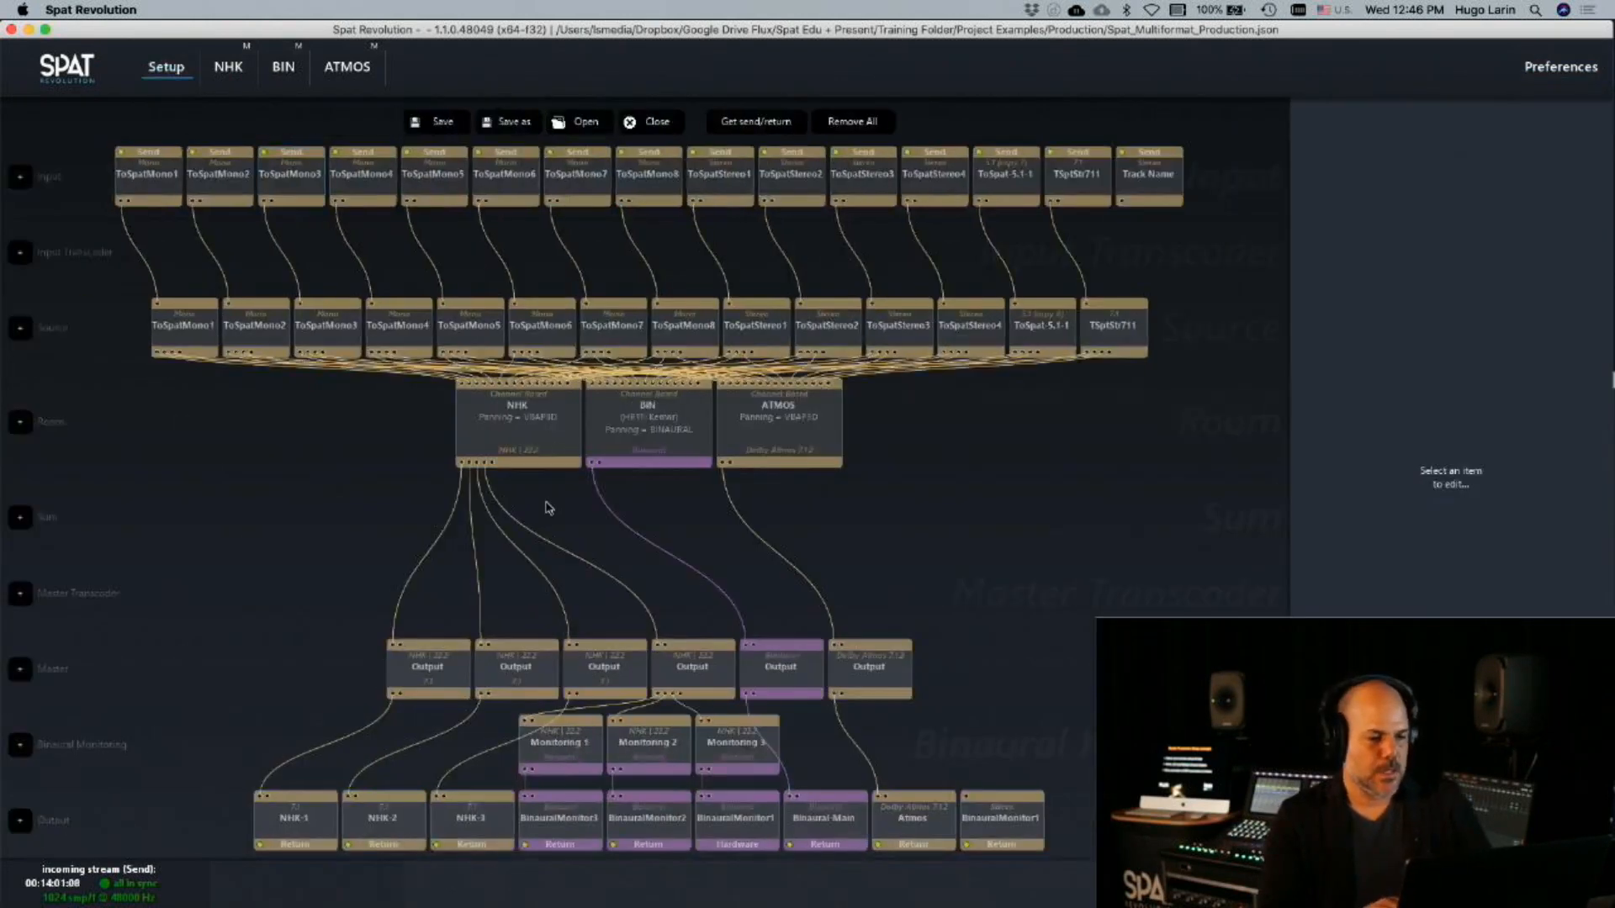
# Check the ToSpat-Str-1 track's meter in Pro Tools and inspect the ToSpat-Stereo-1 input and the BIN room in Spat Revolution's setup graph
pyautogui.press('super+Tab')
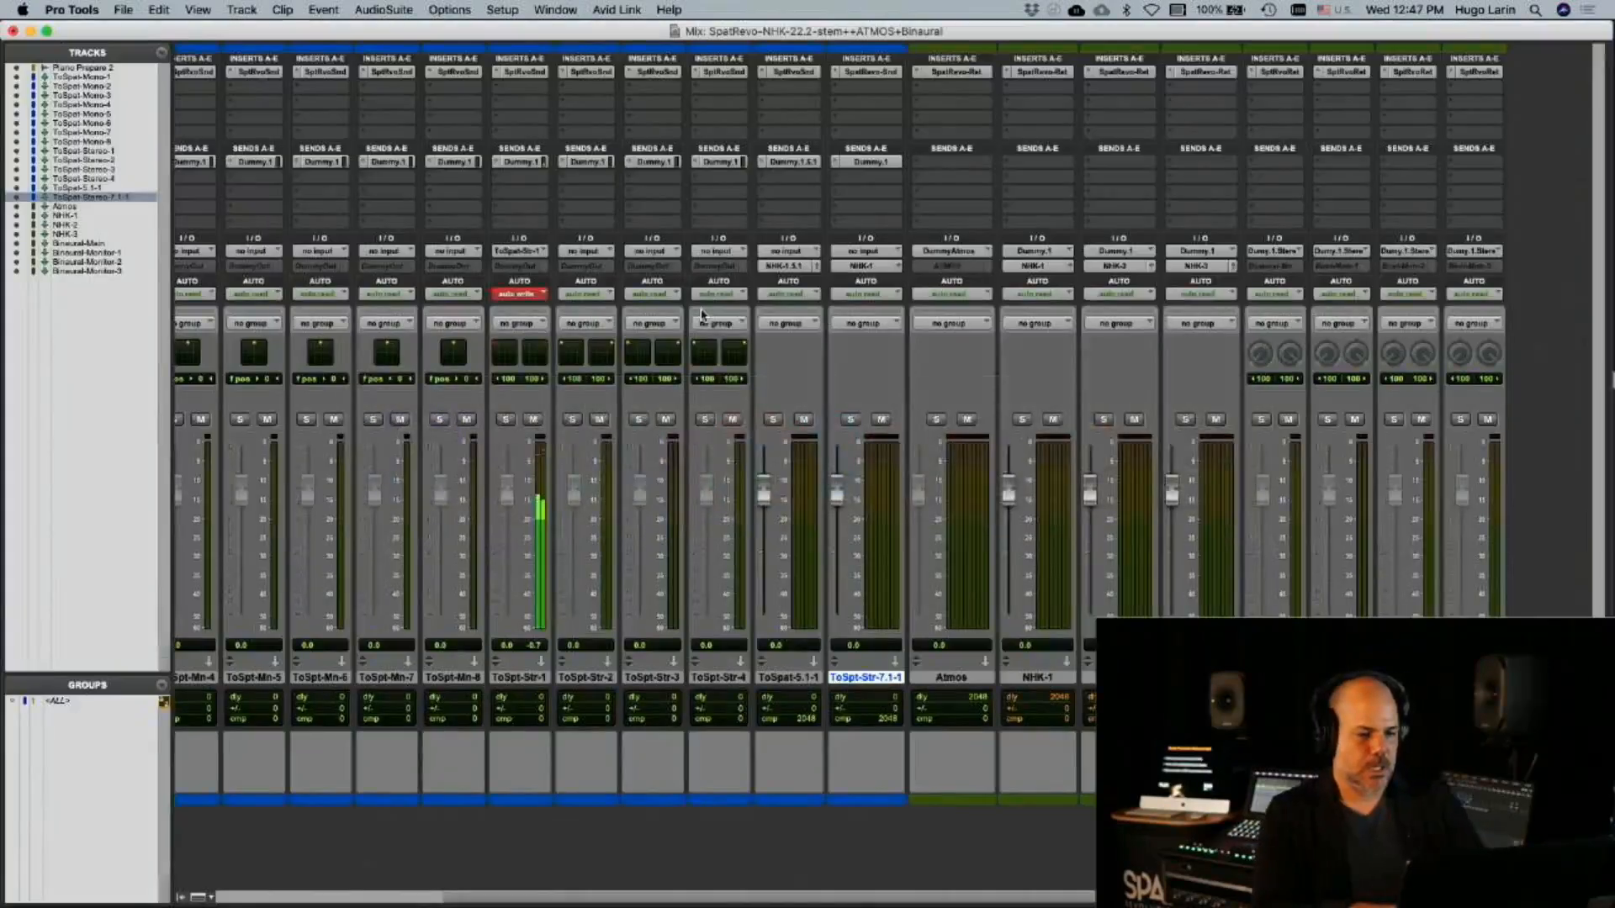
pyautogui.press('super+Tab')
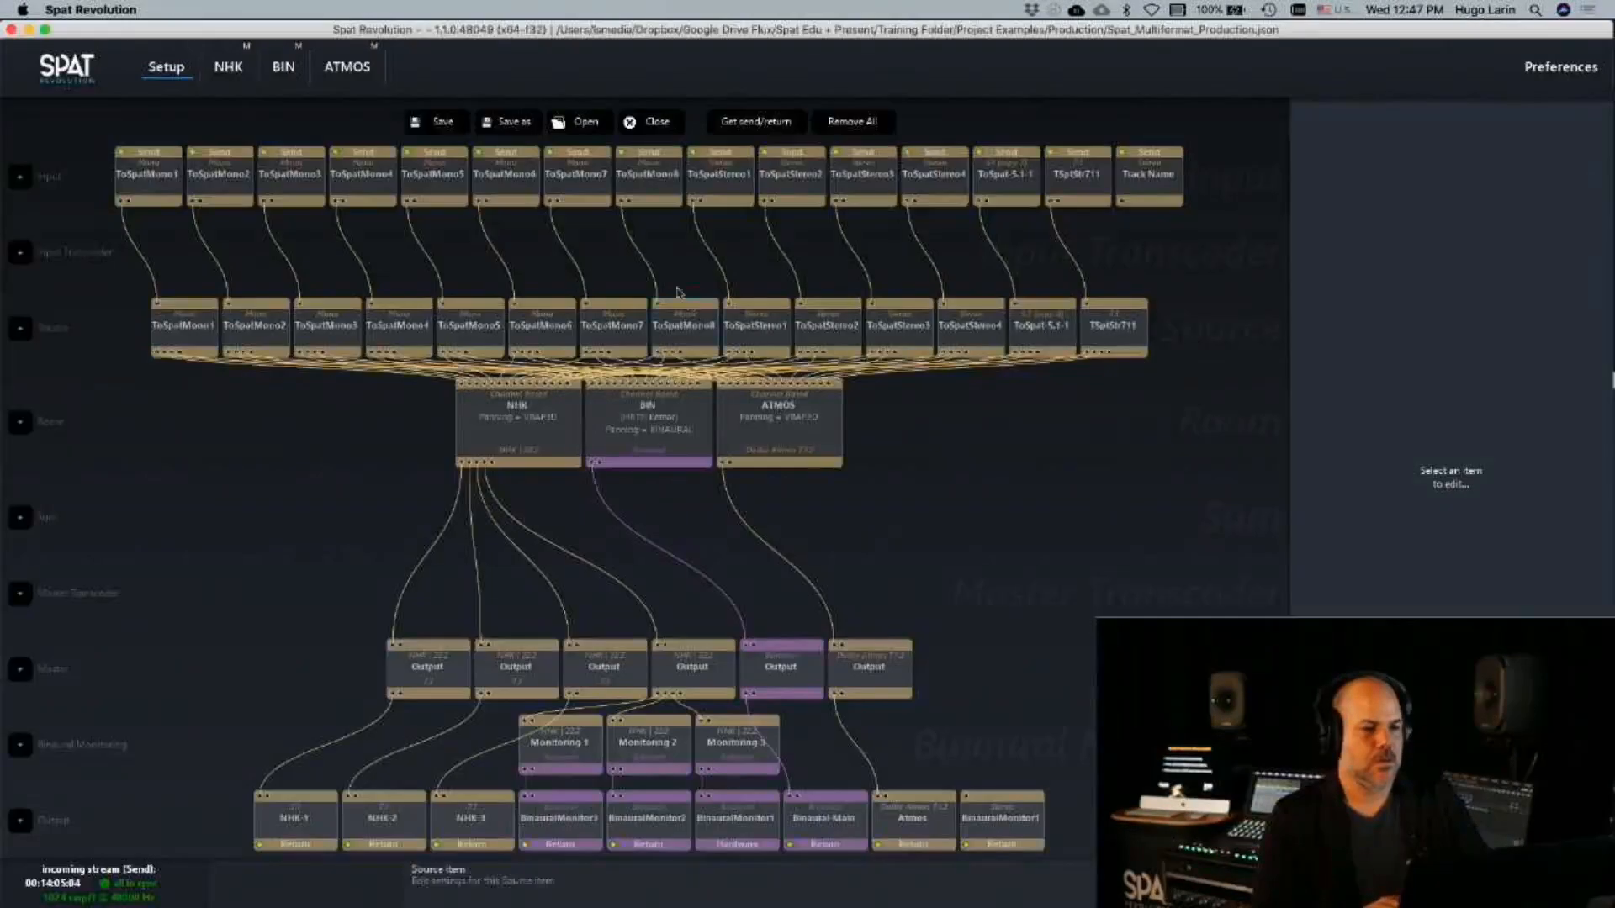
pyautogui.click(719, 199)
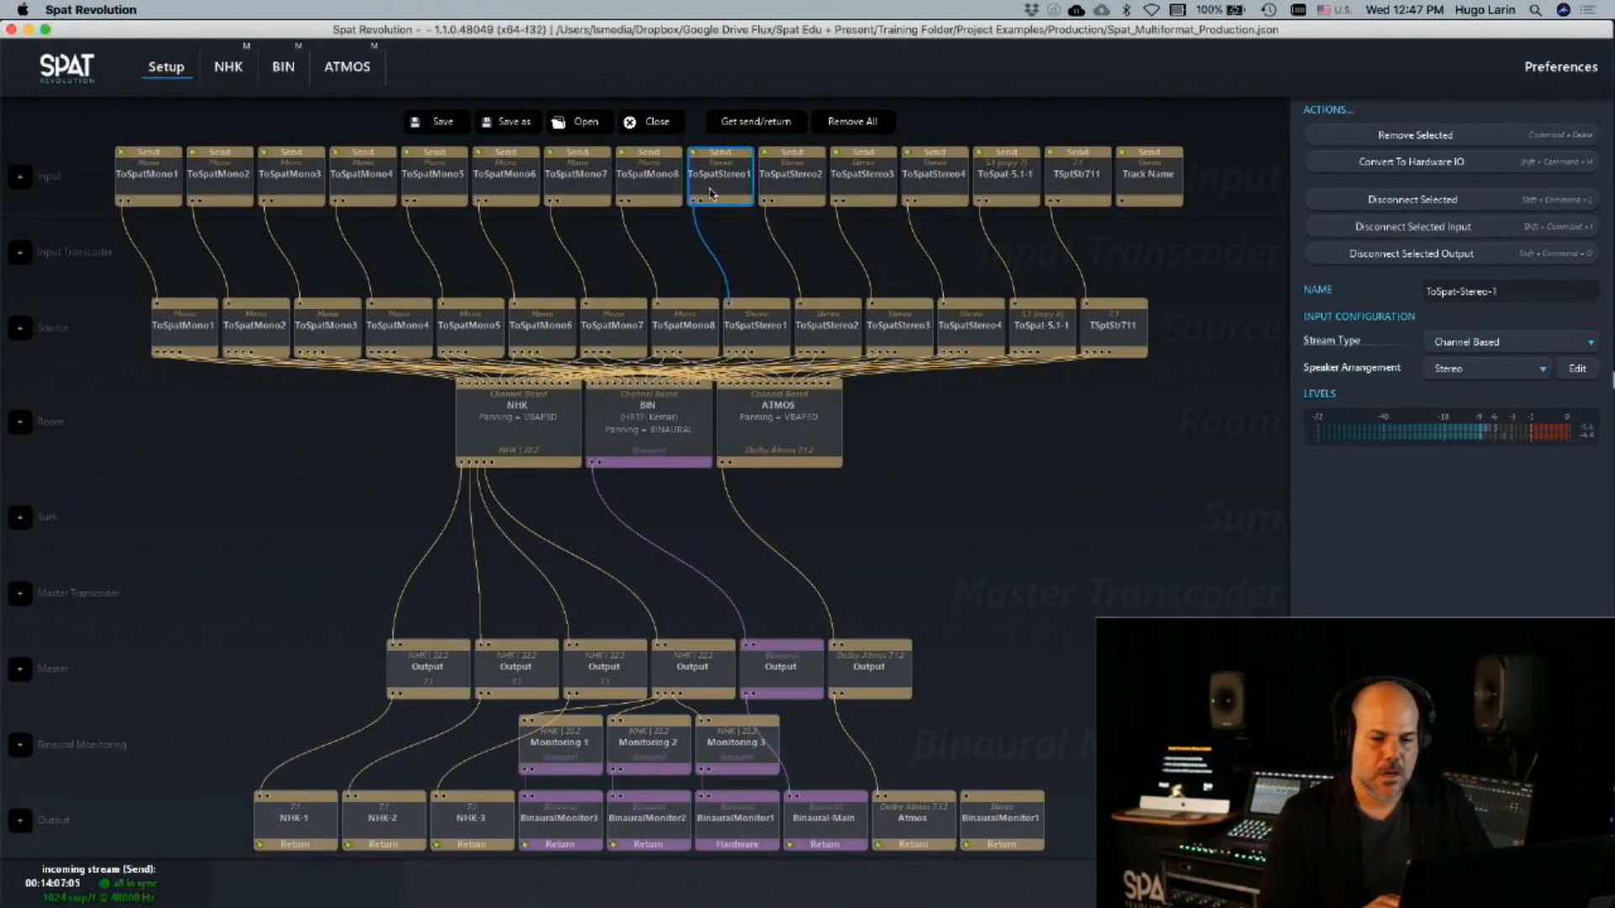
pyautogui.click(735, 443)
pyautogui.click(649, 439)
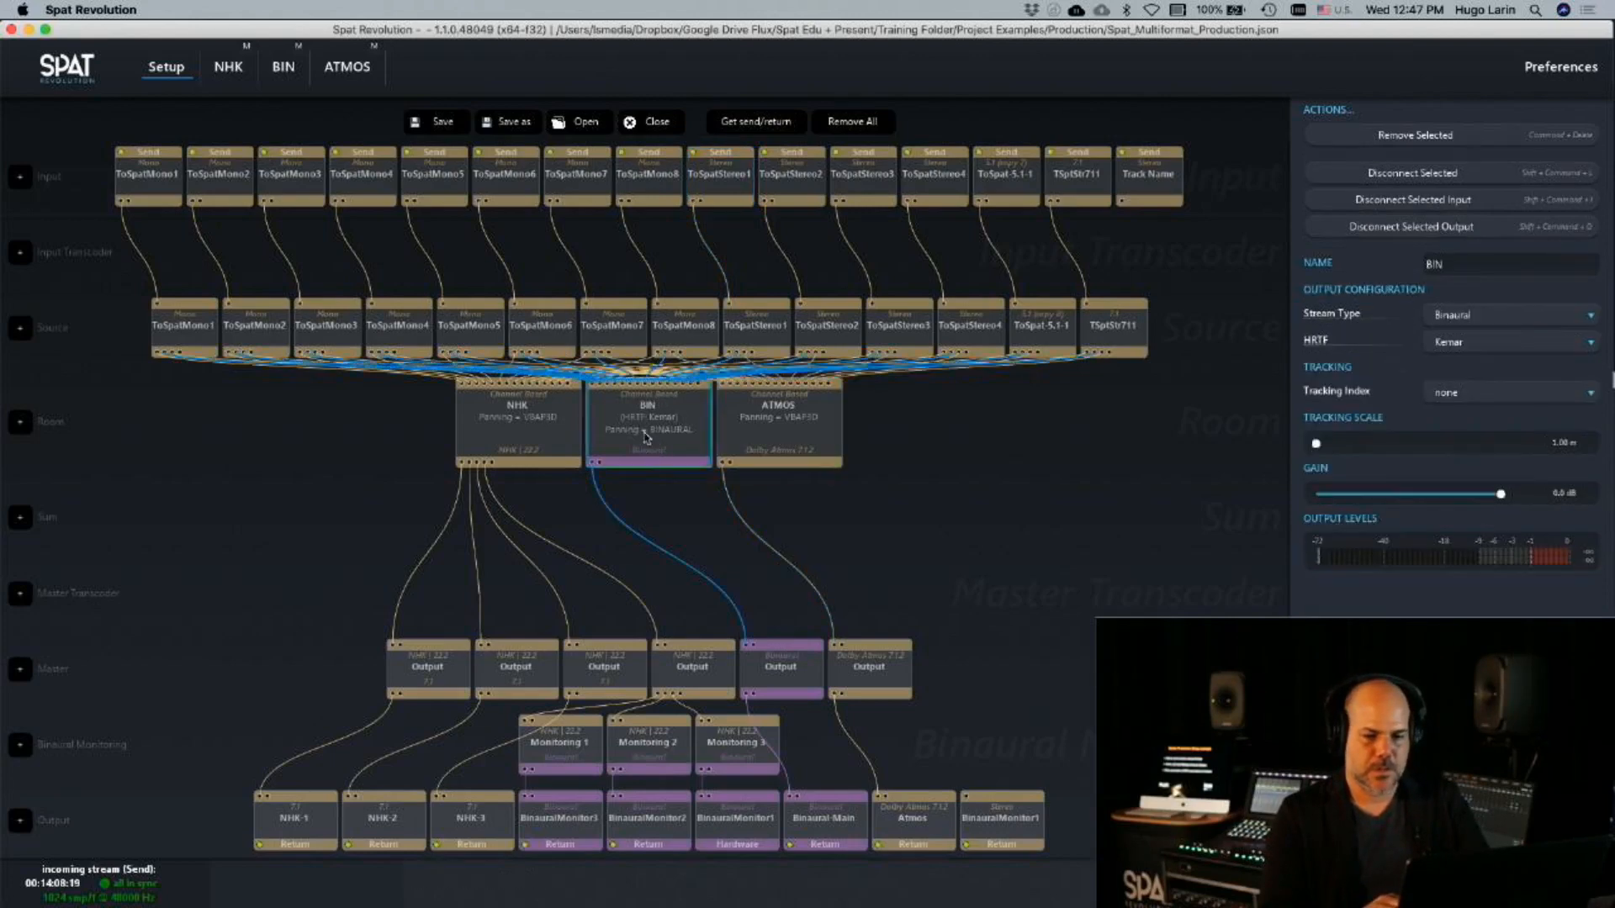
# Open the NHK room, clear the solo on ToSpat-Mono-1, and mute the BIN and ATMOS rooms
pyautogui.doubleClick(491, 441)
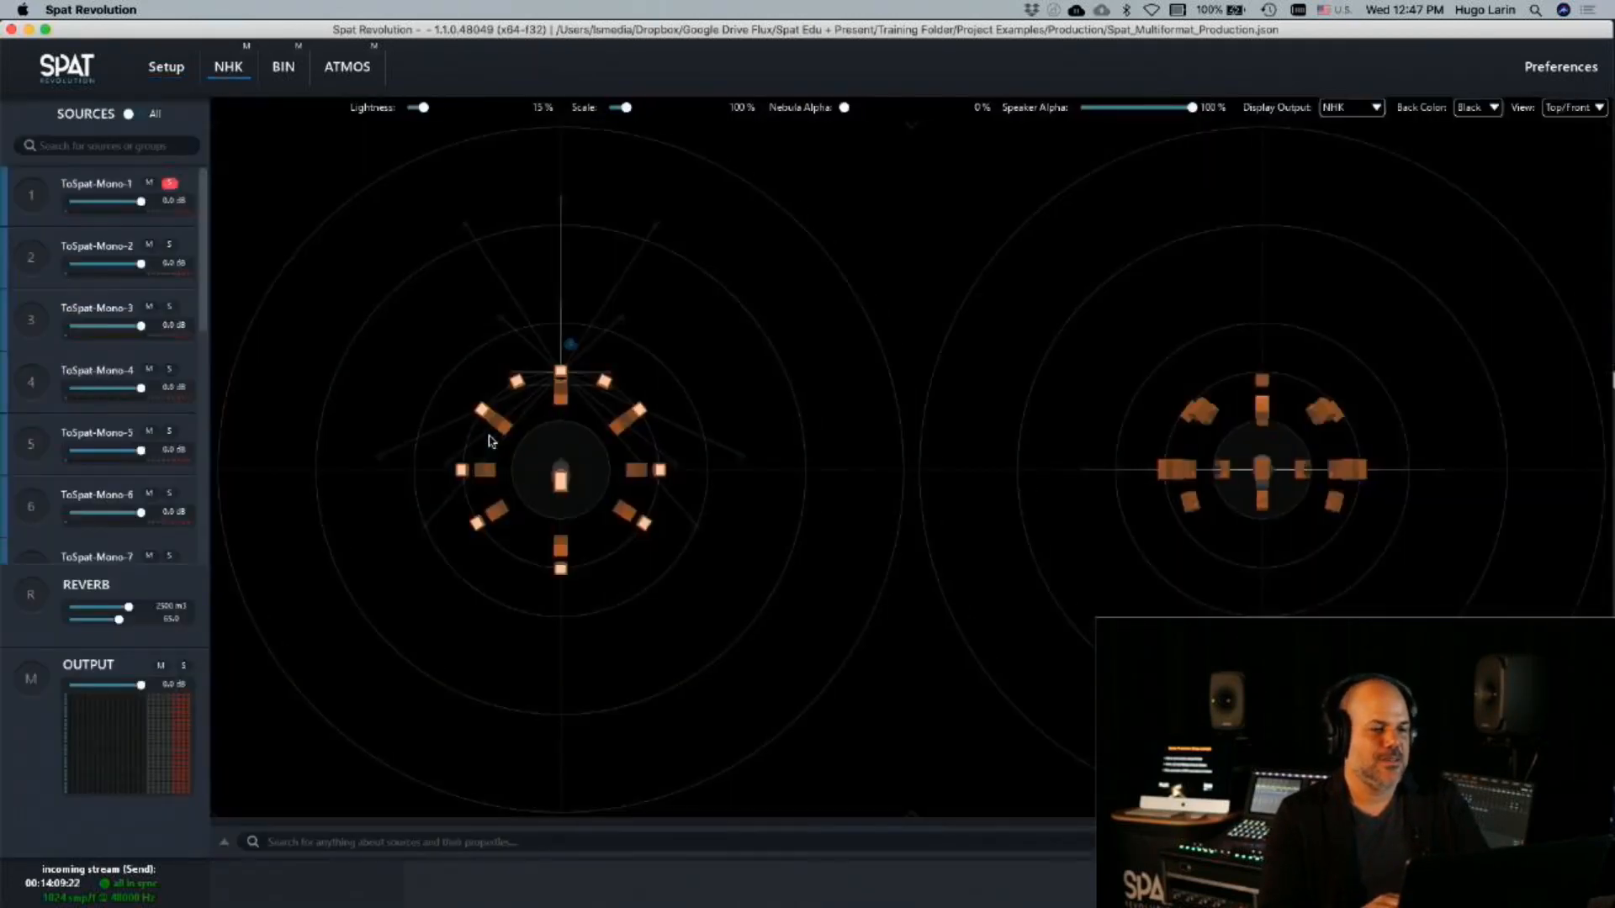
pyautogui.click(170, 186)
pyautogui.click(170, 186)
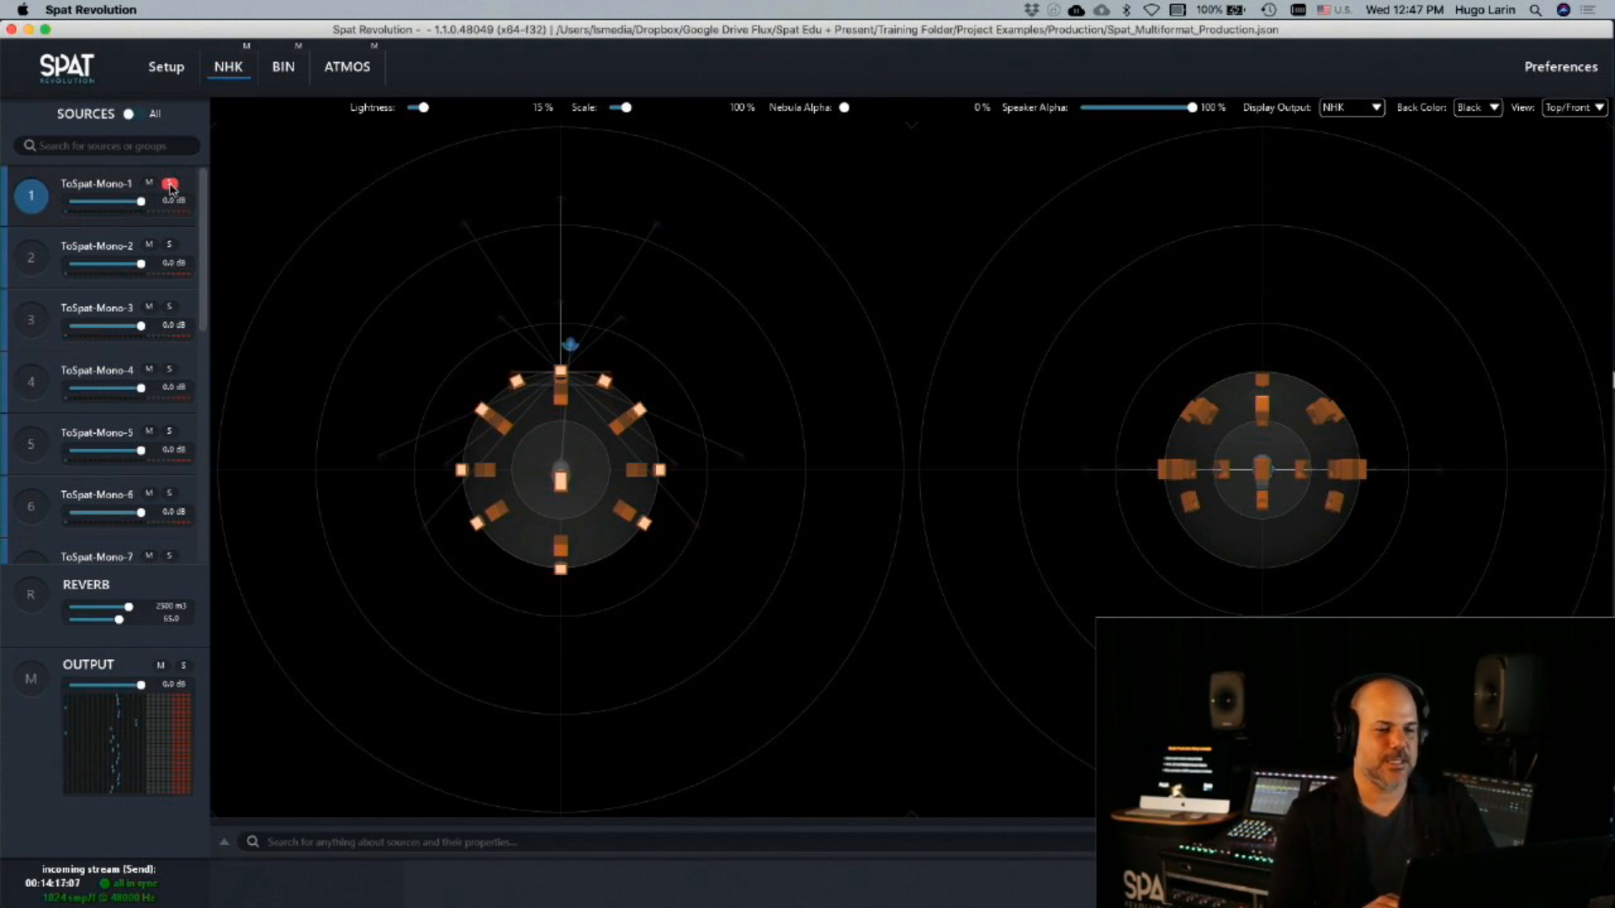
pyautogui.click(170, 185)
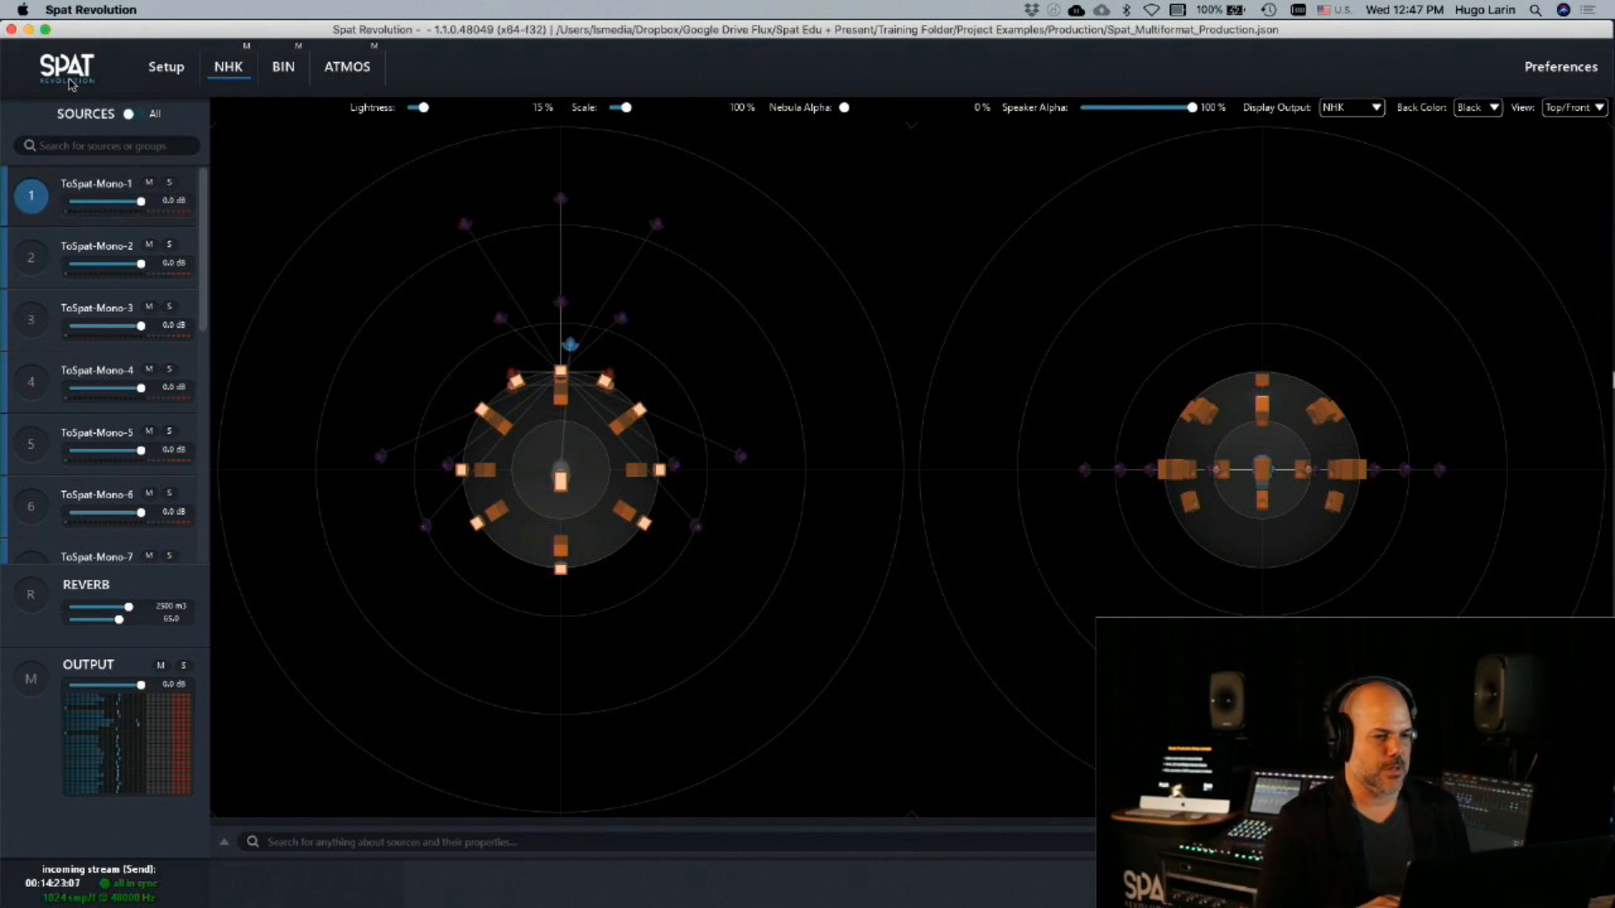
pyautogui.click(298, 47)
pyautogui.click(375, 48)
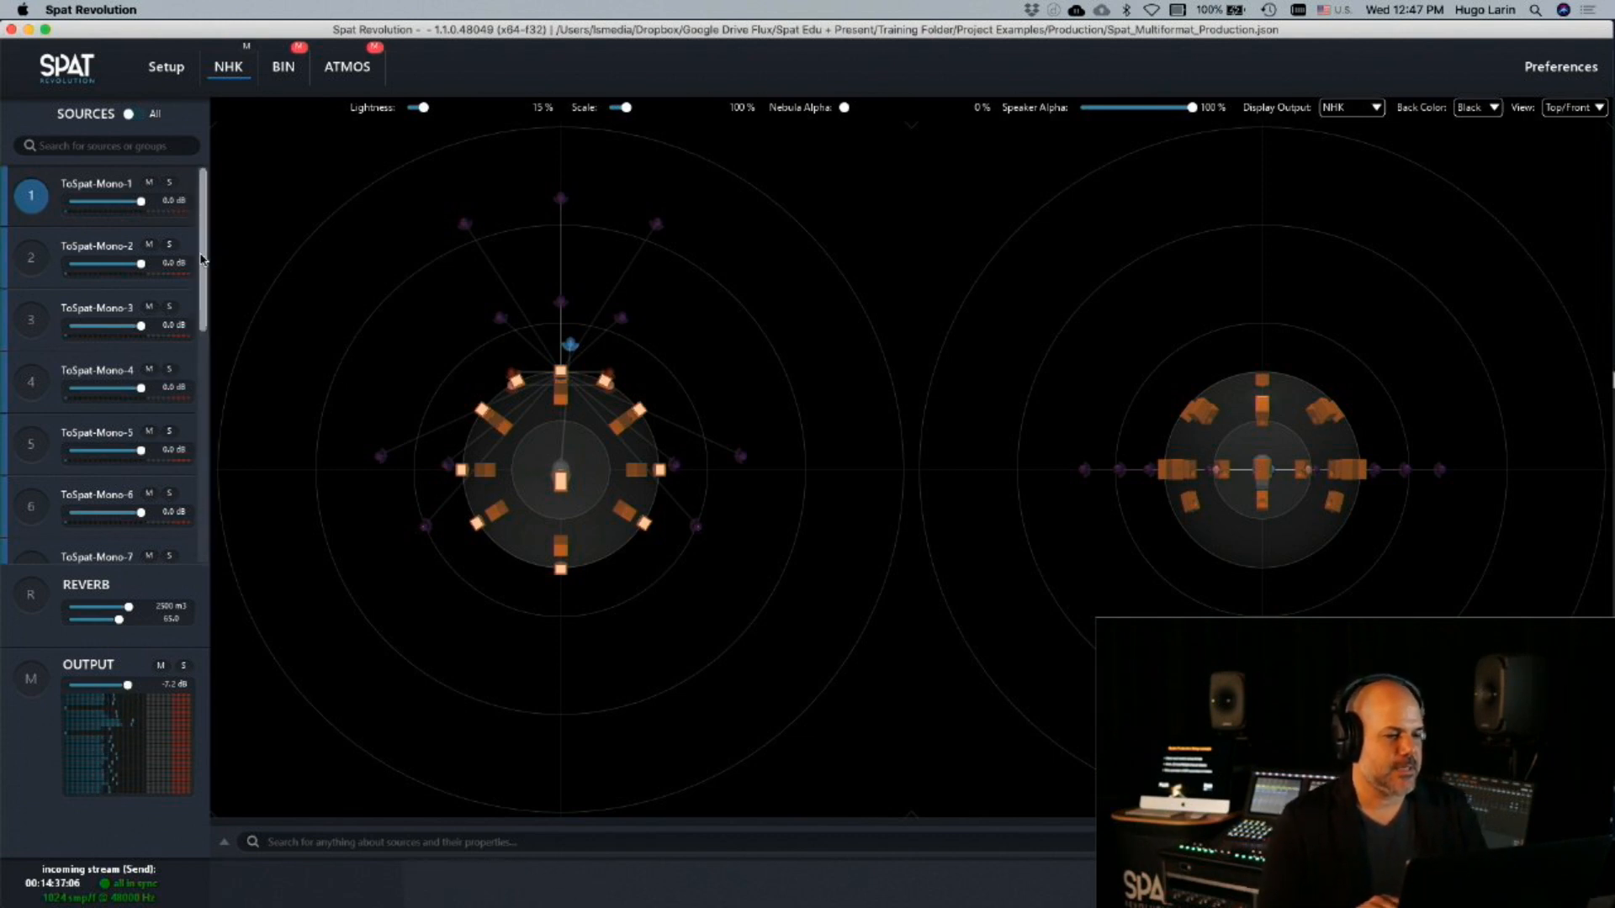
# Solo the ToSpat-Stereo-1 source in the NHK room and display its source parameters
pyautogui.scroll(-5, 7, 389)
pyautogui.click(32, 406)
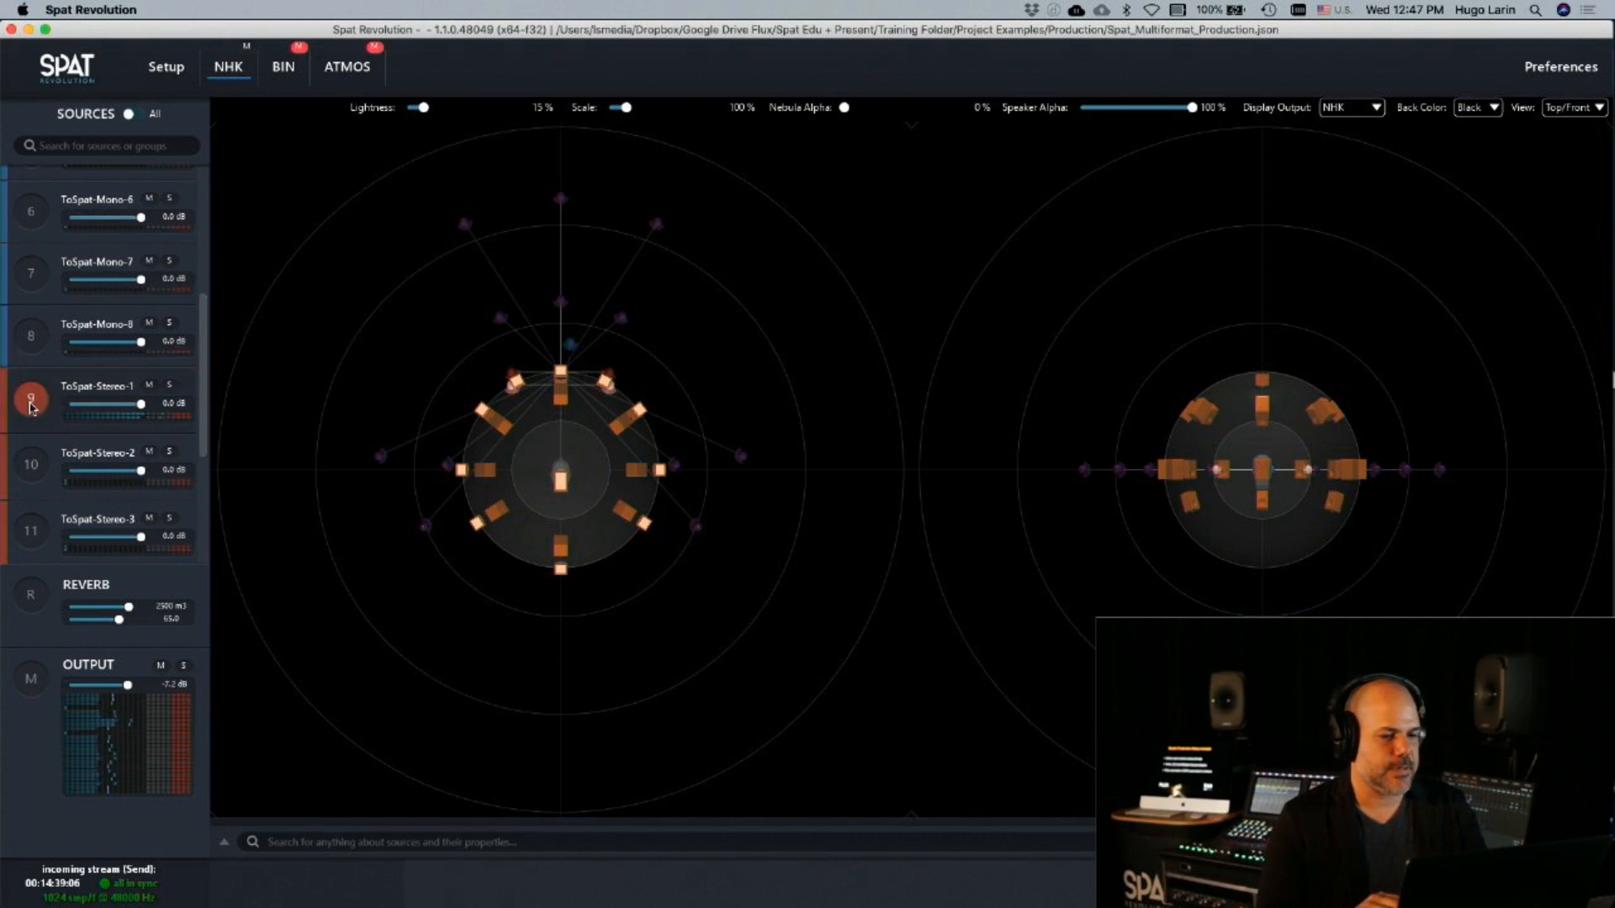
pyautogui.click(169, 387)
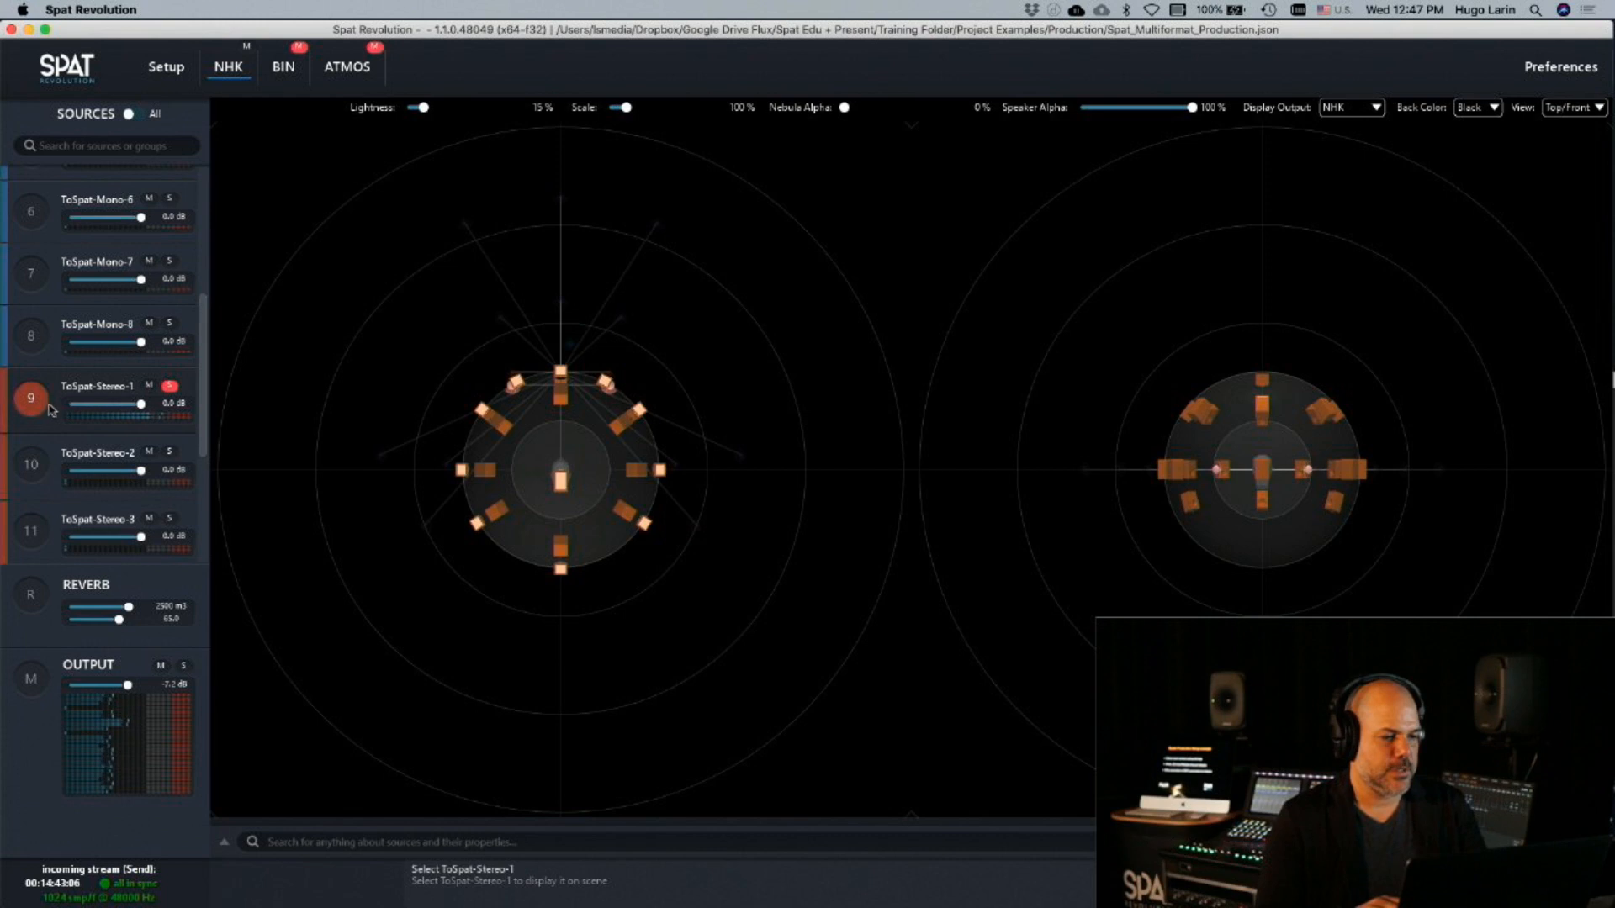
pyautogui.click(46, 408)
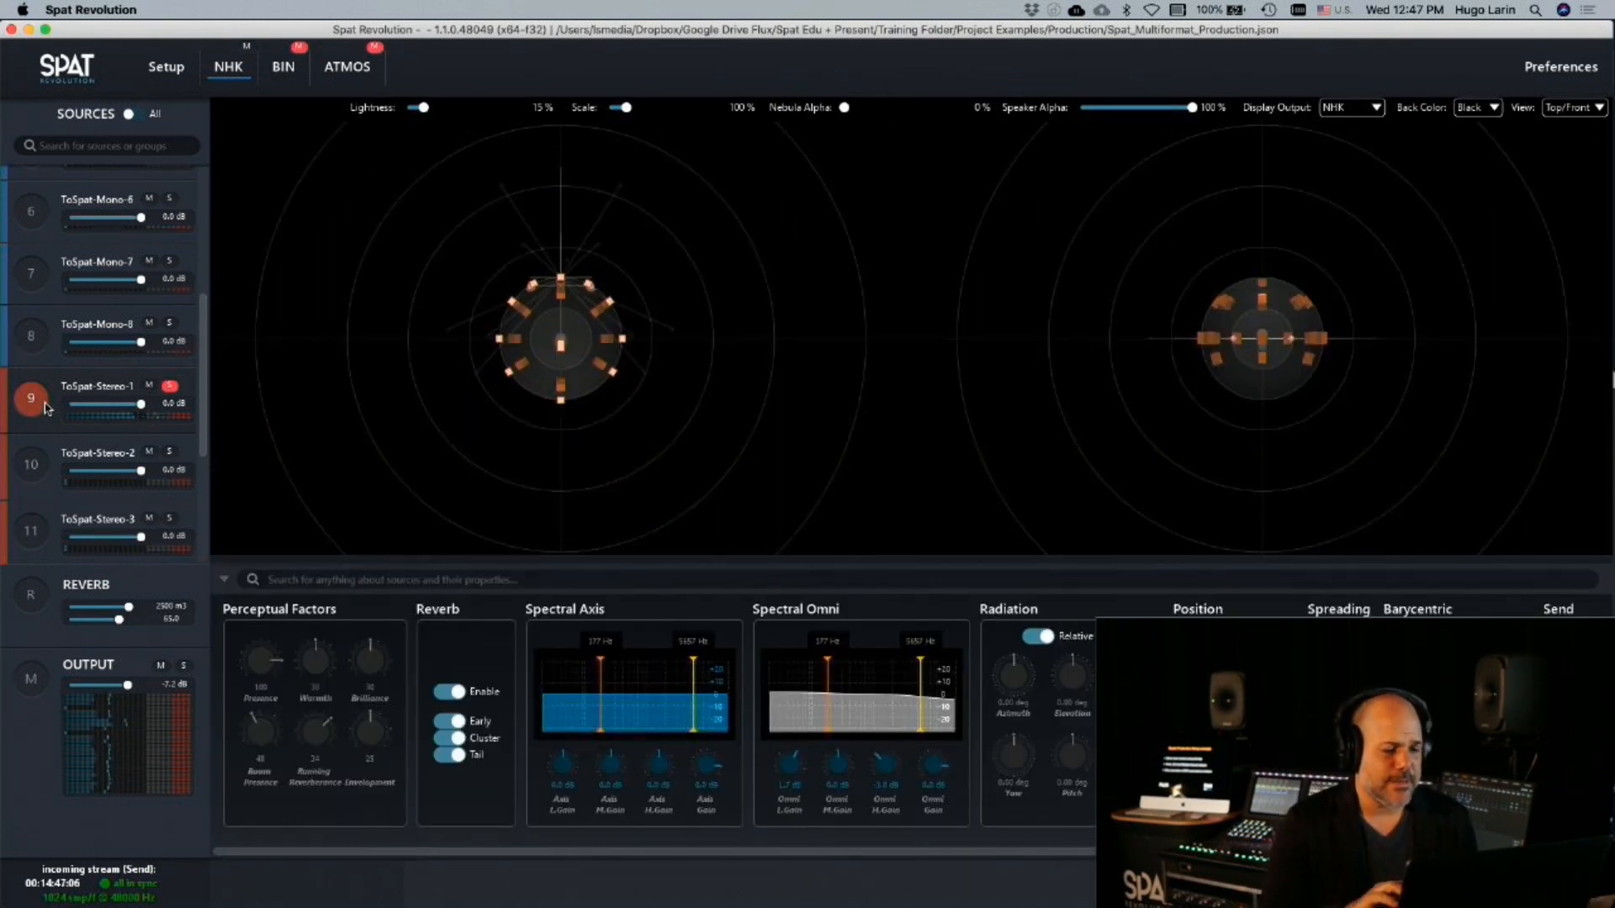
# Switch off the reverb of ToSpat-Stereo-1, including its Early, Cluster and Tail sections
pyautogui.click(447, 692)
pyautogui.click(451, 721)
pyautogui.click(451, 738)
pyautogui.click(451, 754)
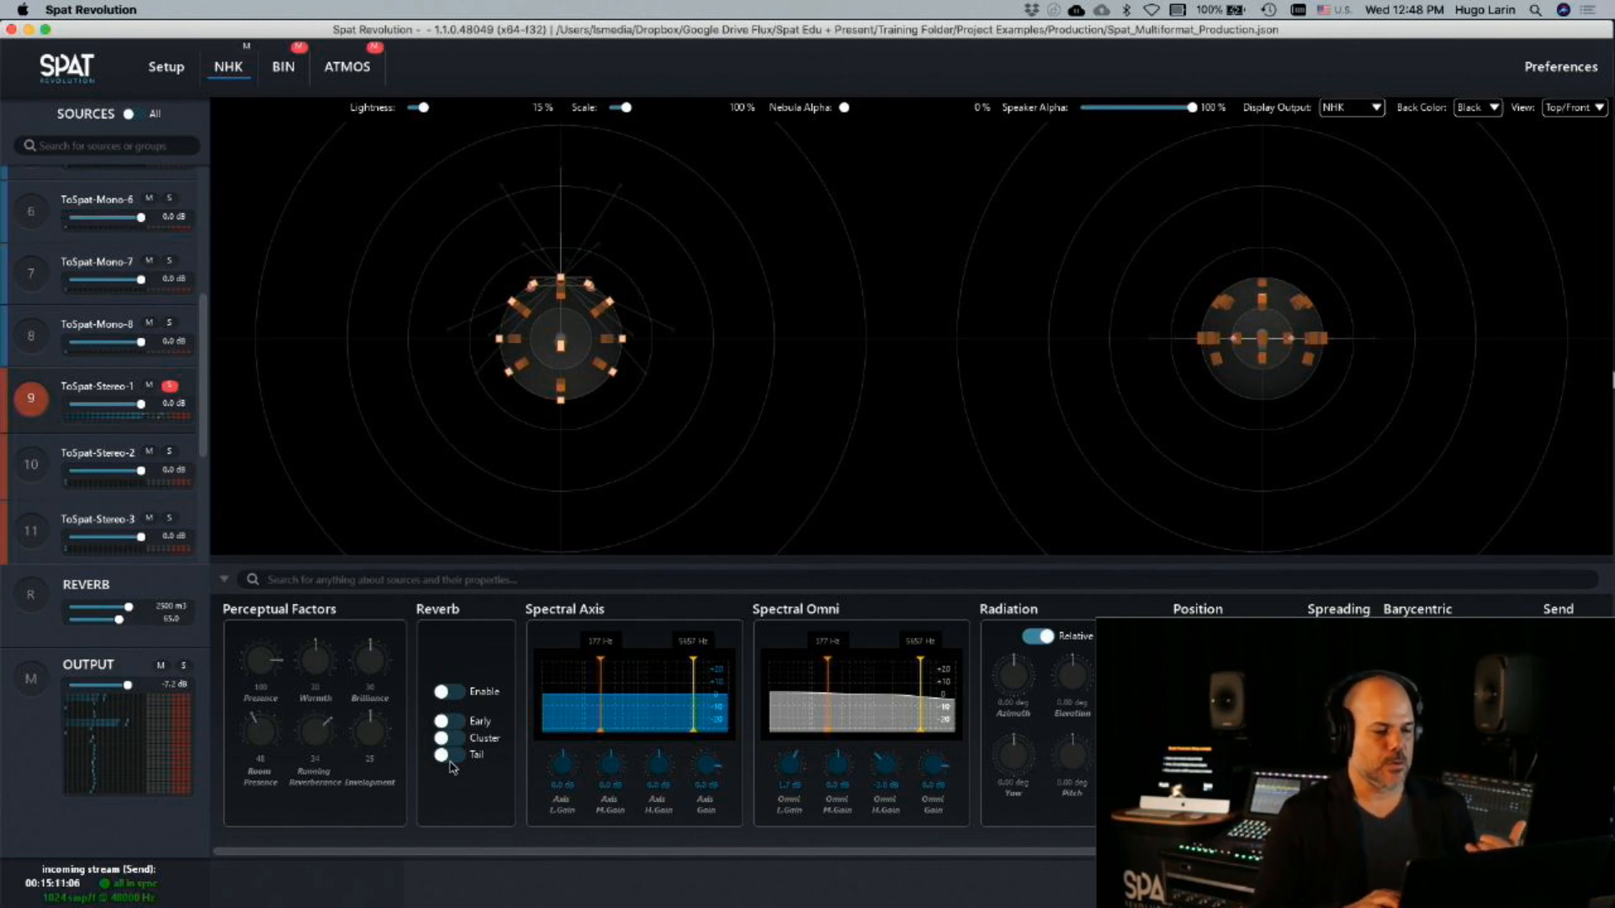
# Trace the Binaural-Monitor-1 output back through Monitoring 3 to the NHK 22.2 master output, and check the return meters in Pro Tools
pyautogui.click(162, 75)
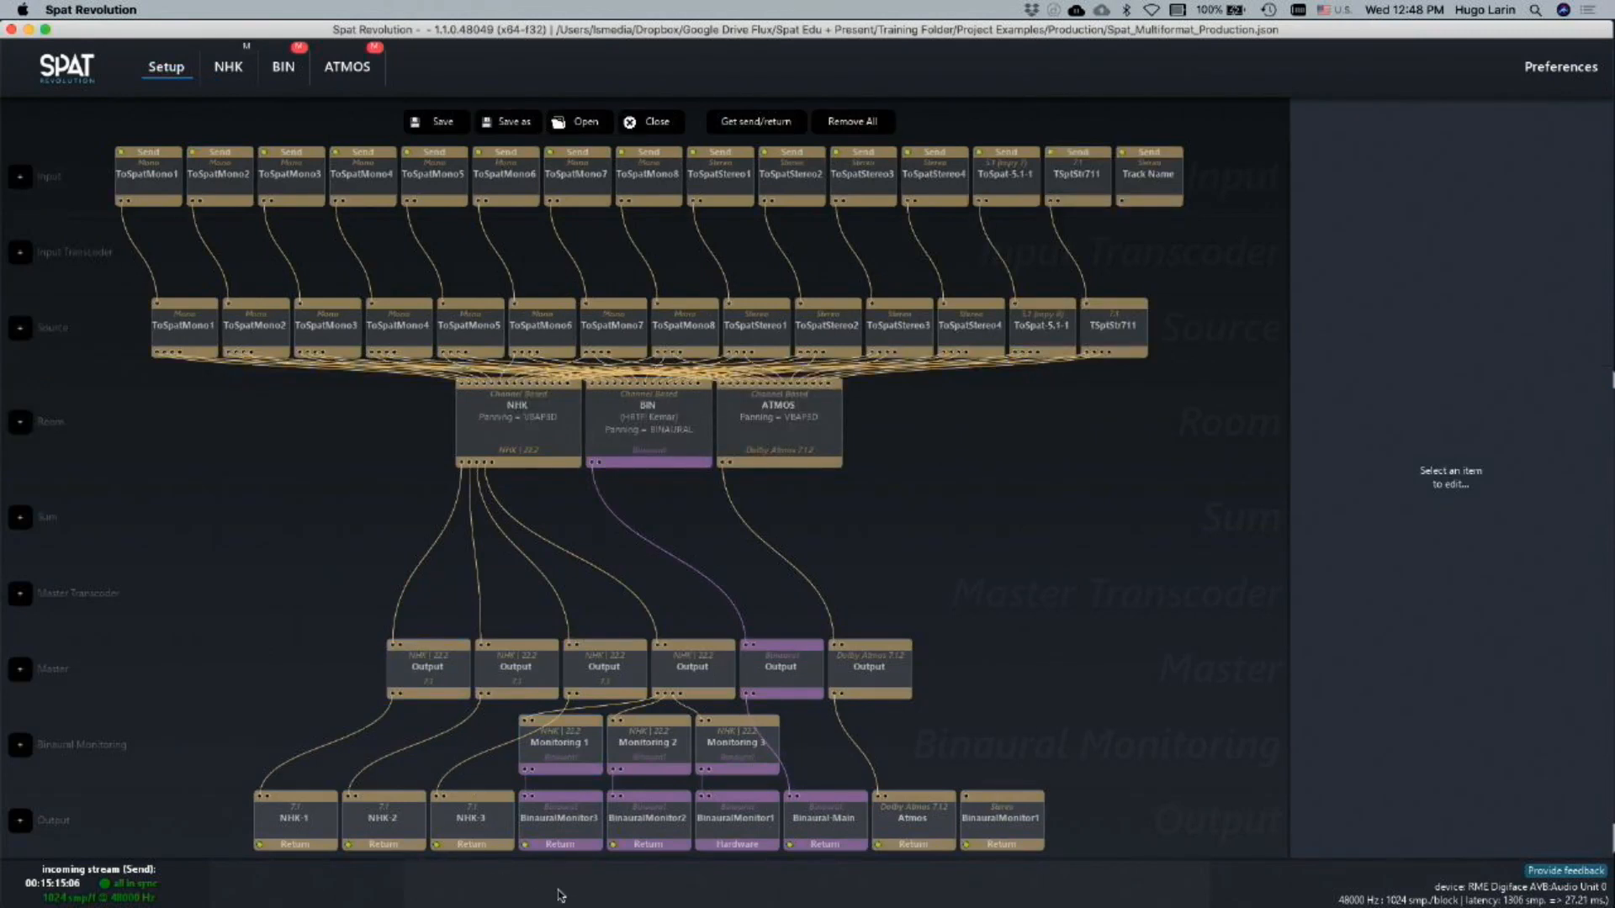
pyautogui.click(746, 840)
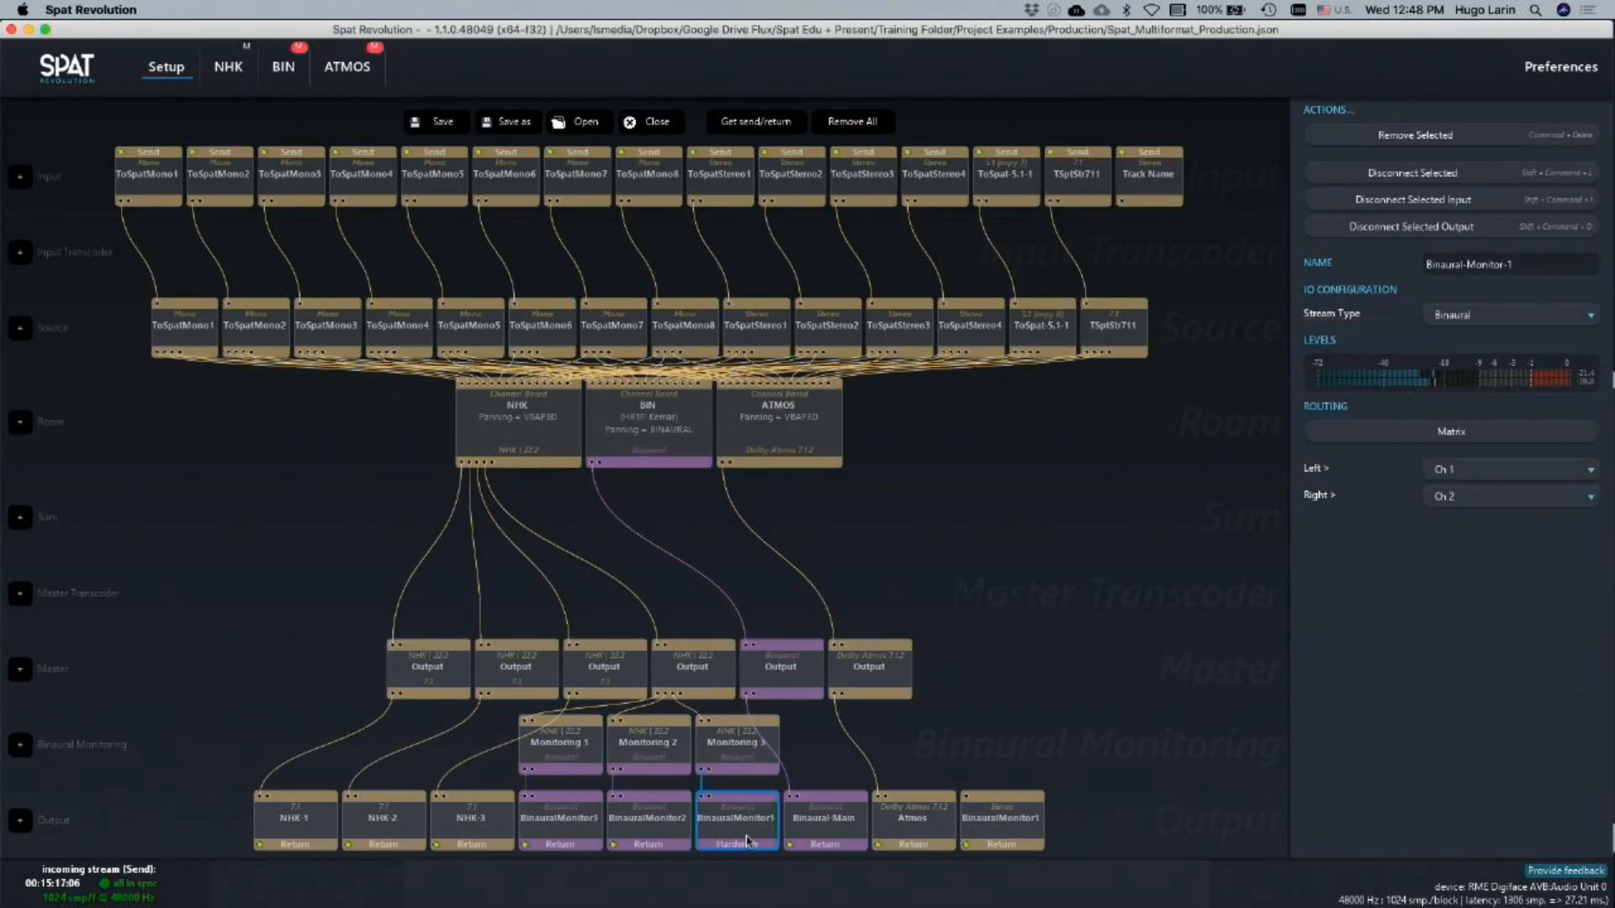
pyautogui.click(739, 748)
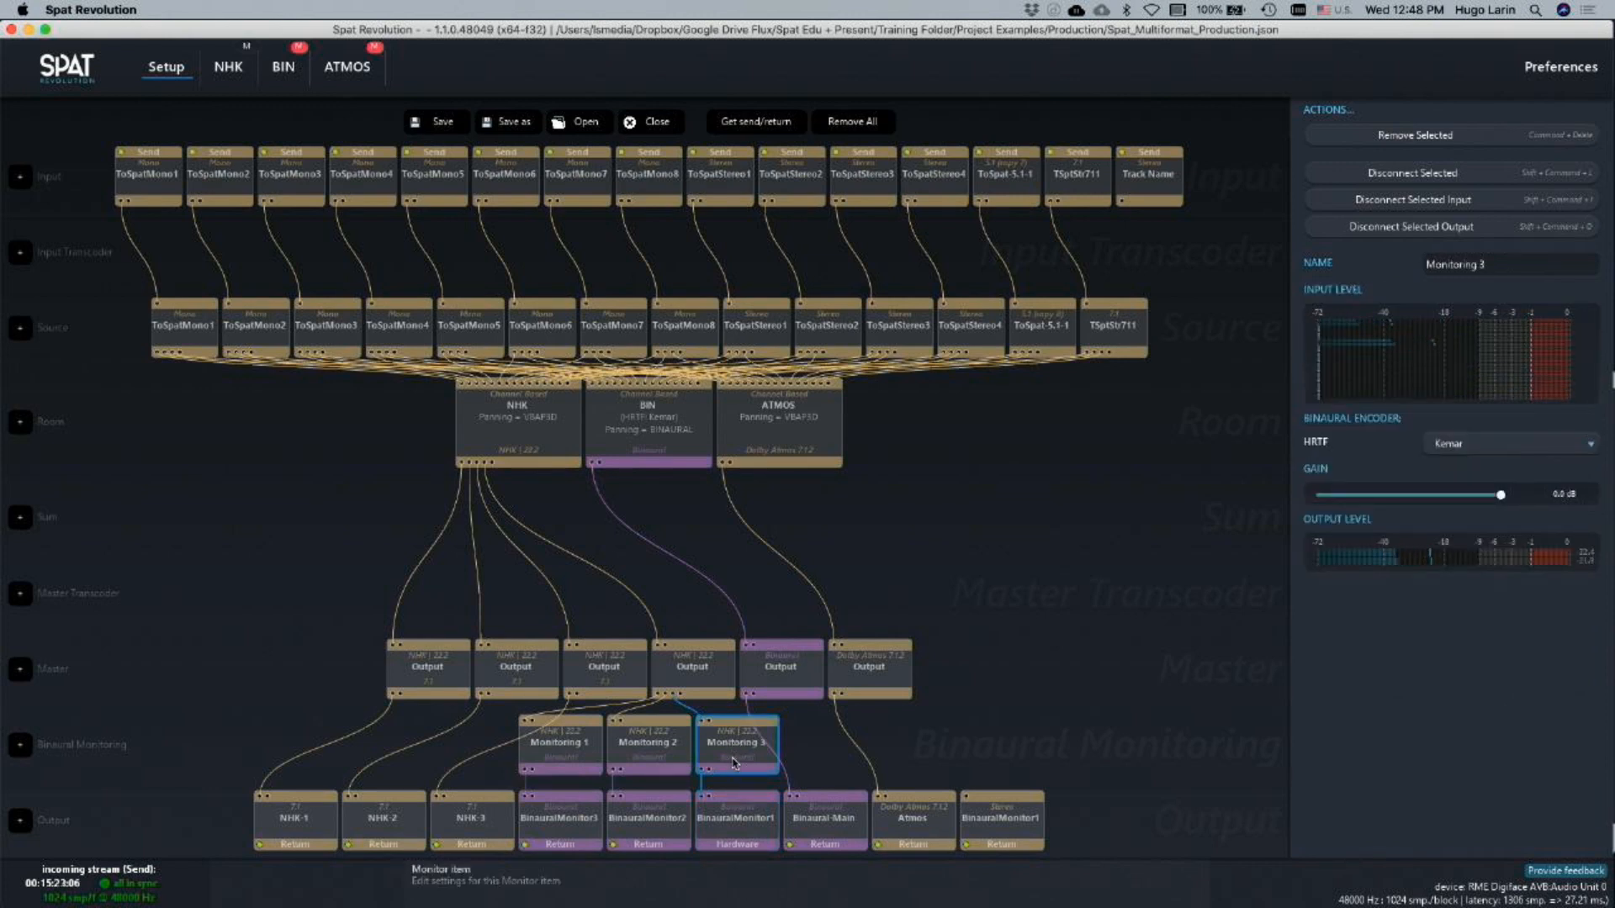
pyautogui.click(685, 675)
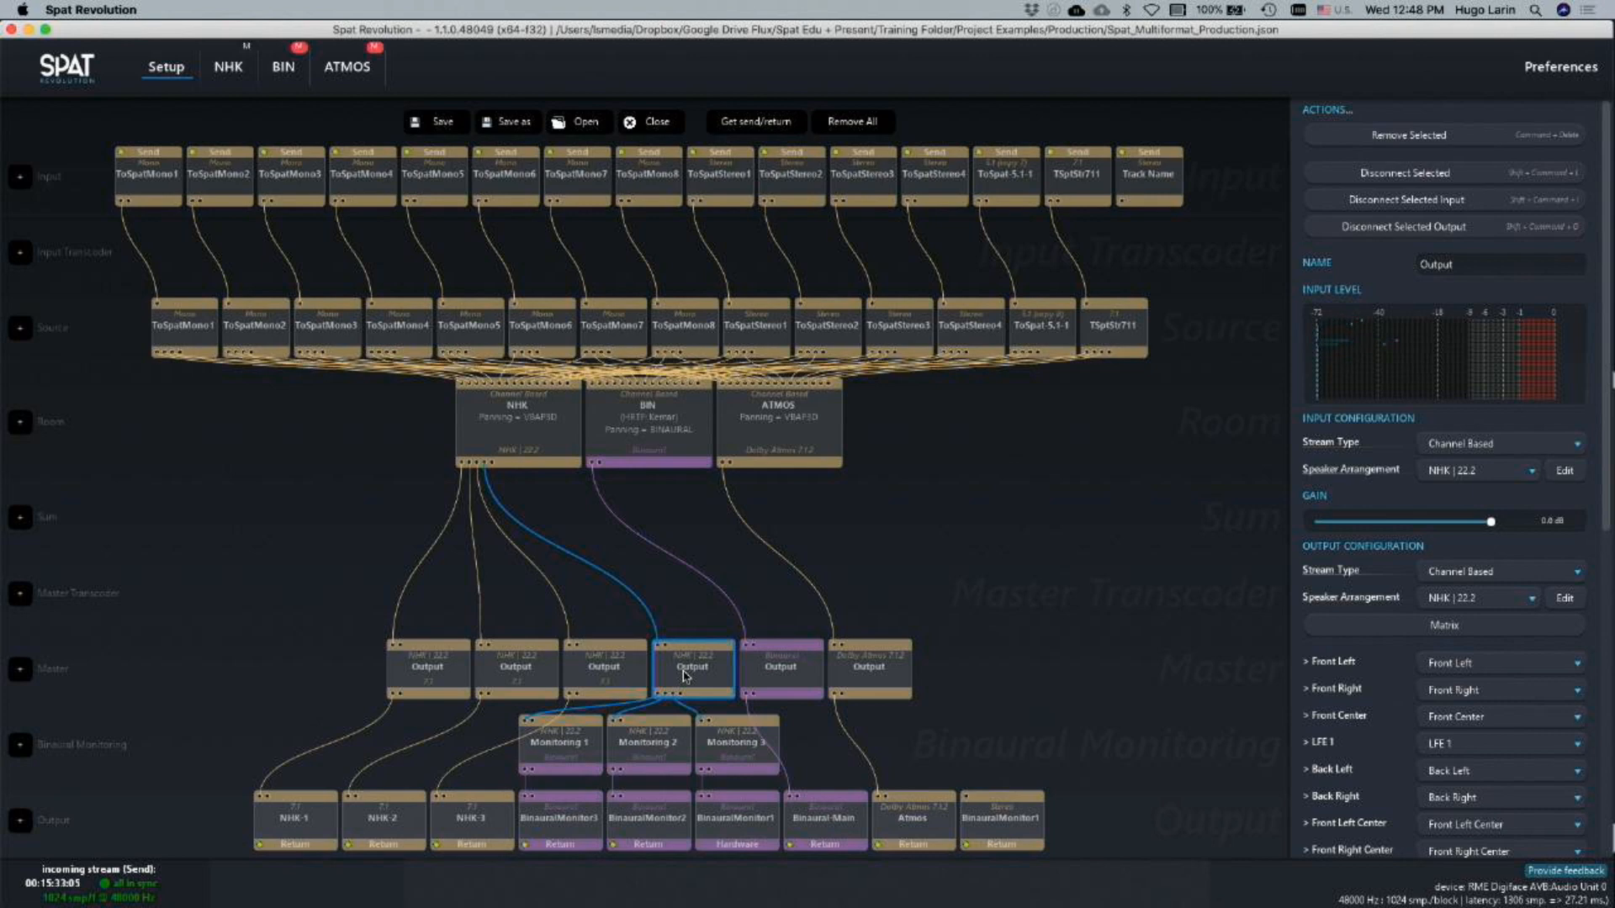
pyautogui.press('super+Tab')
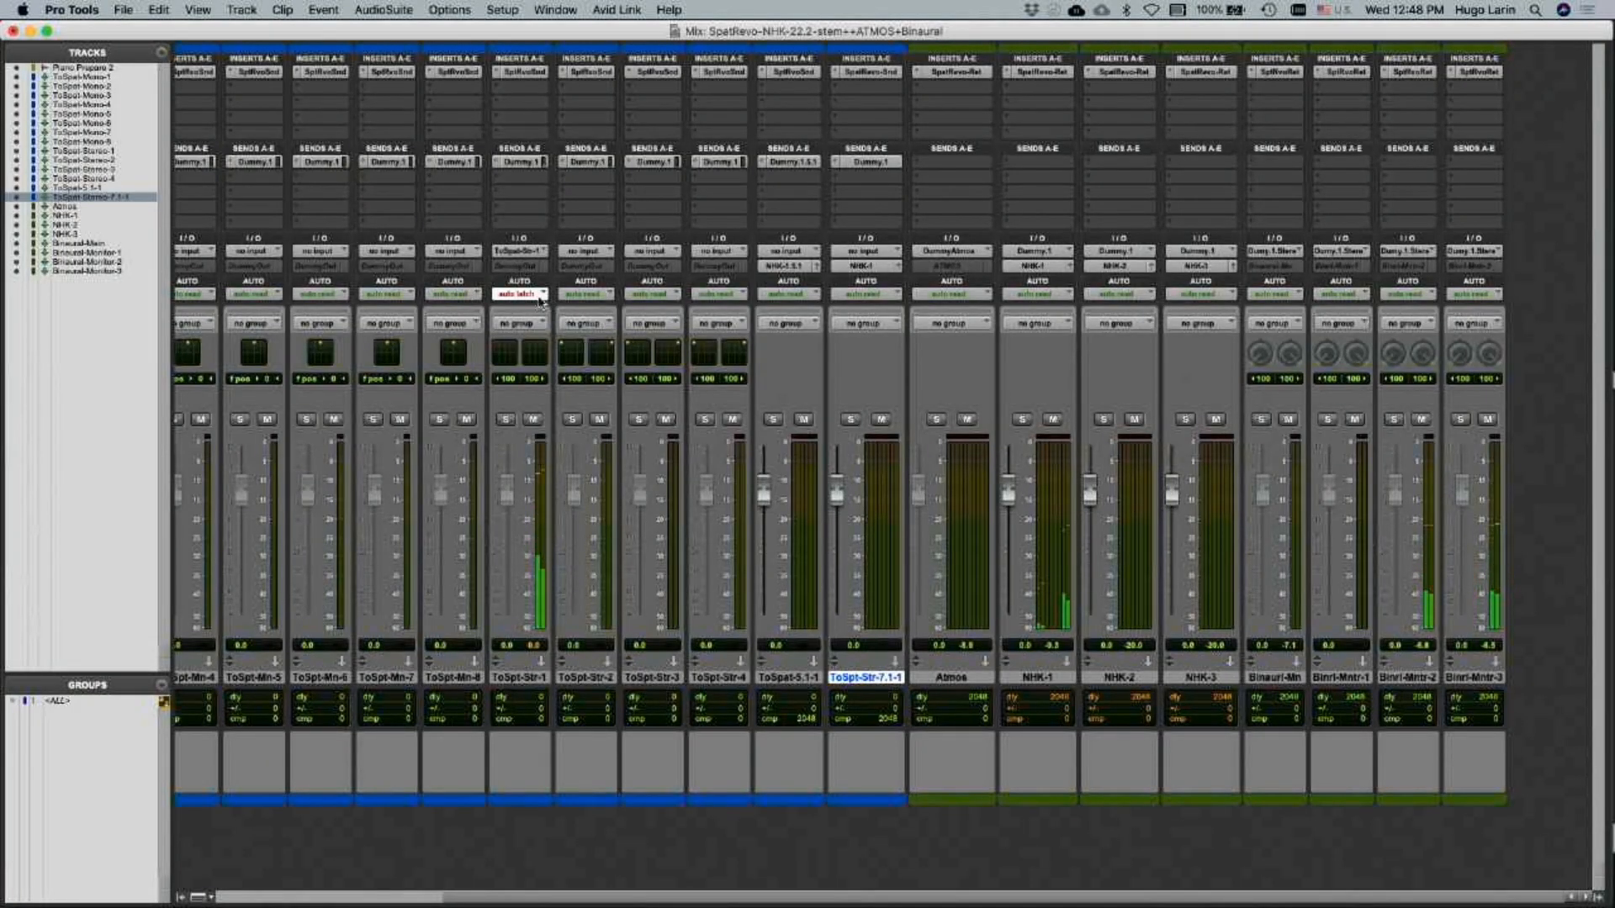
pyautogui.press('super+Tab')
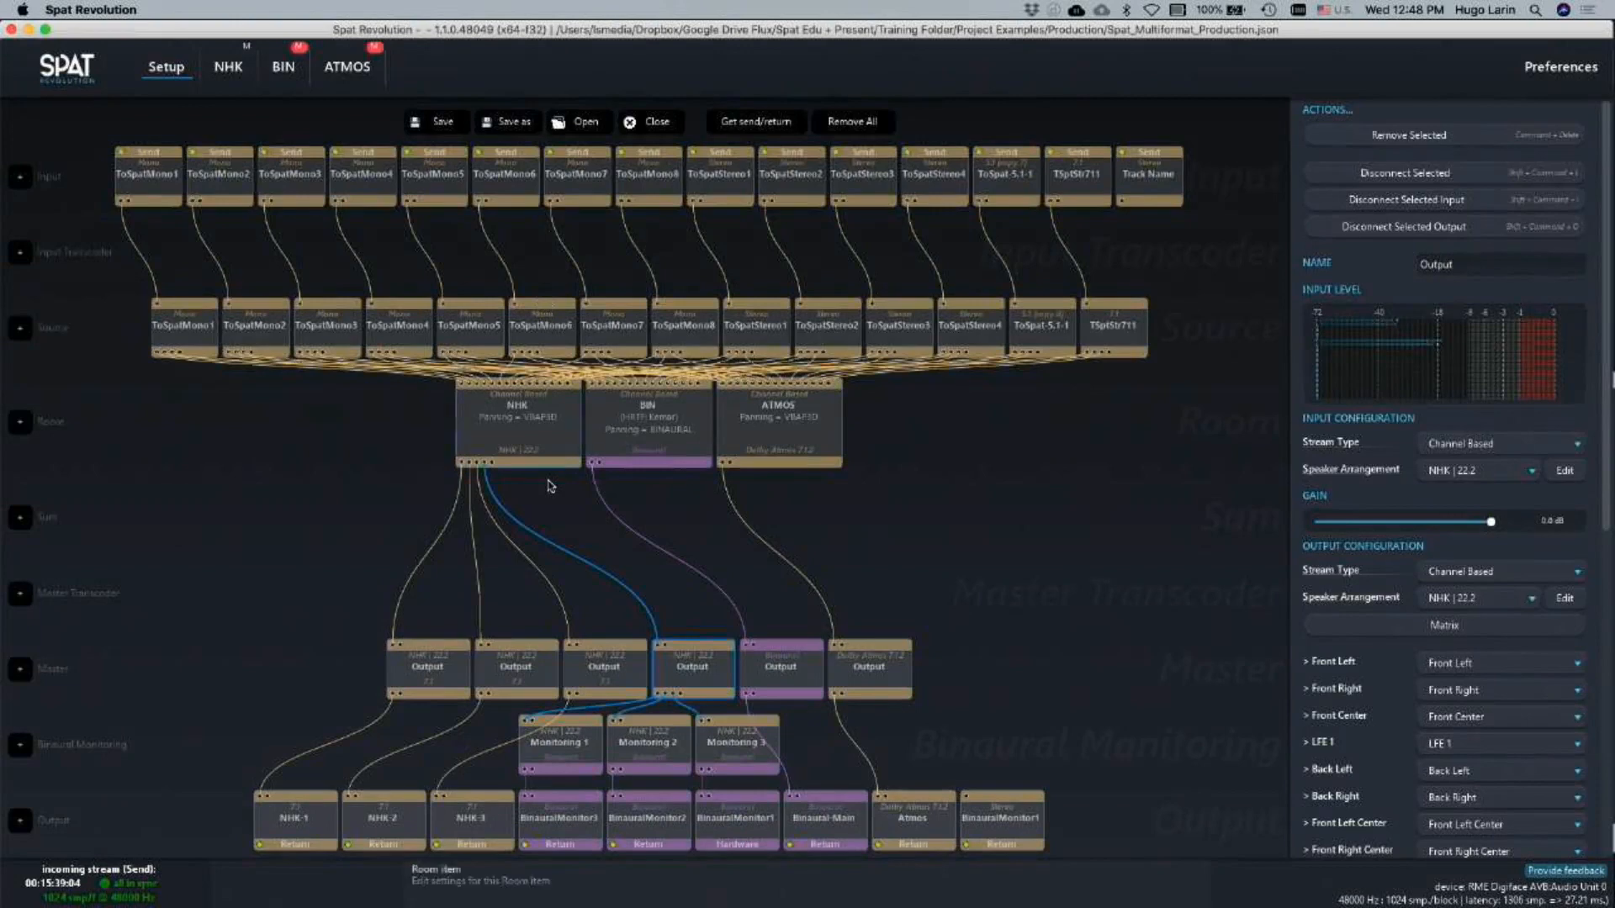
# Reopen ToSpat-Stereo-1's parameters in the NHK room and set its azimuth to about -37° and its distance to about 2.41 m
pyautogui.doubleClick(545, 445)
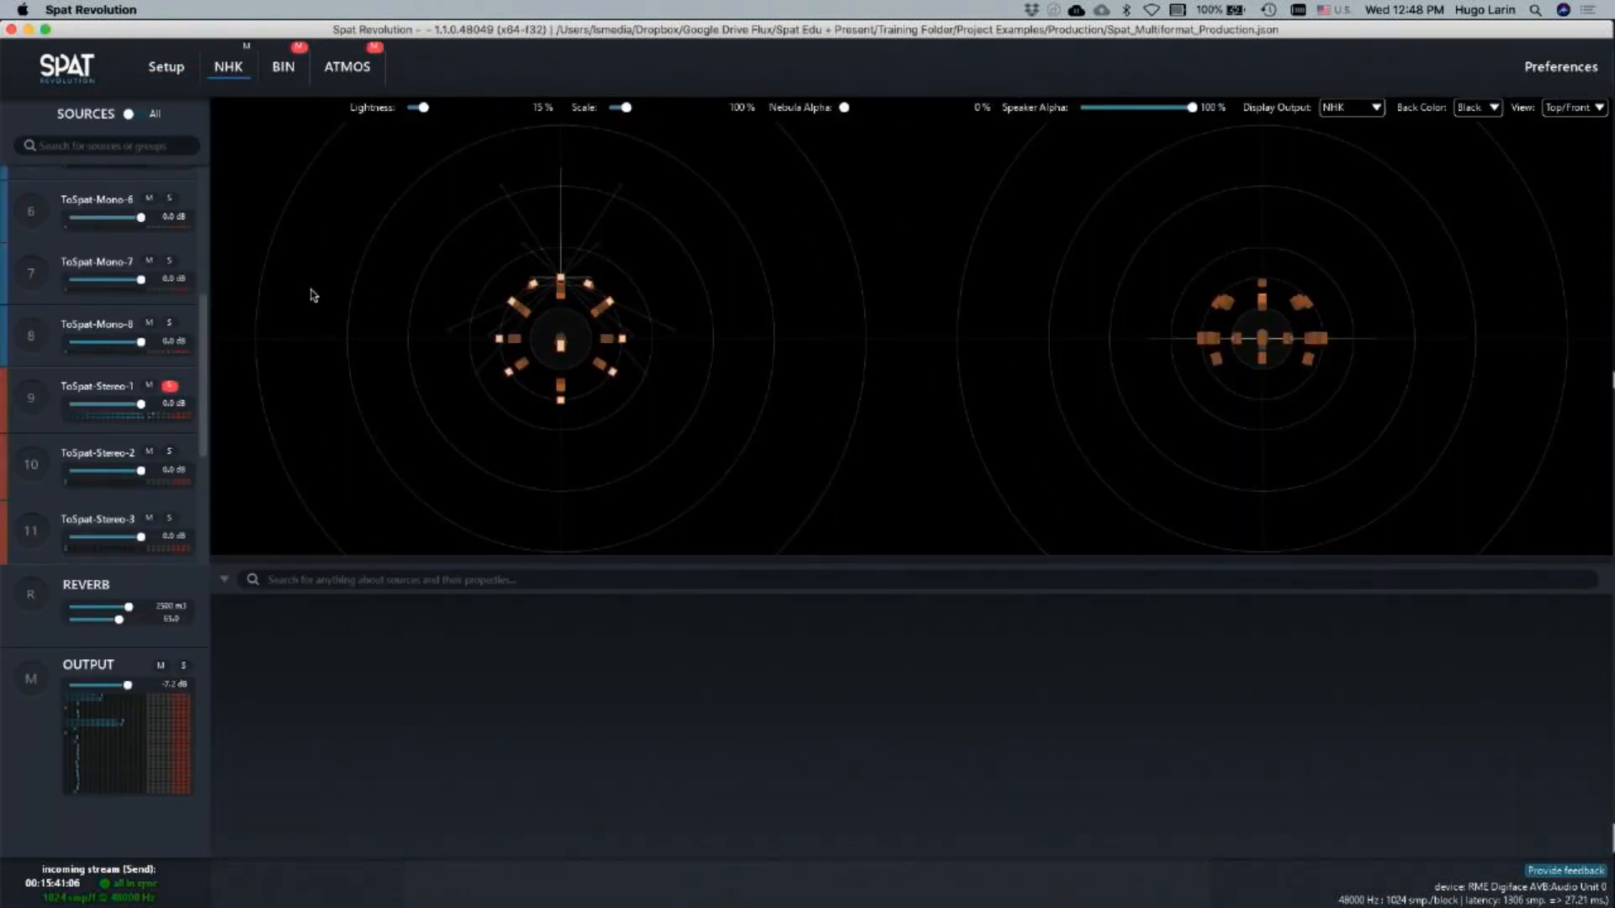
pyautogui.click(33, 408)
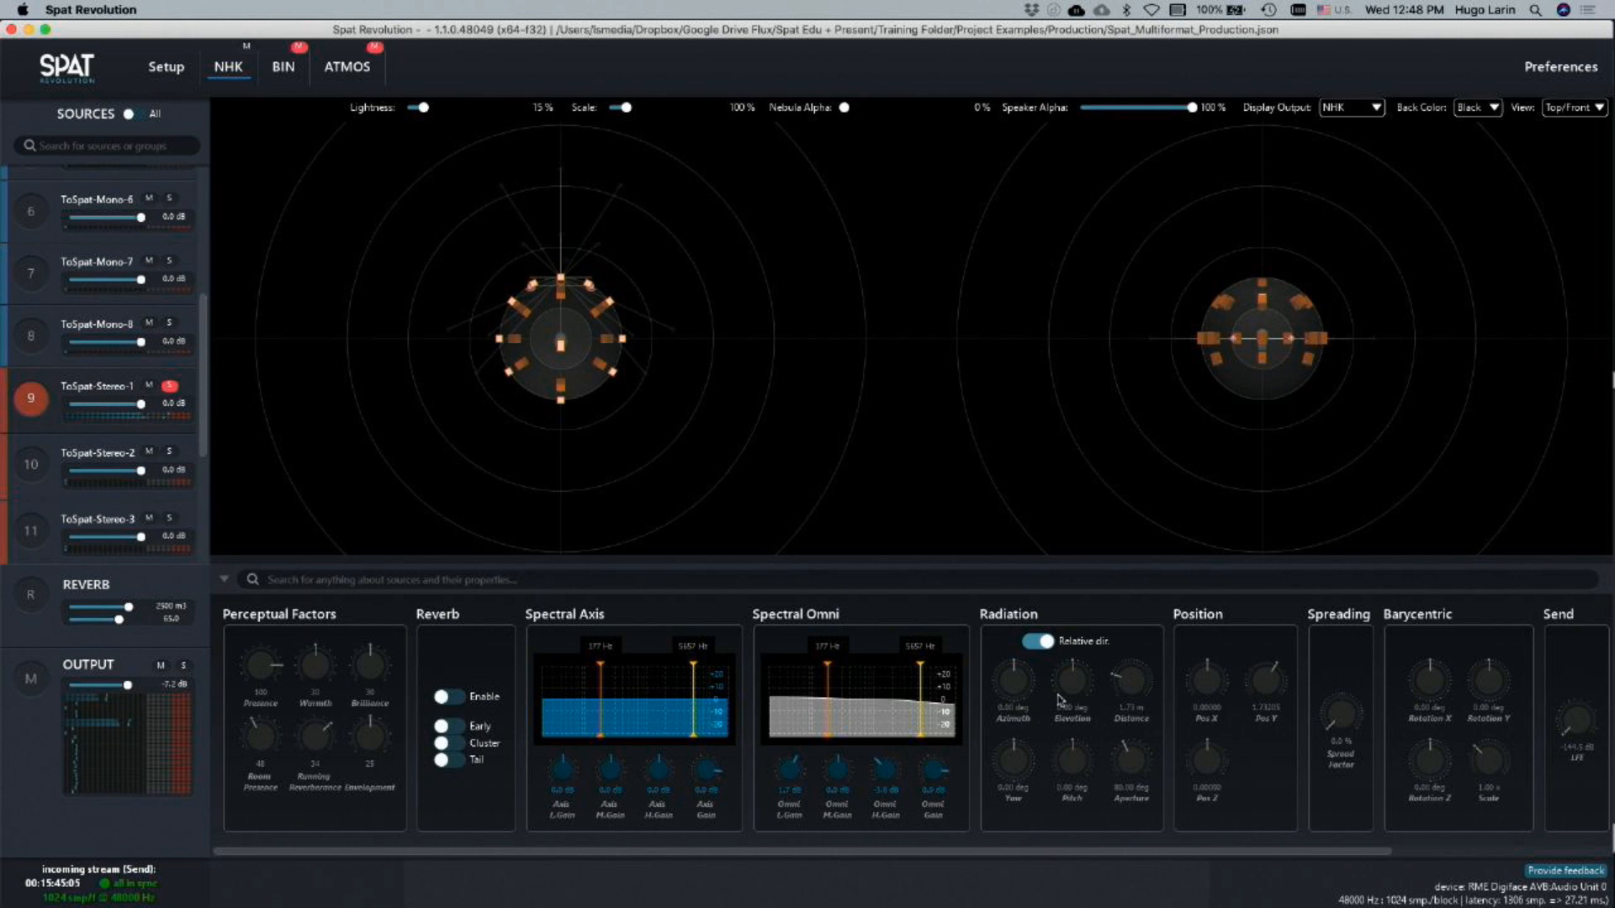
pyautogui.moveTo(1007, 683); pyautogui.dragTo(999, 800)
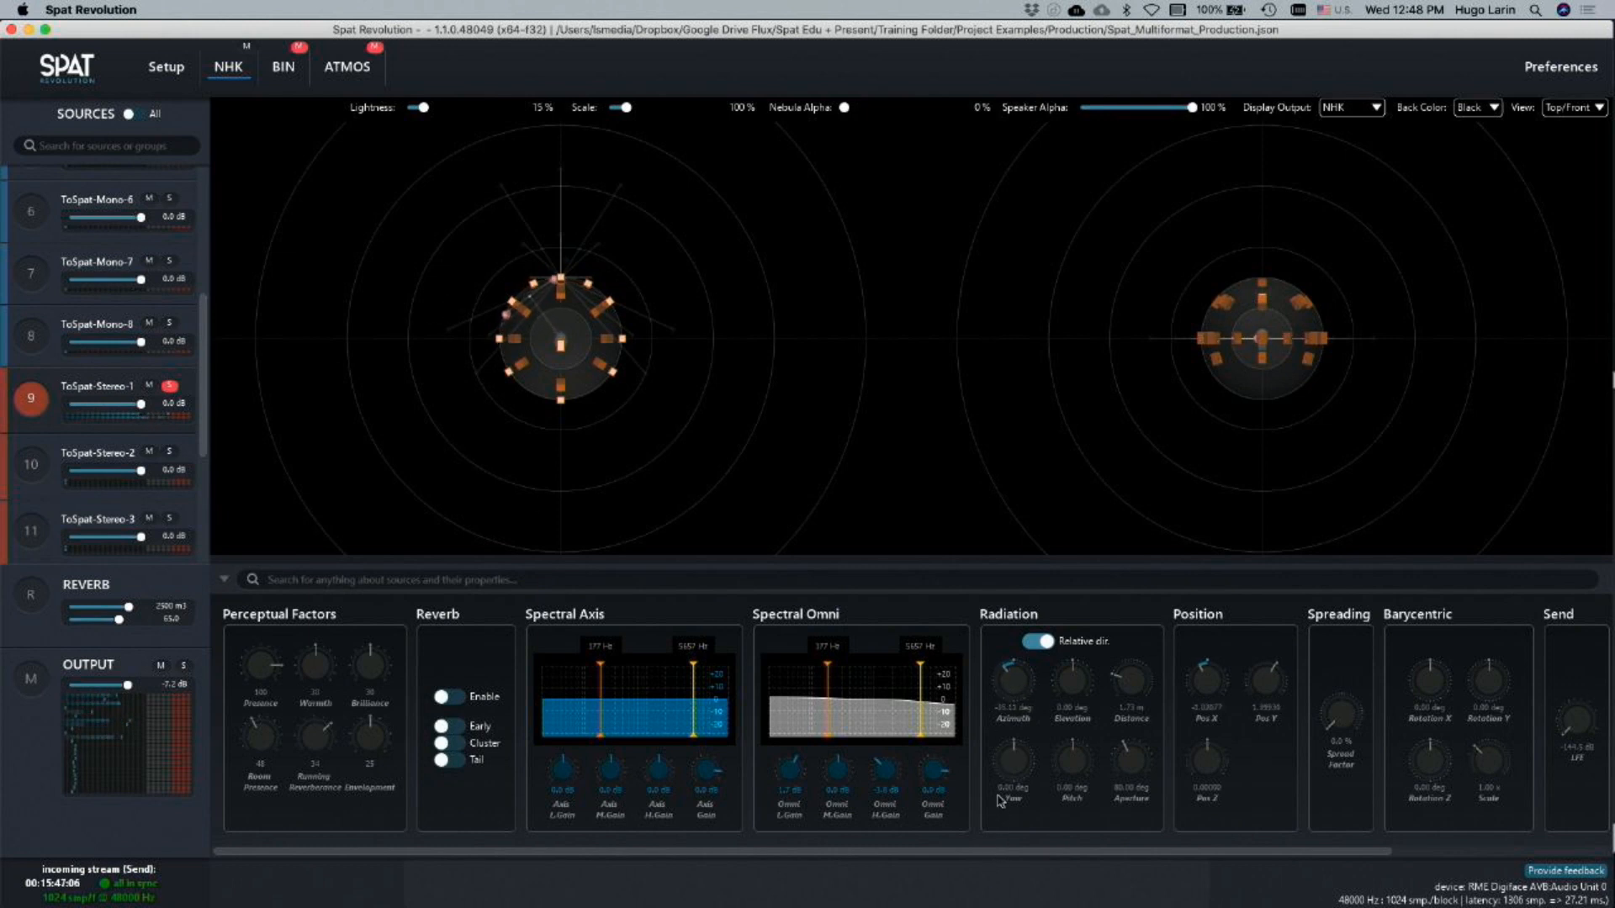
pyautogui.moveTo(1140, 678)
pyautogui.mouseDown()
pyautogui.moveTo(1131, 620)
pyautogui.moveTo(1133, 662)
pyautogui.mouseUp()
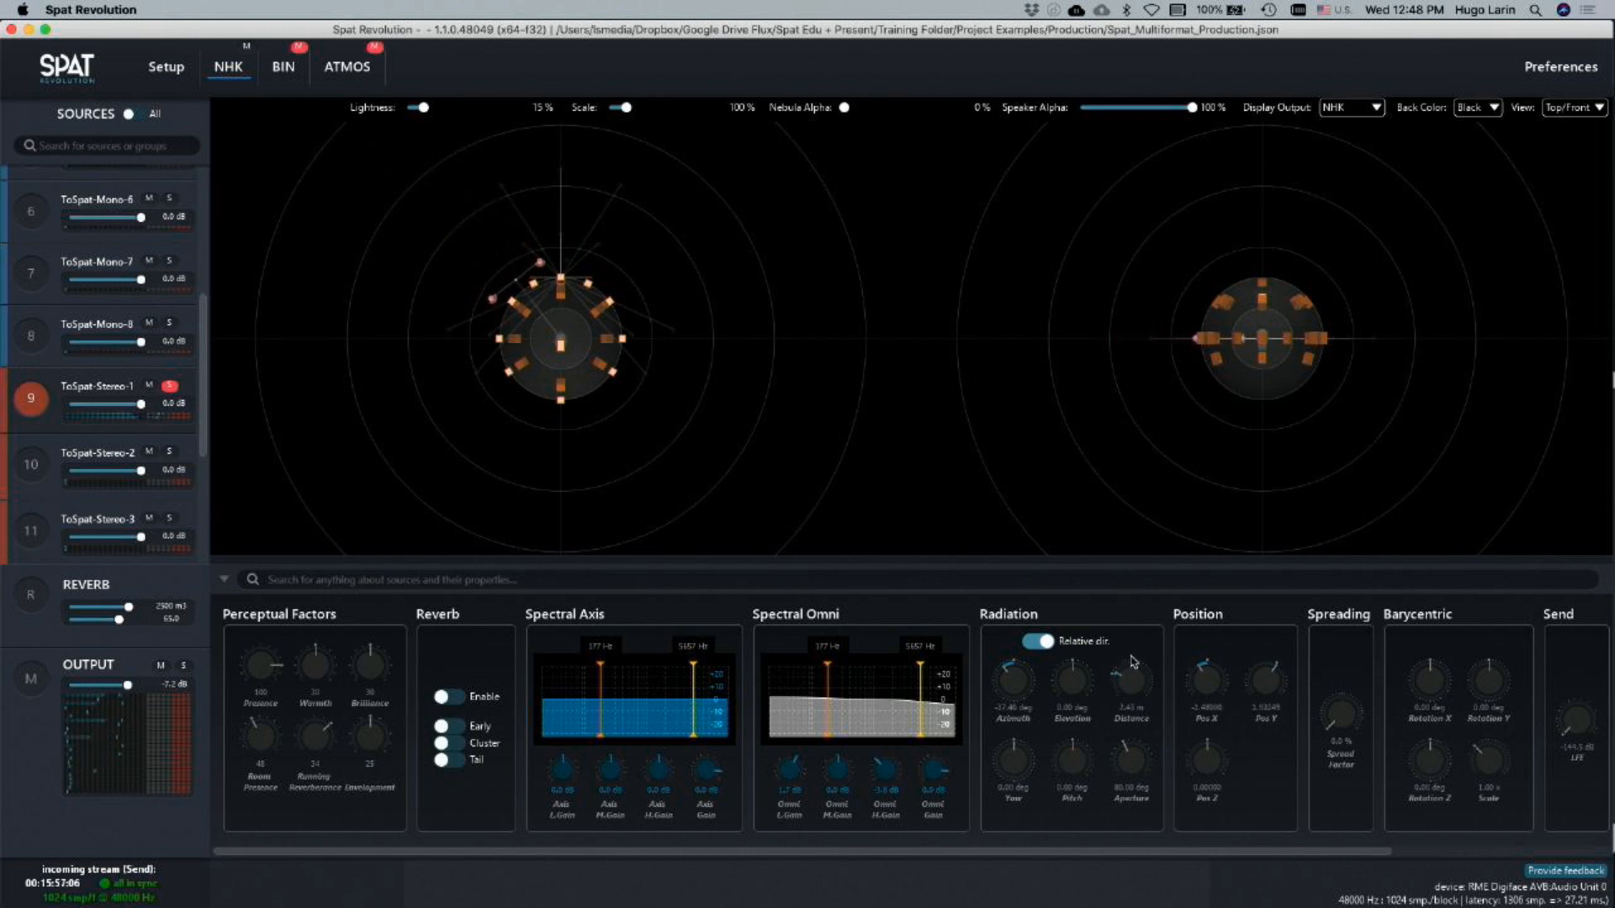
# Enable the reverb of ToSpat-Stereo-1 with Early, Cluster and Tail, and set the source's azimuth to about 22°
pyautogui.click(447, 698)
pyautogui.click(448, 726)
pyautogui.click(449, 744)
pyautogui.click(448, 761)
pyautogui.moveTo(881, 716)
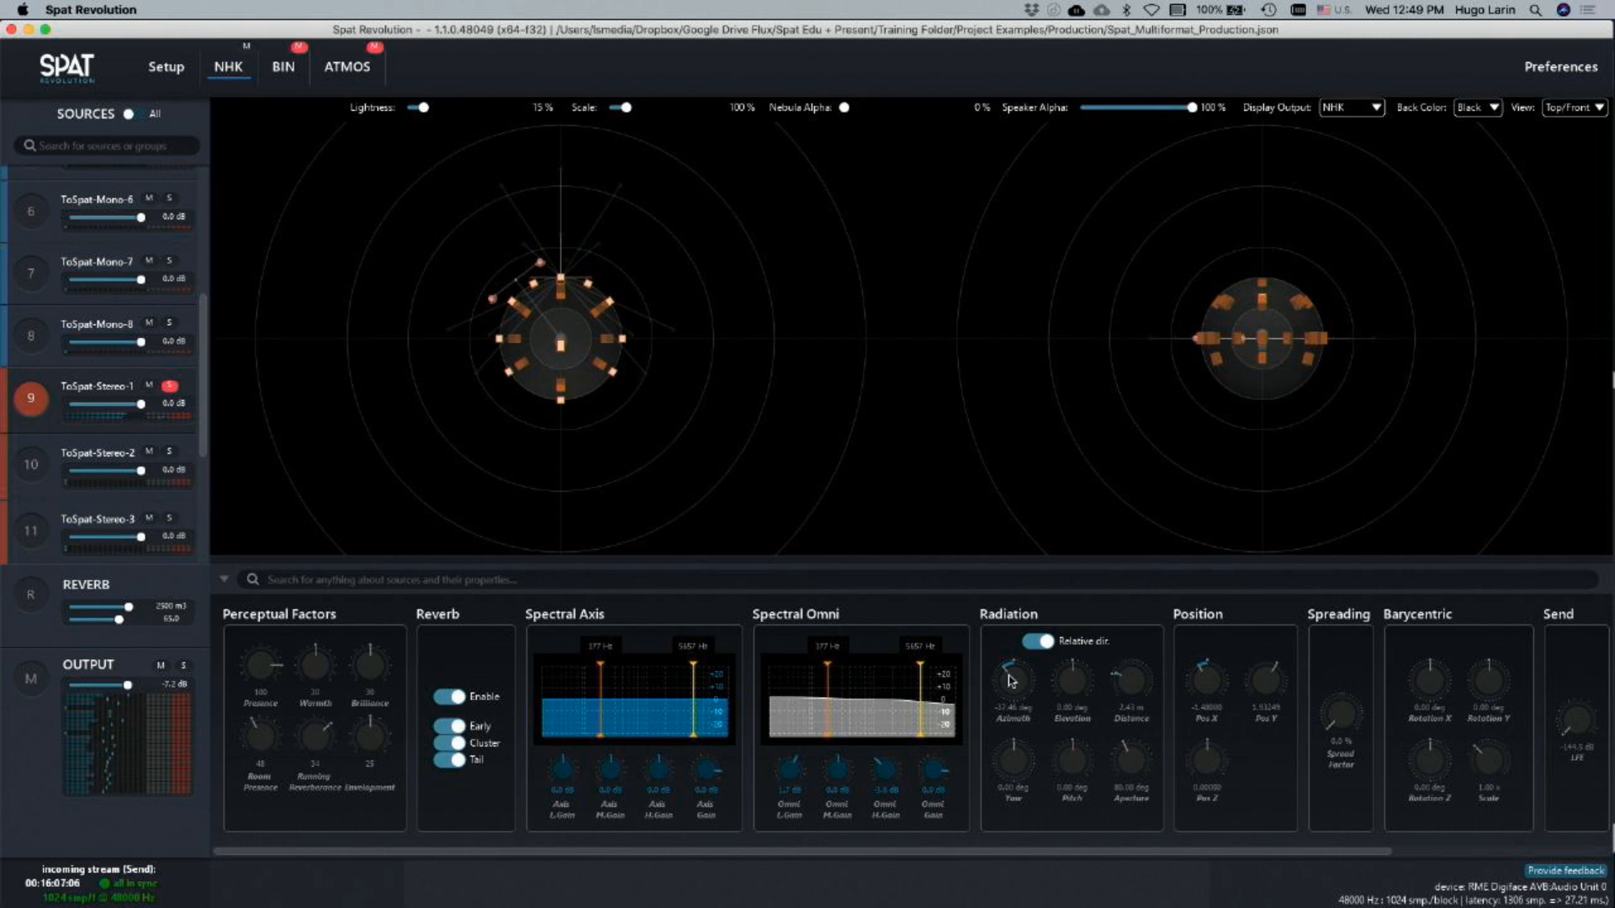
pyautogui.moveTo(1010, 681); pyautogui.dragTo(1015, 612)
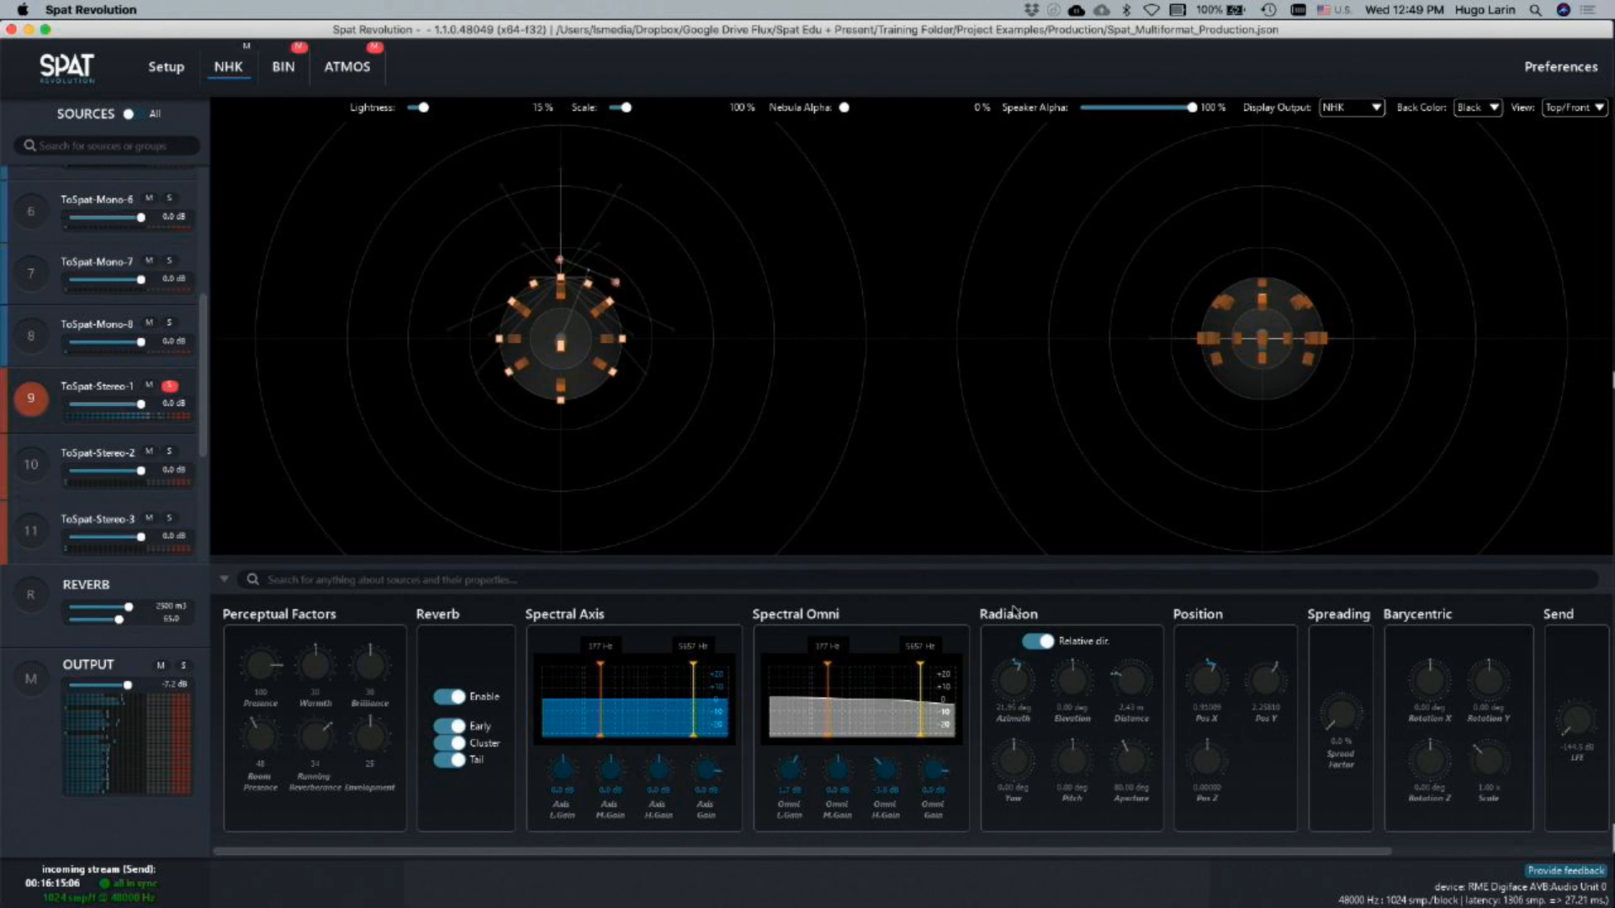
# Examine the ATMOS room and its Atmos return output in the setup graph, and check the Atmos track's meter in Pro Tools
pyautogui.click(165, 60)
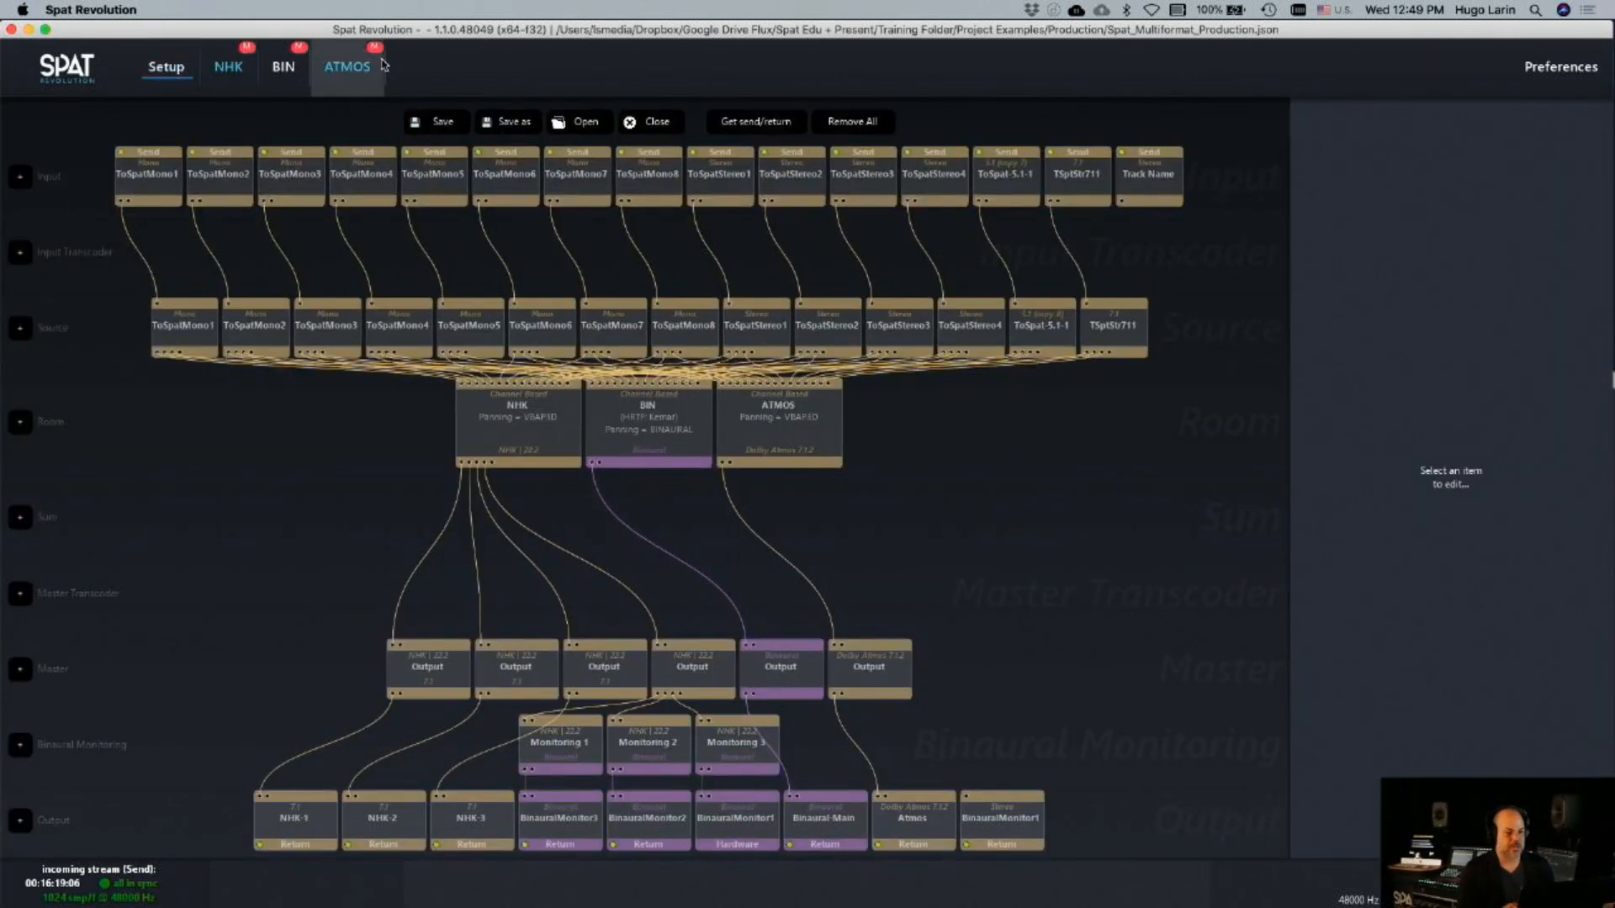
pyautogui.click(778, 420)
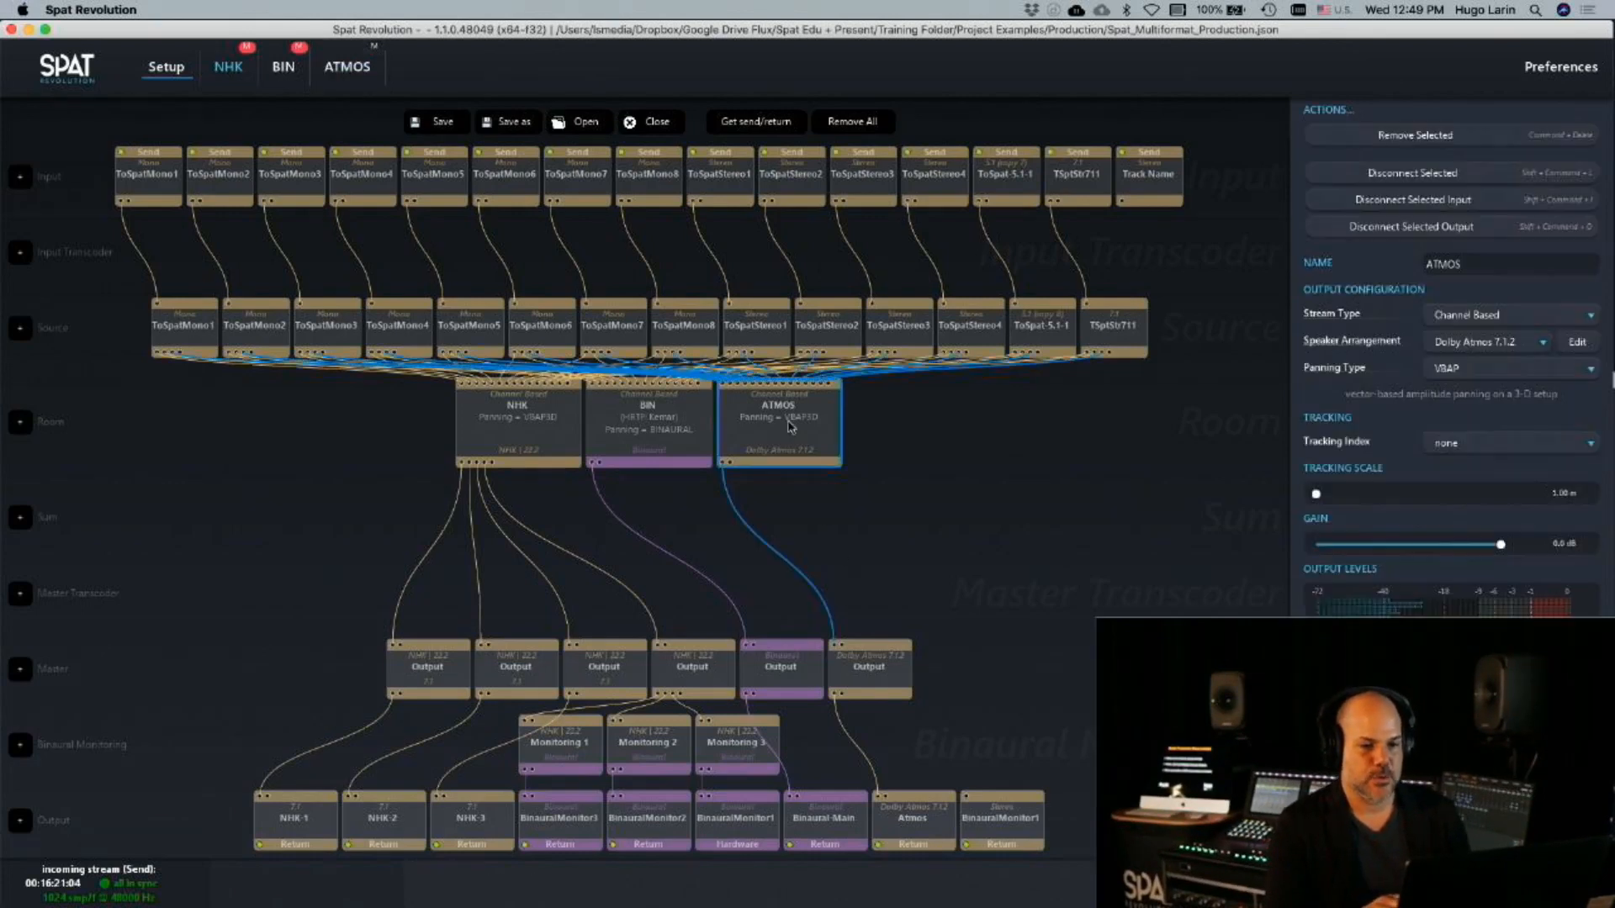
pyautogui.click(906, 842)
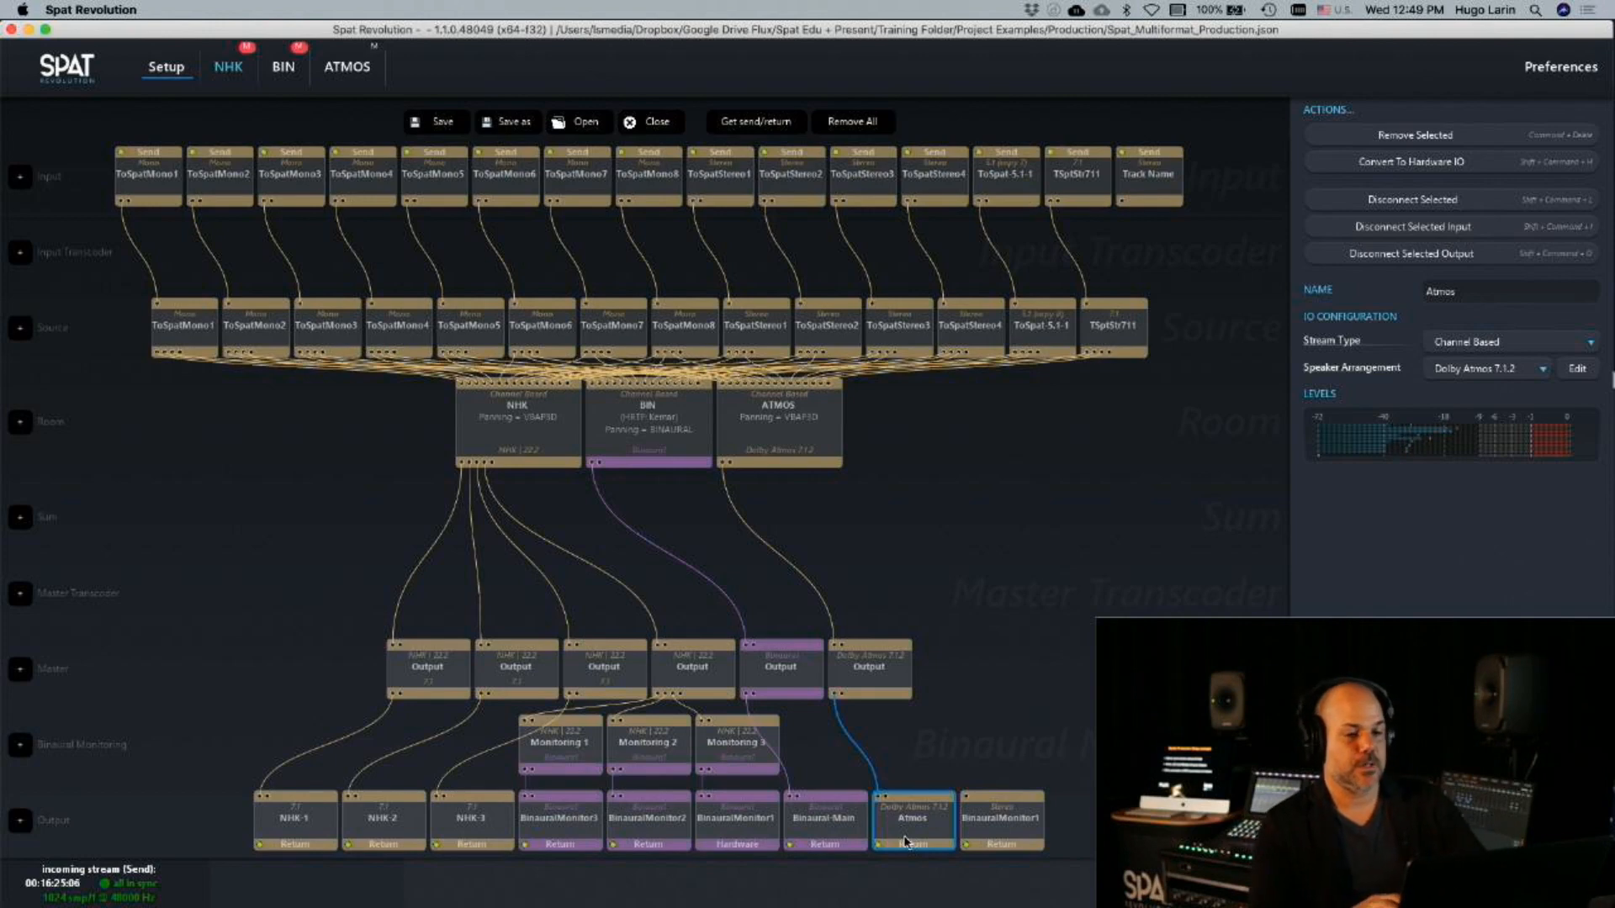
pyautogui.press('super+Tab')
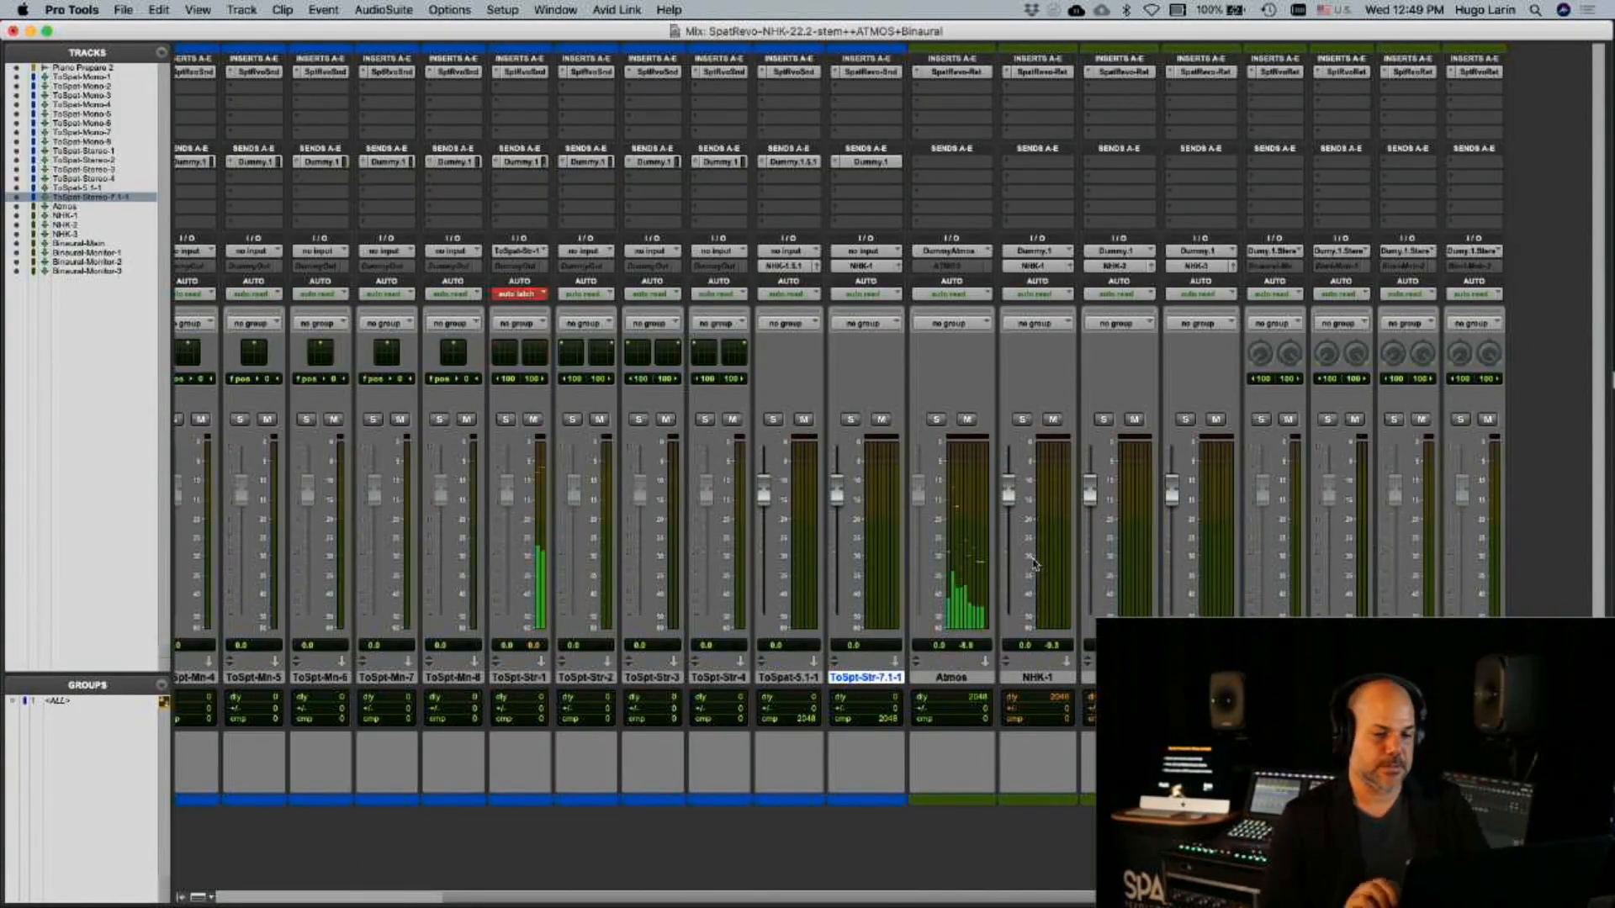
# Open the NHK room in Spat Revolution, then select ToSpat-Stereo-1 and move it toward the front left of the listener
pyautogui.press('super+Tab')
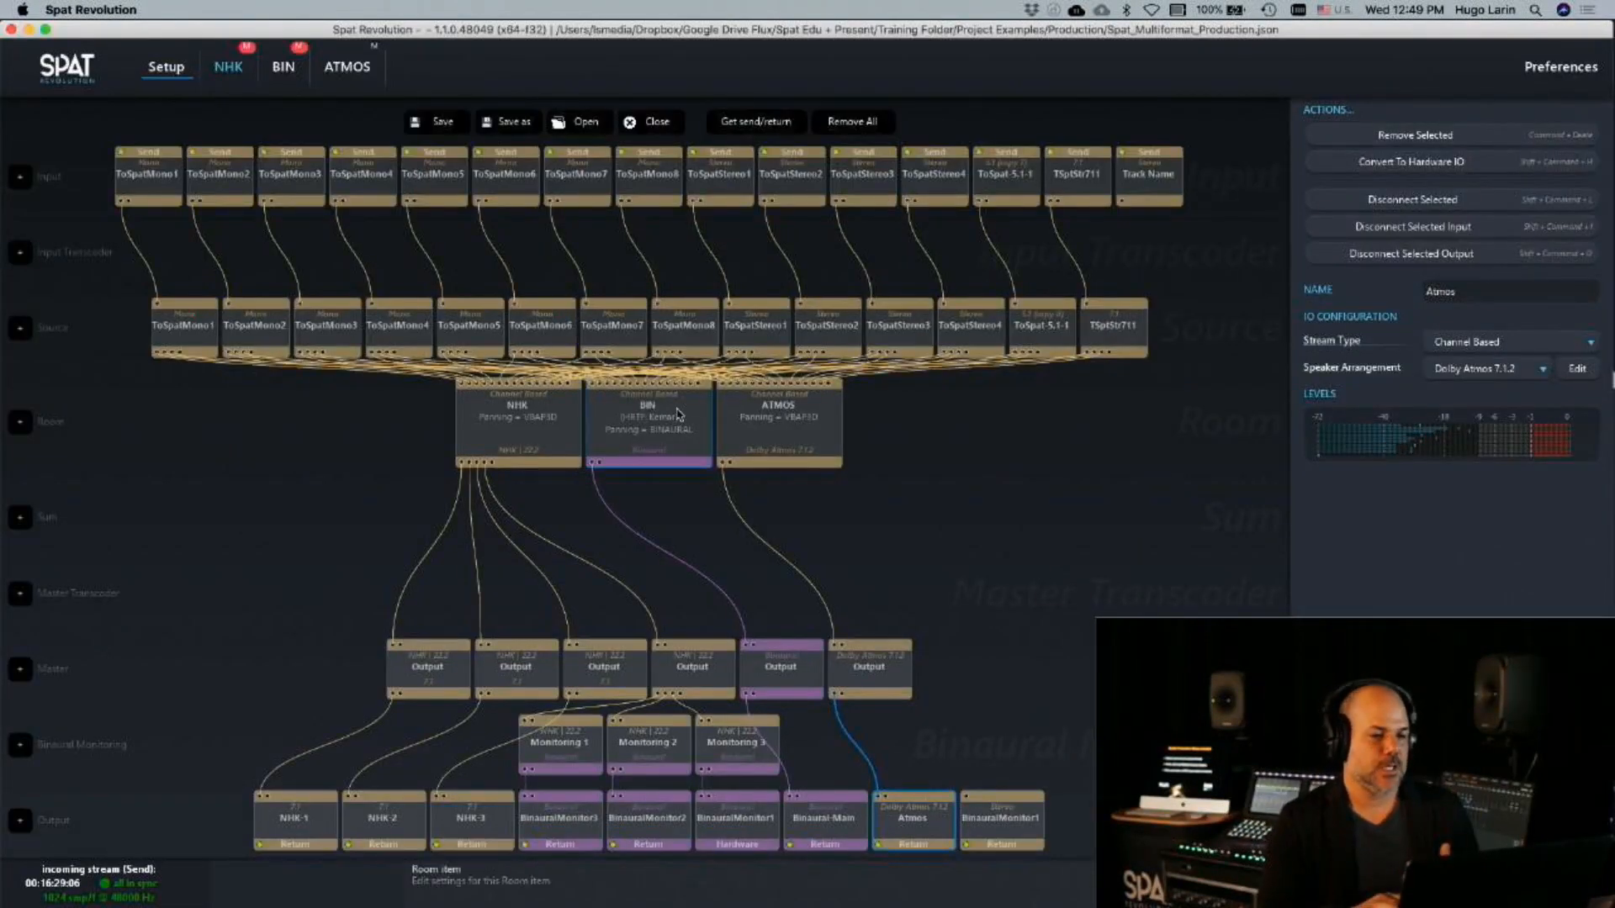
pyautogui.click(450, 452)
pyautogui.doubleClick(454, 452)
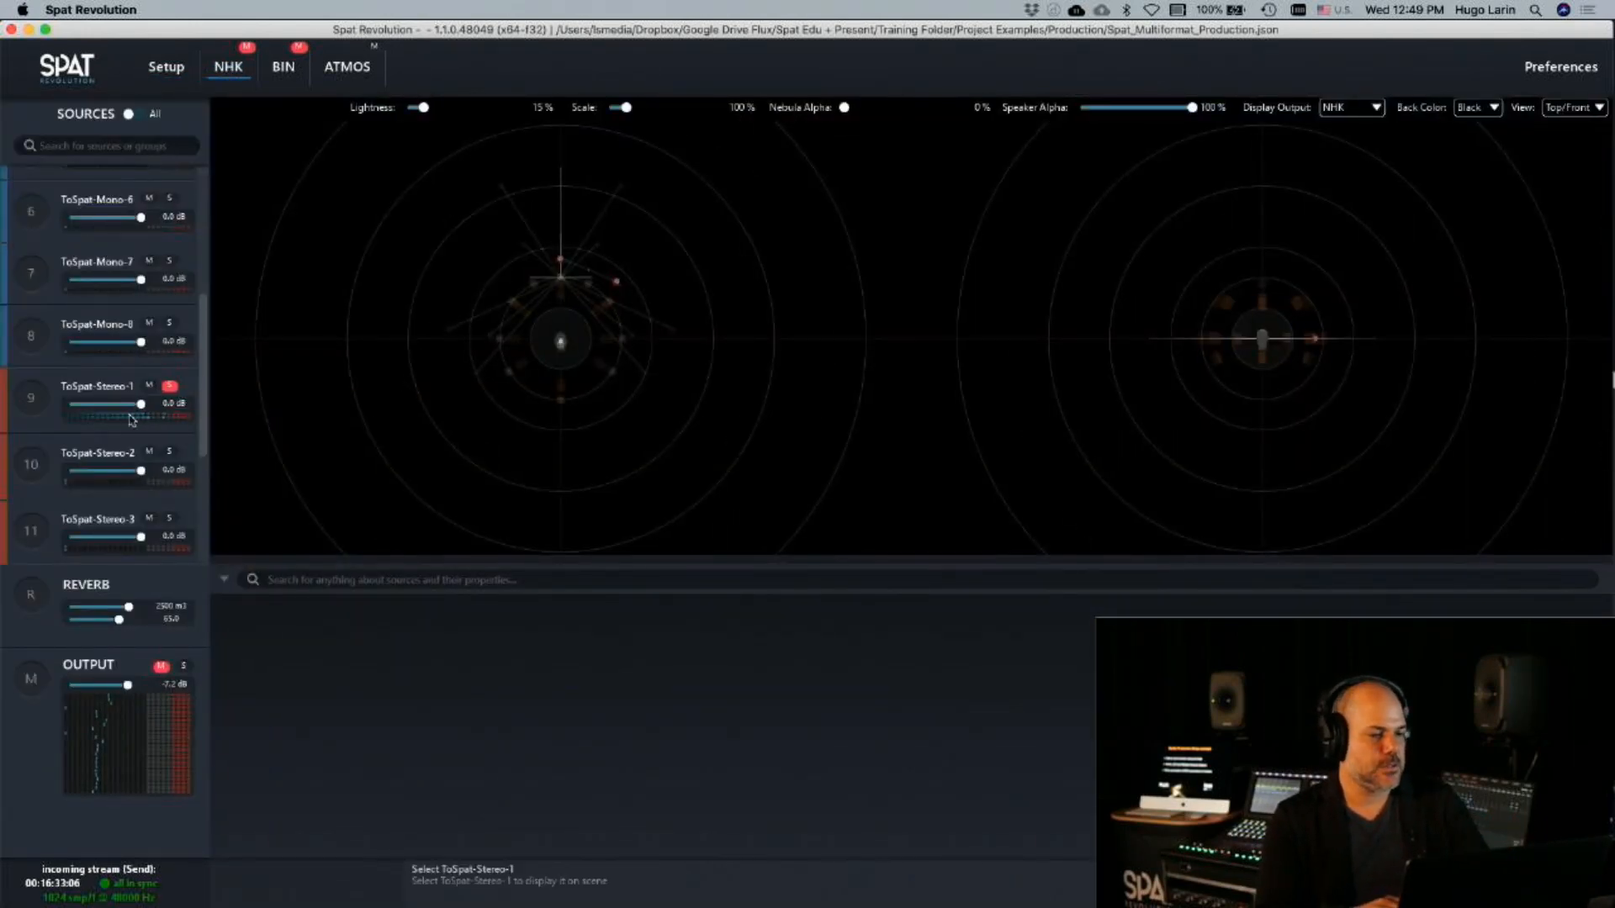
pyautogui.press('super+Tab')
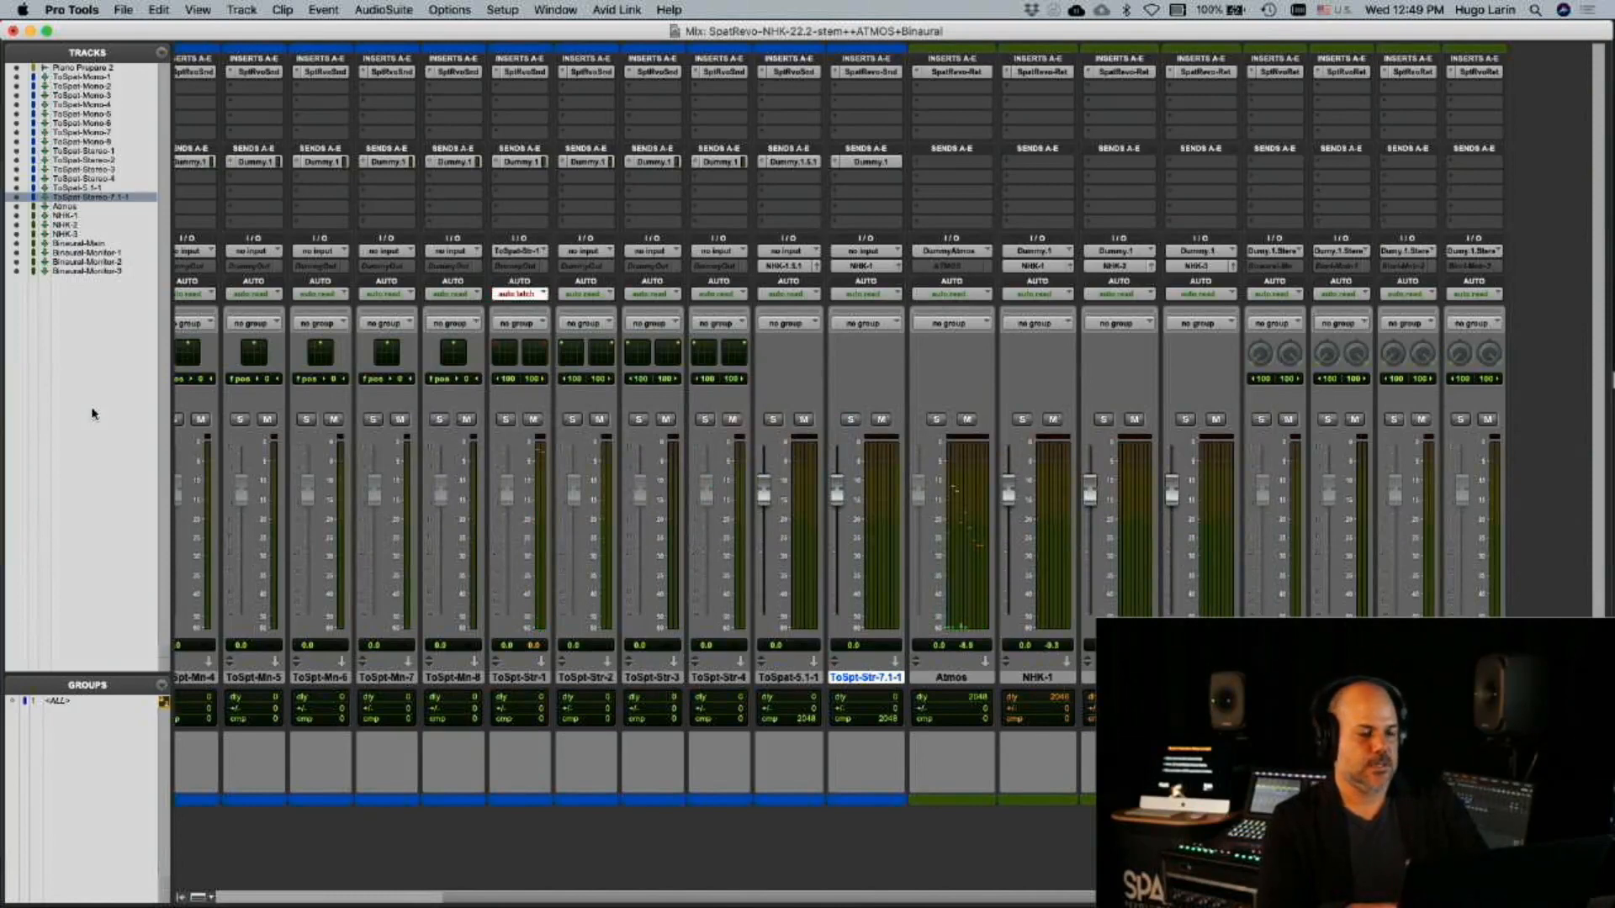
pyautogui.press('super+Tab')
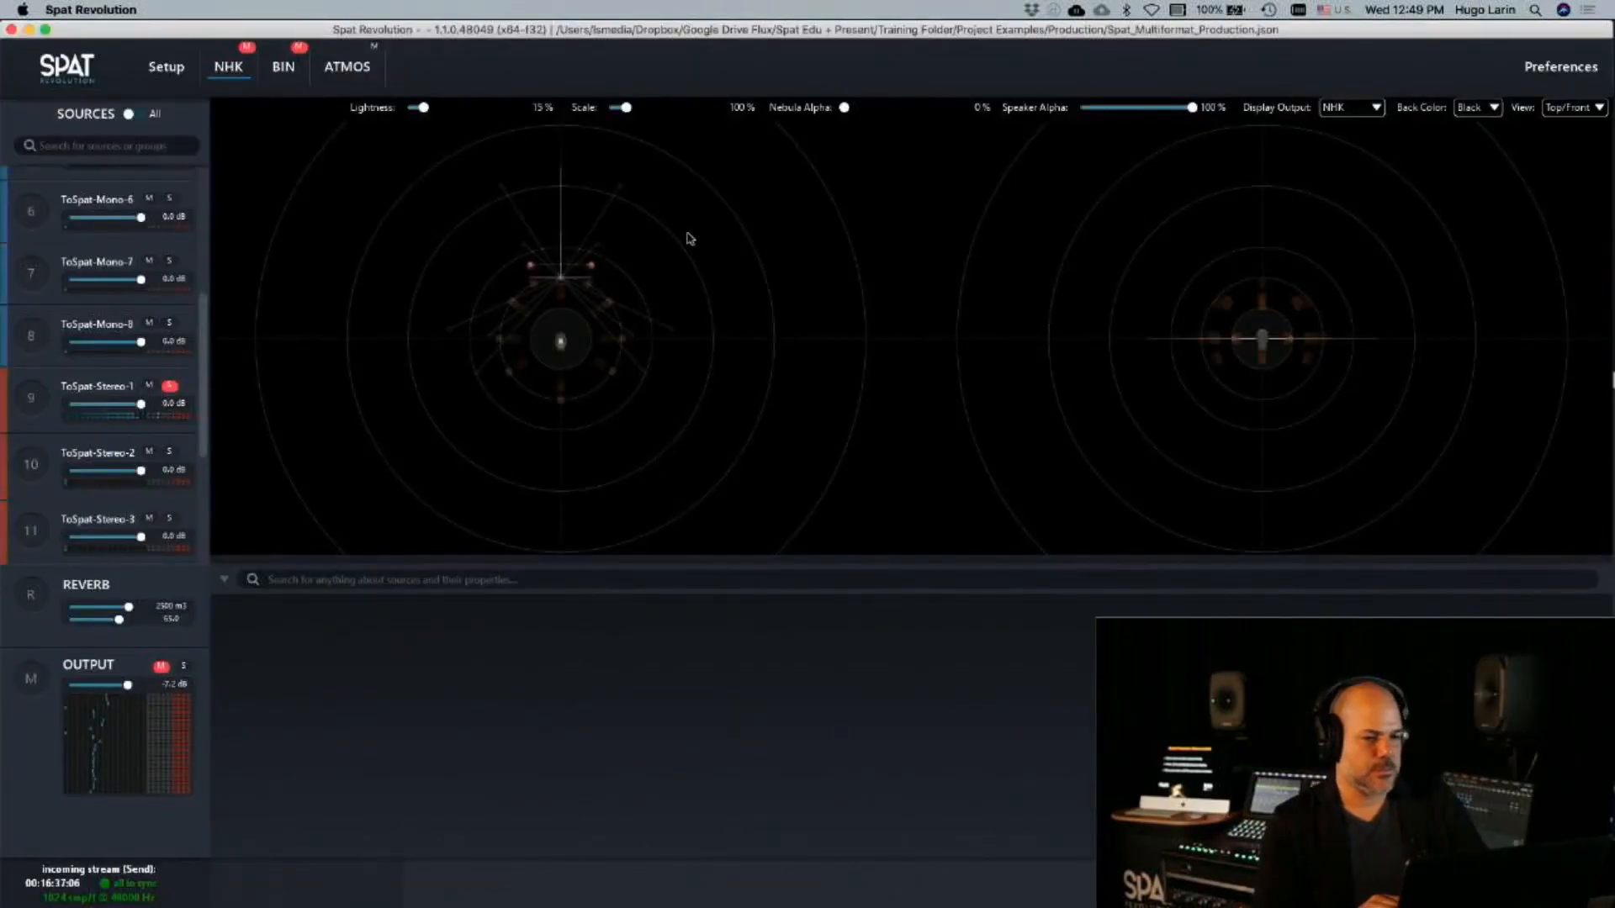
pyautogui.click(531, 267)
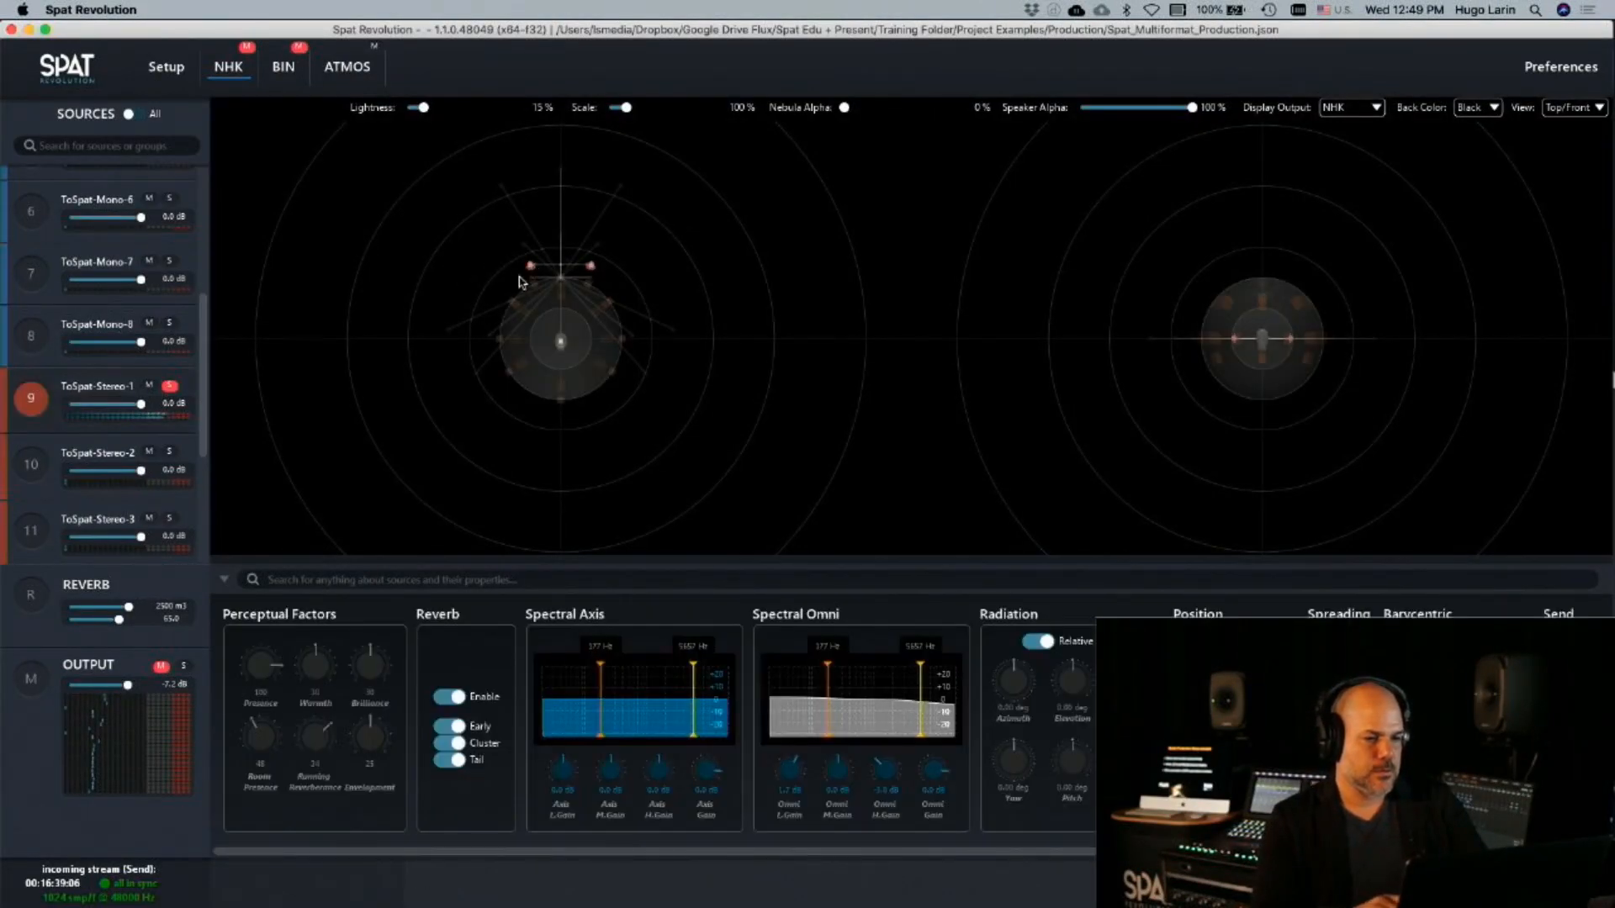
pyautogui.moveTo(532, 268); pyautogui.dragTo(417, 277)
# Set the ToSpt-Str-1 track's automation mode to read in Pro Tools, and check the source's movement in Spat Revolution's NHK room
pyautogui.press('super+Tab')
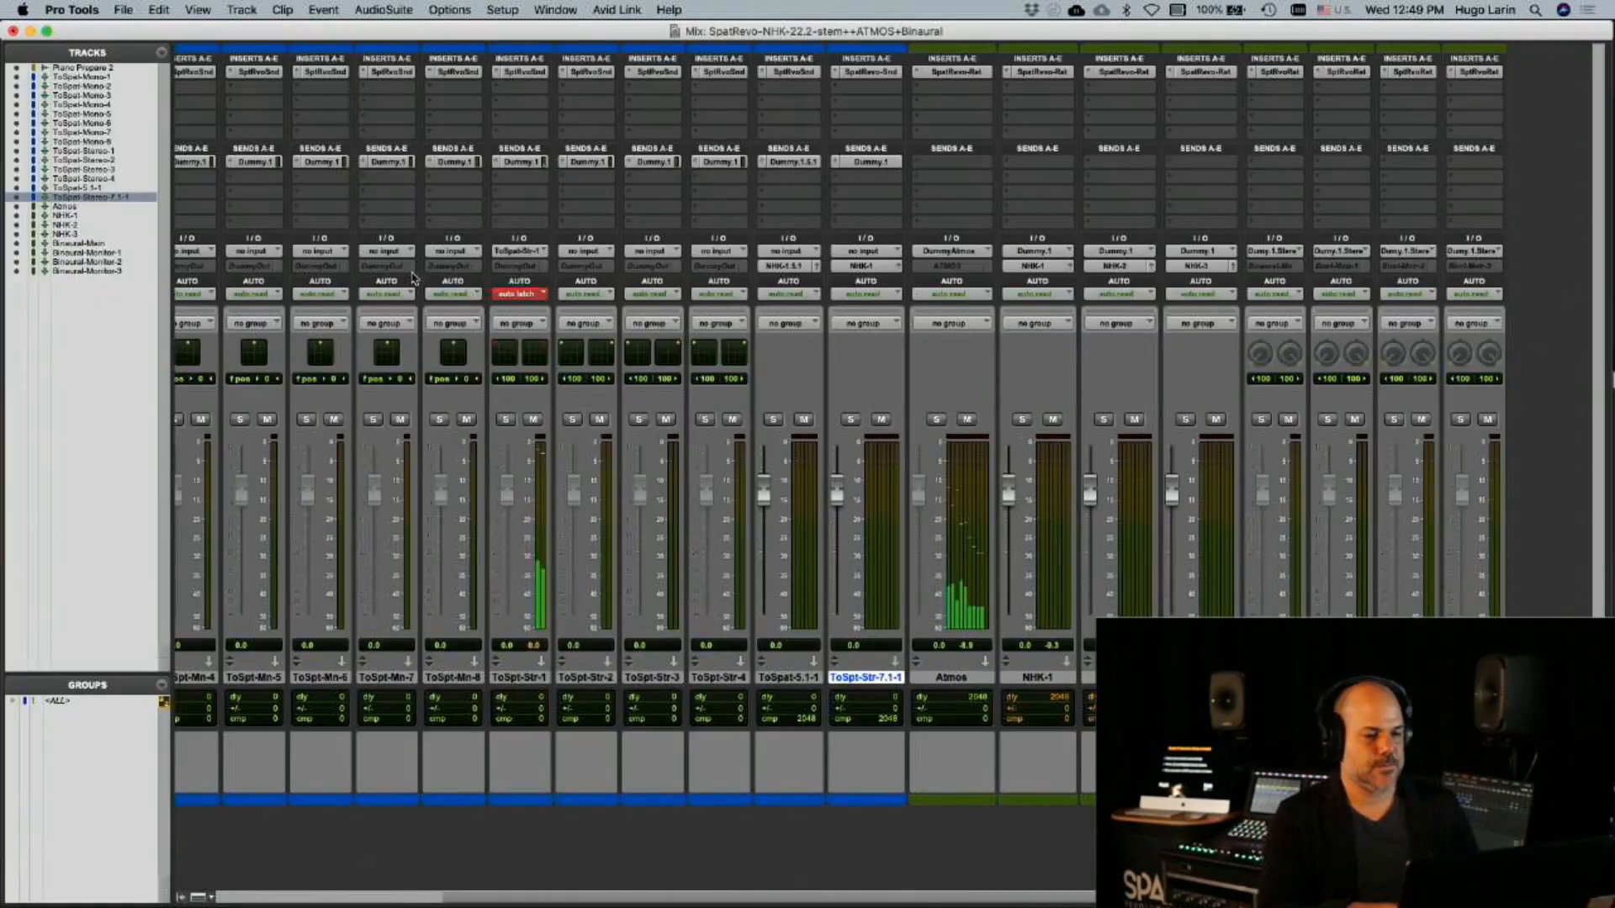
pyautogui.click(521, 293)
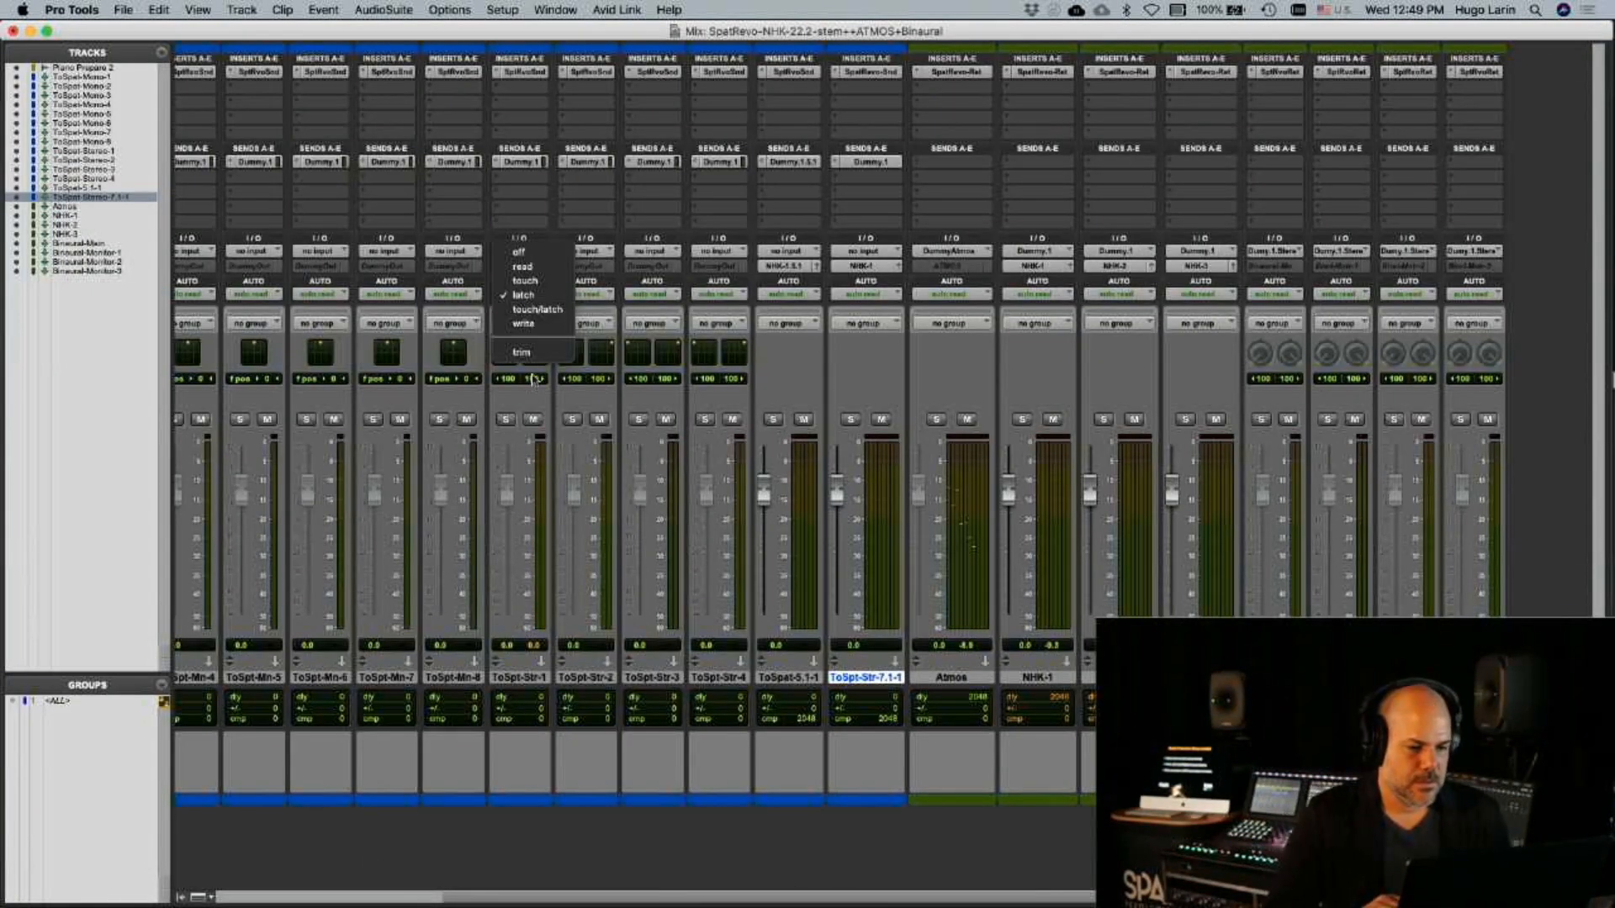
pyautogui.click(524, 266)
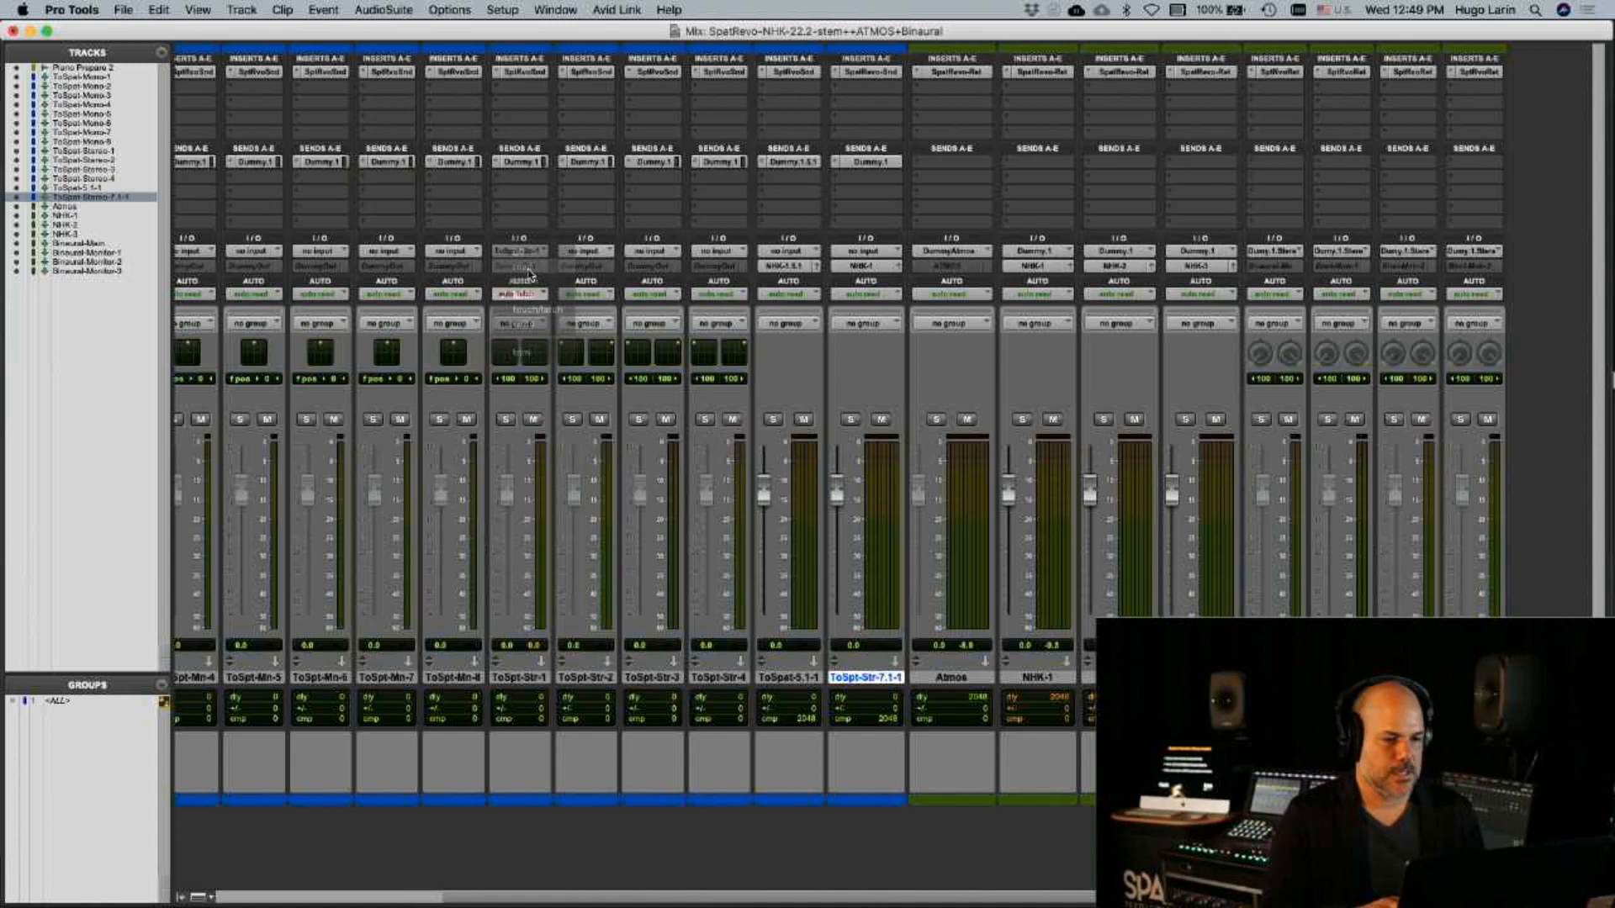
pyautogui.press('super+Tab')
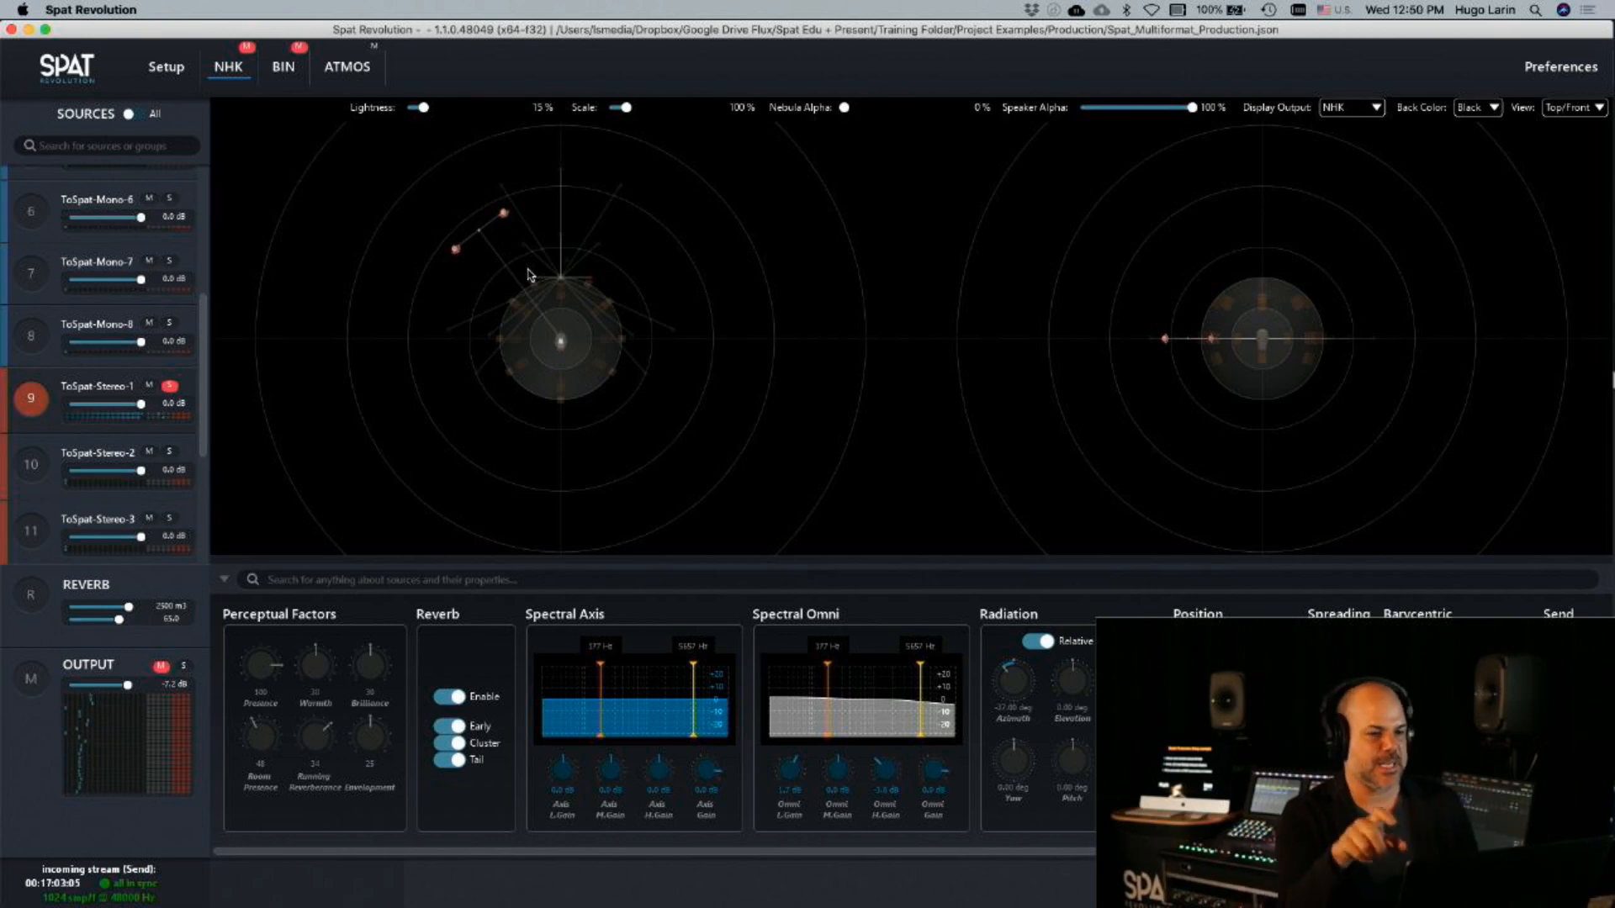
pyautogui.press('super+Tab')
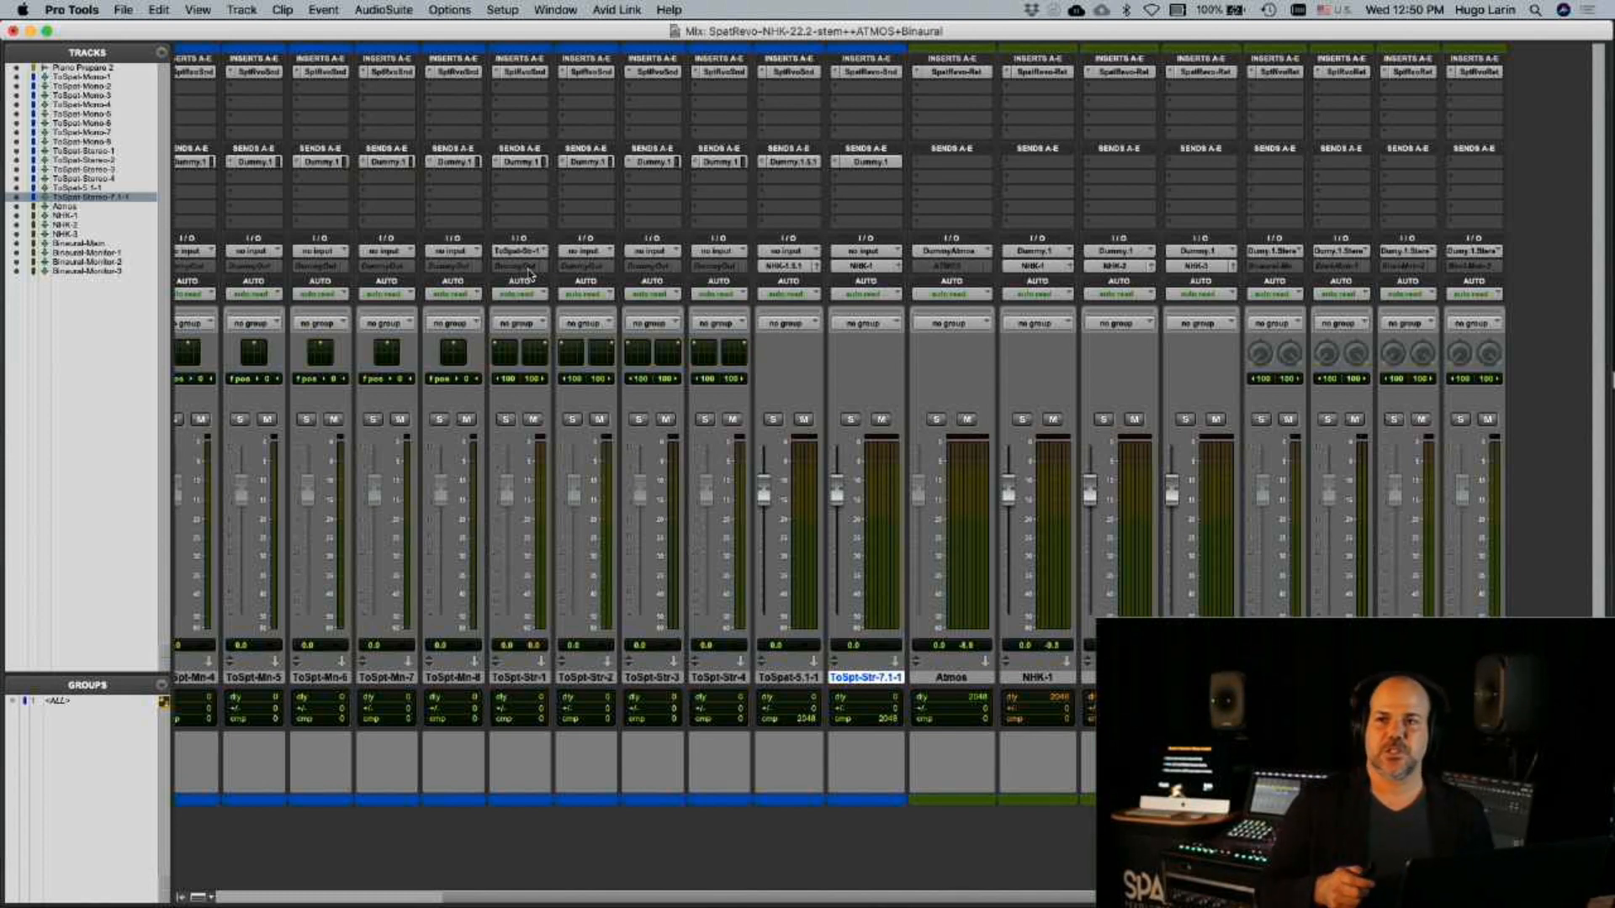
pyautogui.press('super+Tab')
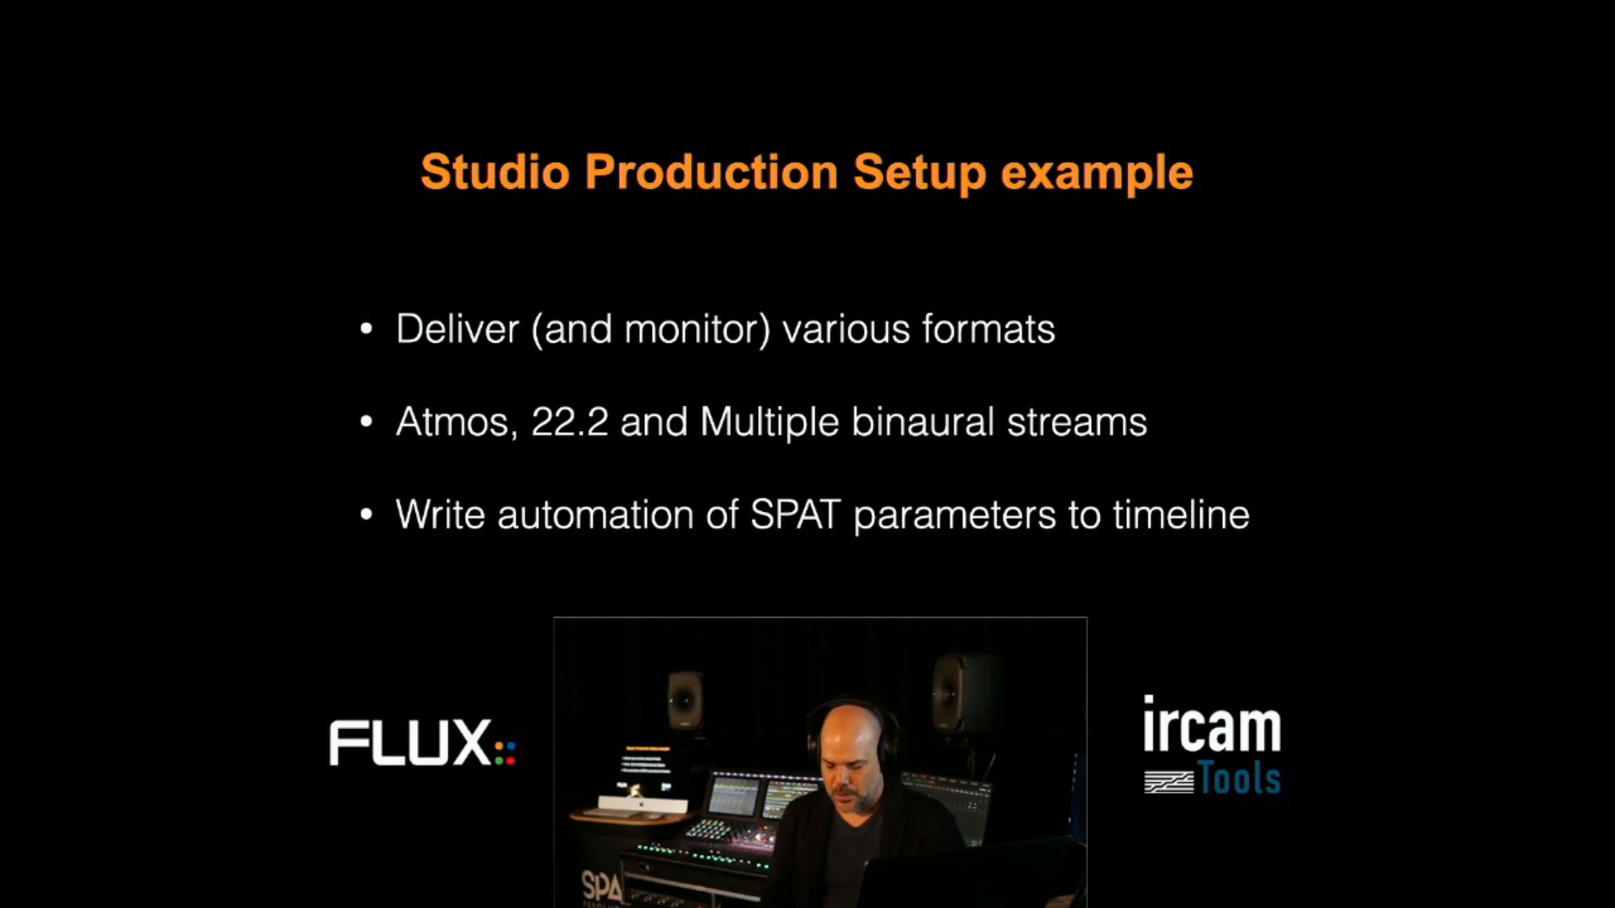
pyautogui.press('Right')
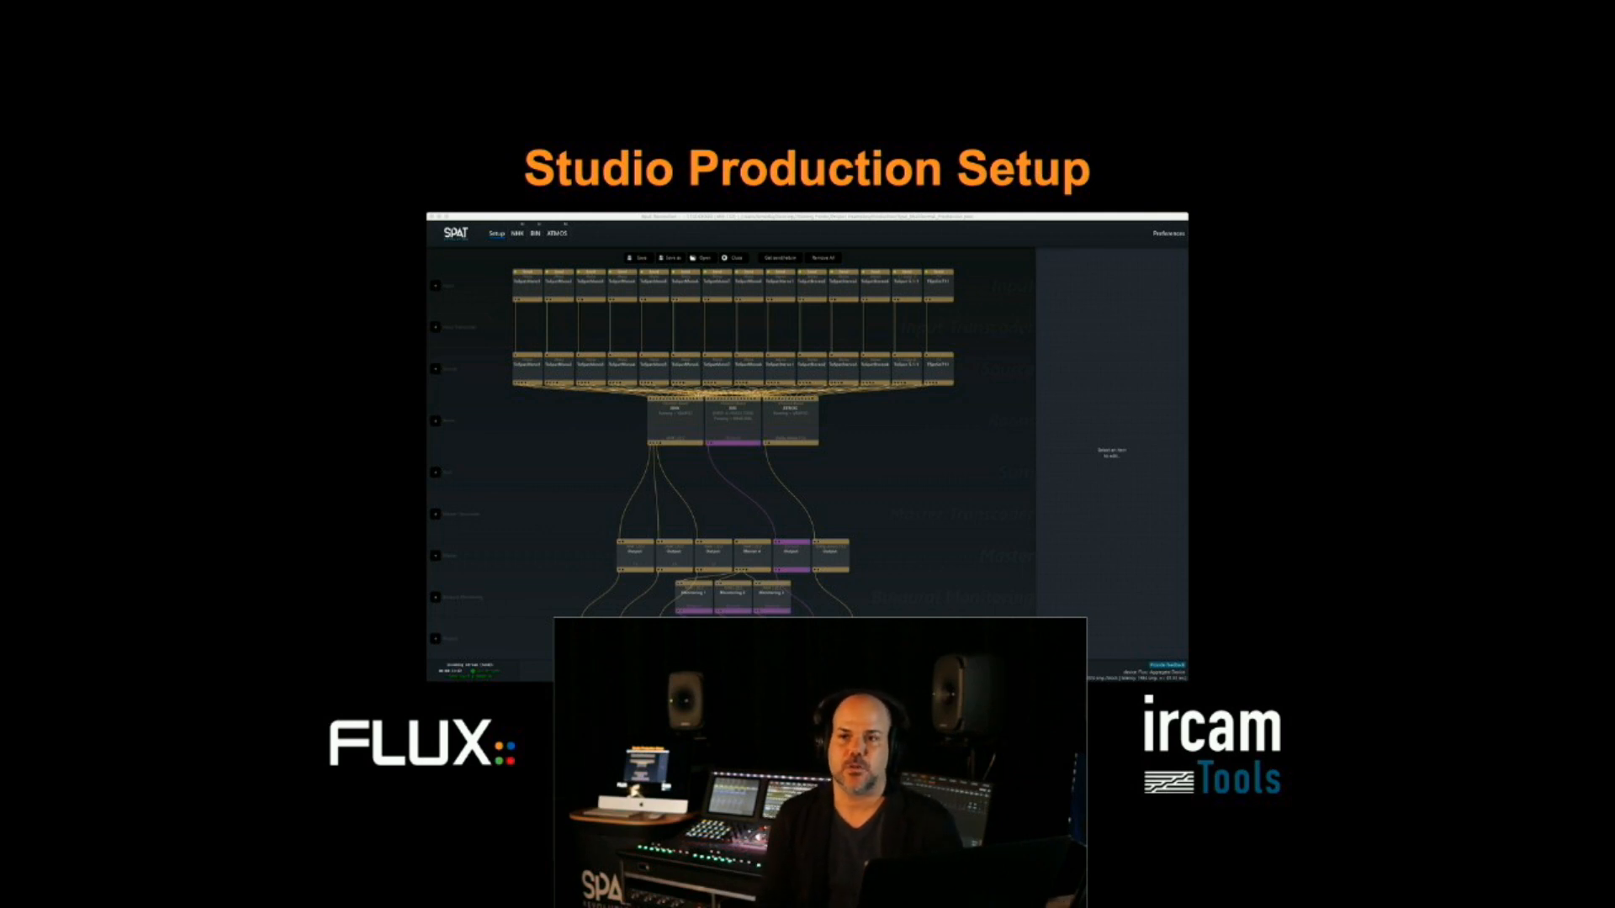
pyautogui.press('Right')
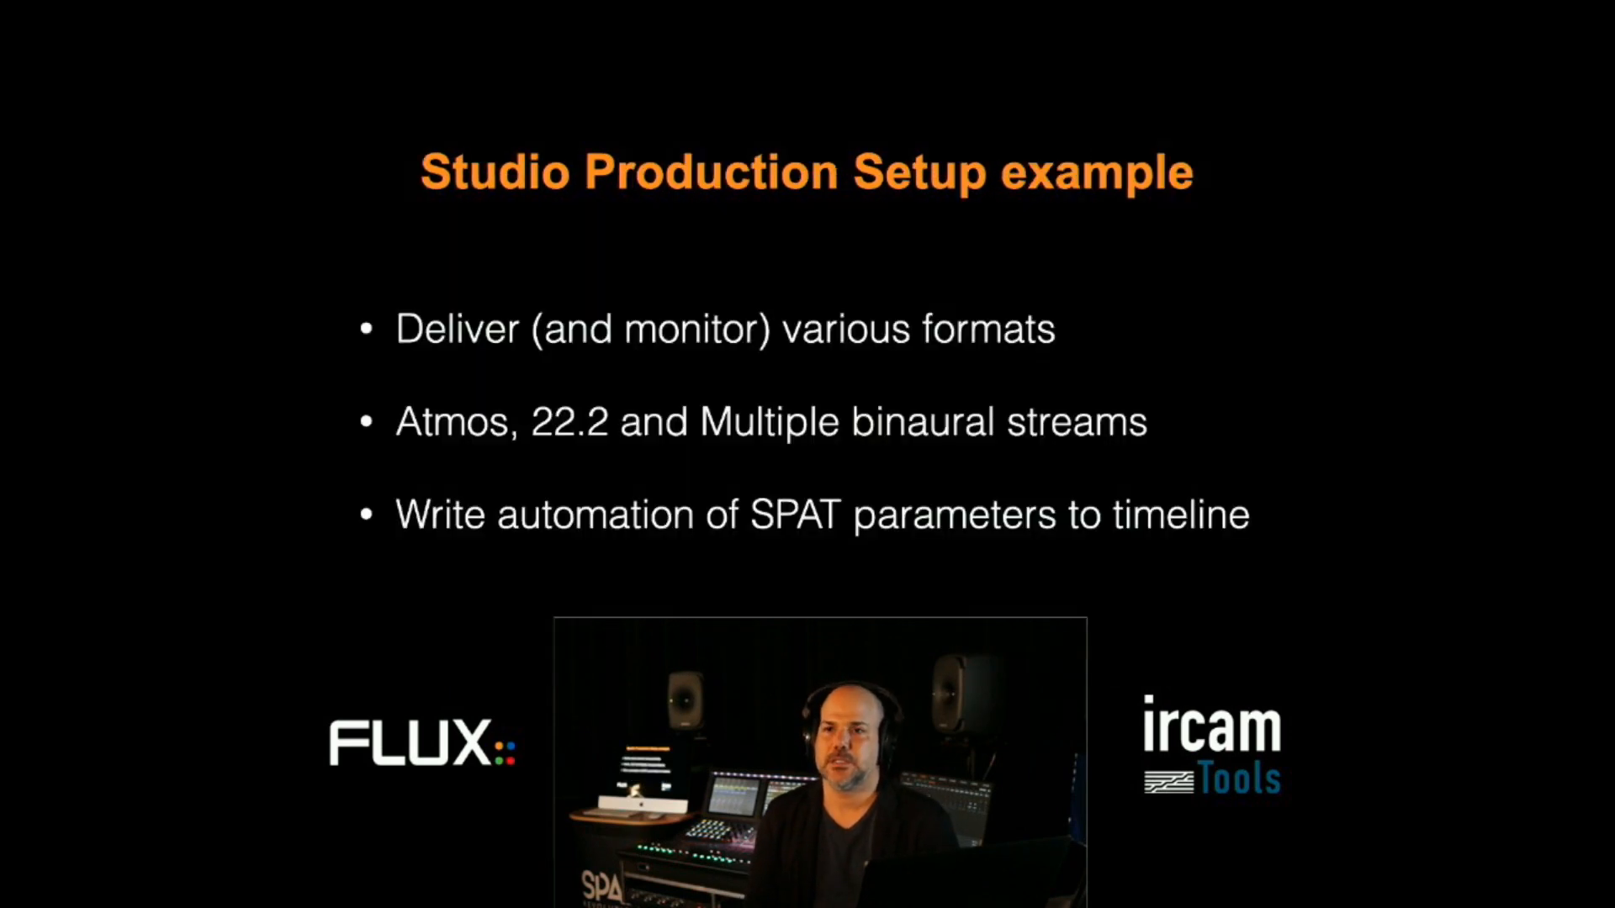
pyautogui.press('Right')
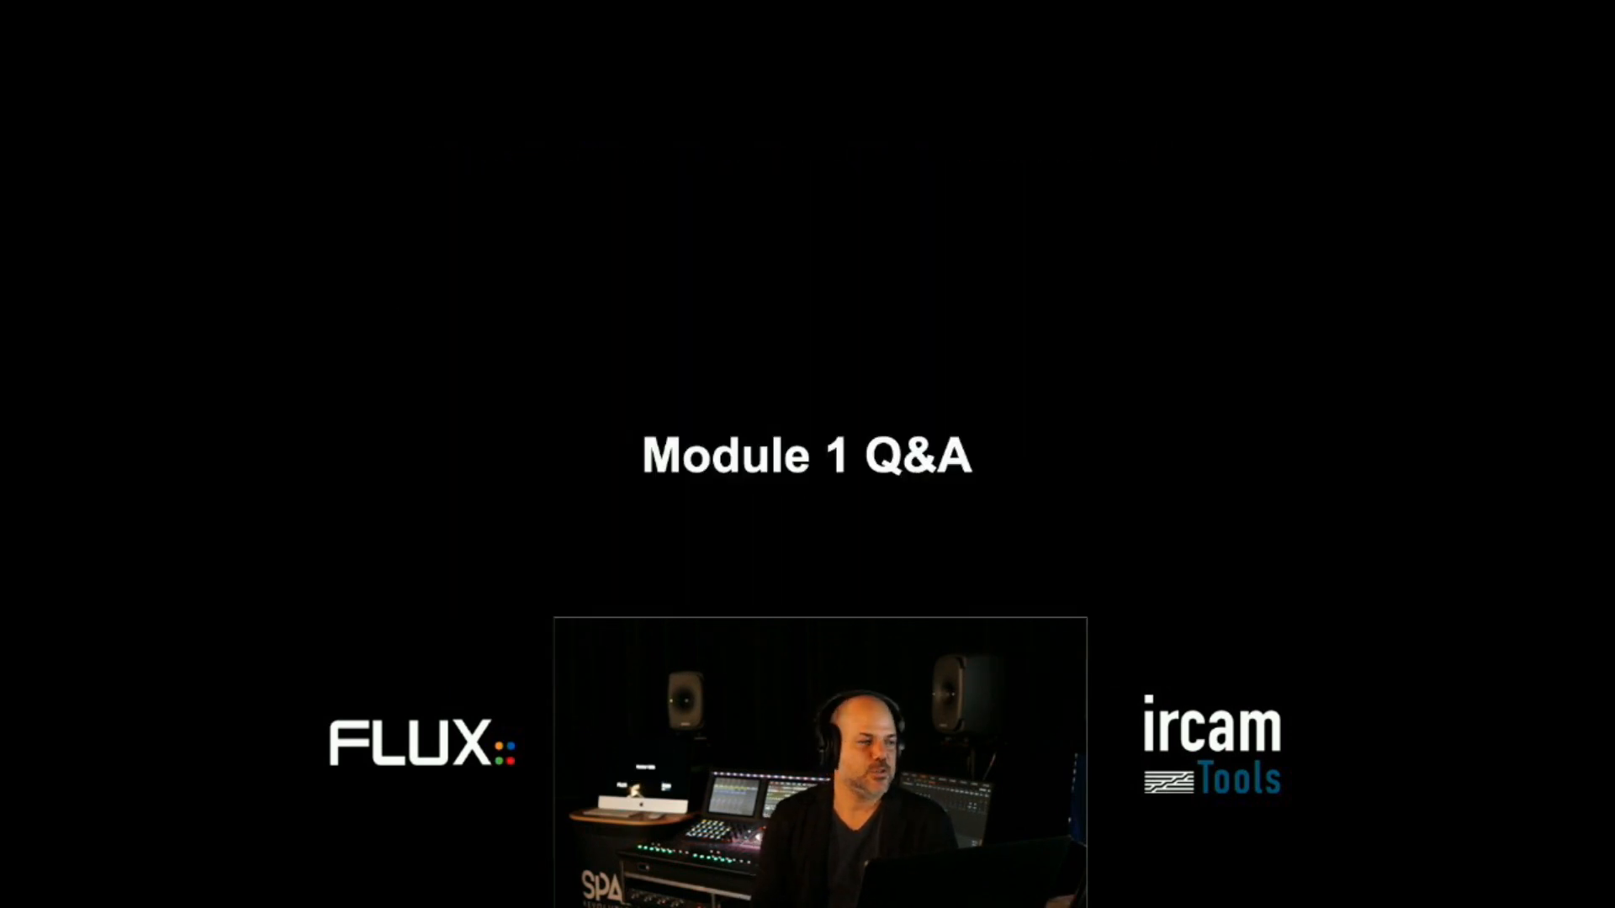
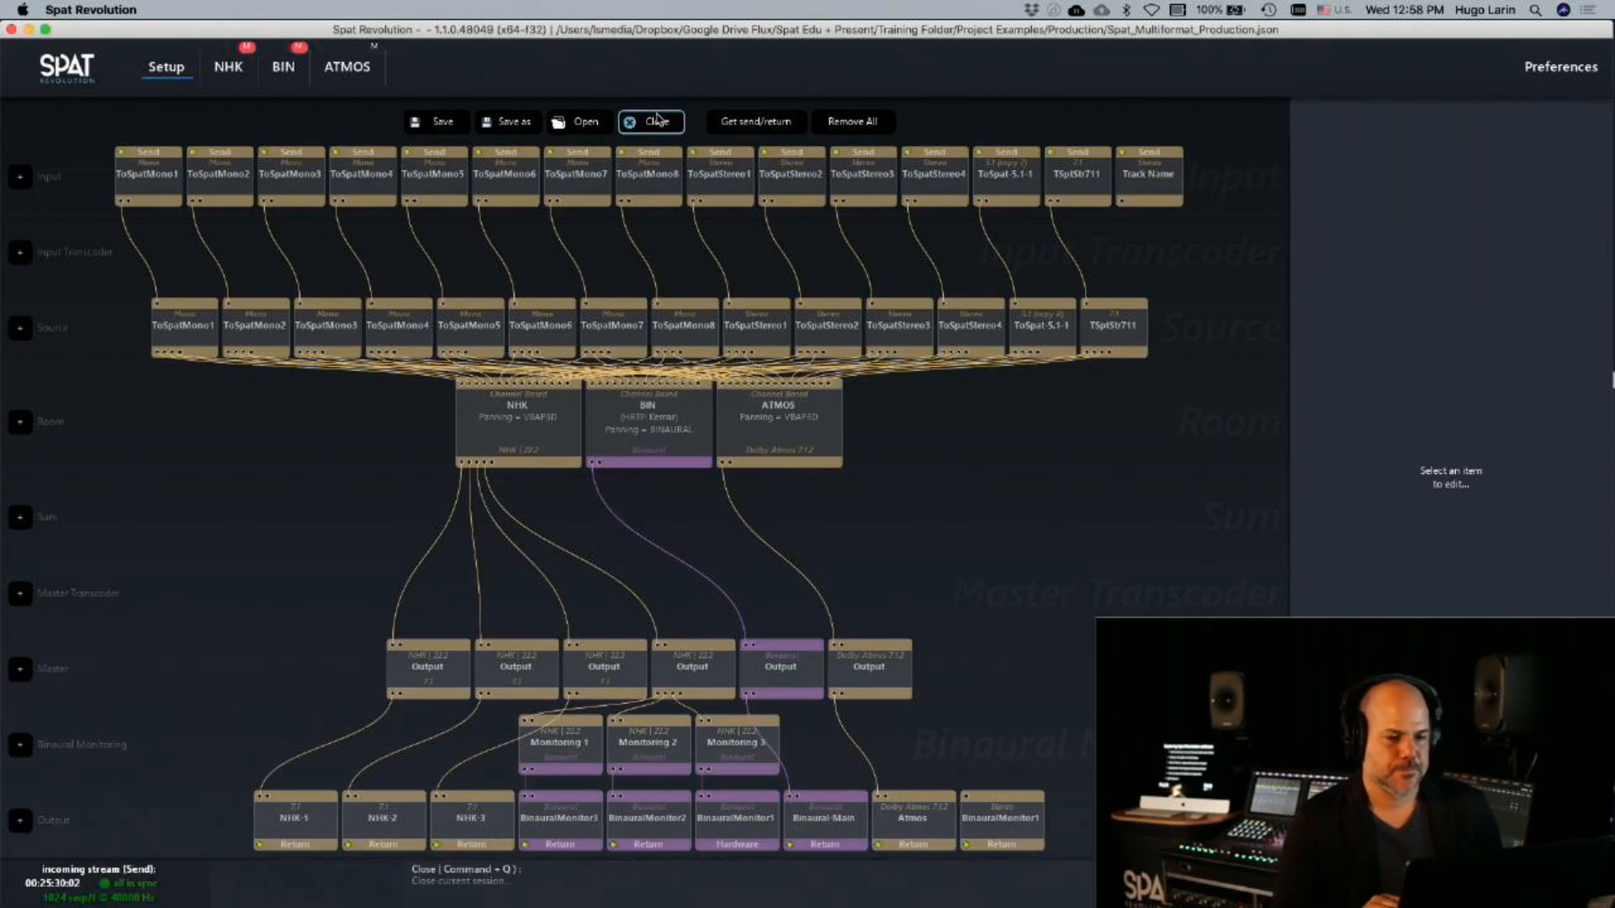
# Look through the NHK, BIN and ATMOS rooms from the setup graph, and toggle the ATMOS room's mute
pyautogui.doubleClick(506, 438)
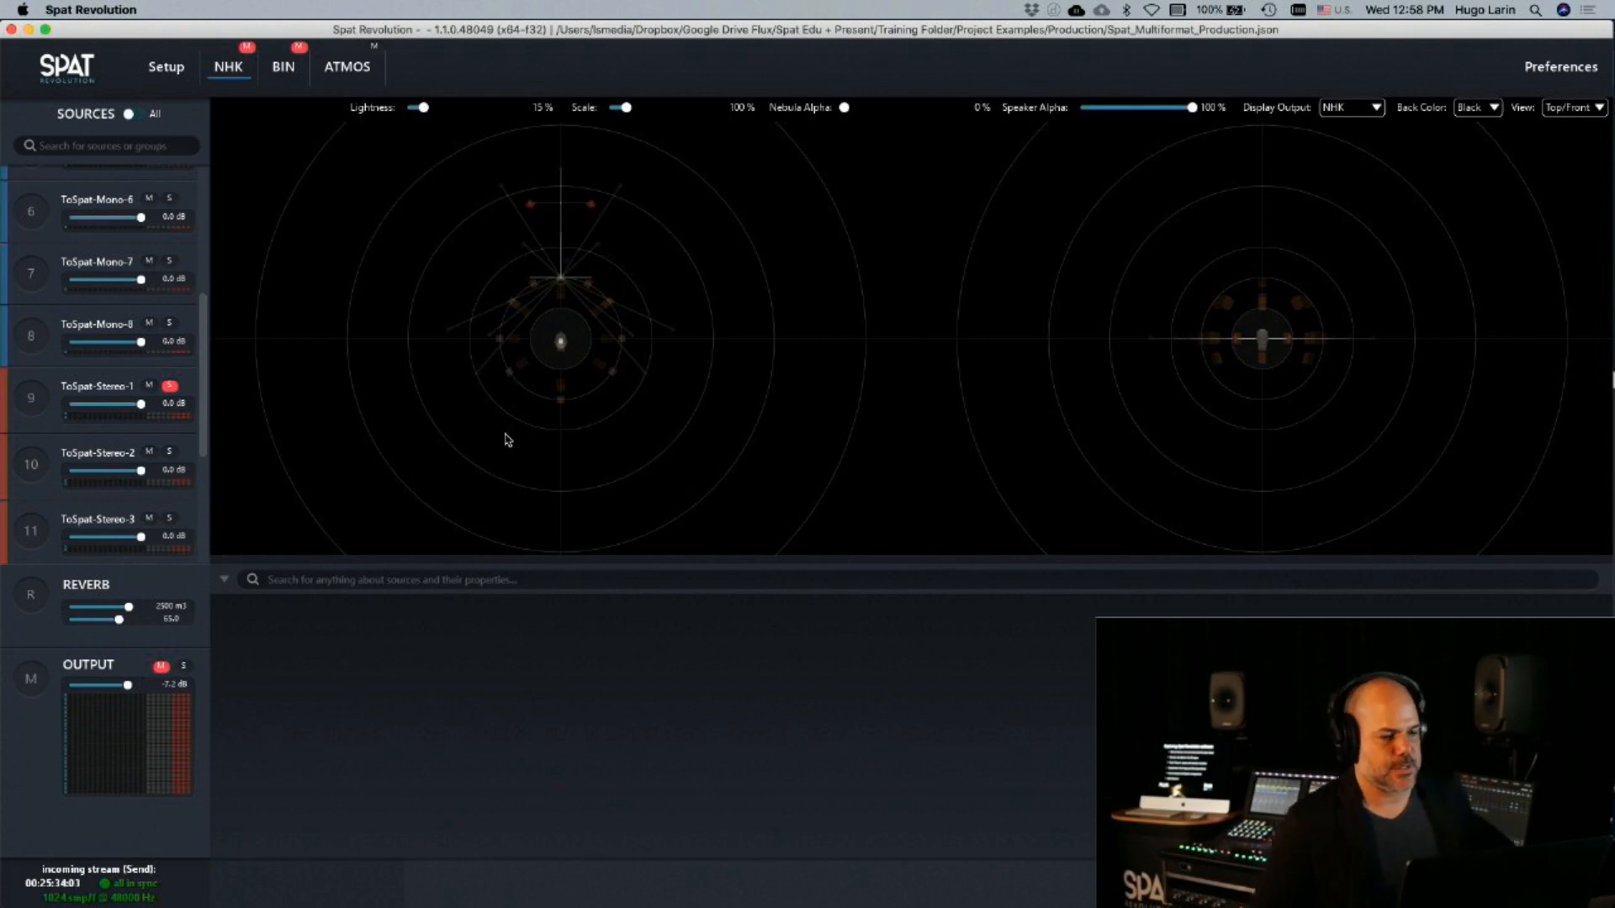
pyautogui.click(153, 78)
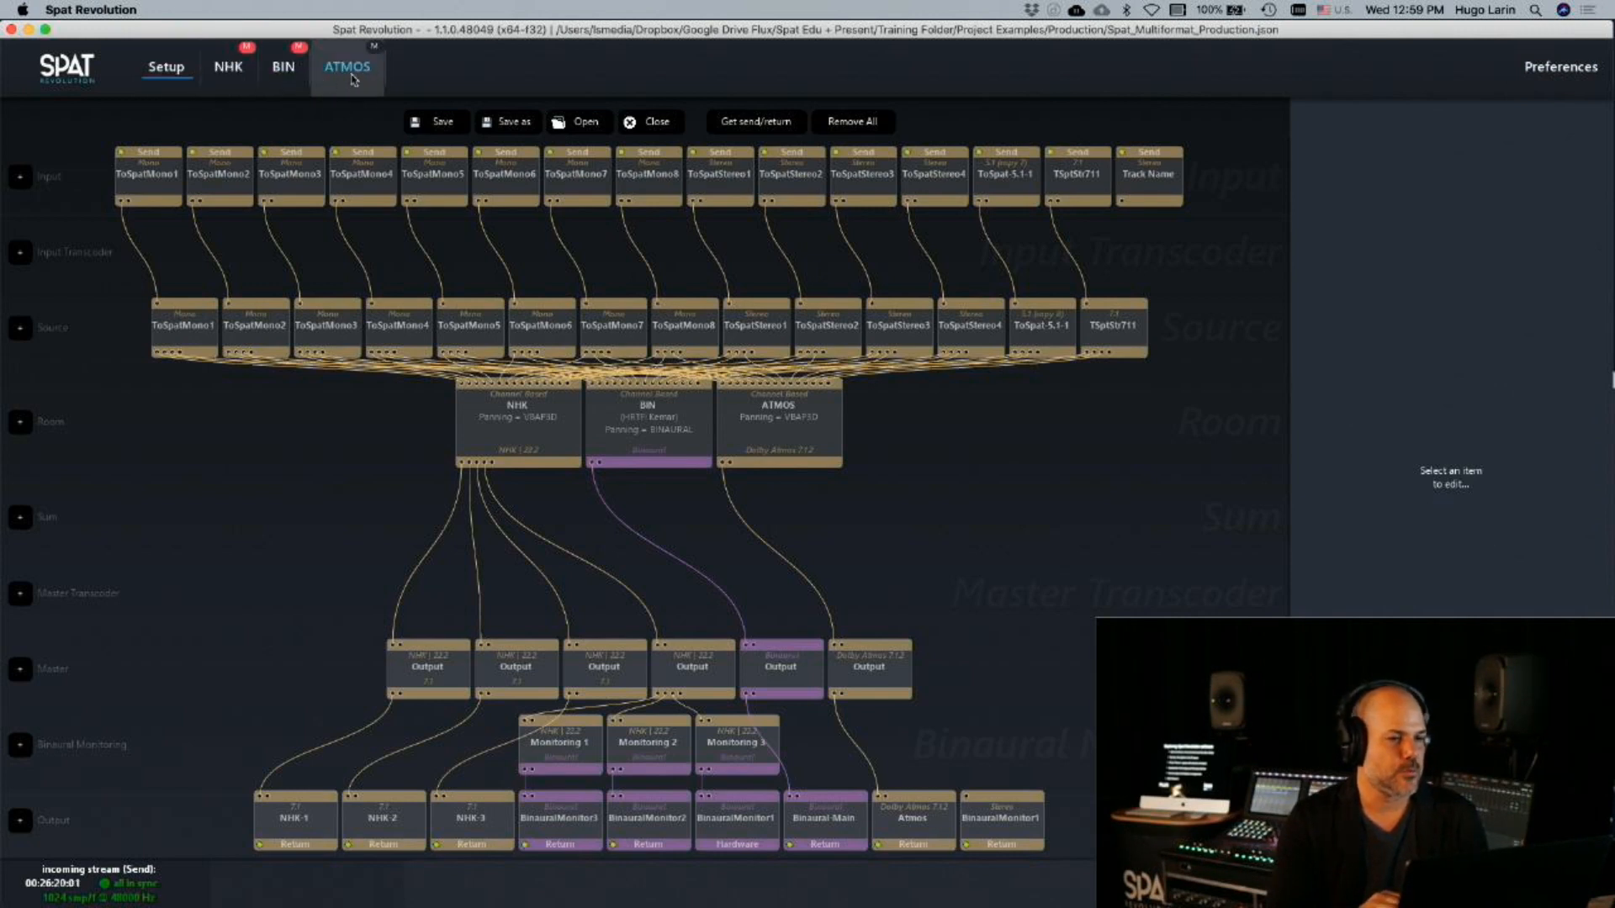
pyautogui.click(375, 47)
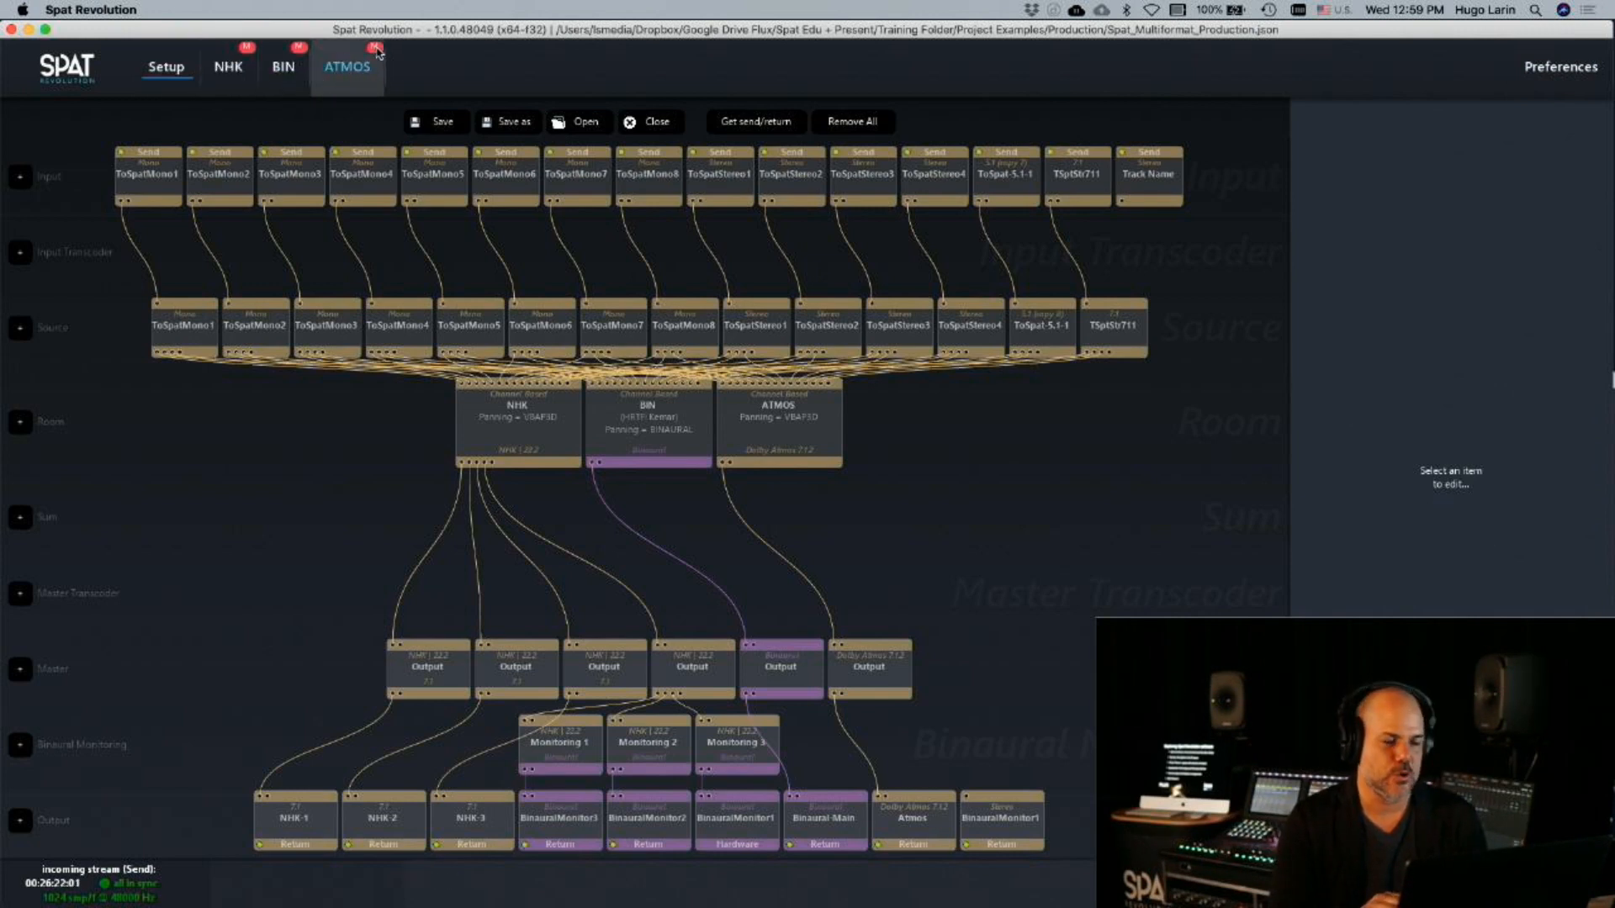
pyautogui.click(343, 78)
pyautogui.click(283, 77)
pyautogui.click(242, 77)
pyautogui.click(172, 74)
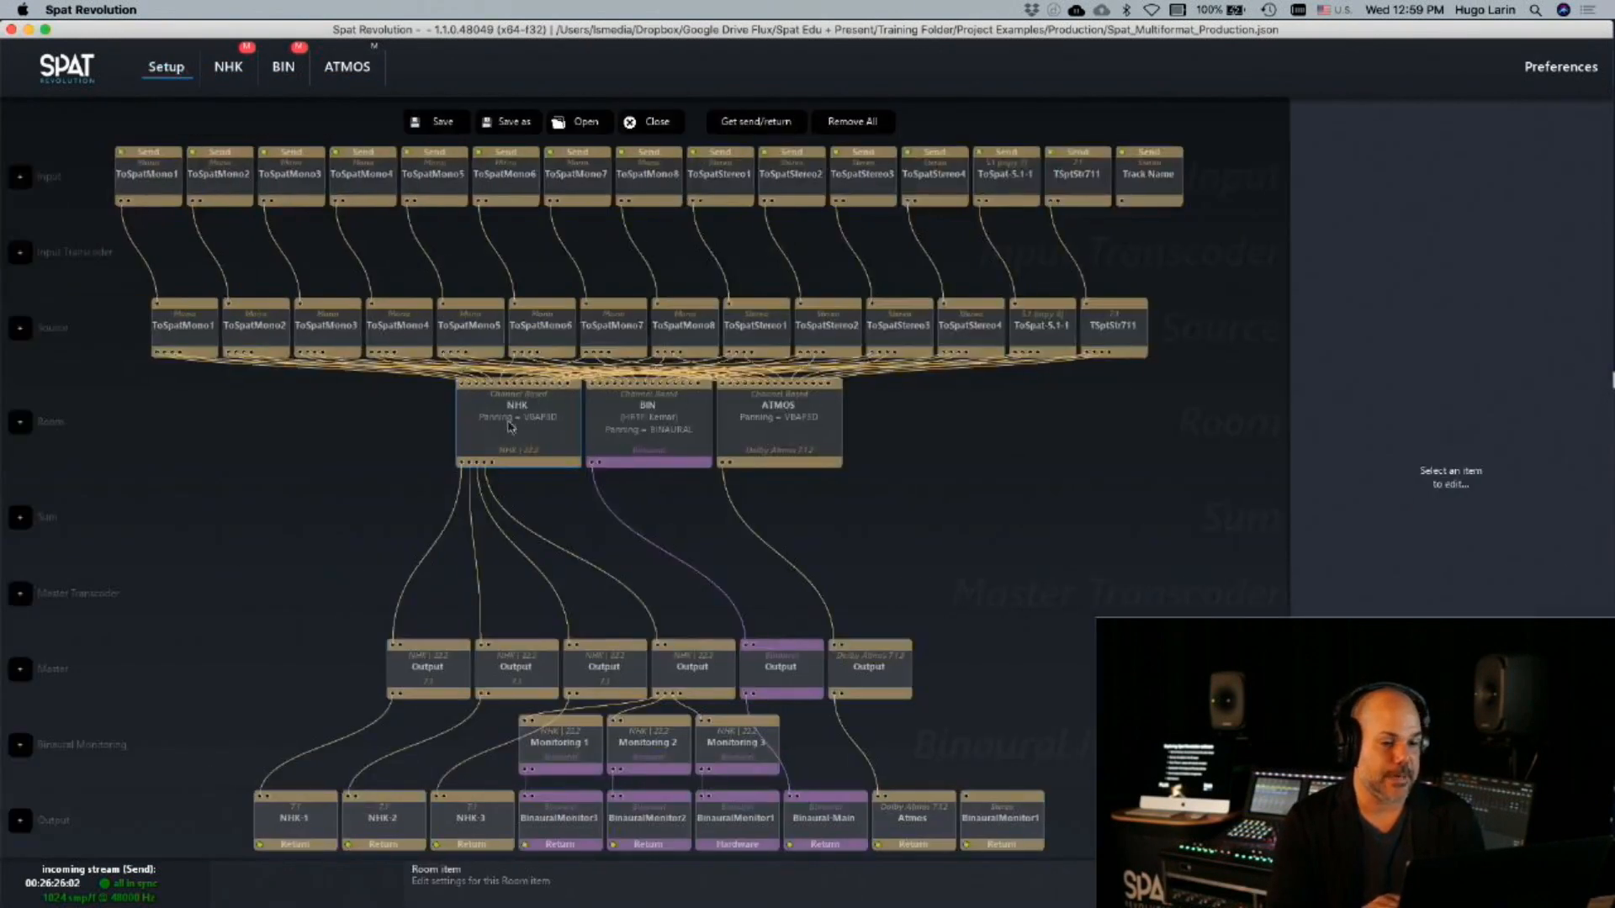
# Open the NHK room, collapse the source properties area and set the room view to Top
pyautogui.doubleClick(504, 417)
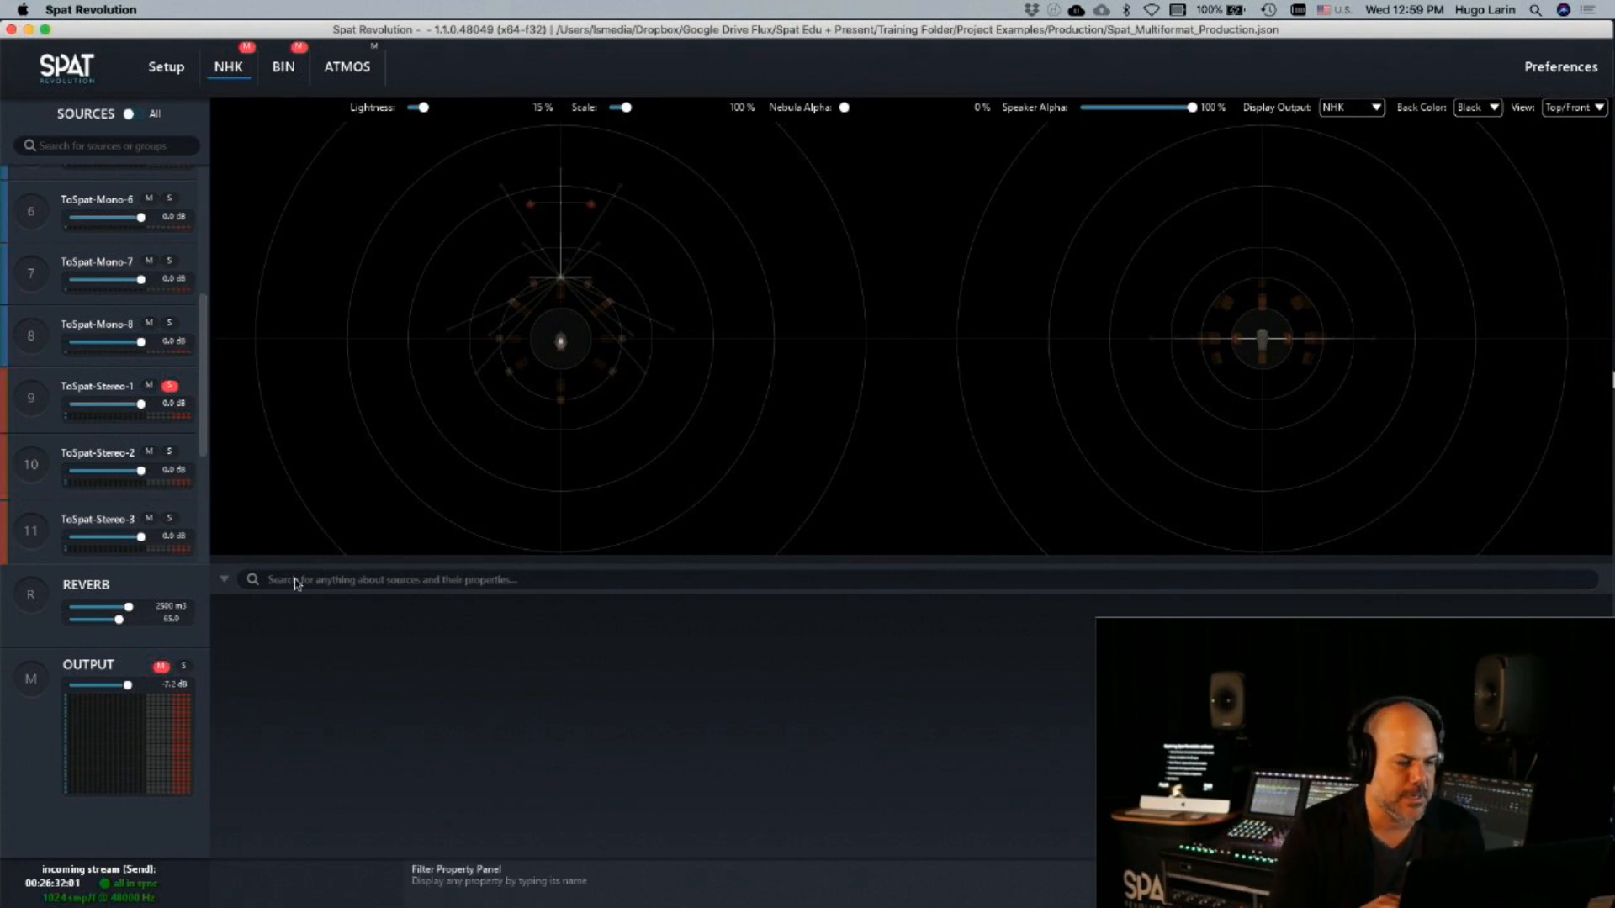
pyautogui.click(222, 579)
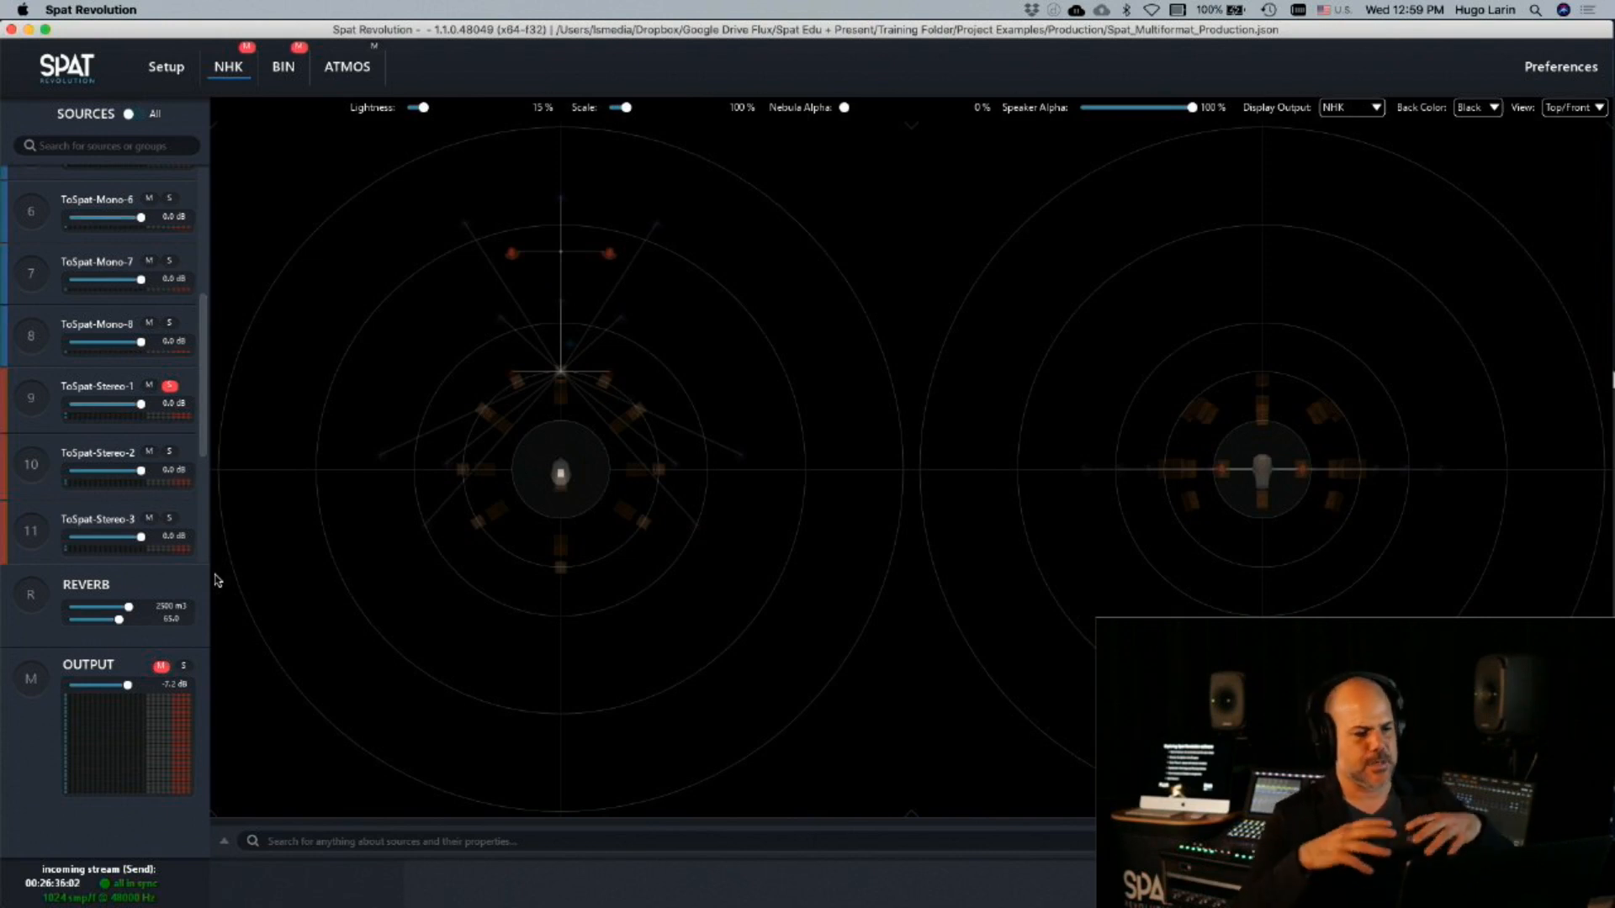
pyautogui.click(1587, 118)
pyautogui.click(1555, 117)
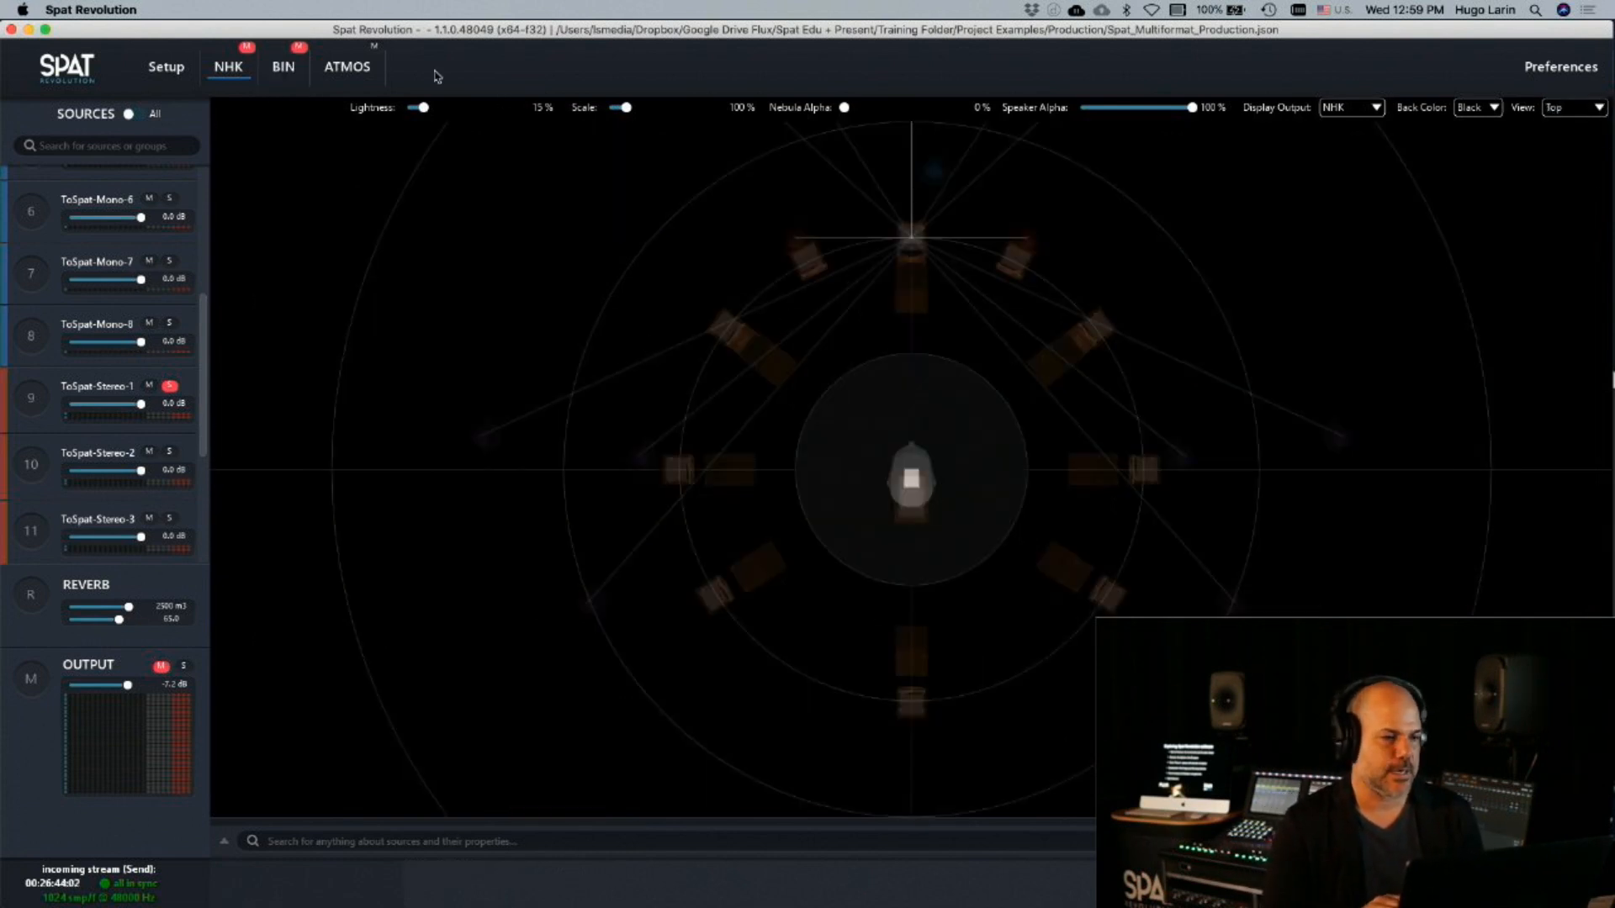
# Unmute the NHK room and examine its speaker arrangement around the listener in perspective
pyautogui.click(246, 47)
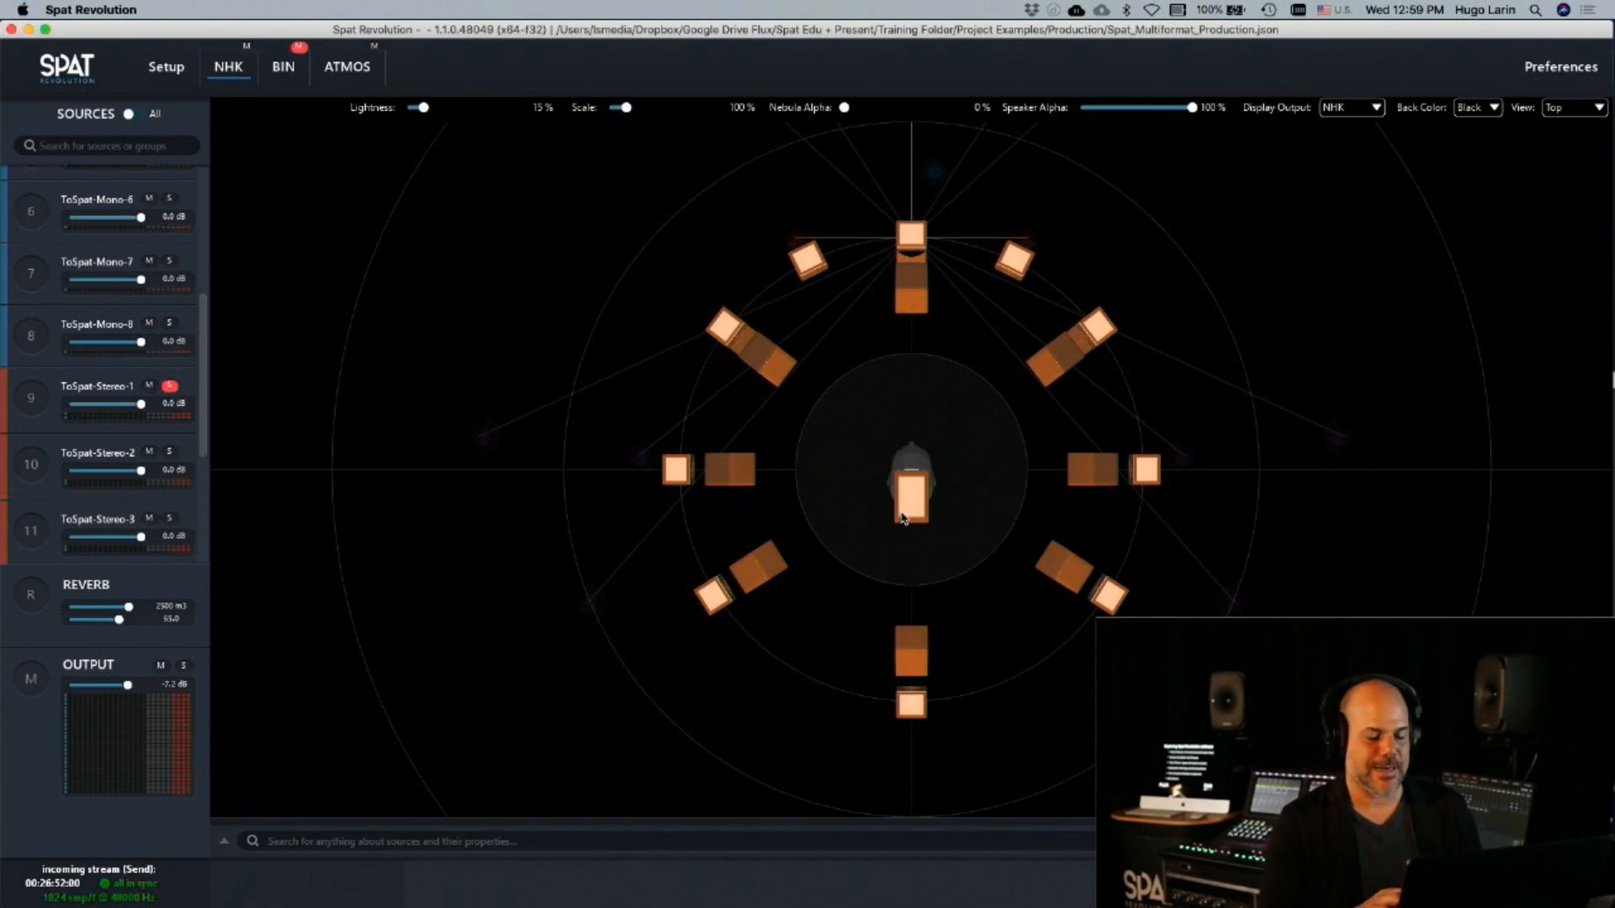
pyautogui.scroll(-10, 1065, 506)
pyautogui.scroll(7, 1064, 506)
pyautogui.scroll(-3, 1065, 506)
pyautogui.scroll(8, 1065, 506)
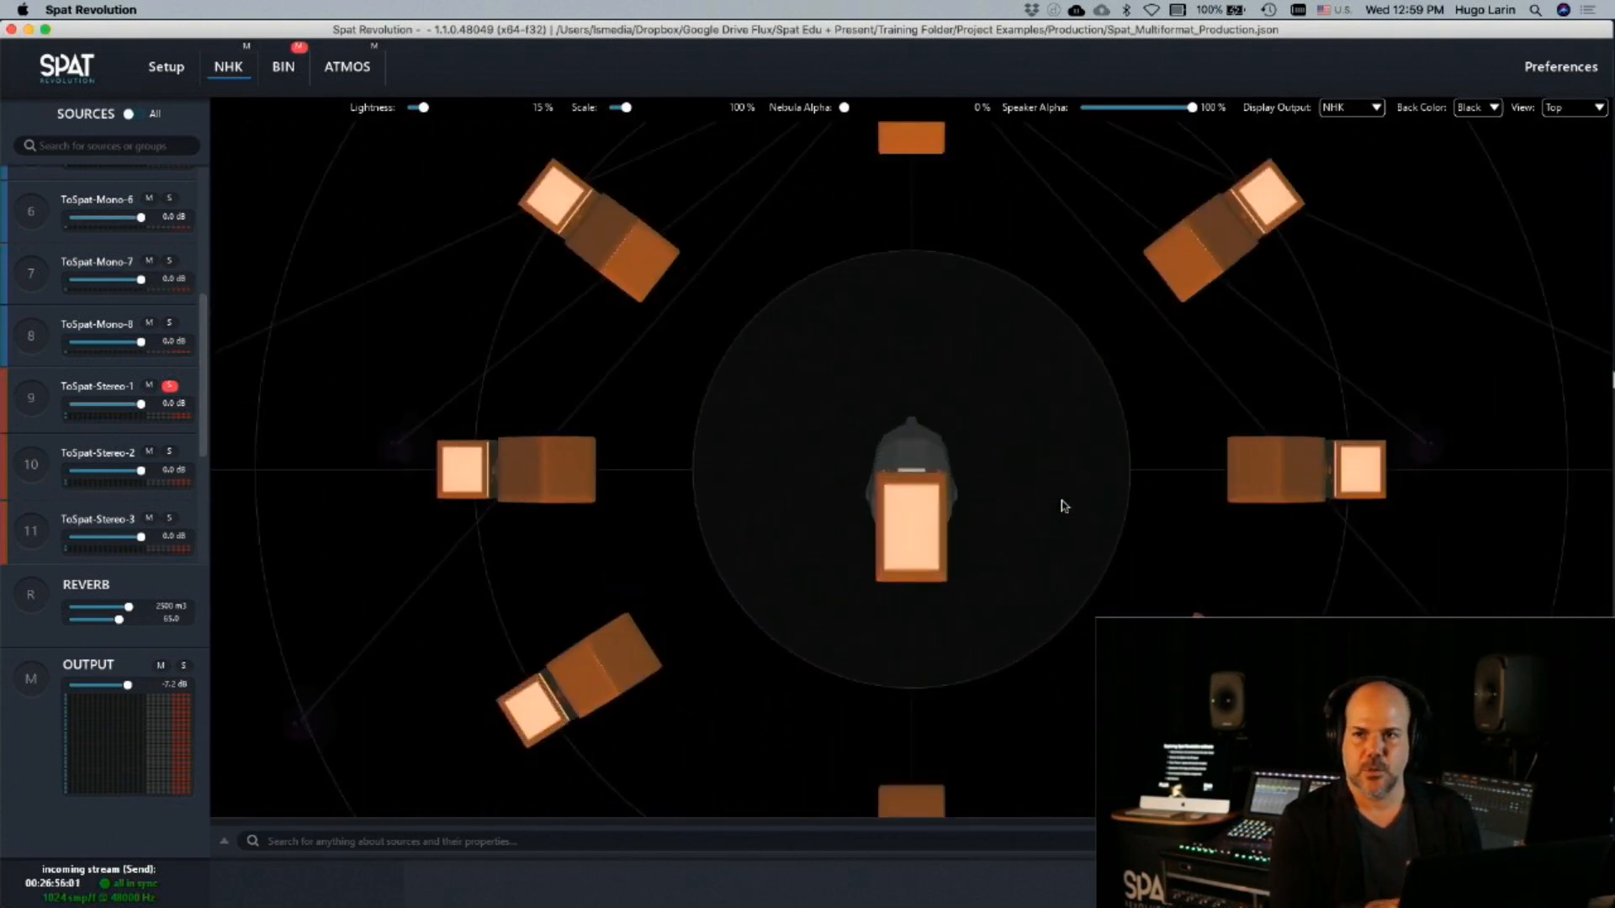
pyautogui.scroll(-4, 1063, 506)
pyautogui.scroll(3, 1063, 506)
pyautogui.scroll(-5, 1063, 506)
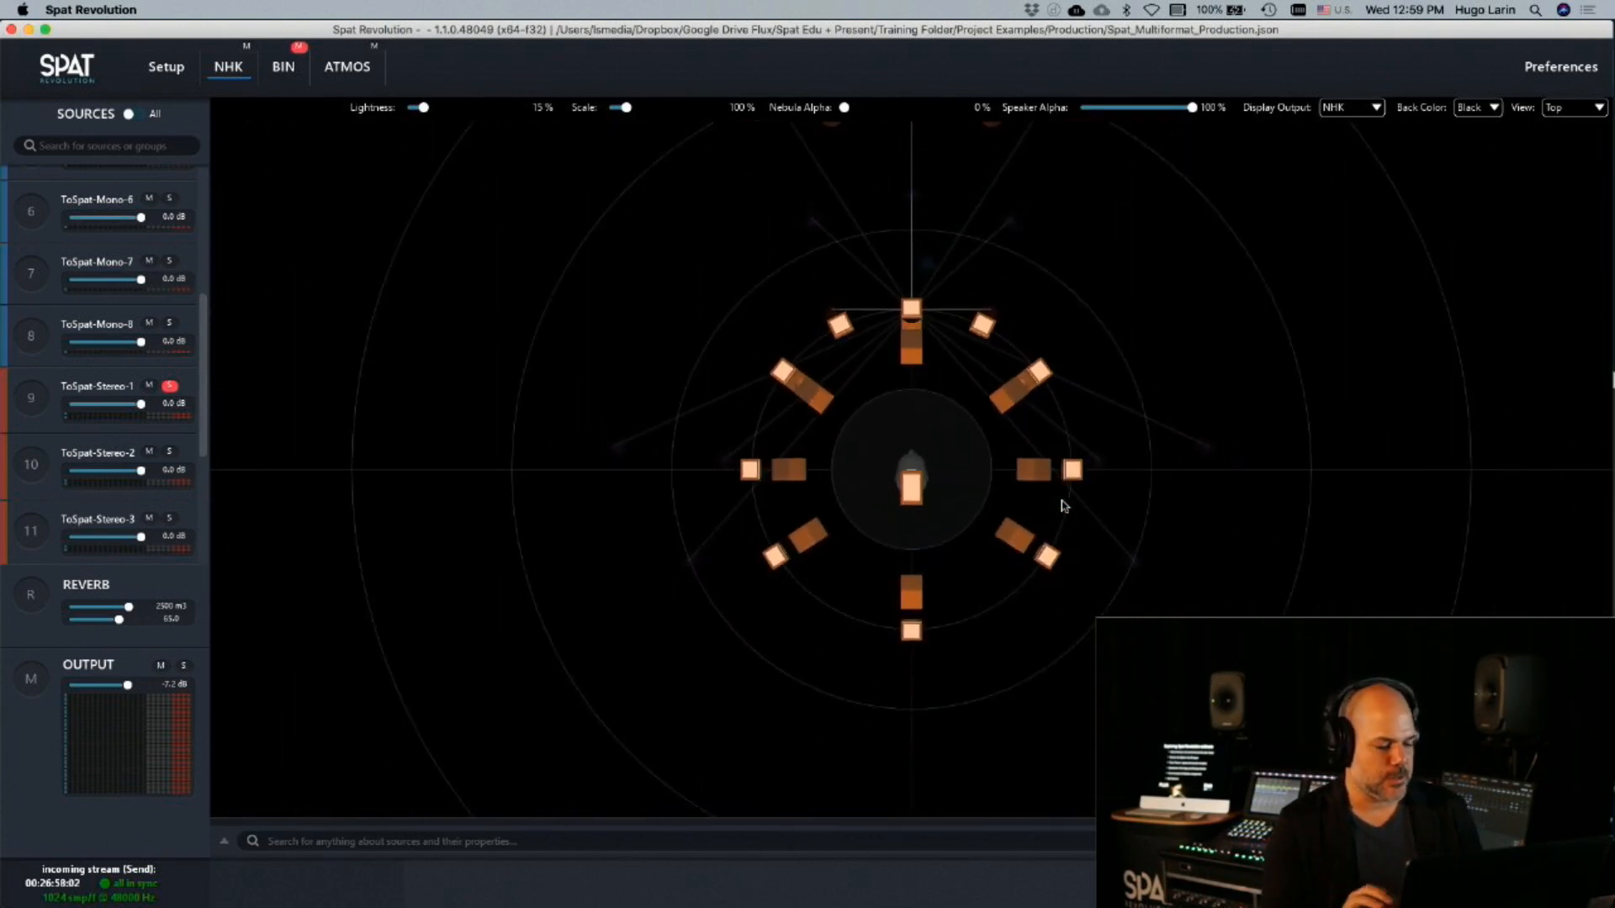
pyautogui.moveTo(1065, 507); pyautogui.dragTo(983, 208)
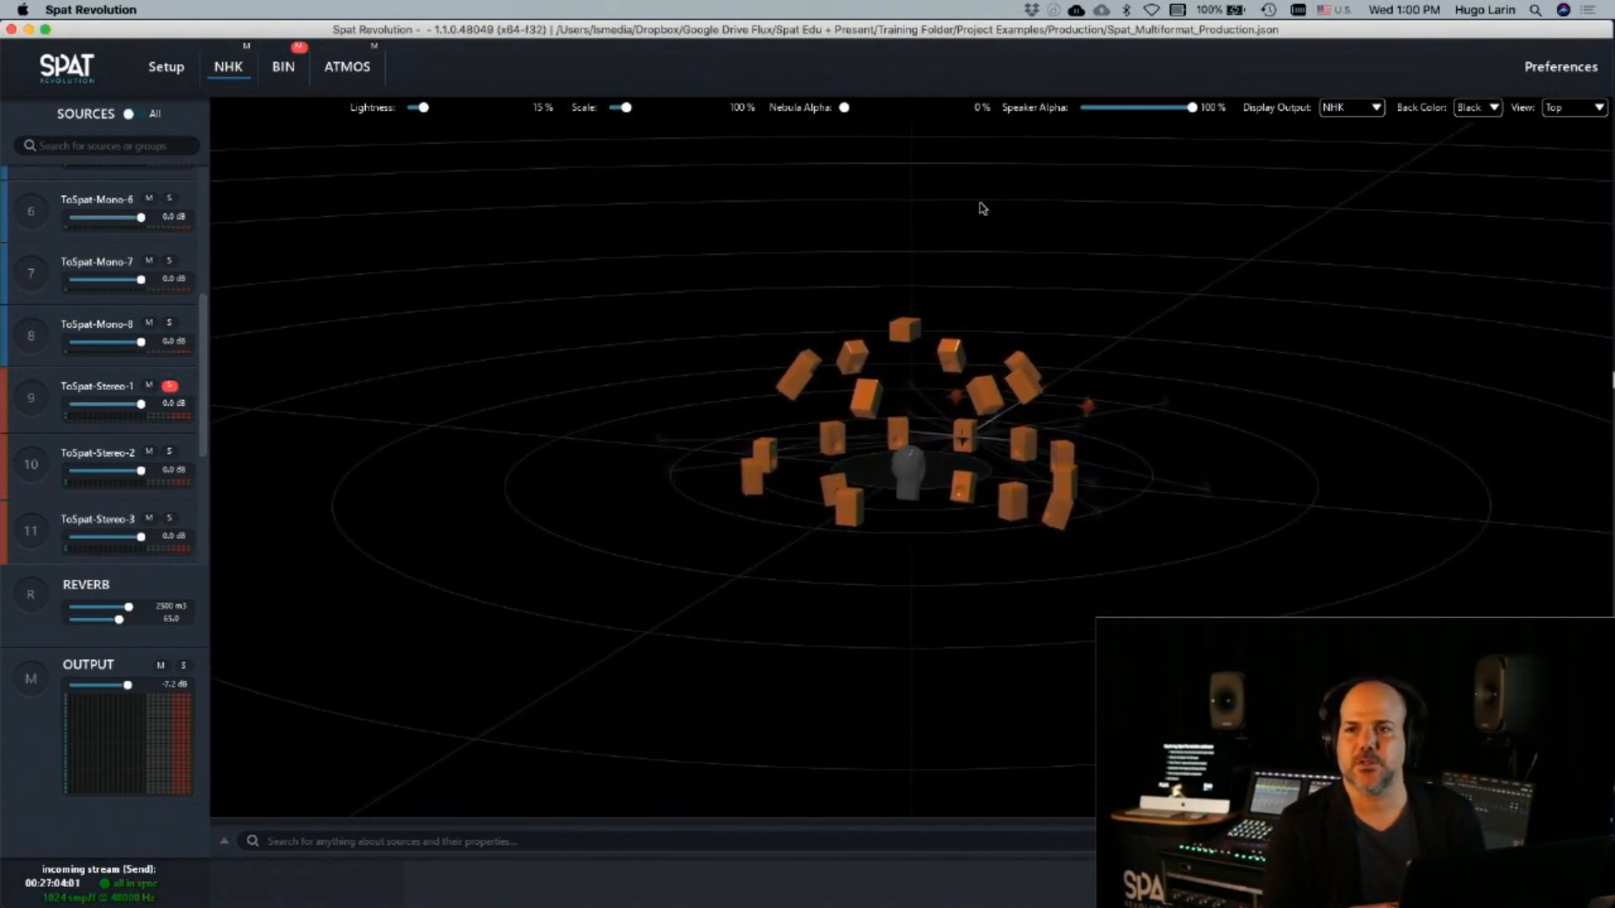
# Open the ATMOS room, set its view to Top/Front and examine the speaker arrangement from several angles
pyautogui.click(348, 66)
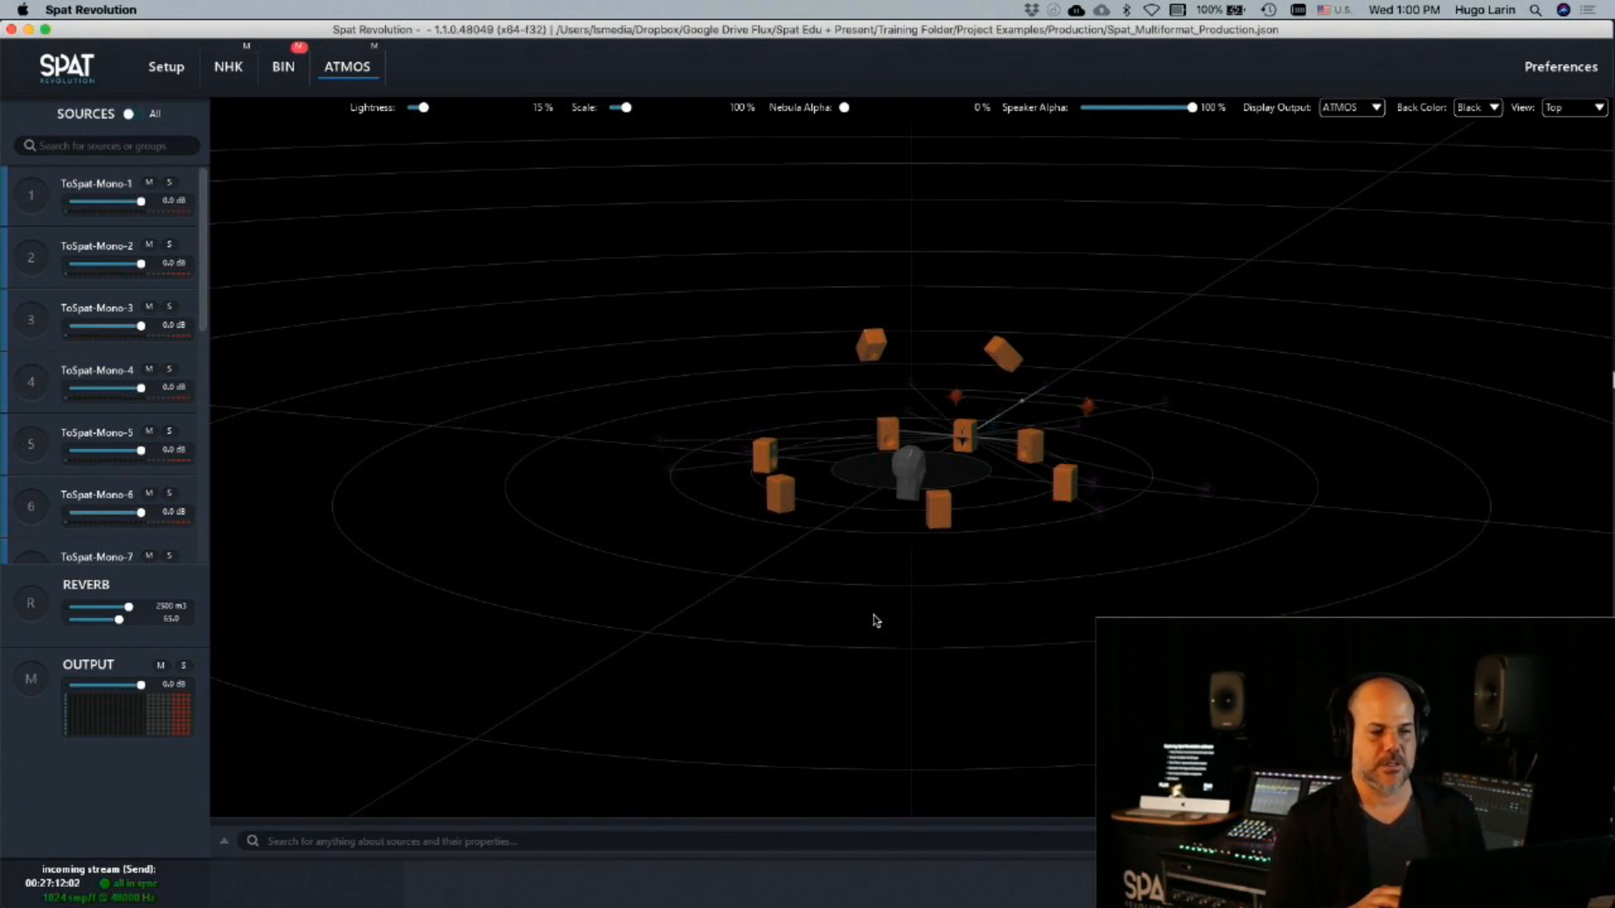
pyautogui.click(1574, 108)
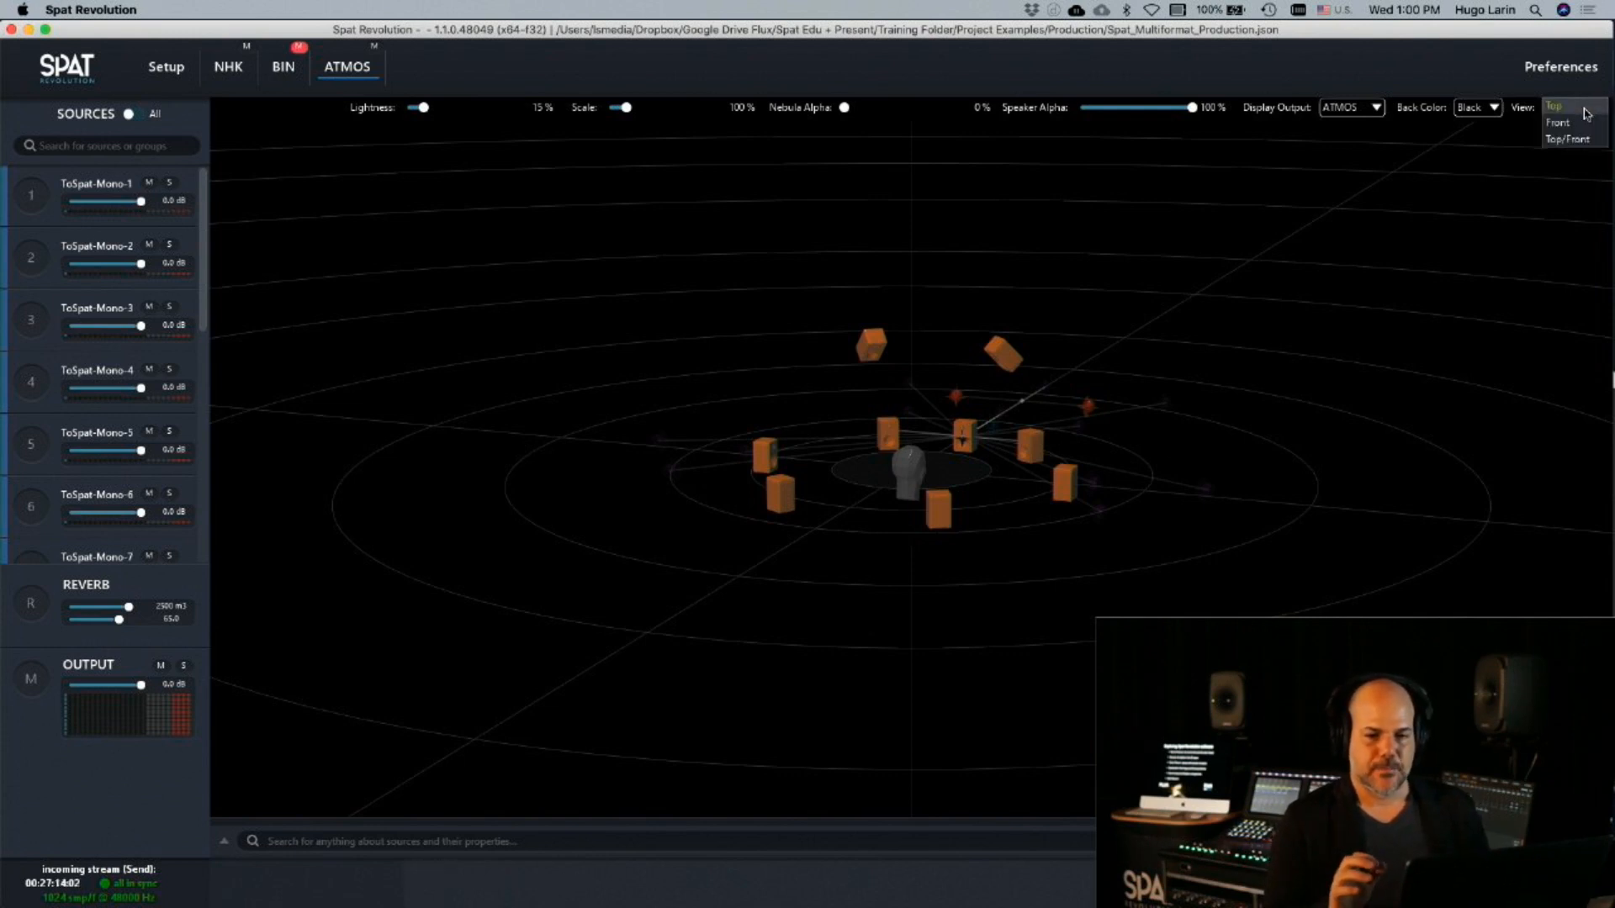
pyautogui.click(1587, 135)
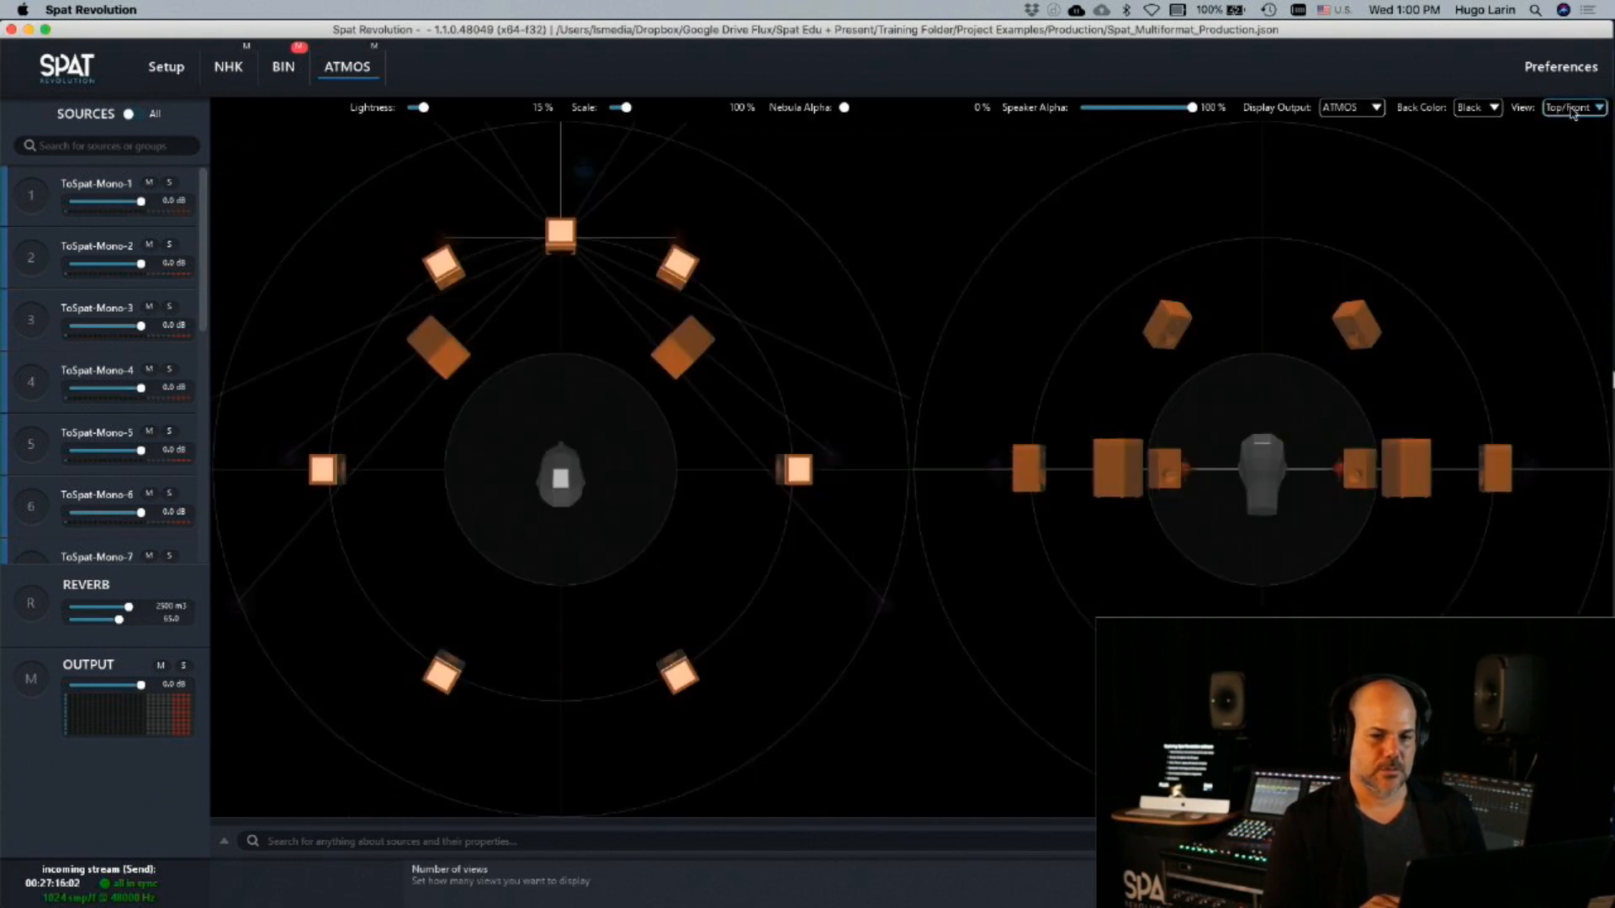
pyautogui.scroll(-5, 1249, 564)
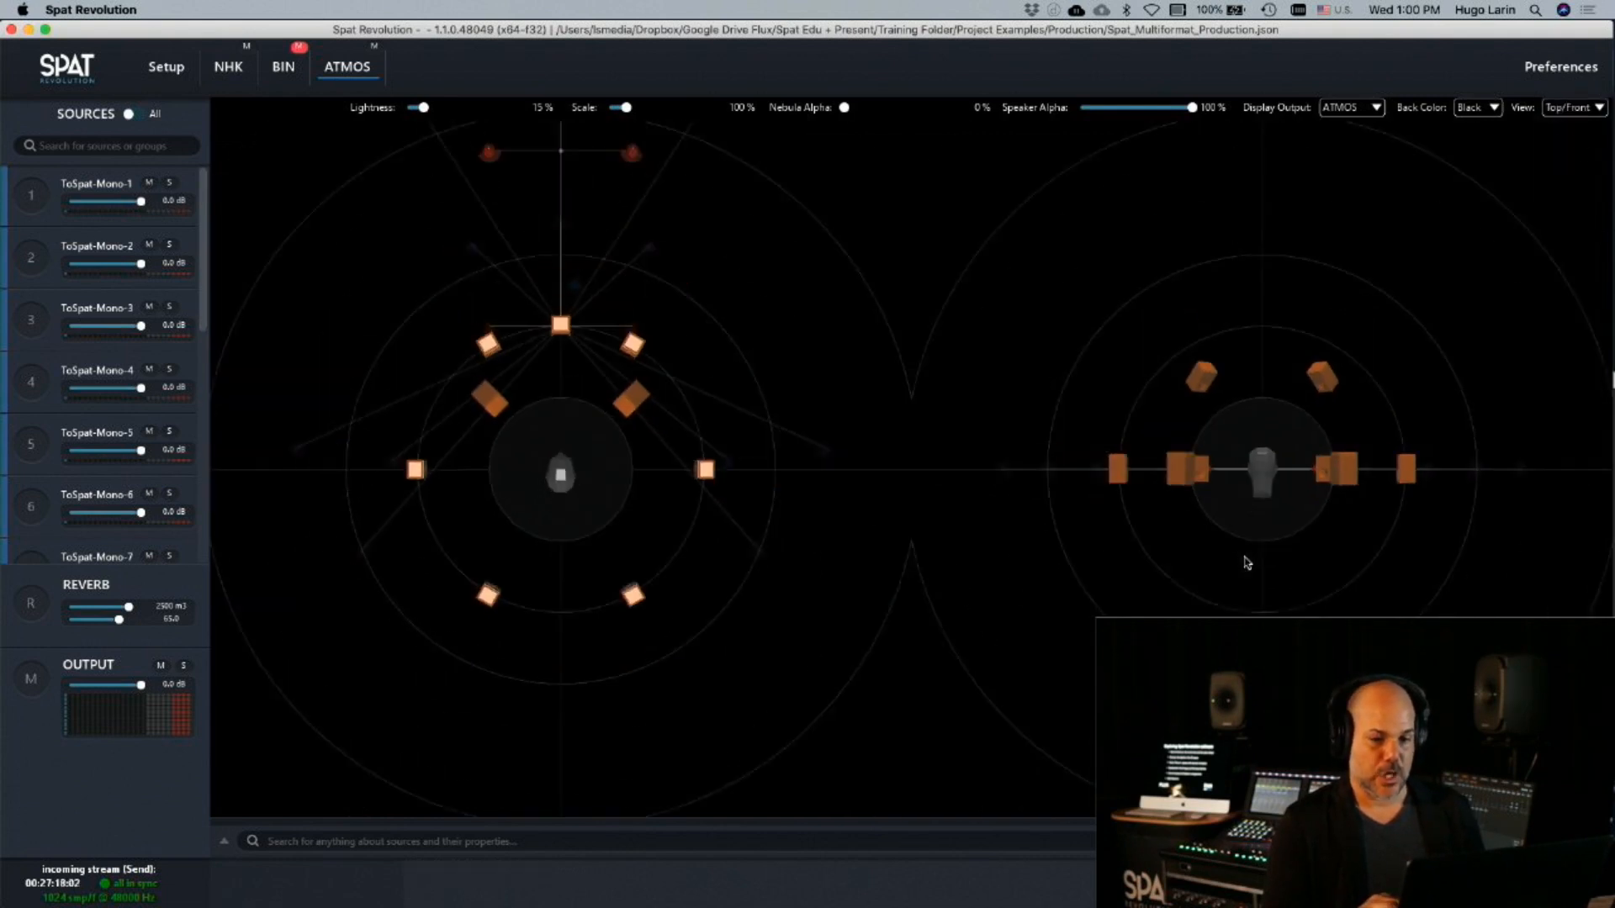
pyautogui.moveTo(1258, 546); pyautogui.dragTo(1291, 568)
pyautogui.moveTo(512, 525); pyautogui.dragTo(558, 379)
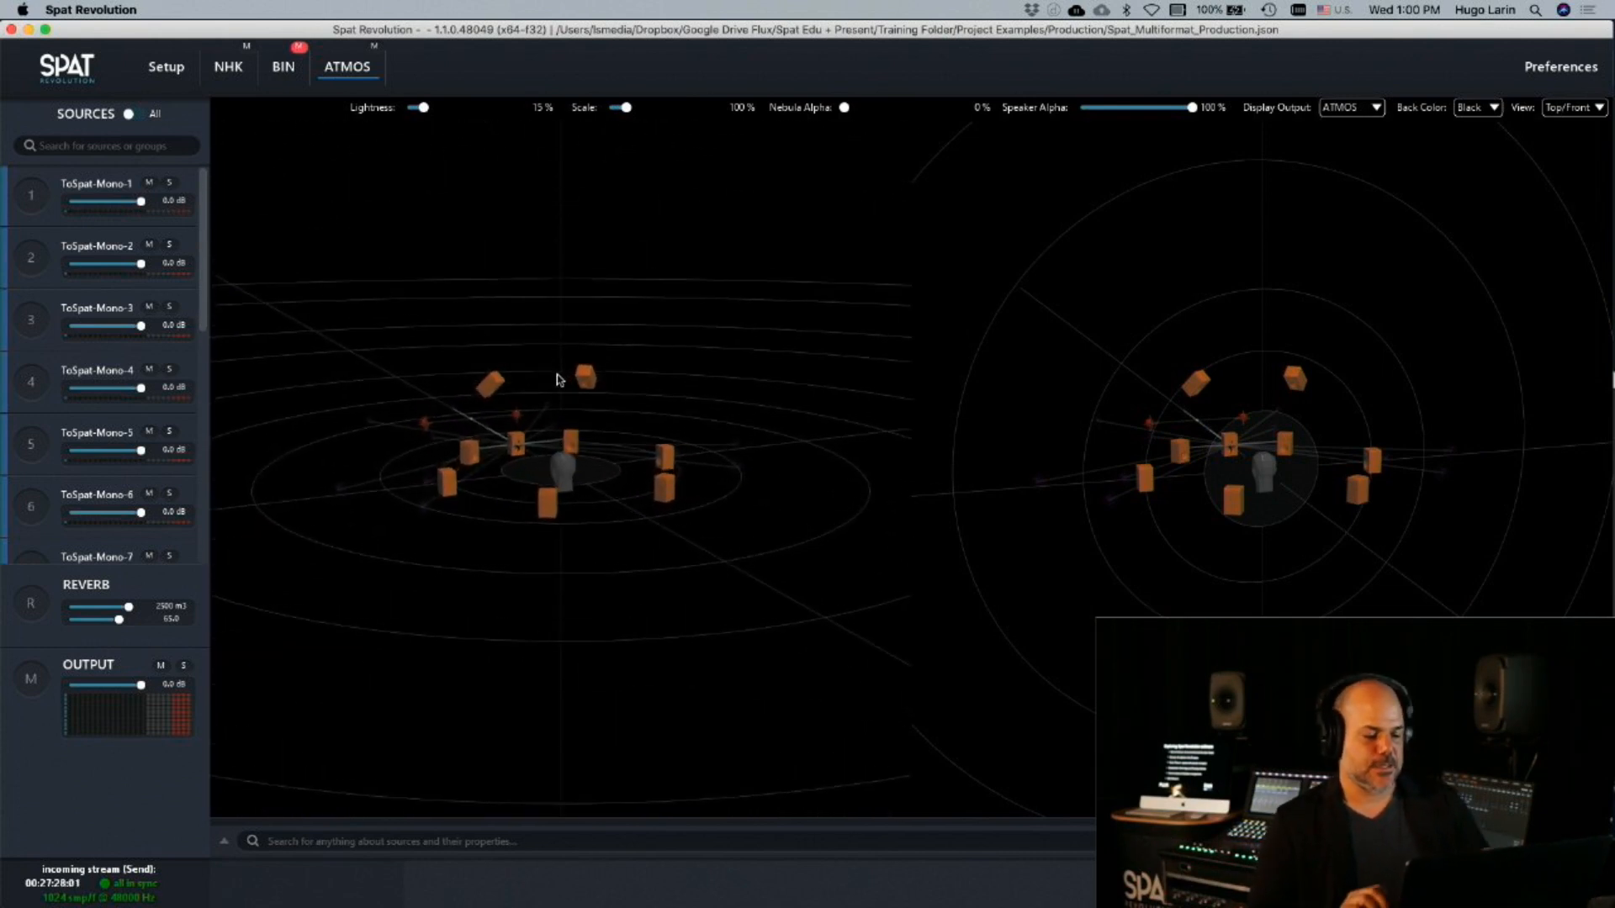
# Return to Spat Revolution's setup graph, and quit Pro Tools without saving the session changes
pyautogui.press('super+Tab')
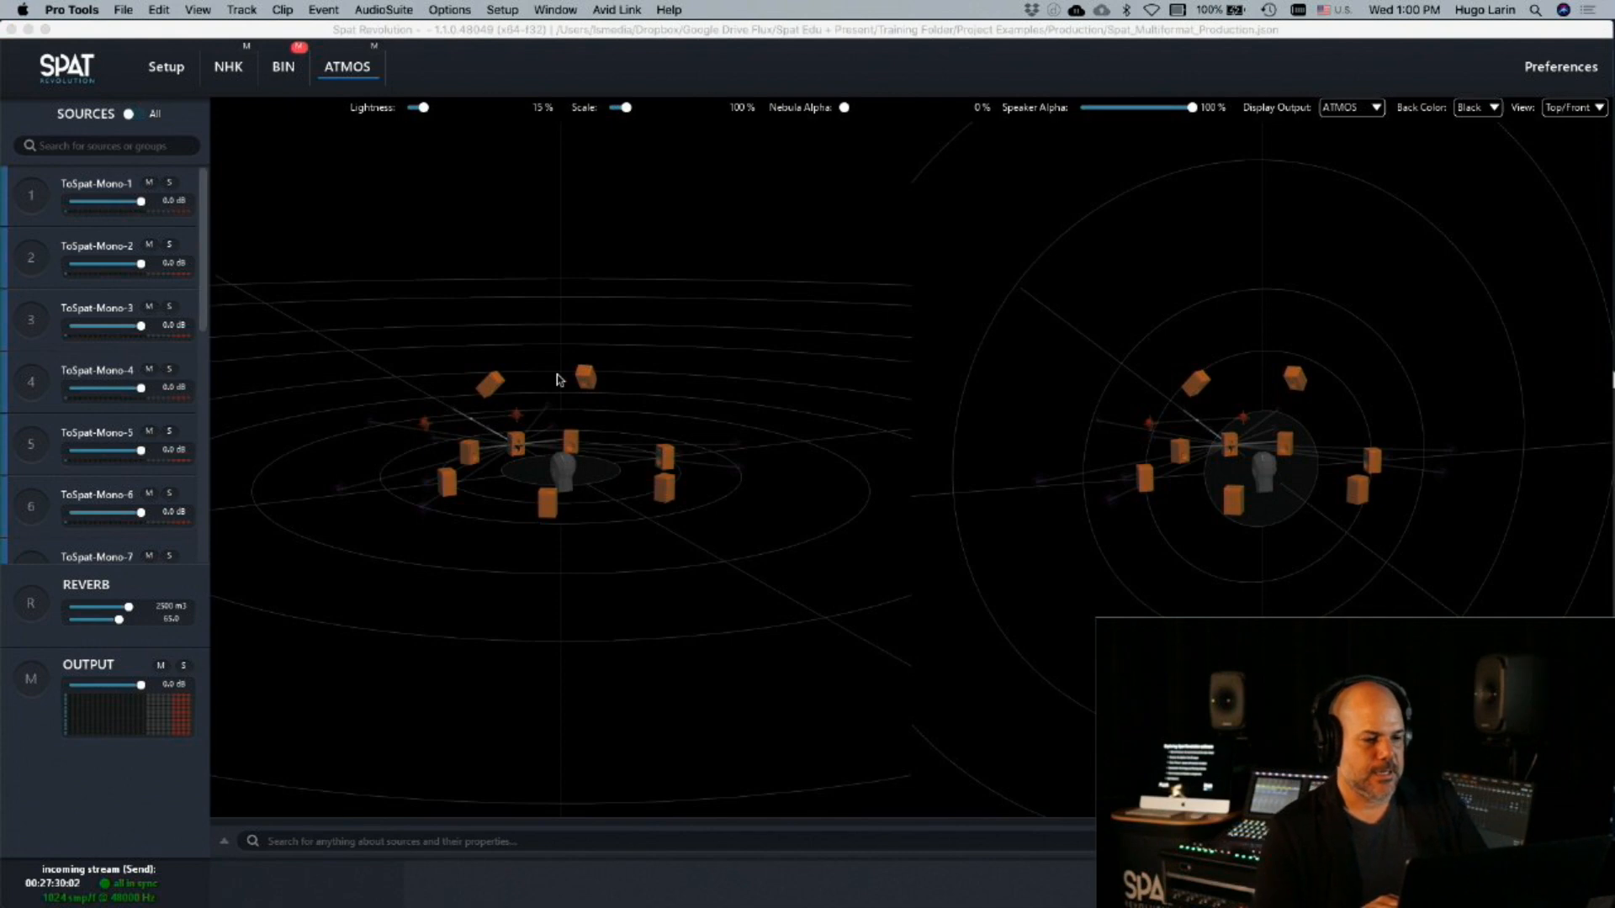
pyautogui.press('super+Tab')
pyautogui.press('super+Tab')
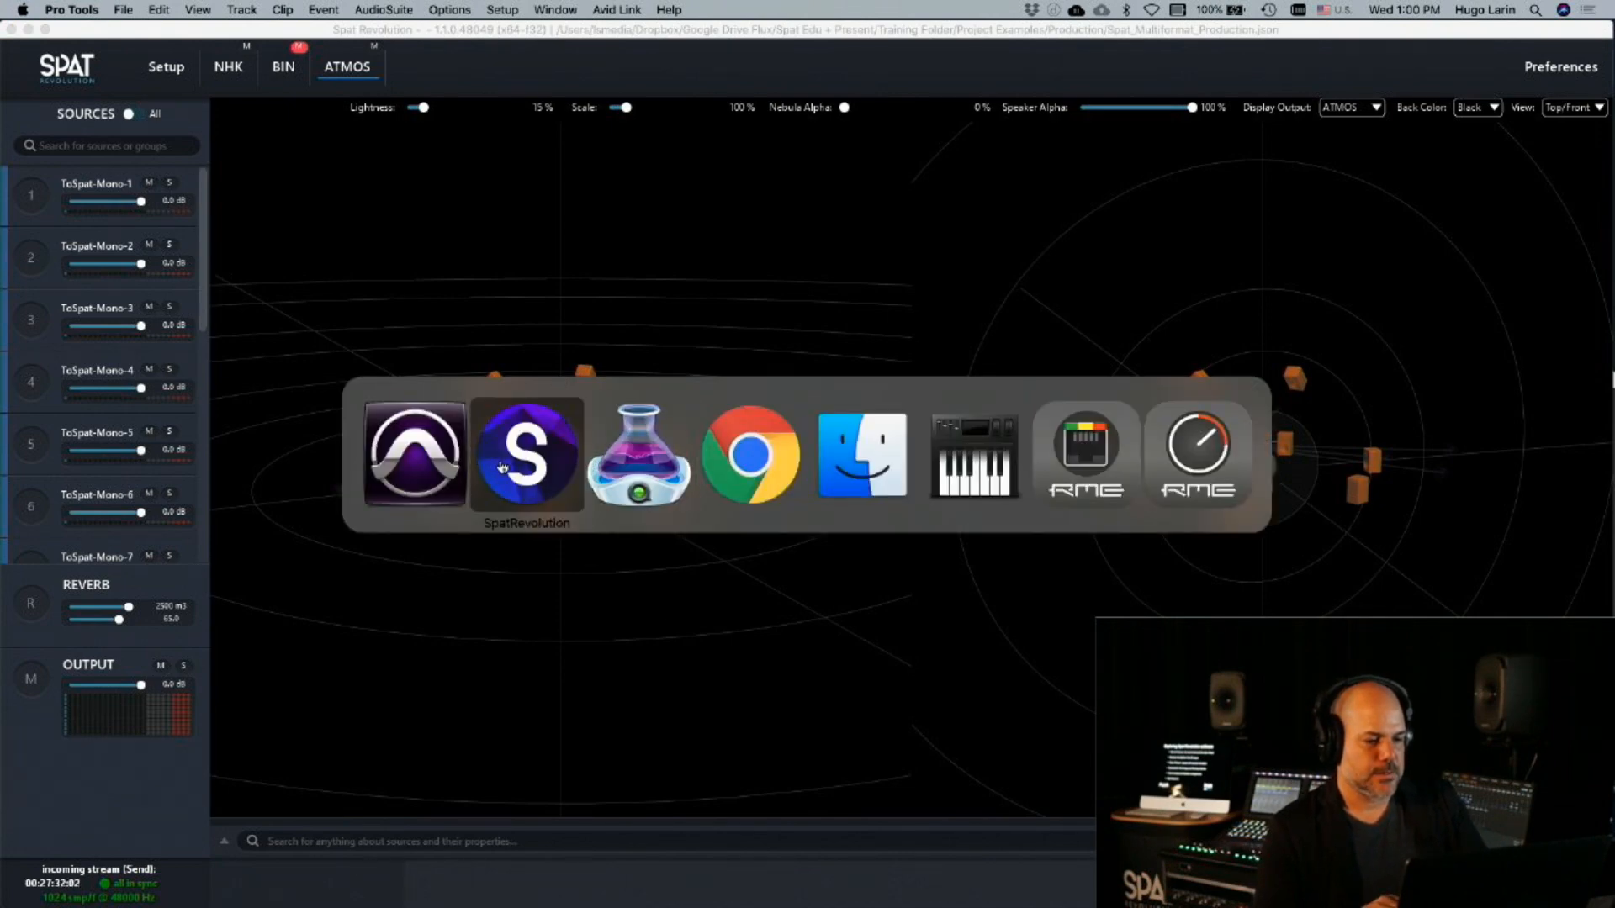
pyautogui.click(162, 66)
pyautogui.moveTo(829, 903)
pyautogui.click(1040, 871)
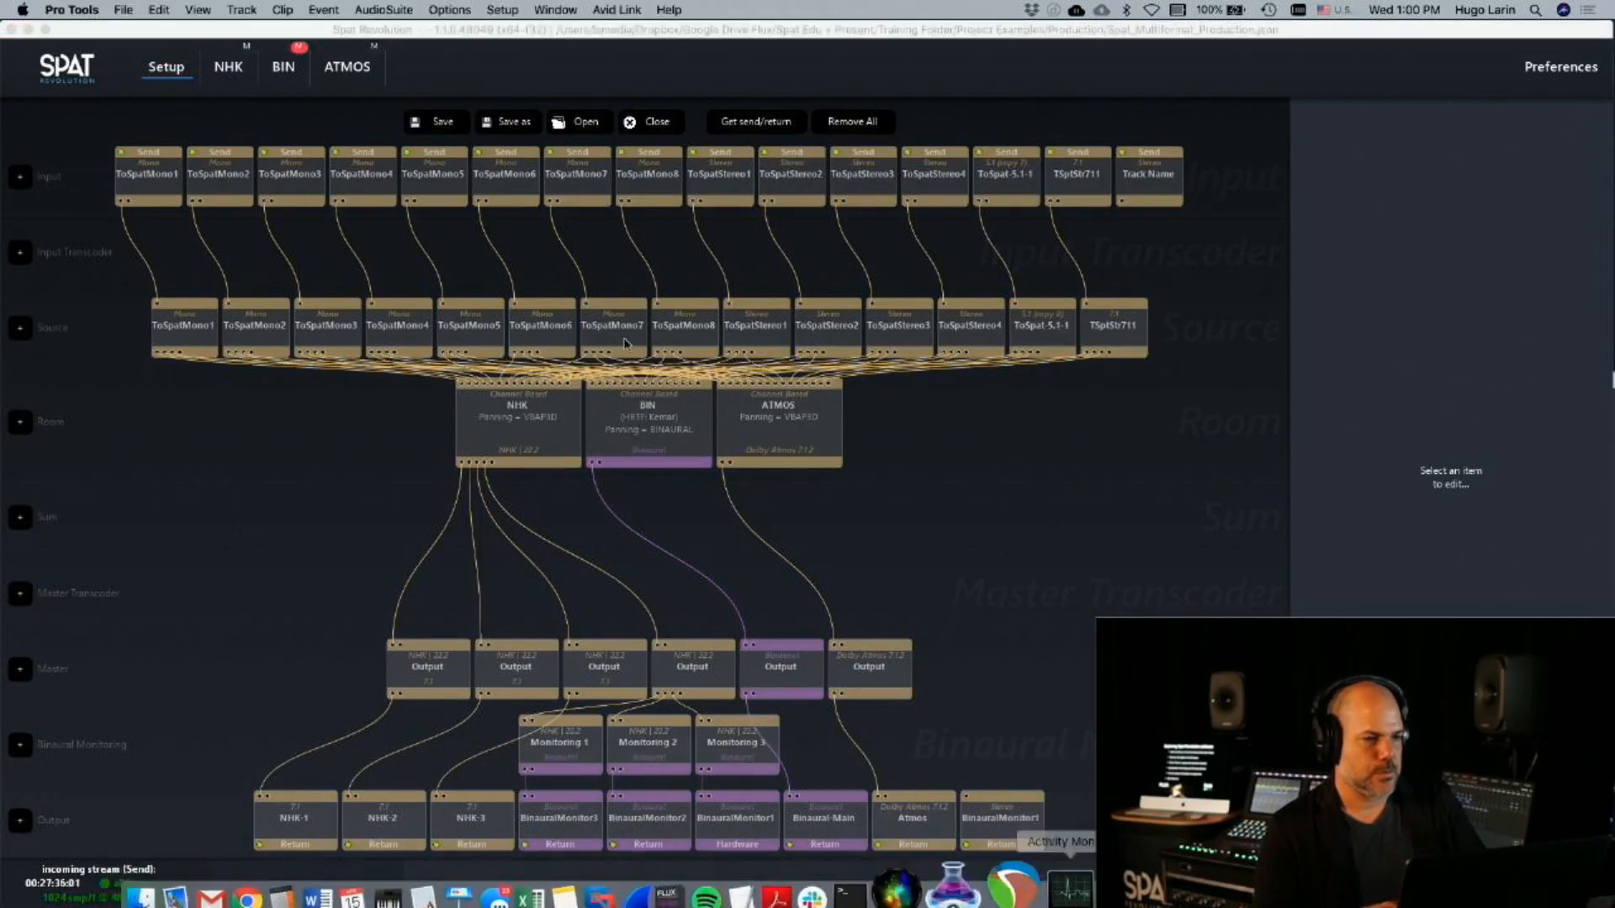
pyautogui.click(89, 10)
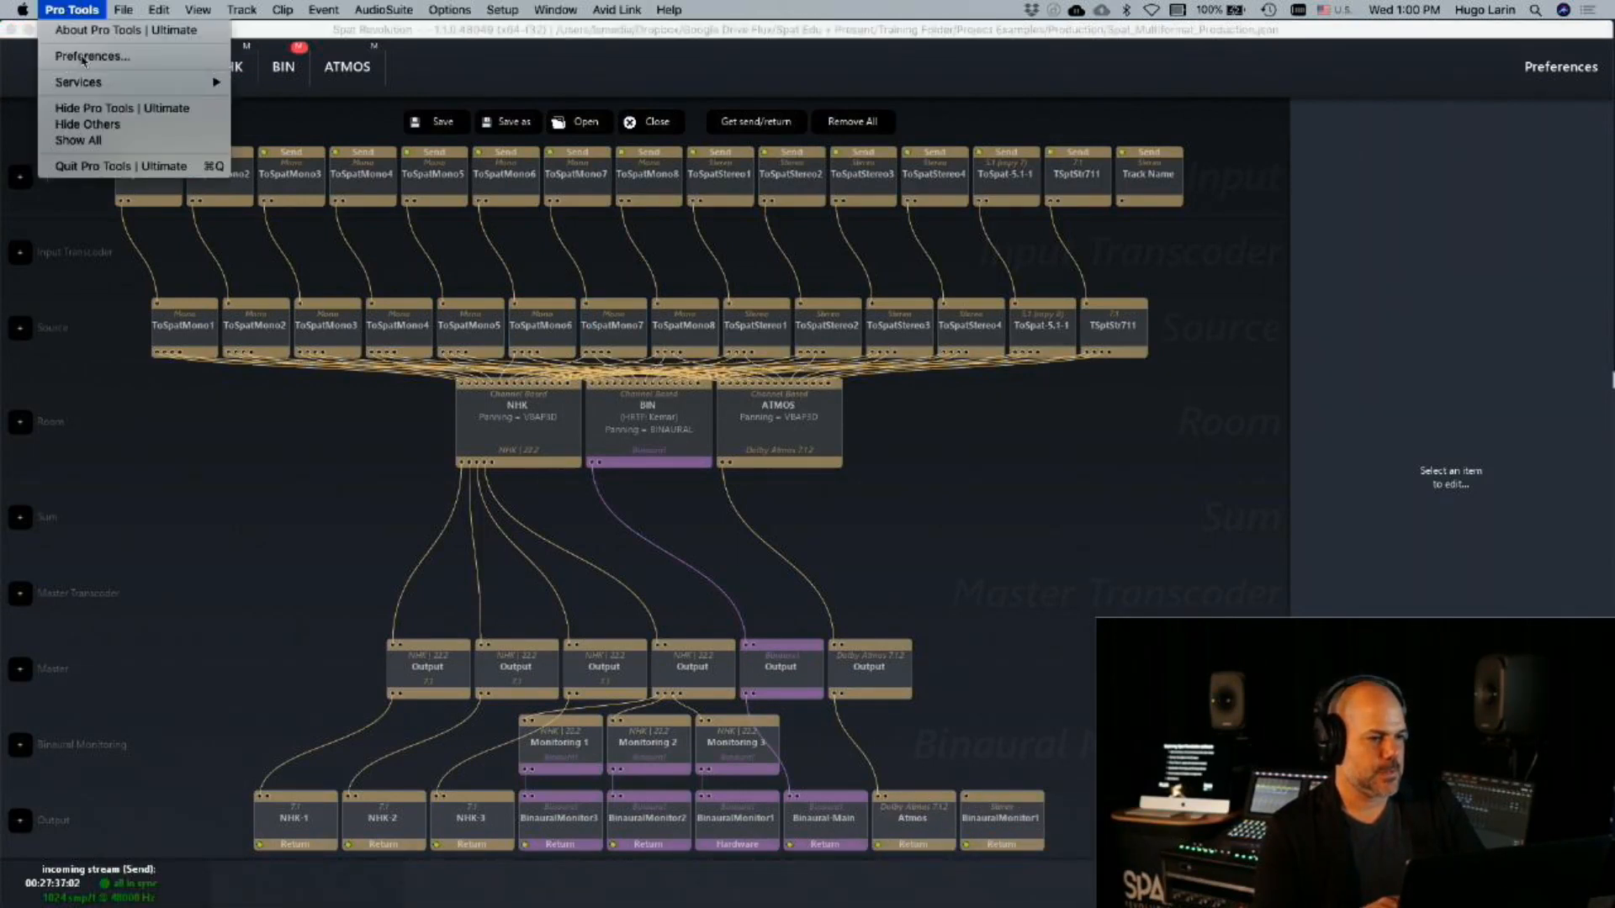
pyautogui.click(106, 166)
pyautogui.click(822, 389)
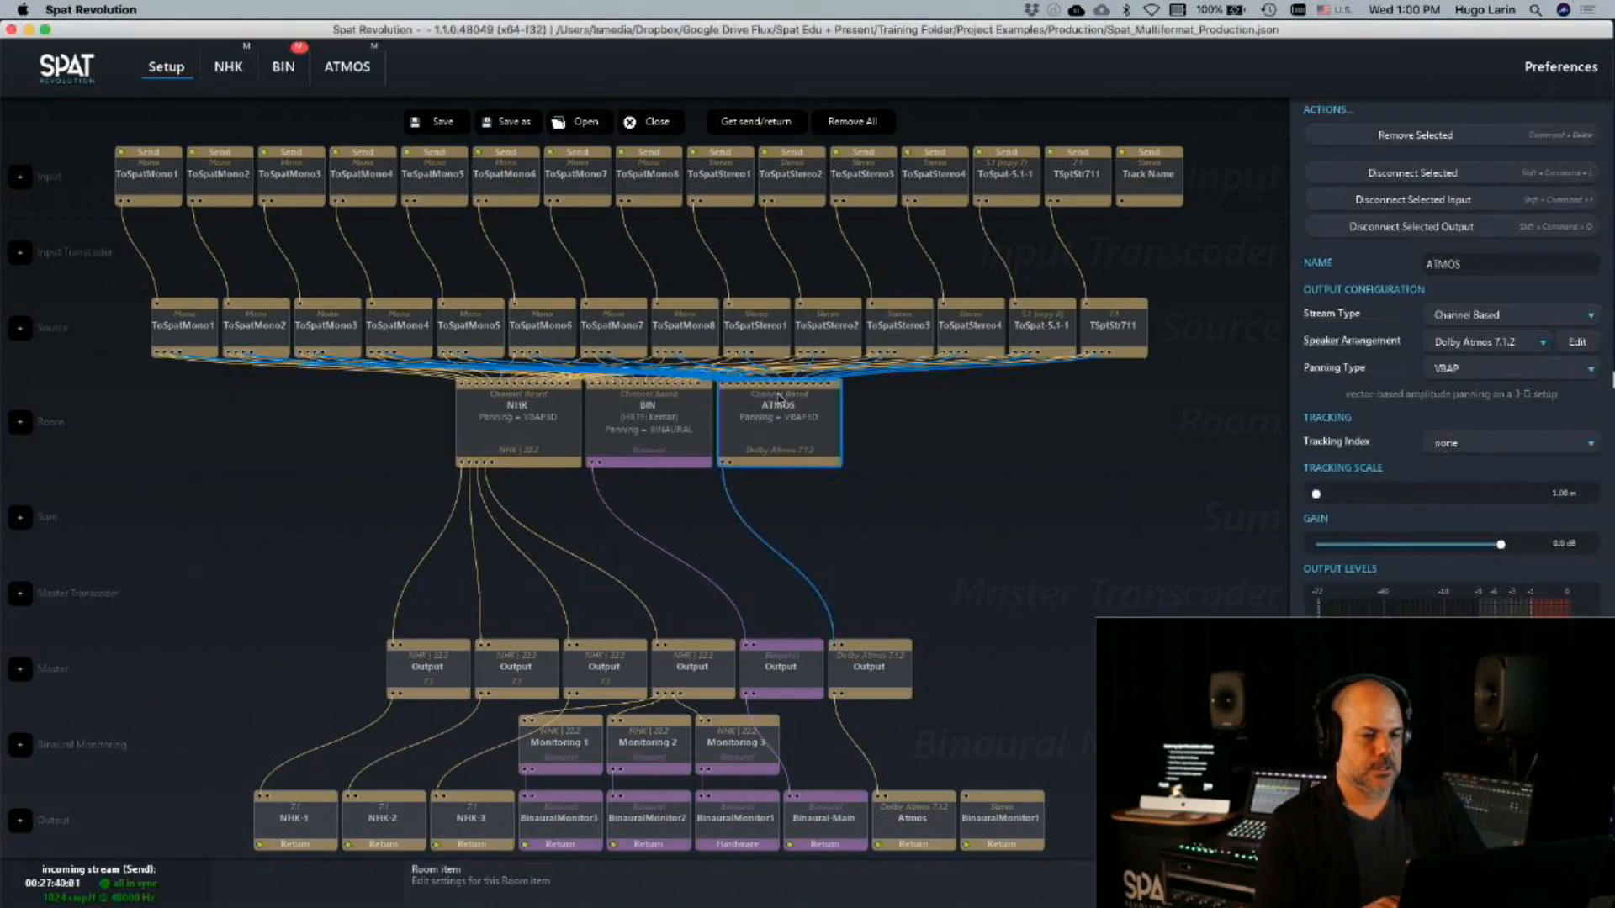
pyautogui.press('super+Tab')
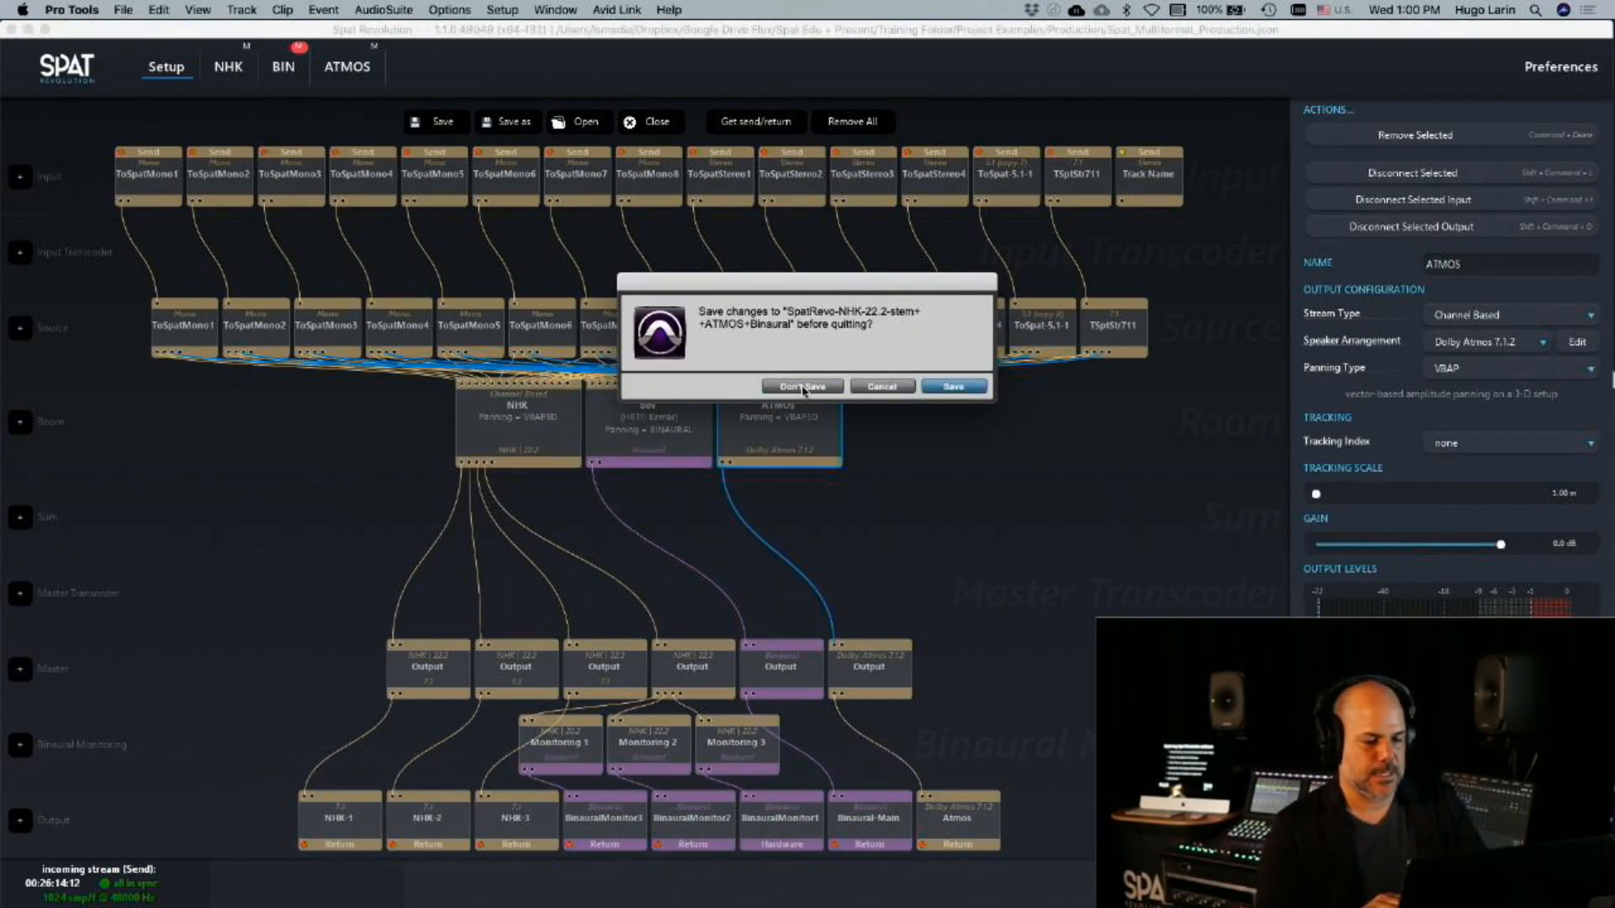
pyautogui.click(802, 387)
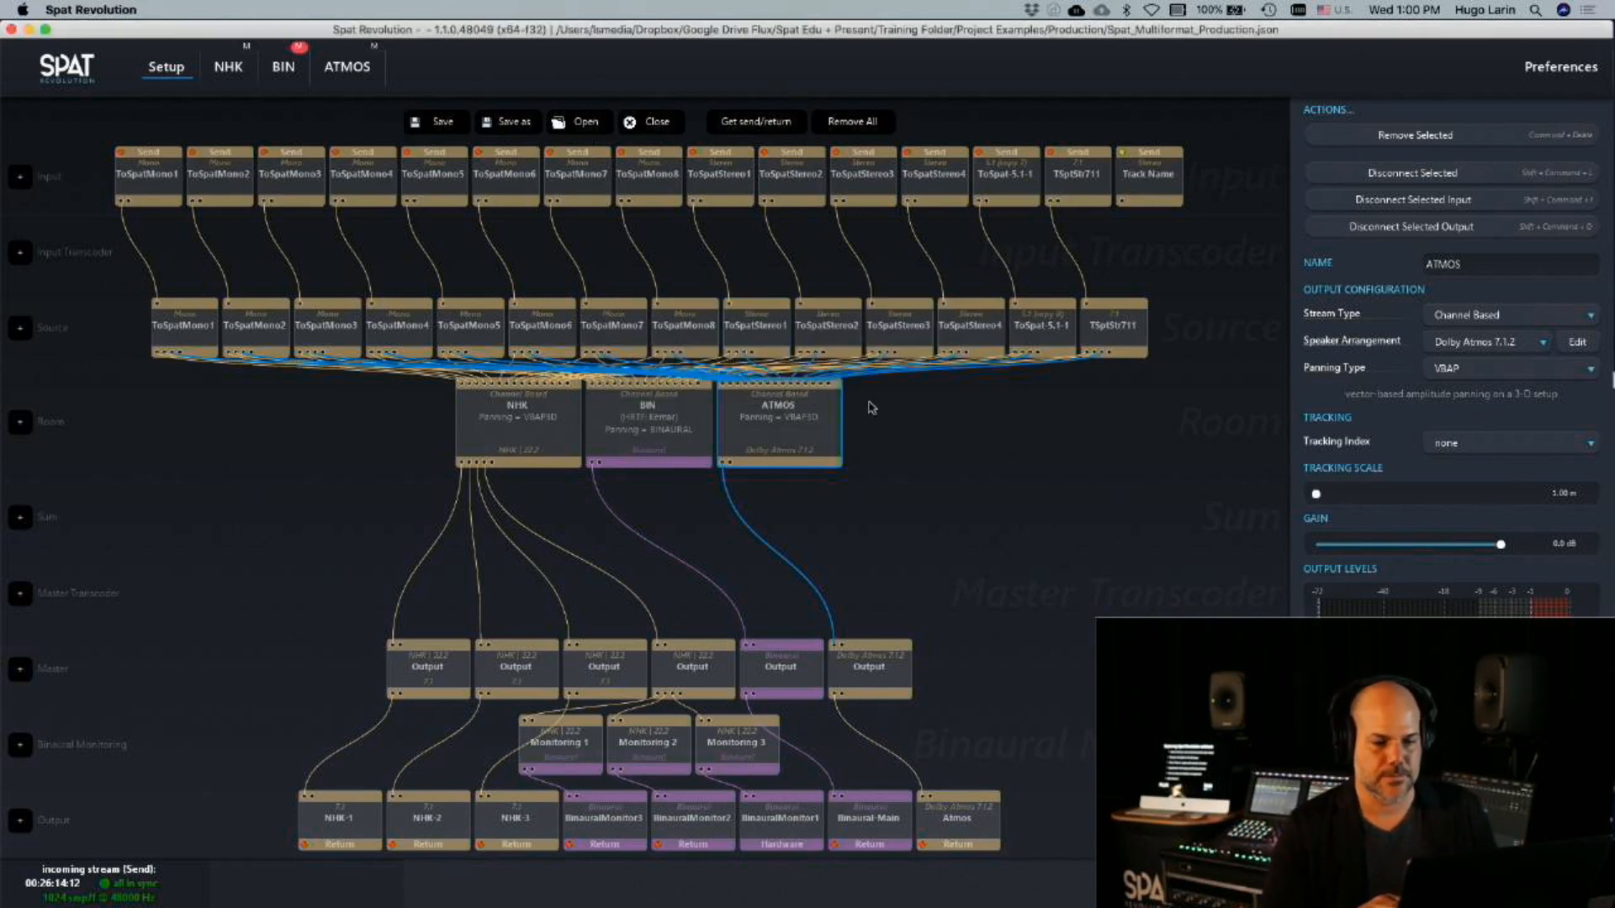
# Remove the inputs from ToSpatMono1 through TSpltStr711 from the setup graph, keeping only the Track Name input
pyautogui.click(1068, 221)
pyautogui.moveTo(137, 104); pyautogui.dragTo(1064, 169)
pyautogui.click(1406, 135)
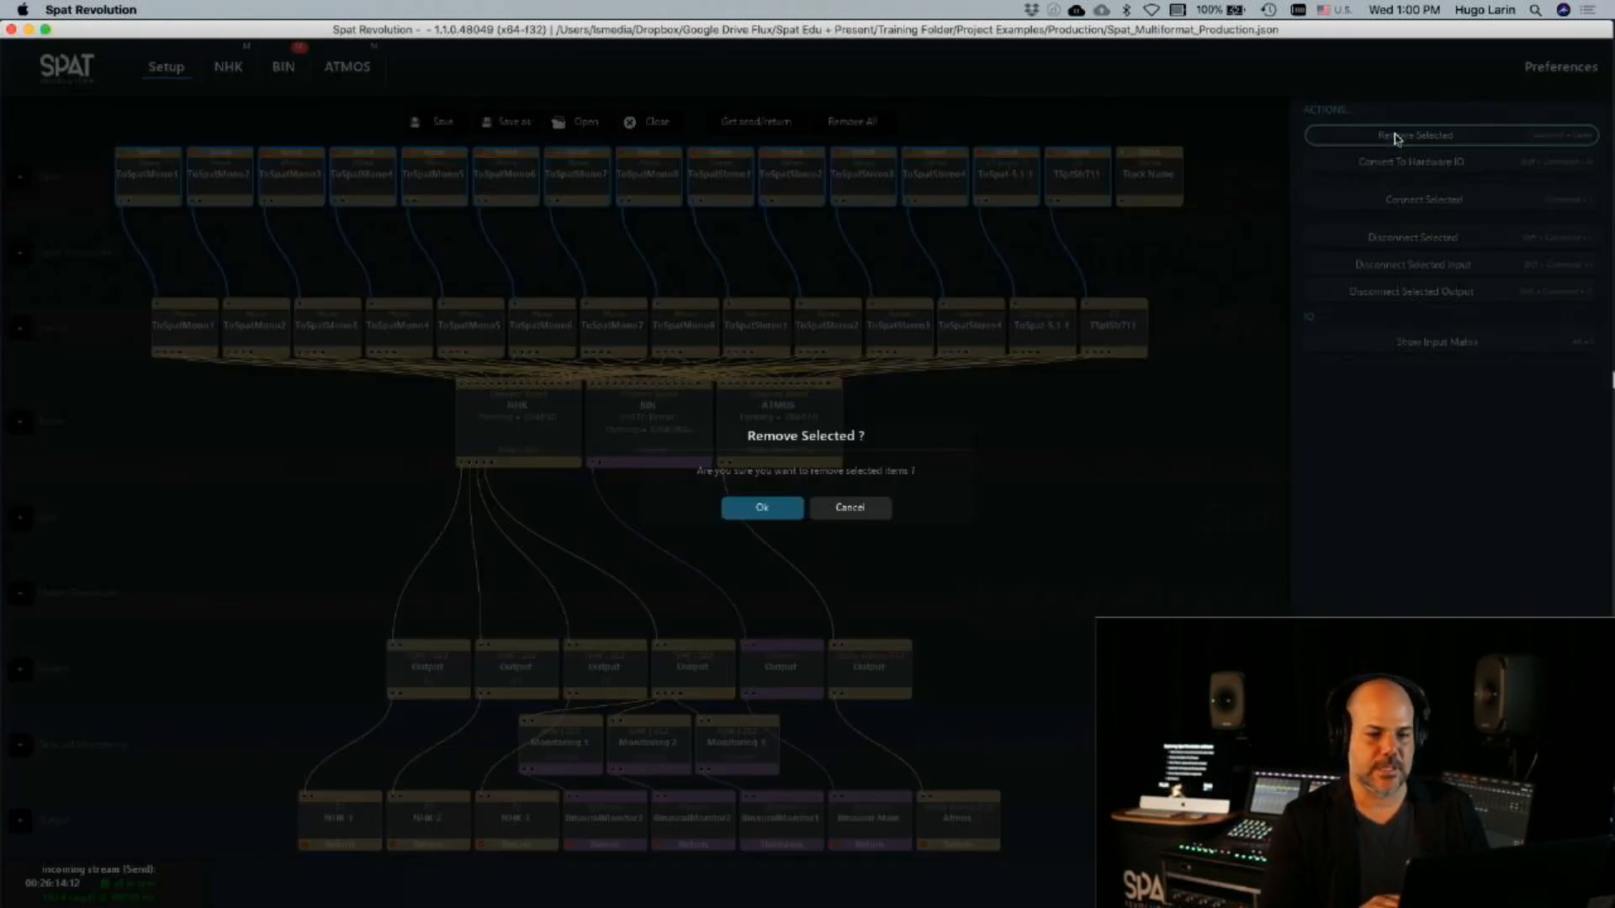
pyautogui.click(761, 509)
# Remove all source items from ToSpatMono1 through TSpltStr711 from the setup graph
pyautogui.moveTo(128, 264); pyautogui.dragTo(1216, 353)
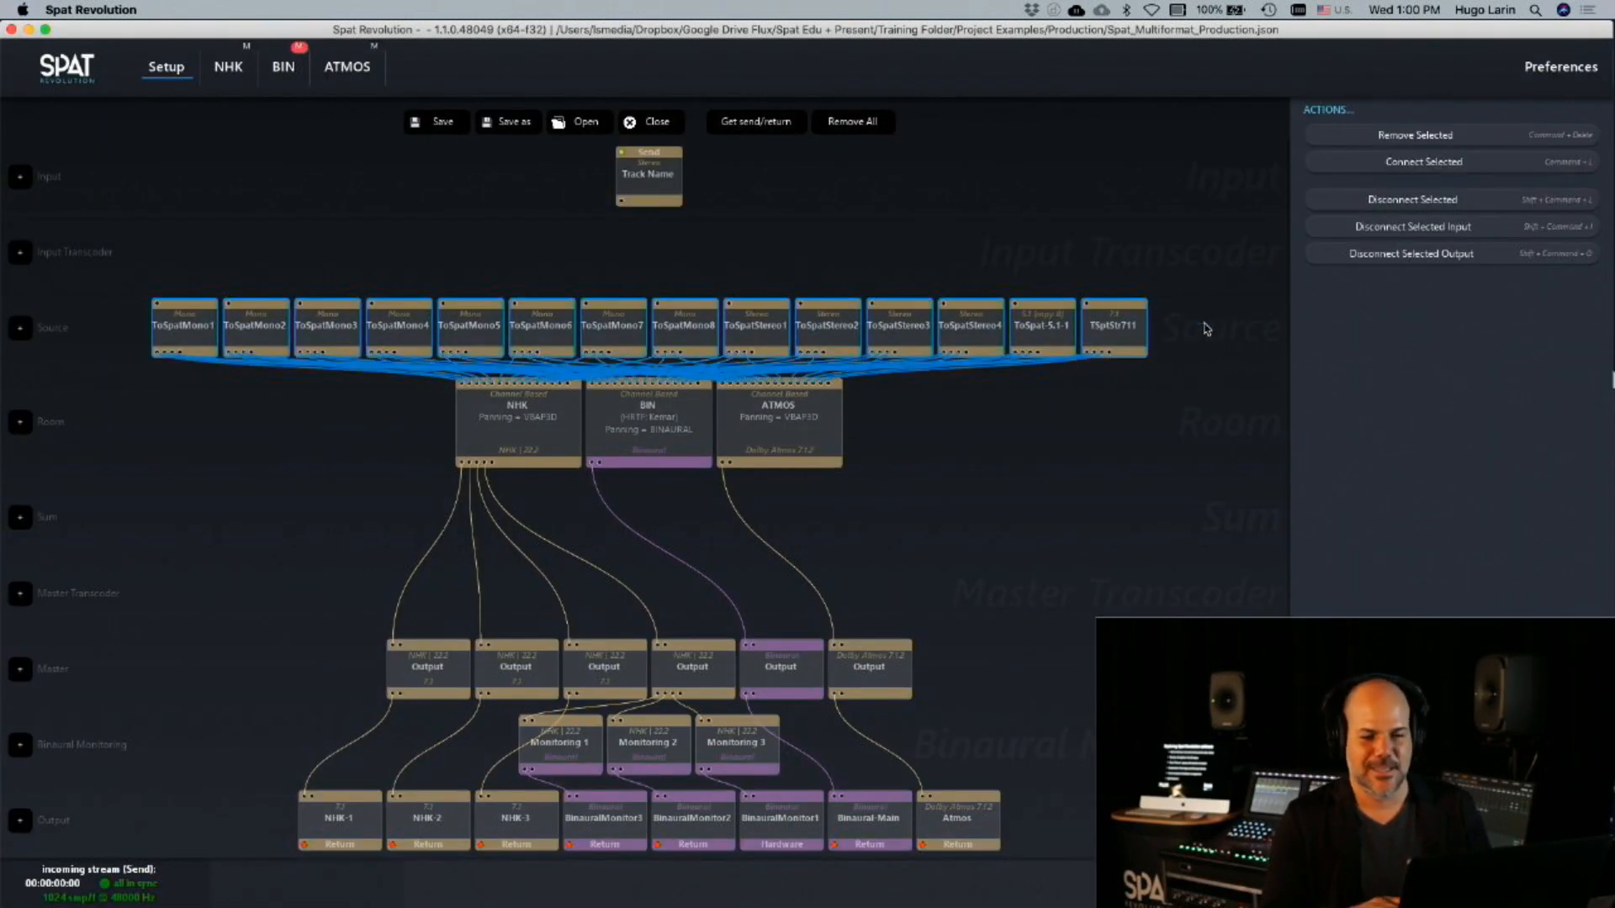
pyautogui.click(1371, 148)
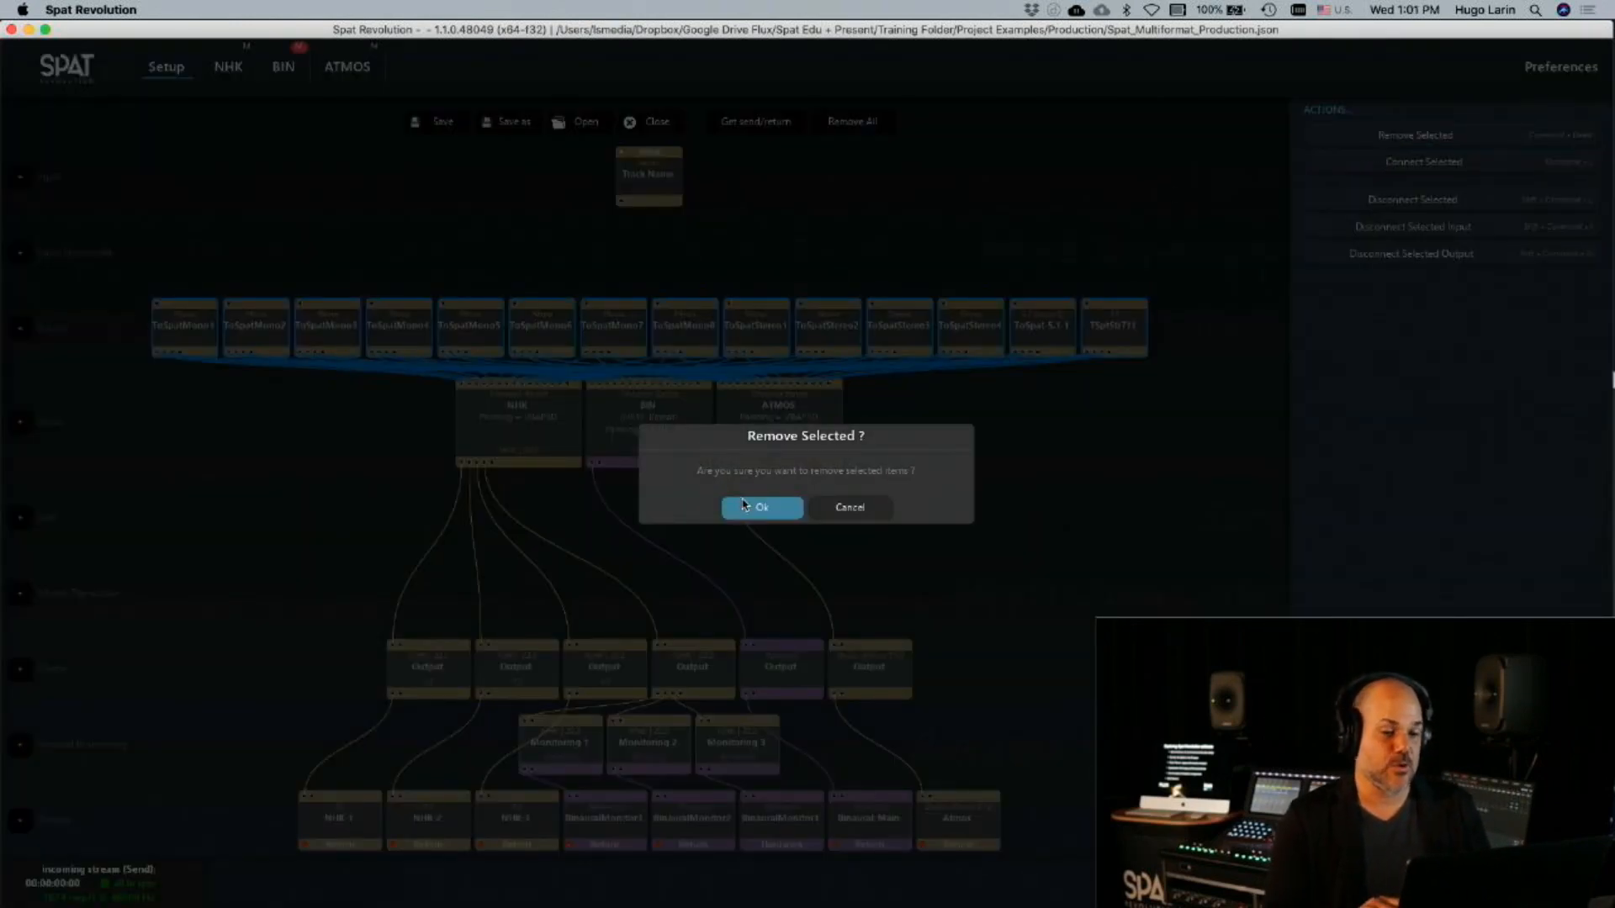
pyautogui.click(743, 505)
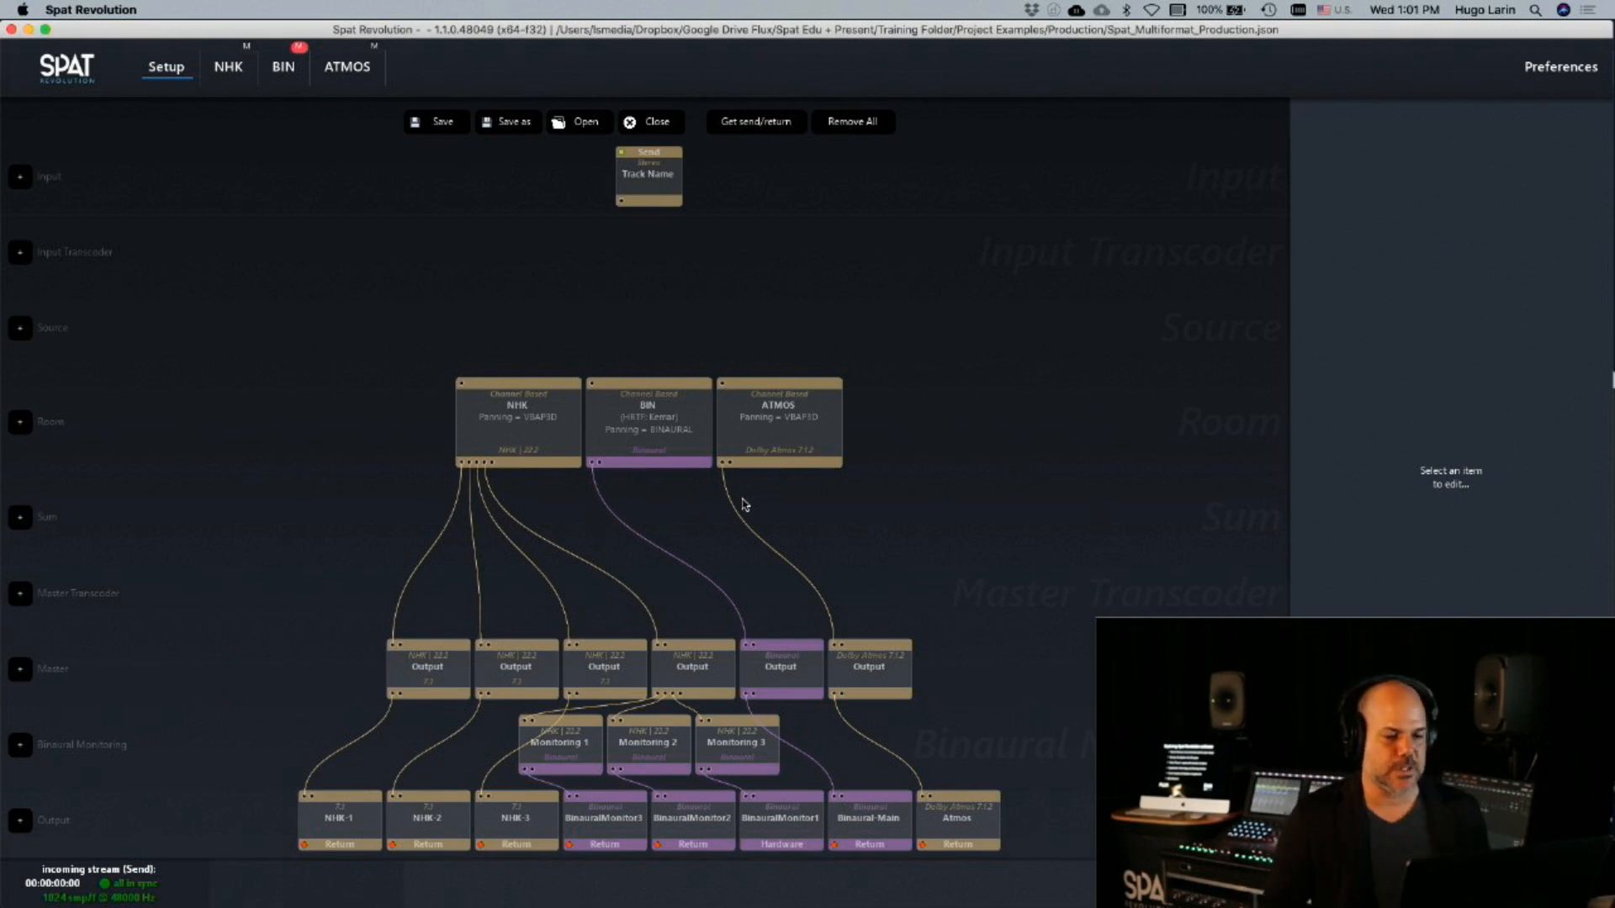
# Select the Track Name input, then switch to QLab and play the Piano Prepare 2.wav cue to check its level
pyautogui.click(650, 173)
pyautogui.press('super+Tab')
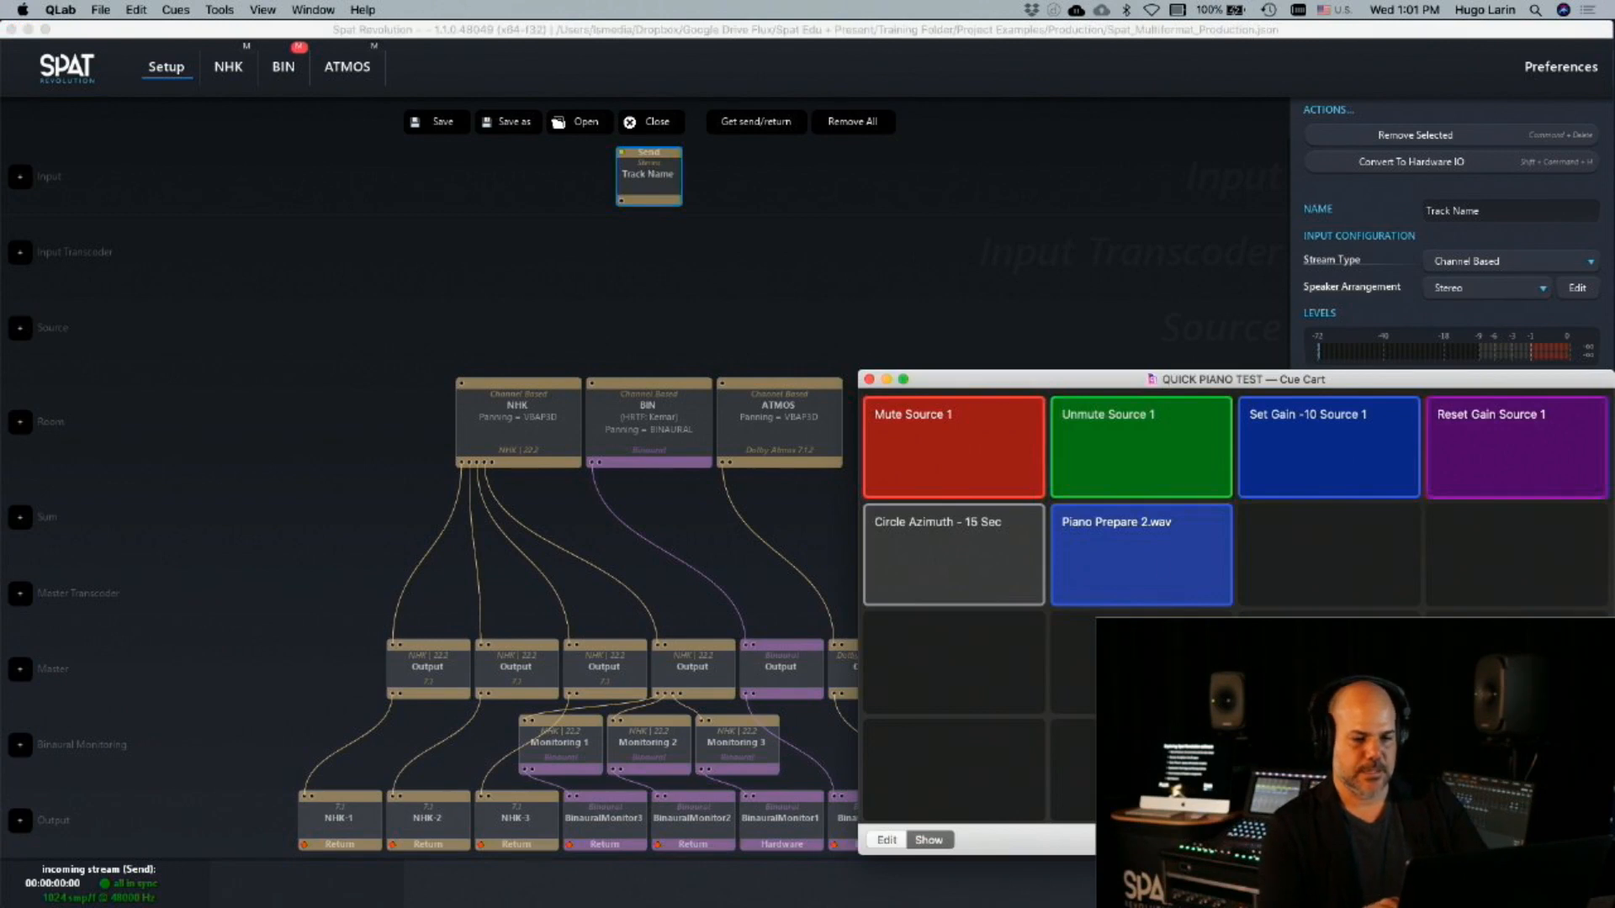
pyautogui.click(1216, 528)
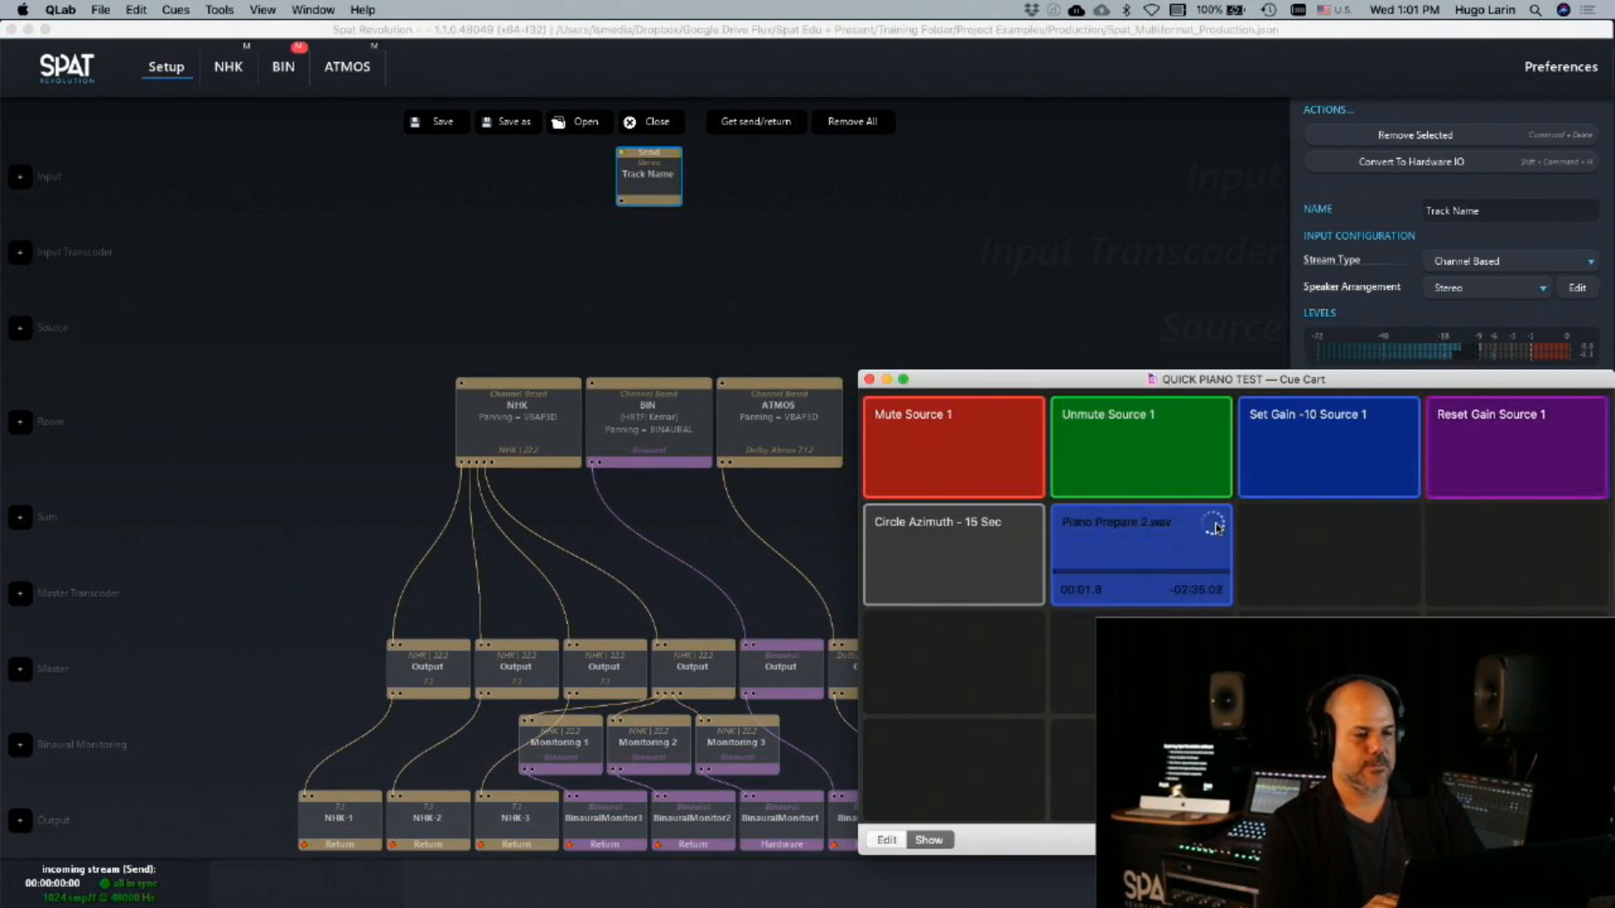
# Connect the stereo Track Name input to the NHK room in Spat Revolution's setup graph
pyautogui.click(655, 229)
pyautogui.click(655, 173)
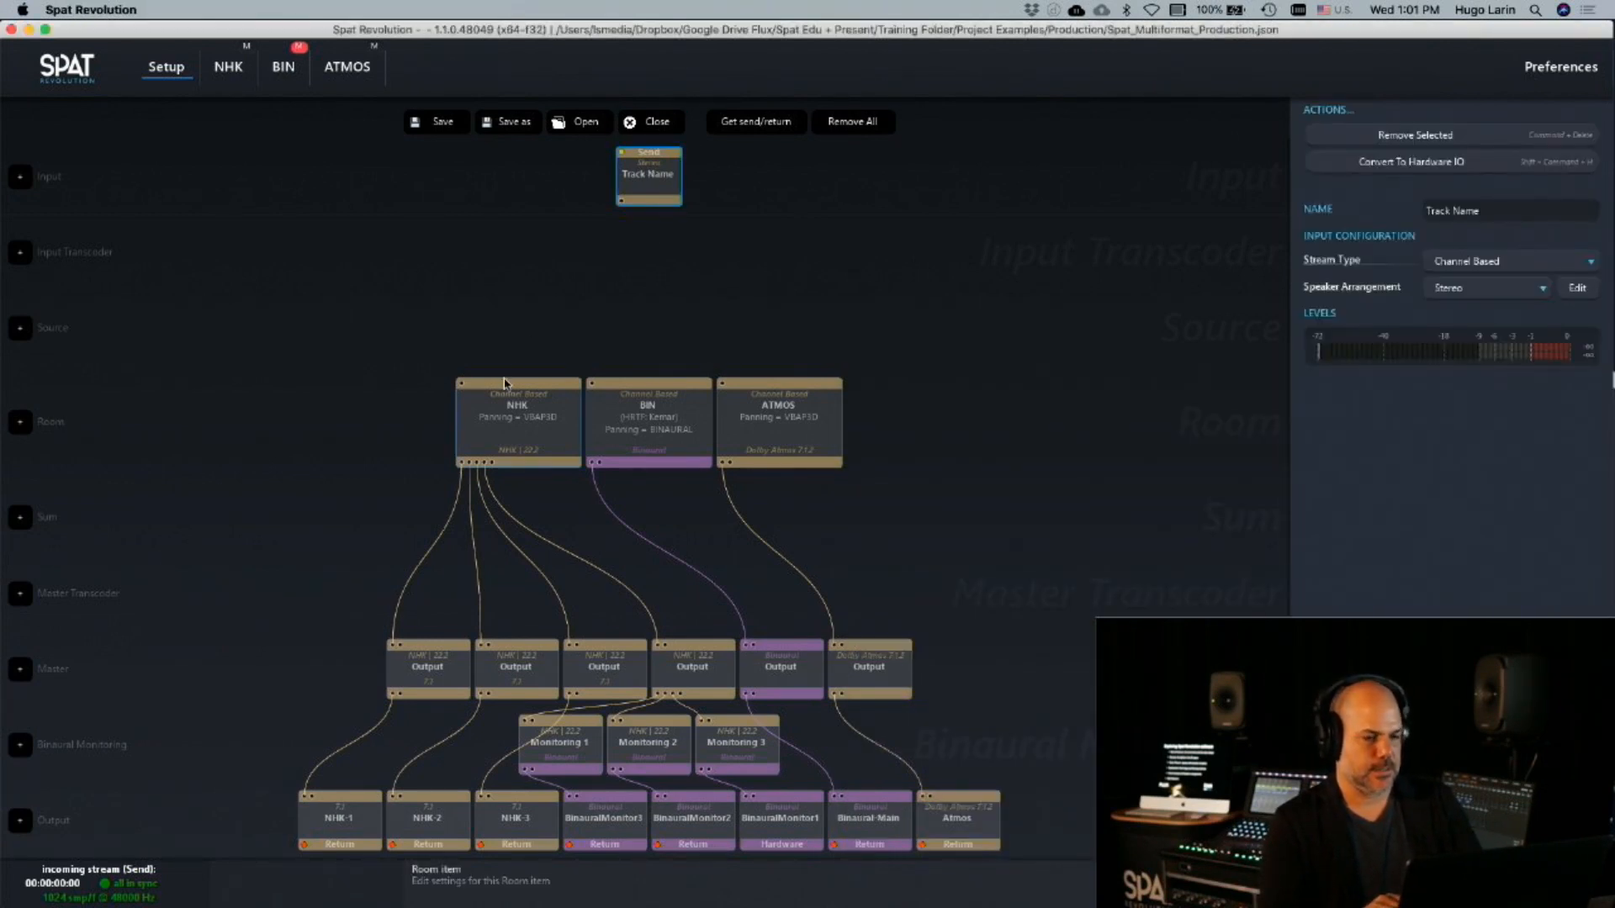
pyautogui.keyDown('shift'); pyautogui.click(507, 383); pyautogui.keyUp('shift')
pyautogui.click(1424, 199)
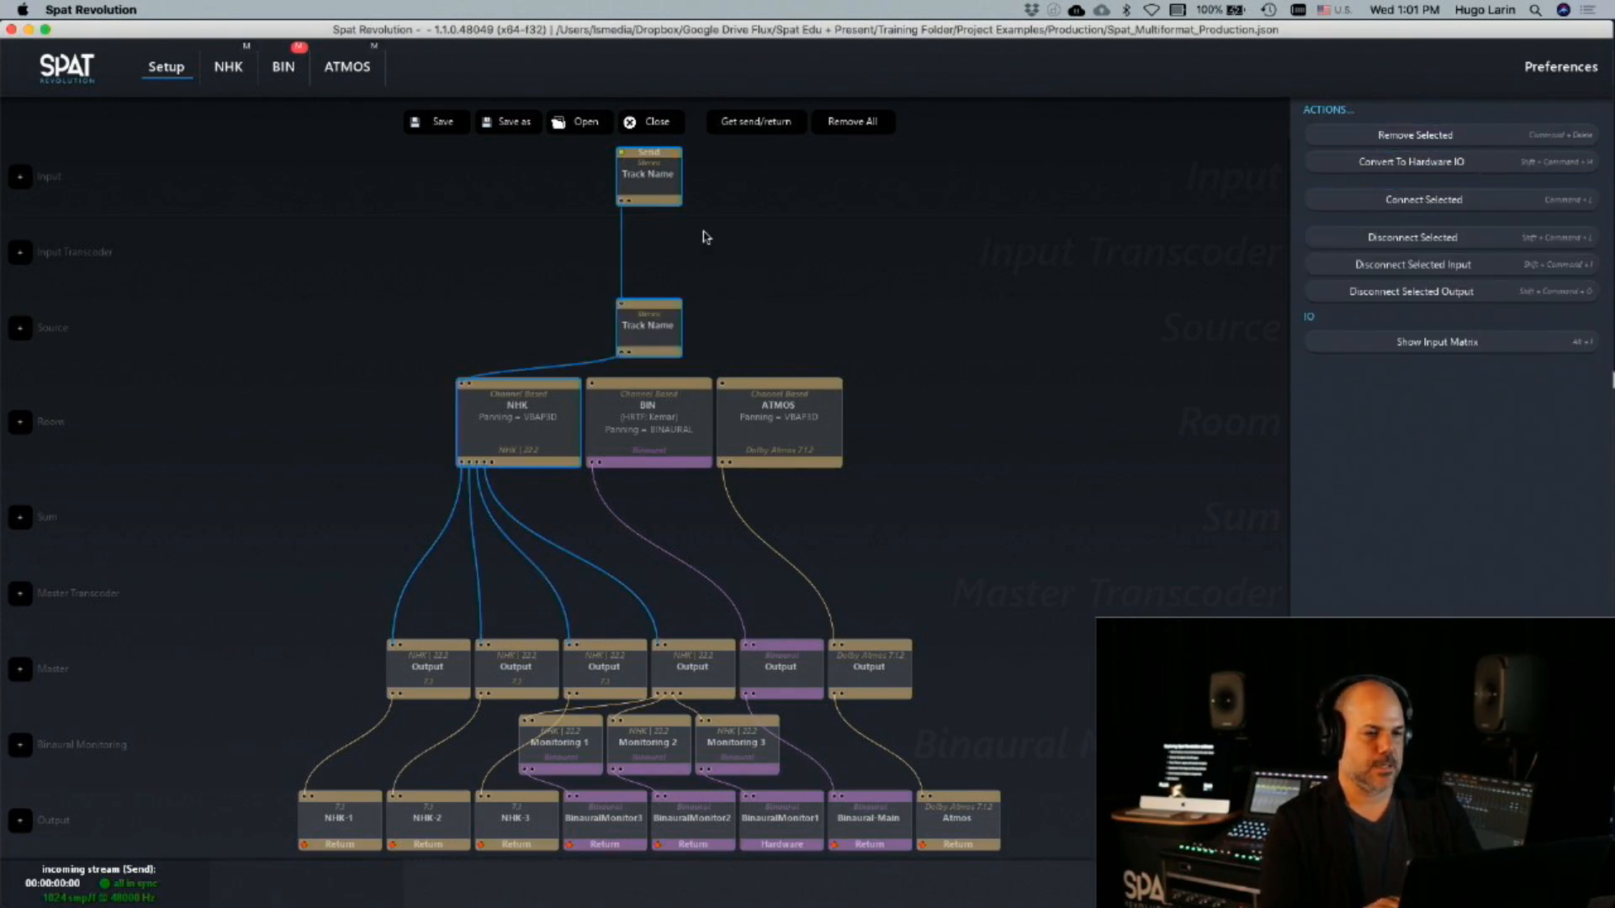
# Connect the Track Name source to the BIN and ATMOS rooms as well
pyautogui.click(648, 330)
pyautogui.keyDown('shift'); pyautogui.click(613, 452); pyautogui.keyUp('shift')
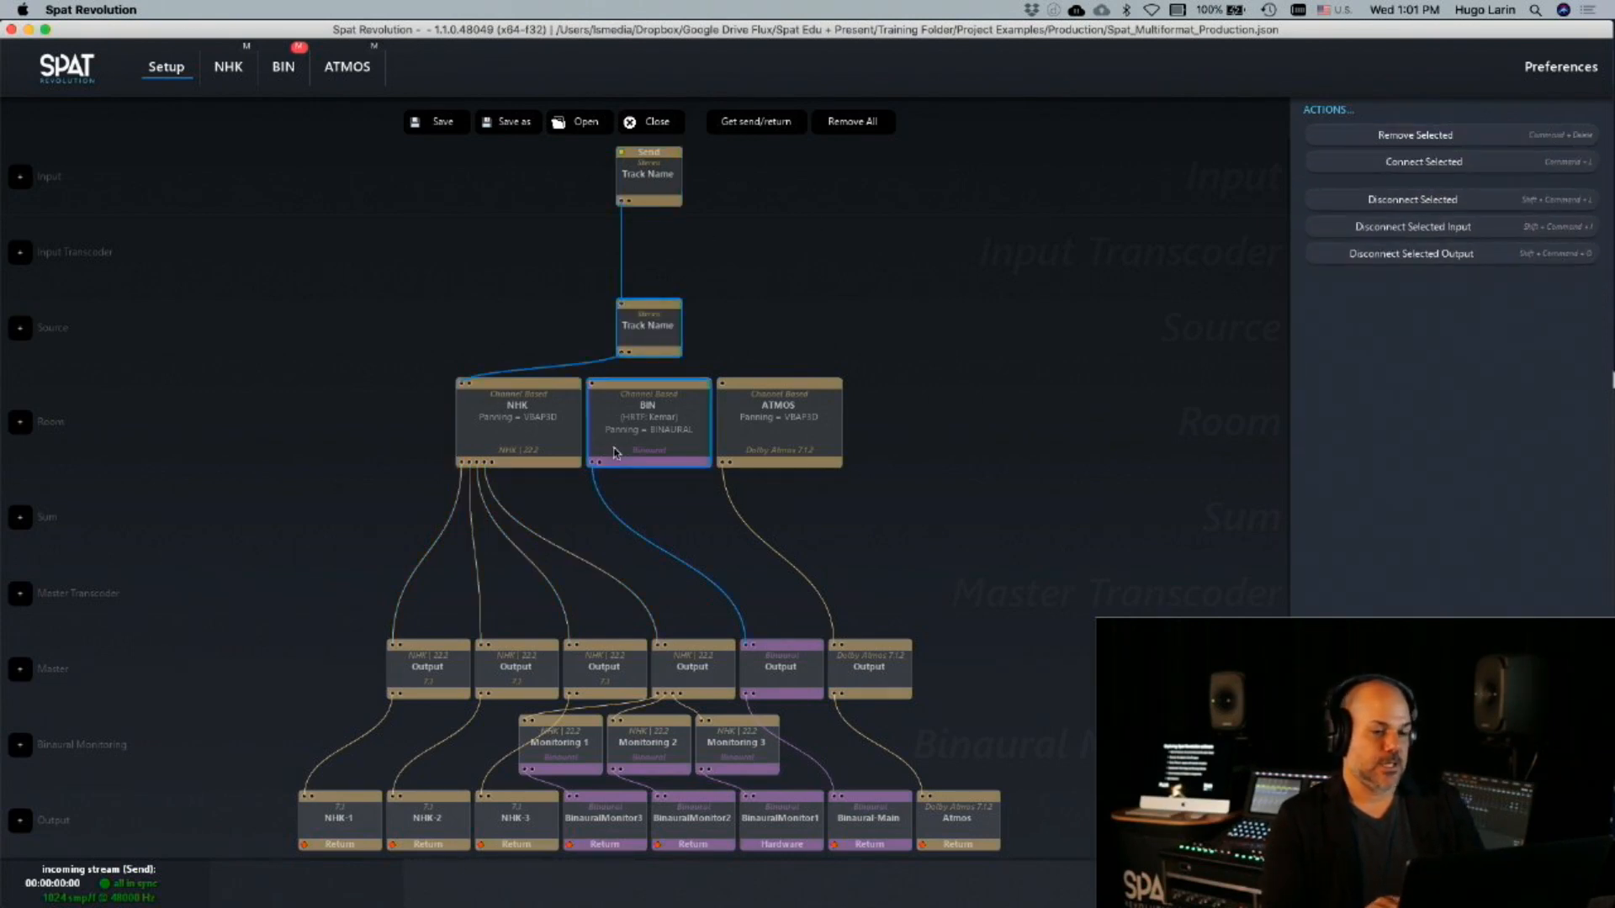
pyautogui.click(1423, 161)
pyautogui.click(659, 330)
pyautogui.keyDown('shift'); pyautogui.click(774, 399); pyautogui.keyUp('shift')
pyautogui.click(1424, 161)
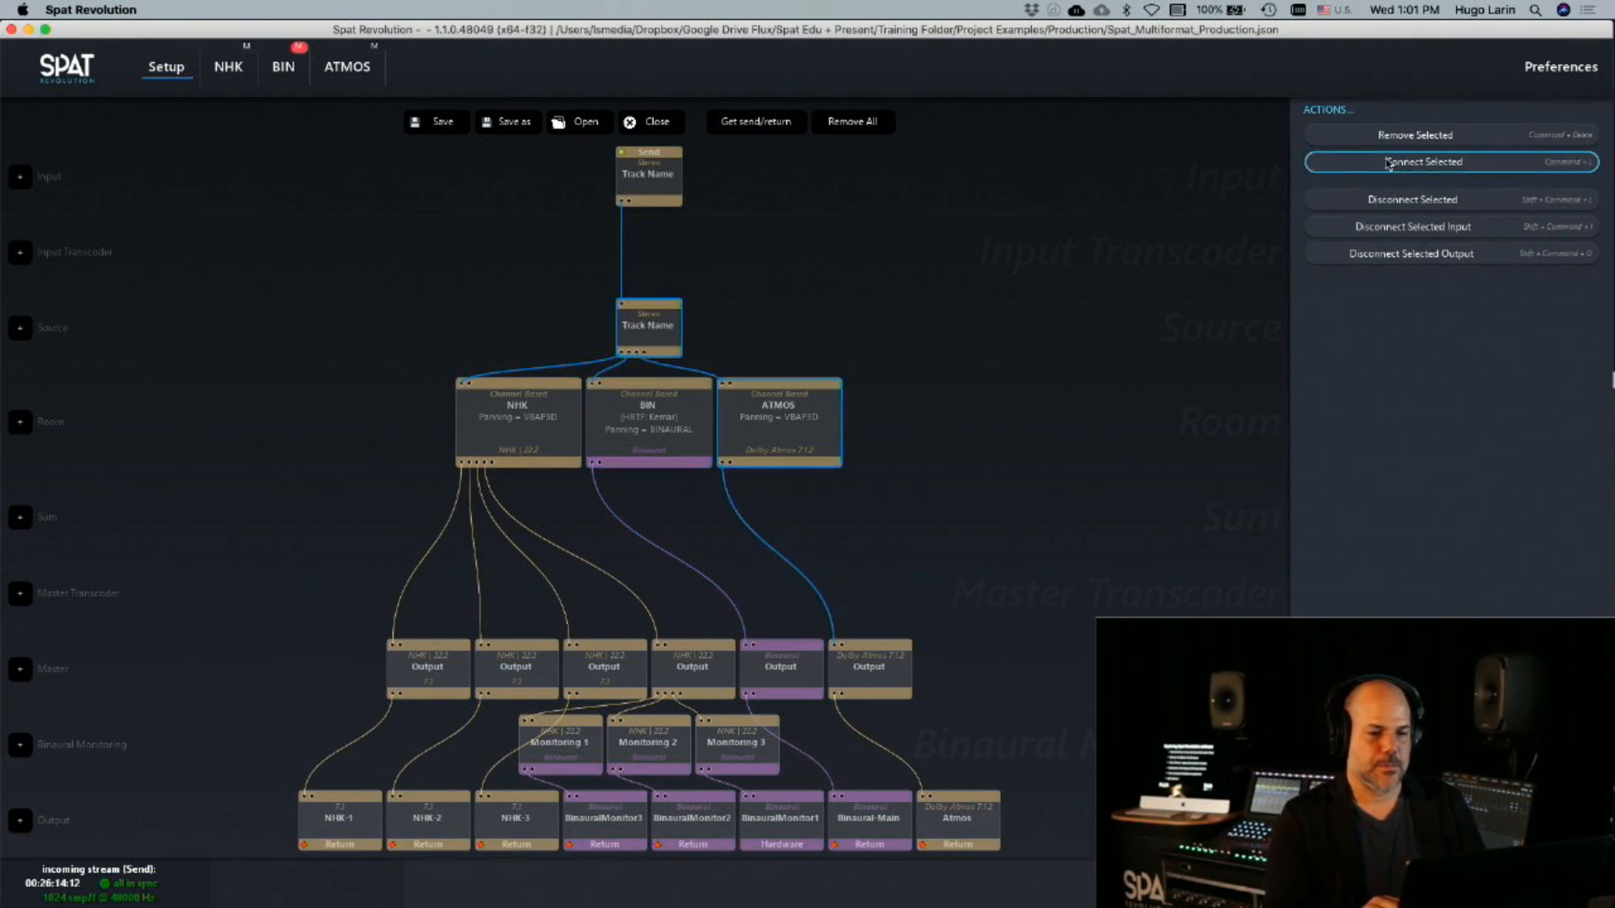
pyautogui.click(798, 368)
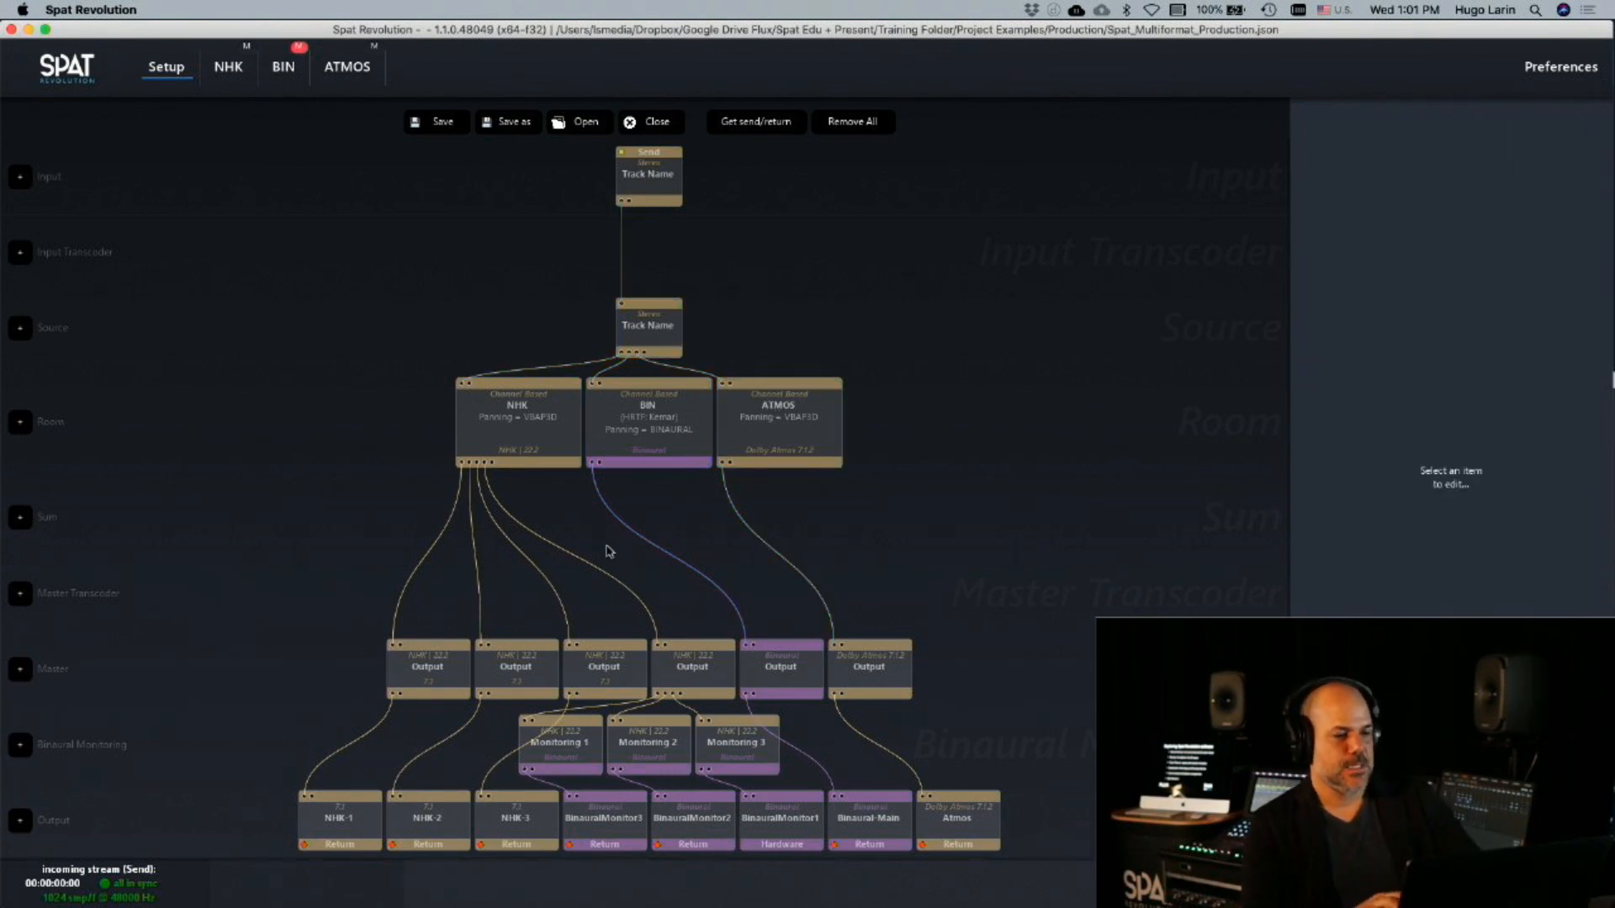
# Switch to QLab to play the Piano Prepare 2.wav cue, then open the NHK room in Spat Revolution
pyautogui.press('super+Tab')
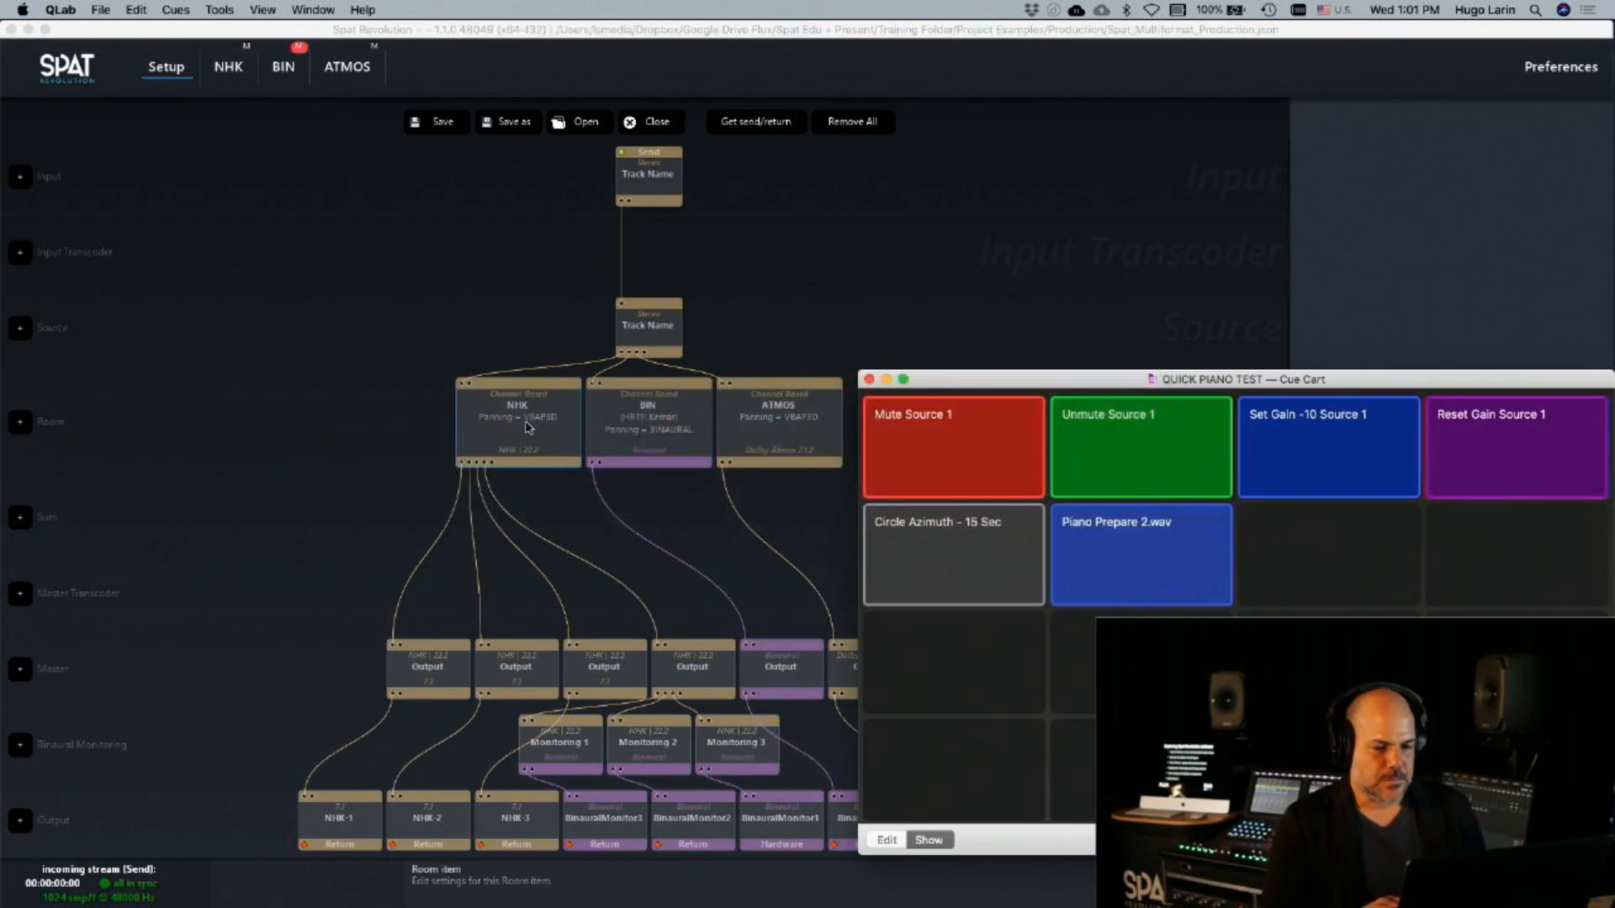
pyautogui.moveTo(1192, 532)
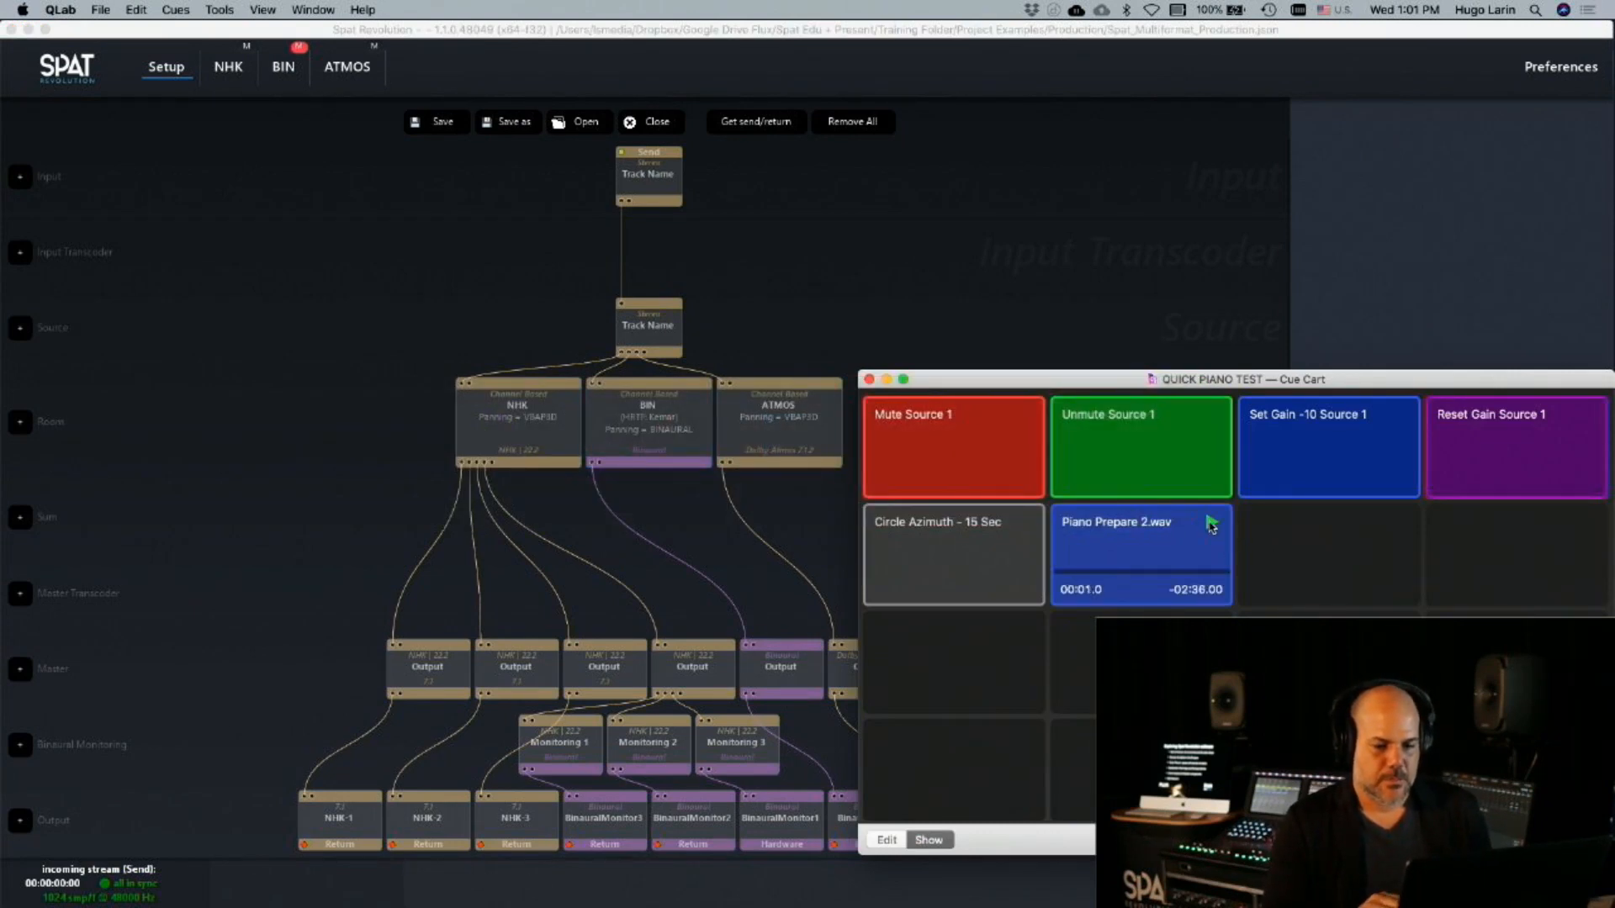
pyautogui.doubleClick(520, 432)
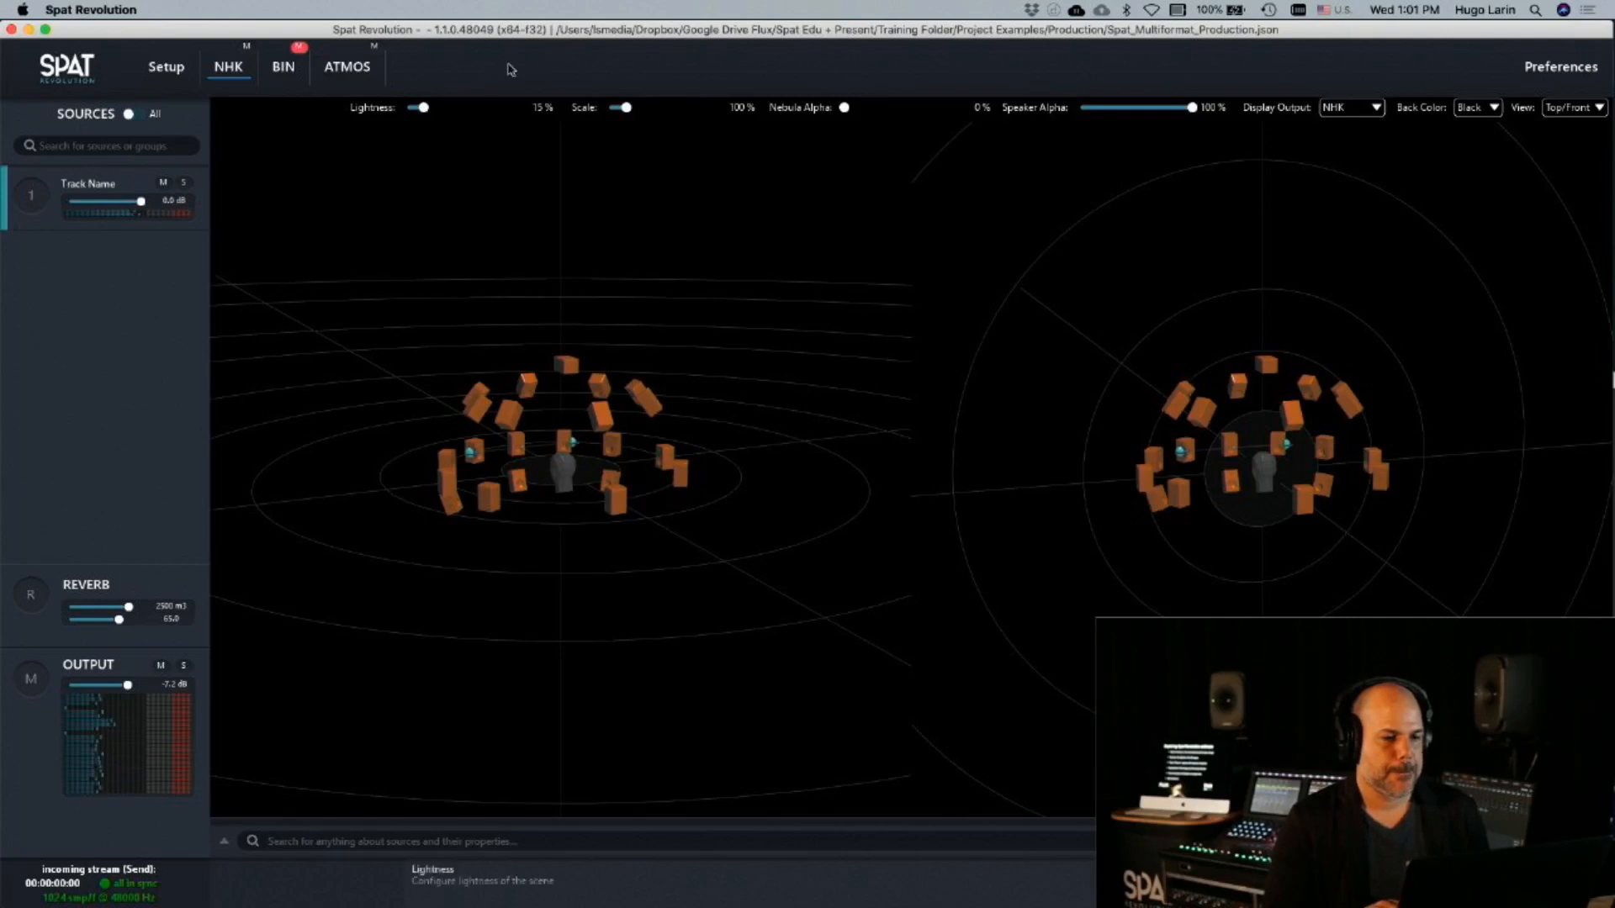
# Set the NHK room's Nebula Alpha to 58% and display the scene in the Top view only
pyautogui.moveTo(844, 107); pyautogui.dragTo(909, 108)
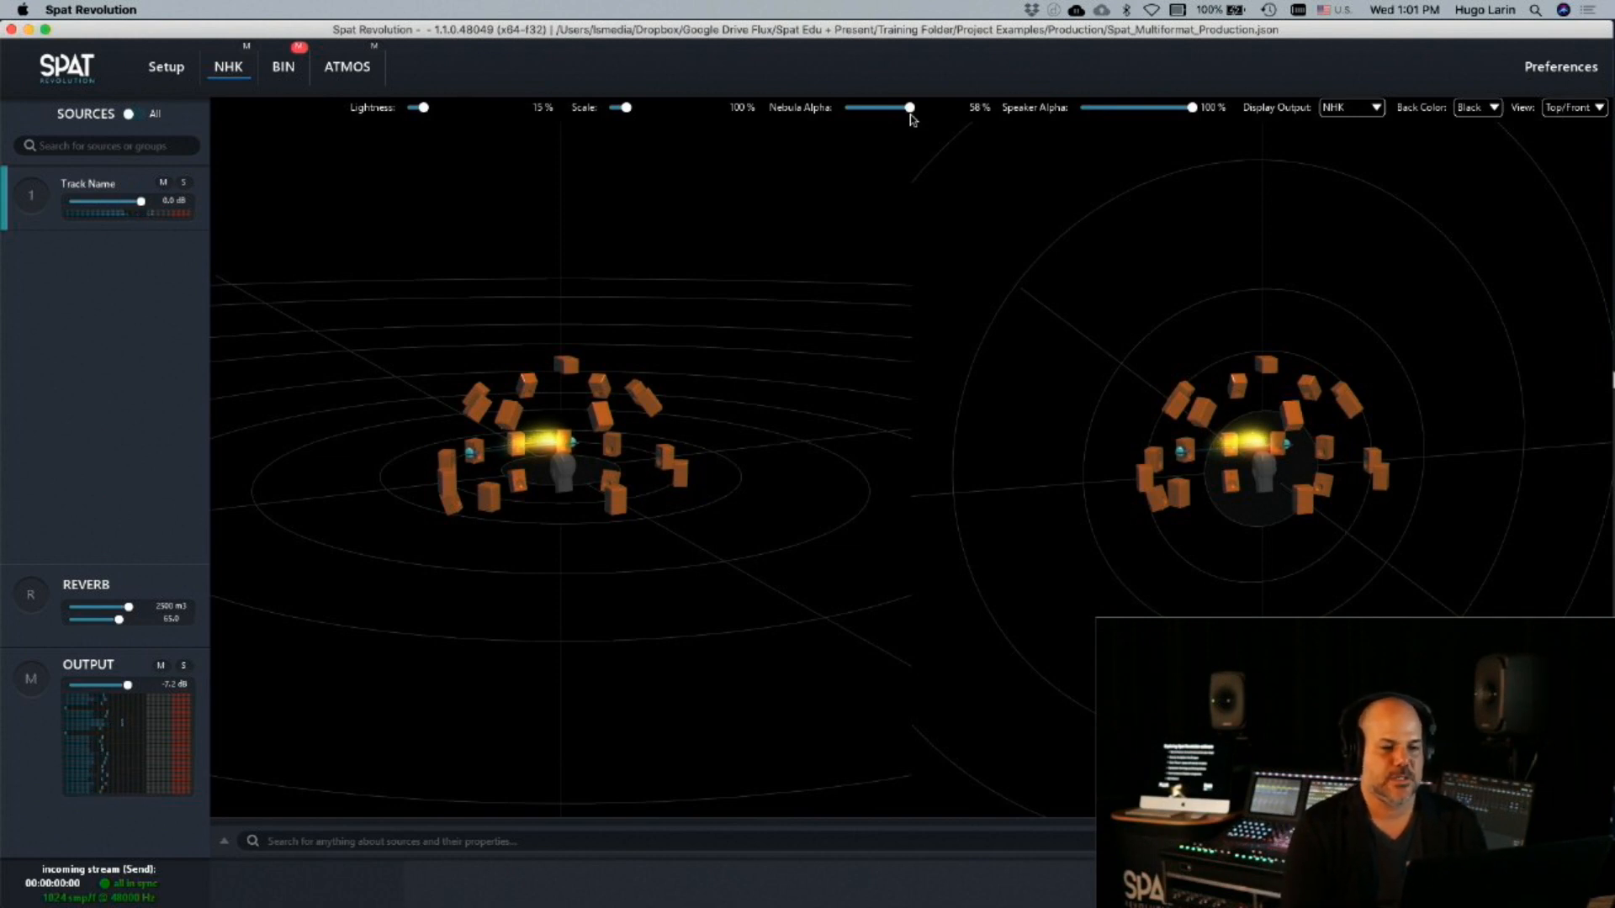
pyautogui.click(470, 454)
pyautogui.click(507, 455)
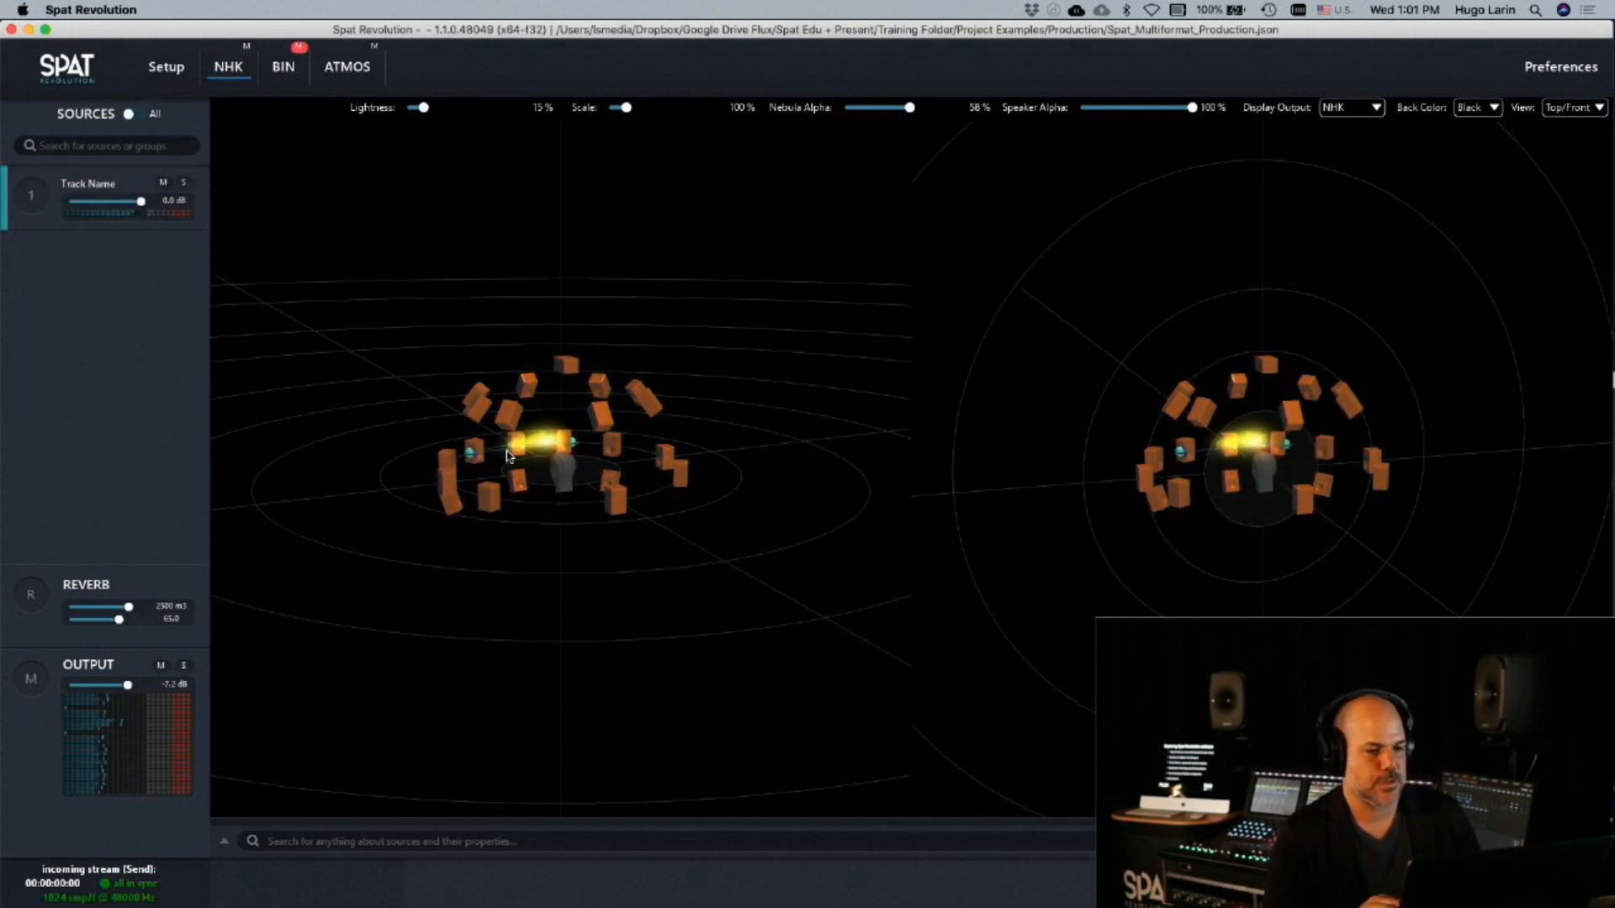
pyautogui.click(1573, 107)
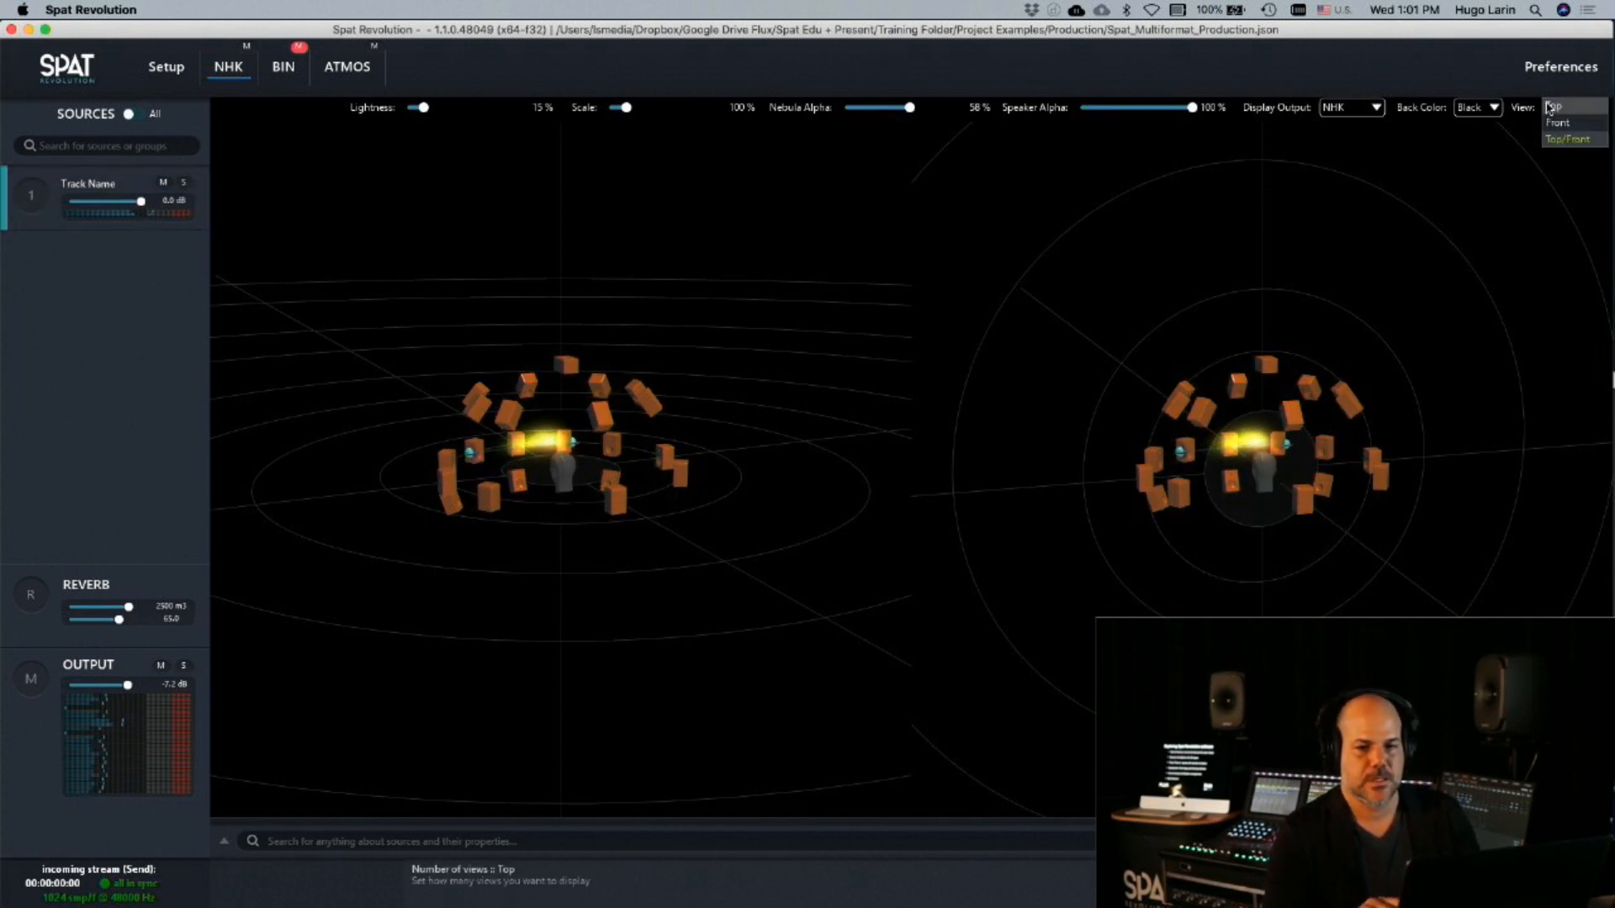
pyautogui.click(1565, 124)
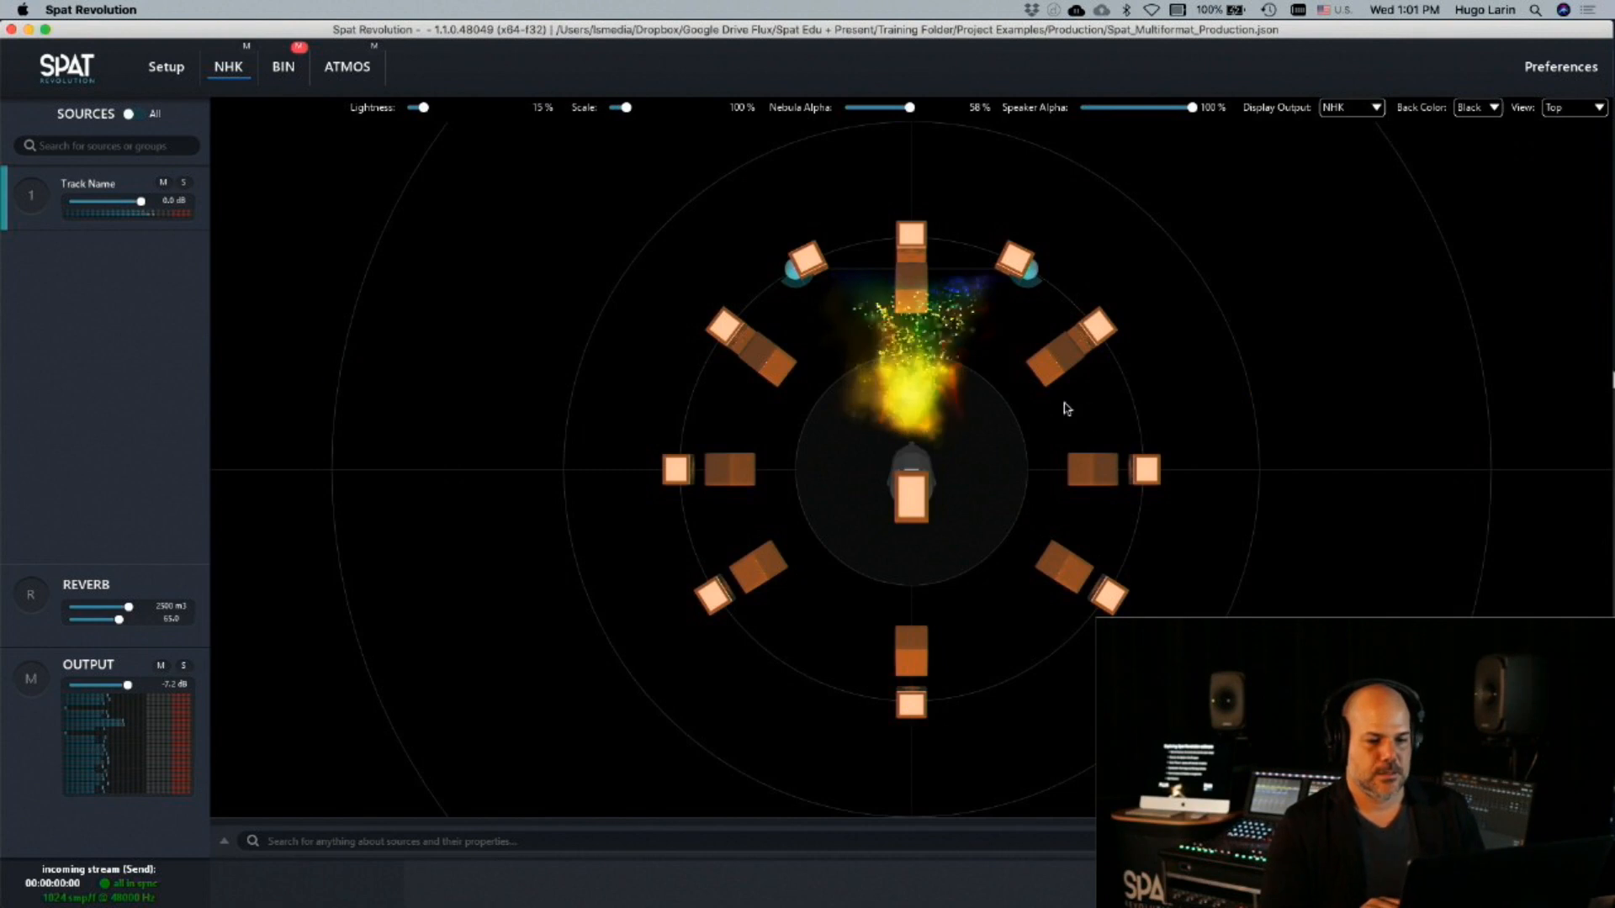
# Move the stereo Track Name source to the listener's front left, just outside the speaker ring, and turn off its reverb
pyautogui.click(794, 272)
pyautogui.moveTo(786, 280); pyautogui.dragTo(534, 345)
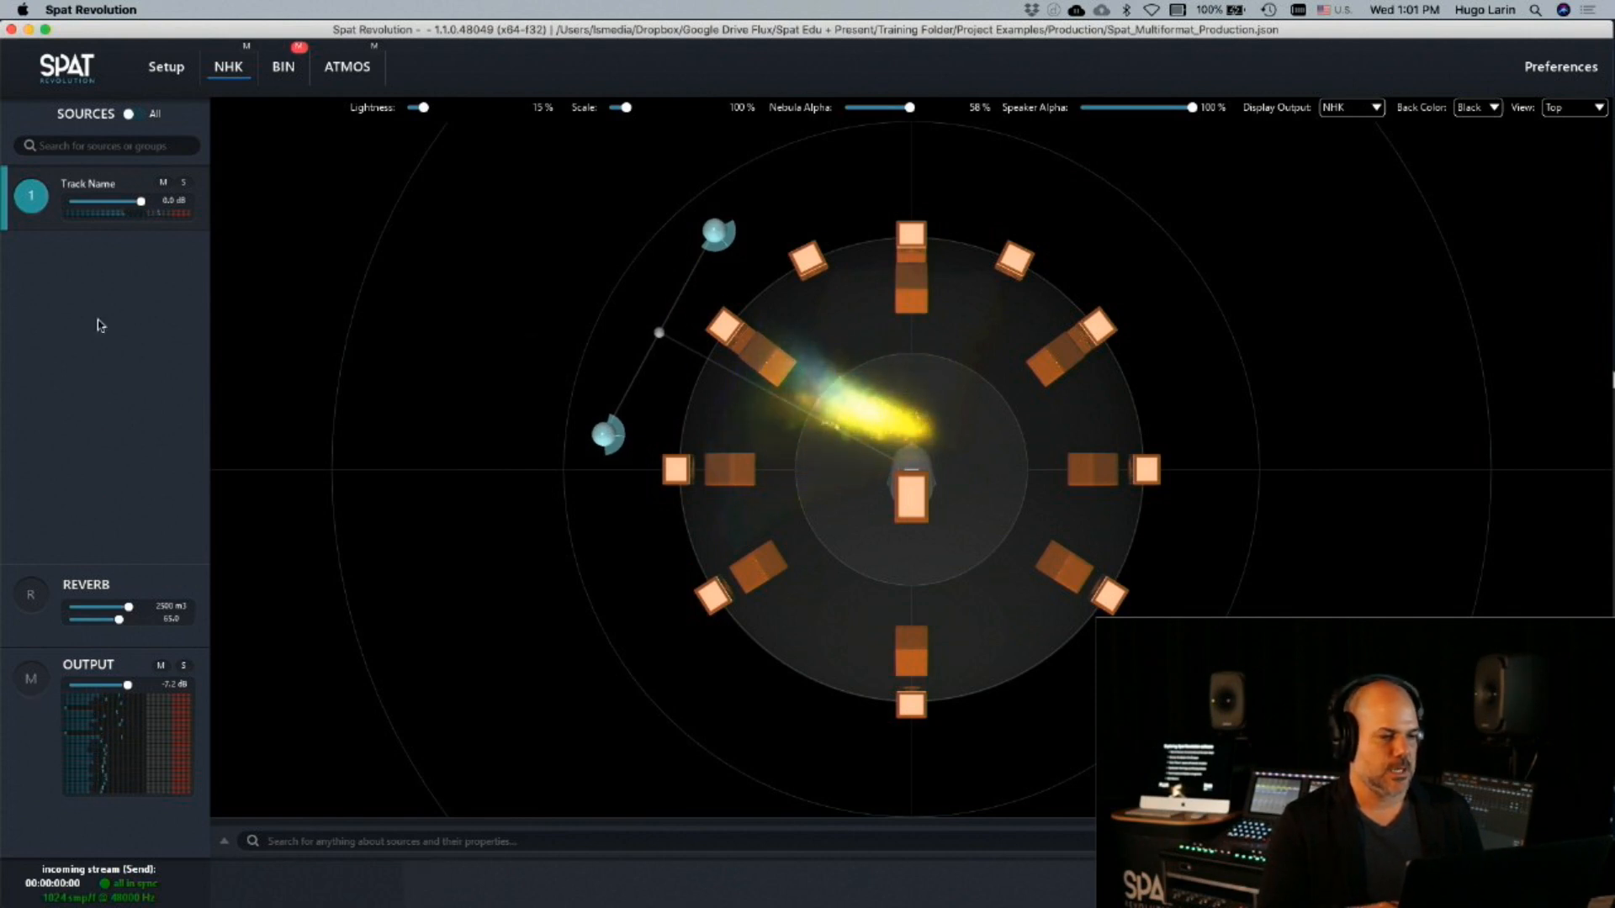
pyautogui.doubleClick(31, 197)
pyautogui.click(448, 694)
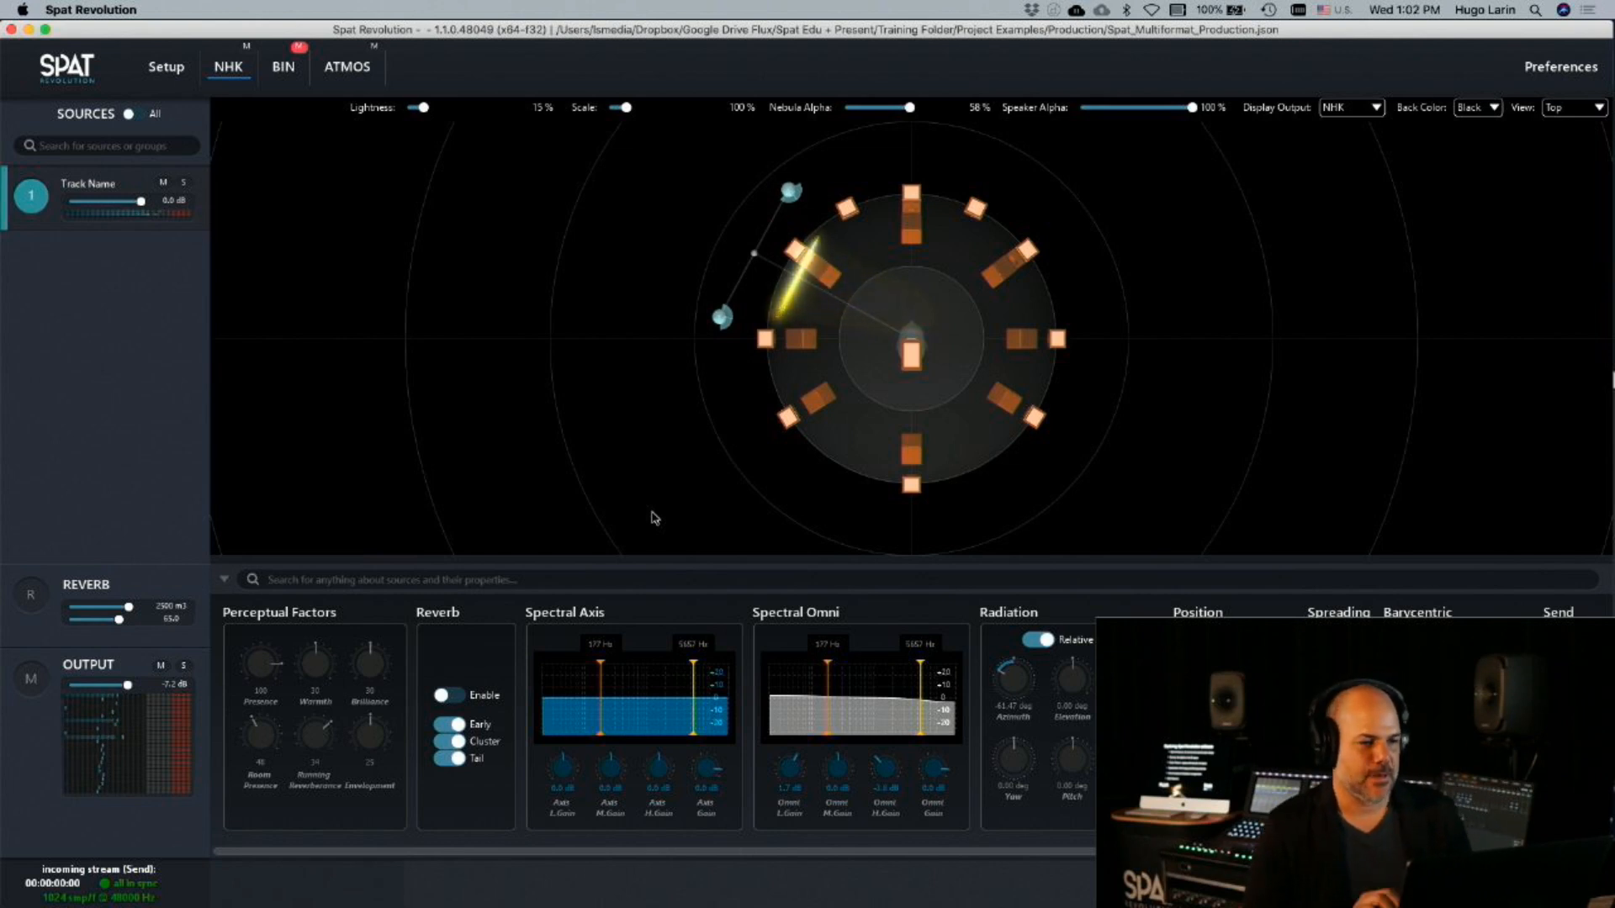
# Set the scene's Nebula Alpha to 0%, Scale to 40% and Lightness to 24%, and collapse the source parameters
pyautogui.moveTo(910, 108); pyautogui.dragTo(839, 109)
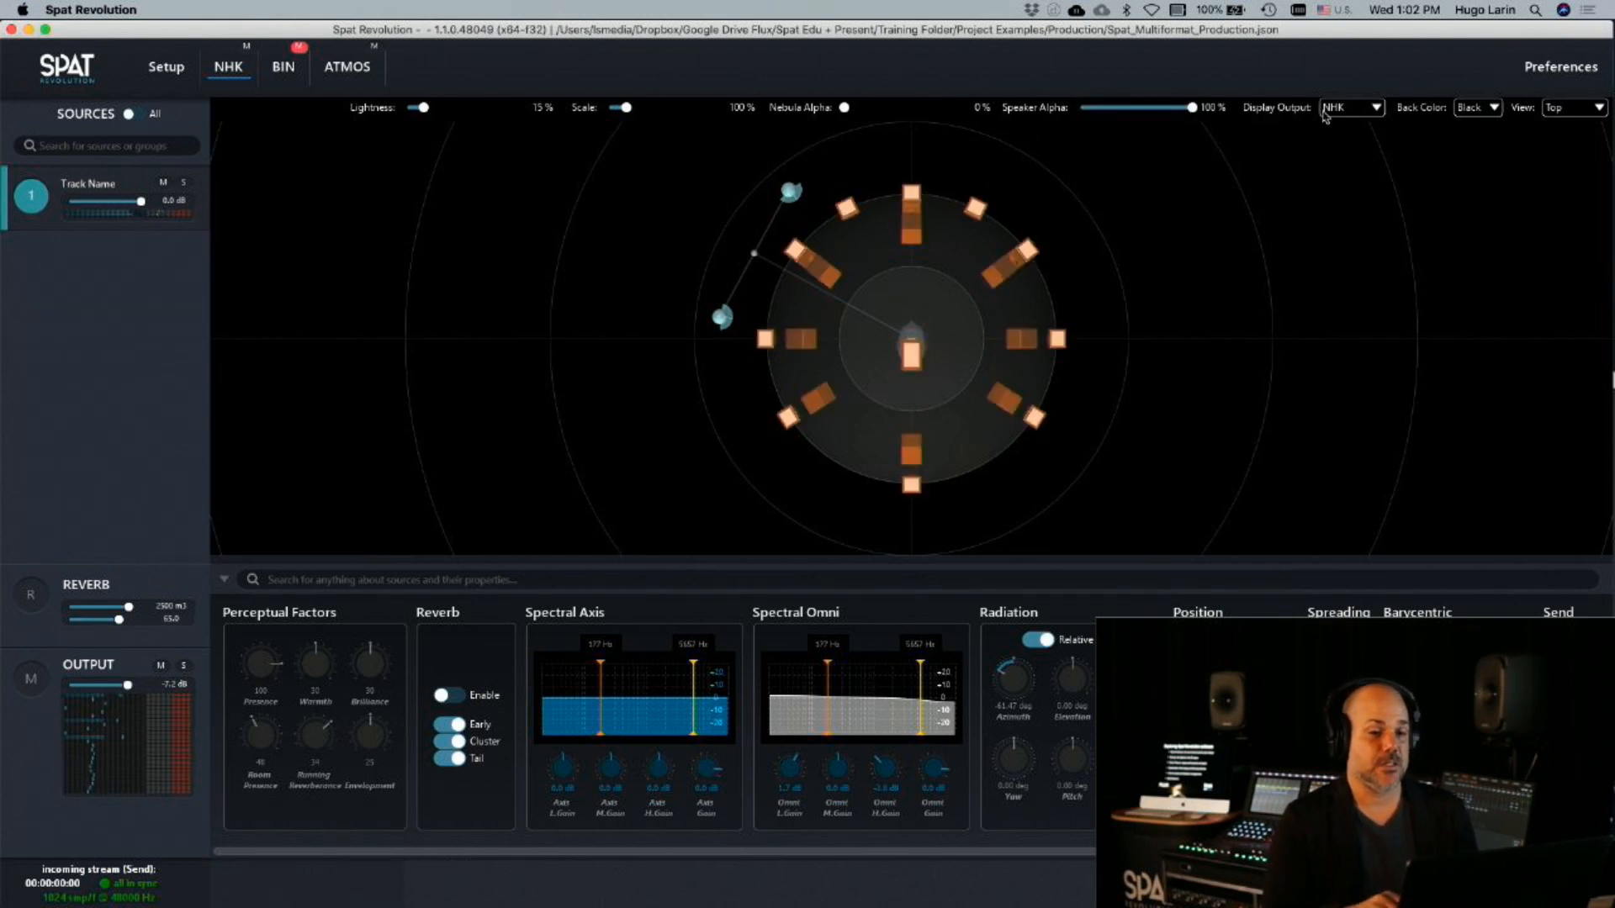
pyautogui.moveTo(625, 108)
pyautogui.mouseDown()
pyautogui.moveTo(608, 108)
pyautogui.moveTo(717, 110)
pyautogui.moveTo(715, 130)
pyautogui.moveTo(617, 130)
pyautogui.mouseUp()
pyautogui.moveTo(423, 107); pyautogui.dragTo(432, 108)
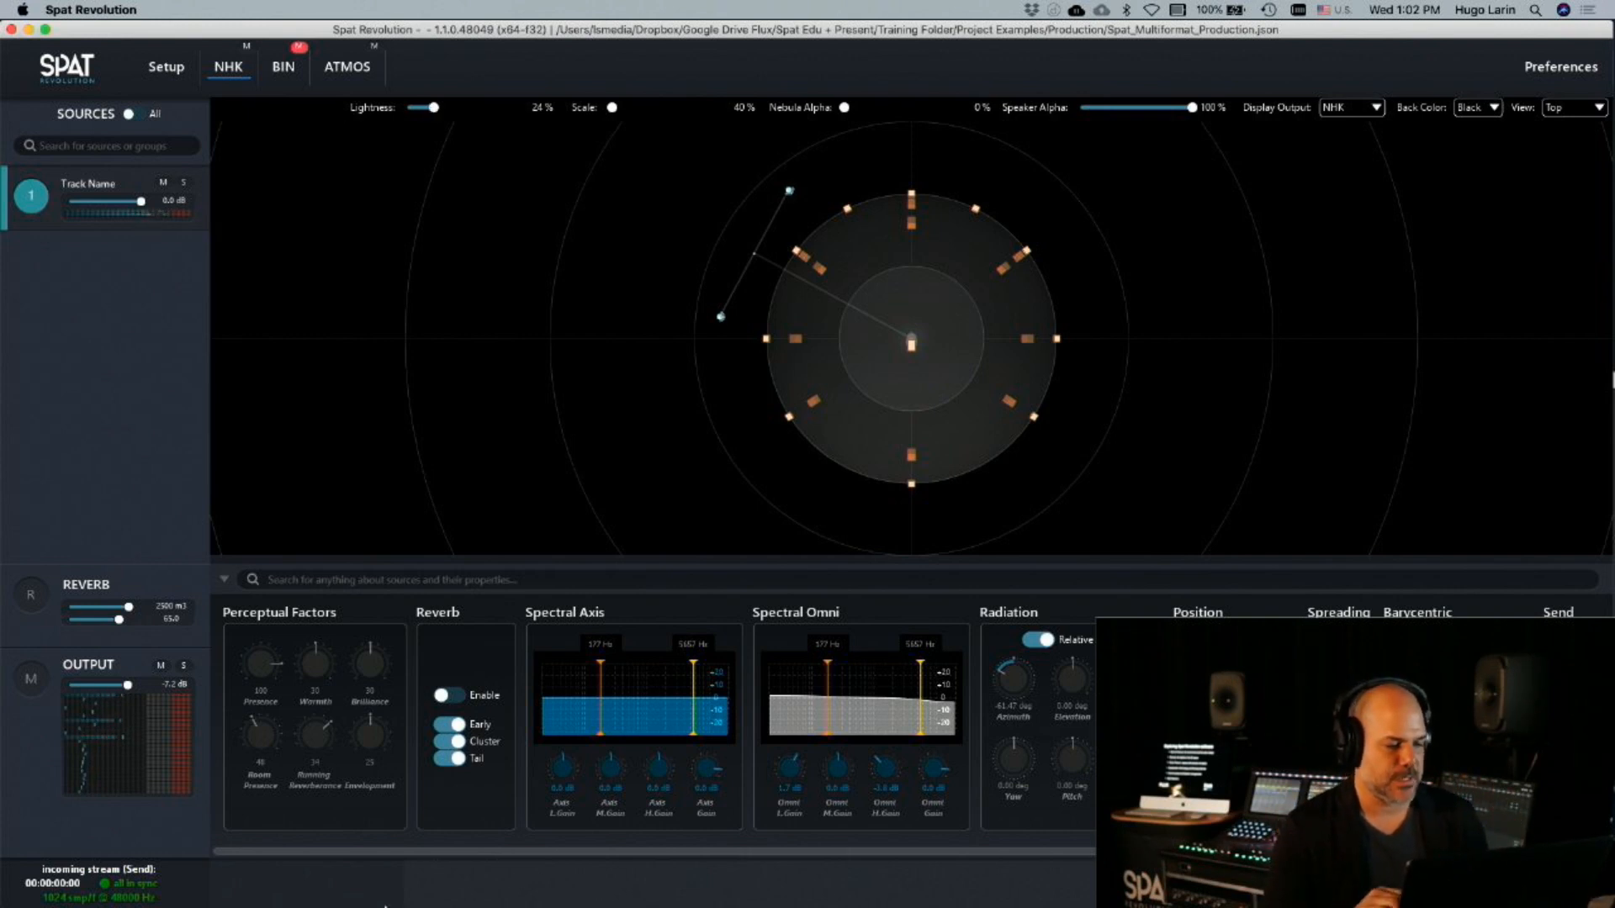
pyautogui.click(224, 580)
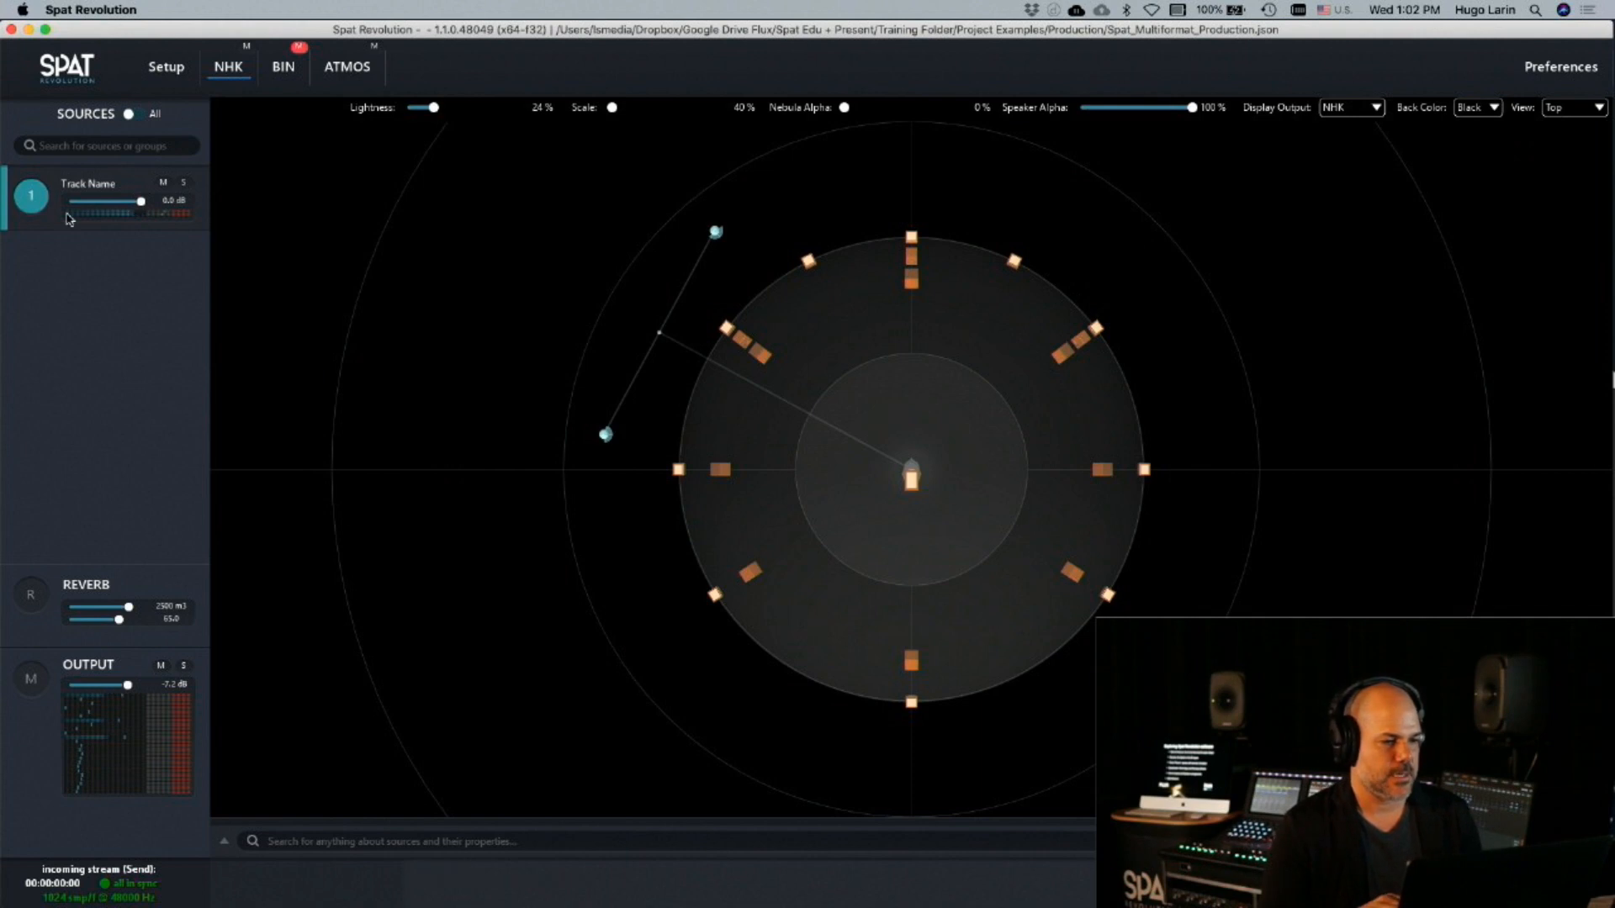
# Examine the NHK room's output levels and speaker list, as well as its reverb settings
pyautogui.click(34, 696)
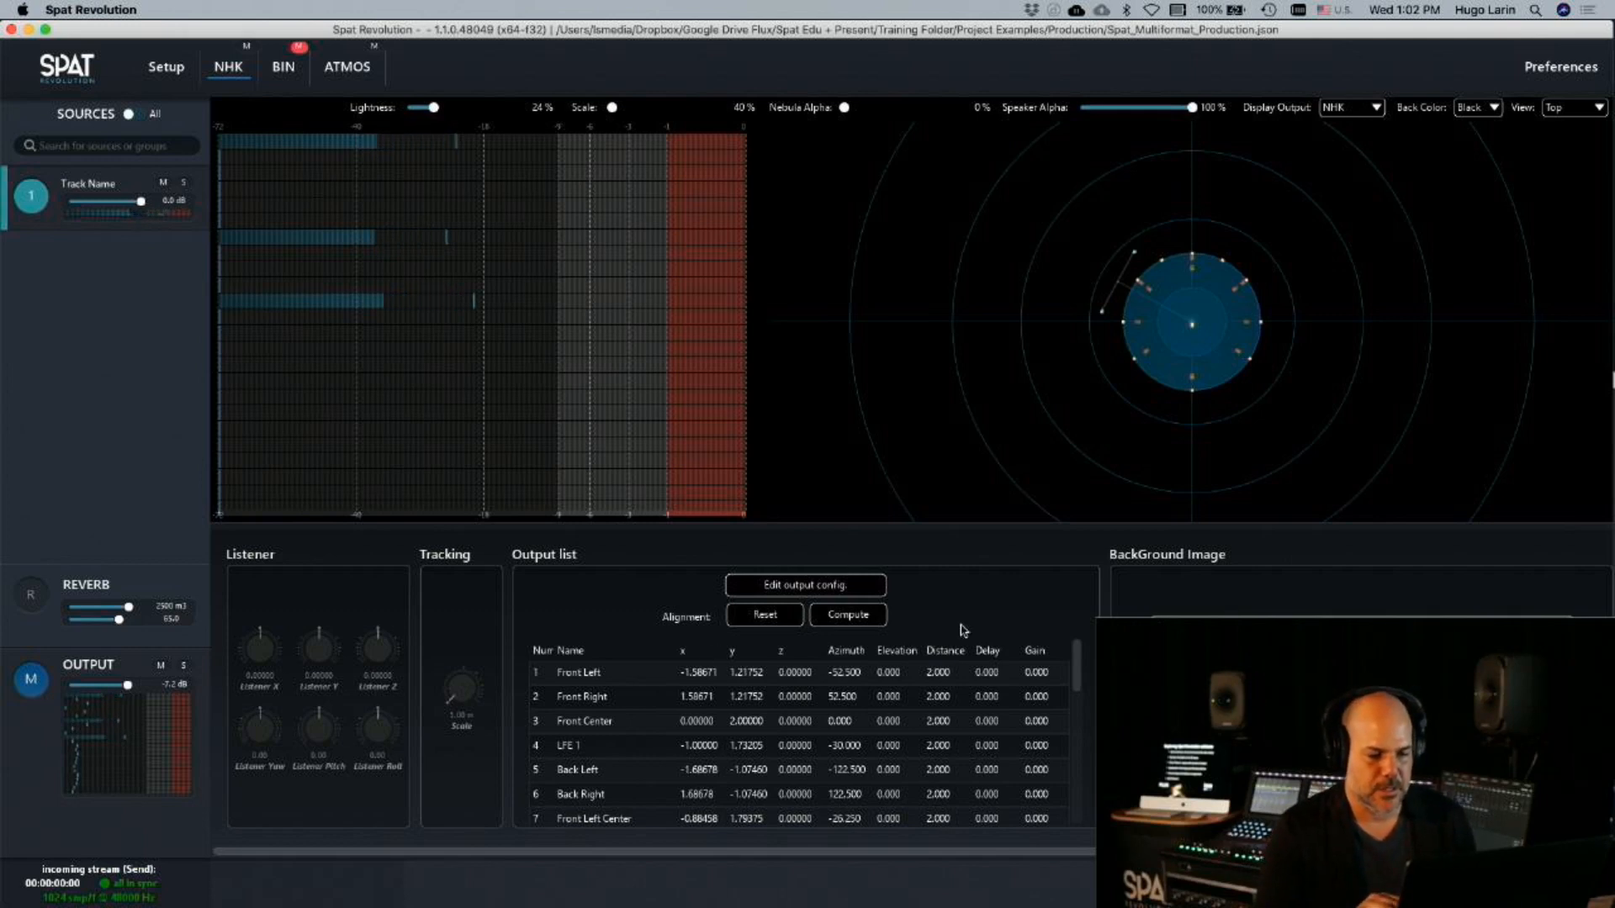
pyautogui.scroll(-5, 1034, 667)
pyautogui.scroll(5, 1034, 666)
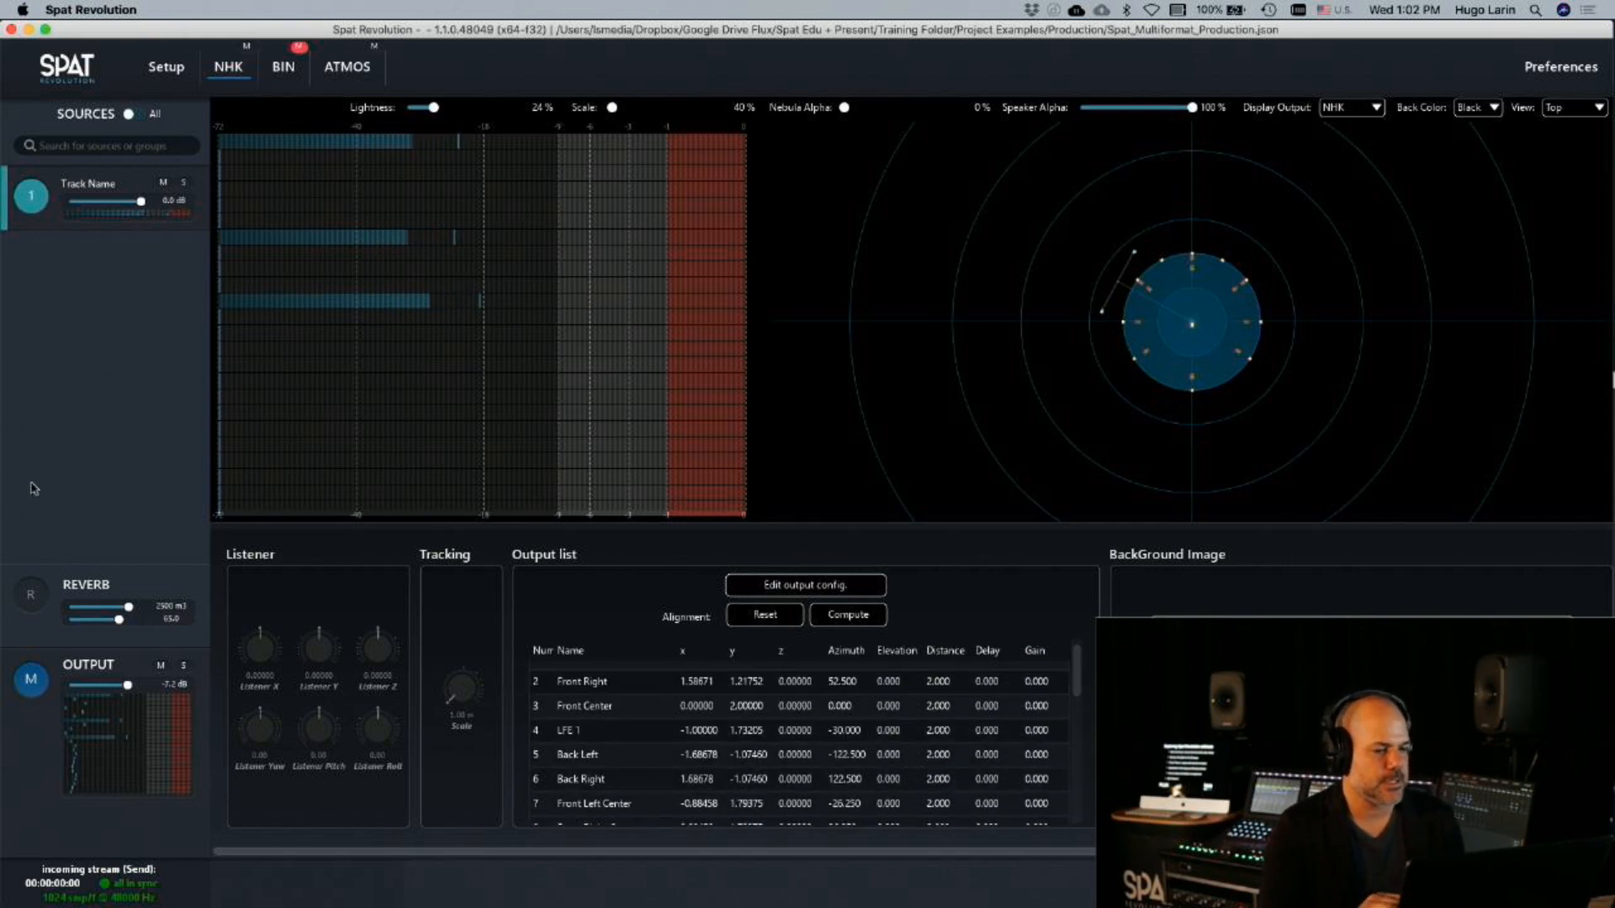
pyautogui.click(31, 595)
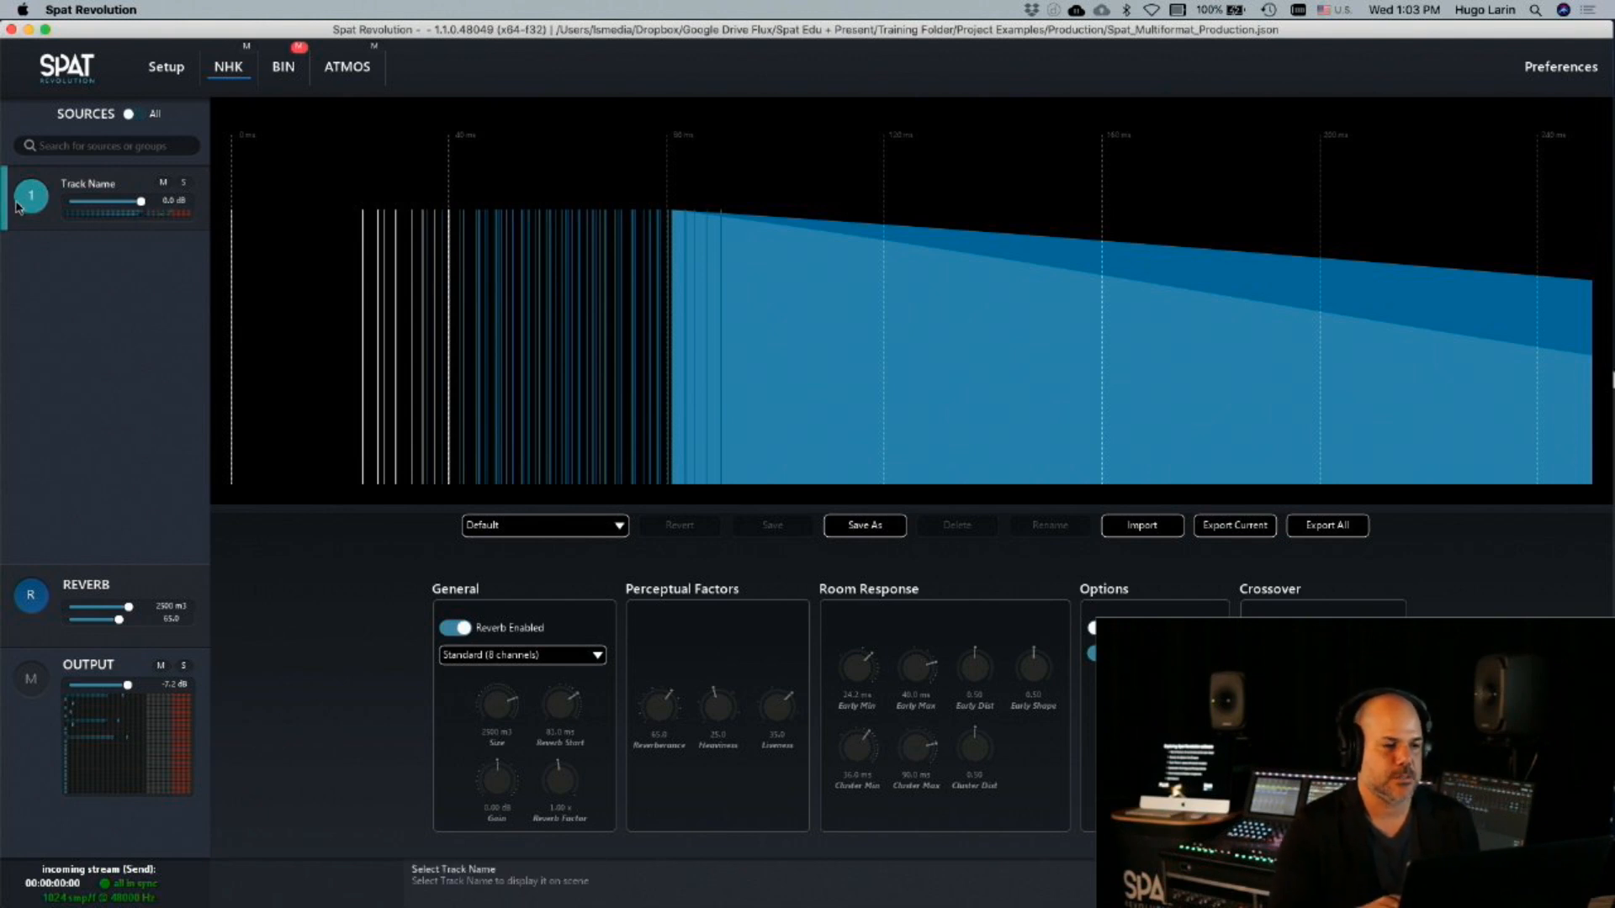
# Enable the reverb on the Track Name source in the NHK room
pyautogui.click(32, 197)
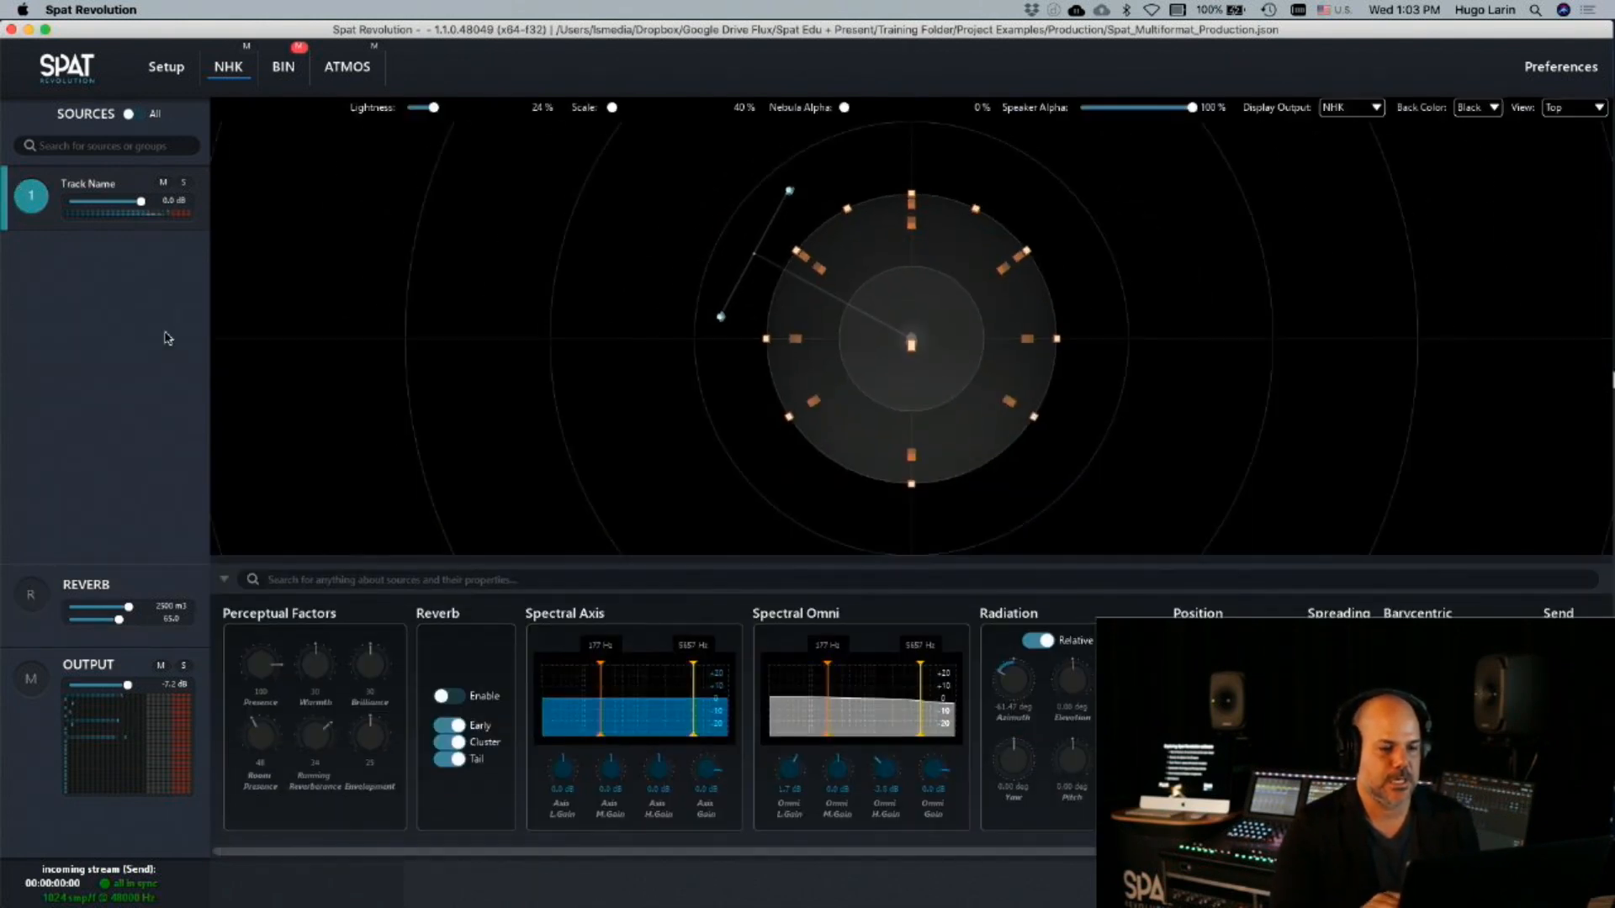
pyautogui.click(459, 695)
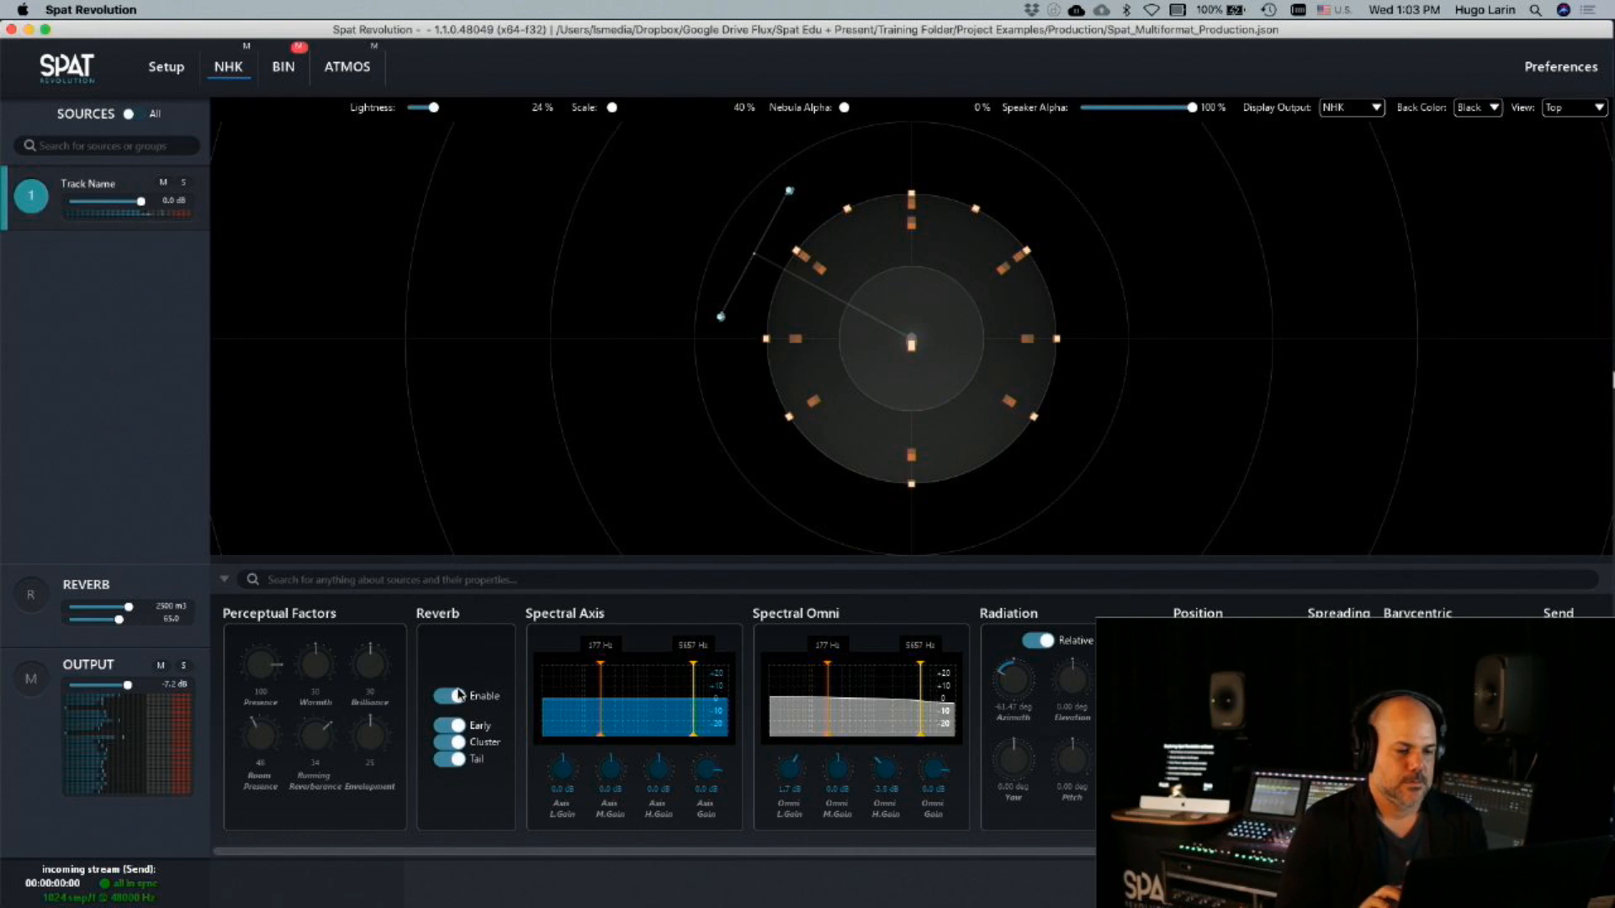
pyautogui.moveTo(257, 742)
pyautogui.mouseDown()
pyautogui.moveTo(260, 622)
pyautogui.moveTo(259, 721)
pyautogui.mouseUp()
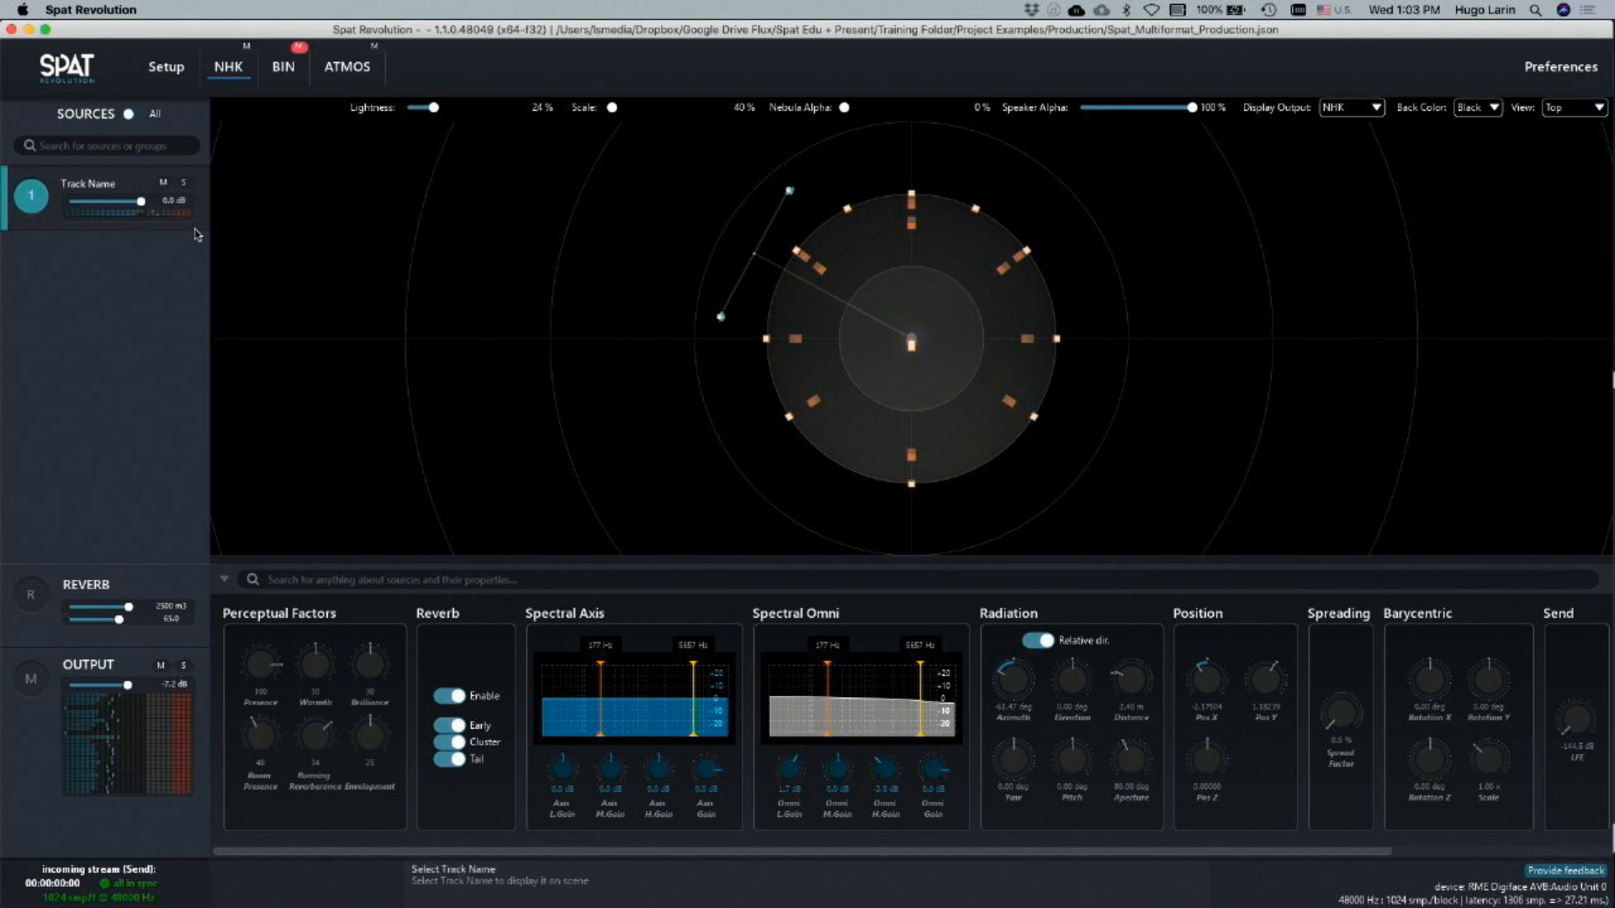
pyautogui.press('super+Tab')
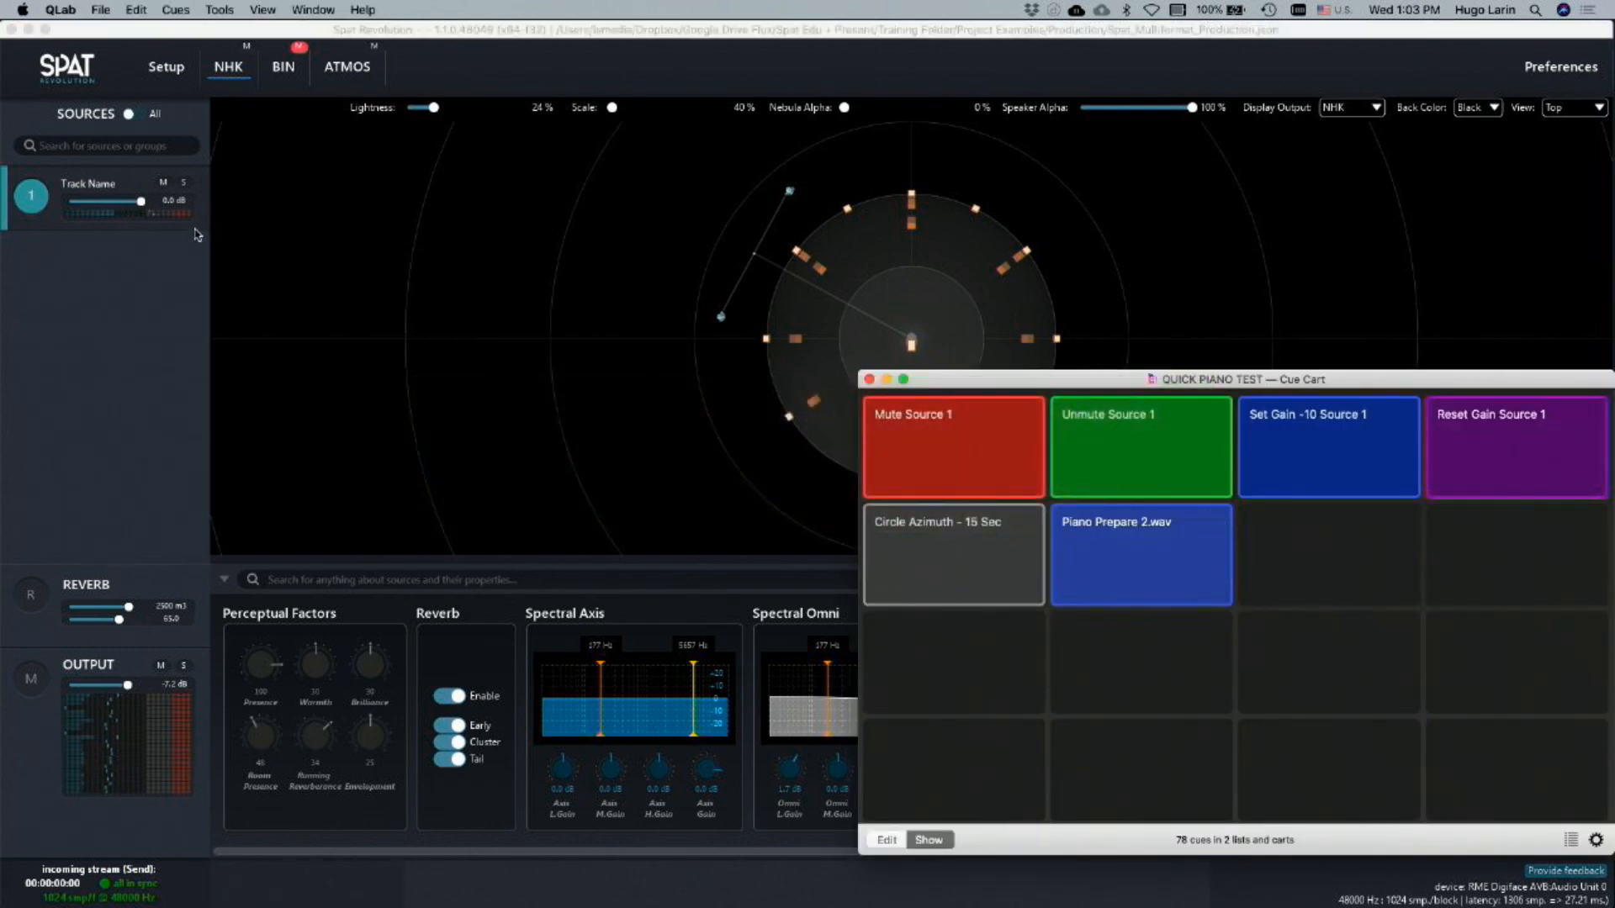
pyautogui.press('super+Tab')
pyautogui.click(141, 99)
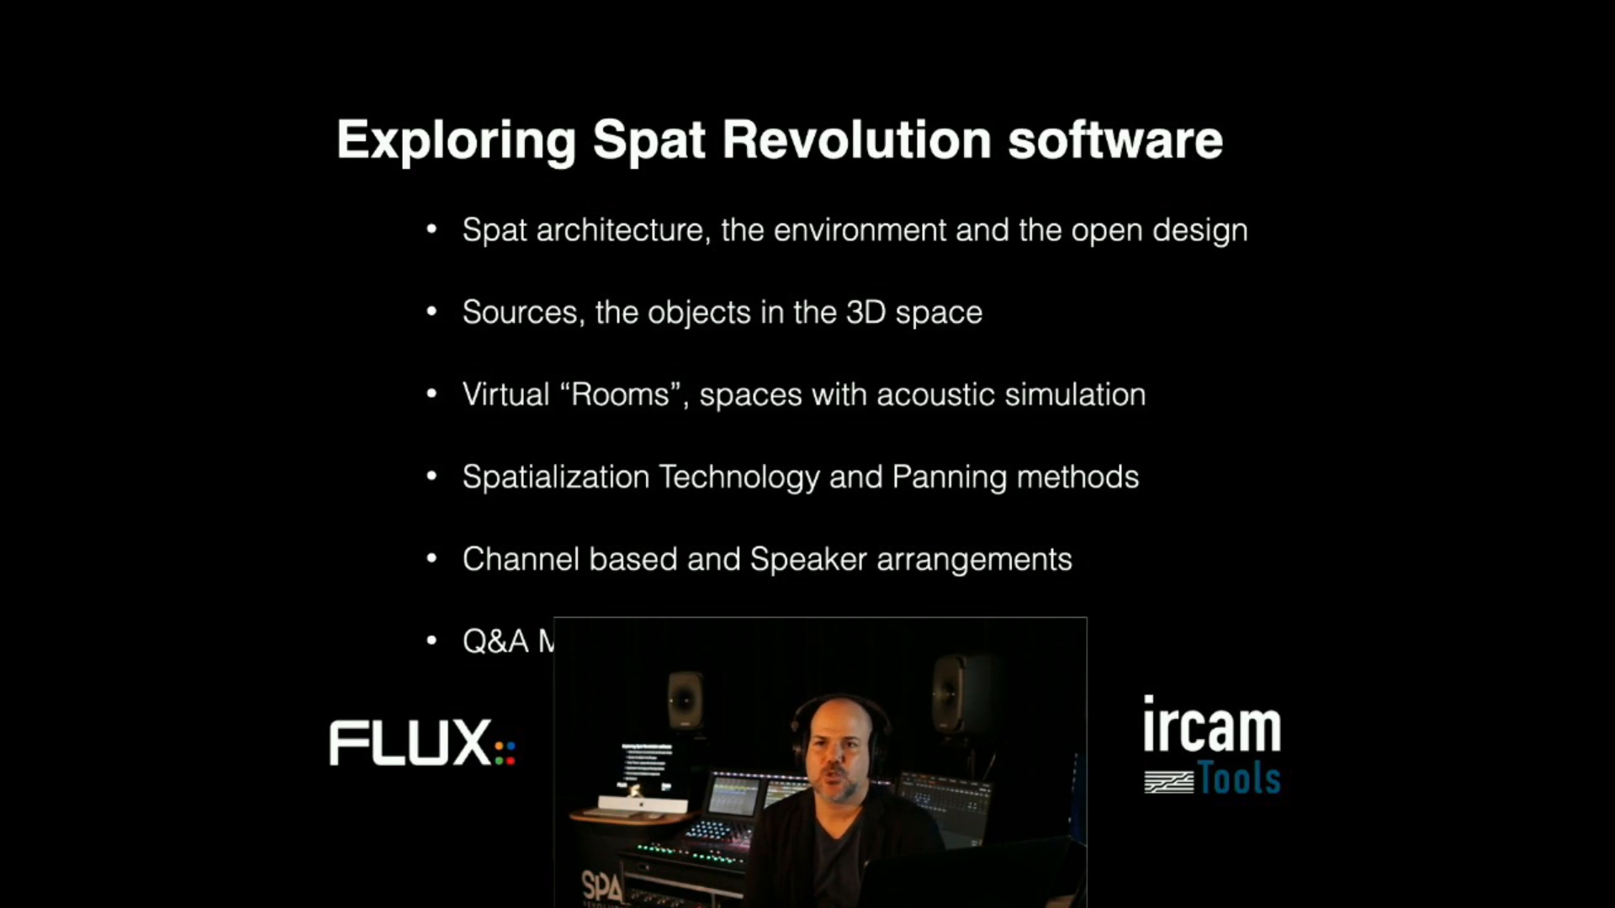
pyautogui.press('Right')
pyautogui.press('Right')
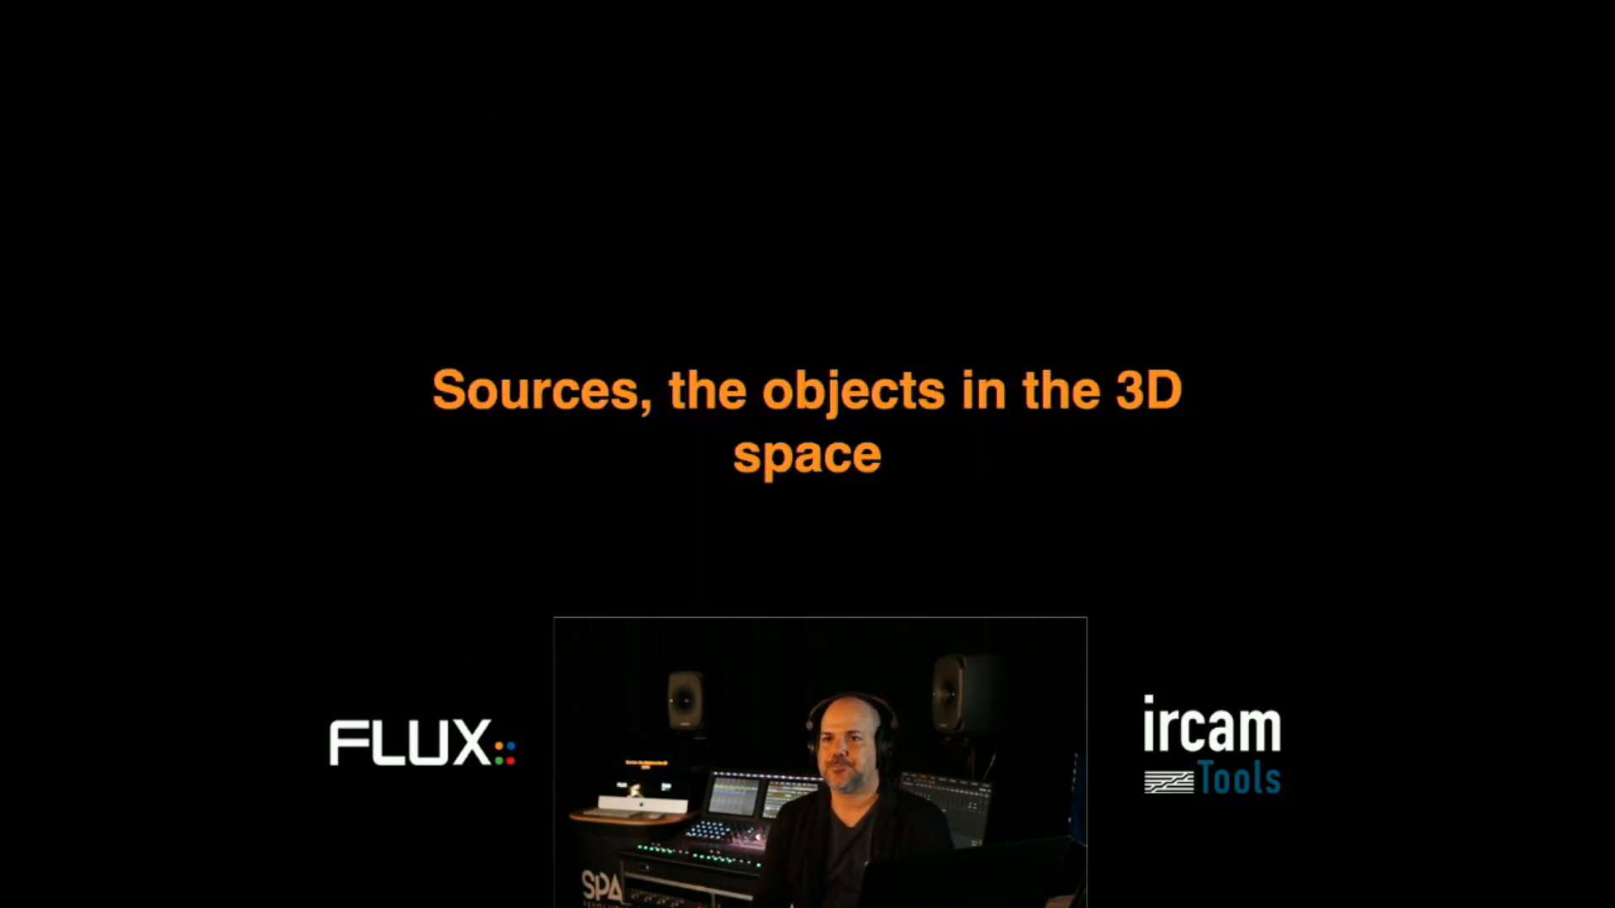
pyautogui.press('Right')
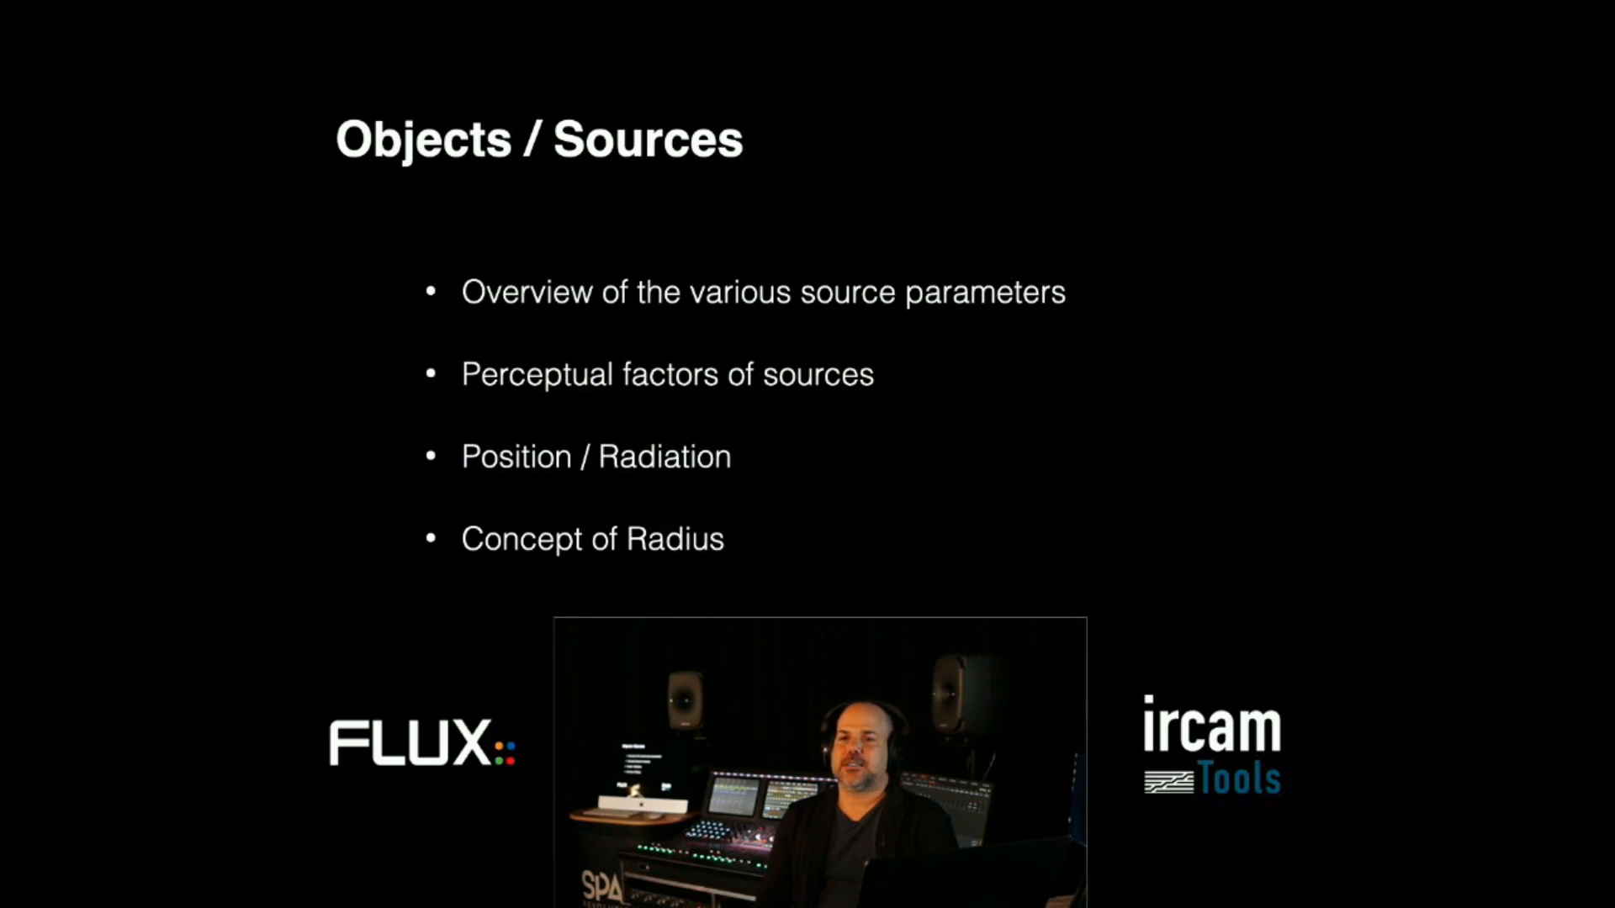
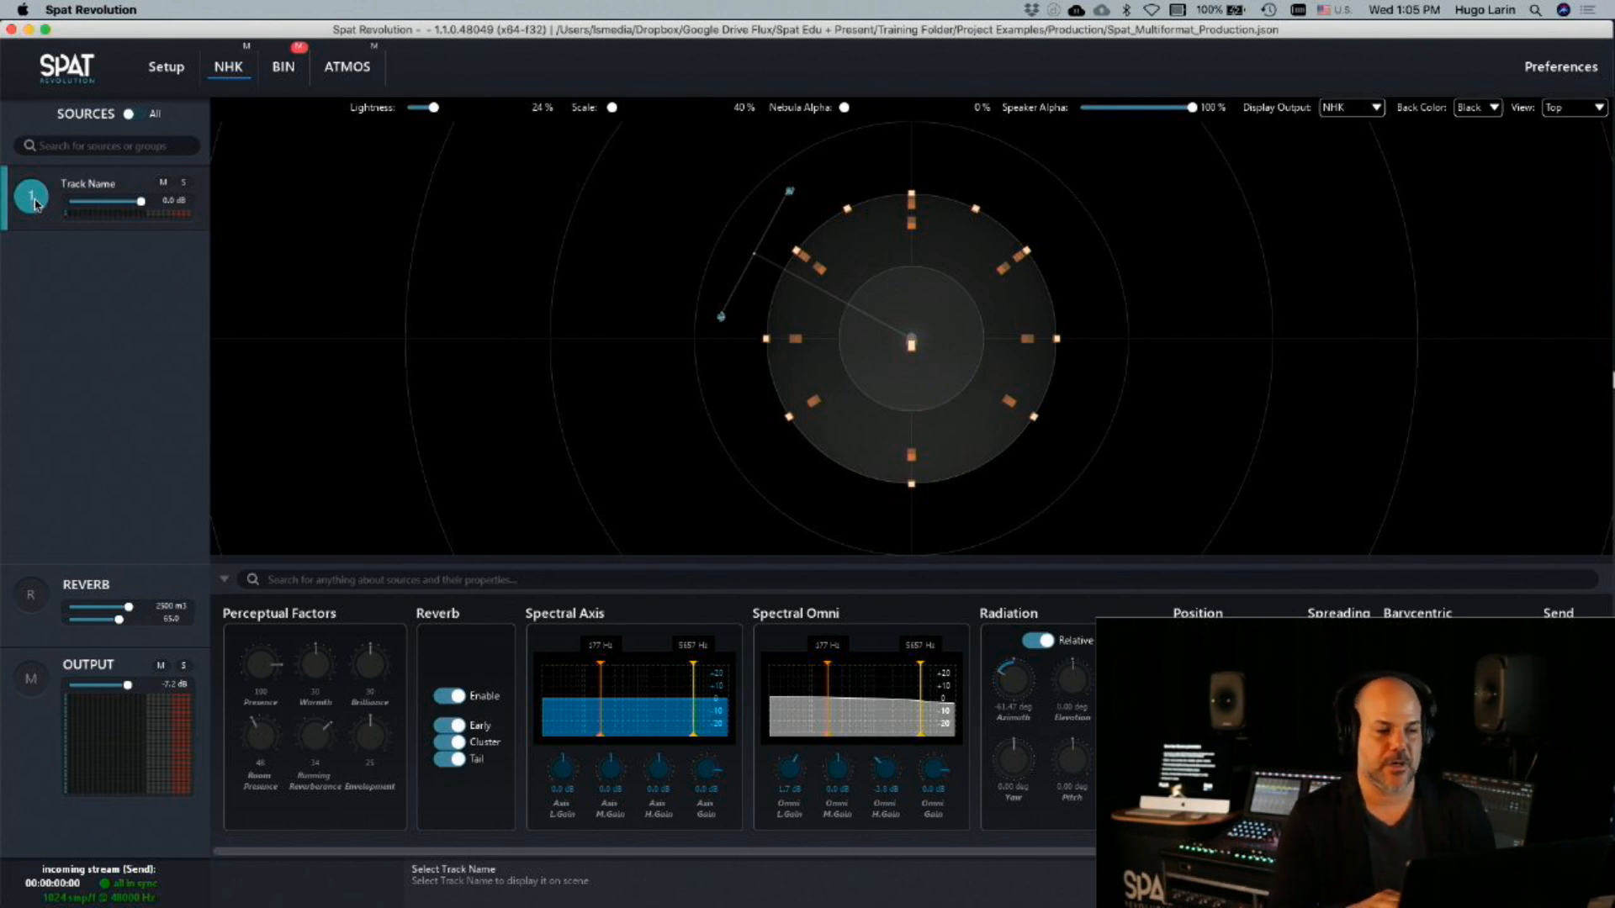
# Add a mono hardware input and a second source in the setup graph, and connect the two
pyautogui.click(171, 94)
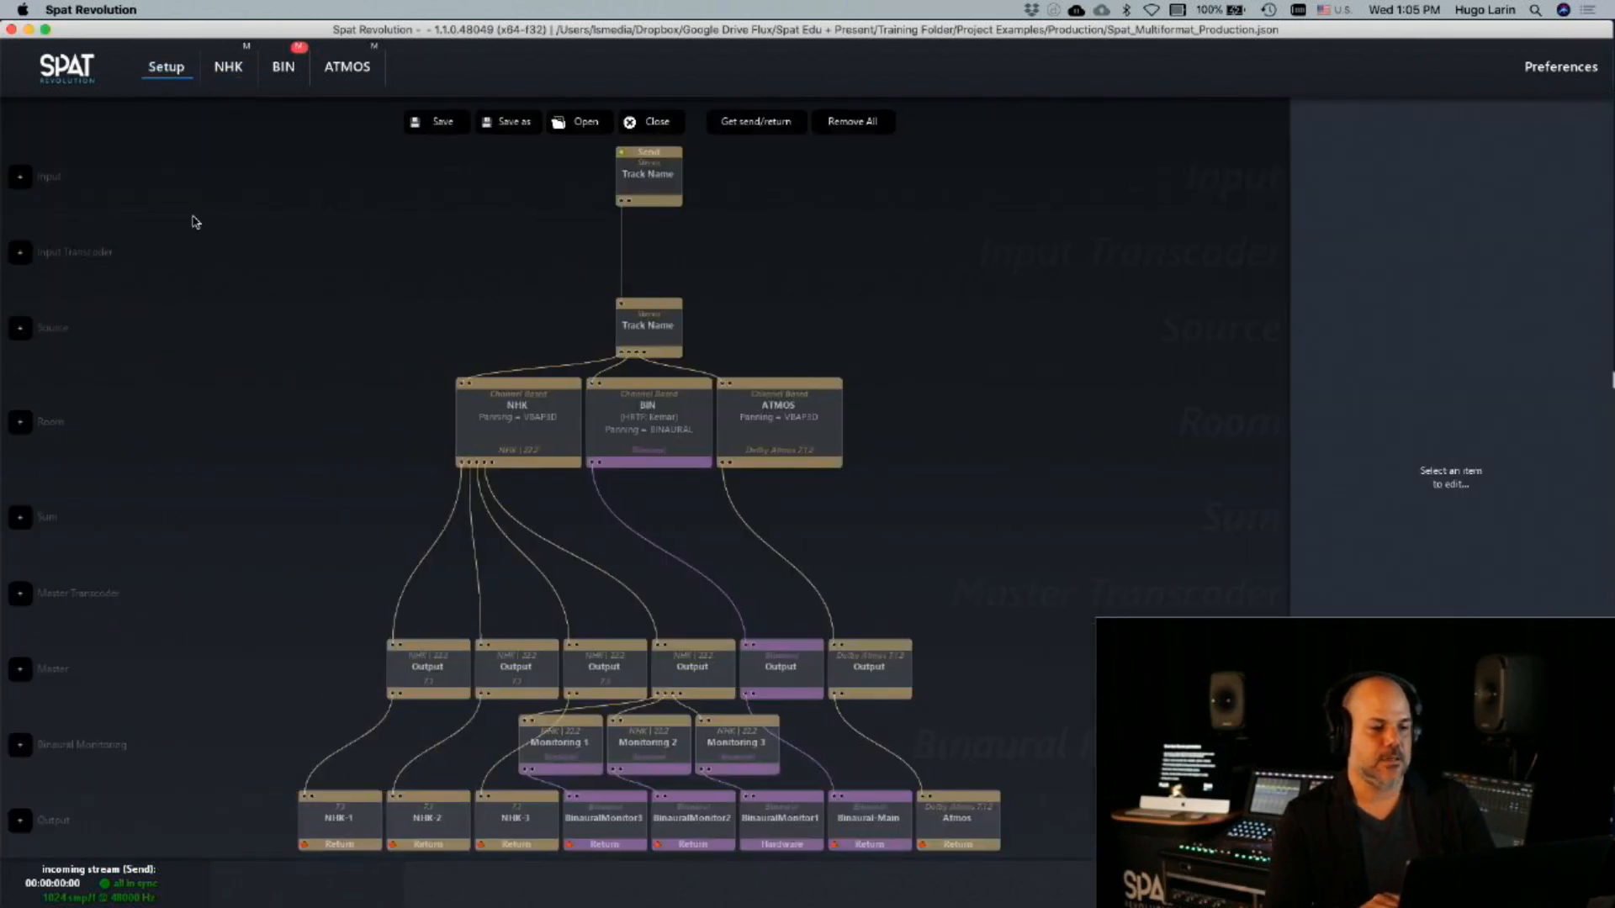
pyautogui.click(37, 326)
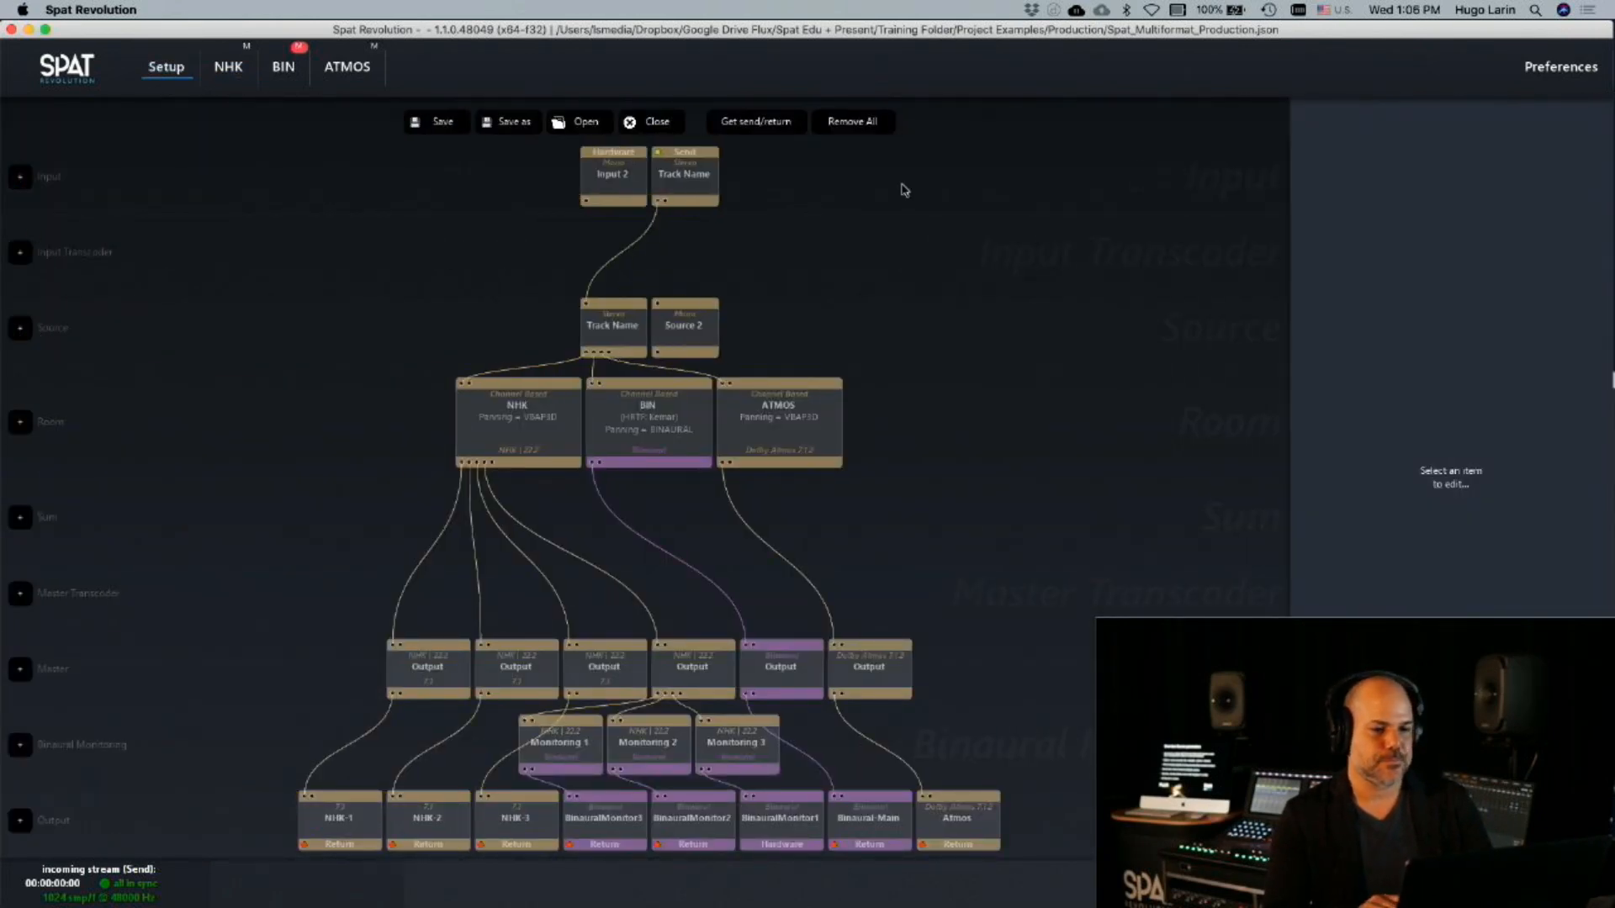
pyautogui.click(627, 179)
pyautogui.keyDown('shift'); pyautogui.click(685, 331); pyautogui.keyUp('shift')
pyautogui.press('super+l')
# Connect the Input 2 source to the NHK room and open that room
pyautogui.click(685, 331)
pyautogui.keyDown('shift'); pyautogui.click(497, 415); pyautogui.keyUp('shift')
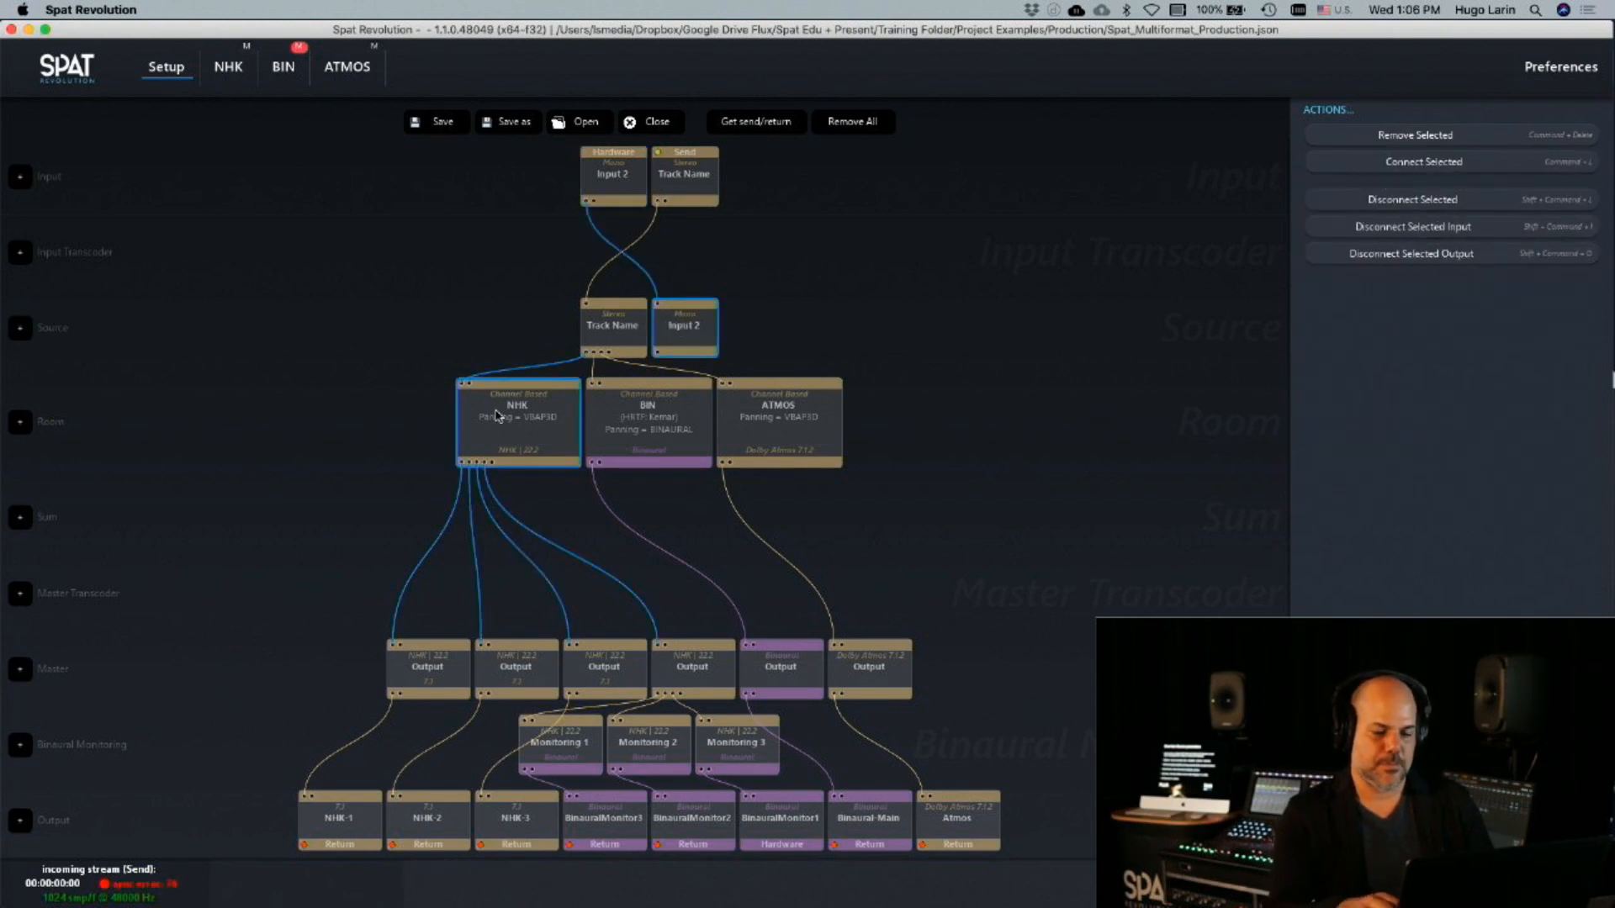
pyautogui.press('super+l')
pyautogui.doubleClick(509, 436)
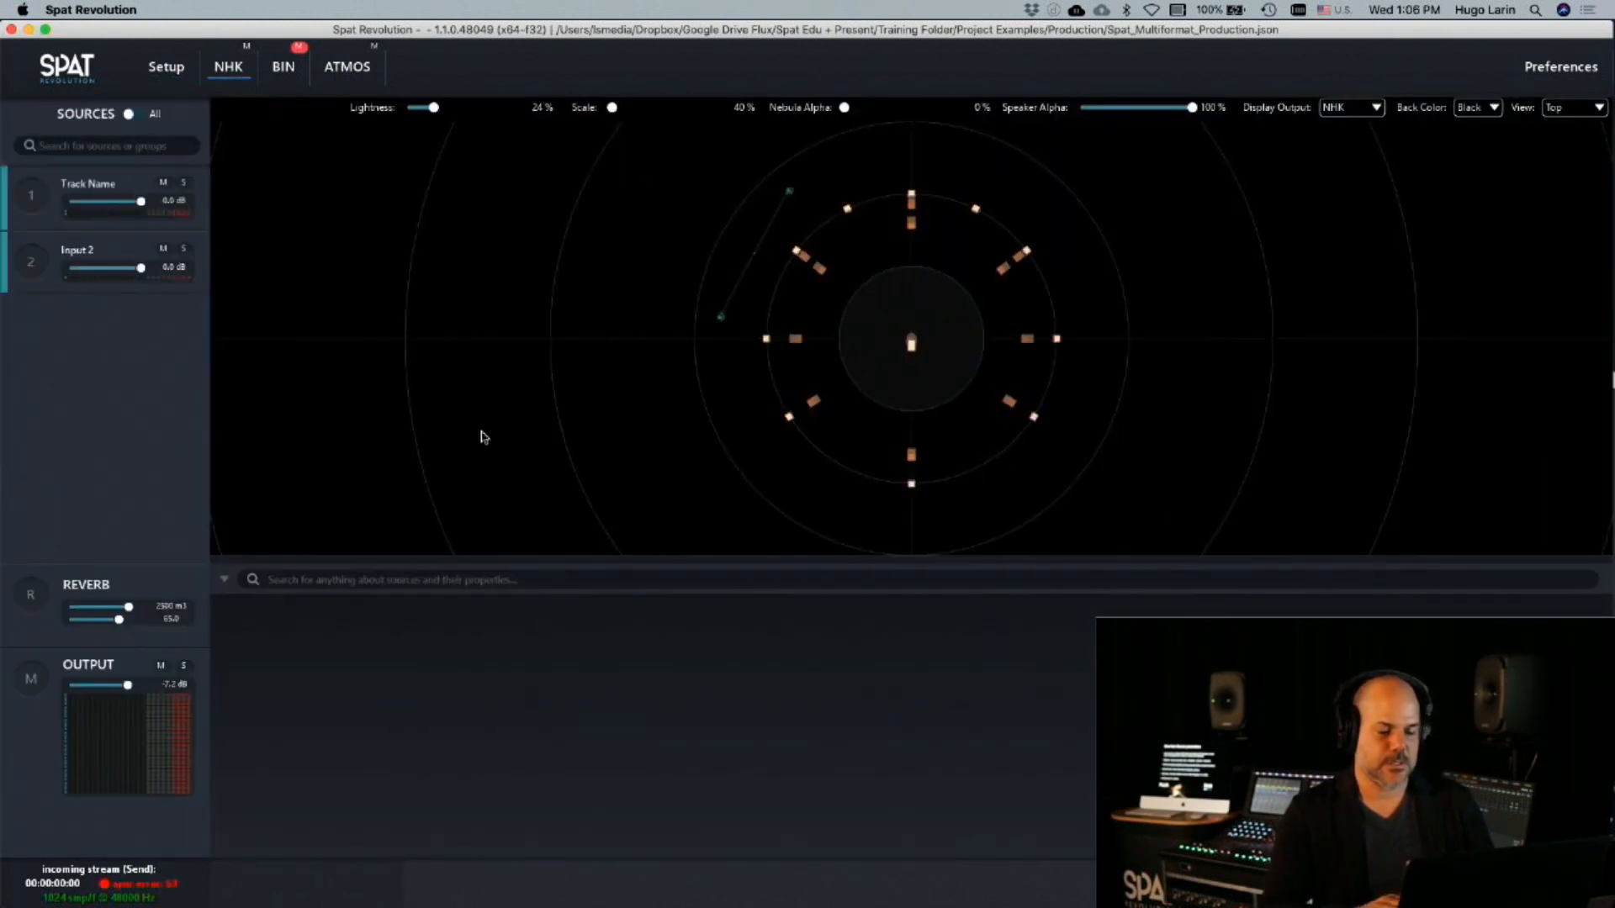
# Move the Track Name and Input 2 sources together farther out toward the listener's front left, and check each source's selection
pyautogui.click(38, 271)
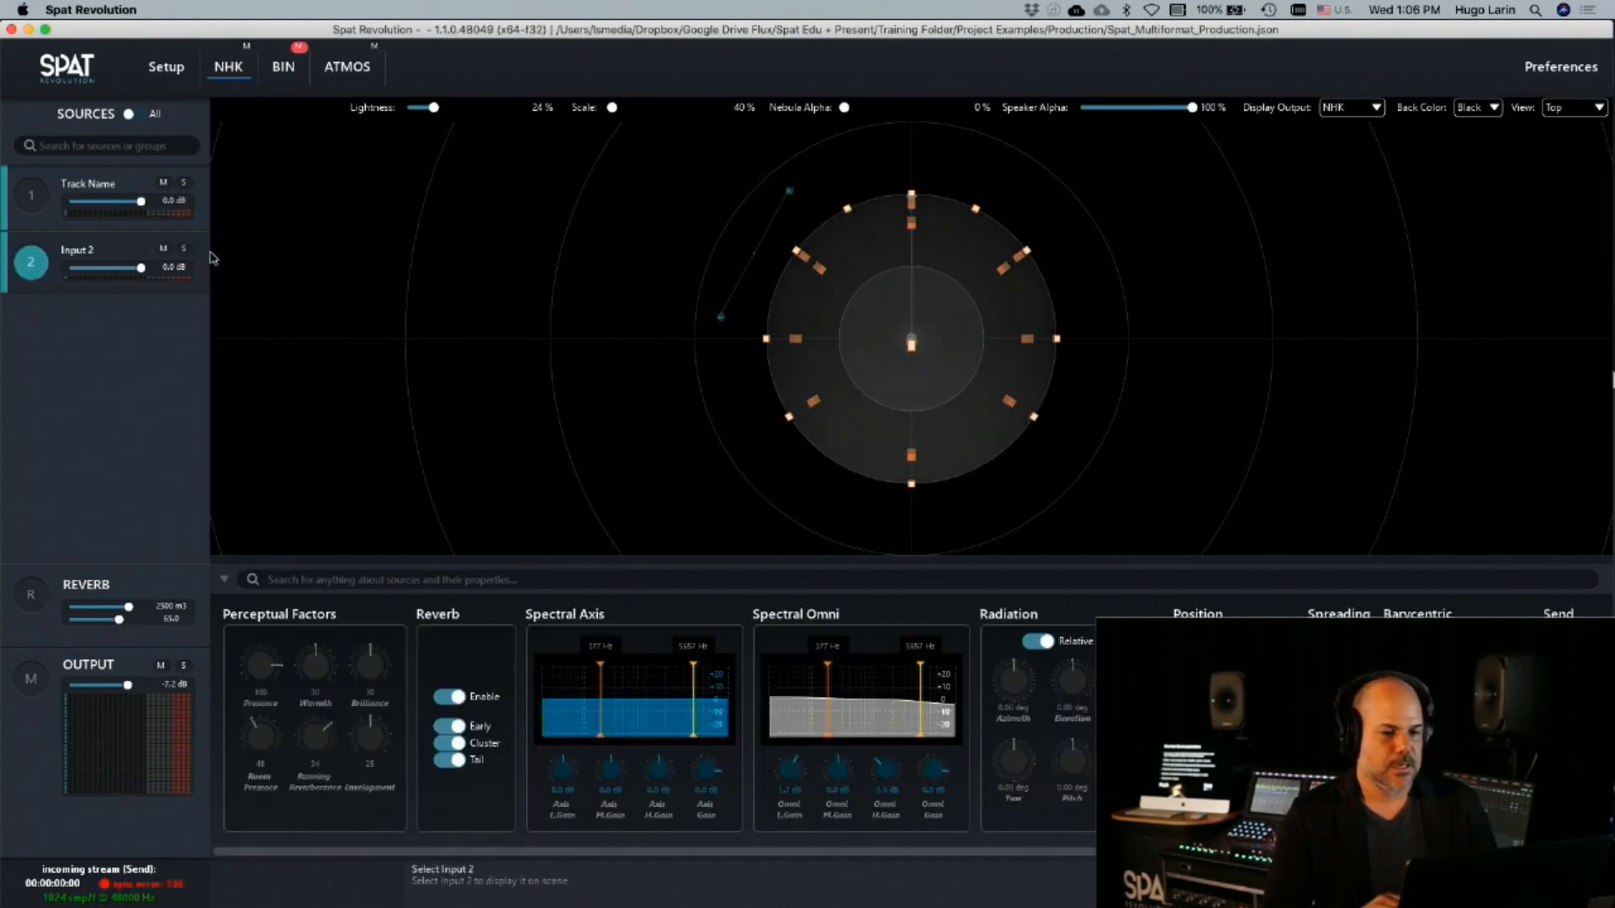
pyautogui.click(32, 197)
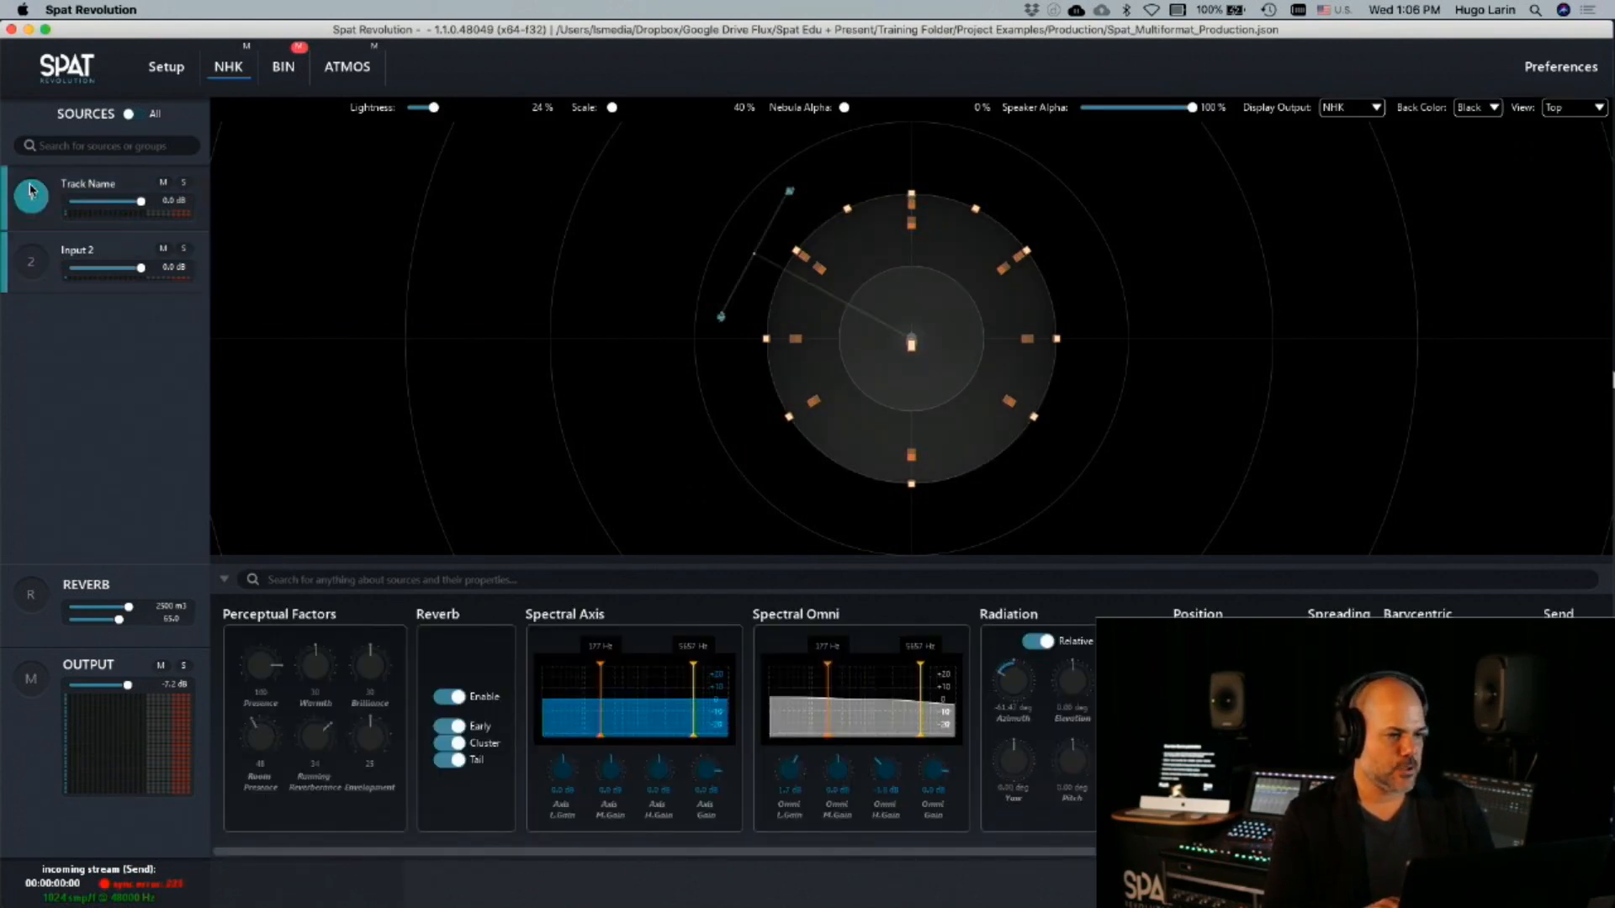
pyautogui.click(35, 265)
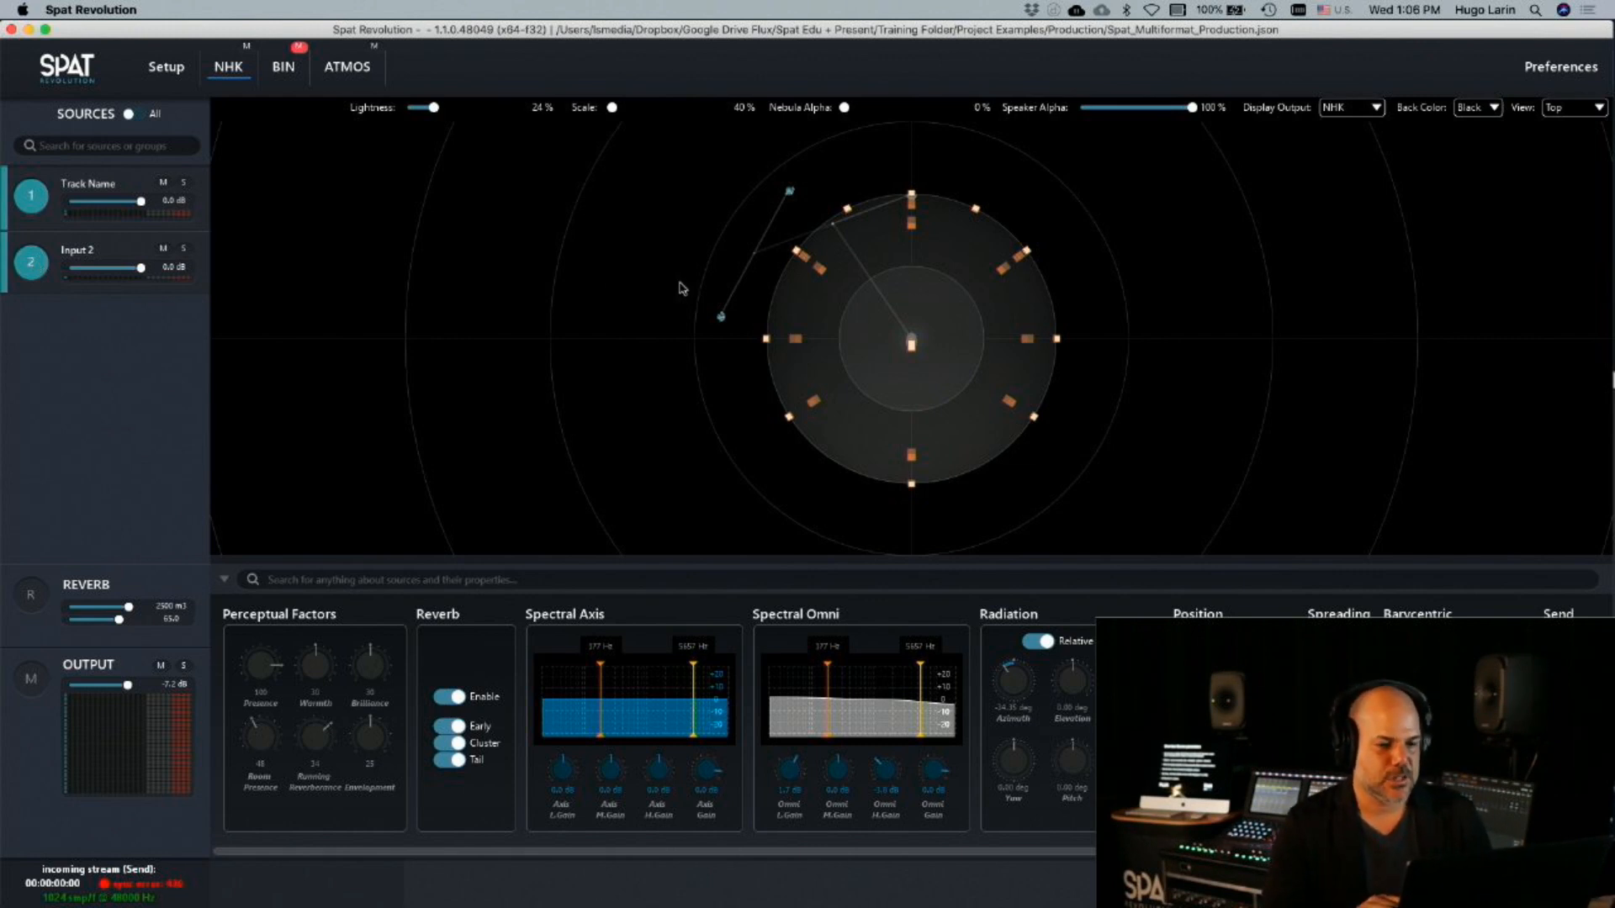
pyautogui.moveTo(720, 318); pyautogui.dragTo(676, 300)
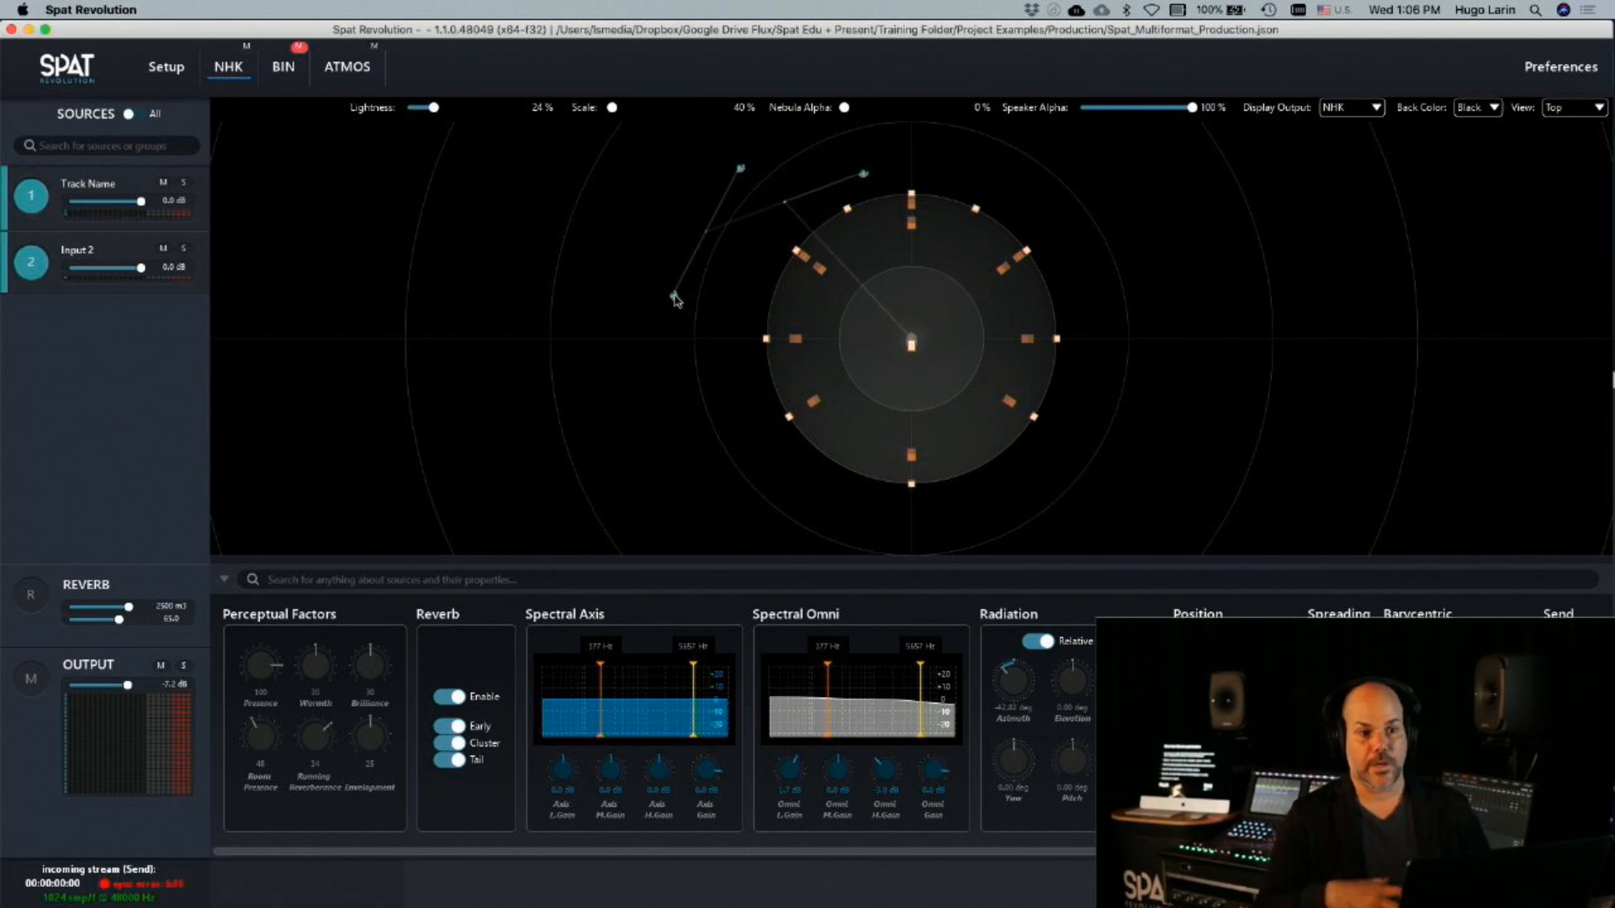
pyautogui.click(124, 416)
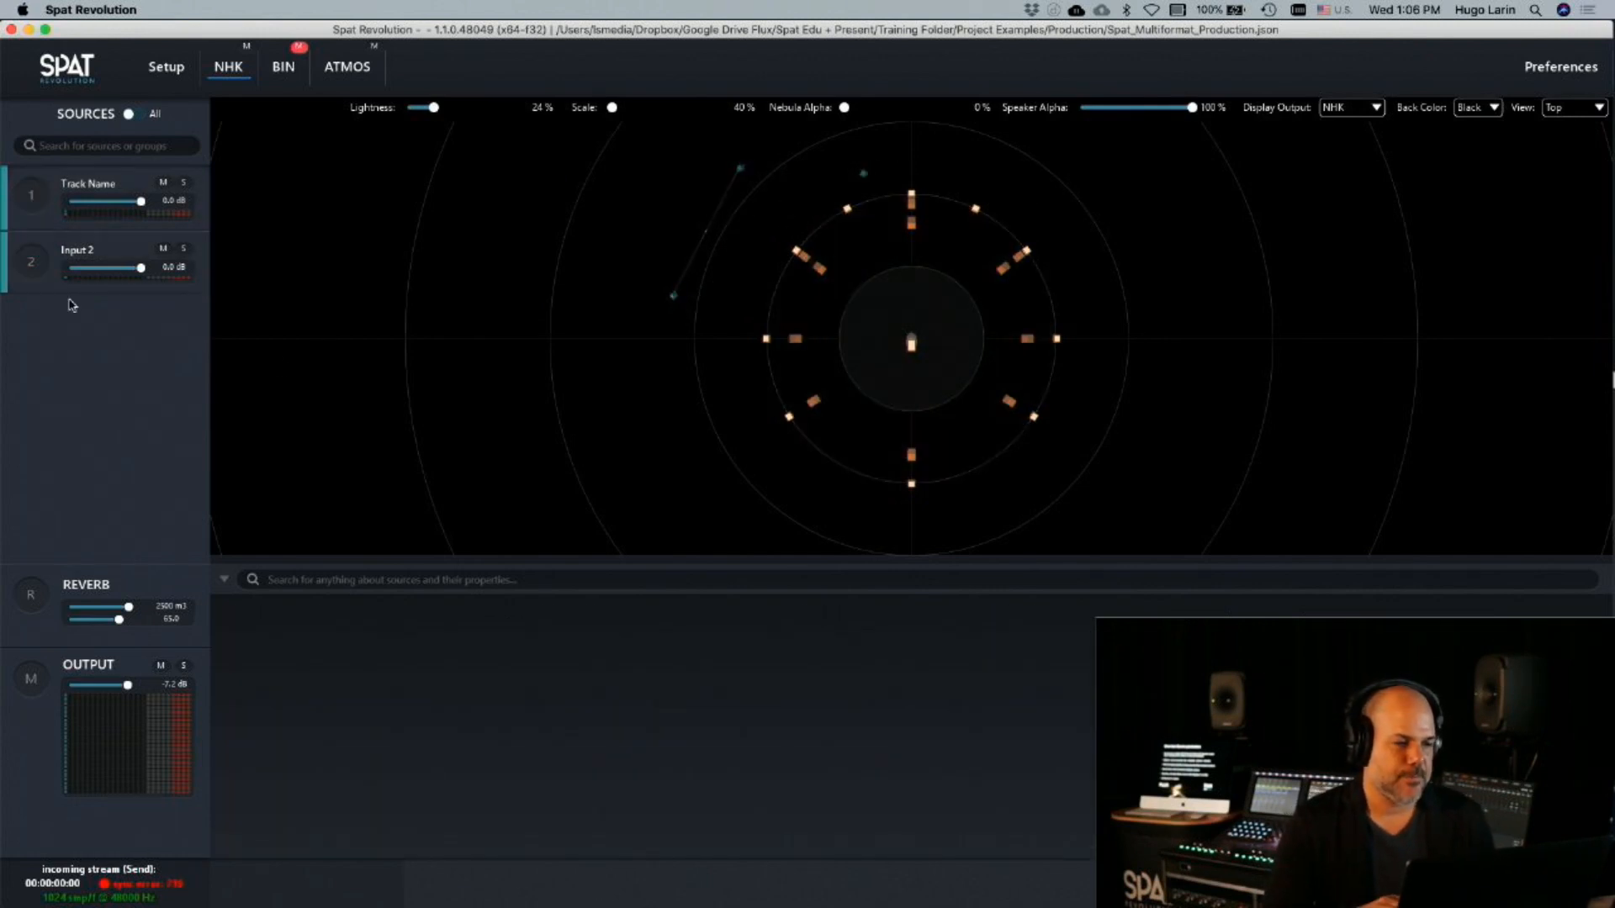
pyautogui.click(39, 203)
pyautogui.click(31, 261)
# Remove the Input 2 hardware input and its mono source from the setup graph
pyautogui.click(166, 66)
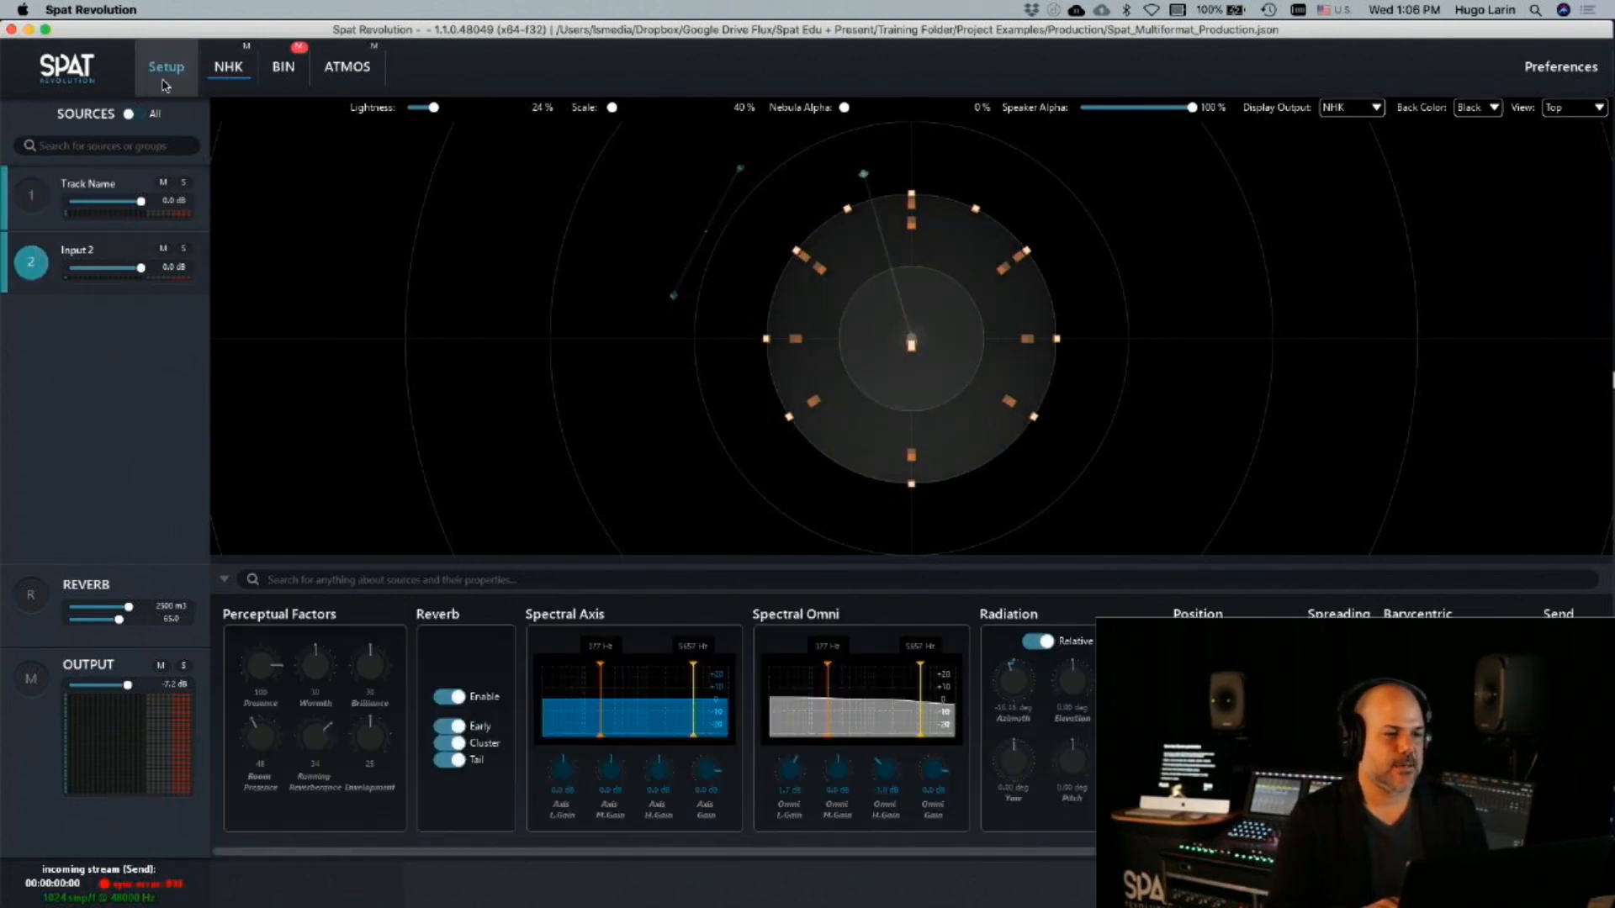
pyautogui.click(586, 200)
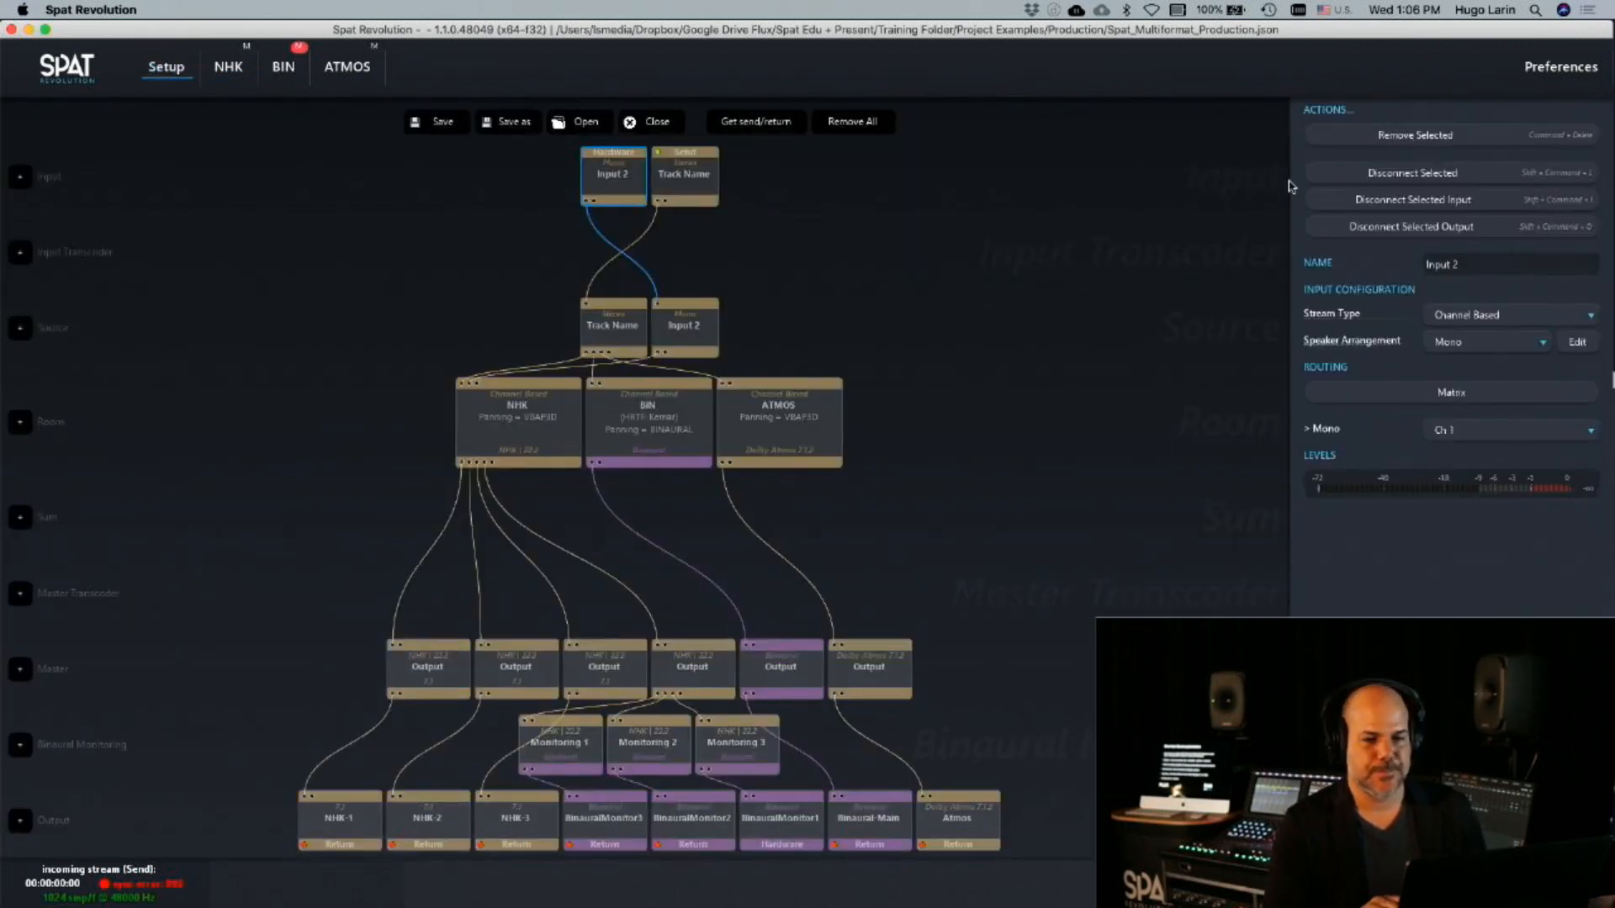
pyautogui.click(1422, 137)
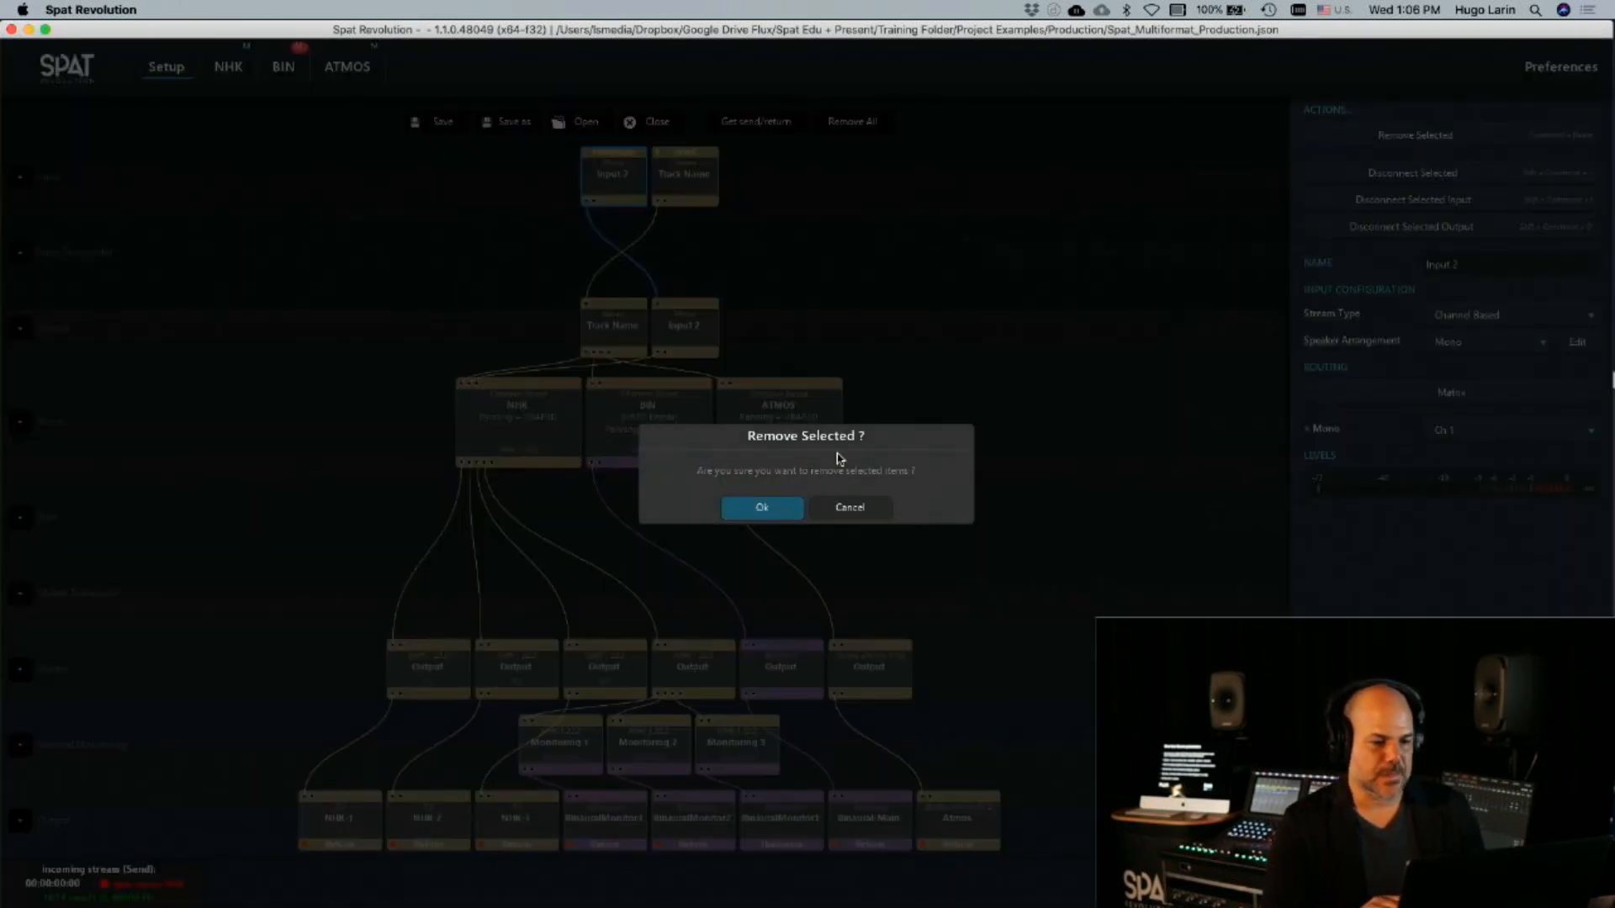
pyautogui.click(776, 506)
pyautogui.click(684, 328)
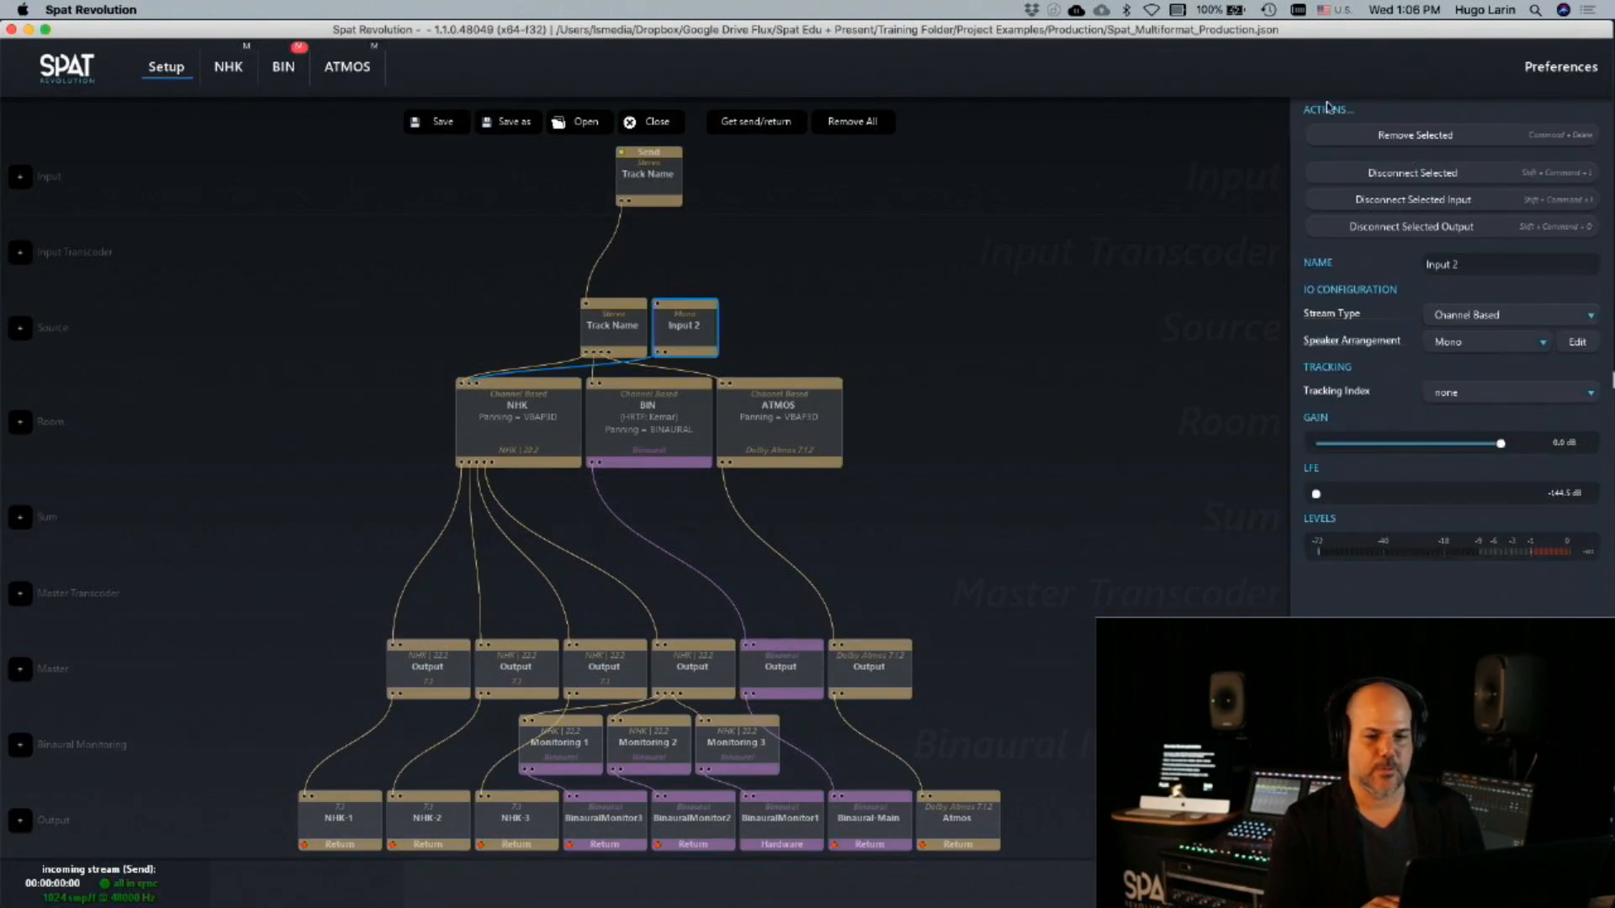
pyautogui.click(1447, 137)
pyautogui.click(757, 509)
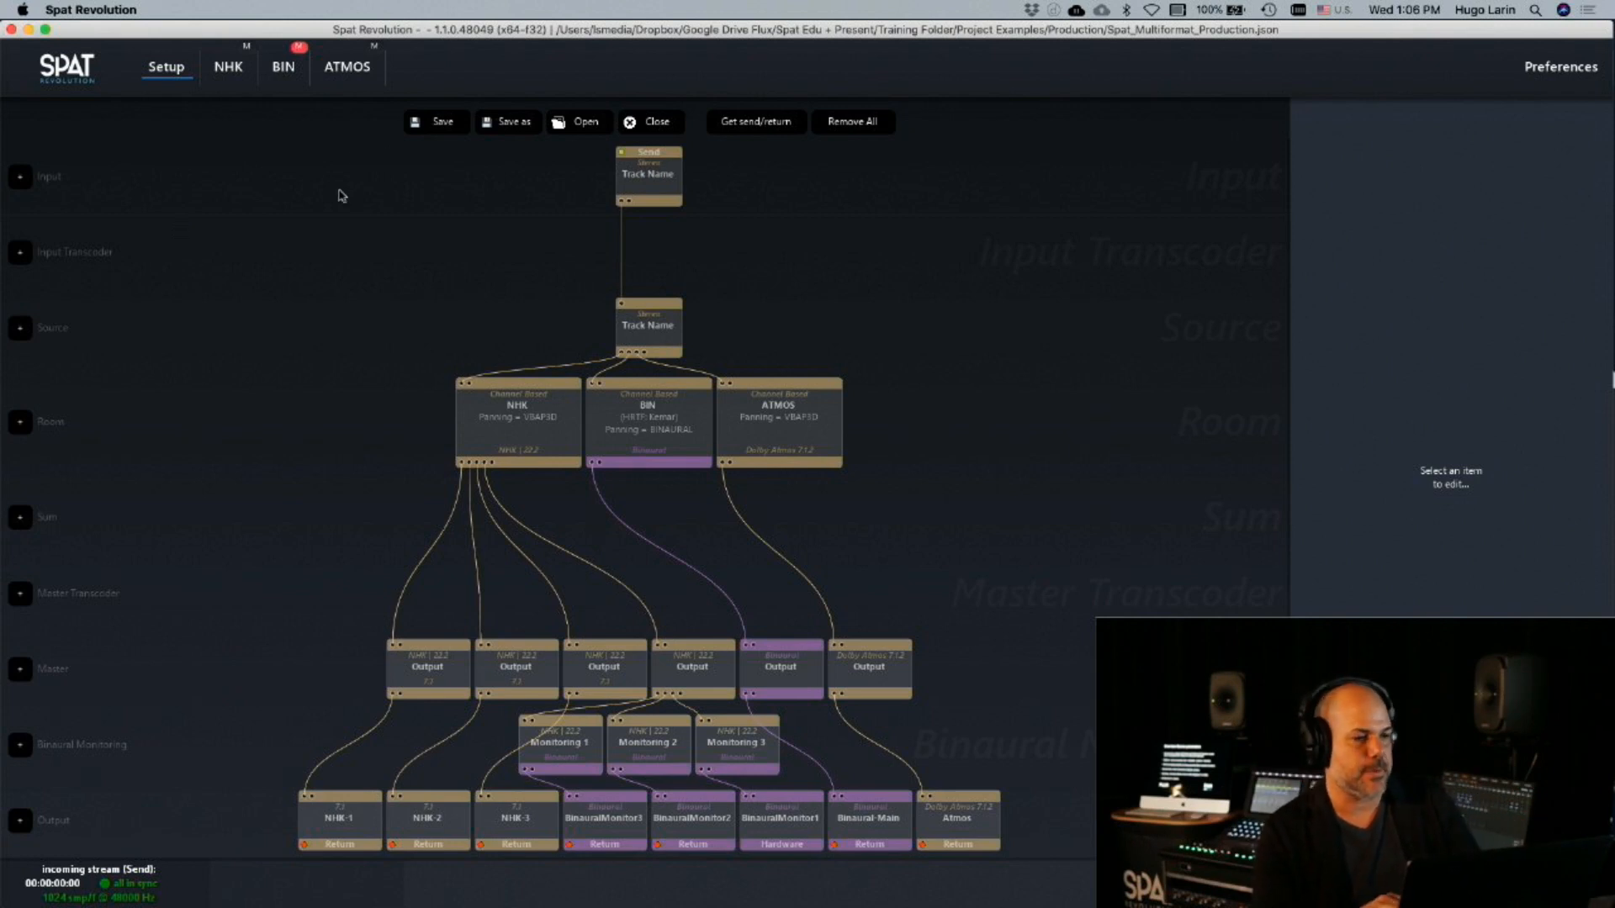
# Select the Track Name source in the NHK room and start the Piano Prepare 2.wav cue in QLab
pyautogui.click(228, 69)
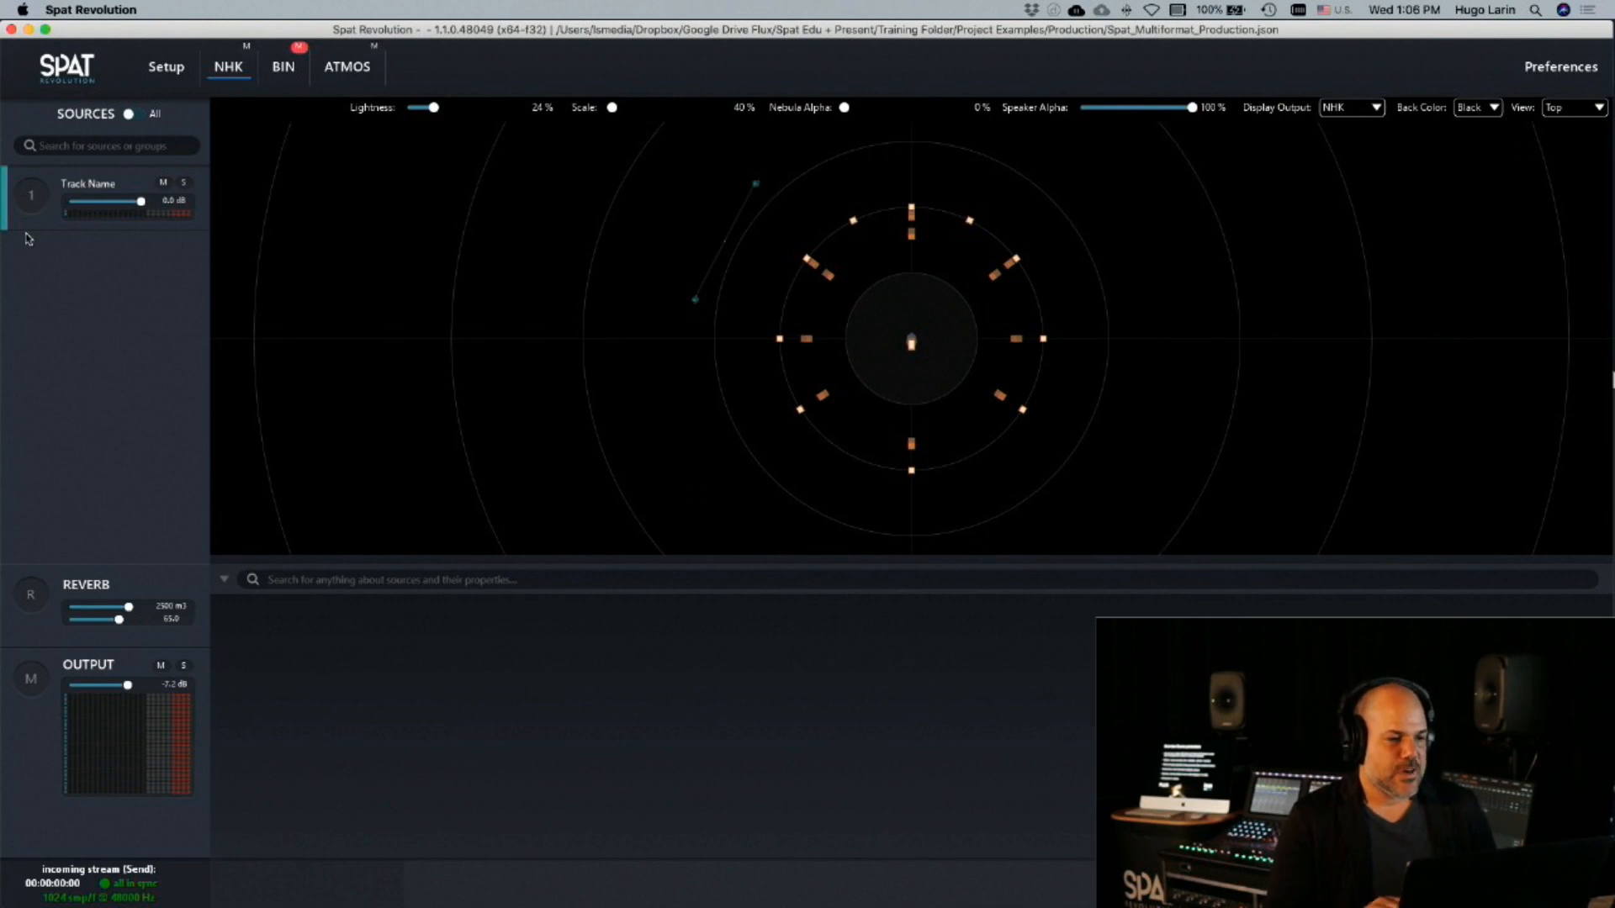
pyautogui.click(30, 195)
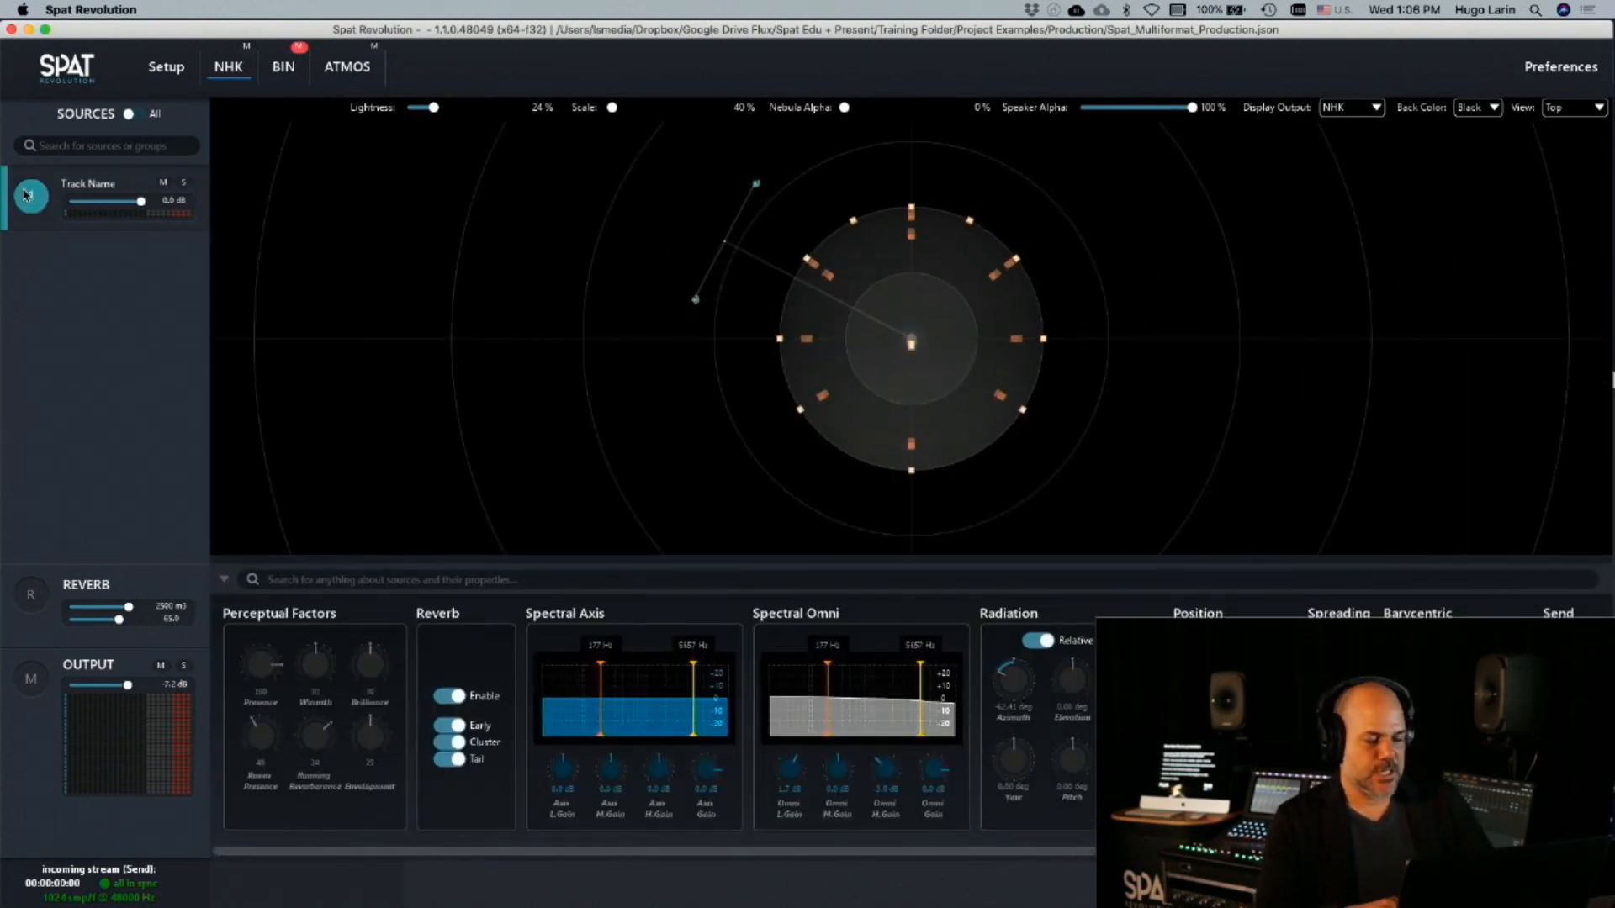
pyautogui.press('super+Tab')
pyautogui.click(1191, 594)
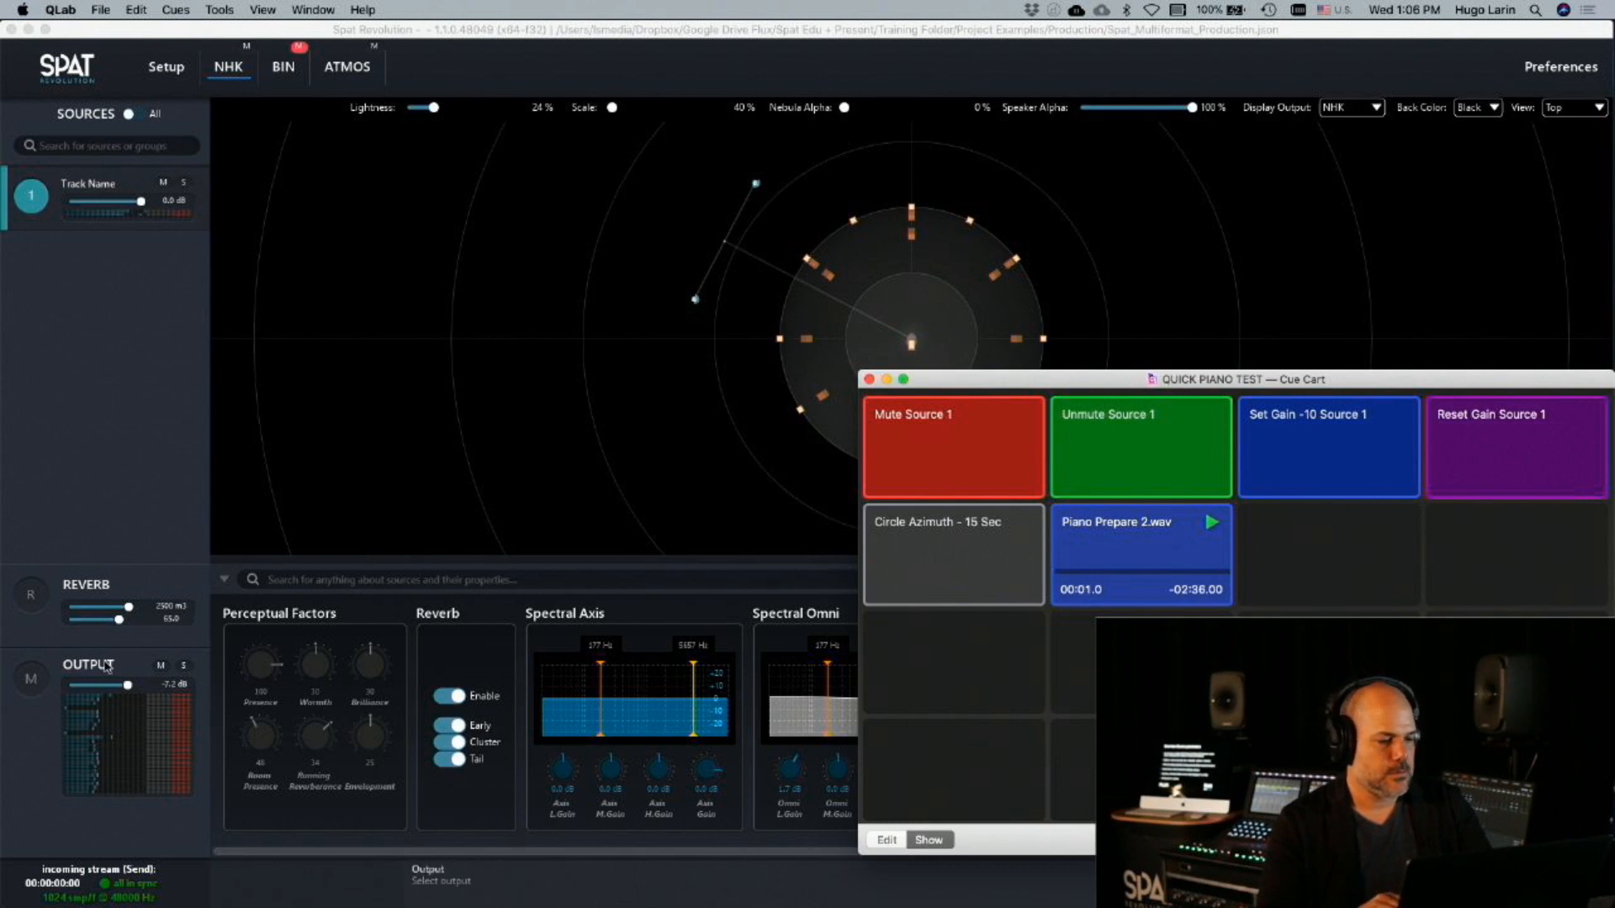
# Raise the NHK room's output to -4.4 dB and compare the Track Name source with its reverb off and on
pyautogui.click(128, 688)
pyautogui.moveTo(126, 692); pyautogui.dragTo(130, 692)
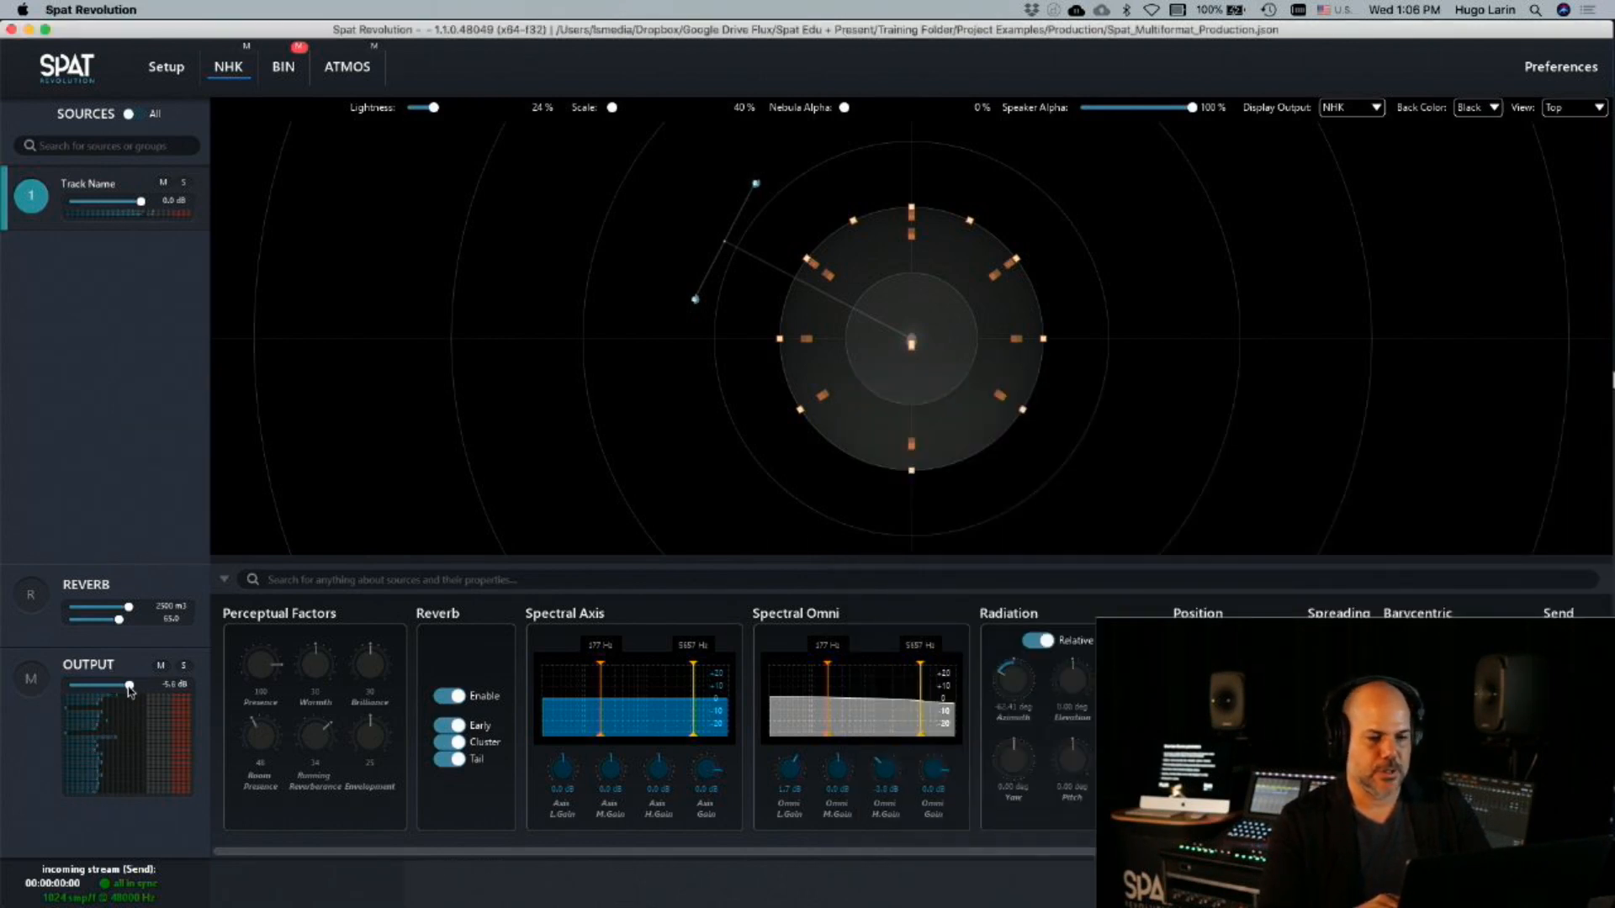
pyautogui.click(439, 701)
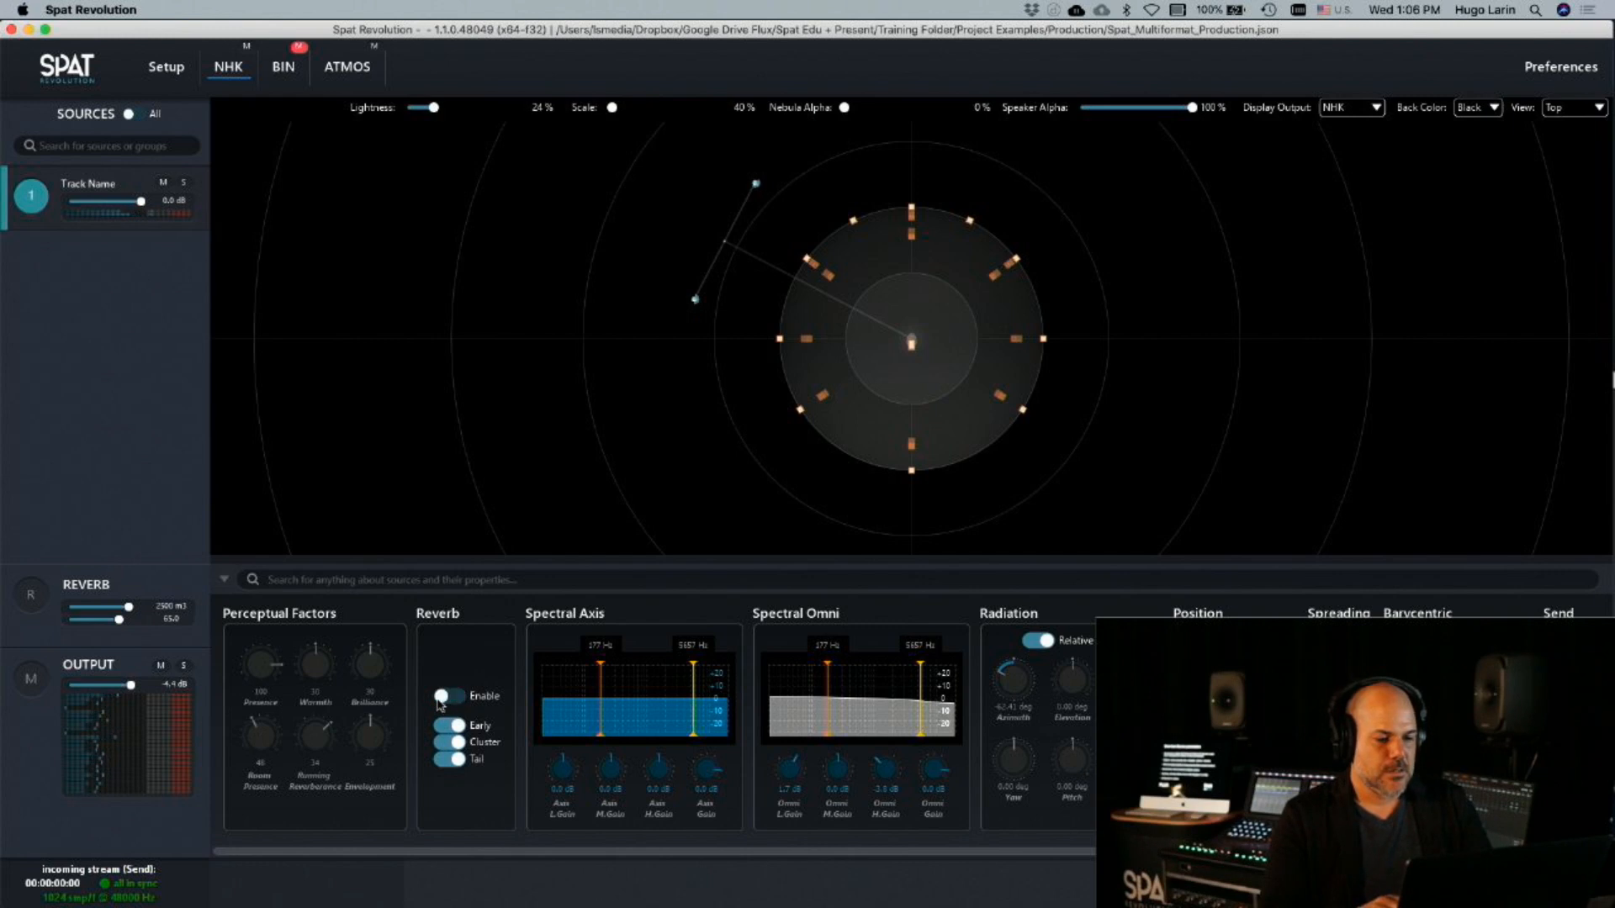
pyautogui.click(440, 700)
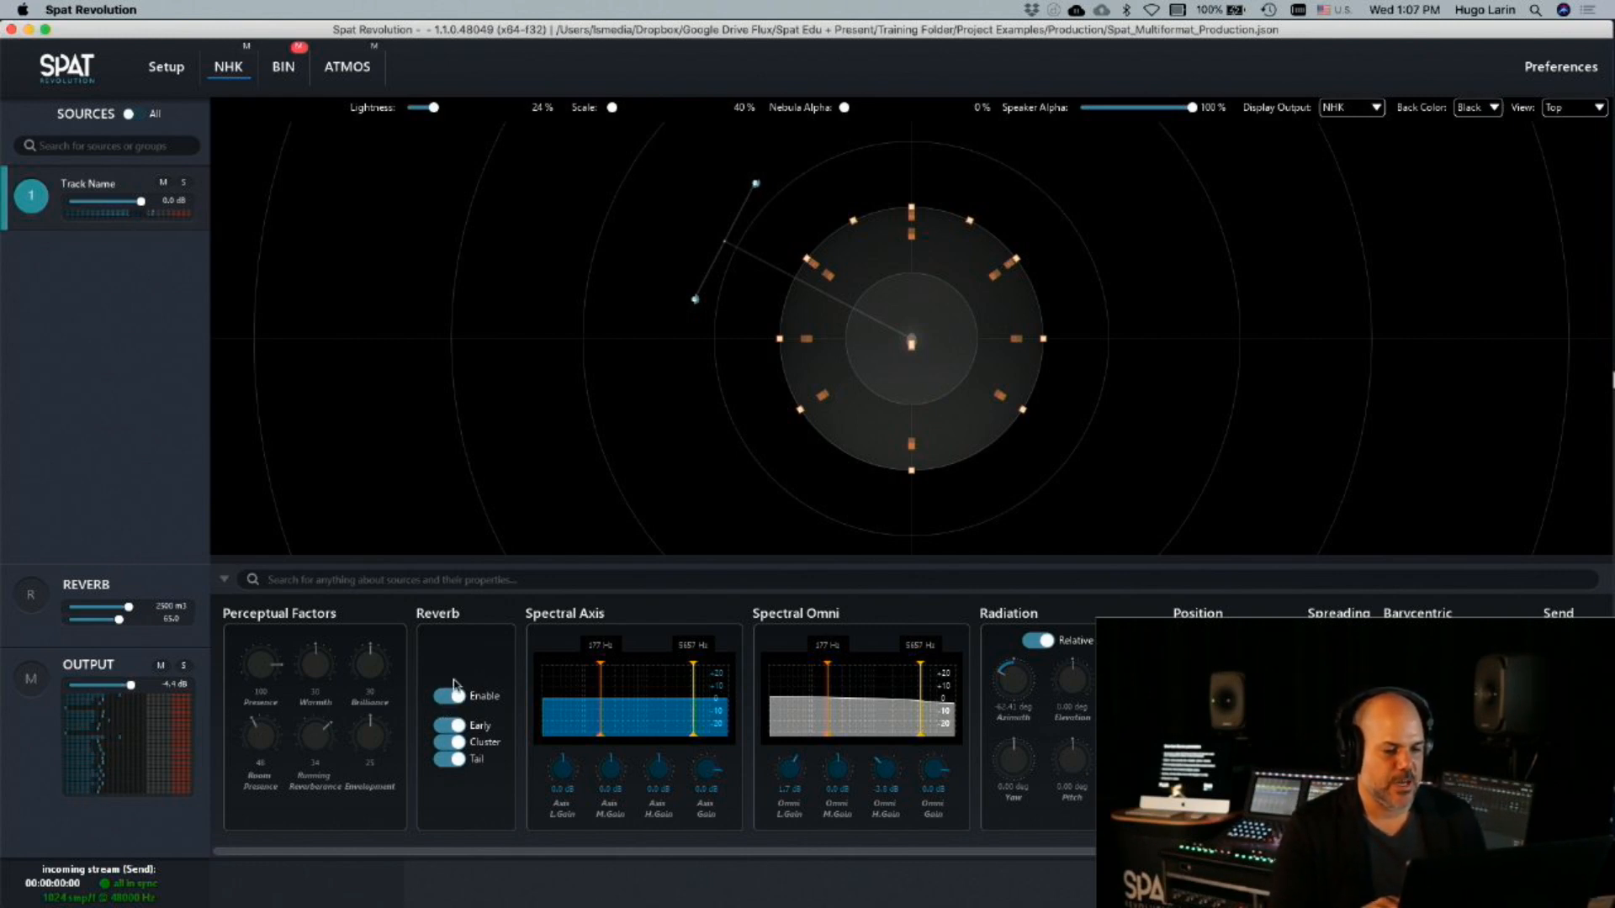
# Set the Track Name source's Presence to 0 and raise the NHK output to -1.6 dB
pyautogui.moveTo(252, 677); pyautogui.dragTo(225, 906)
pyautogui.moveTo(262, 678); pyautogui.dragTo(263, 839)
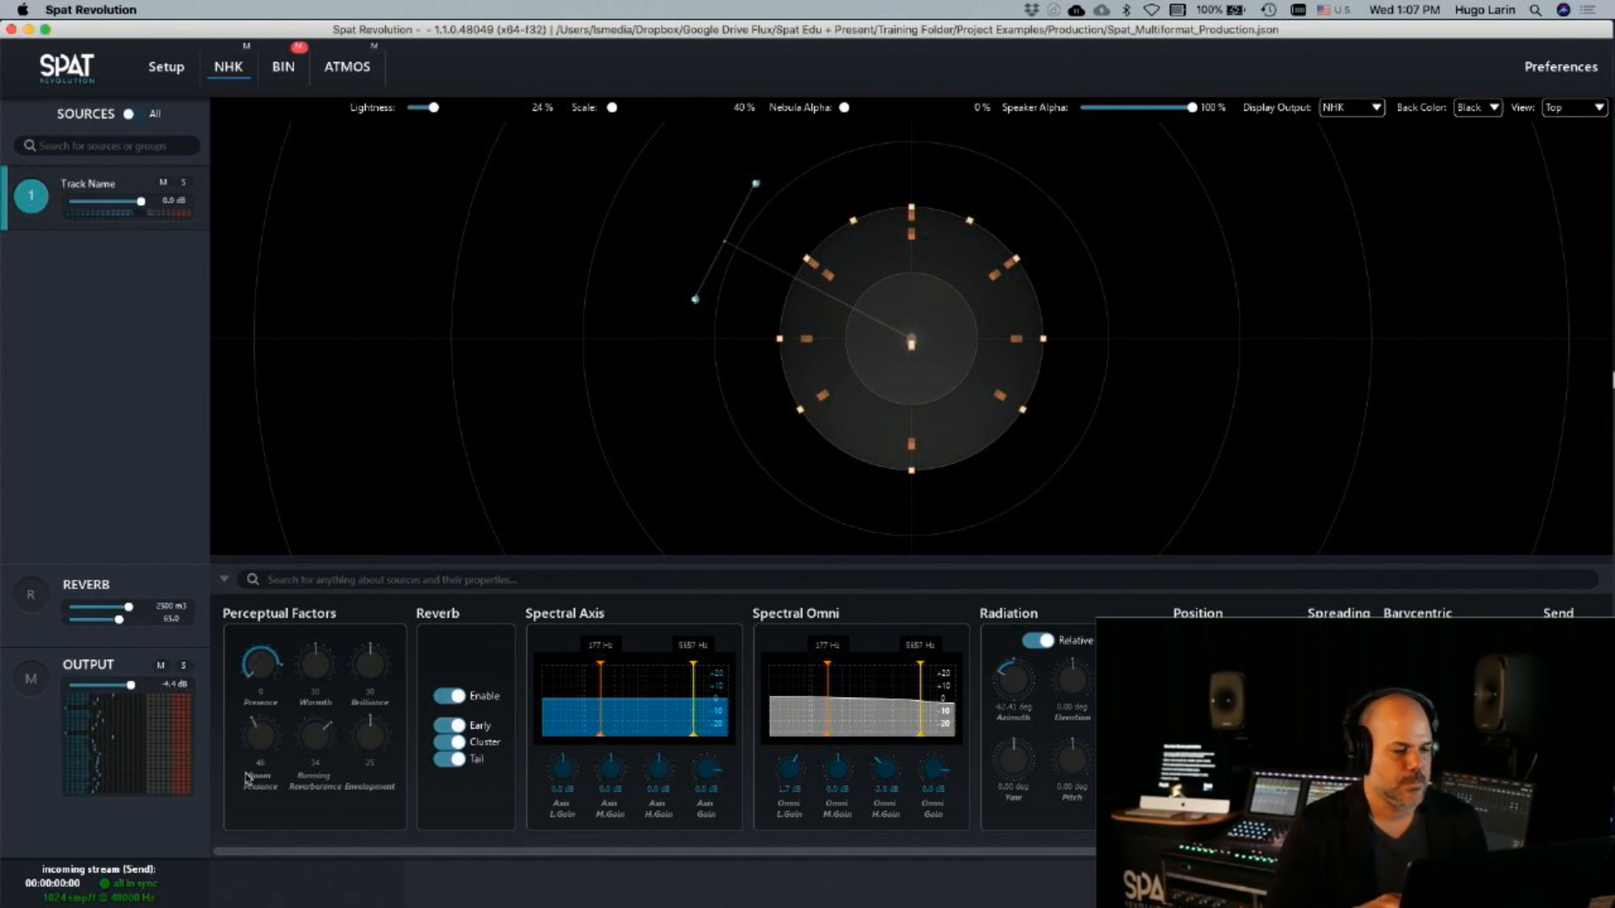
pyautogui.moveTo(131, 686); pyautogui.dragTo(139, 691)
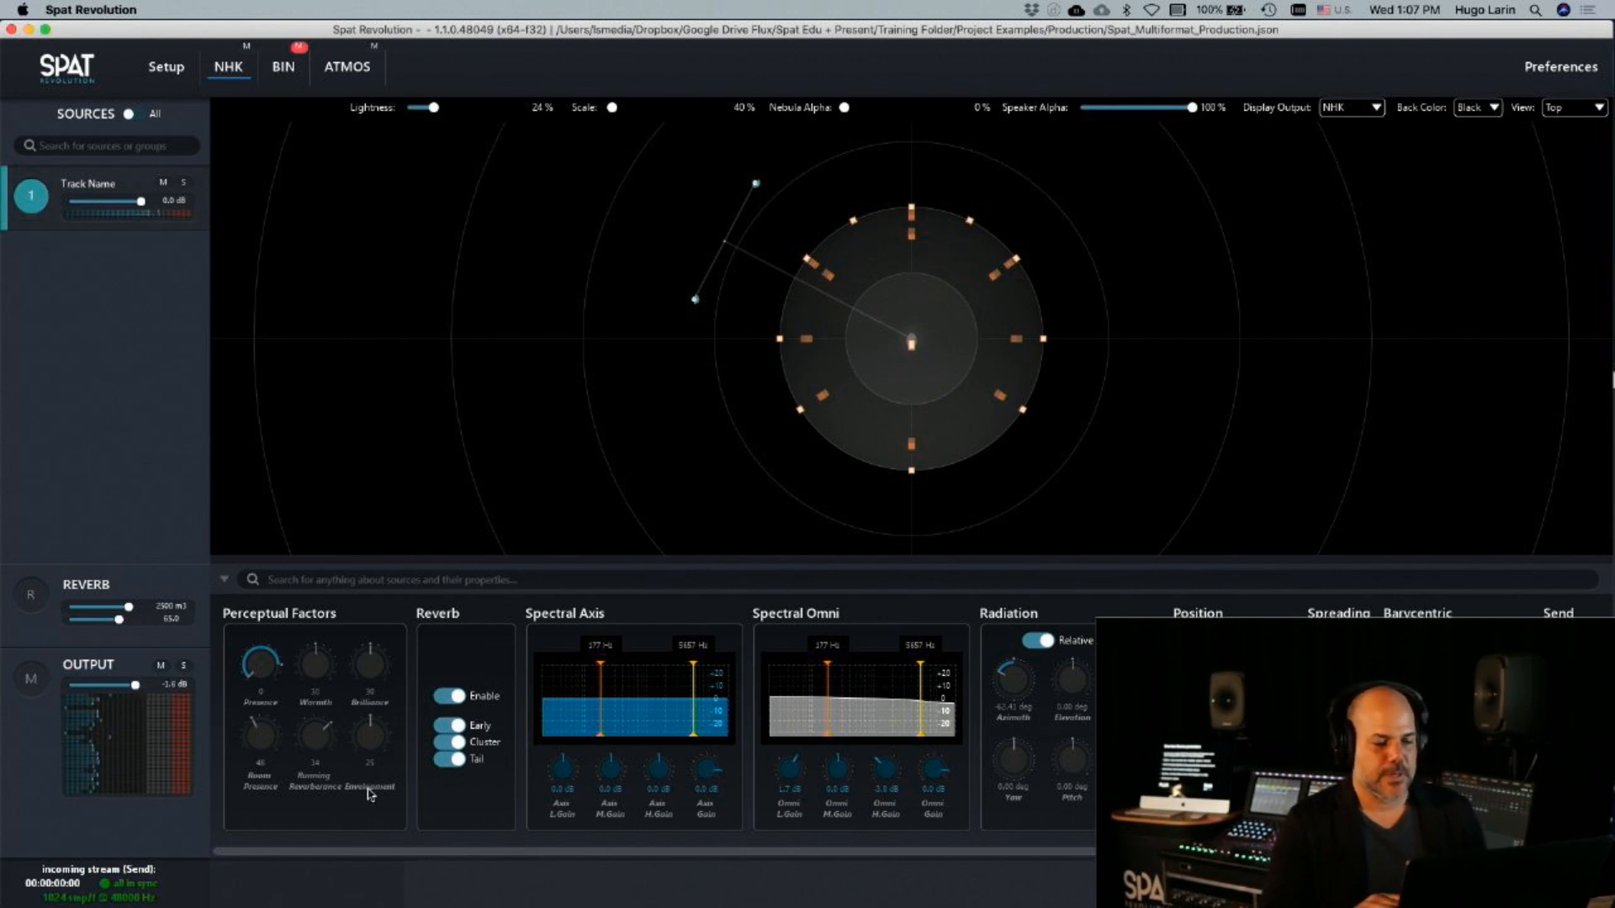
# Turn off the source's reverb tail and compare the sound with the cluster off and on
pyautogui.click(446, 760)
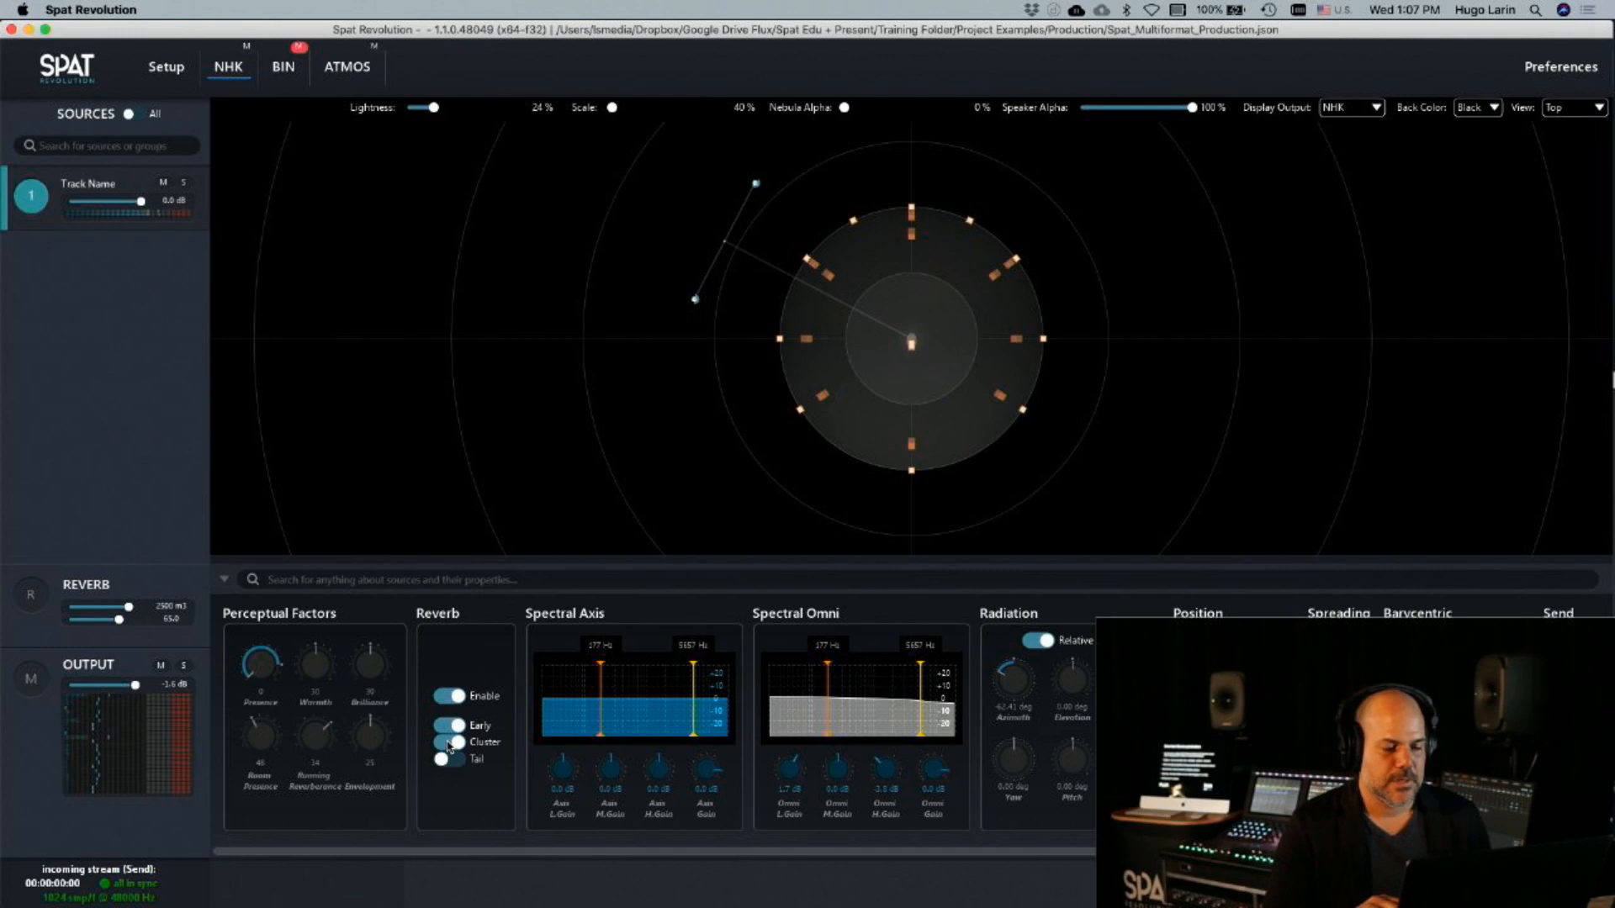
pyautogui.click(450, 744)
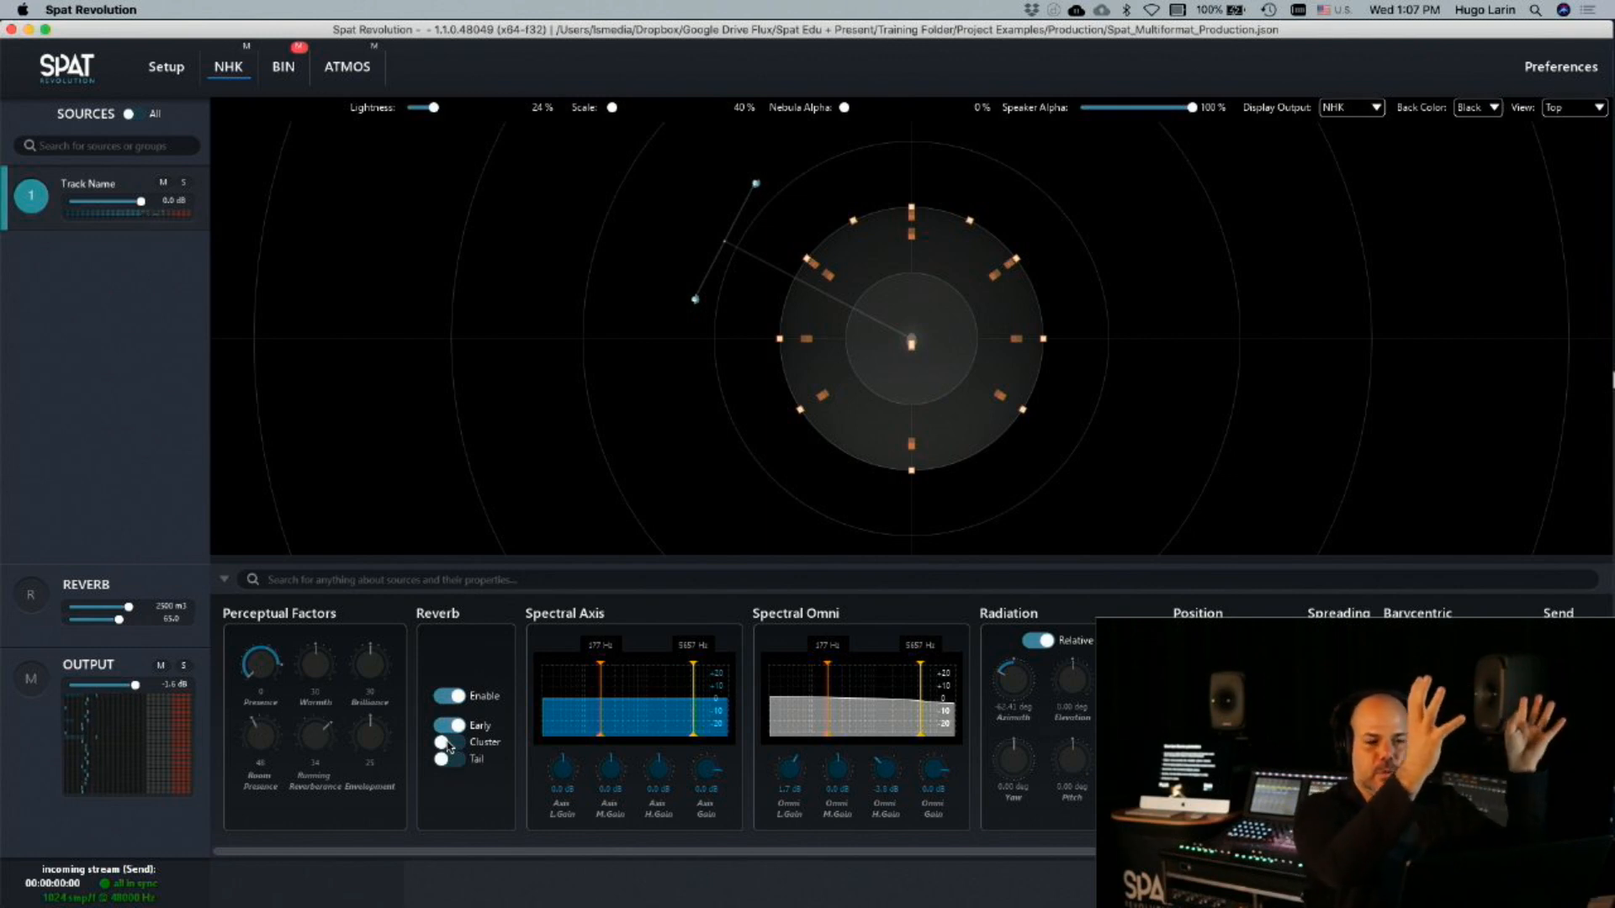
pyautogui.click(449, 744)
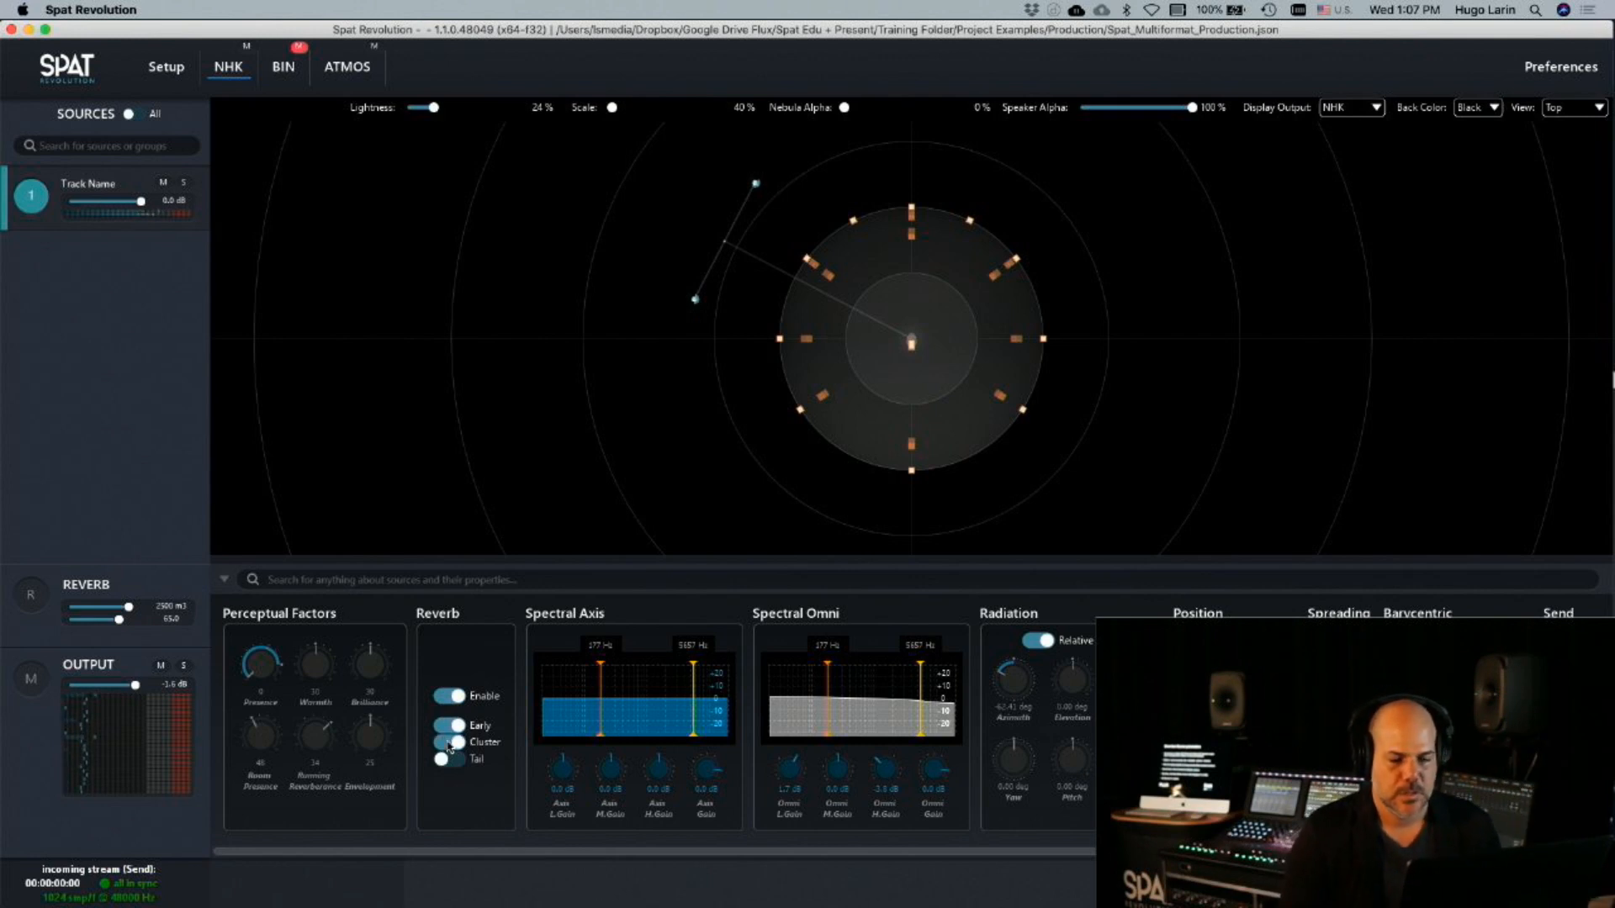
# Raise the NHK output to 3.7 dB and look through the source's radiation and position parameters
pyautogui.moveTo(135, 685); pyautogui.dragTo(141, 688)
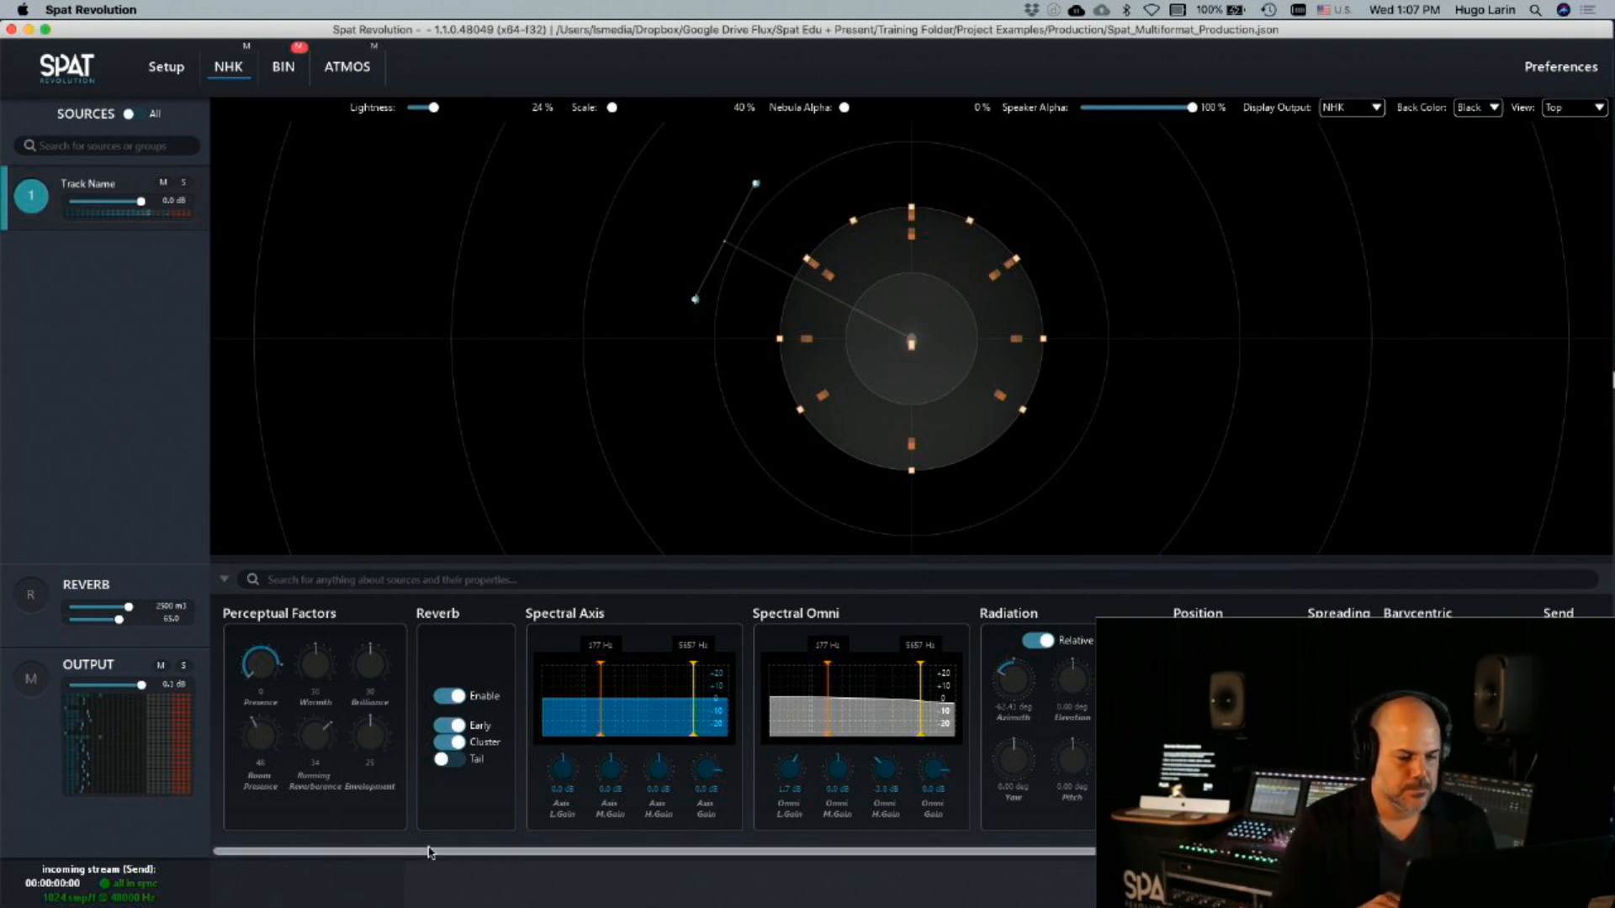
pyautogui.moveTo(428, 853); pyautogui.dragTo(885, 862)
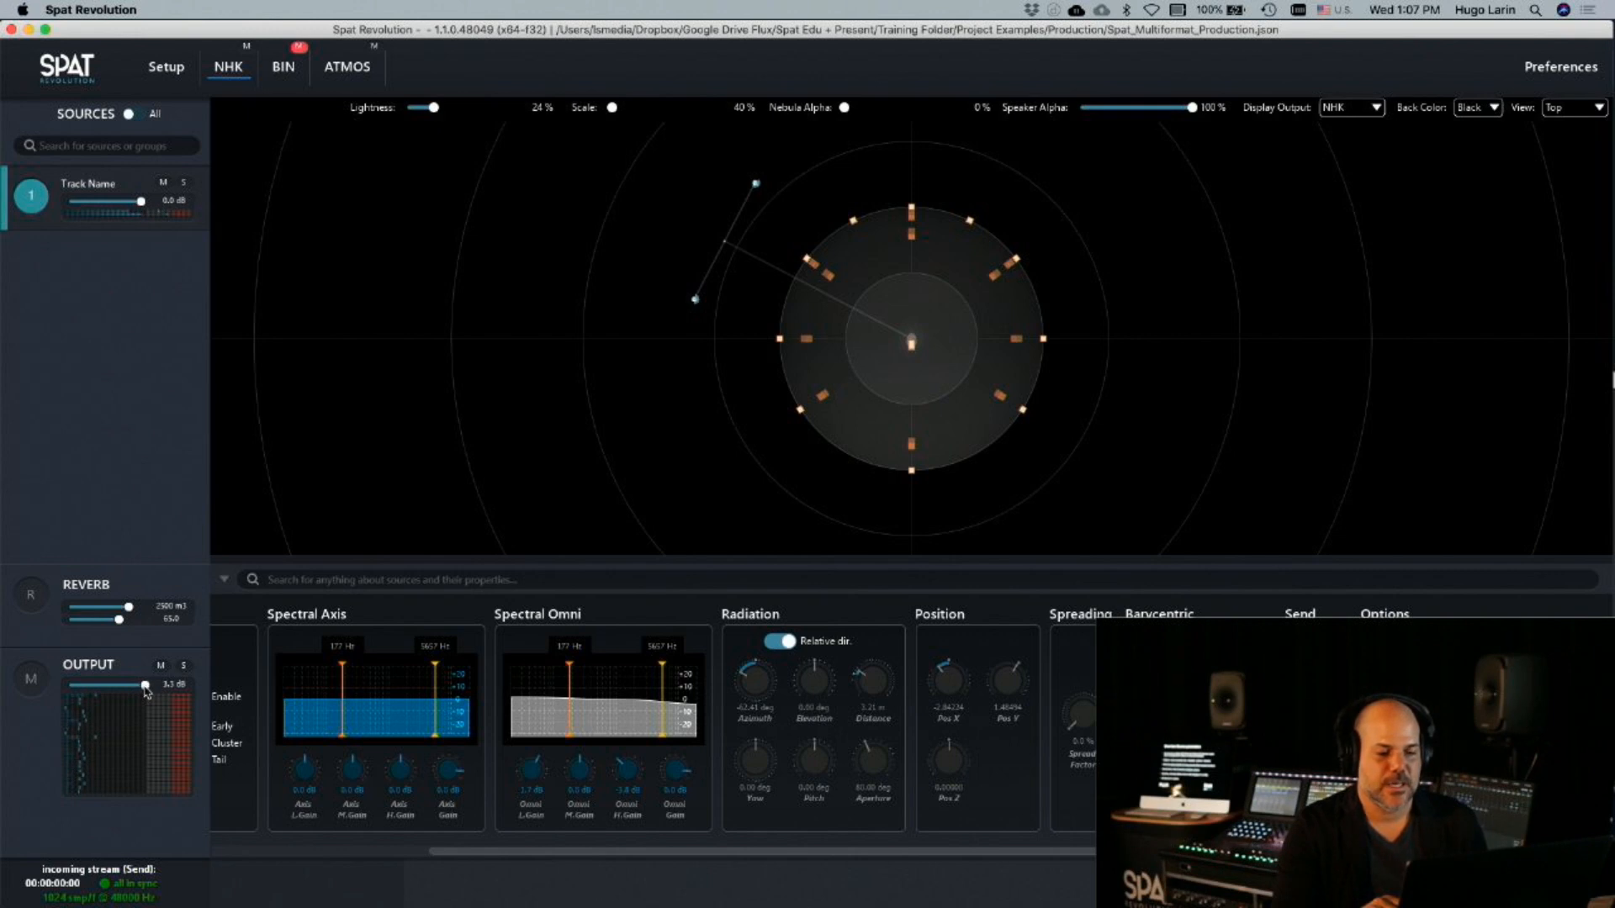
pyautogui.moveTo(144, 688); pyautogui.dragTo(146, 689)
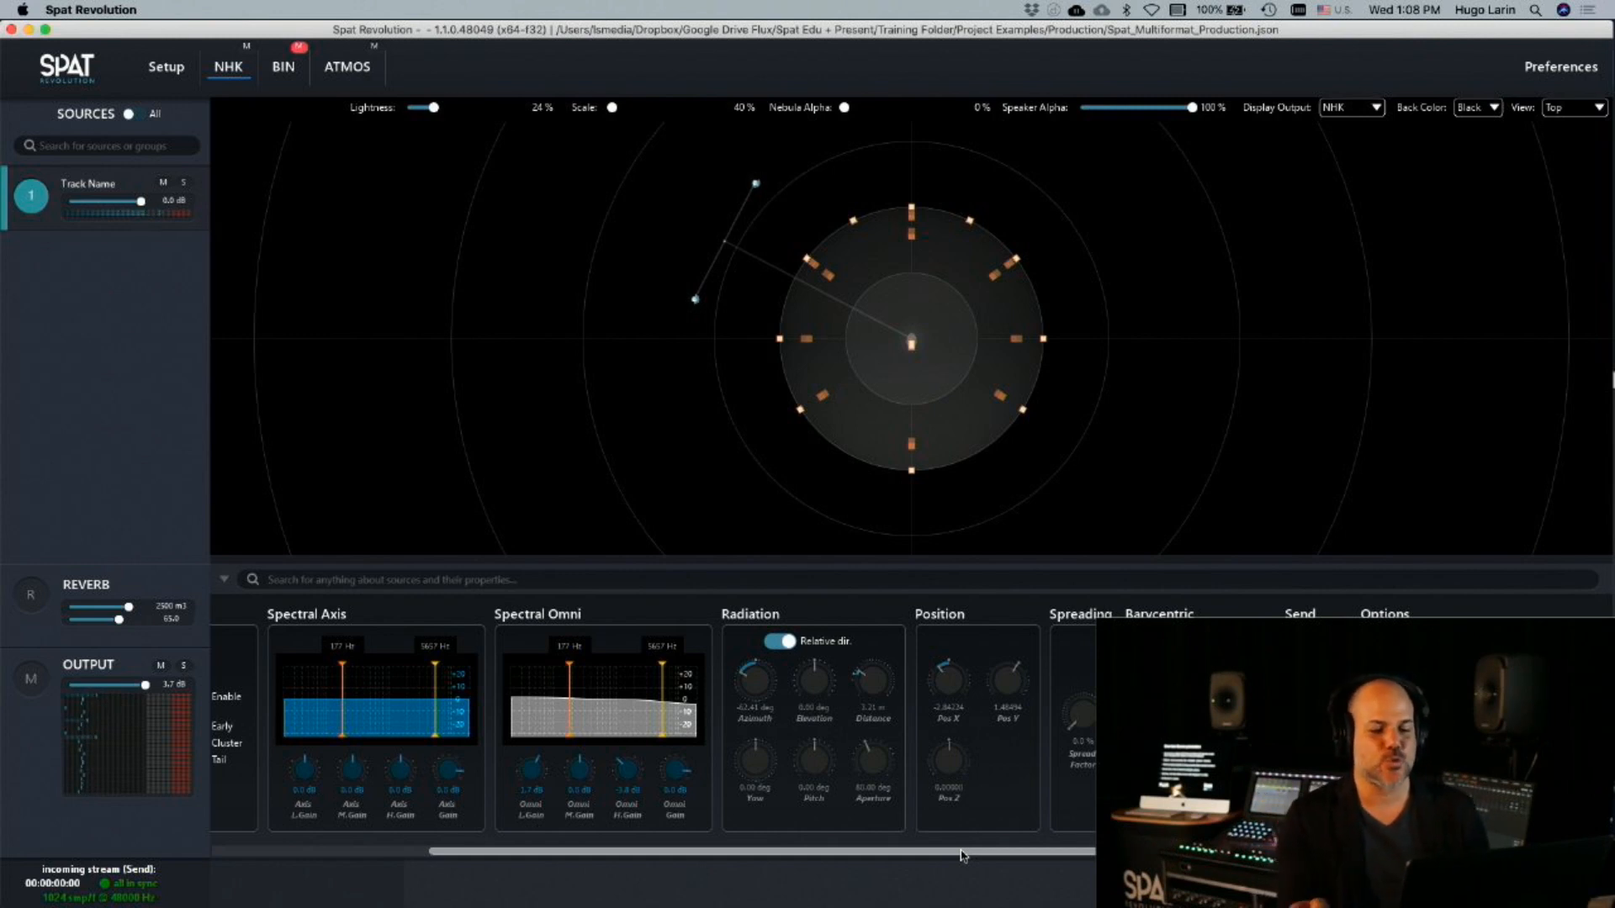
pyautogui.moveTo(963, 855); pyautogui.dragTo(1114, 851)
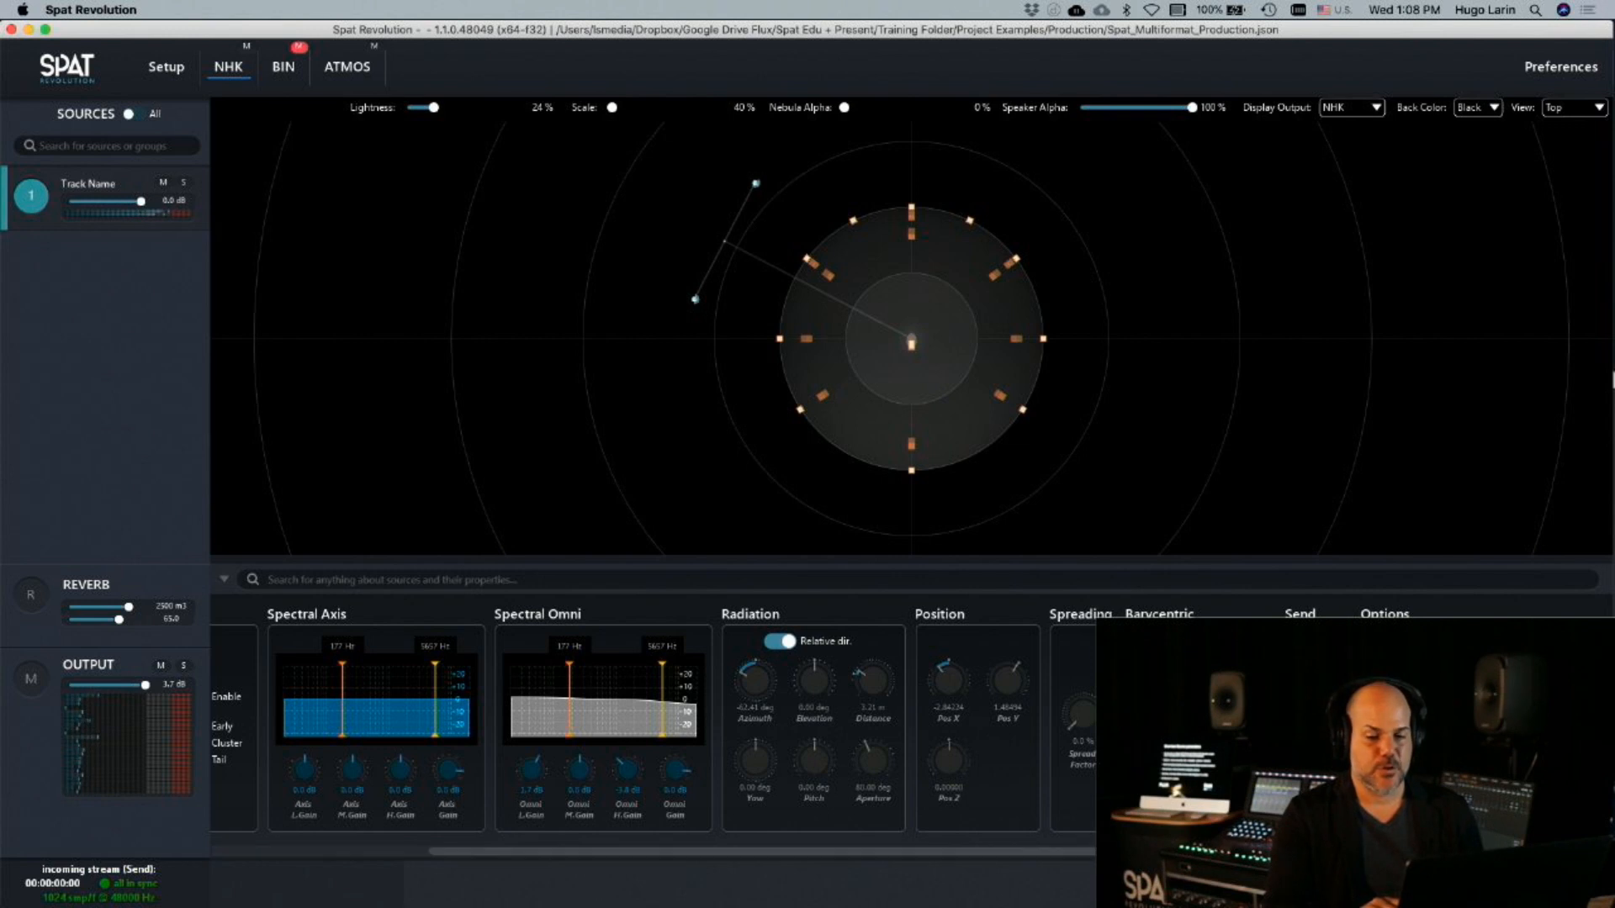
pyautogui.moveTo(1115, 852); pyautogui.dragTo(687, 882)
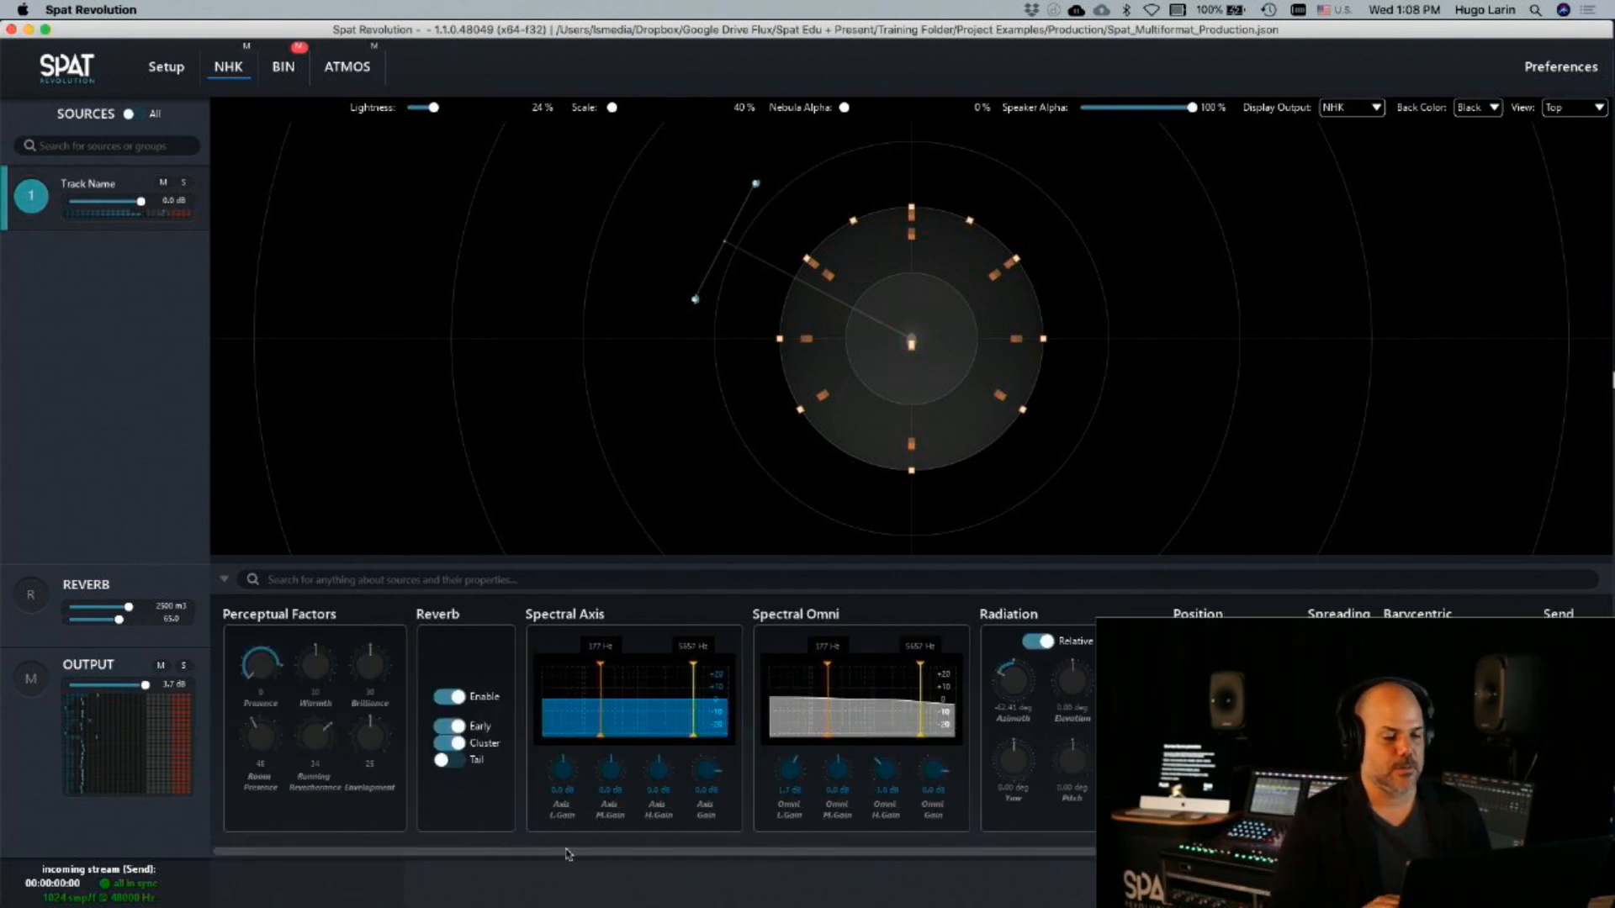
# Turn the source's reverb tail back on and set its Room Presence to 18
pyautogui.click(445, 760)
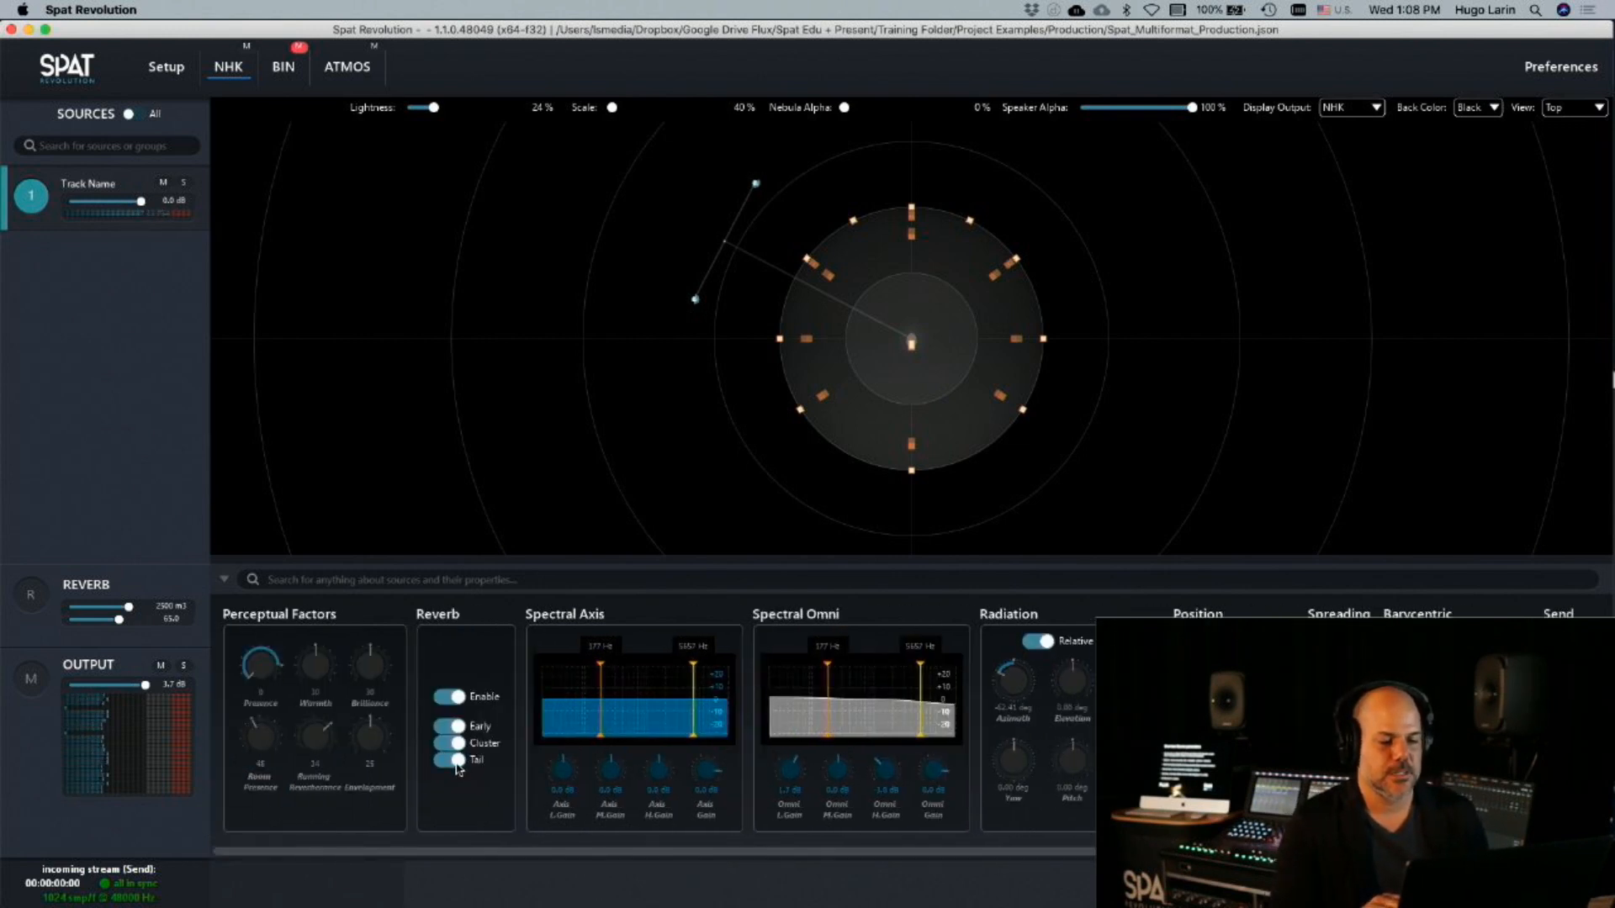
pyautogui.moveTo(263, 745); pyautogui.dragTo(267, 866)
pyautogui.moveTo(264, 749); pyautogui.dragTo(257, 684)
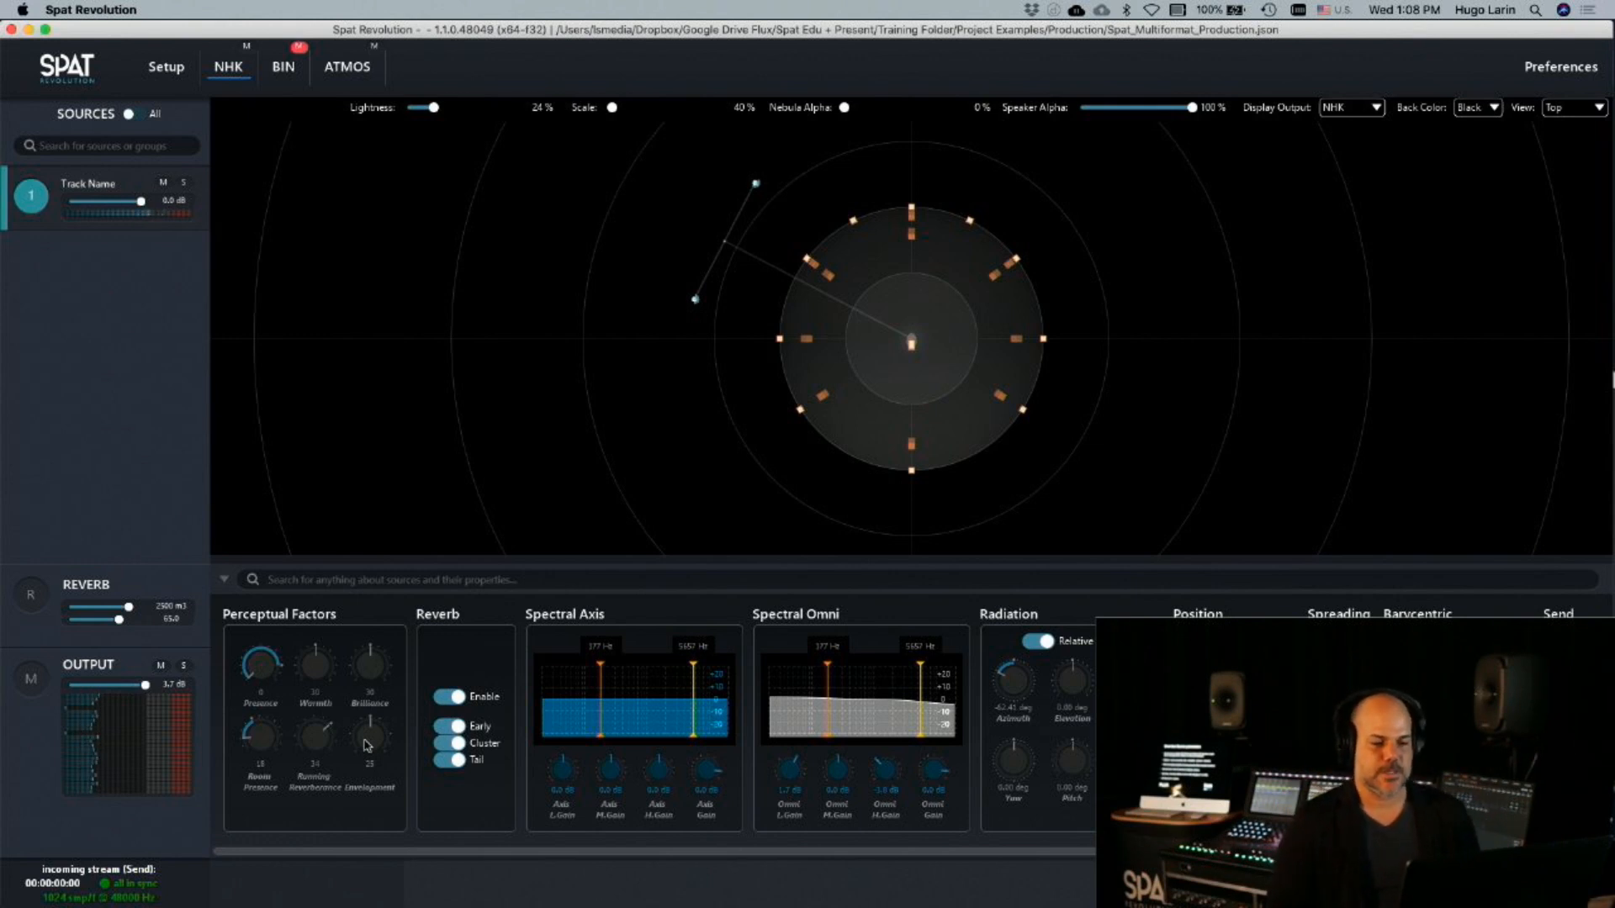
# Reset the source's Presence to its default of 100 and lower the NHK output to -13.1 dB
pyautogui.doubleClick(258, 678)
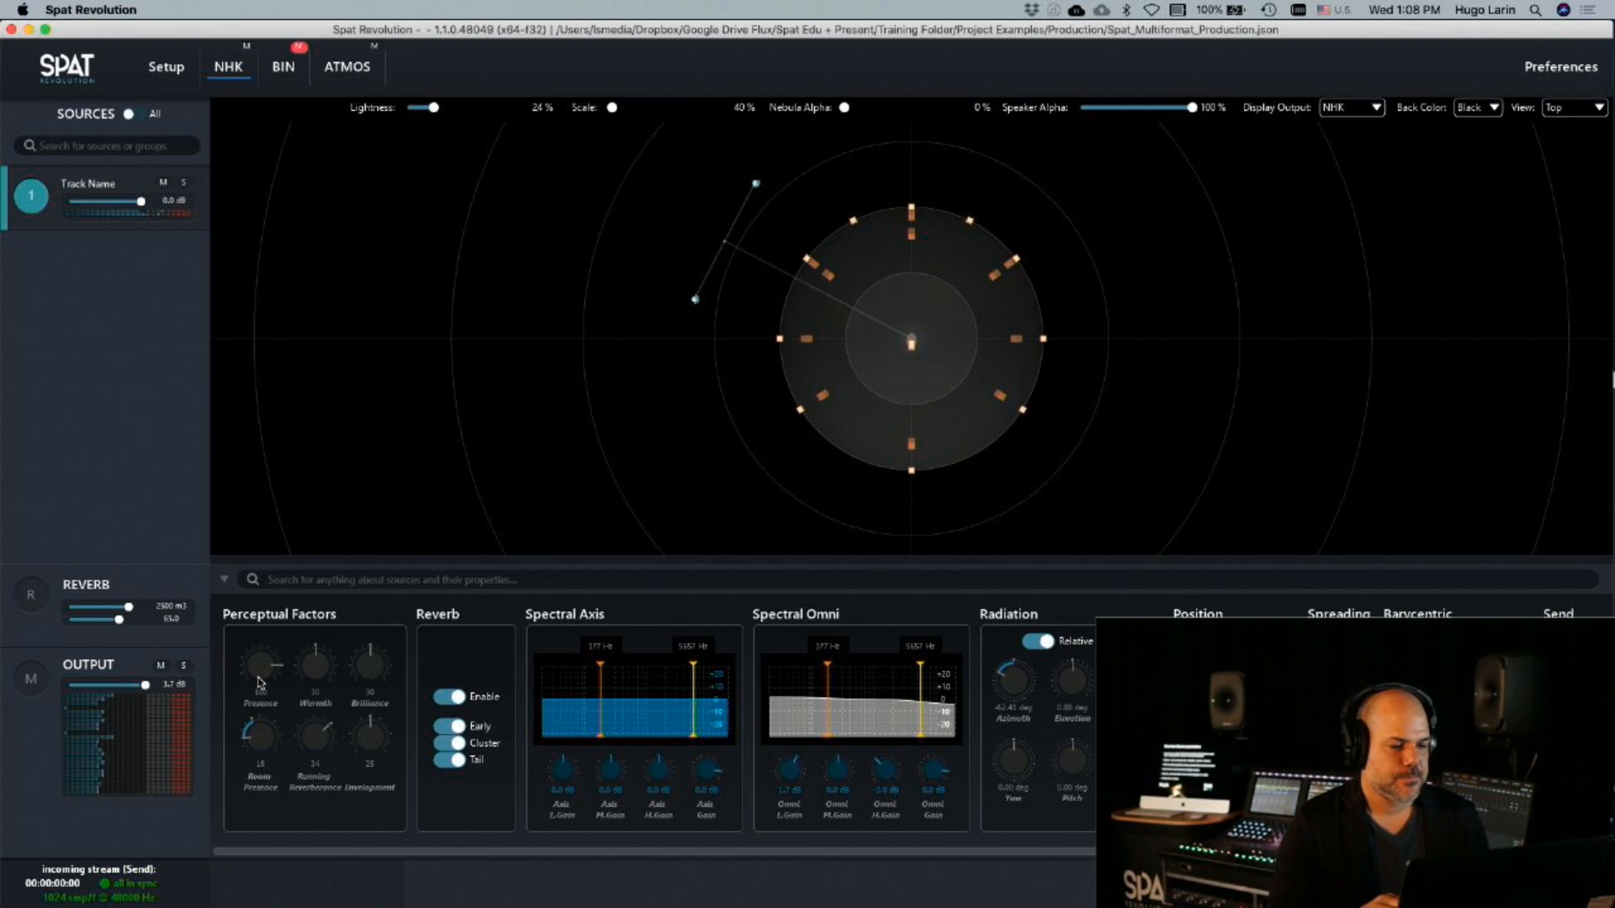
pyautogui.doubleClick(143, 685)
pyautogui.moveTo(142, 686); pyautogui.dragTo(125, 685)
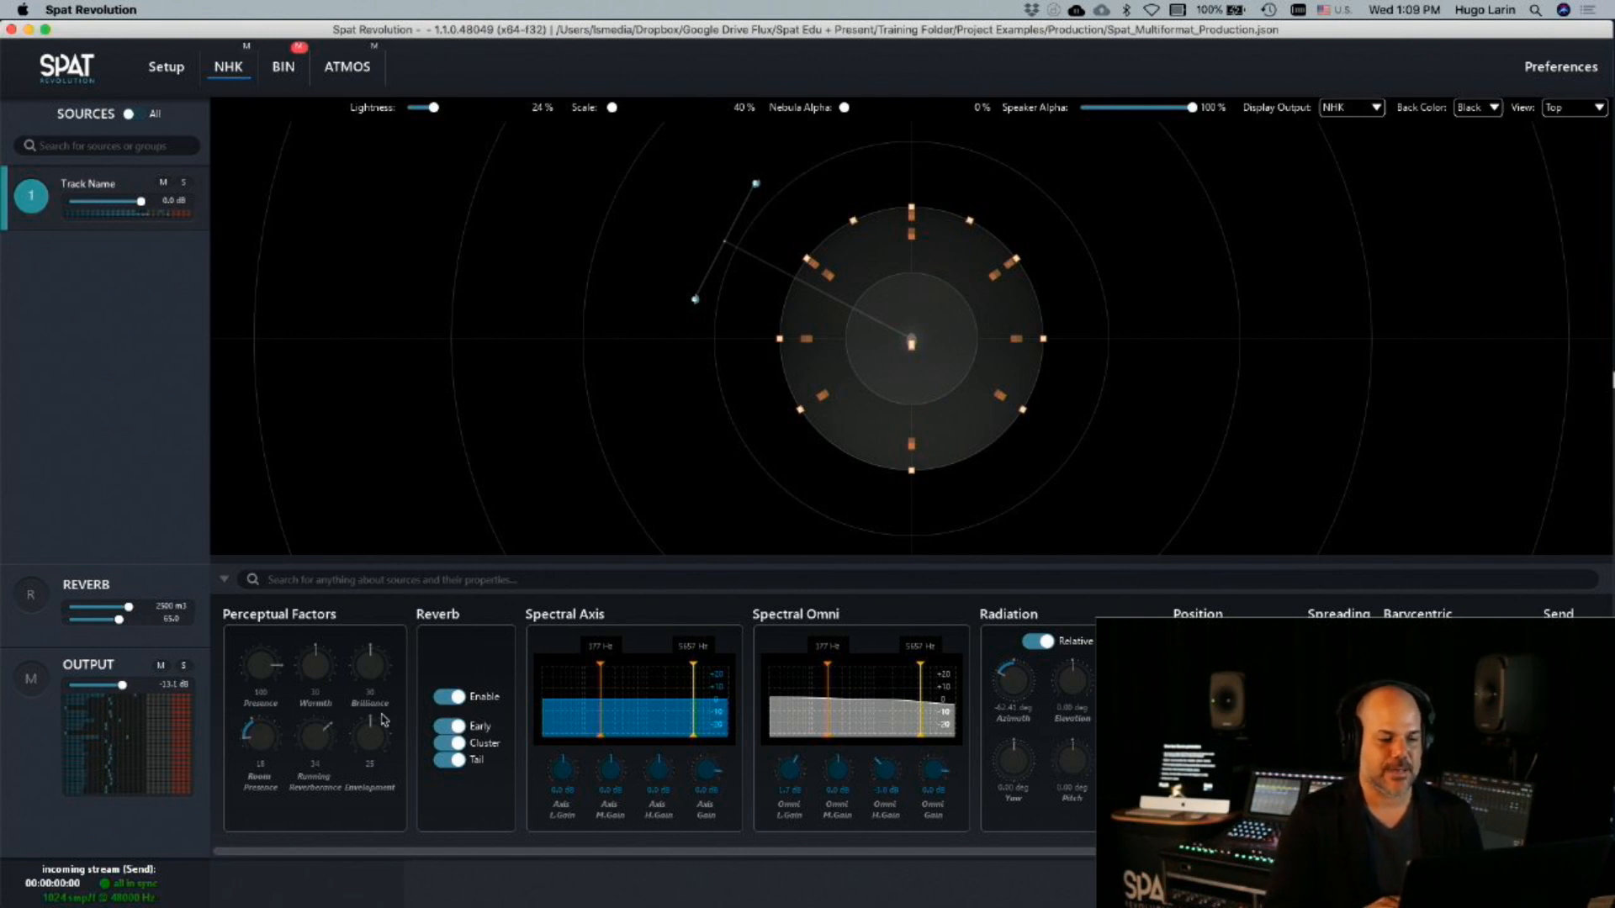
# Turn off the Early, Cluster and Tail reverb components of the Track Name source
pyautogui.click(450, 725)
pyautogui.click(453, 743)
pyautogui.click(452, 760)
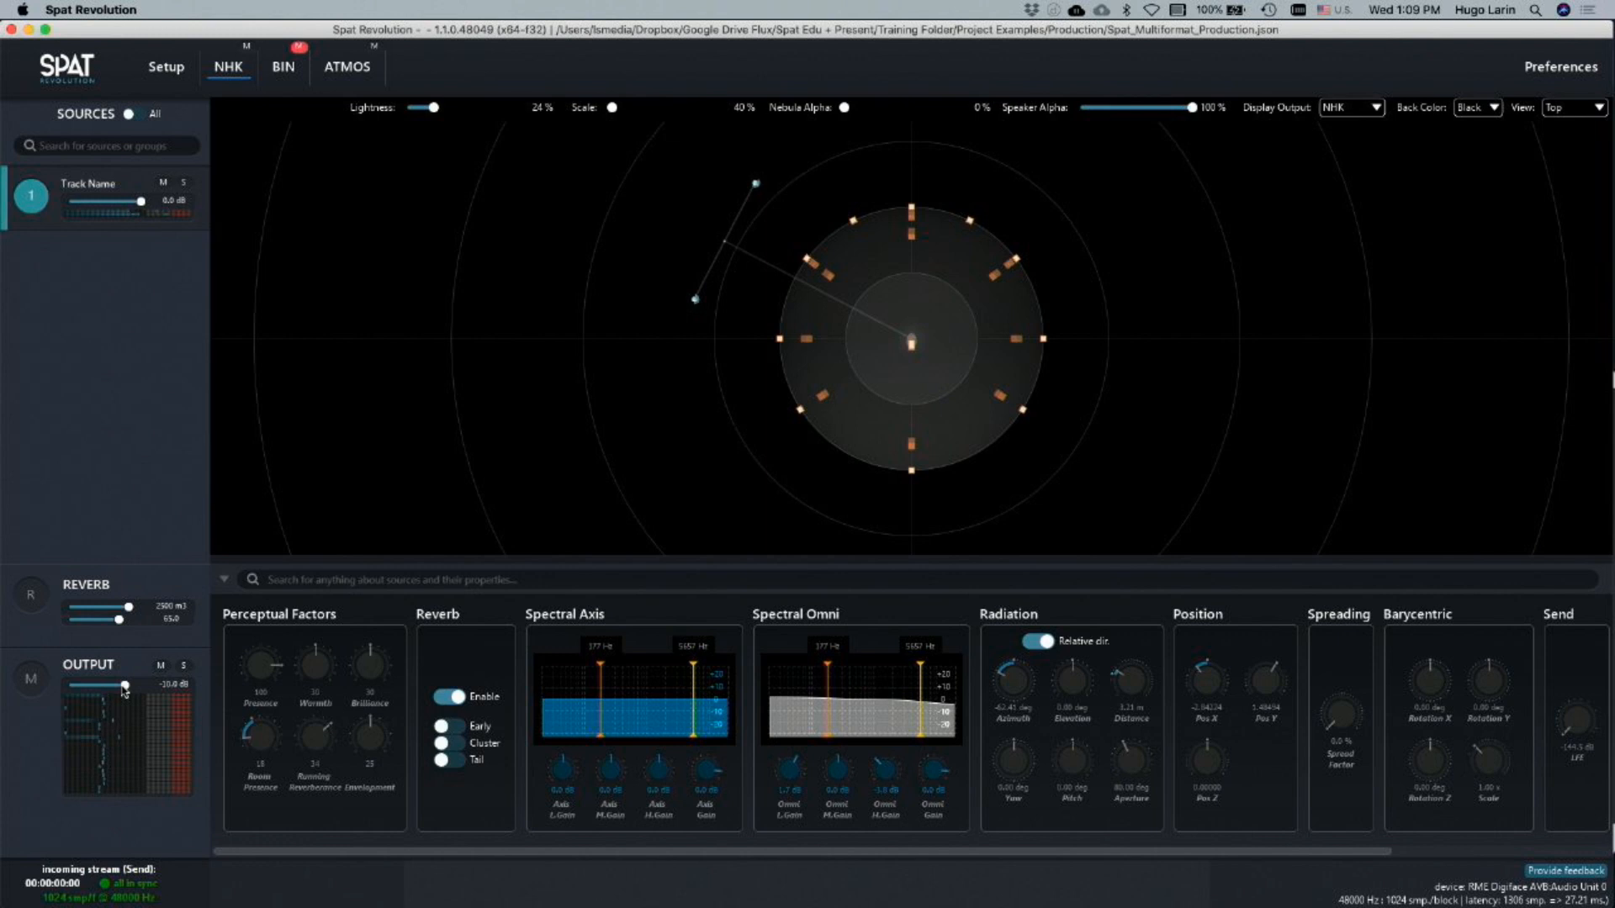
# Rotate the Track Name source to about -24 degrees azimuth and bring its distance to about 1.73 m
pyautogui.moveTo(1019, 695); pyautogui.dragTo(1032, 580)
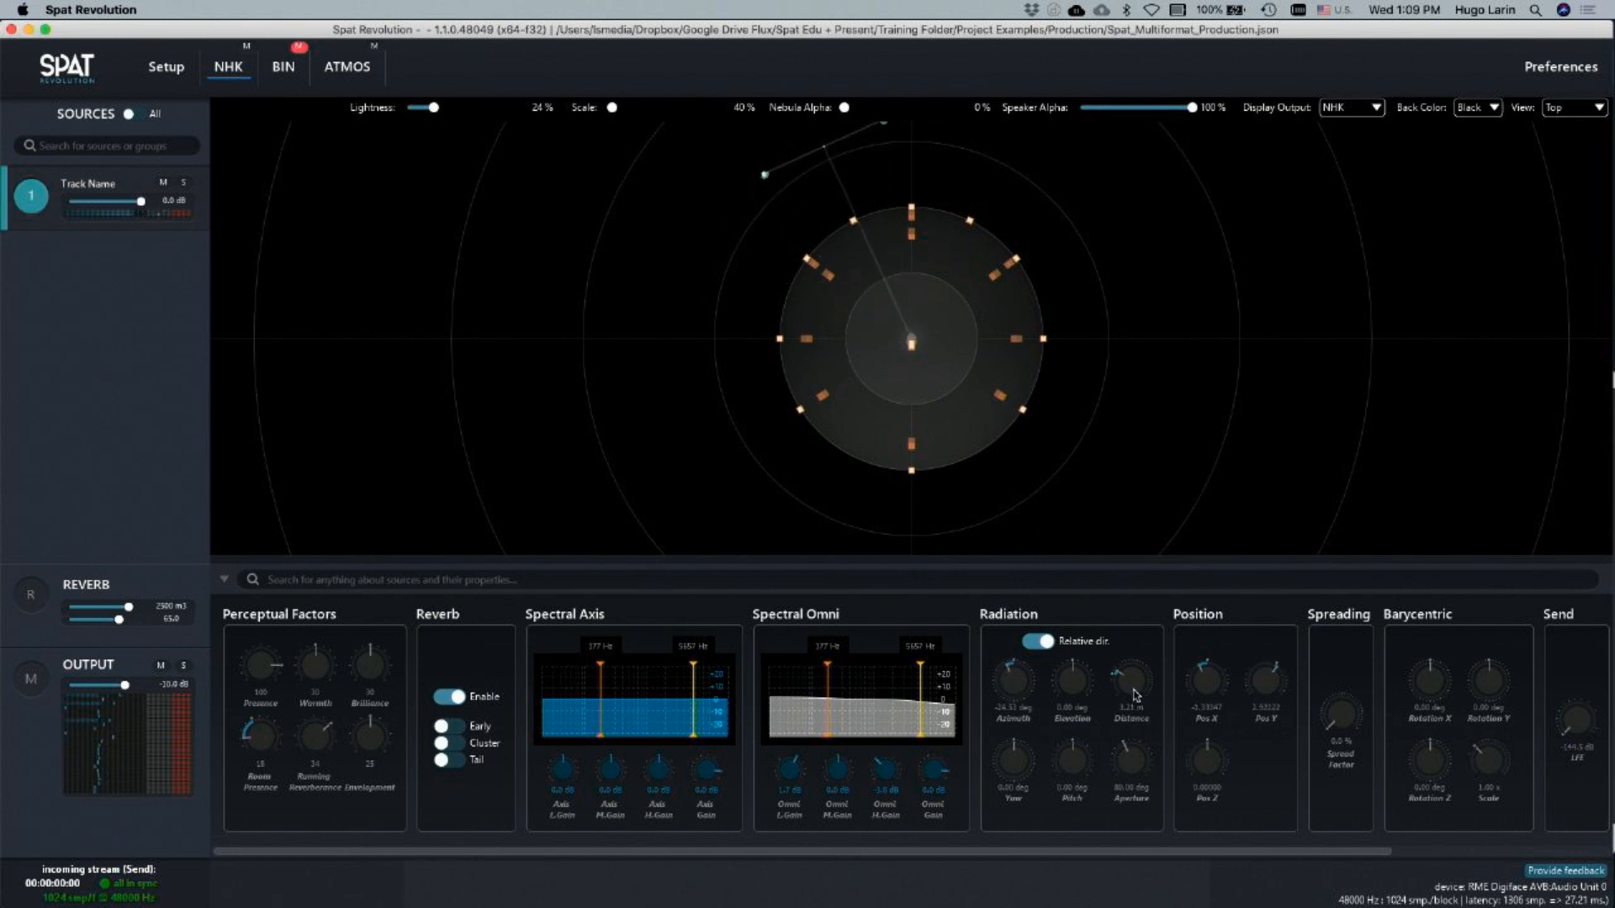
pyautogui.moveTo(1137, 695); pyautogui.dragTo(1136, 695)
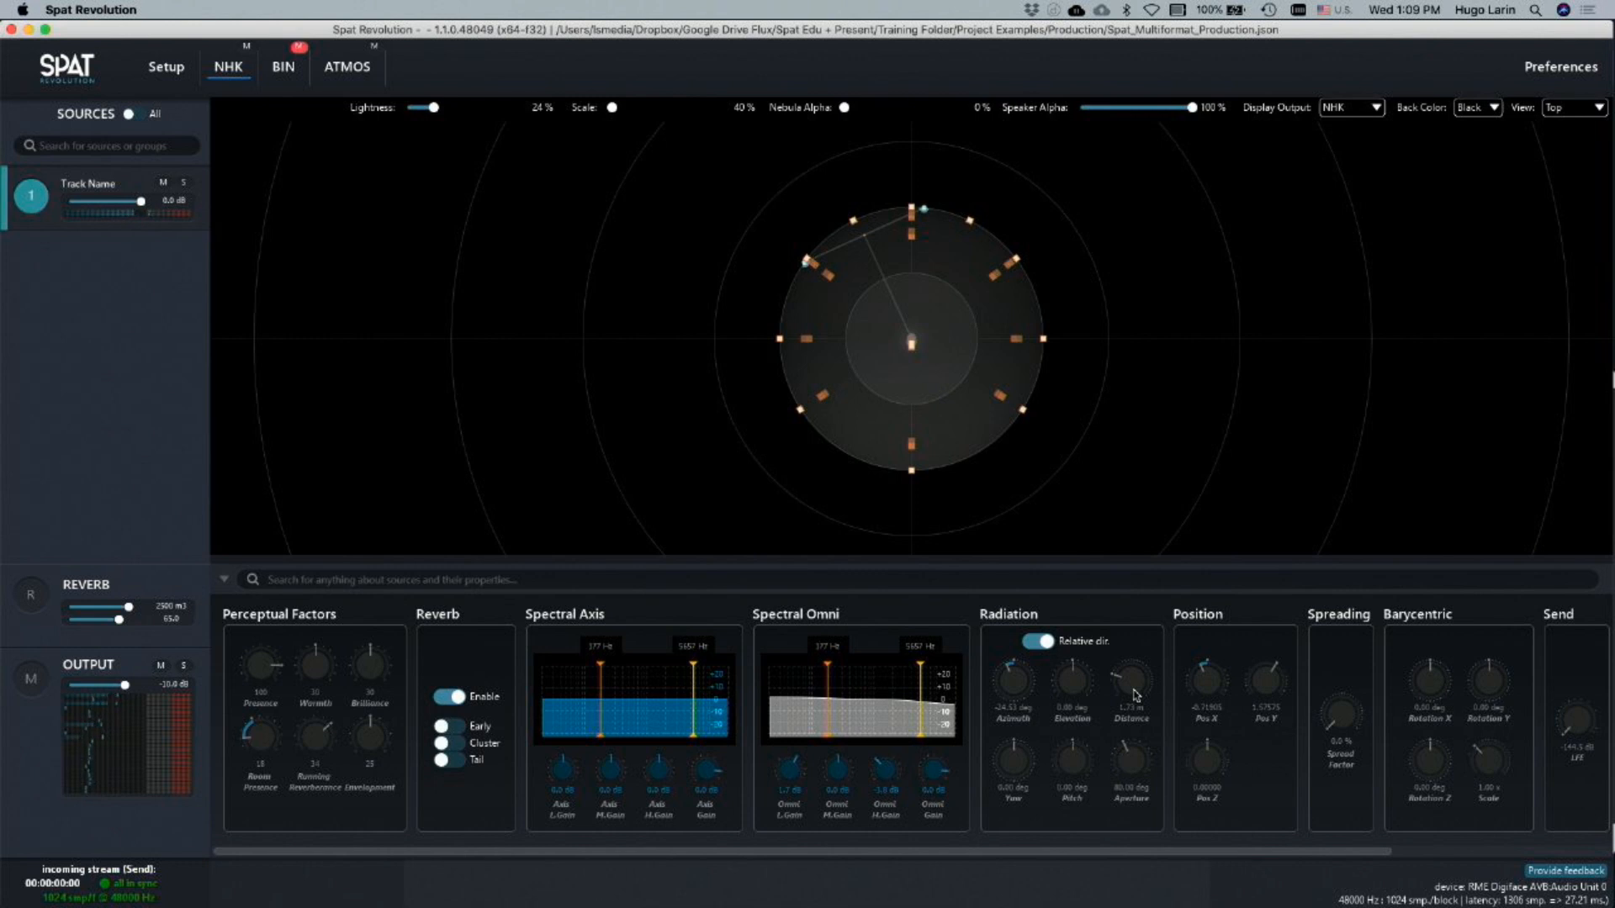
pyautogui.moveTo(1134, 689)
pyautogui.mouseDown()
pyautogui.moveTo(1133, 615)
pyautogui.moveTo(1134, 686)
pyautogui.mouseUp()
pyautogui.doubleClick(1134, 686)
# Look at the source's Radius option and QLab's QUICK PIANO TEST cue cart, and return to Spat Revolution
pyautogui.moveTo(1145, 854); pyautogui.dragTo(1384, 852)
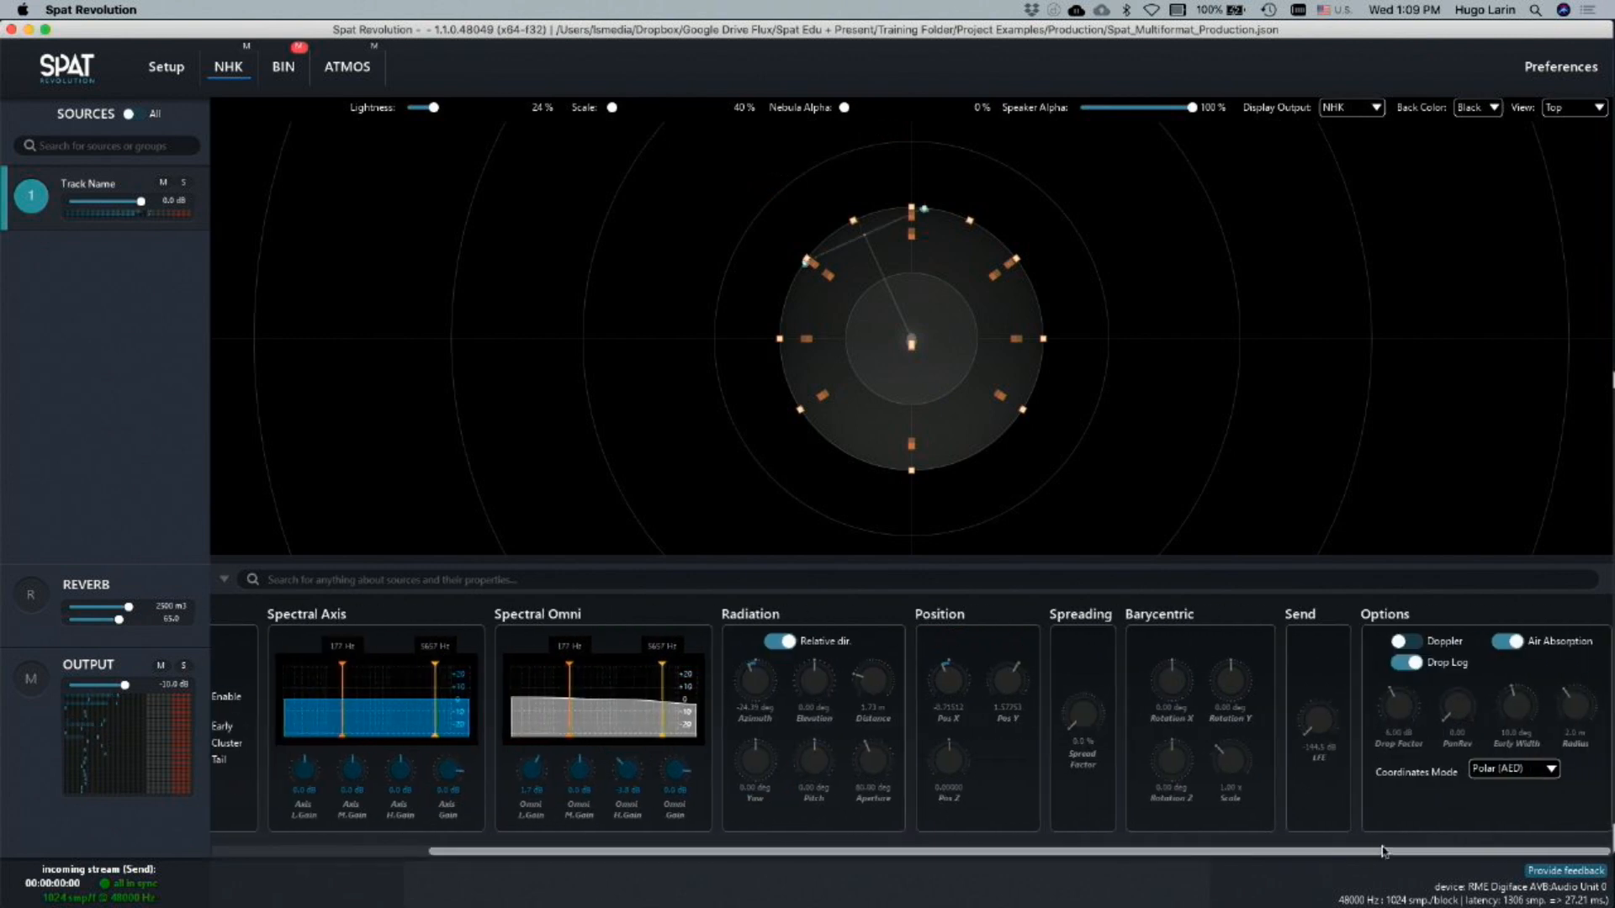
pyautogui.moveTo(1571, 709)
pyautogui.mouseDown()
pyautogui.moveTo(1573, 785)
pyautogui.moveTo(1577, 721)
pyautogui.mouseUp()
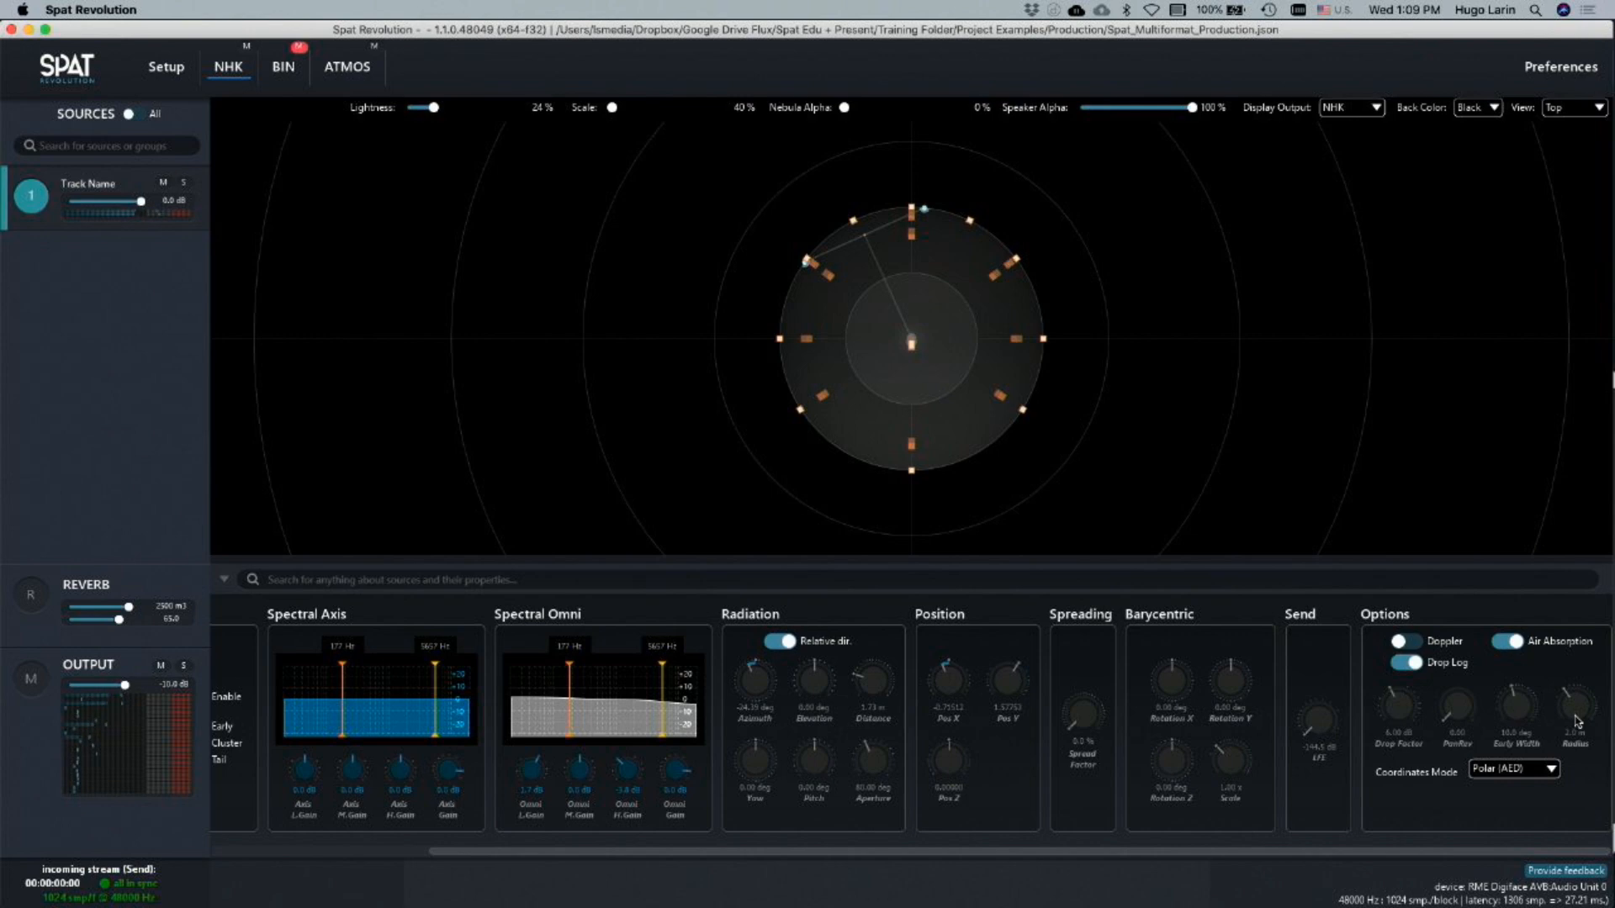
pyautogui.press('super+Tab')
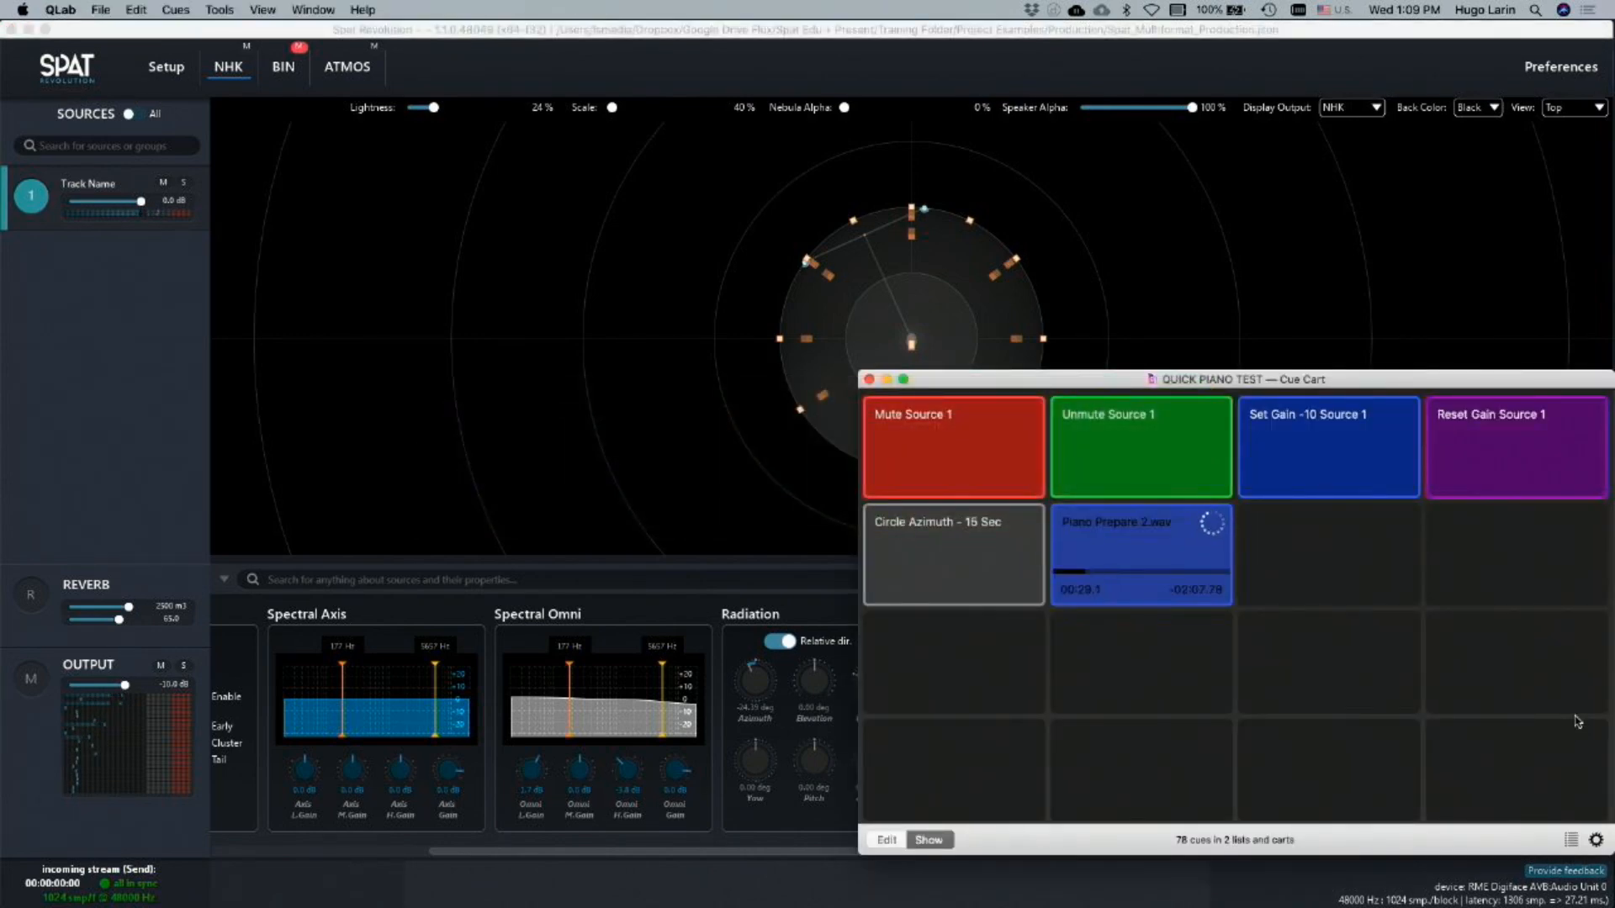
pyautogui.click(164, 444)
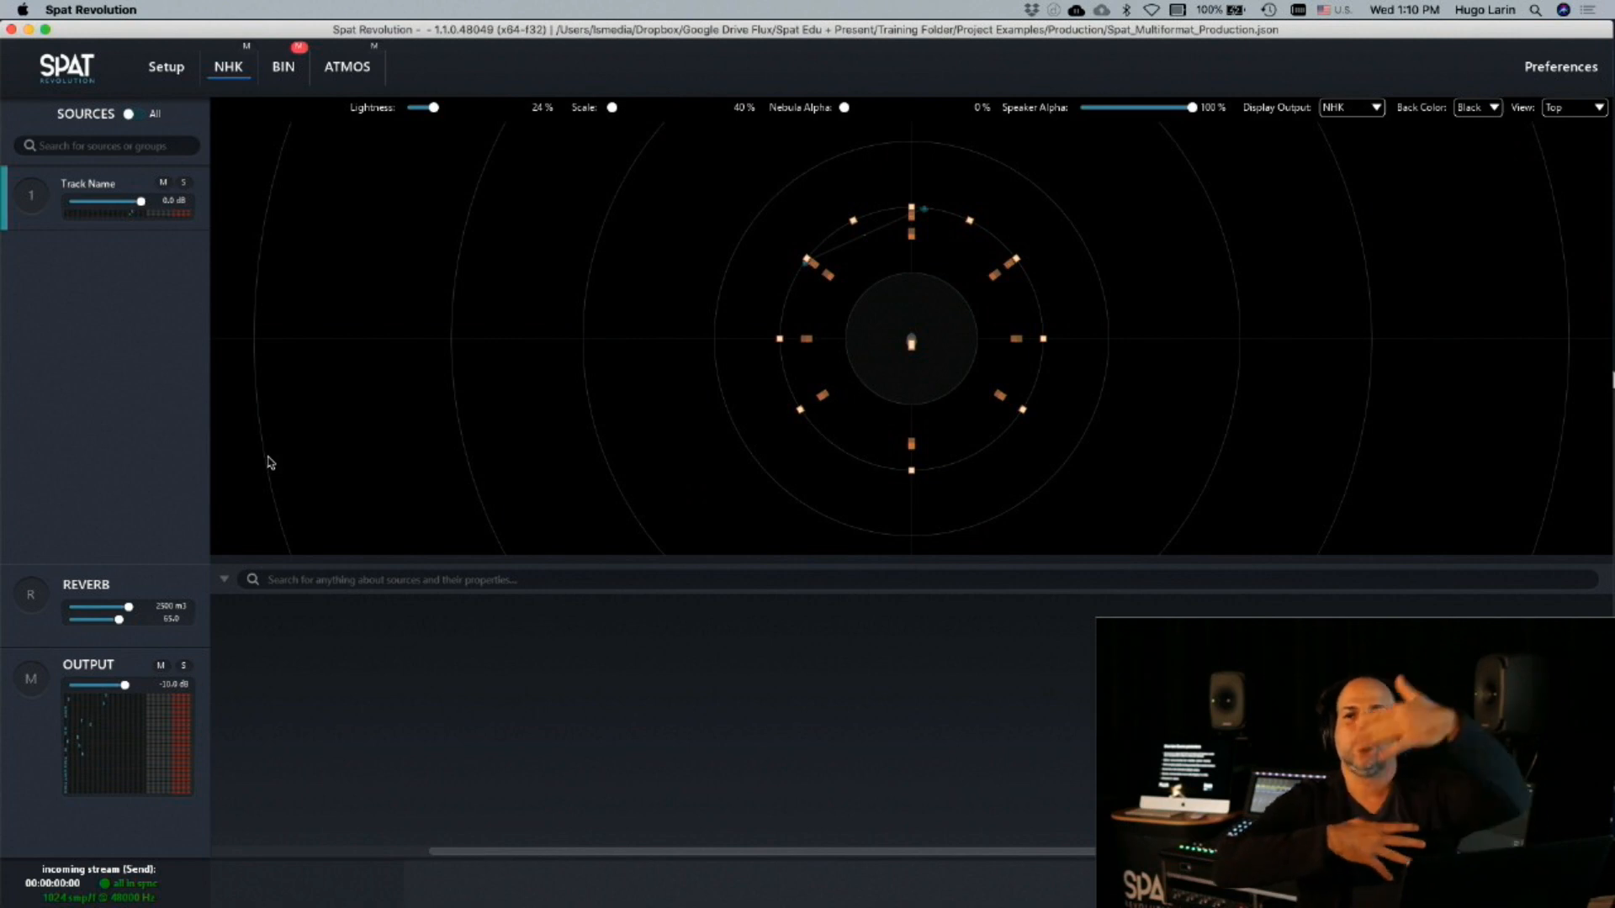
# Select the Track Name source and place it front centre of the NHK room at about 2 m
pyautogui.click(38, 197)
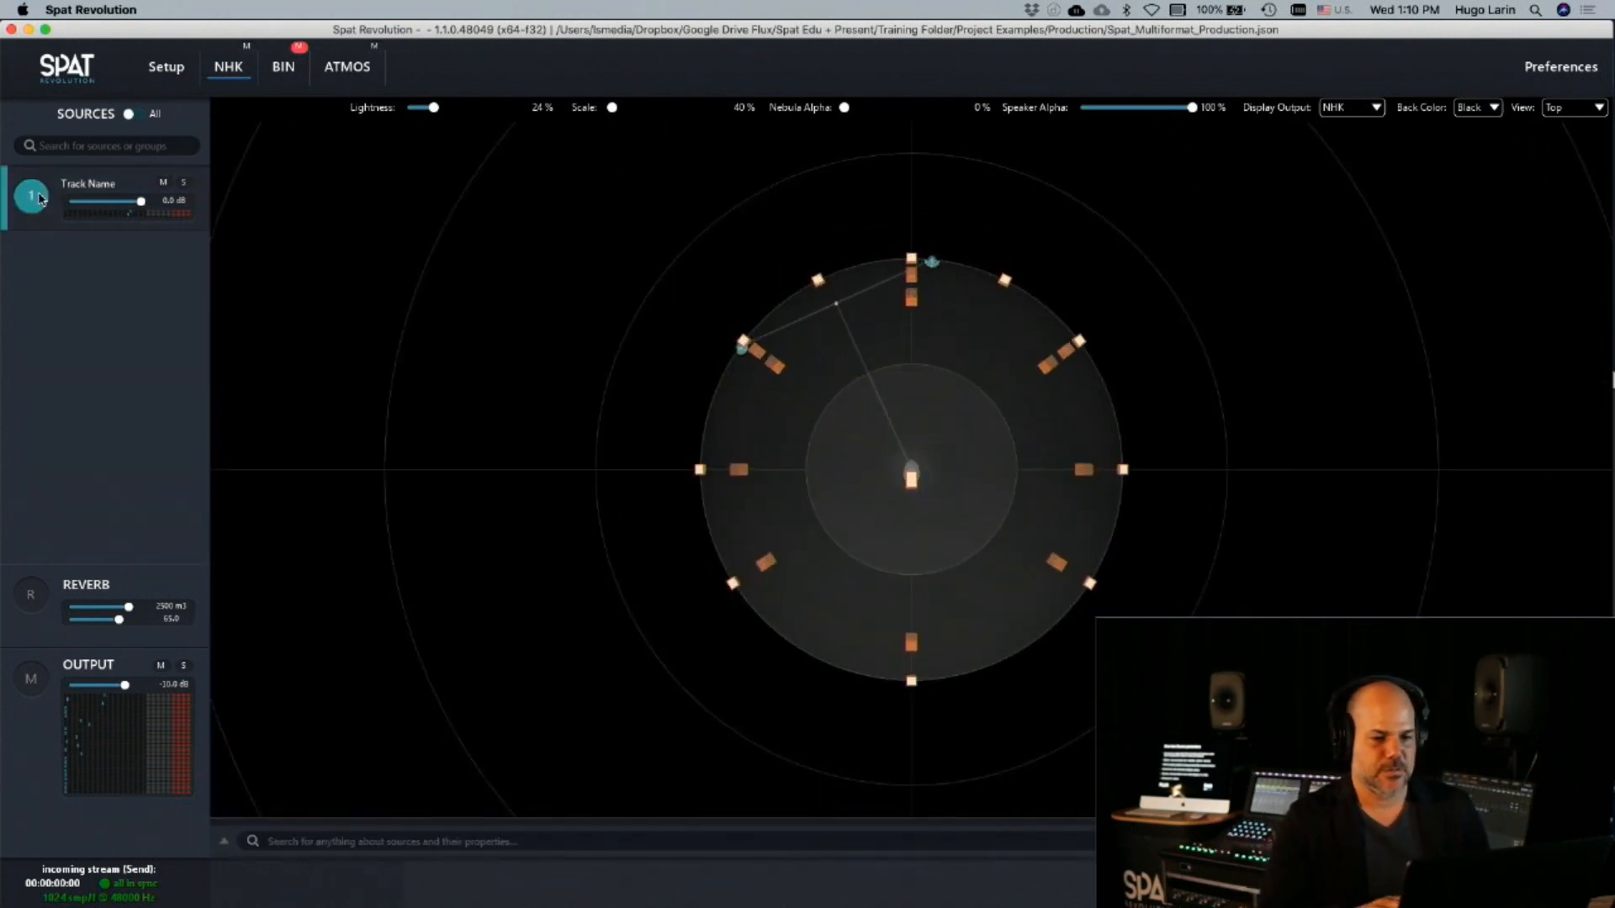
pyautogui.rightClick(51, 201)
pyautogui.click(84, 212)
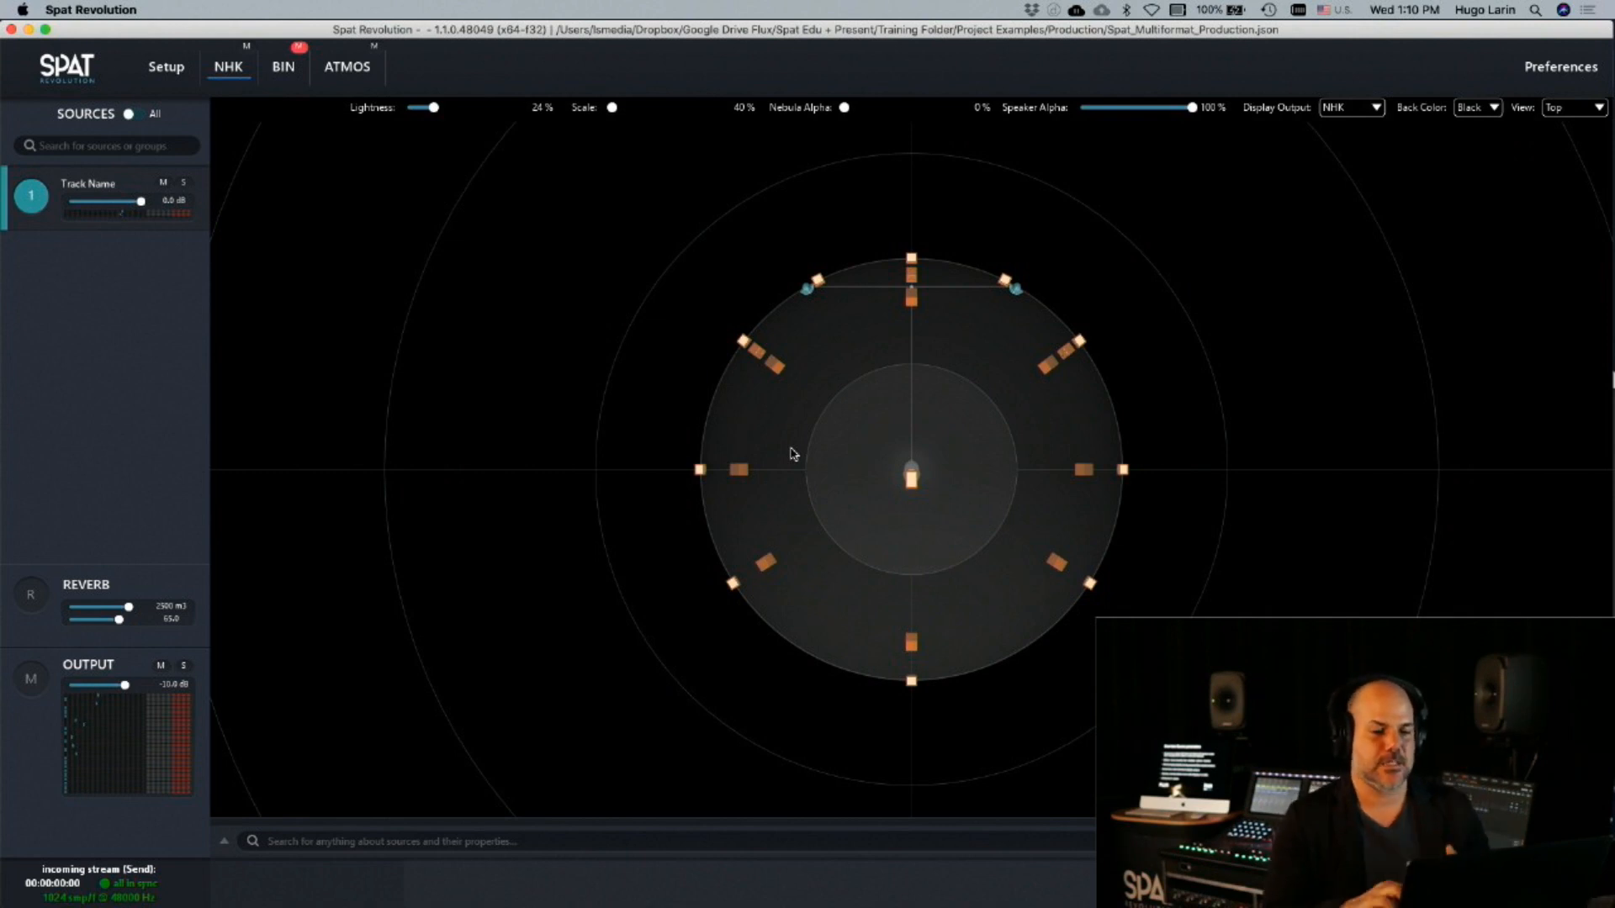
pyautogui.moveTo(804, 288)
pyautogui.mouseDown()
pyautogui.moveTo(804, 174)
pyautogui.moveTo(802, 264)
pyautogui.mouseUp()
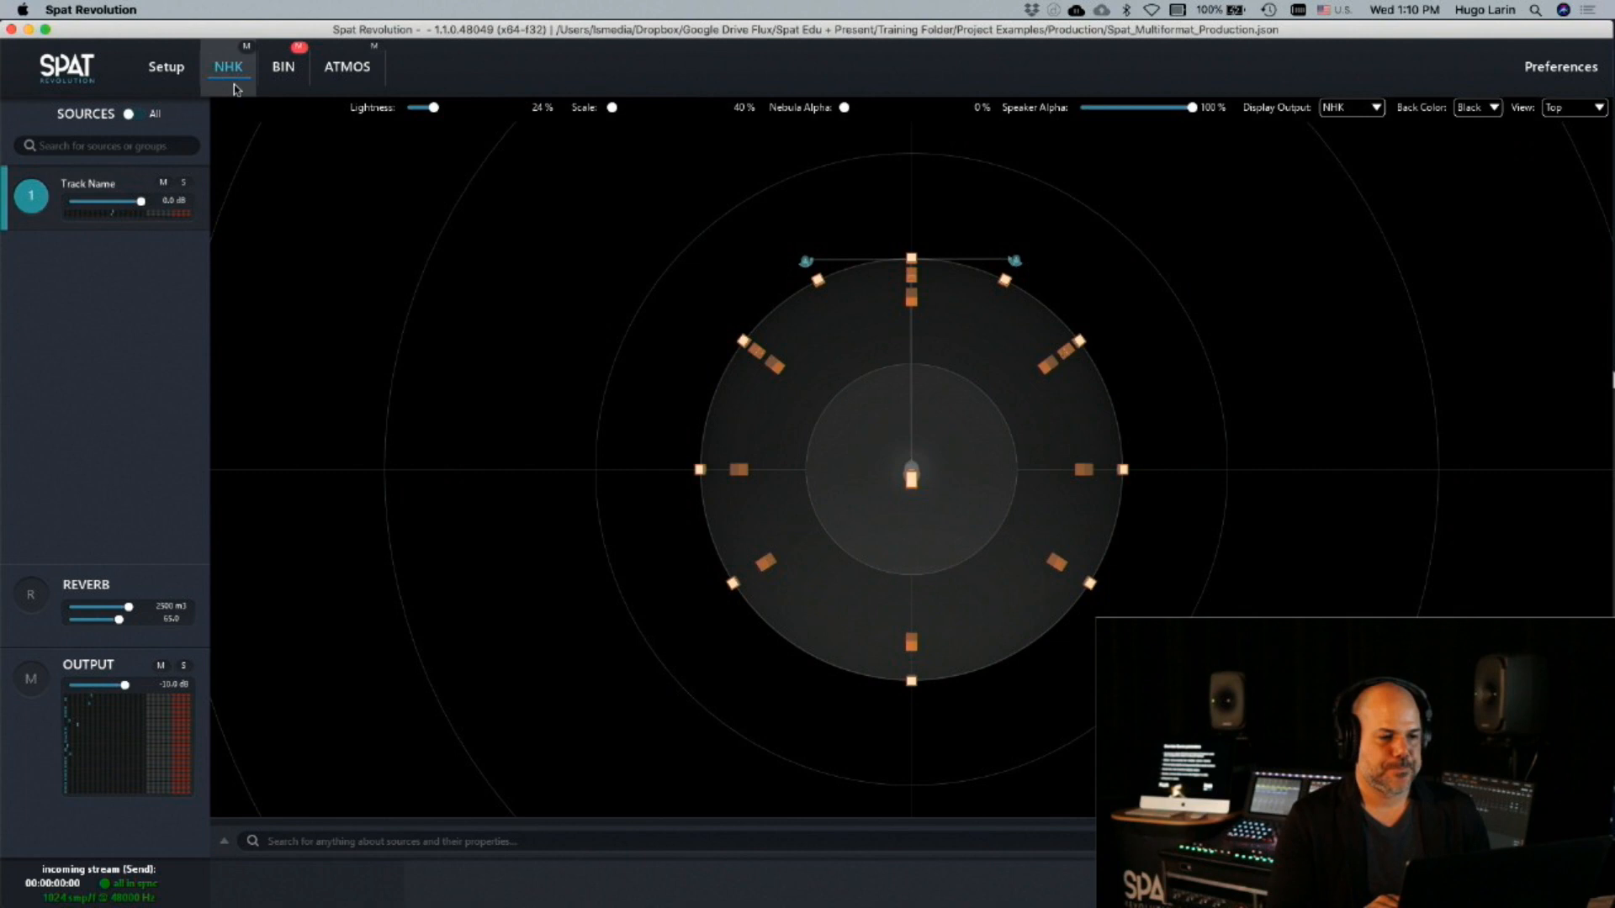
# Set the source to about -10 degrees azimuth and 22 degrees elevation, and display the room in the Top/Front view
pyautogui.click(222, 842)
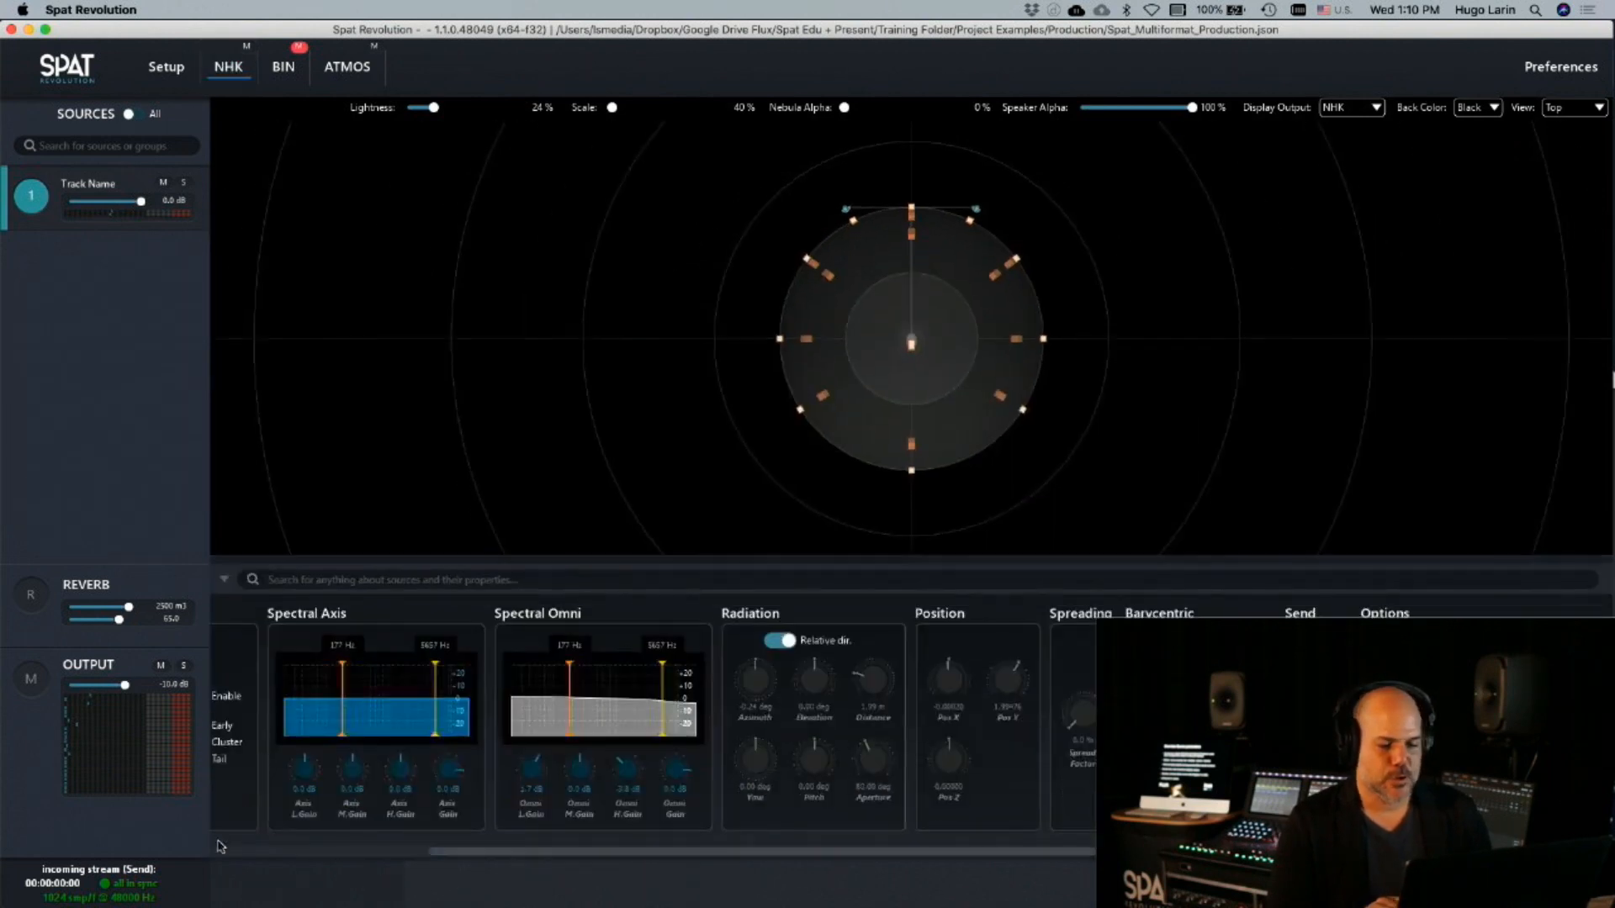
pyautogui.moveTo(760, 682); pyautogui.dragTo(822, 620)
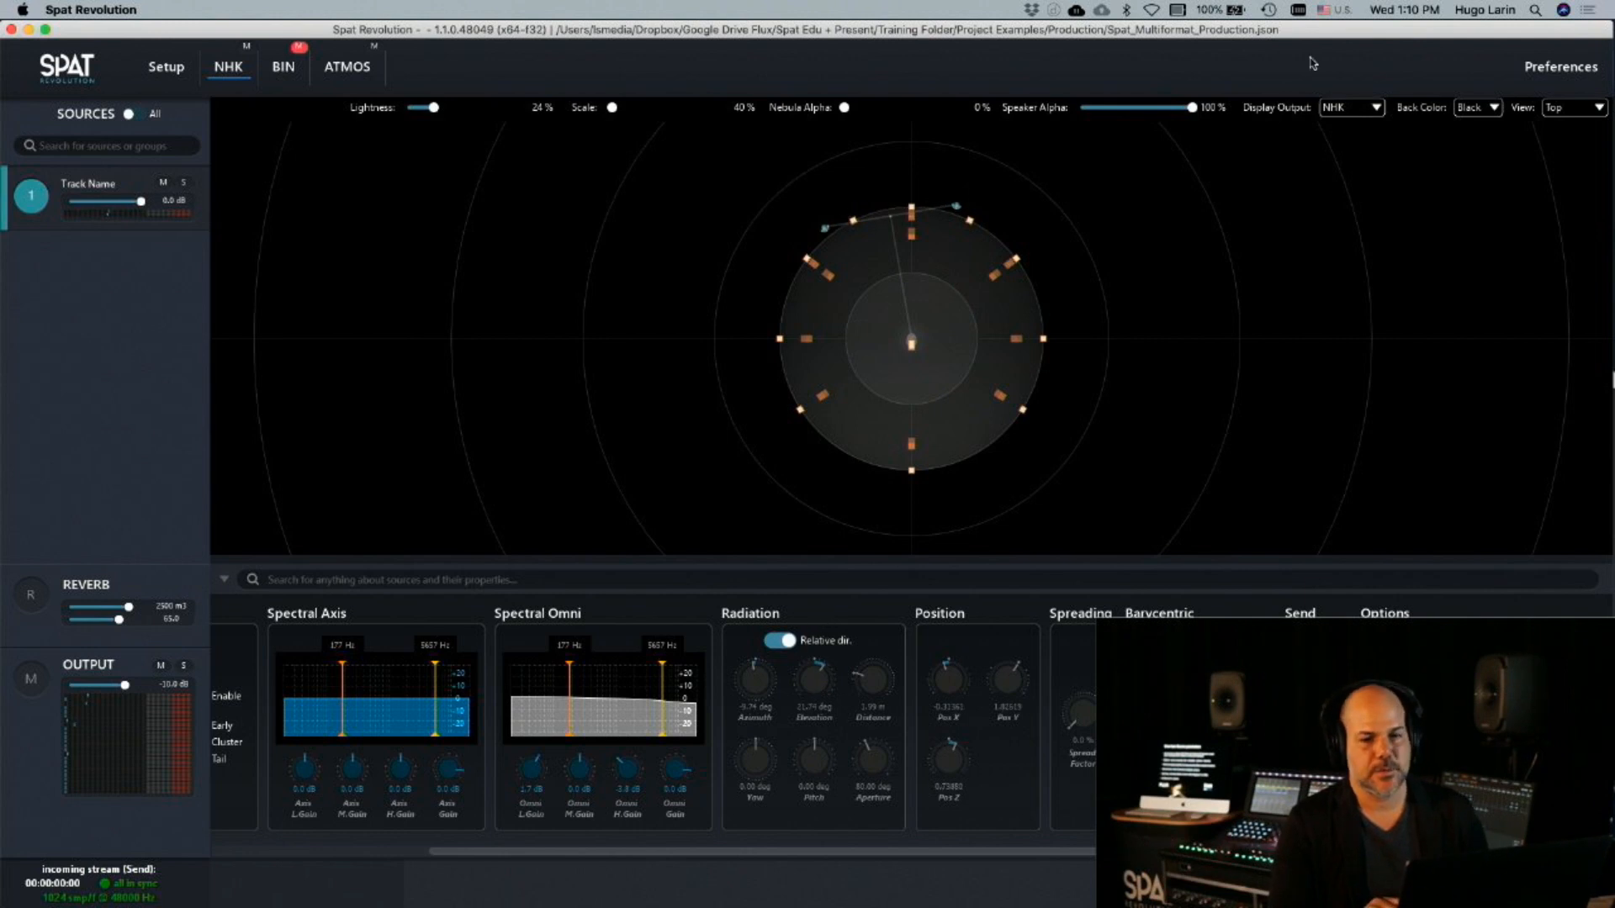
pyautogui.click(1581, 107)
pyautogui.click(1576, 142)
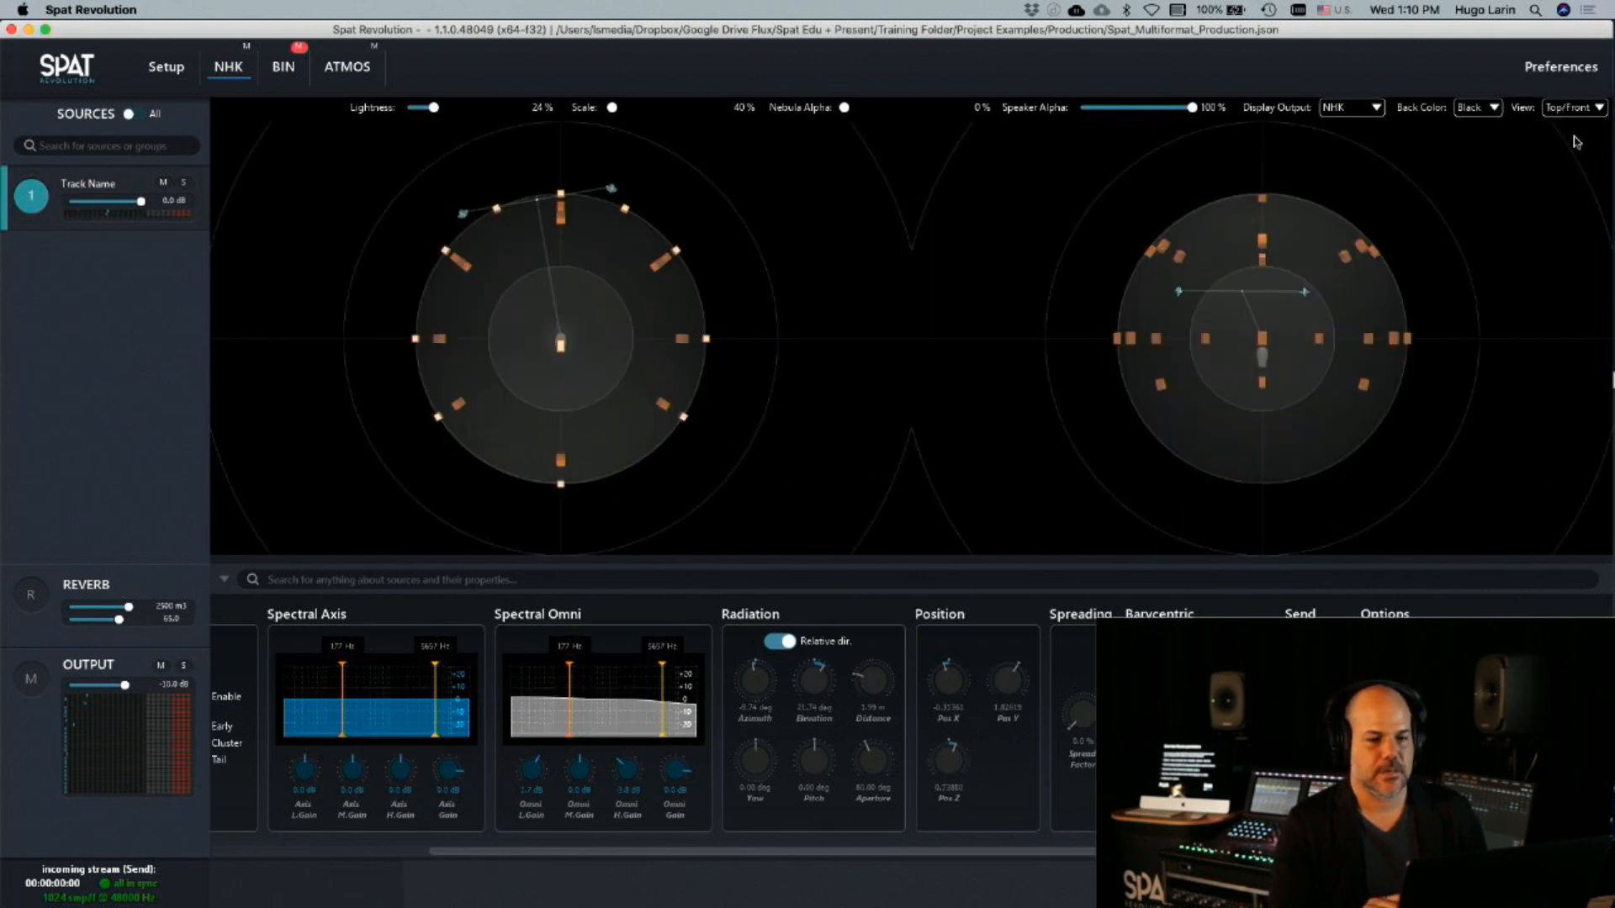
# Set the source's distance to about 1.52 m, its yaw to about -11 degrees and its aperture to about 66 degrees
pyautogui.moveTo(884, 683)
pyautogui.mouseDown()
pyautogui.moveTo(882, 636)
pyautogui.moveTo(880, 700)
pyautogui.mouseUp()
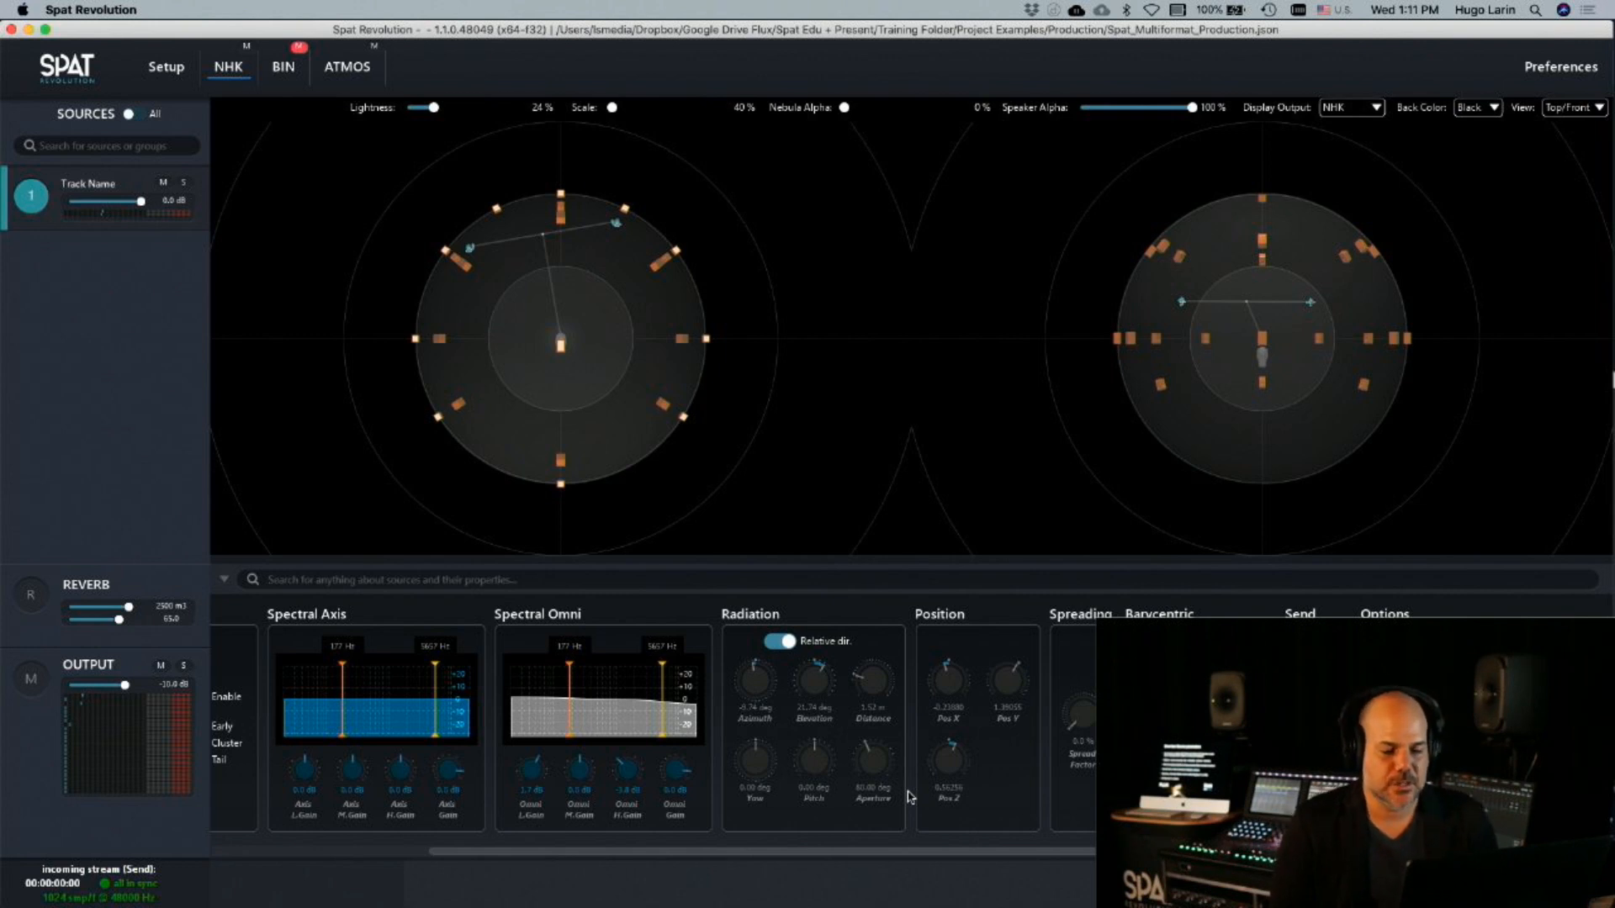
pyautogui.moveTo(753, 761); pyautogui.dragTo(767, 841)
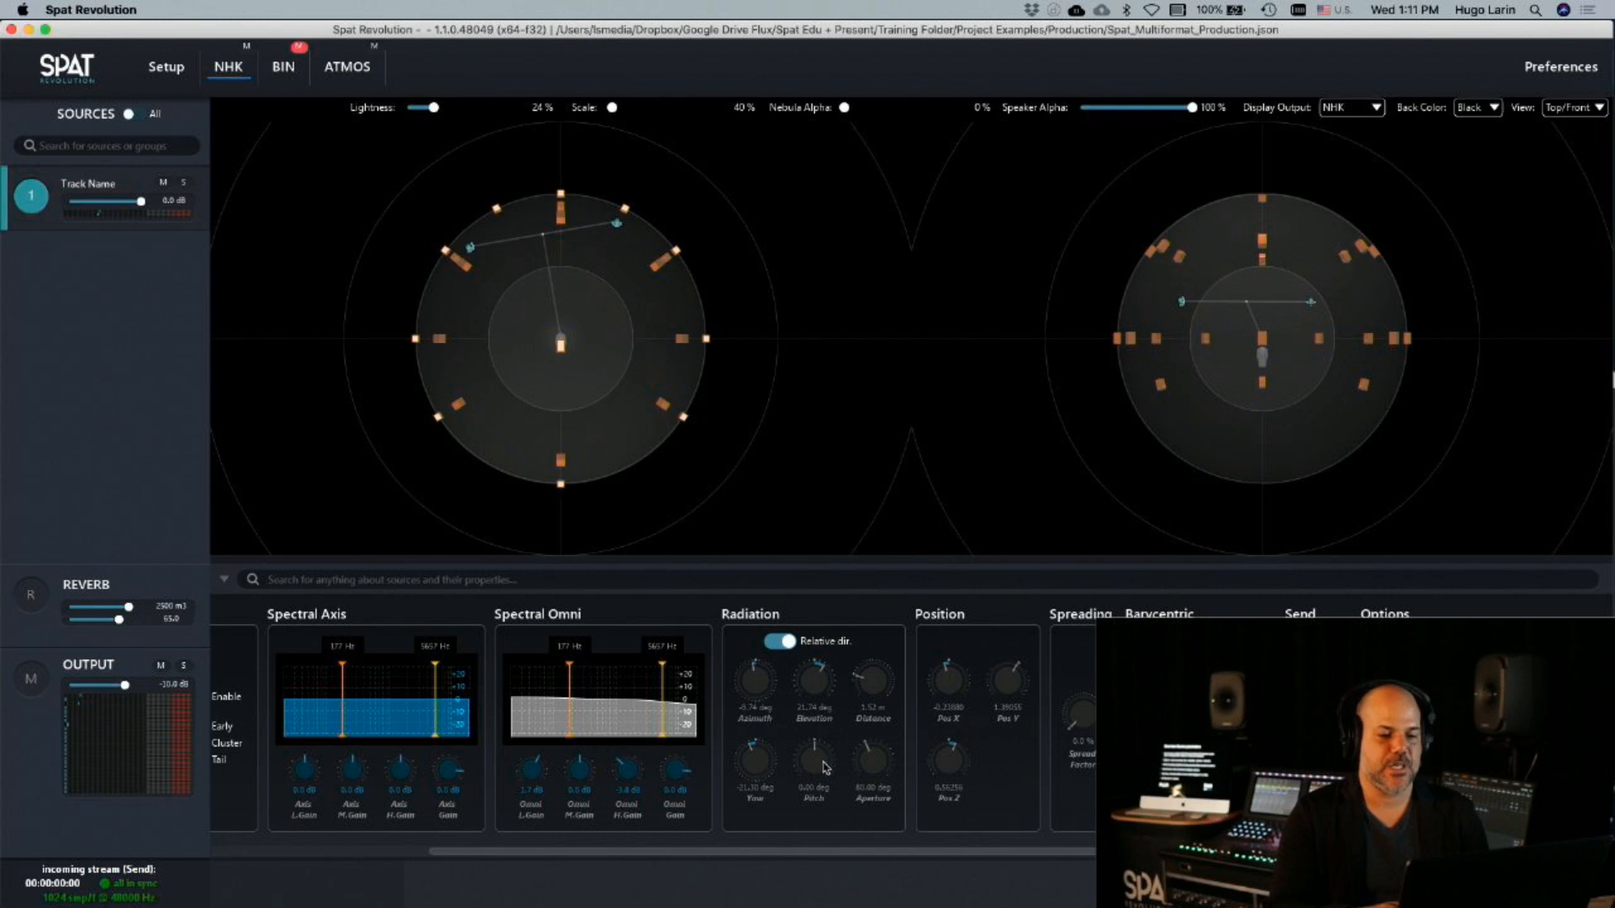
pyautogui.moveTo(873, 762); pyautogui.dragTo(883, 542)
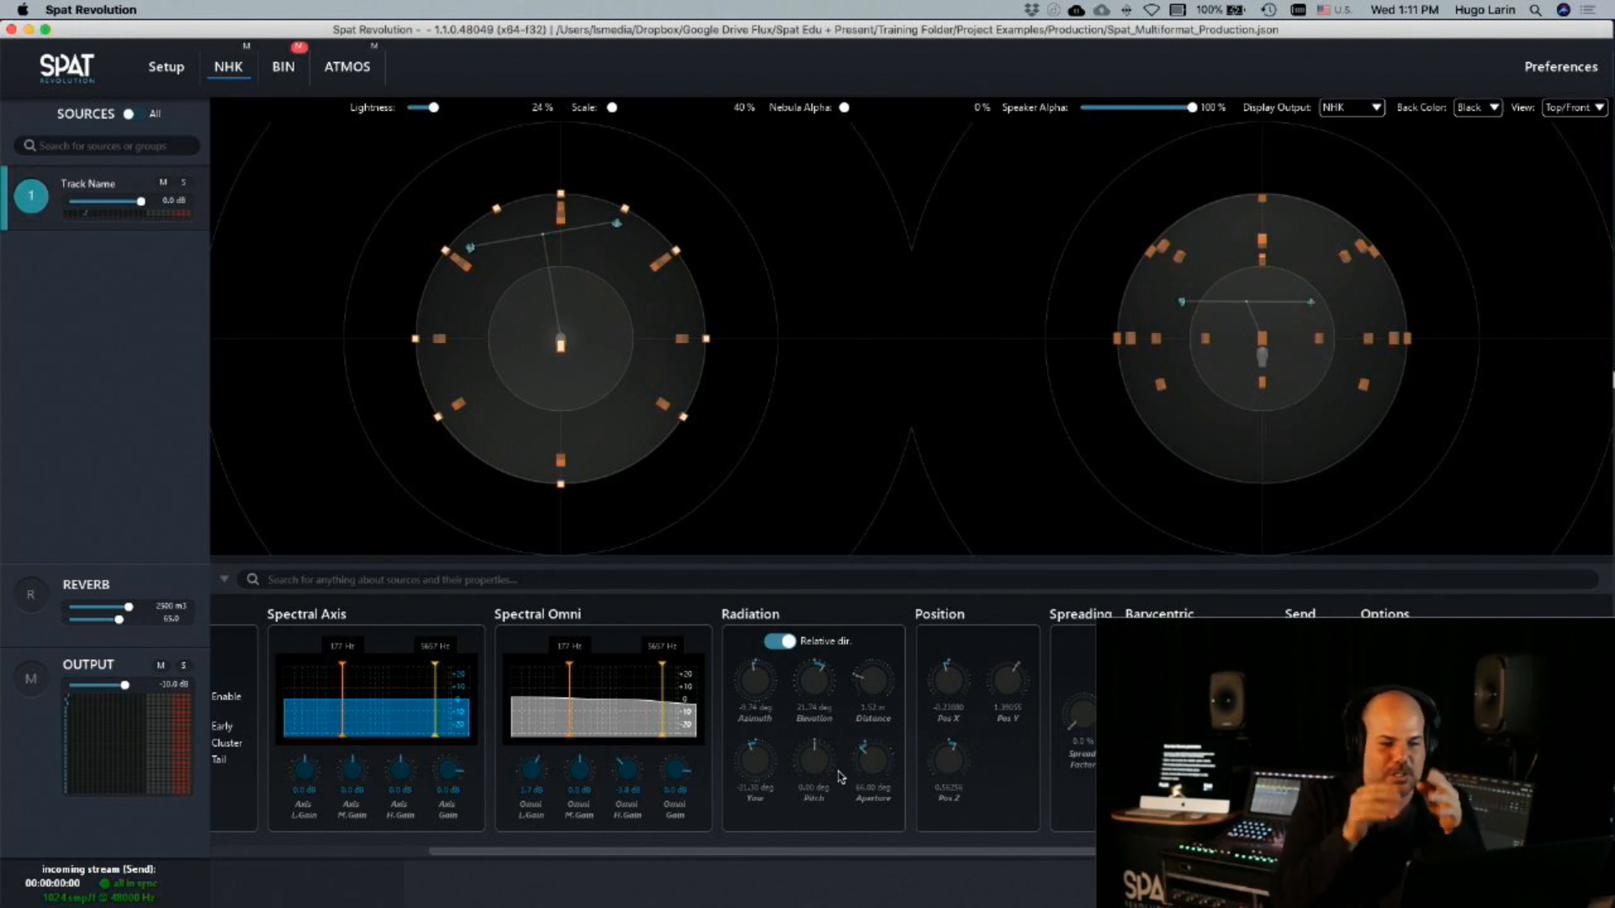
# Move the source to a Pos X of about 2.66 and try another coordinates mode before returning to Polar (AED)
pyautogui.moveTo(934, 709); pyautogui.dragTo(948, 547)
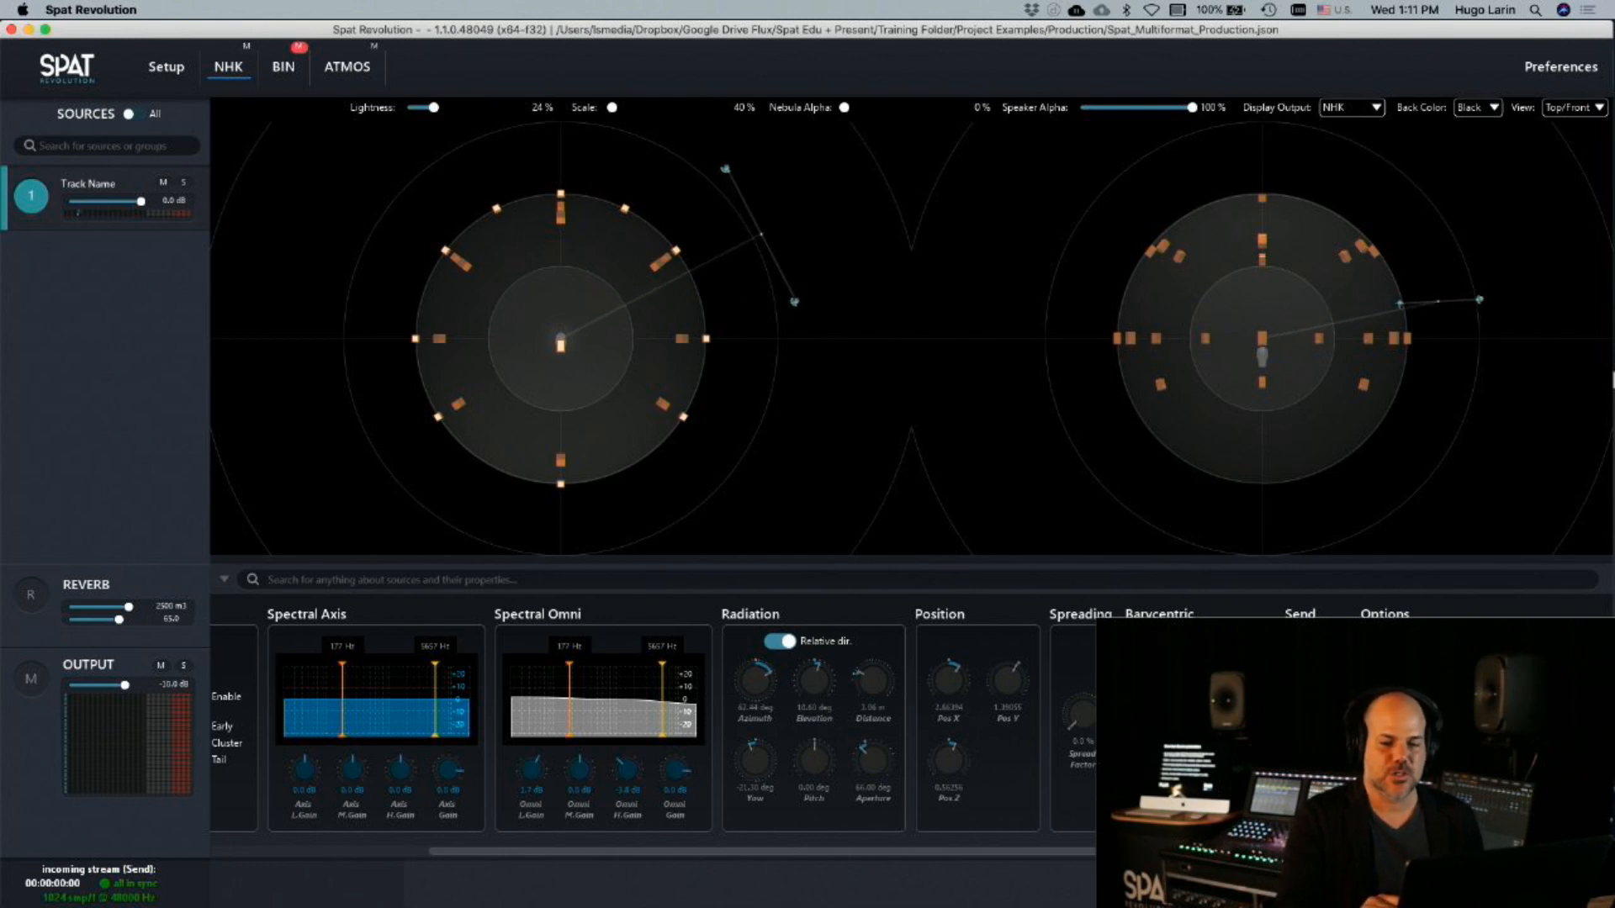
pyautogui.click(1168, 641)
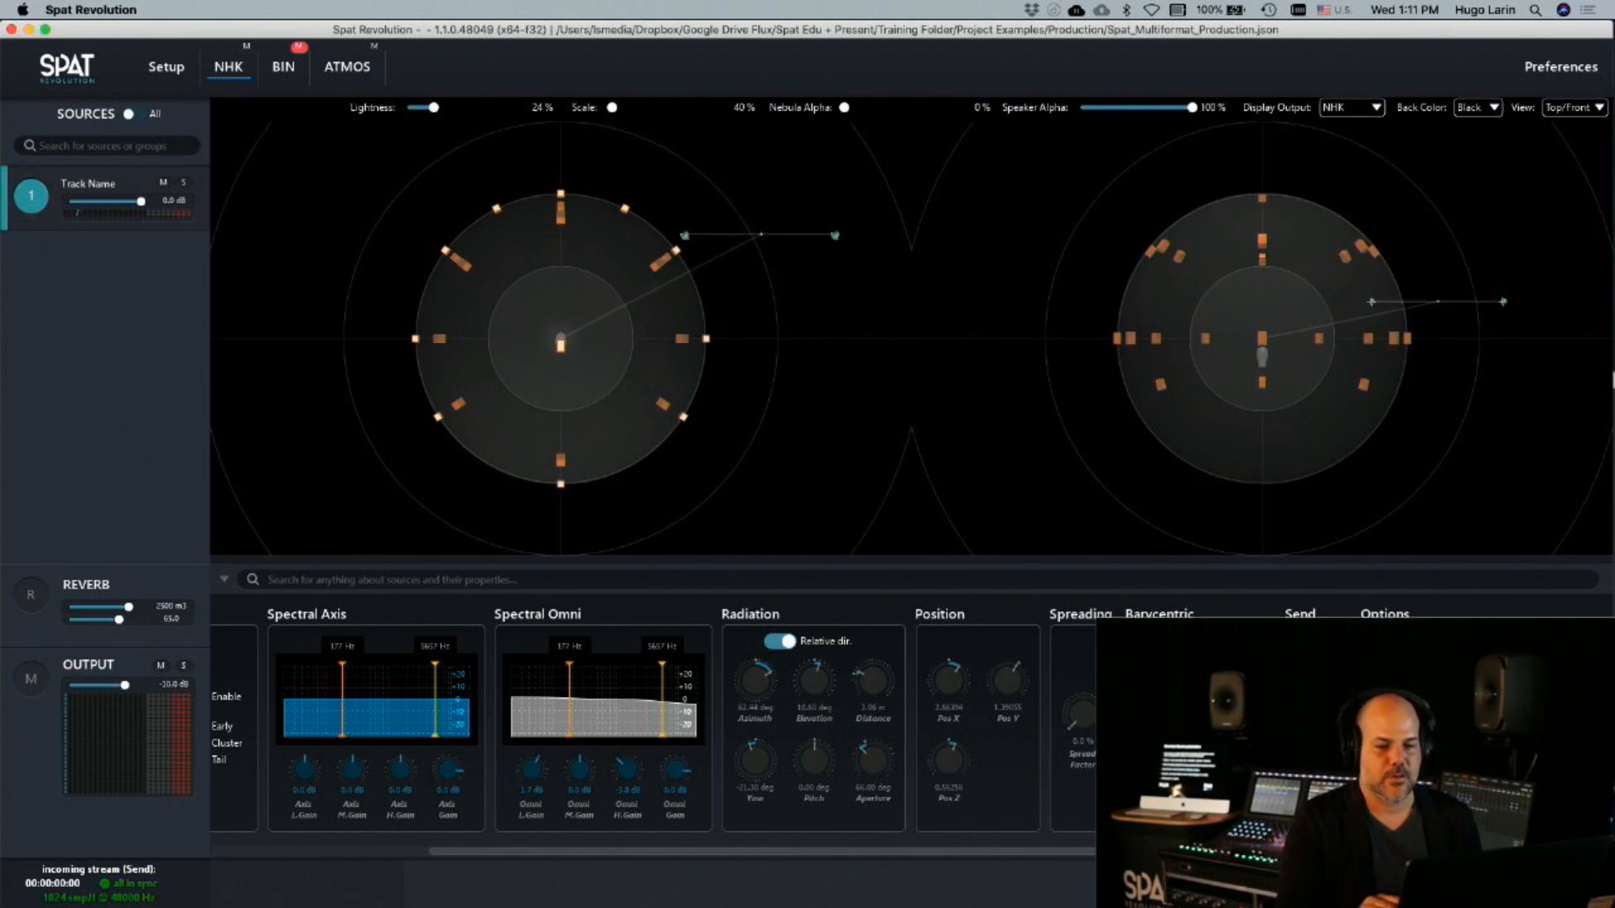
pyautogui.click(1486, 773)
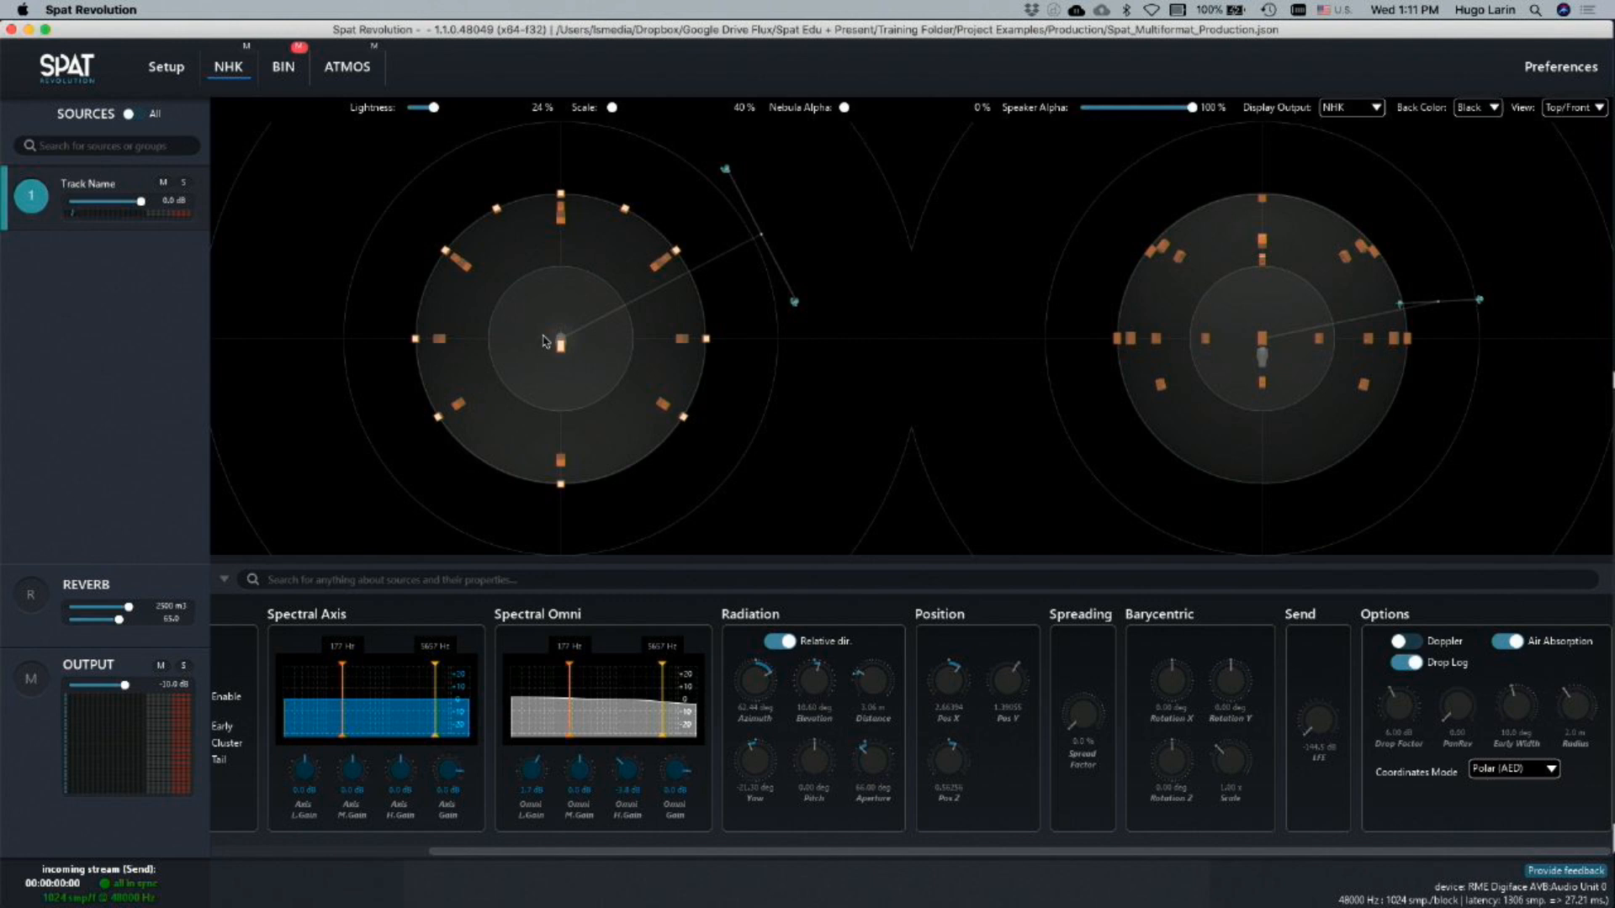
# Review the setup routing graph and compare the source's placement in the ATMOS and NHK rooms
pyautogui.click(183, 78)
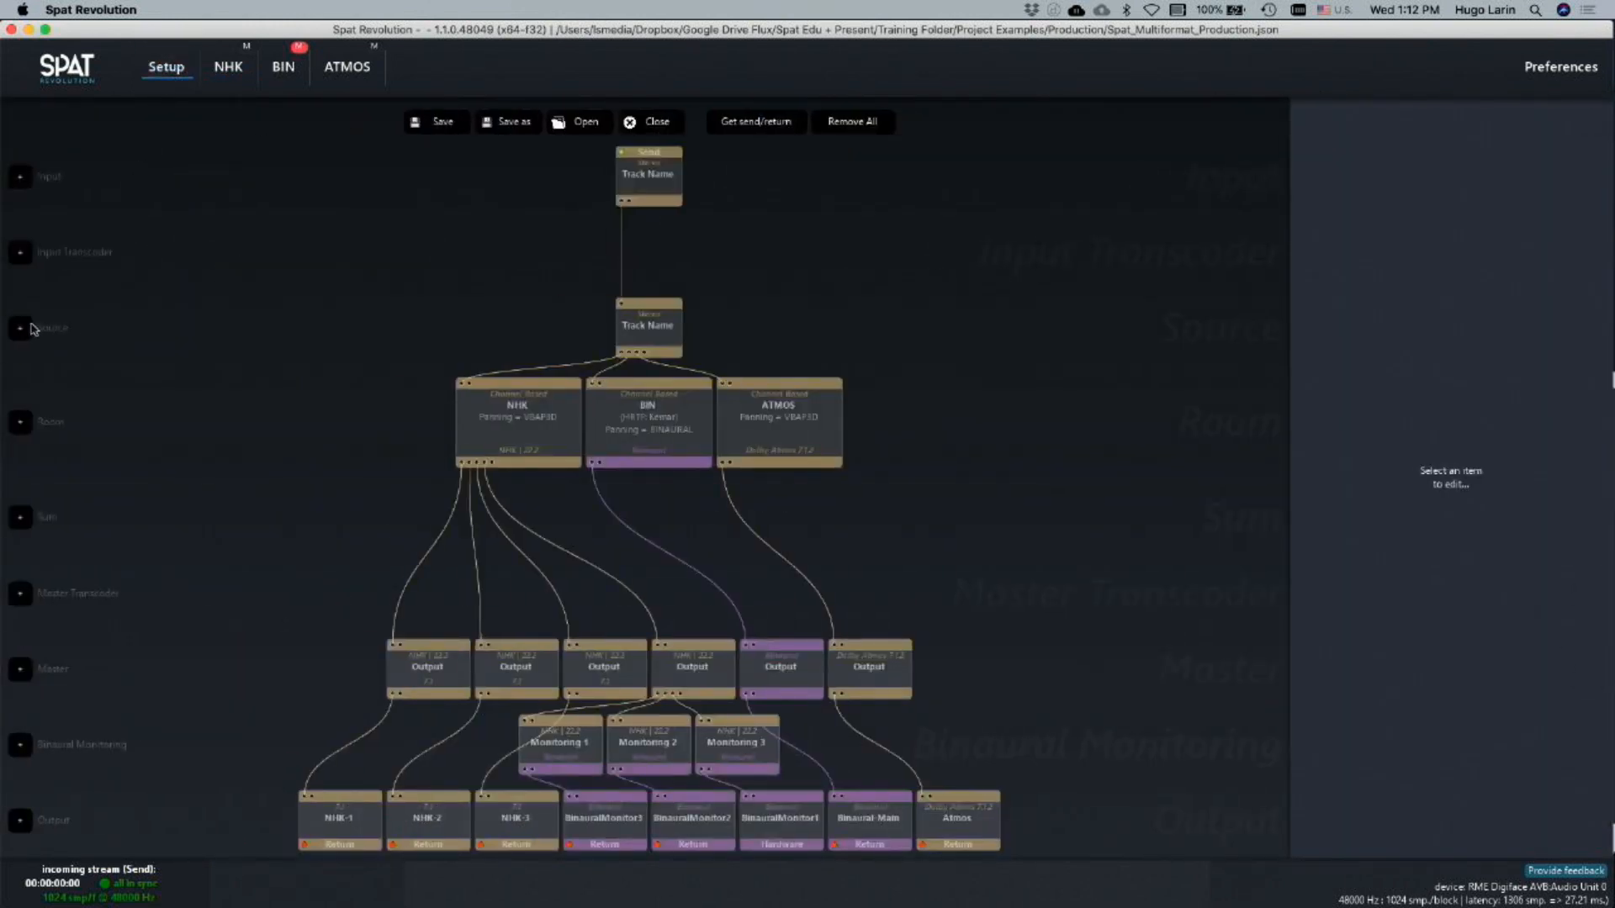
pyautogui.click(345, 84)
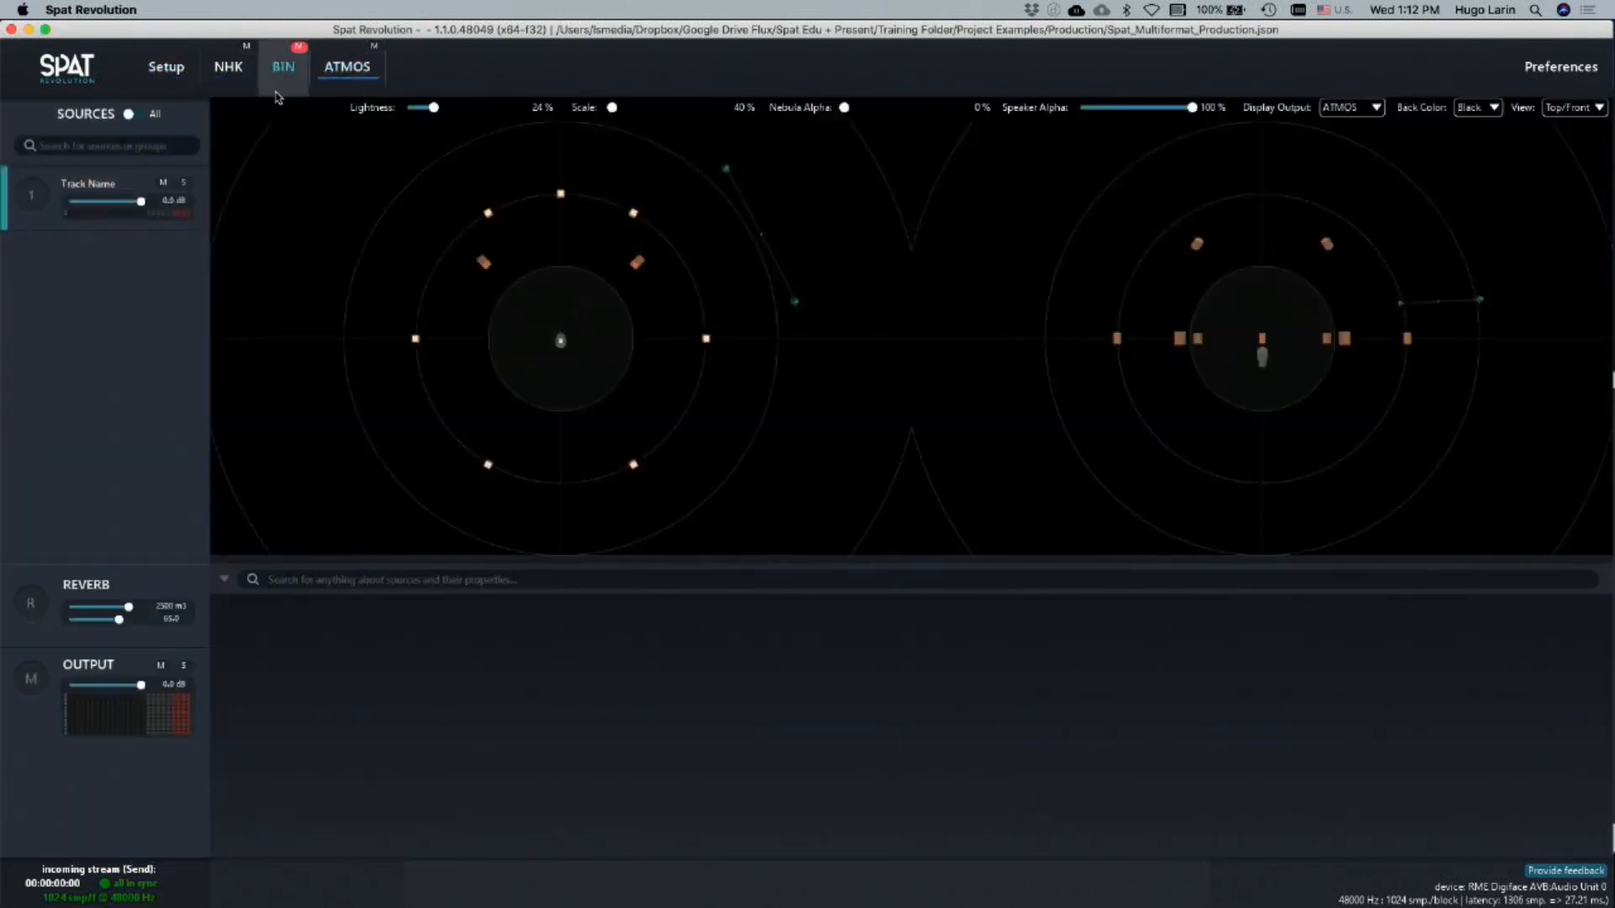
pyautogui.click(230, 82)
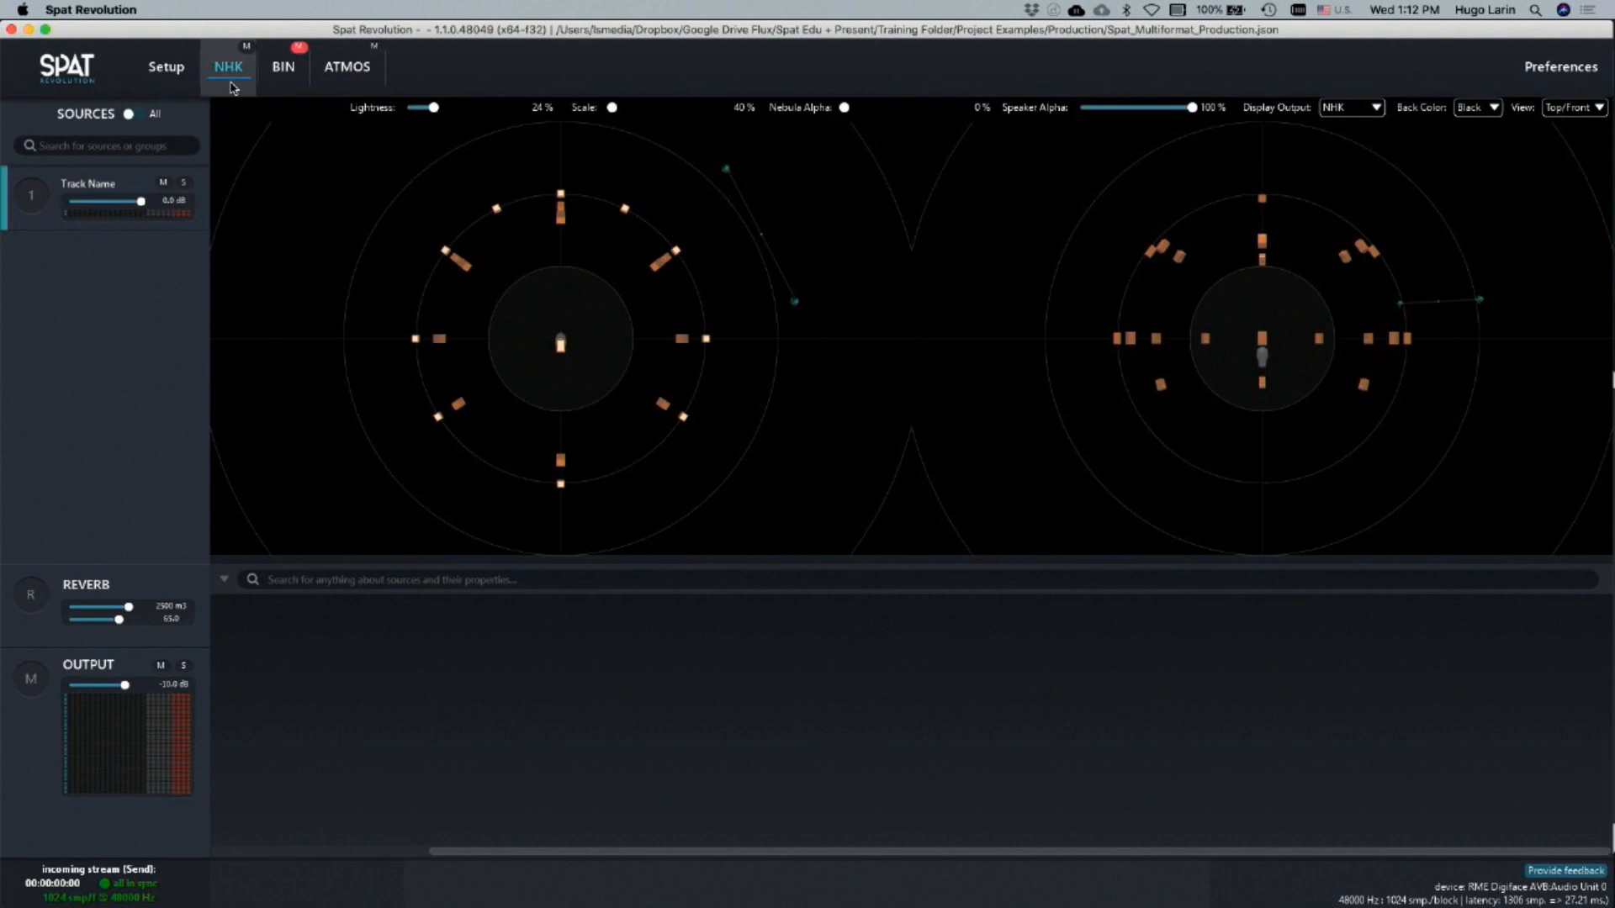
# Open the Spat_Multiformat_Production.json project from the setup page
pyautogui.click(167, 72)
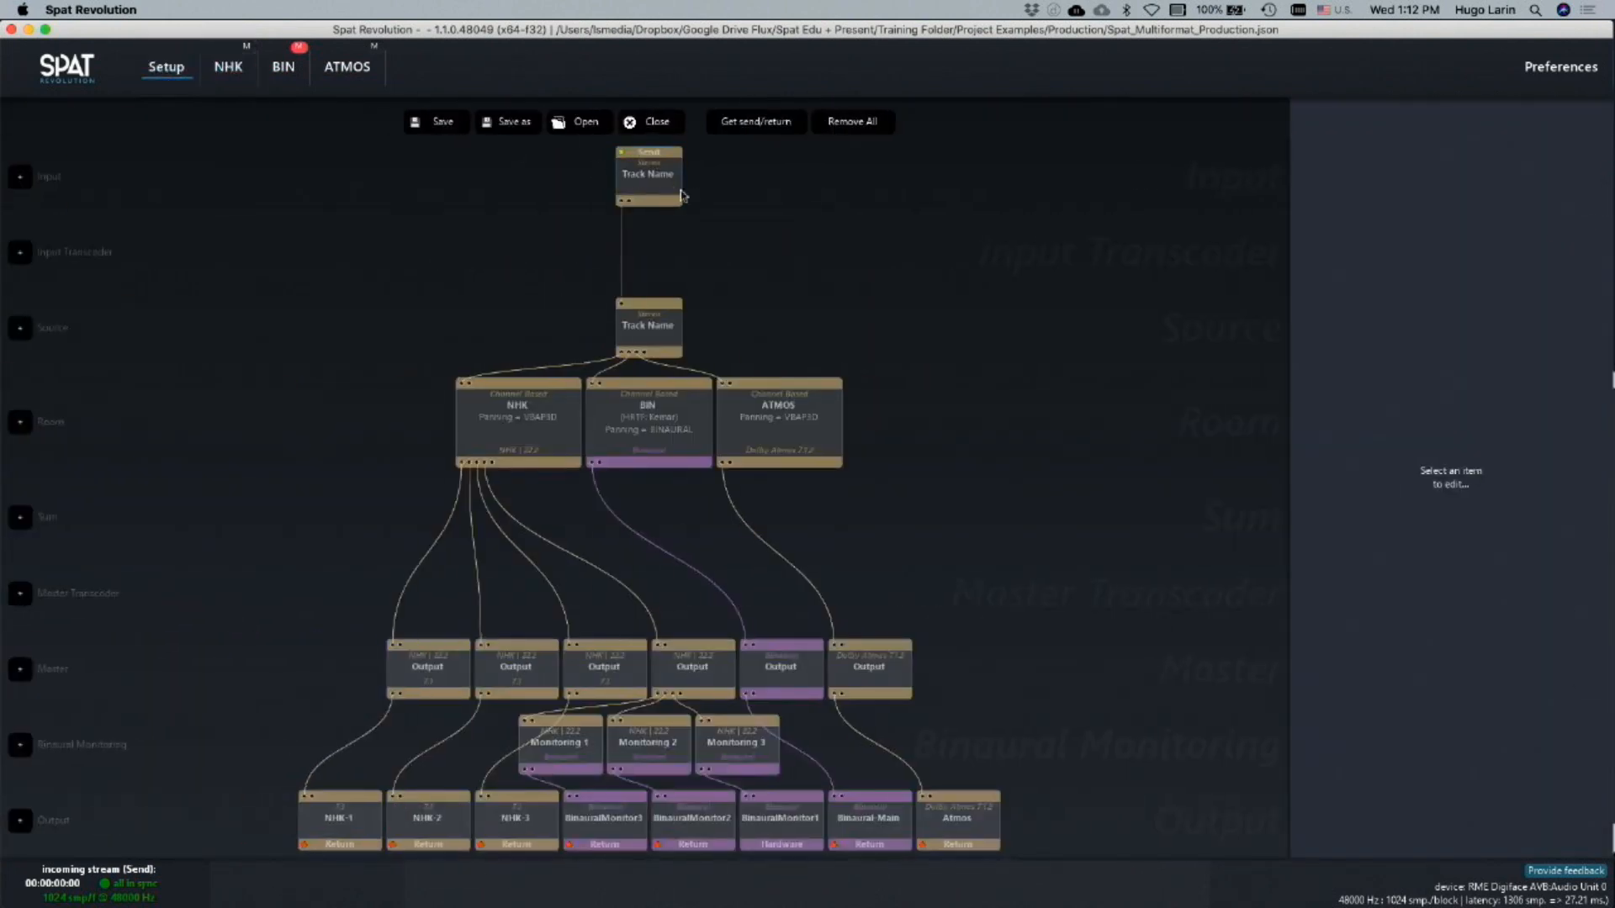
pyautogui.click(587, 123)
pyautogui.click(480, 260)
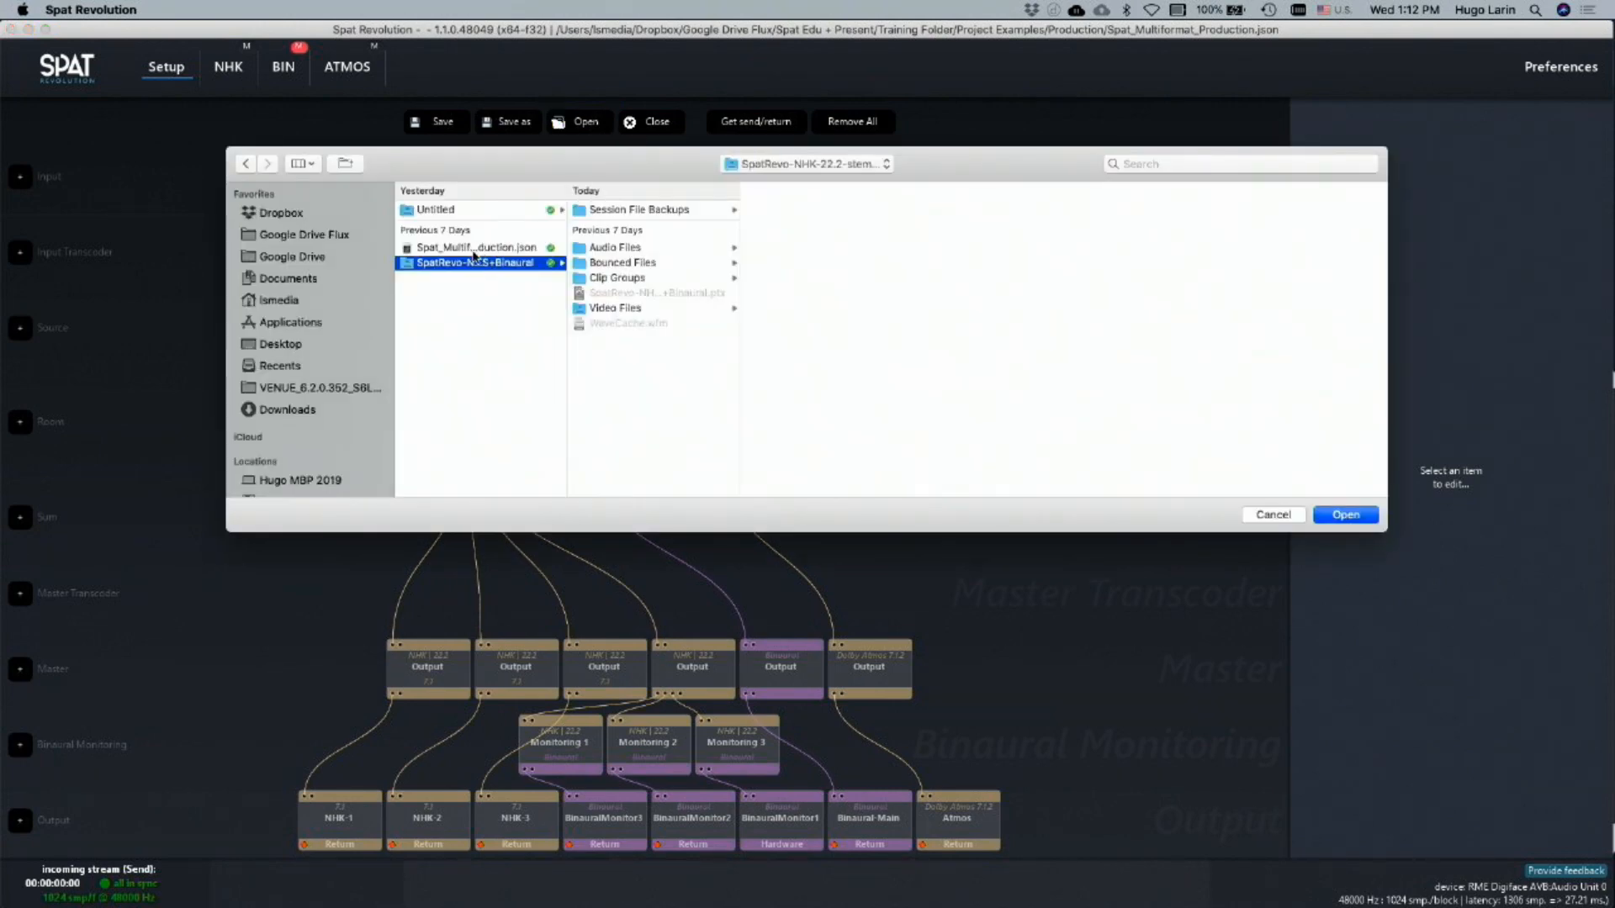
pyautogui.doubleClick(473, 252)
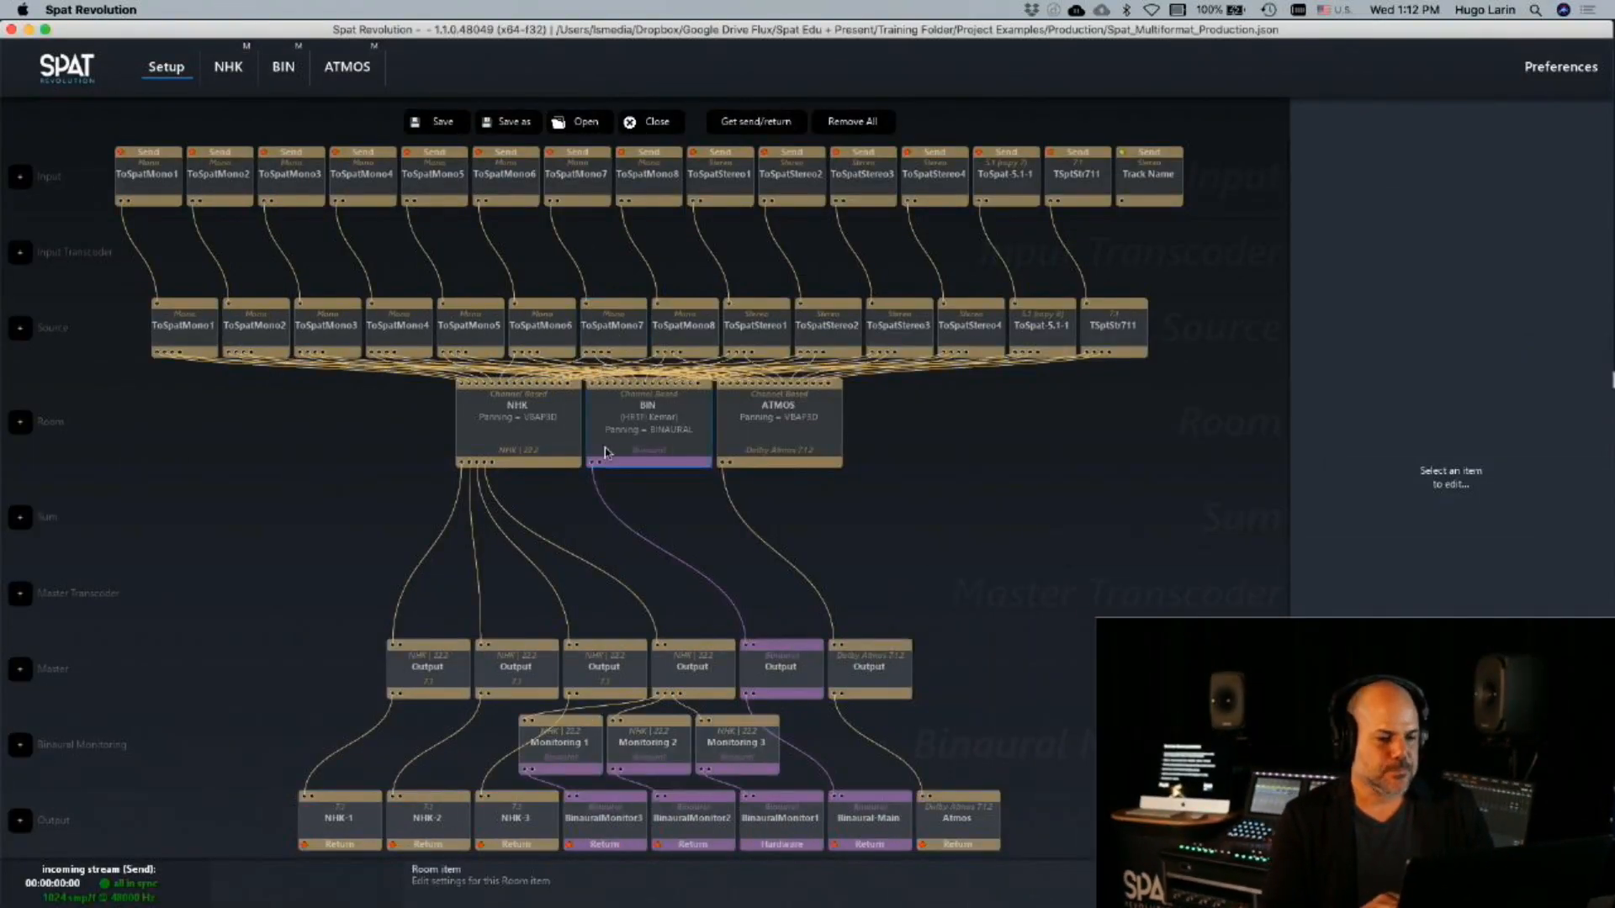
# Inspect the ToSpat-Stereo-7.1-1 input's configuration and solo the ToSpat-5.1-1 source in the NHK room
pyautogui.click(1060, 187)
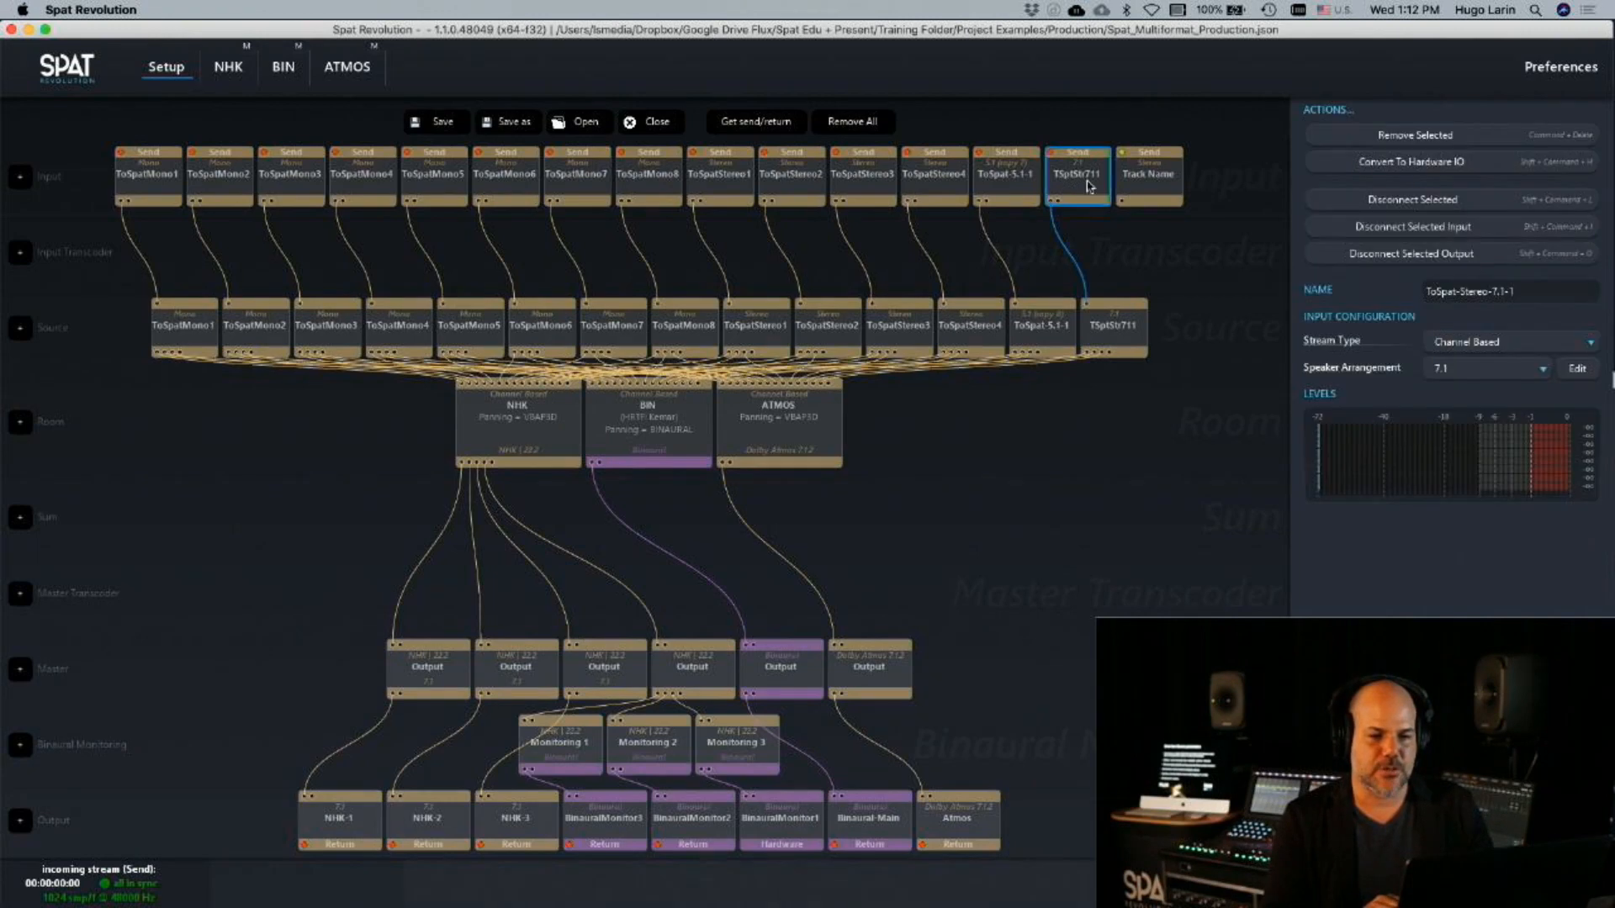
pyautogui.doubleClick(512, 421)
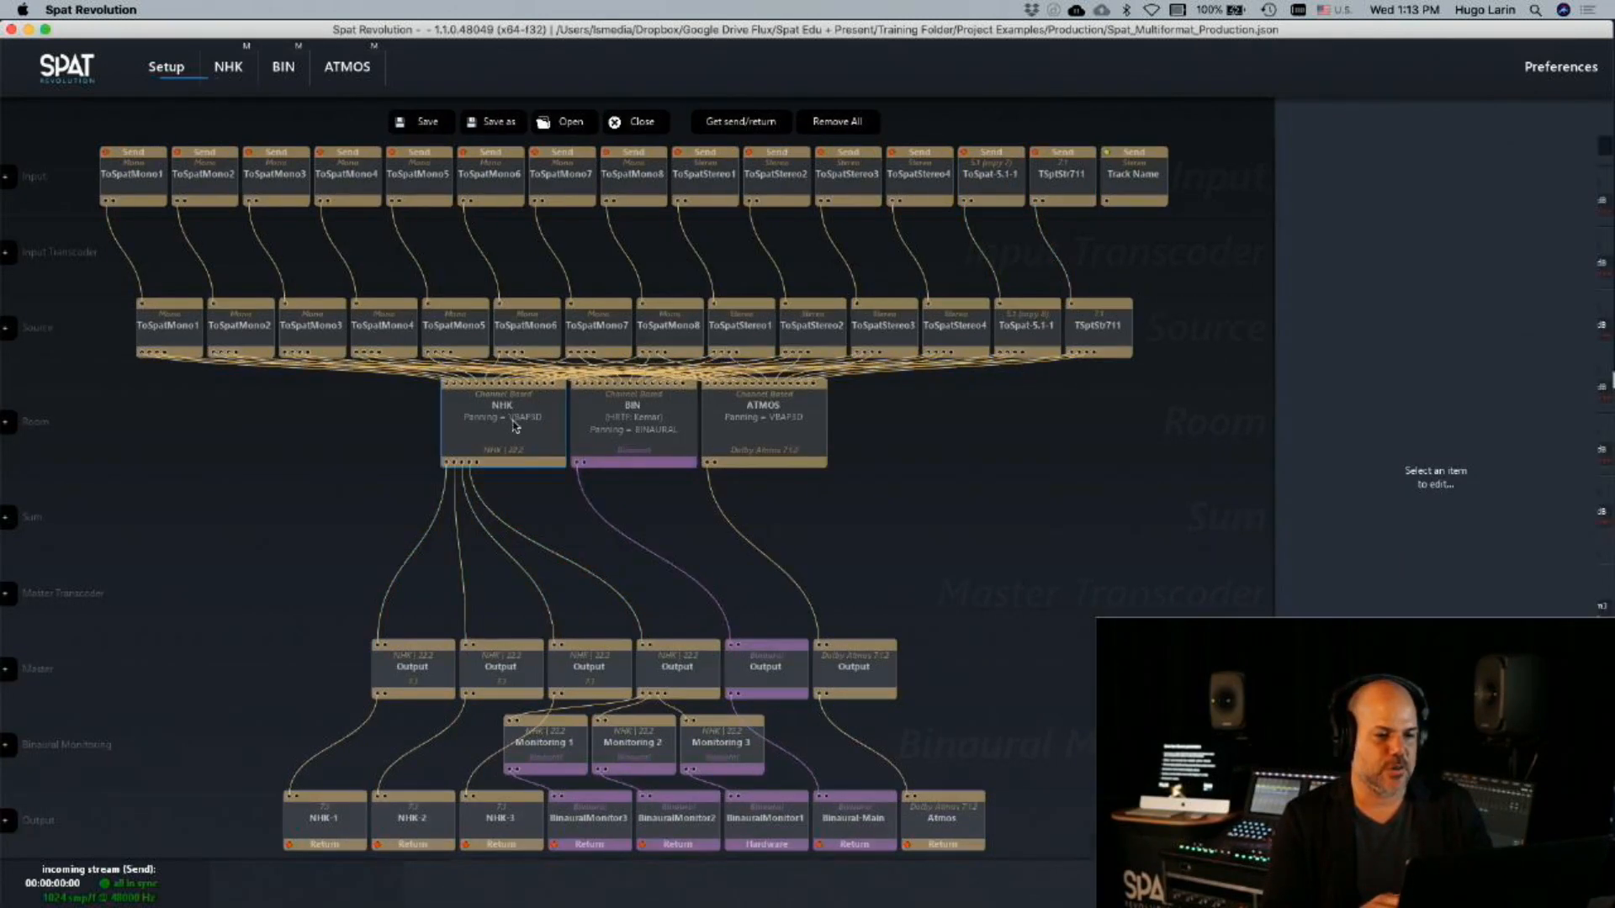
pyautogui.moveTo(201, 290); pyautogui.dragTo(196, 572)
pyautogui.click(169, 409)
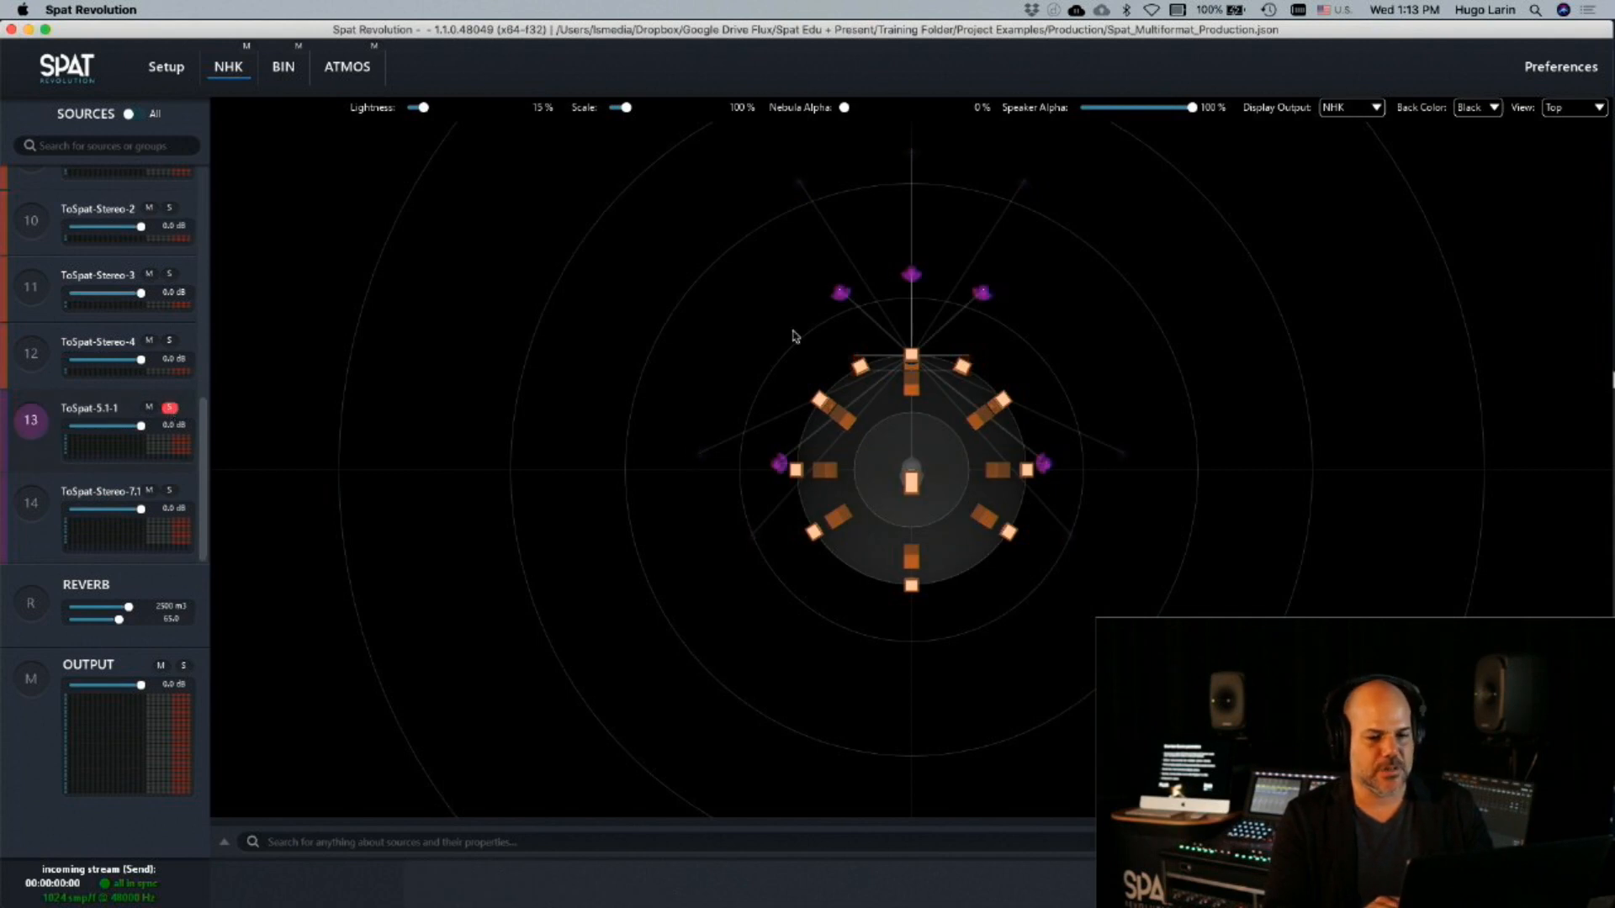
# Select the ToSpat-5.1-1 source, bring it closer to the listener and compare it in the BIN and ATMOS rooms
pyautogui.click(27, 436)
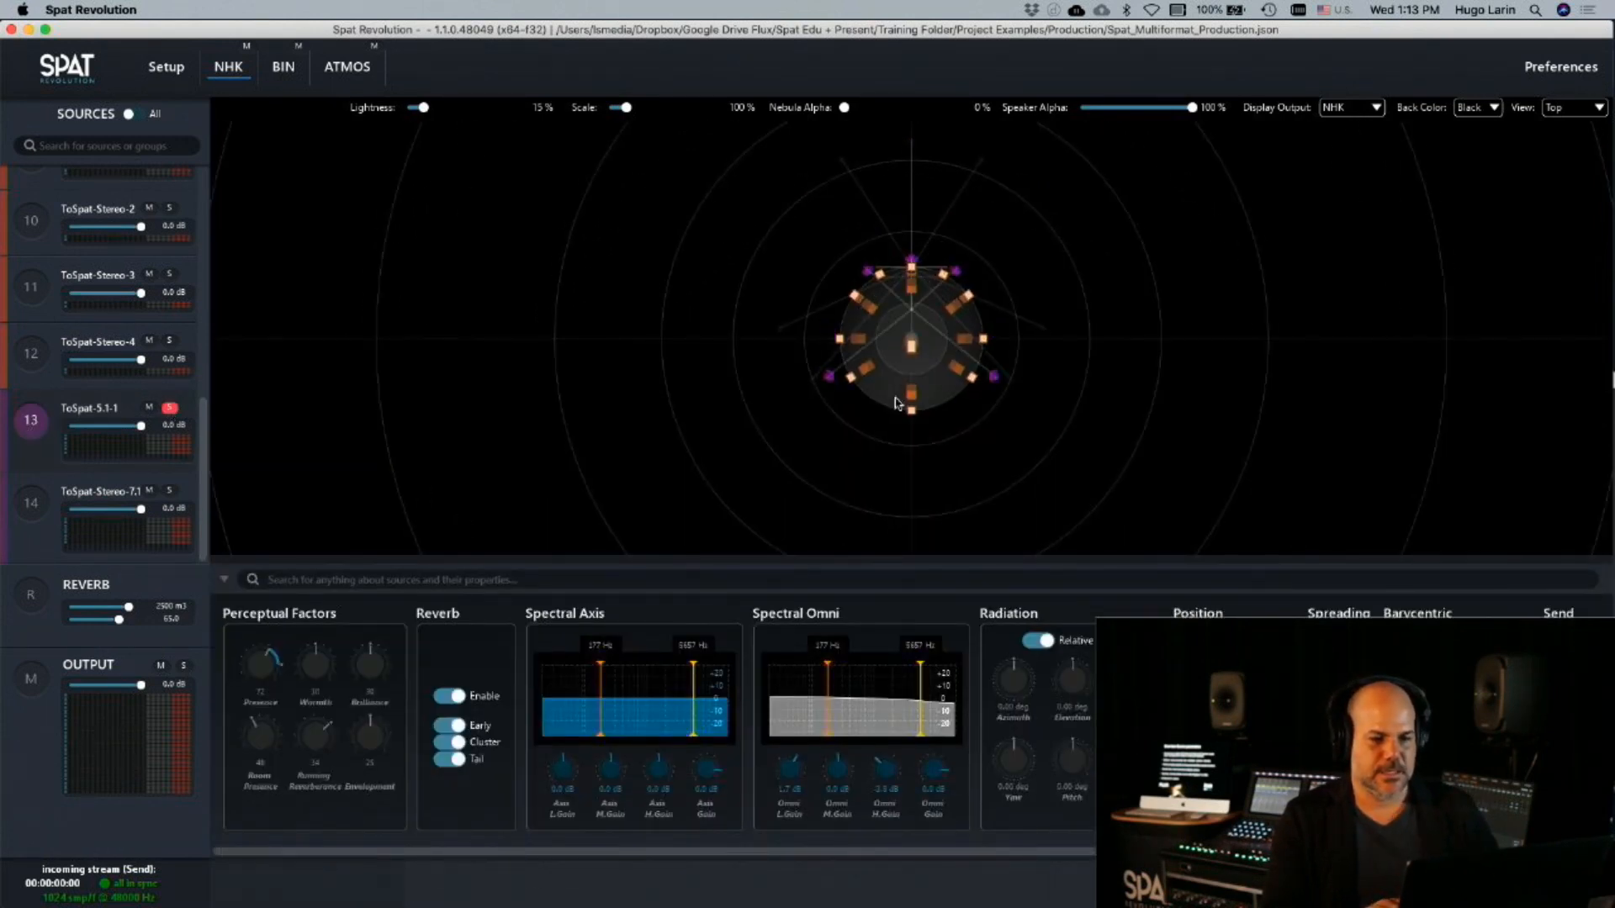
pyautogui.scroll(5, 893, 333)
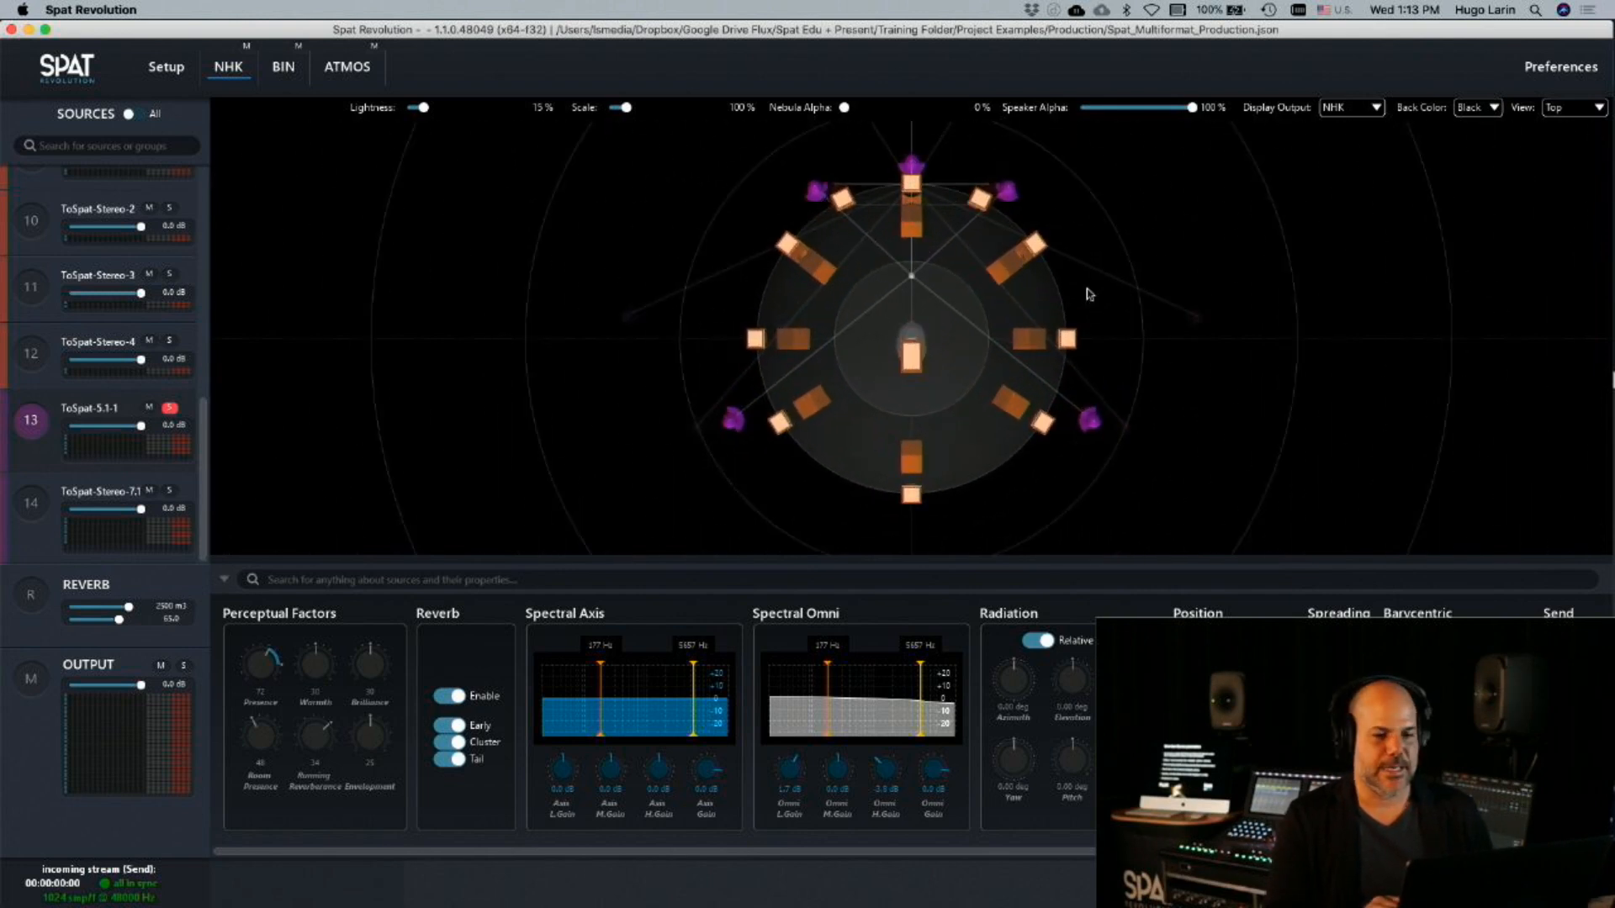
pyautogui.click(365, 84)
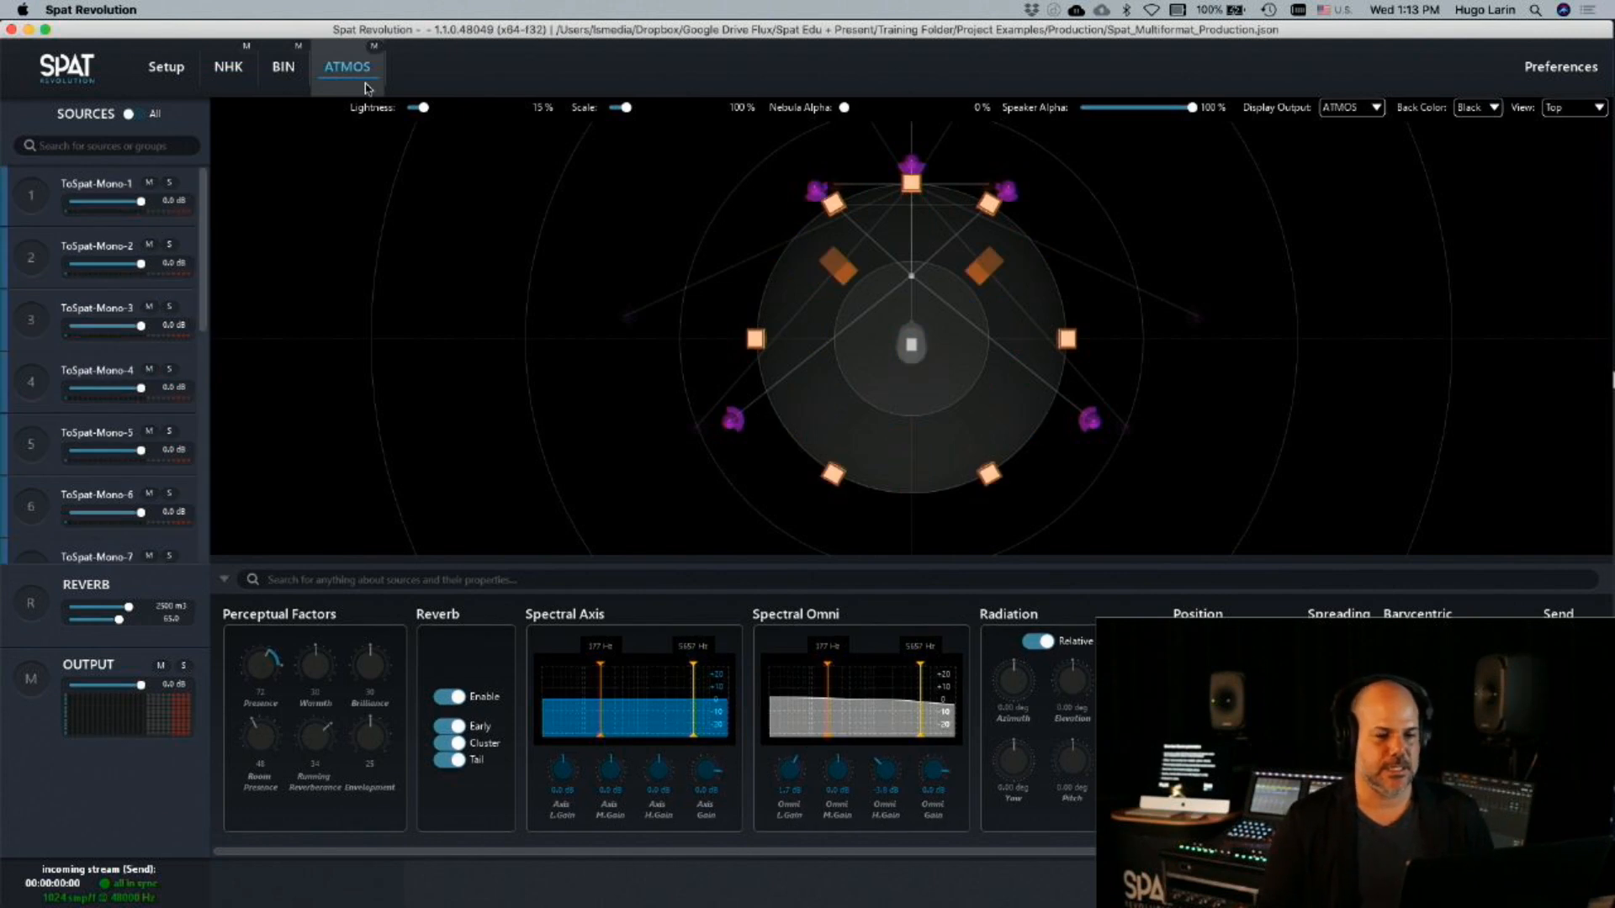
pyautogui.click(283, 67)
pyautogui.click(362, 94)
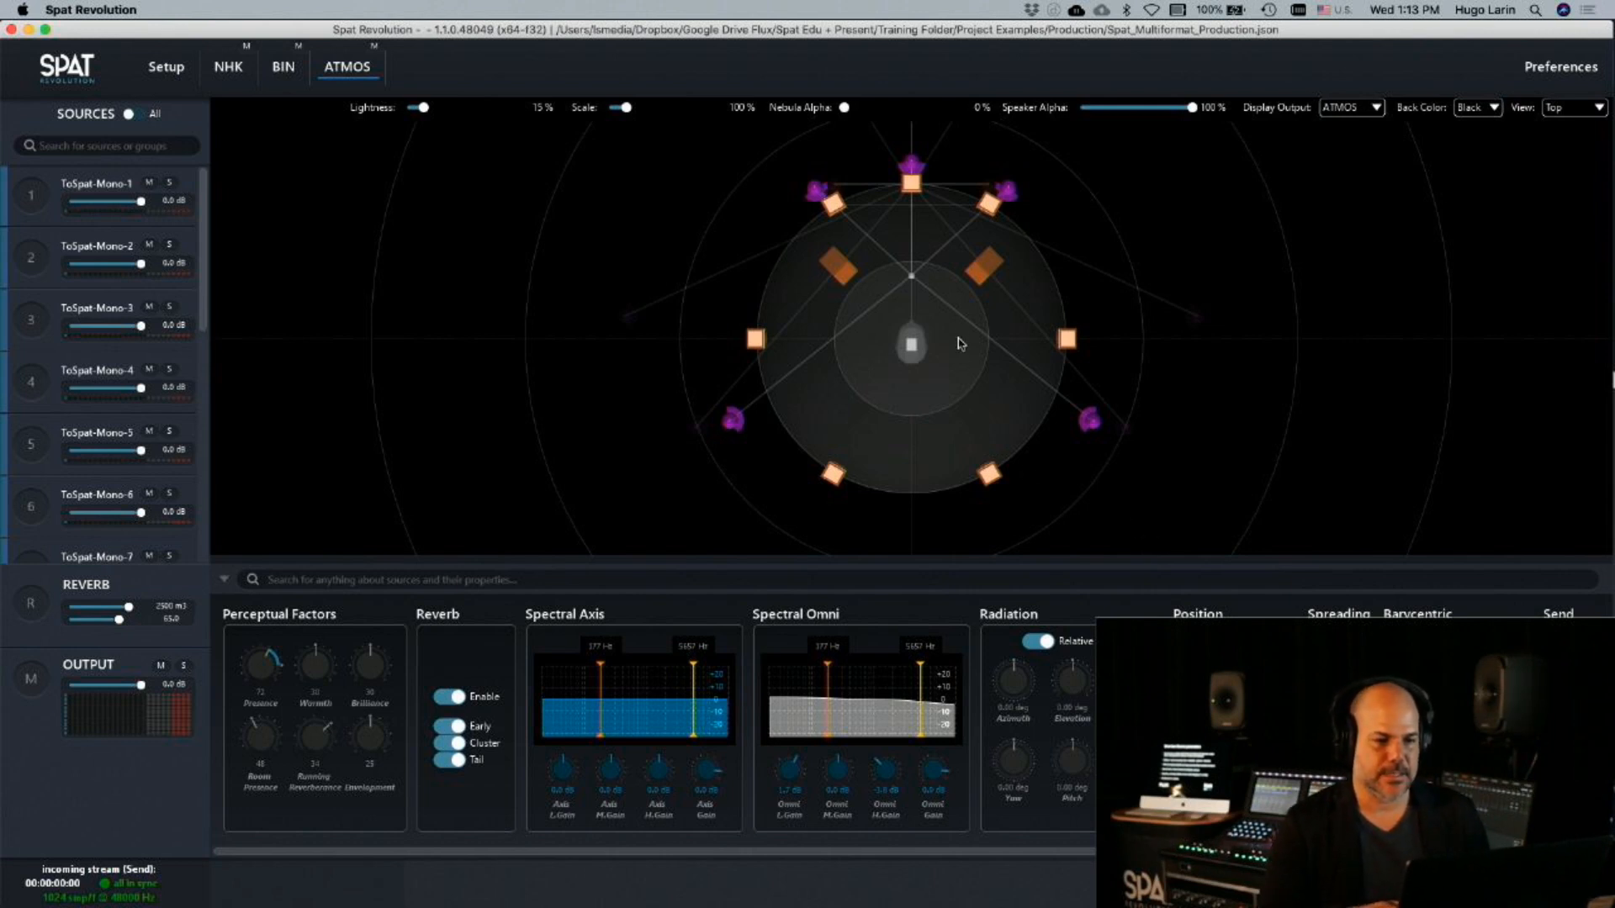
# Rotate the 5.1 source to about 10 degrees azimuth in the ATMOS room and bring it back to the front centre
pyautogui.moveTo(818, 197); pyautogui.dragTo(966, 432)
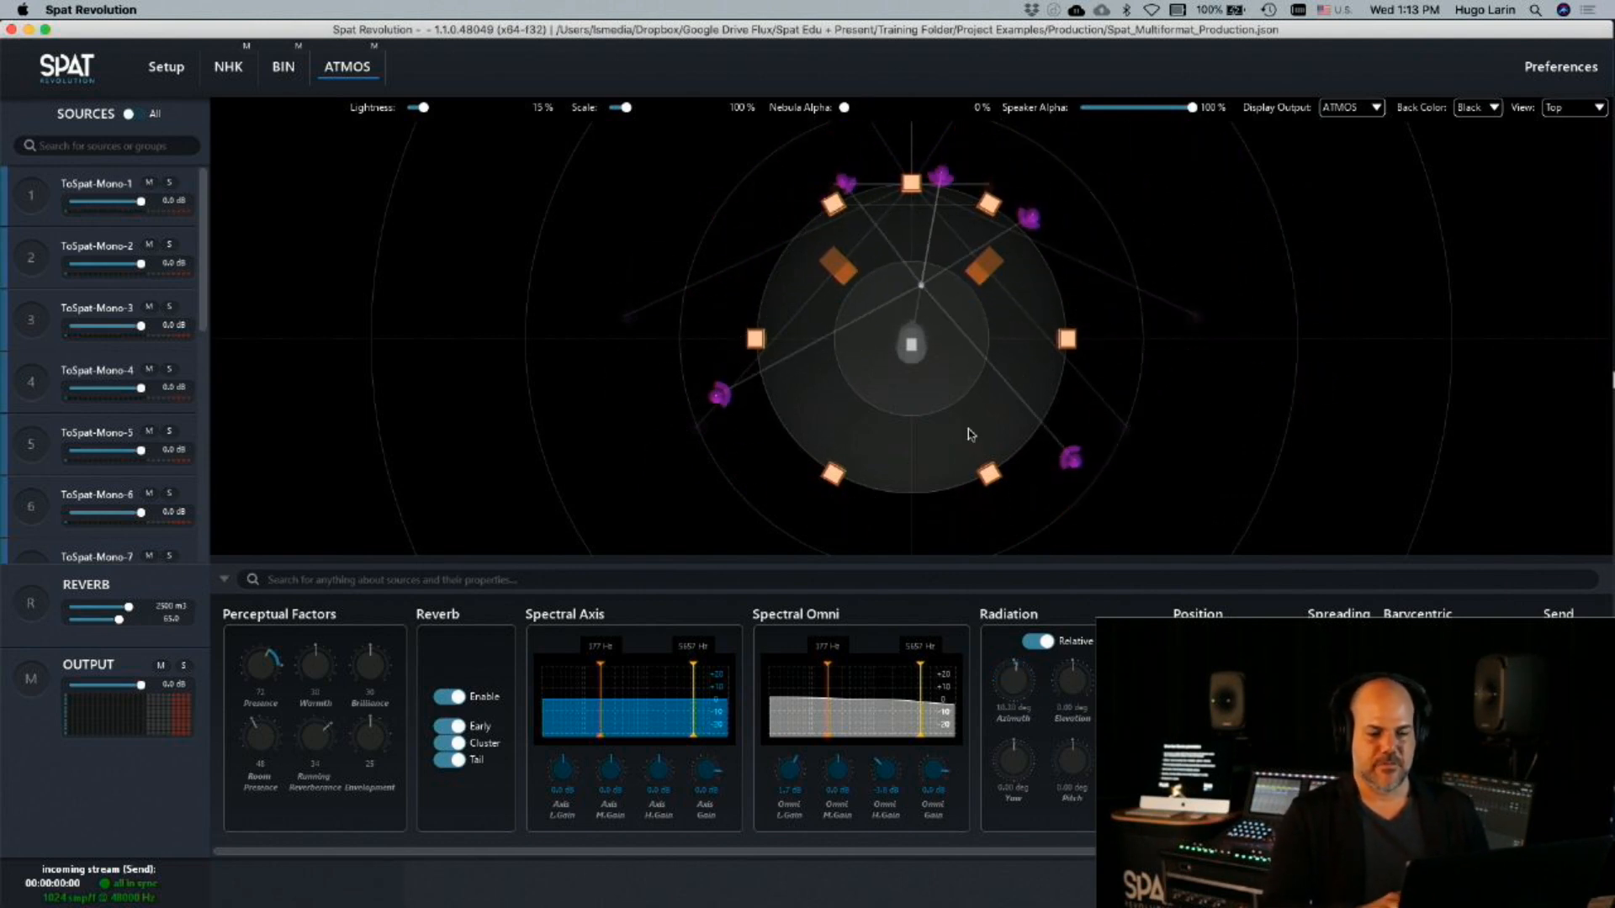
pyautogui.hscroll(5, 589, 727)
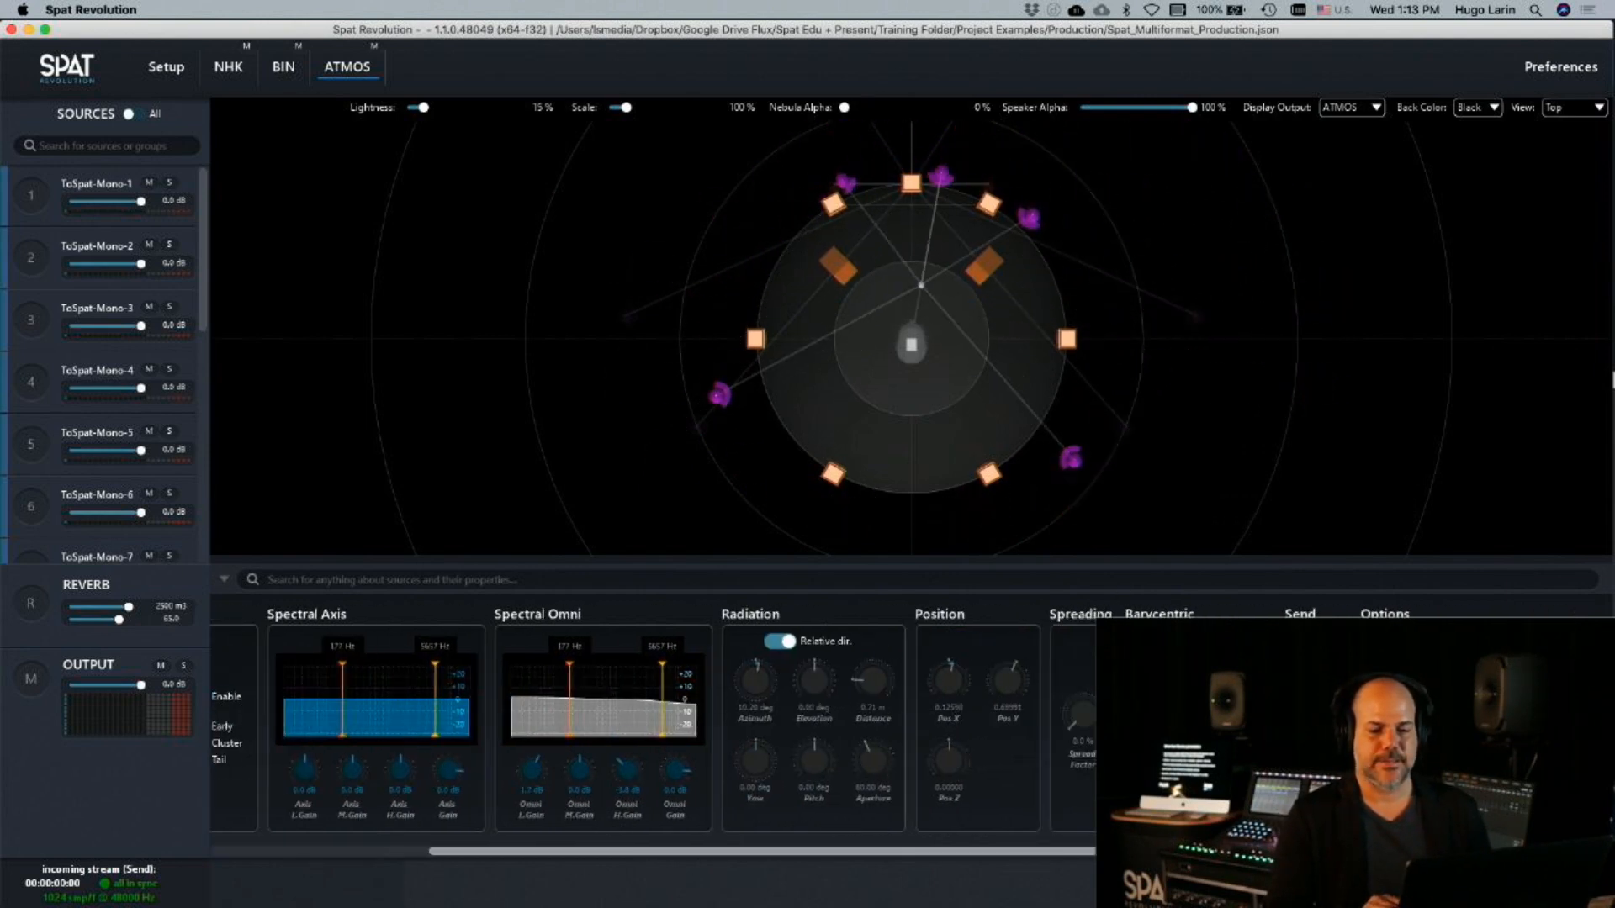
pyautogui.hscroll(-2, 656, 728)
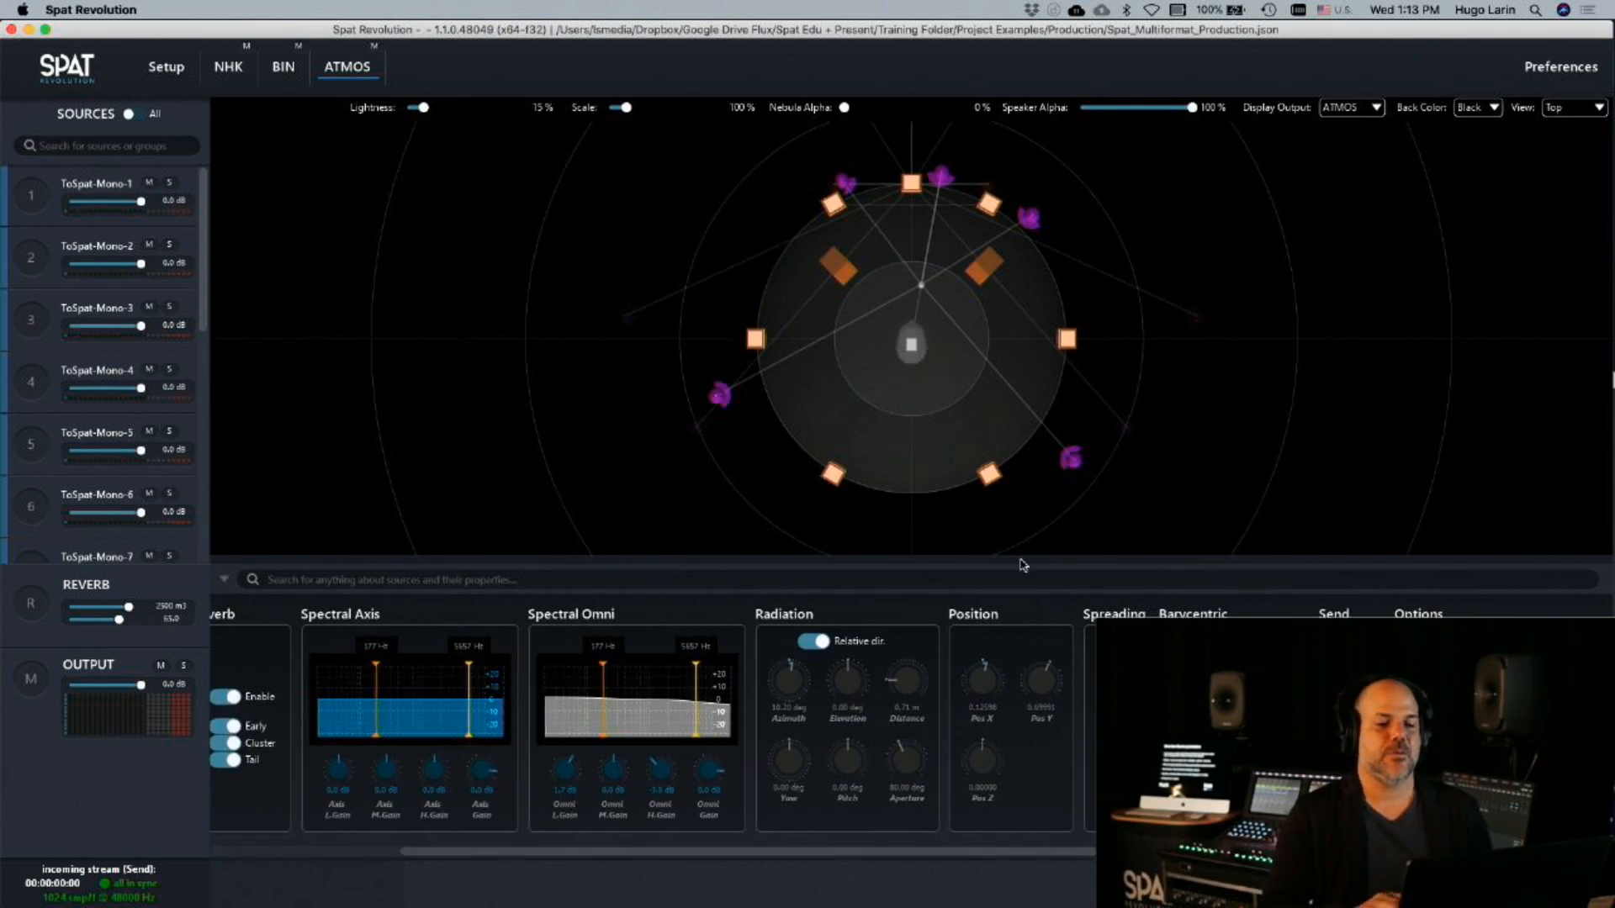
pyautogui.moveTo(850, 188); pyautogui.dragTo(838, 189)
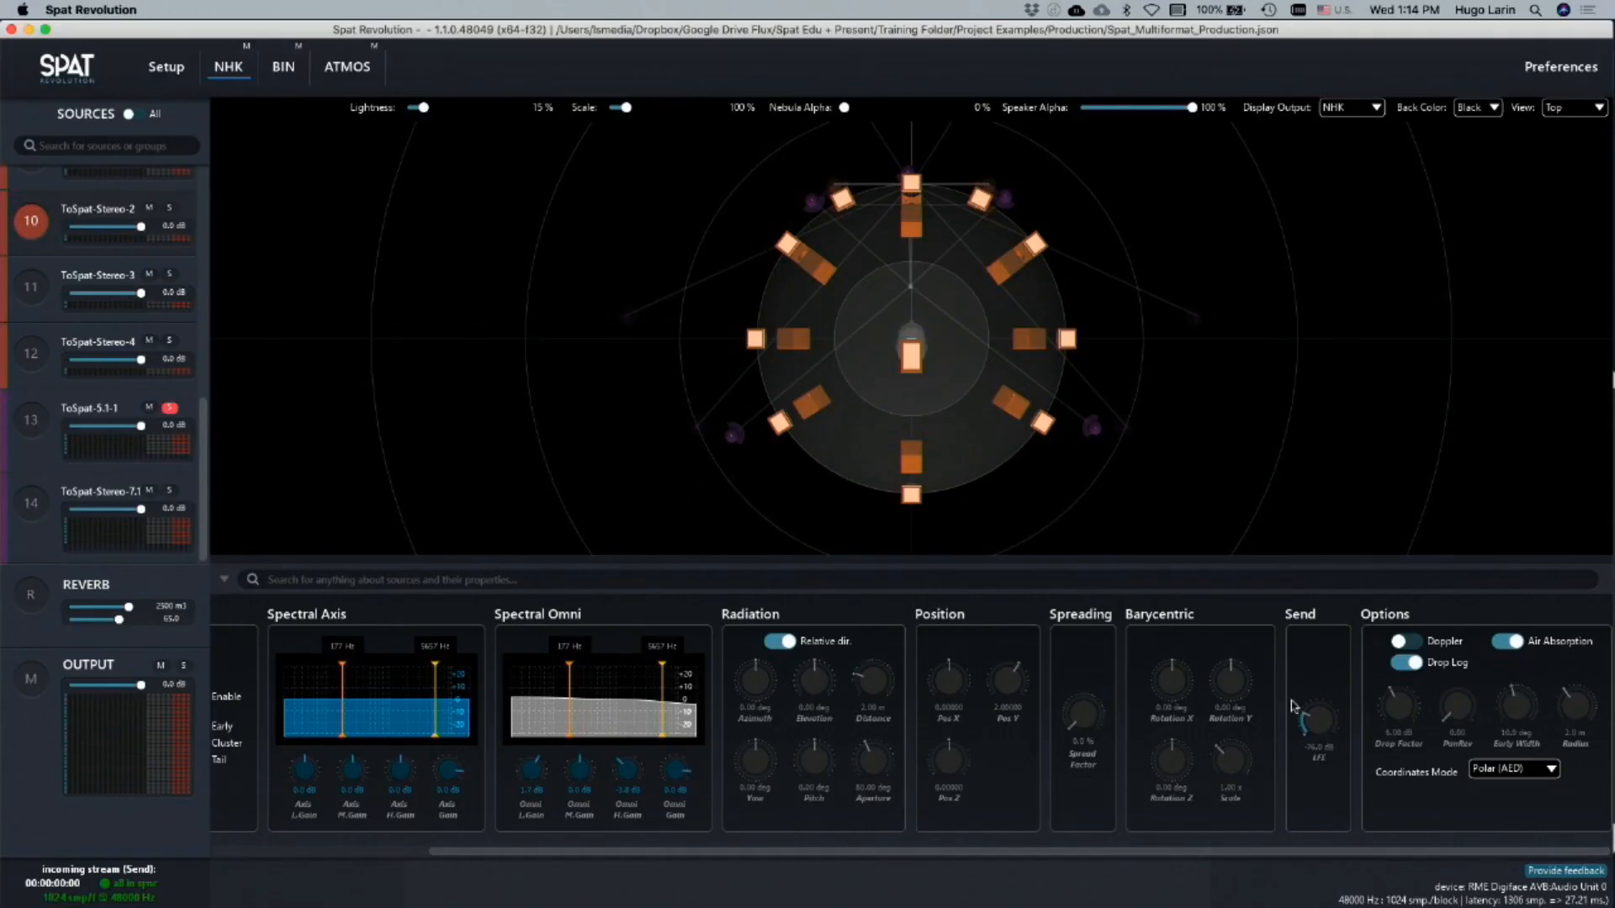
# Set the ToSpat-Stereo-2 source's spread factor to 4.7 % and radius to 0.1 m, and adjust its LFE send
pyautogui.moveTo(1085, 616); pyautogui.dragTo(1070, 695)
pyautogui.moveTo(1318, 712); pyautogui.dragTo(1318, 722)
pyautogui.moveTo(1567, 711); pyautogui.dragTo(1568, 765)
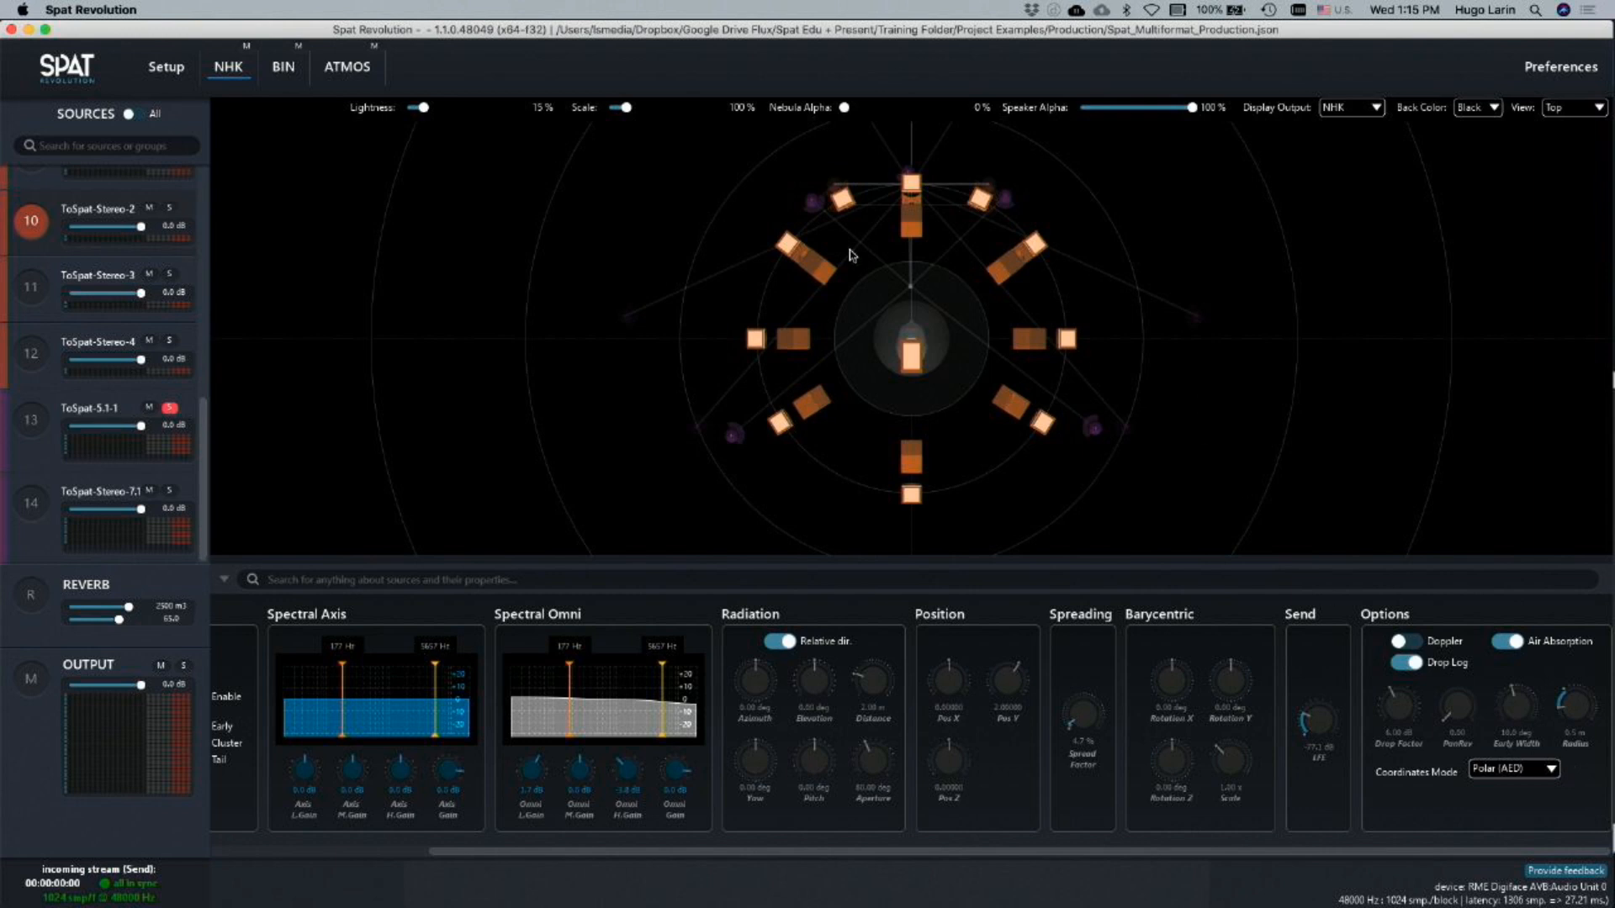
# Reduce the ToSpat-5.1-1 source's radius to 0.2 m and take the source out of solo
pyautogui.click(815, 205)
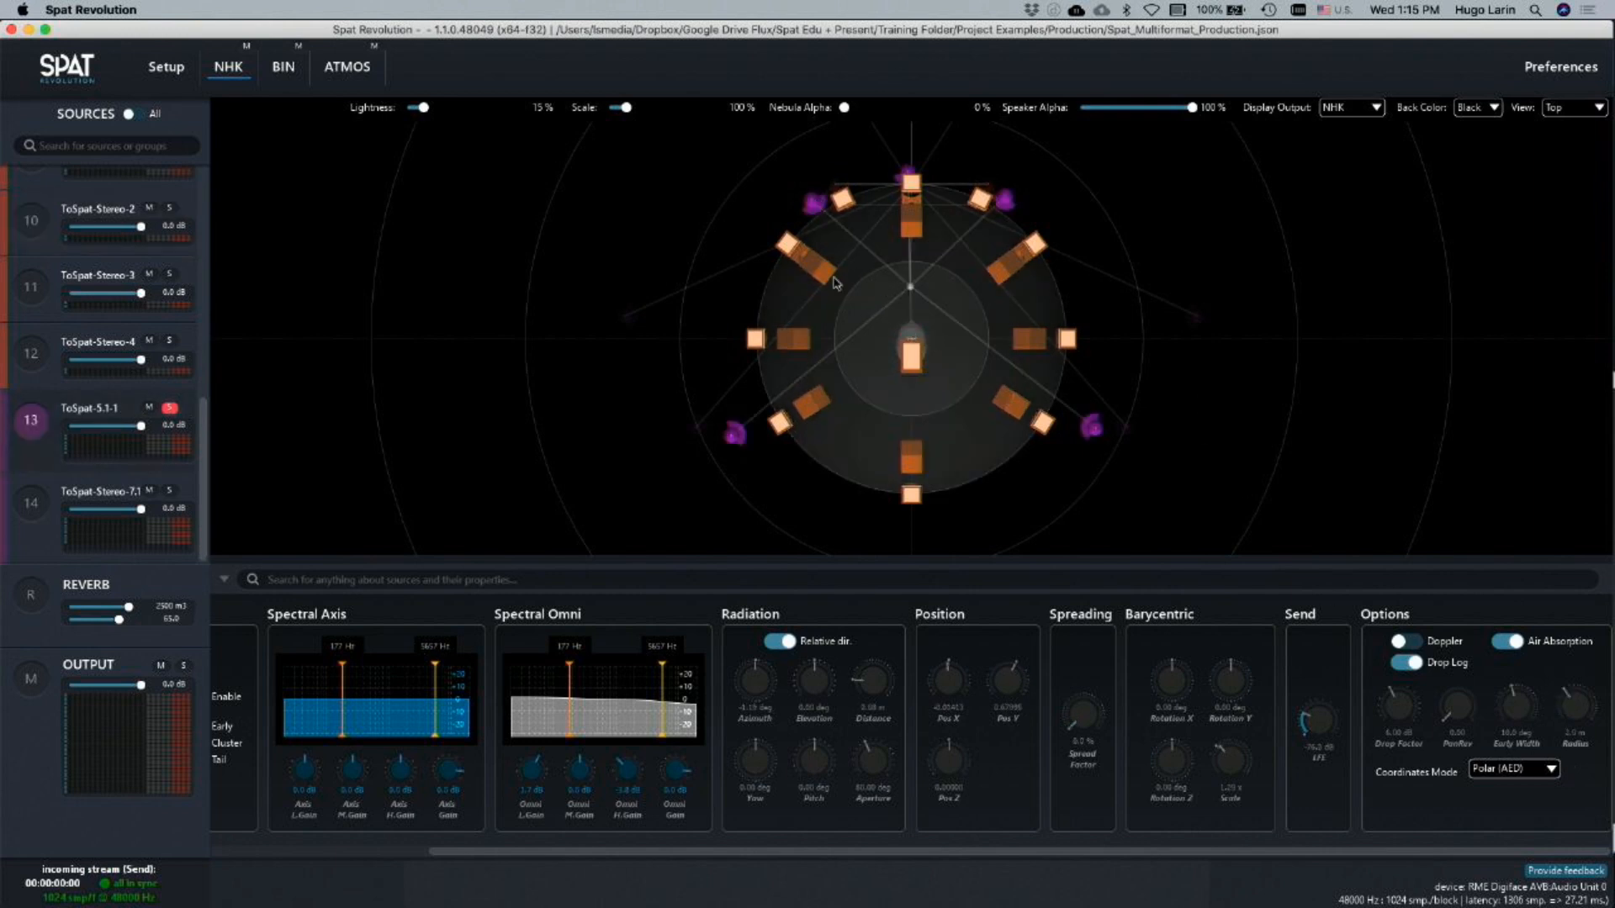
pyautogui.moveTo(1595, 736); pyautogui.dragTo(1594, 803)
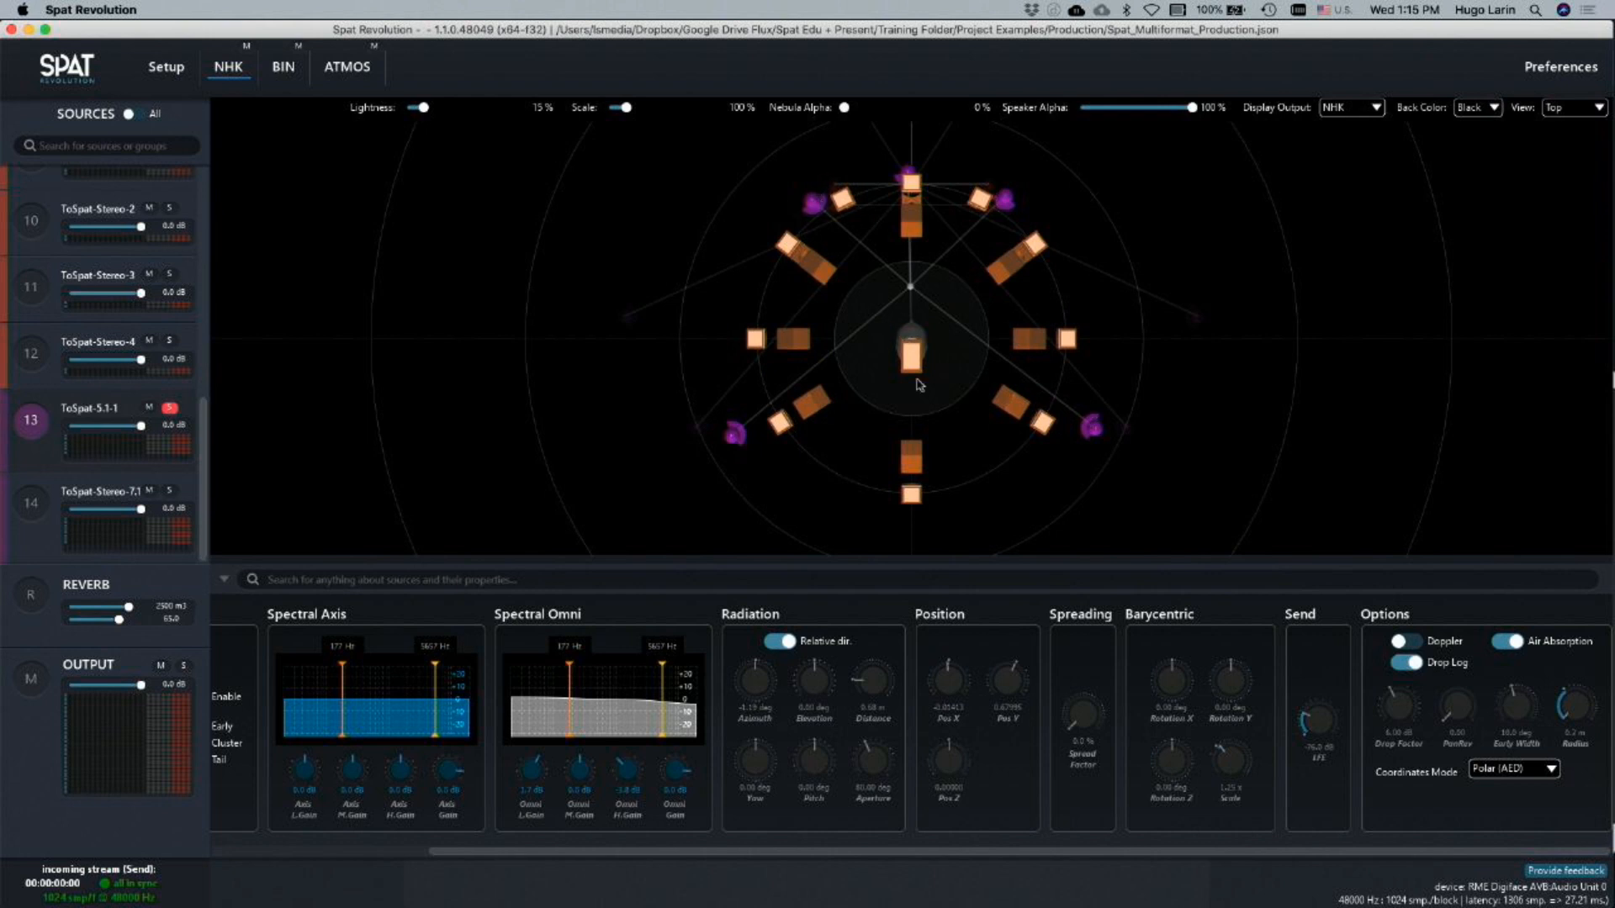
pyautogui.click(169, 410)
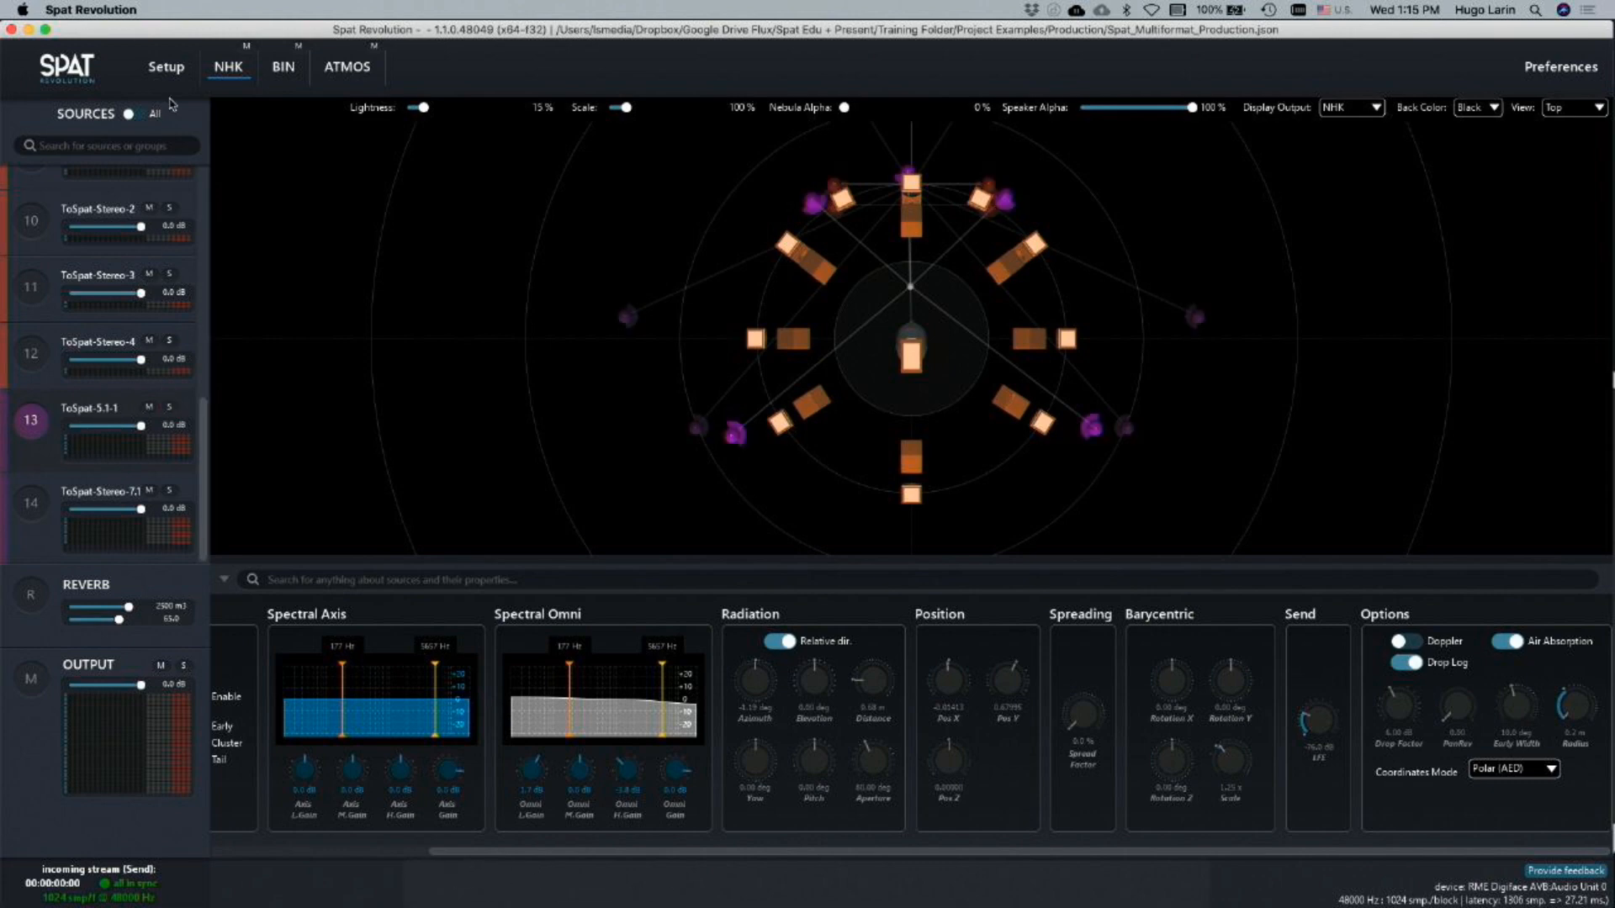
pyautogui.click(170, 84)
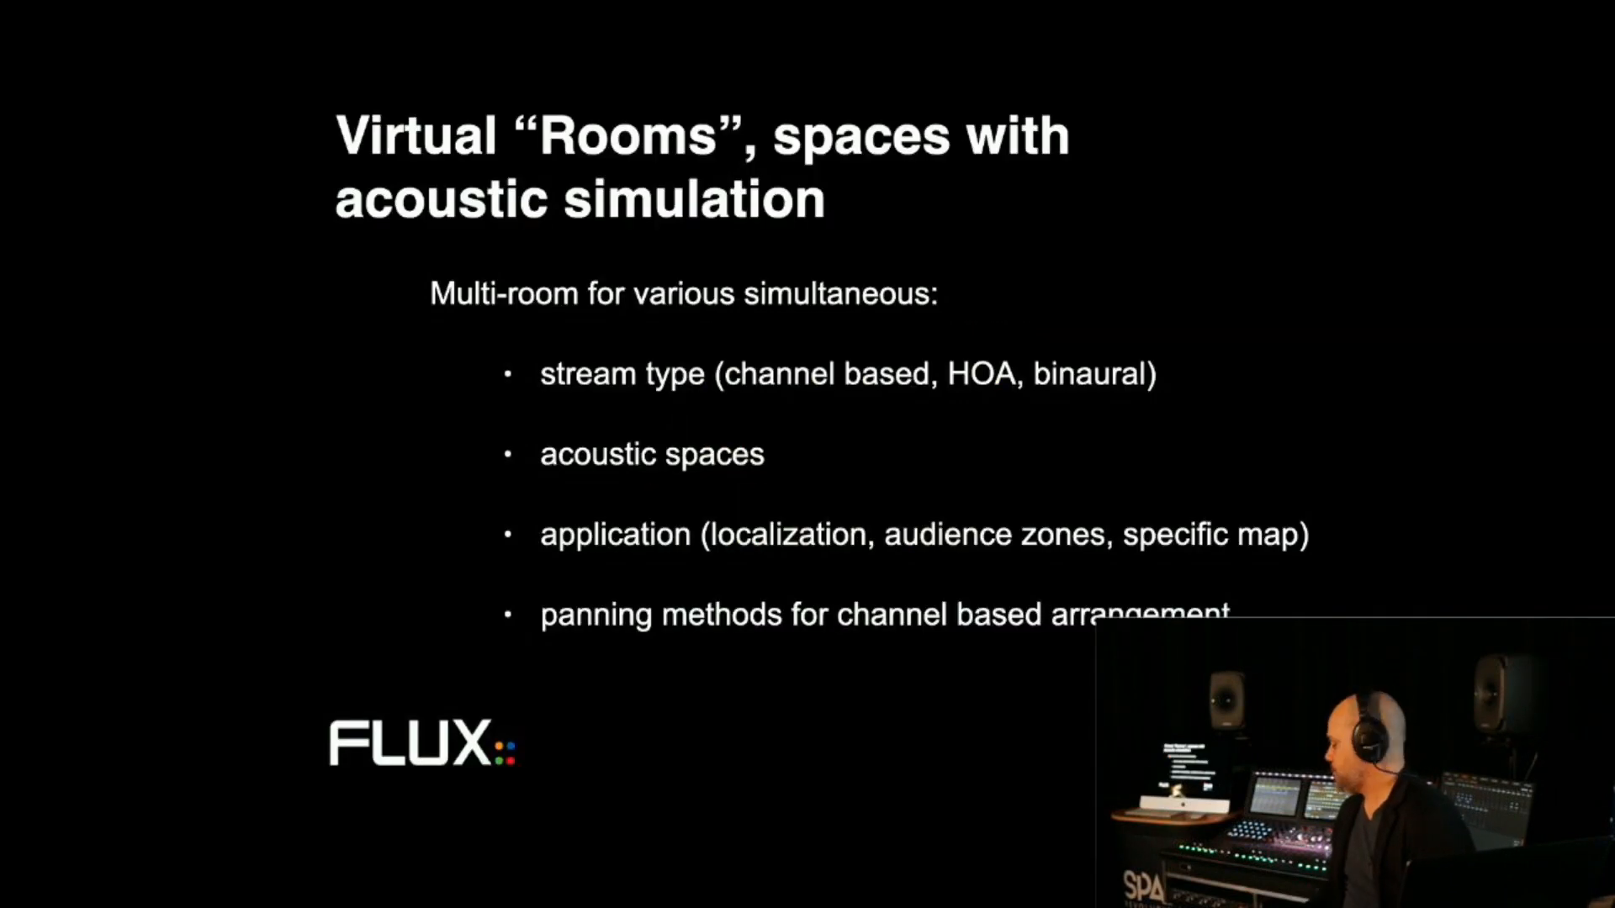
pyautogui.press('Right')
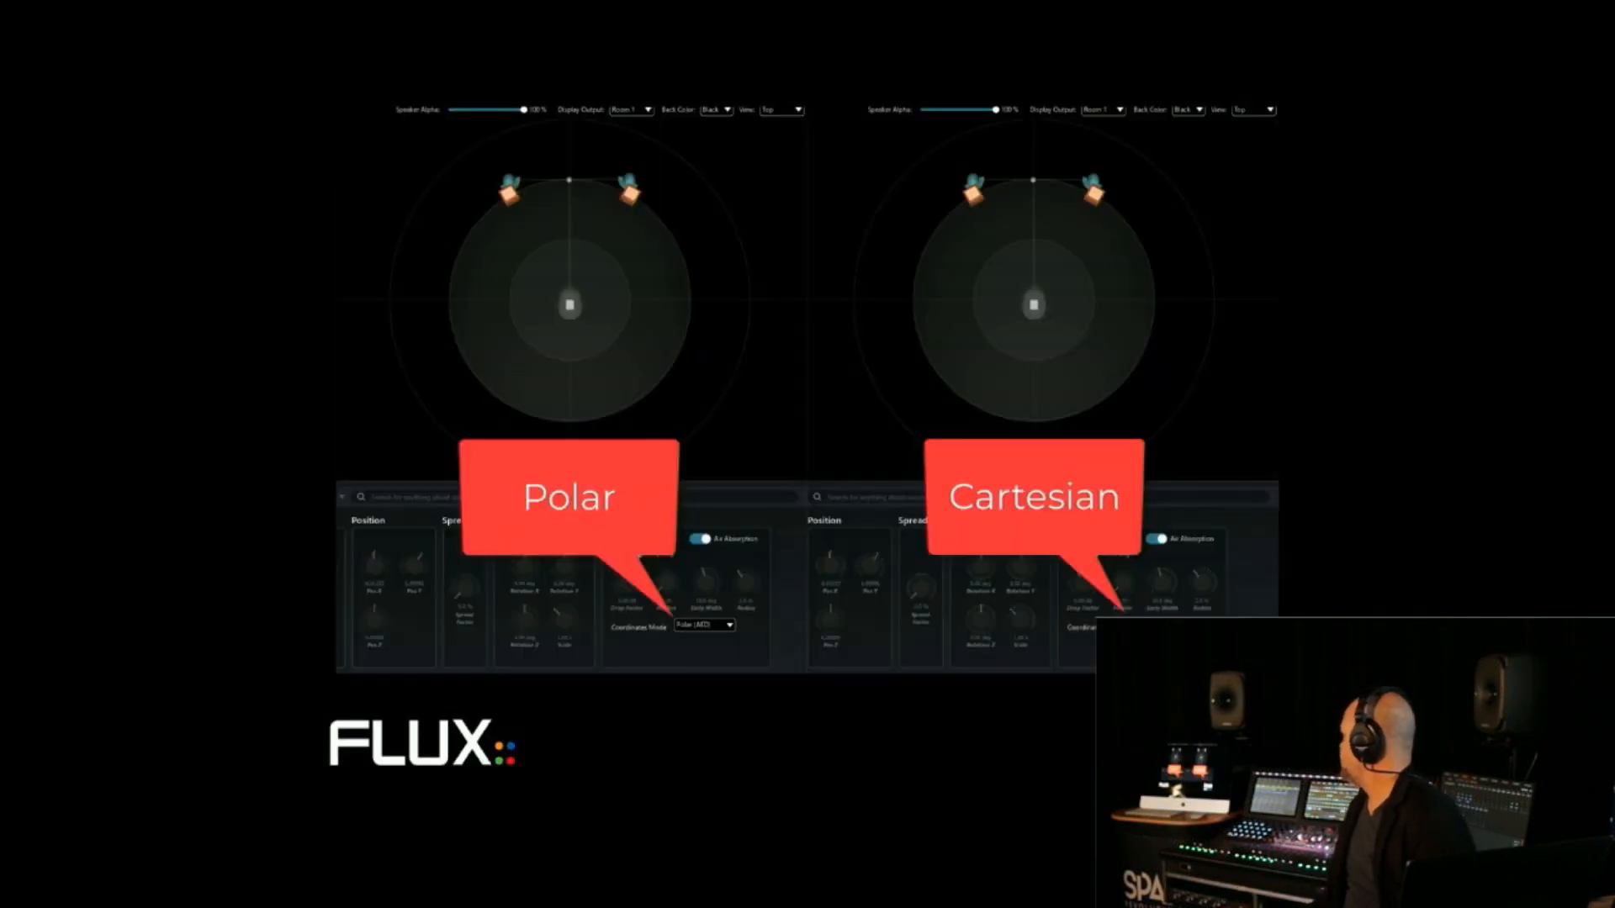
pyautogui.press('Right')
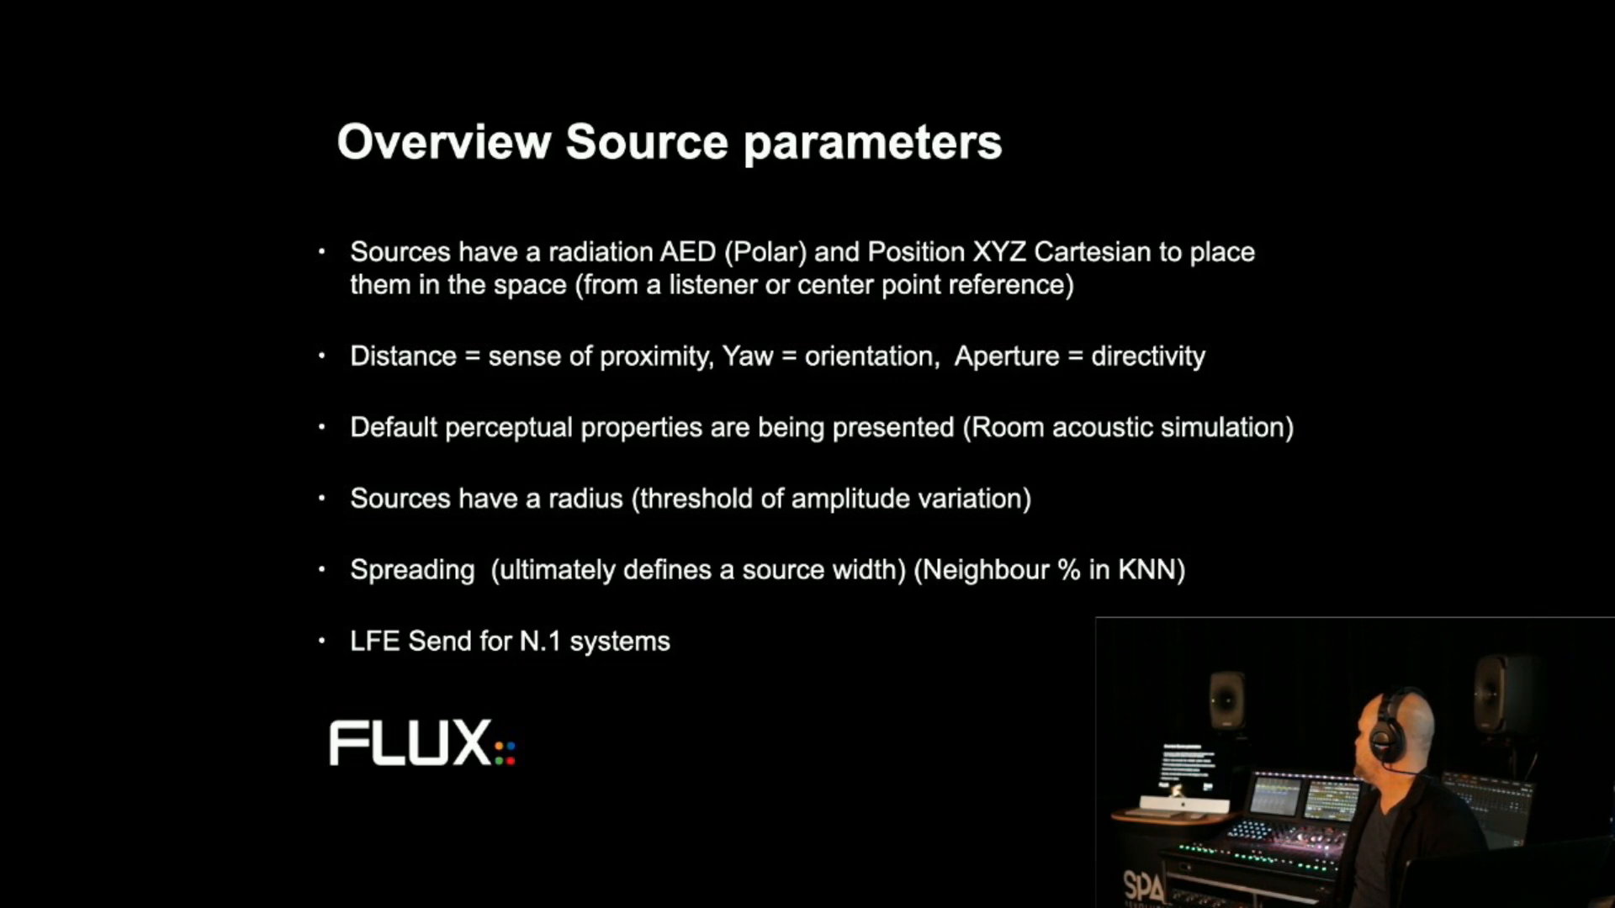
pyautogui.press('Right')
pyautogui.press('Left')
pyautogui.press('Right')
pyautogui.press('Right')
pyautogui.press('Right')
pyautogui.press('Right')
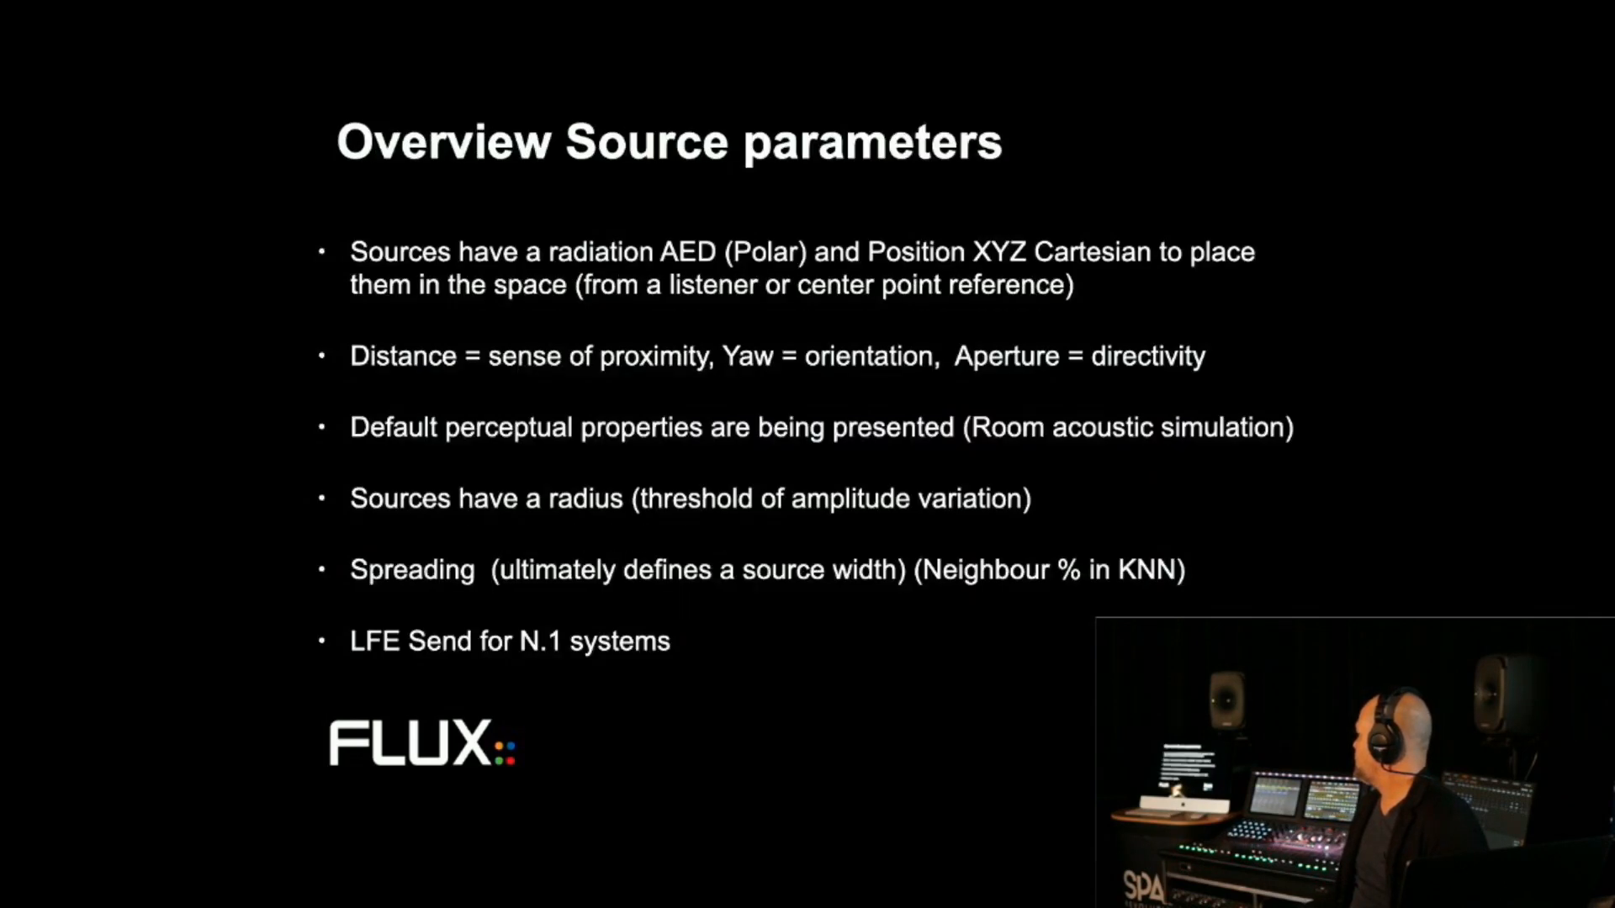
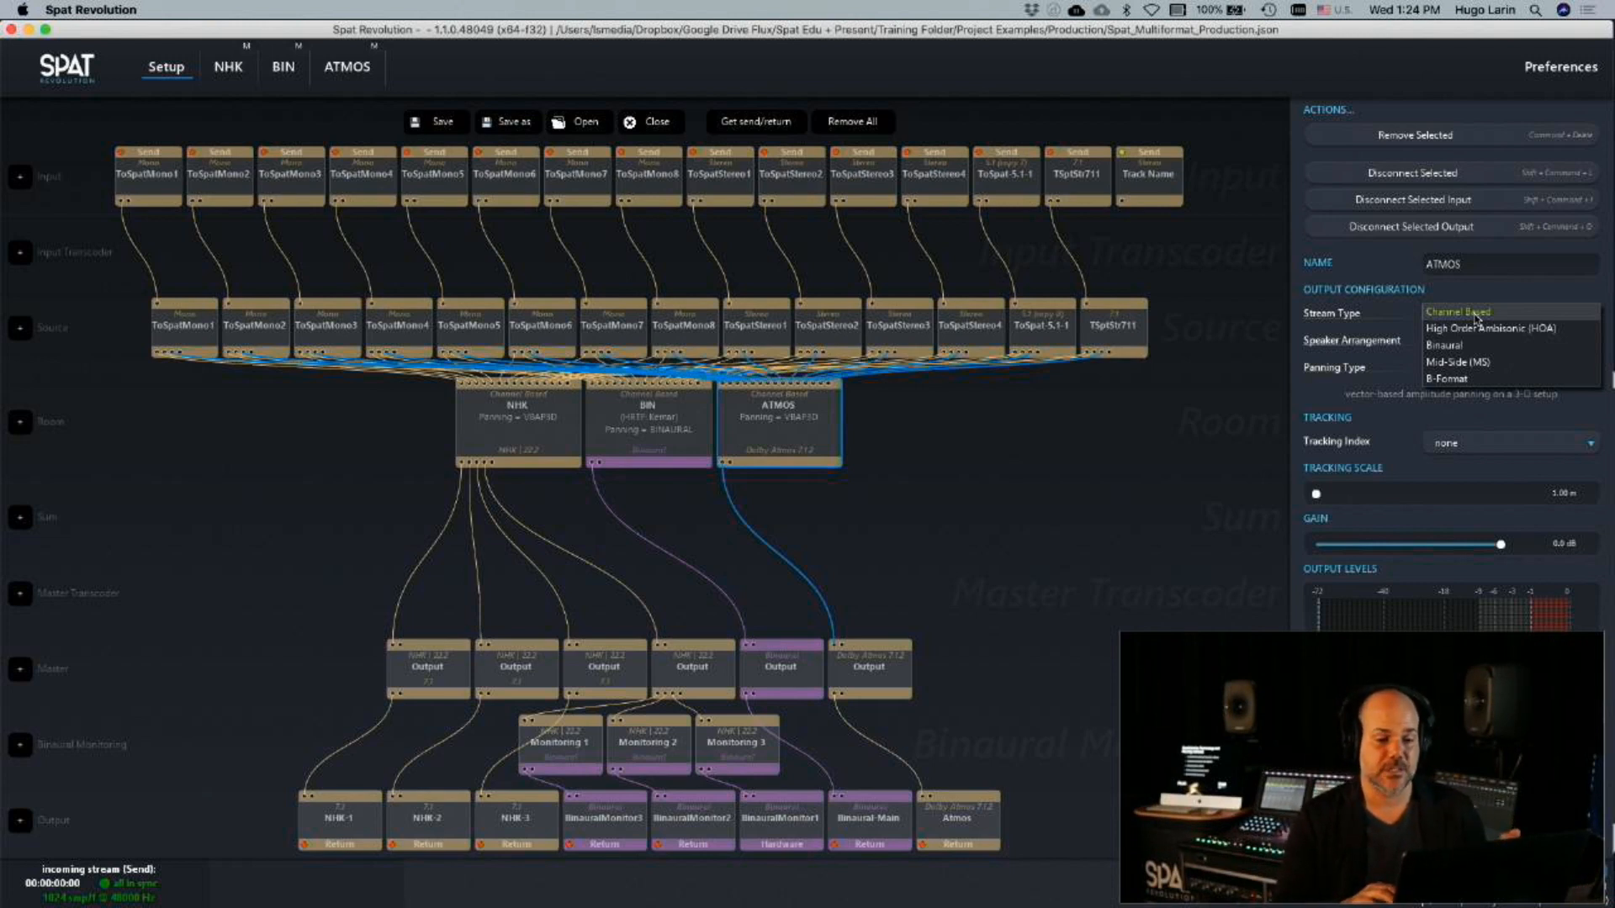
# Try the High Order Ambisonic (HOA) stream type at order 4 on the ATMOS room, and return it to Channel Based
pyautogui.click(1477, 329)
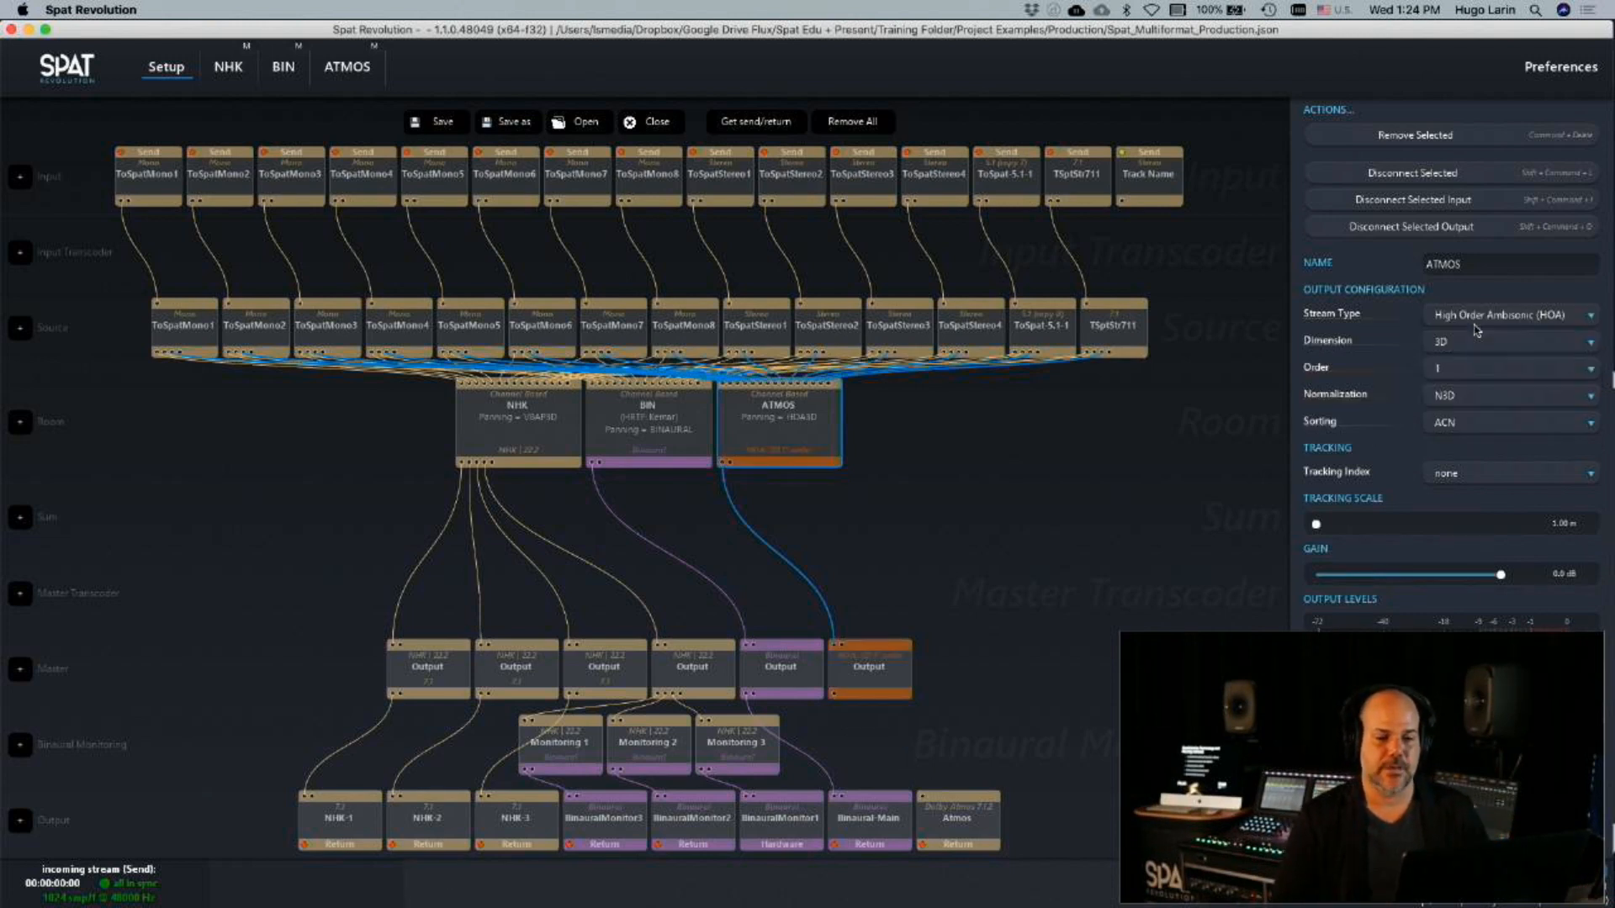
pyautogui.click(1464, 369)
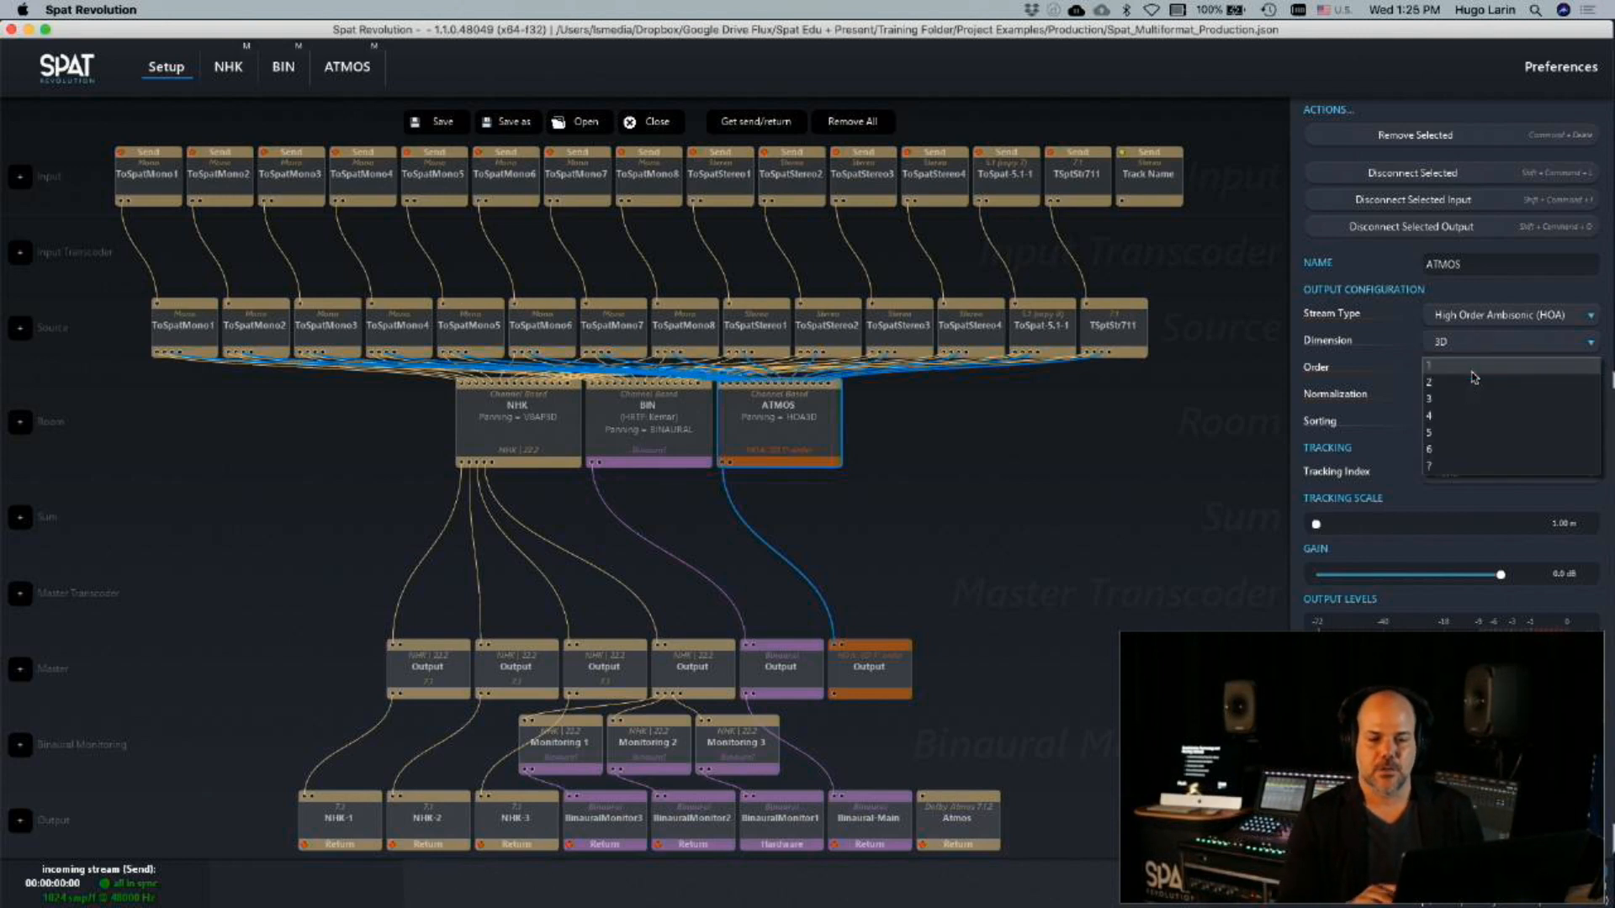
pyautogui.click(1459, 418)
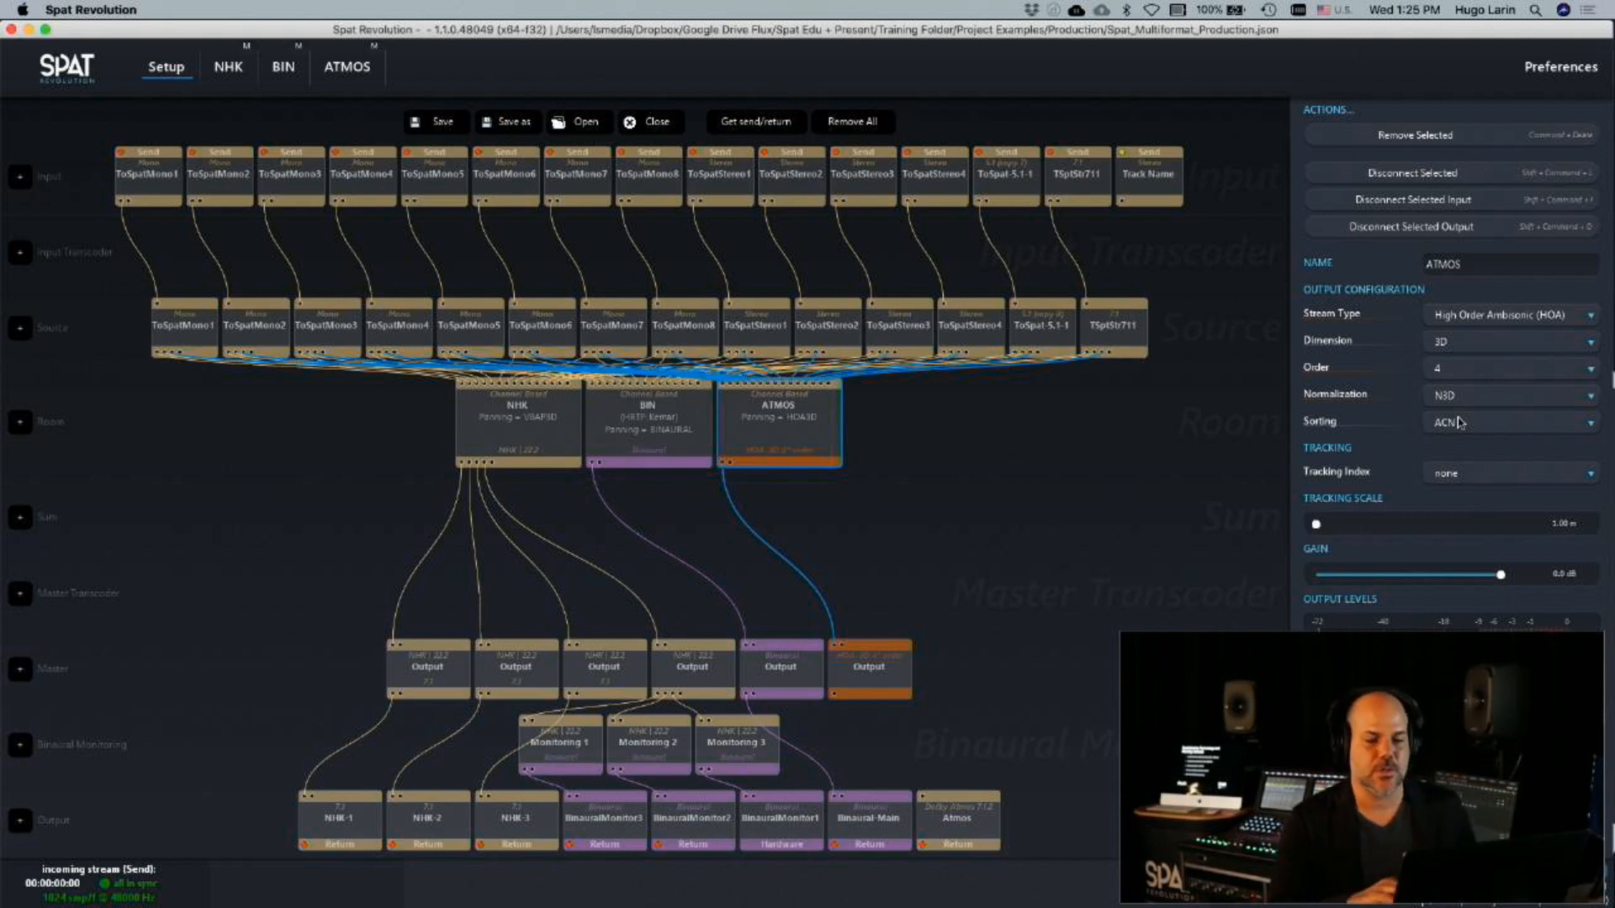
pyautogui.click(1460, 315)
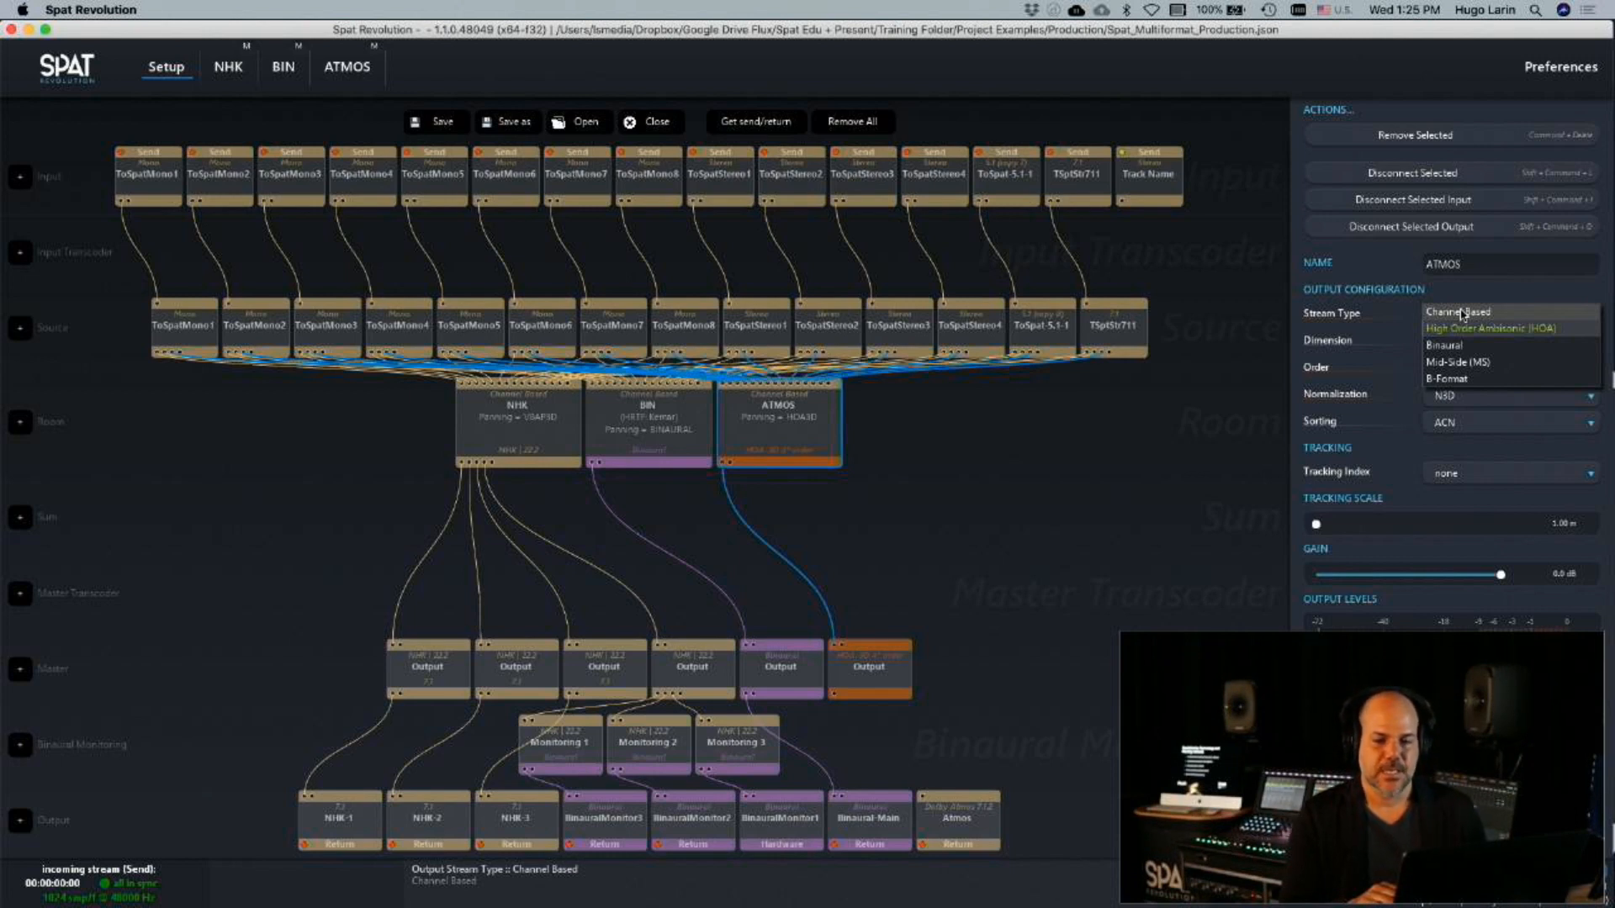
pyautogui.click(1462, 313)
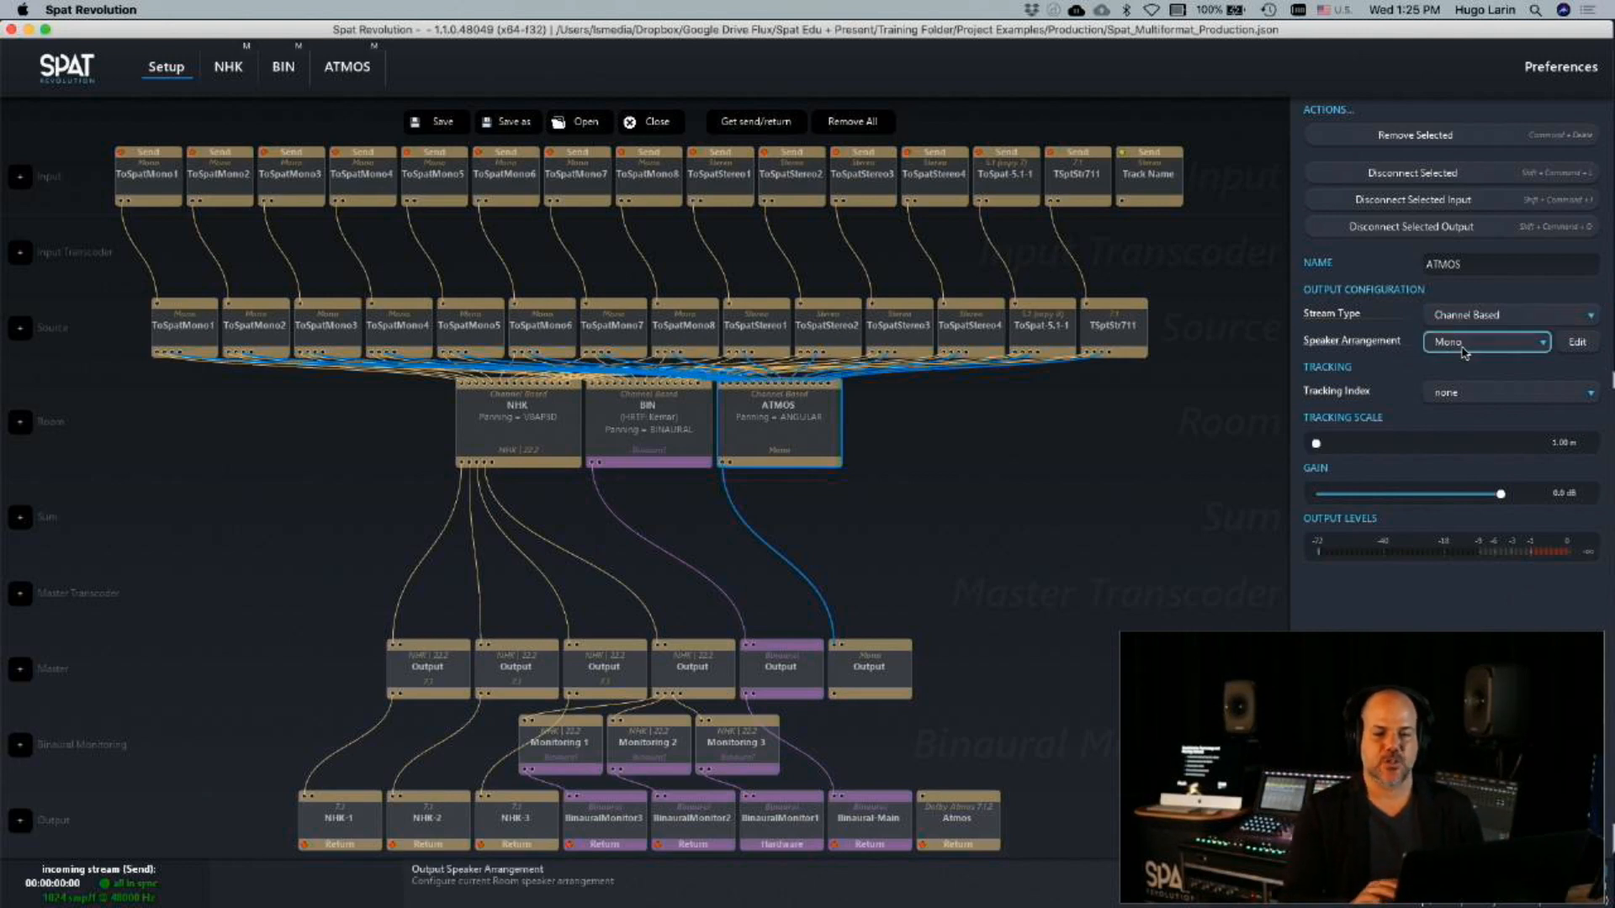
# Browse the speaker arrangements for the ATMOS room and set it to Dolby Atmos 7.0.2
pyautogui.click(1464, 353)
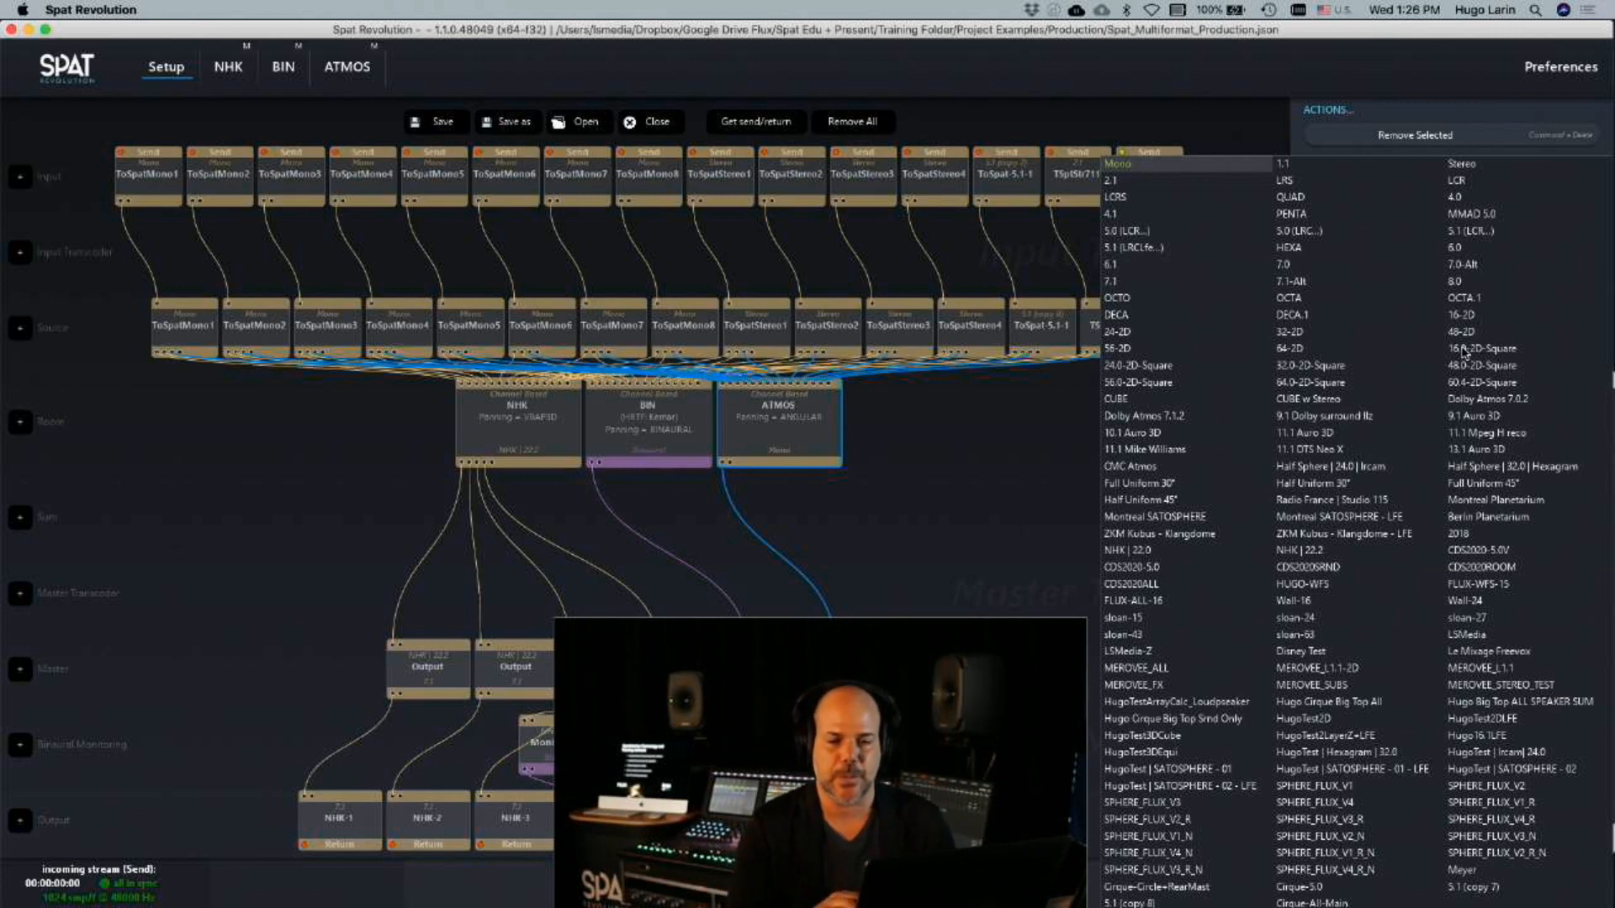
pyautogui.click(983, 450)
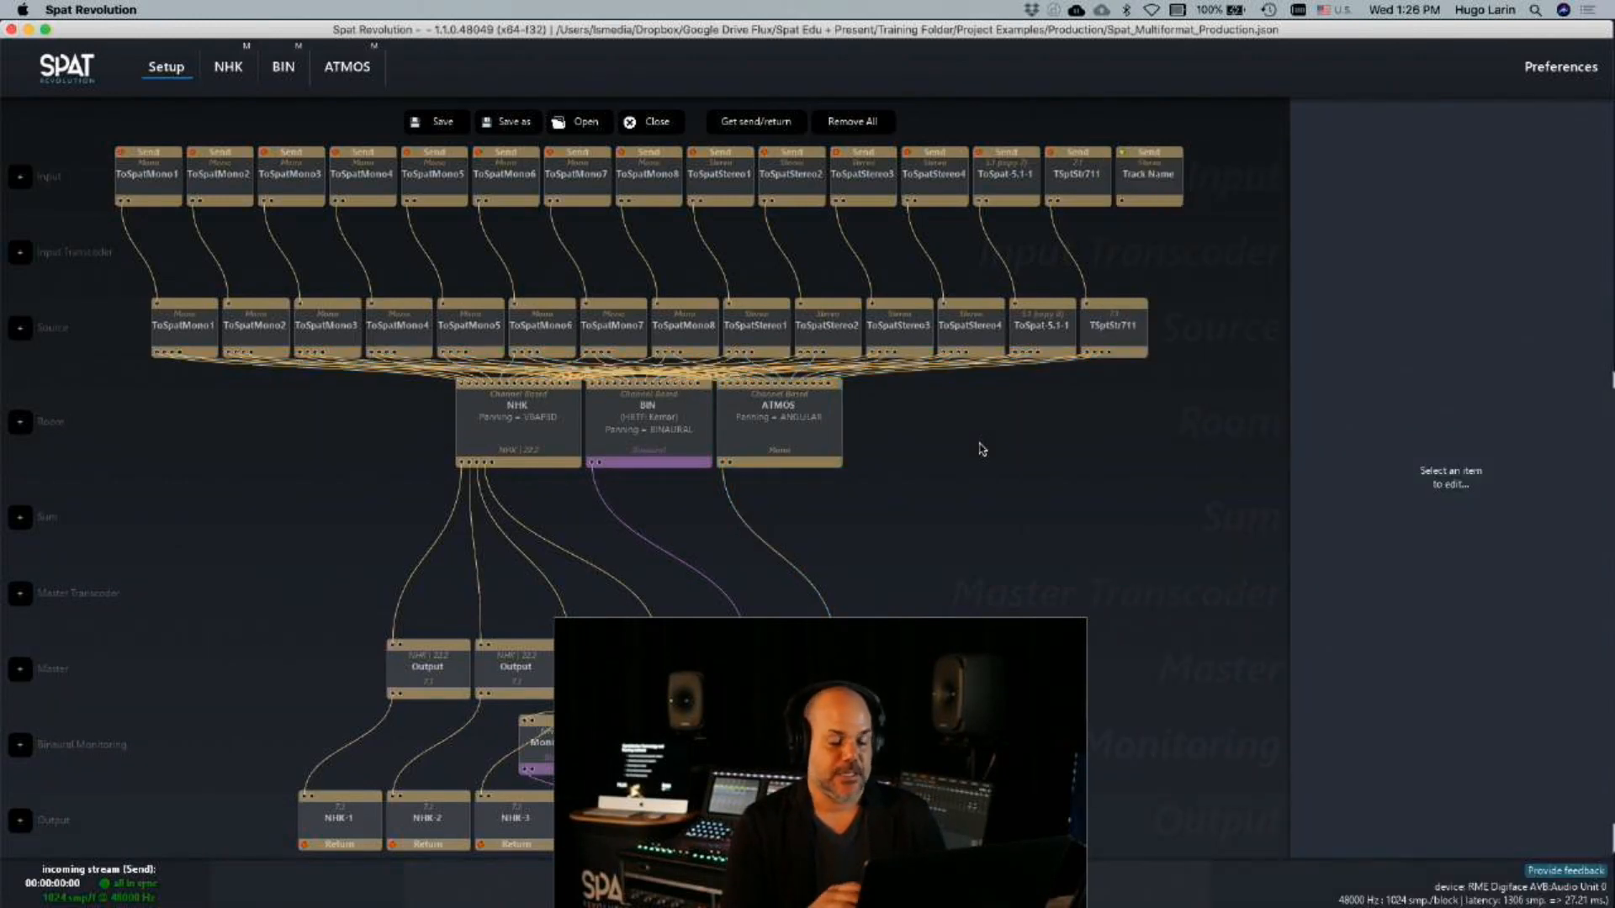
pyautogui.click(783, 437)
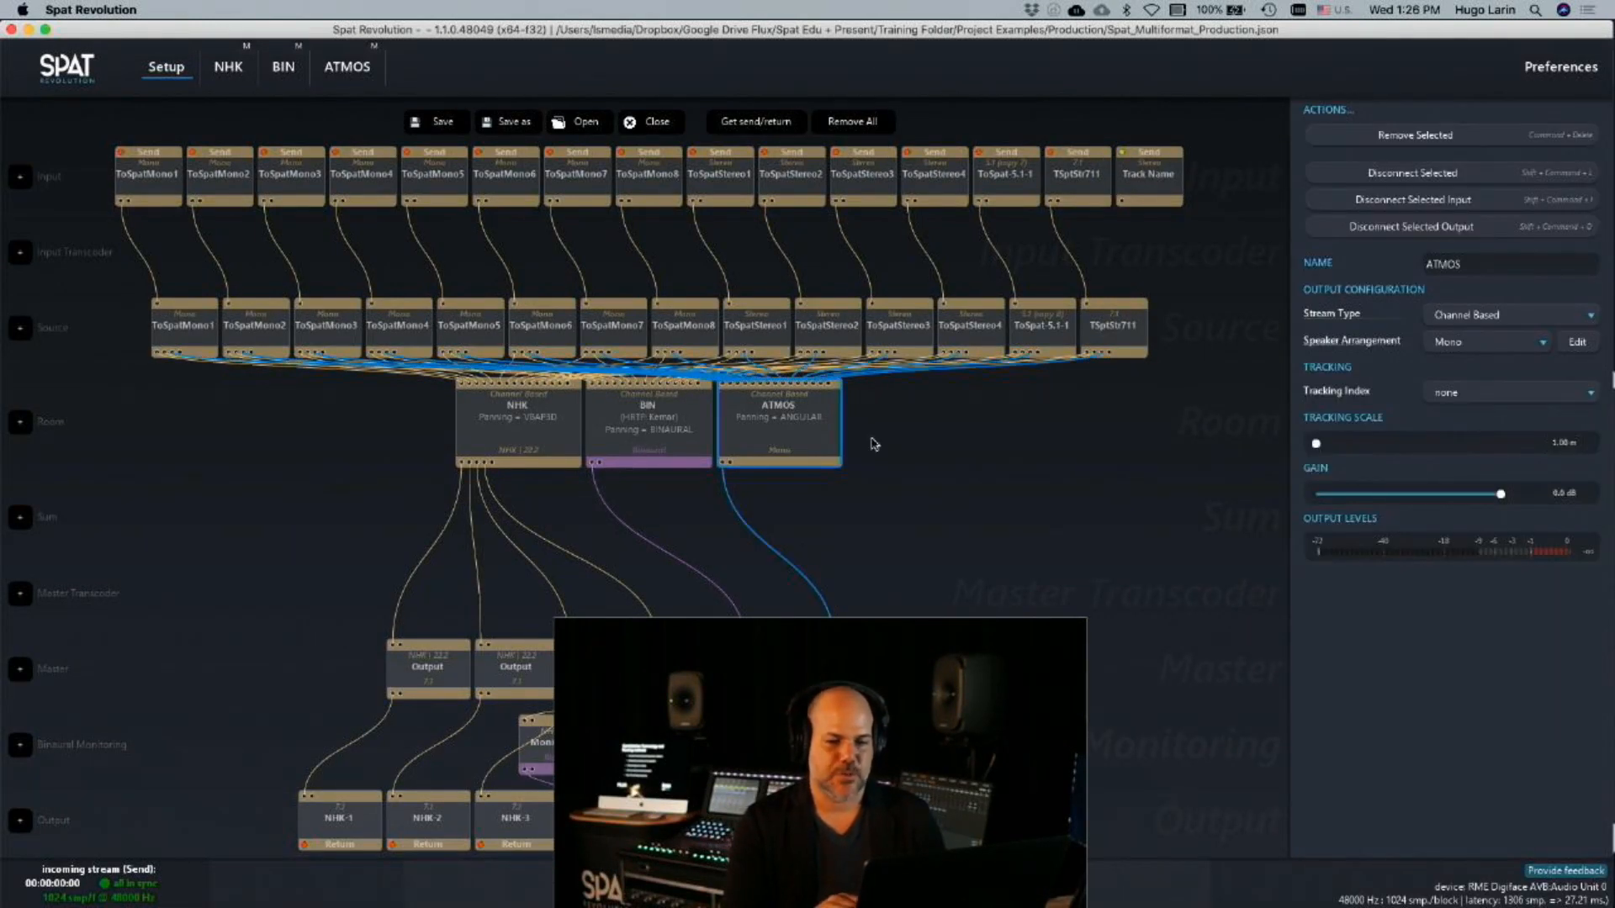
pyautogui.click(1458, 344)
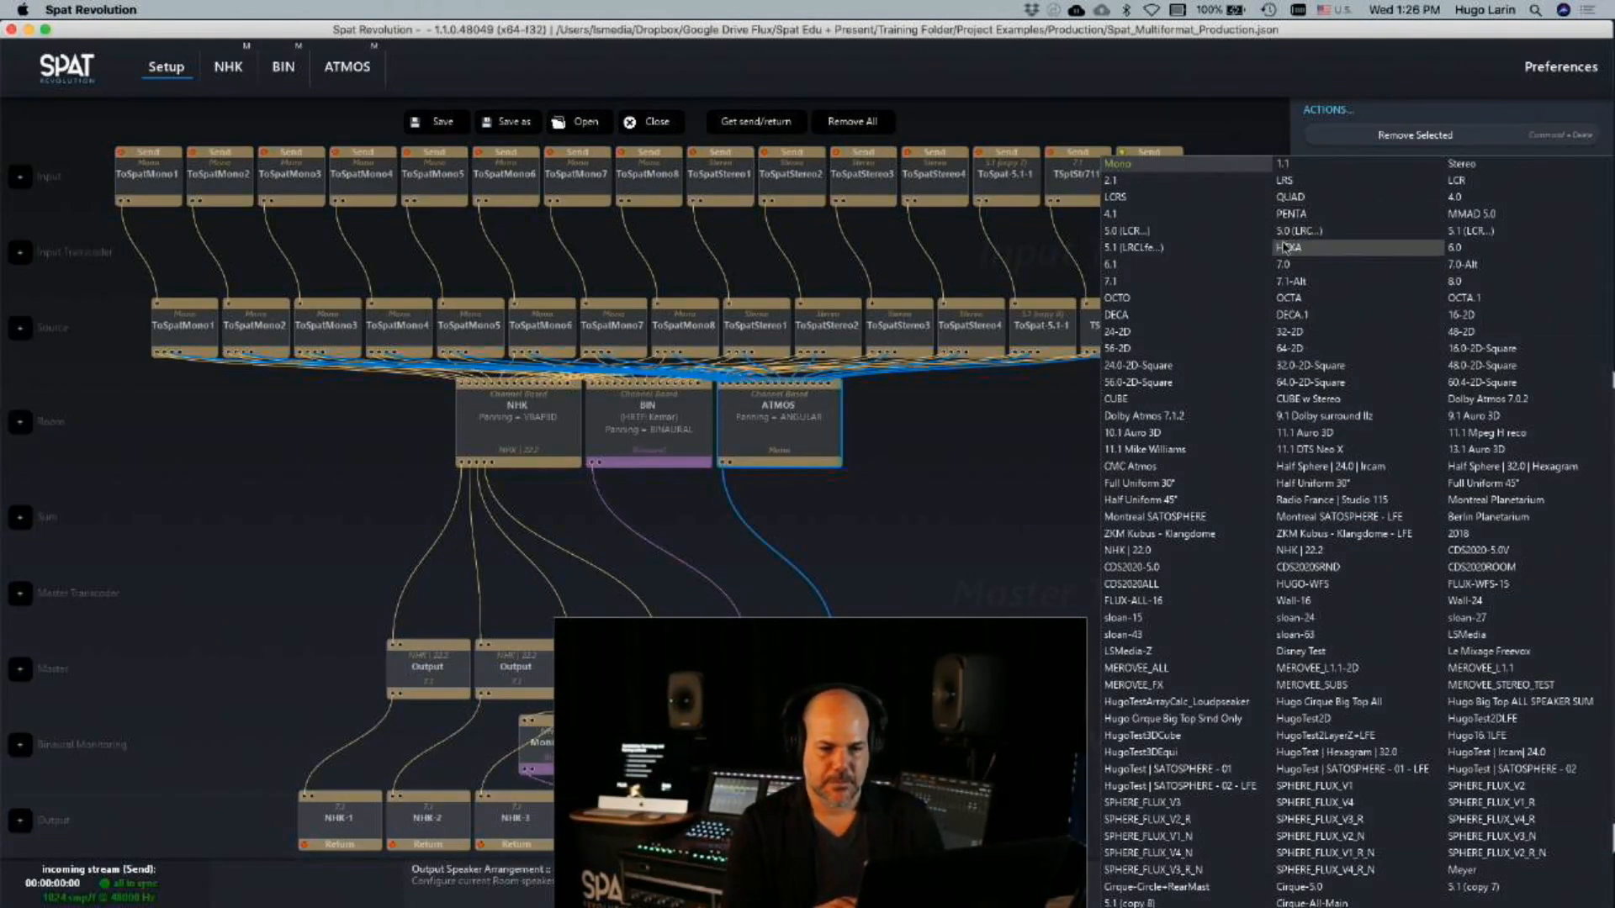
pyautogui.click(1519, 400)
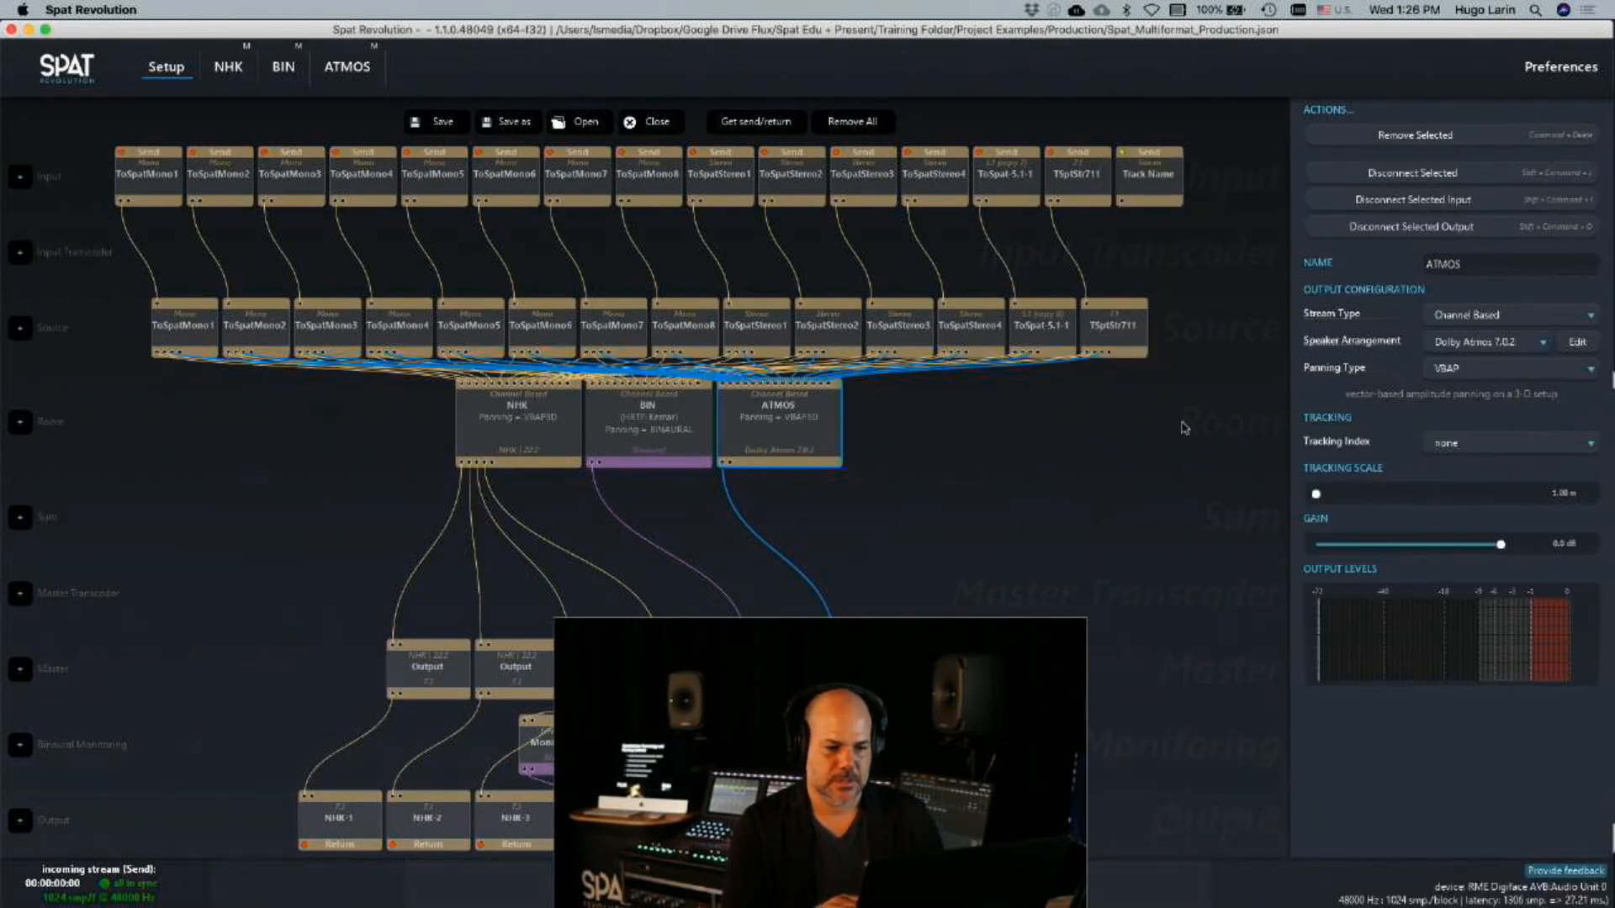
# Review the panning types offered for the ATMOS room with its Dolby Atmos 7.0.2 arrangement
pyautogui.click(1537, 378)
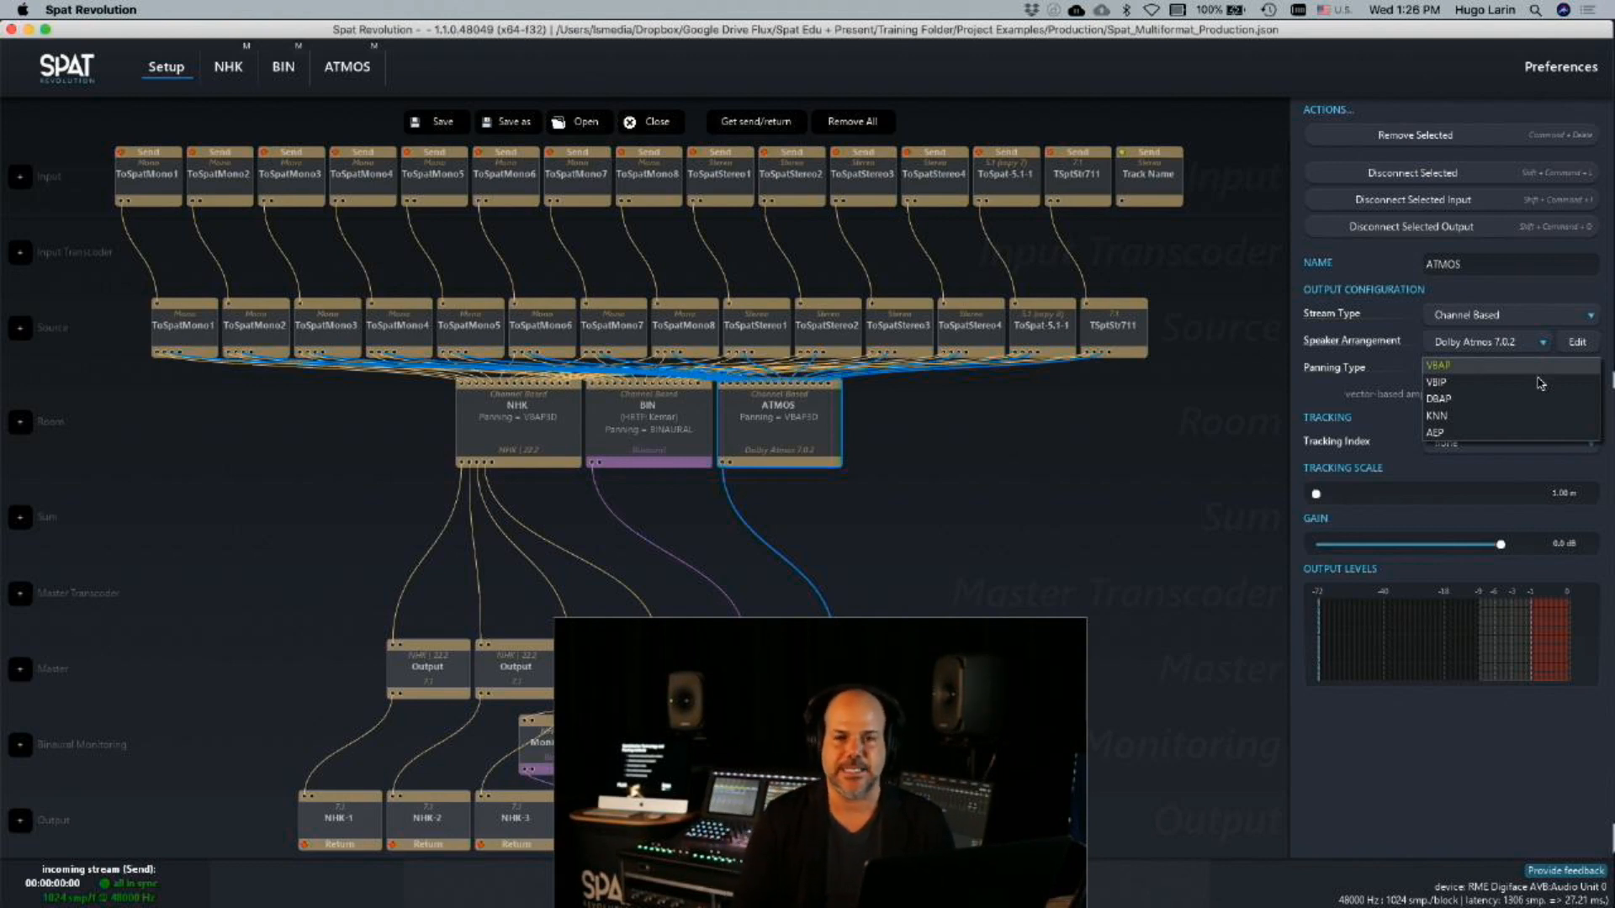
pyautogui.click(1273, 404)
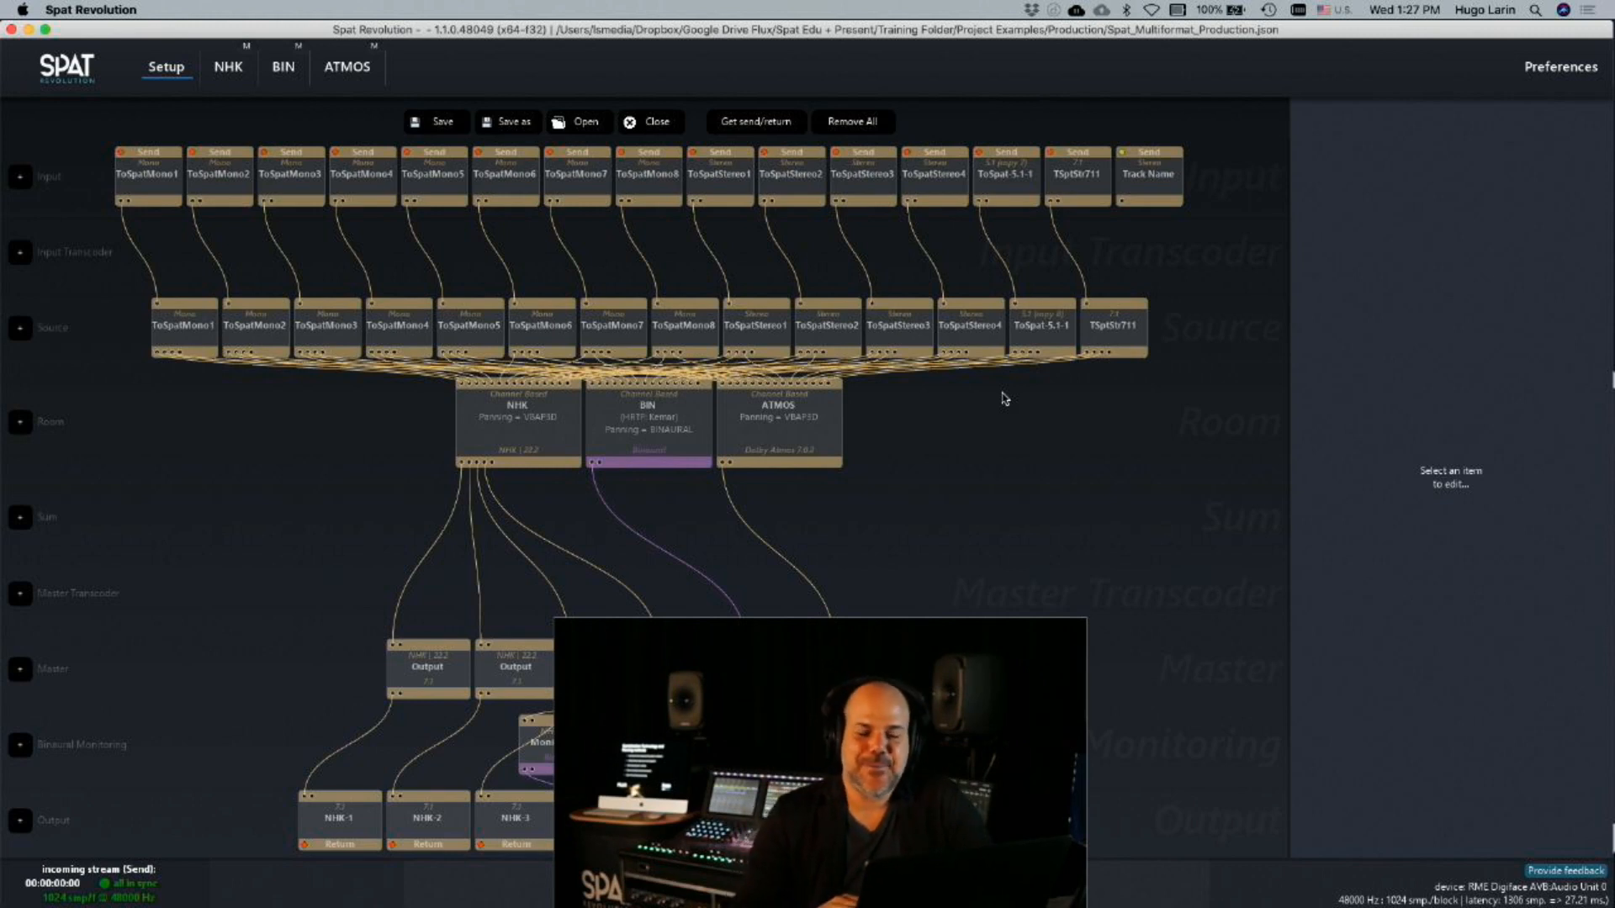
pyautogui.click(806, 456)
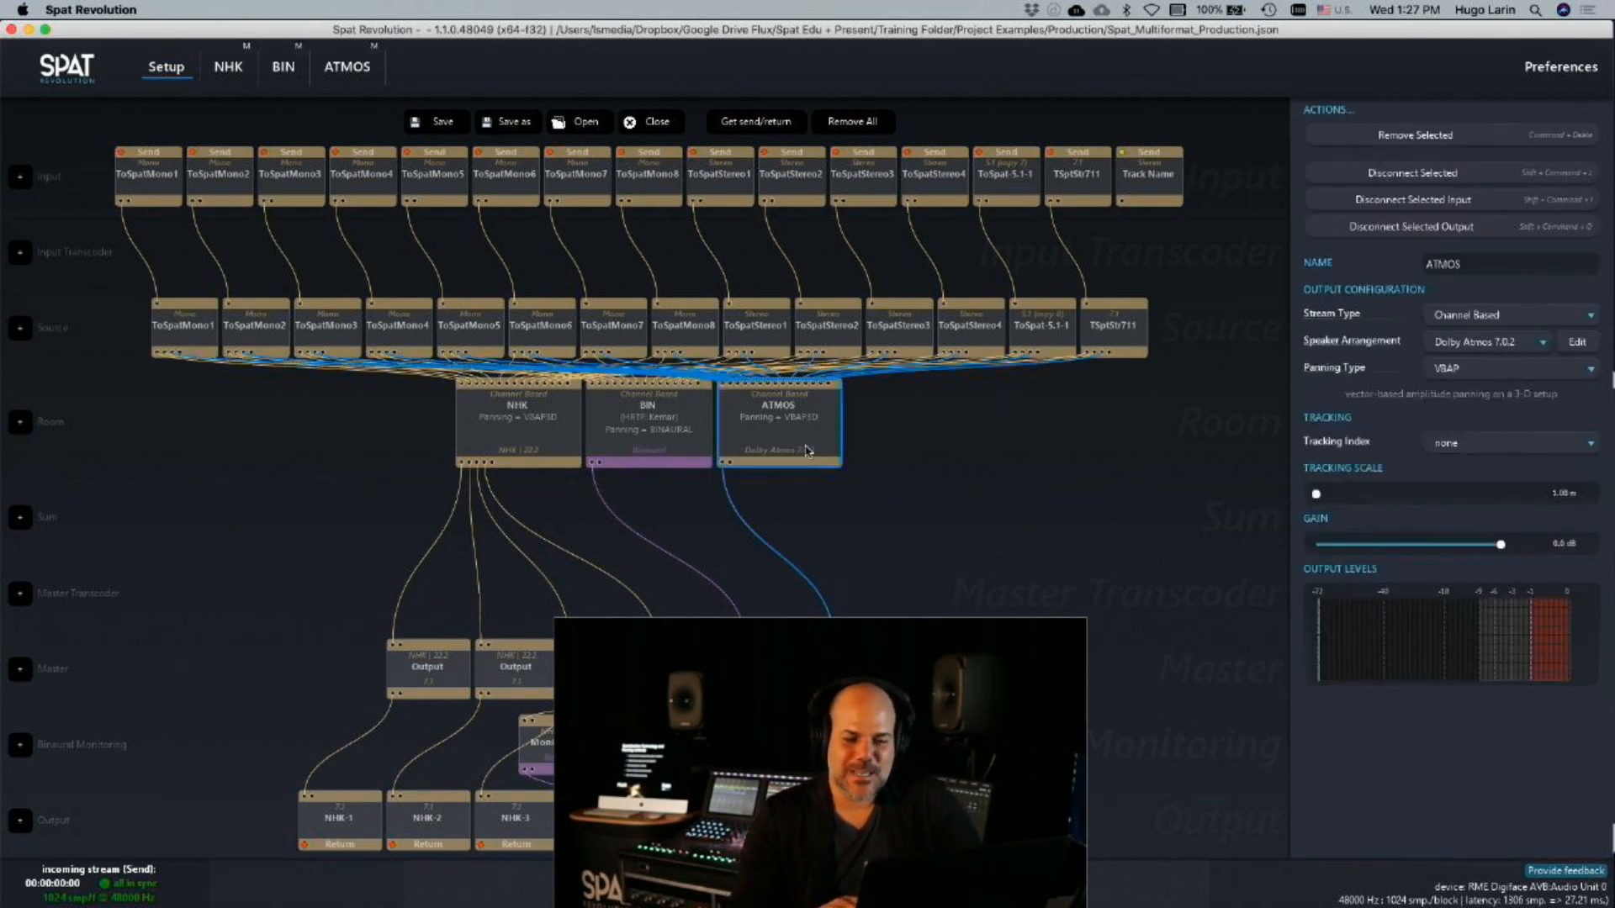
pyautogui.click(1511, 371)
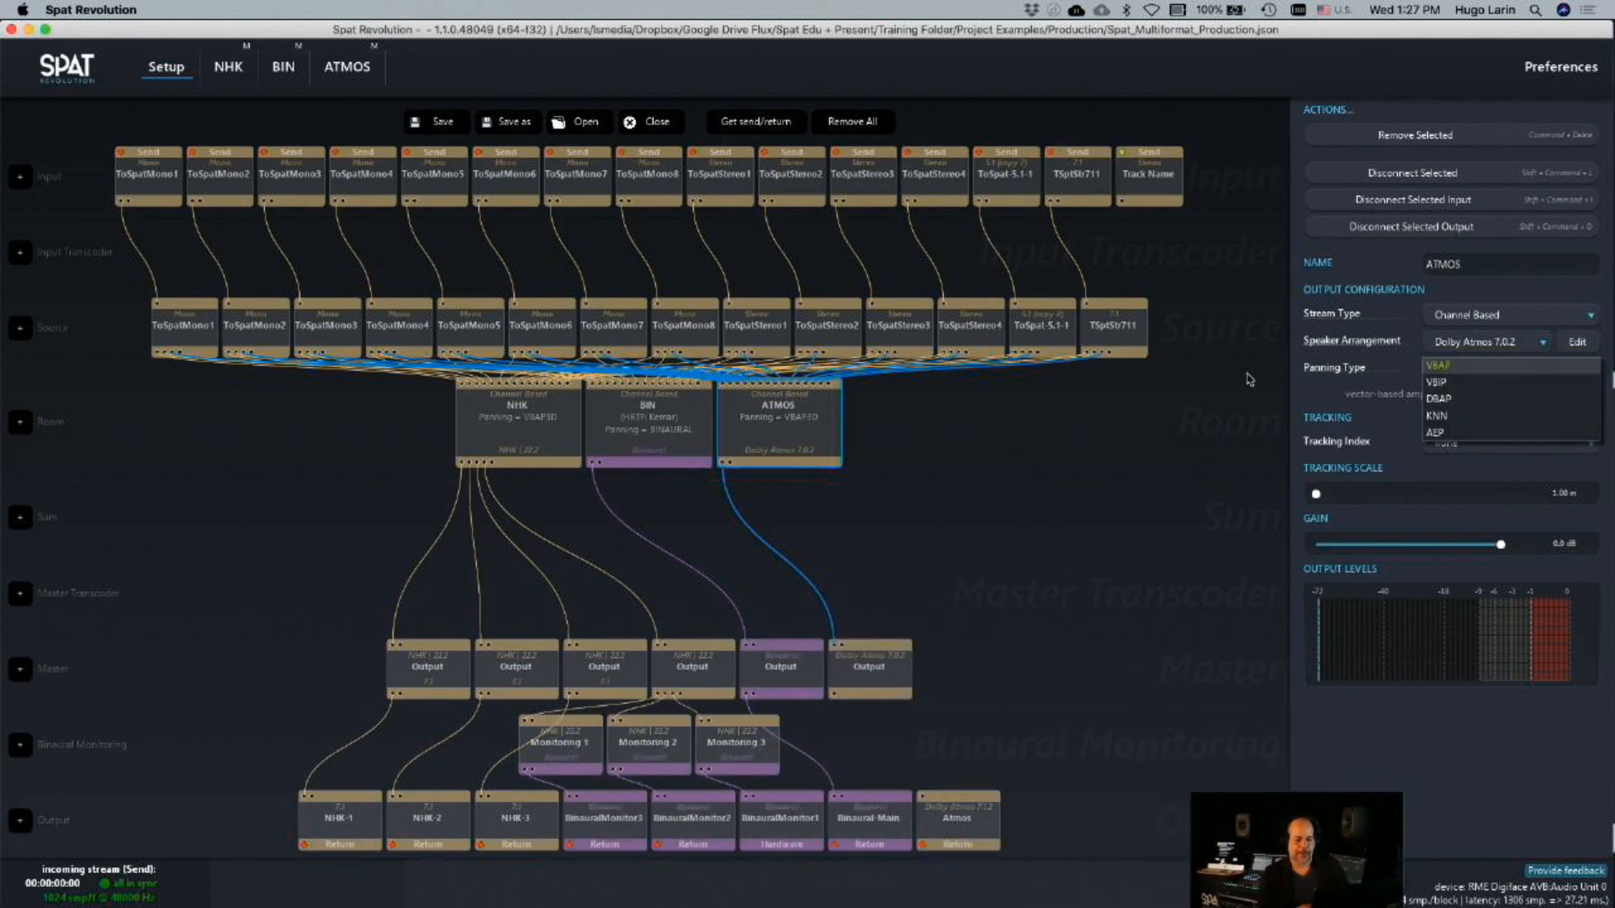
# Set the ATMOS room's speaker arrangement to Stereo and review the panning types offered for it
pyautogui.click(1503, 348)
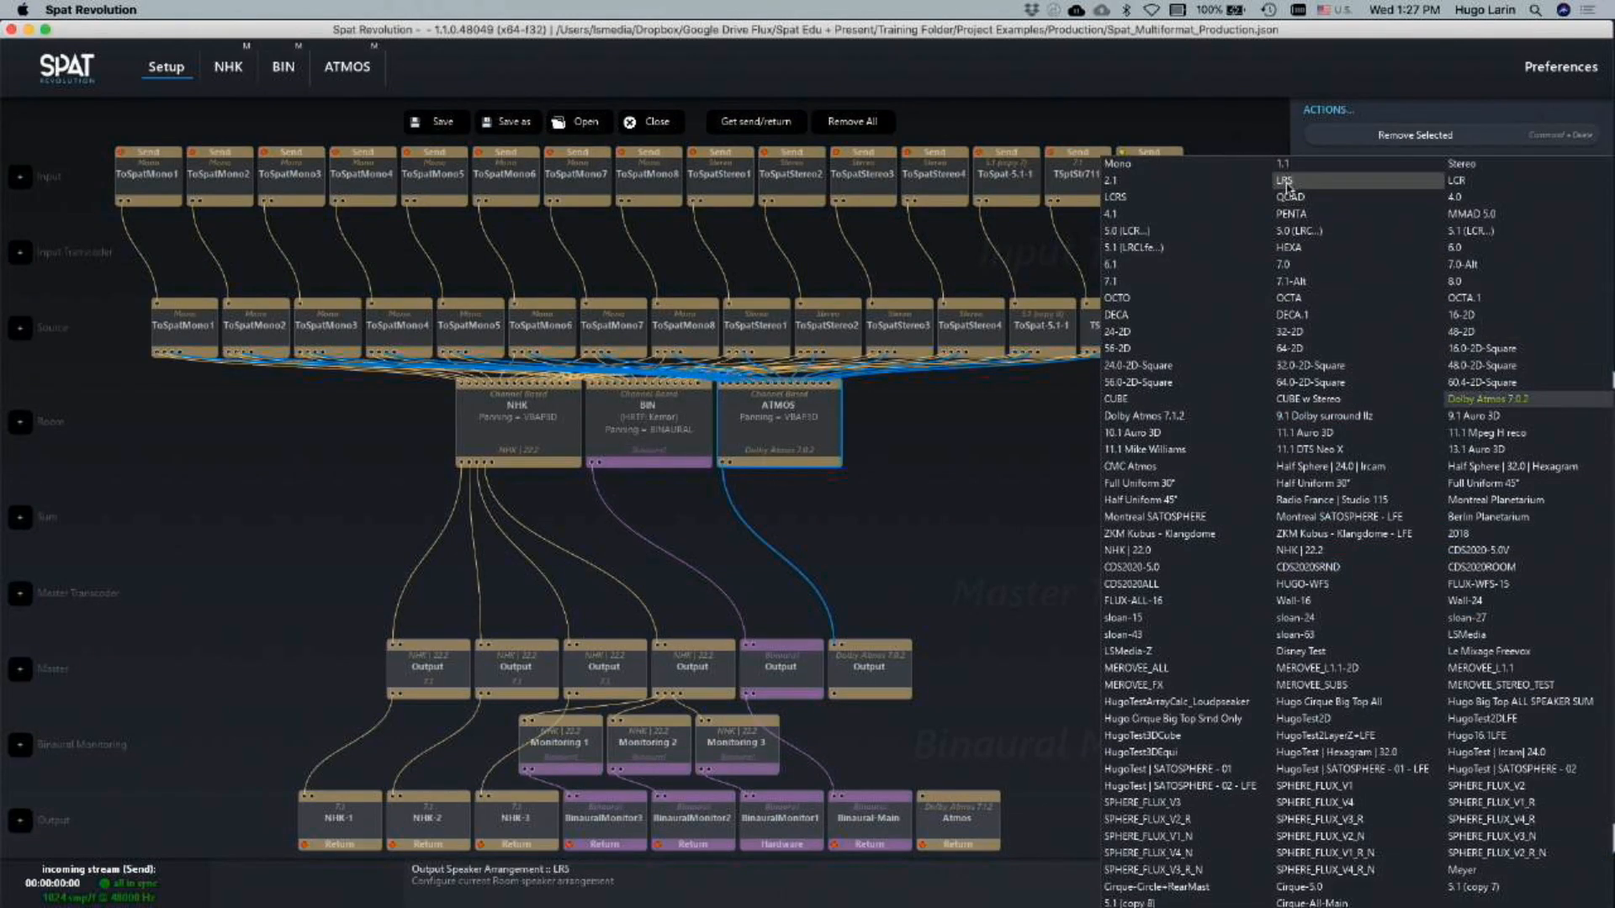
pyautogui.click(1462, 163)
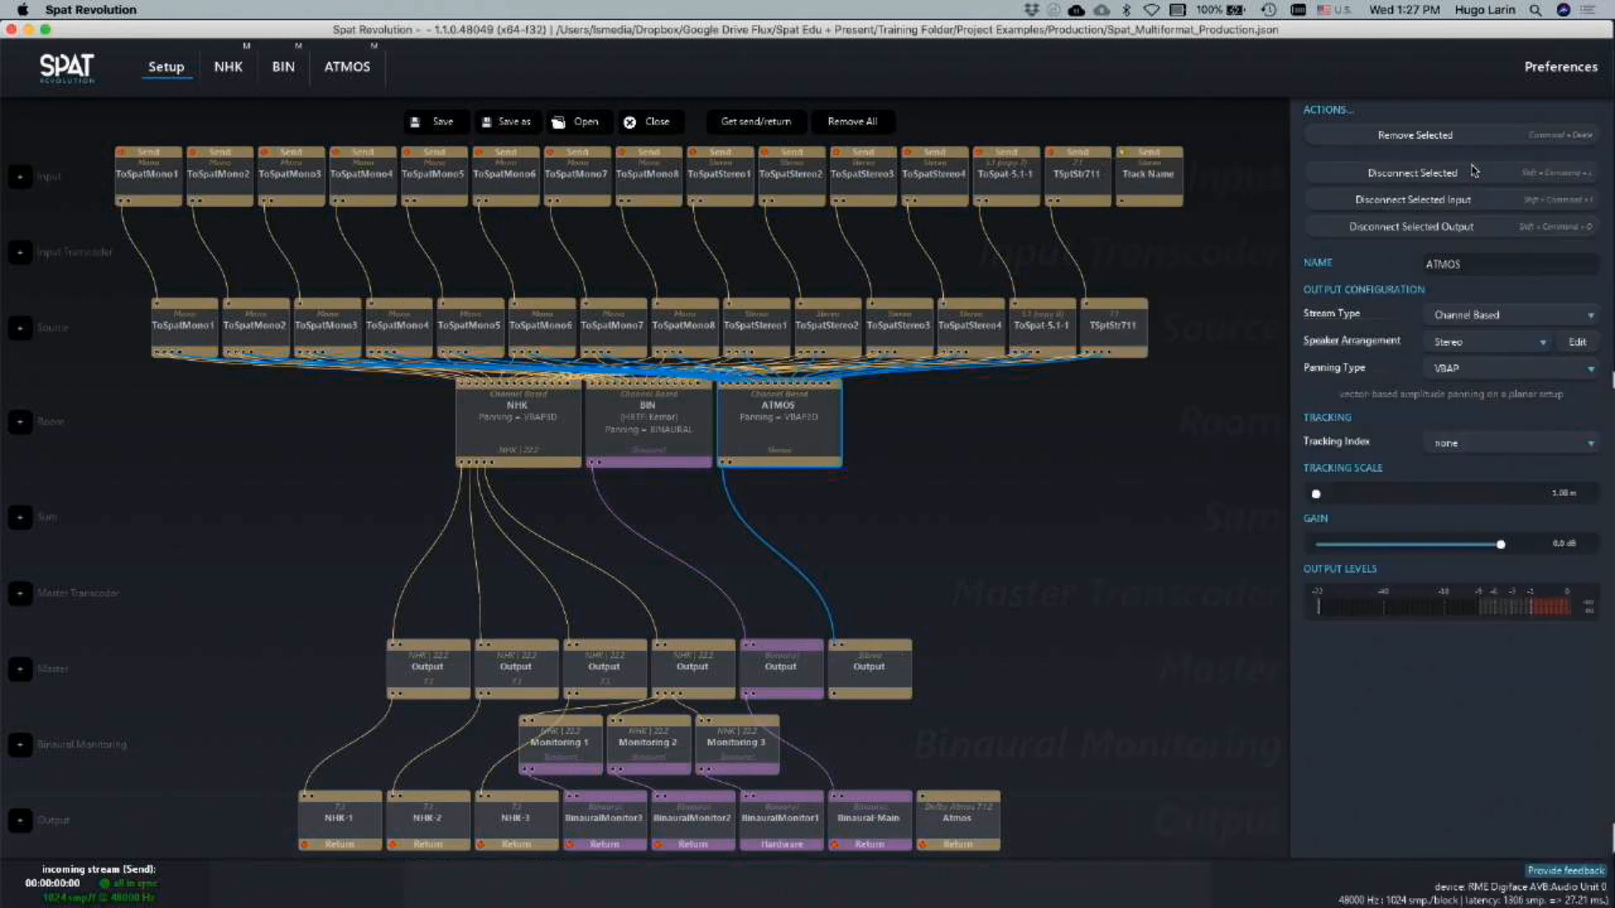
pyautogui.click(1467, 368)
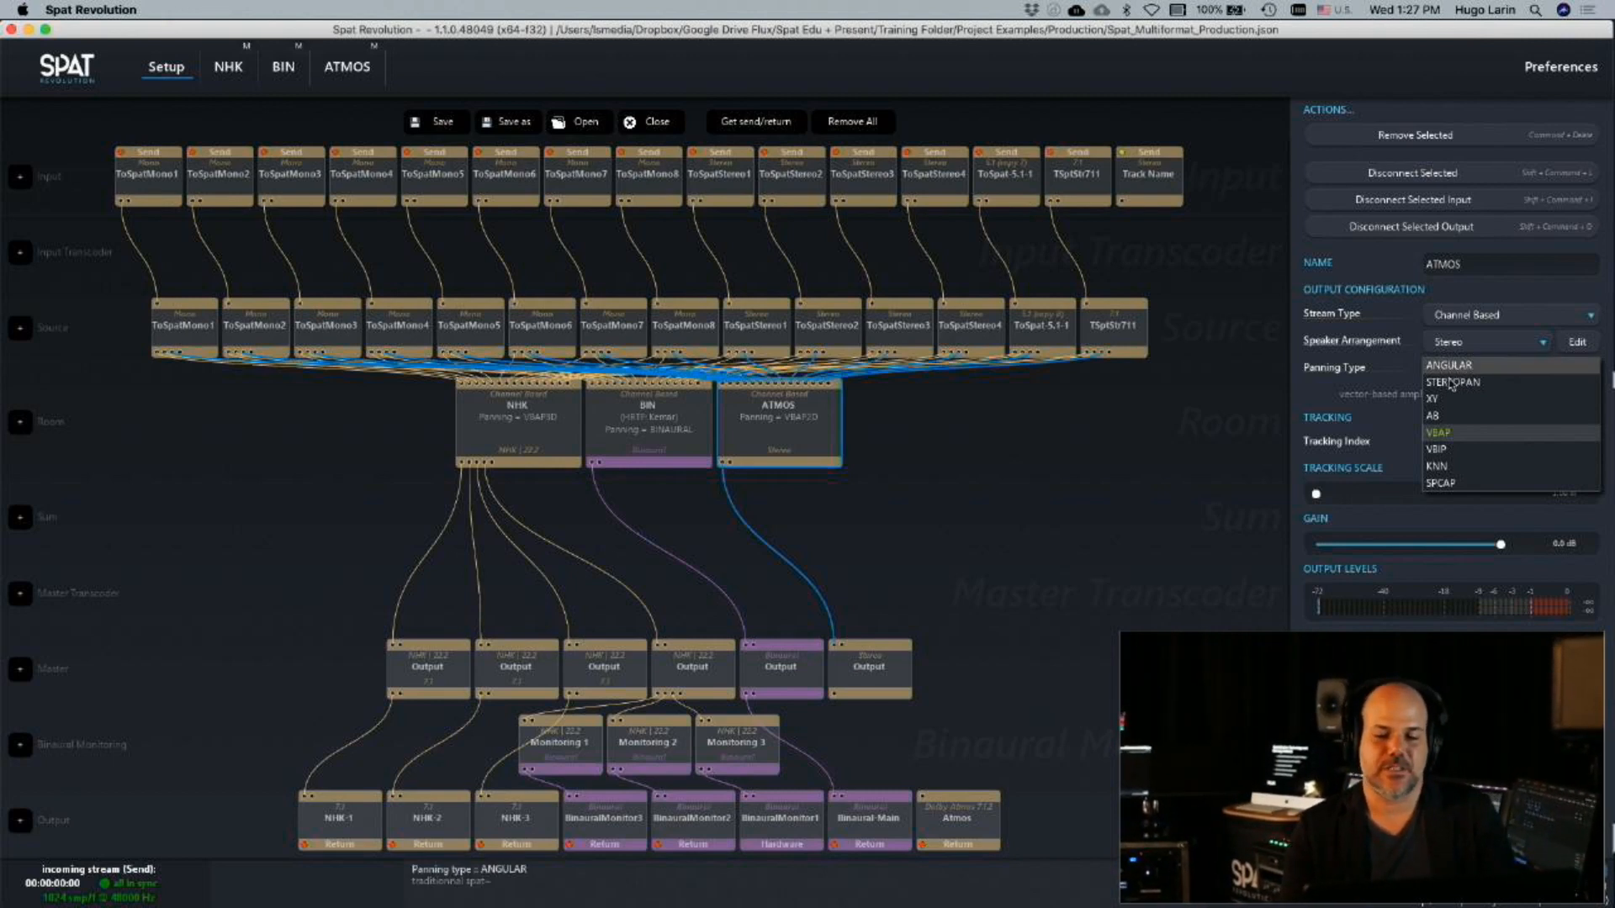
pyautogui.click(1118, 454)
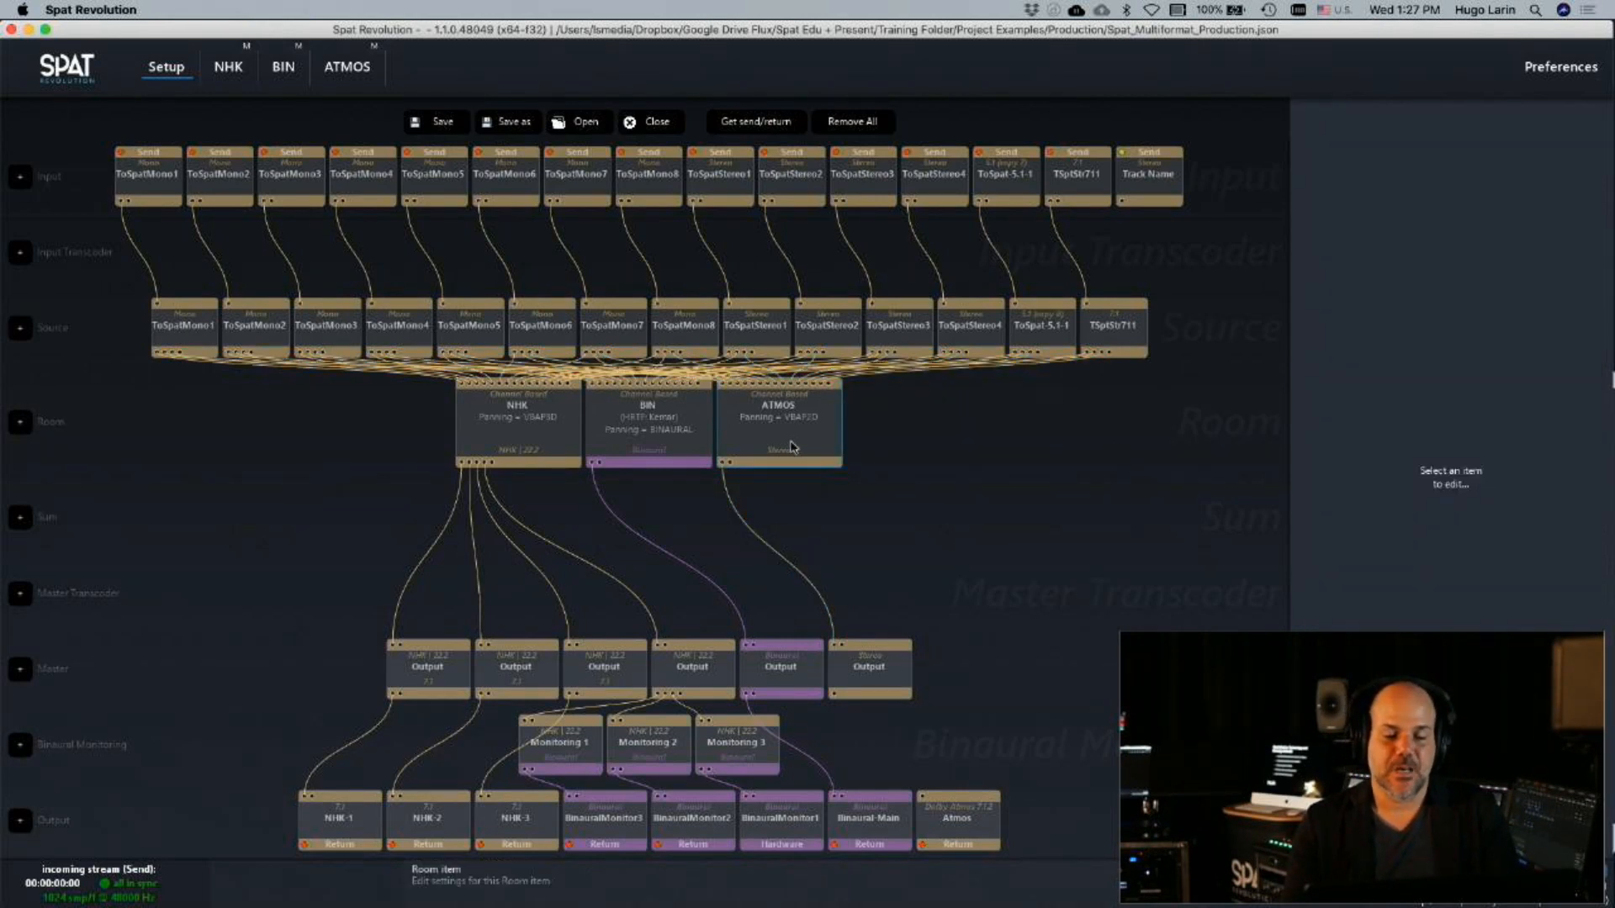
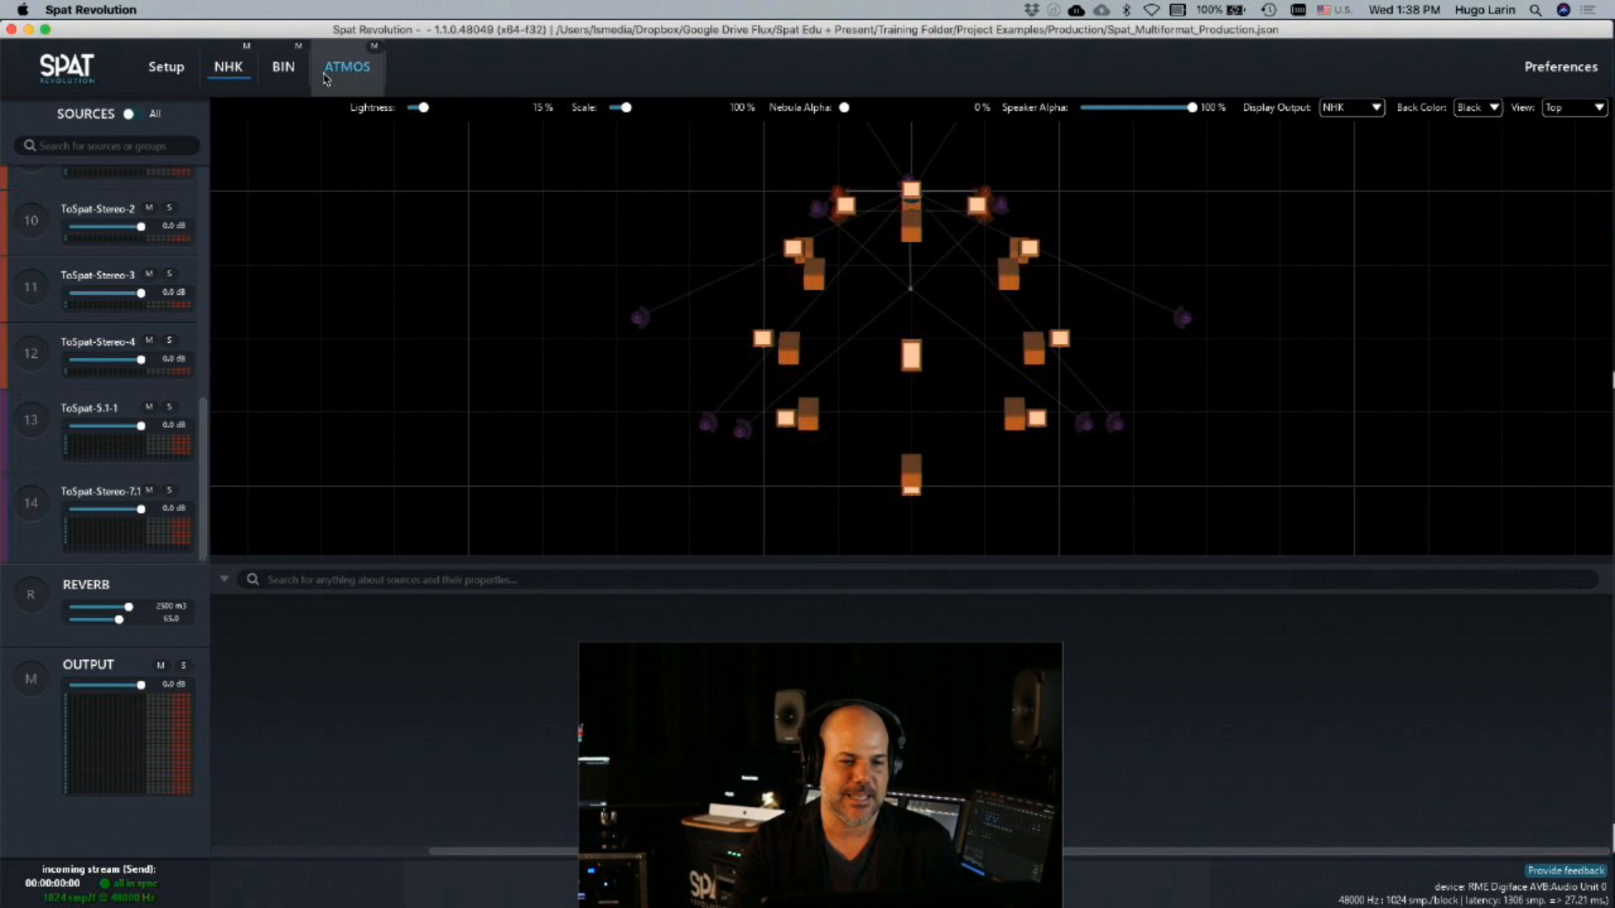
# Open the ATMOS room and move source ToSpat-Mono-1 toward the listener, just inside the line between the stereo speakers
pyautogui.click(265, 69)
pyautogui.click(347, 67)
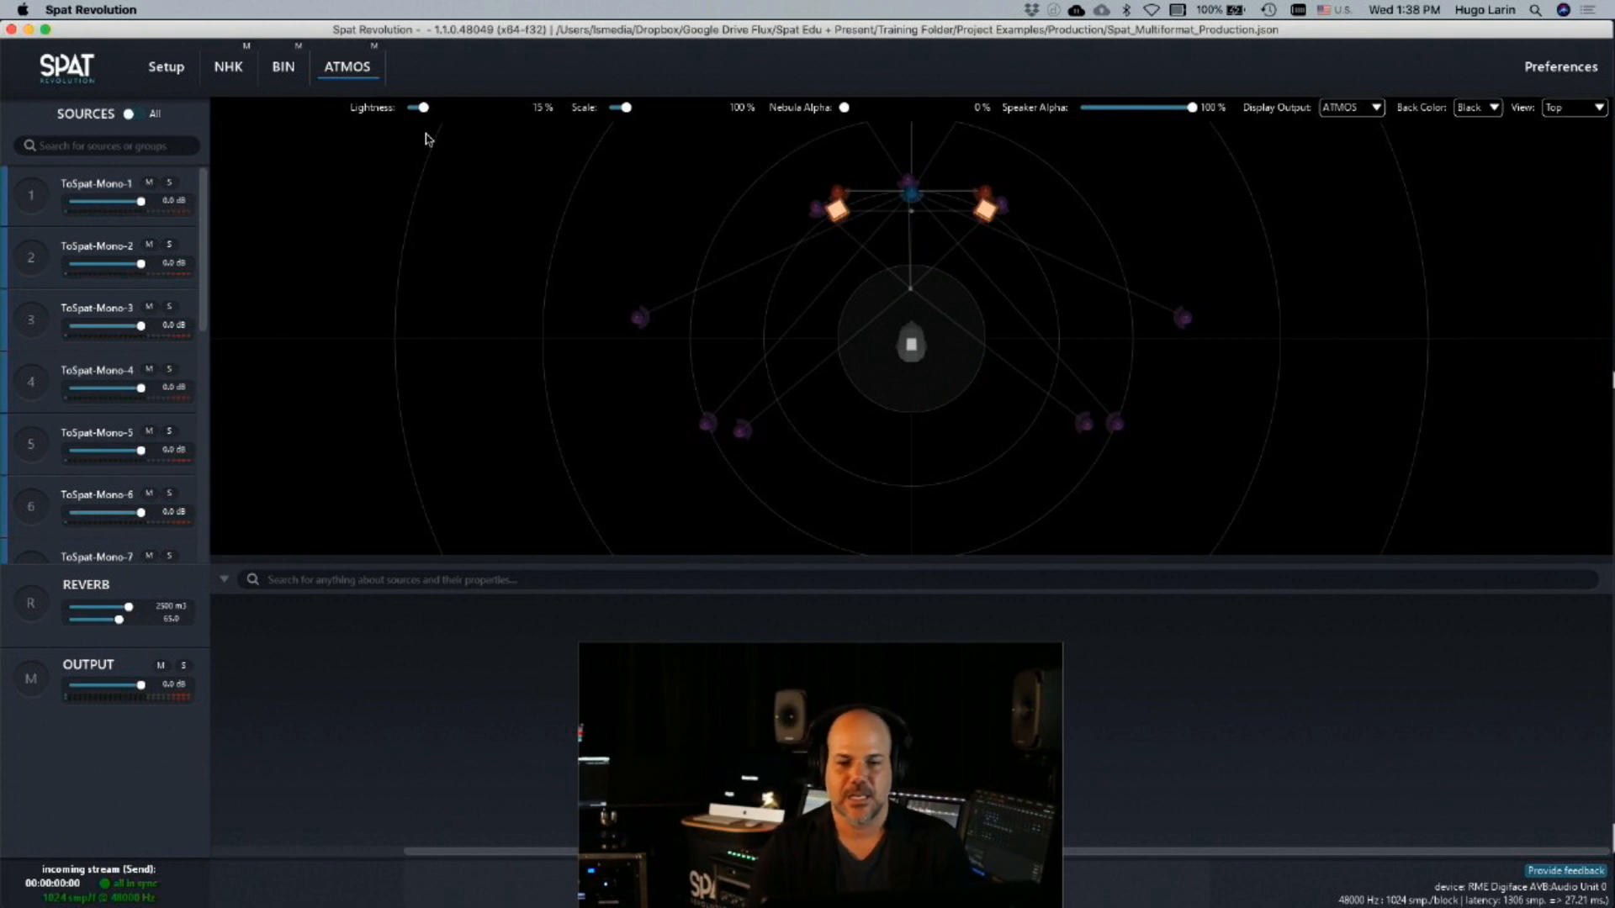
pyautogui.click(841, 214)
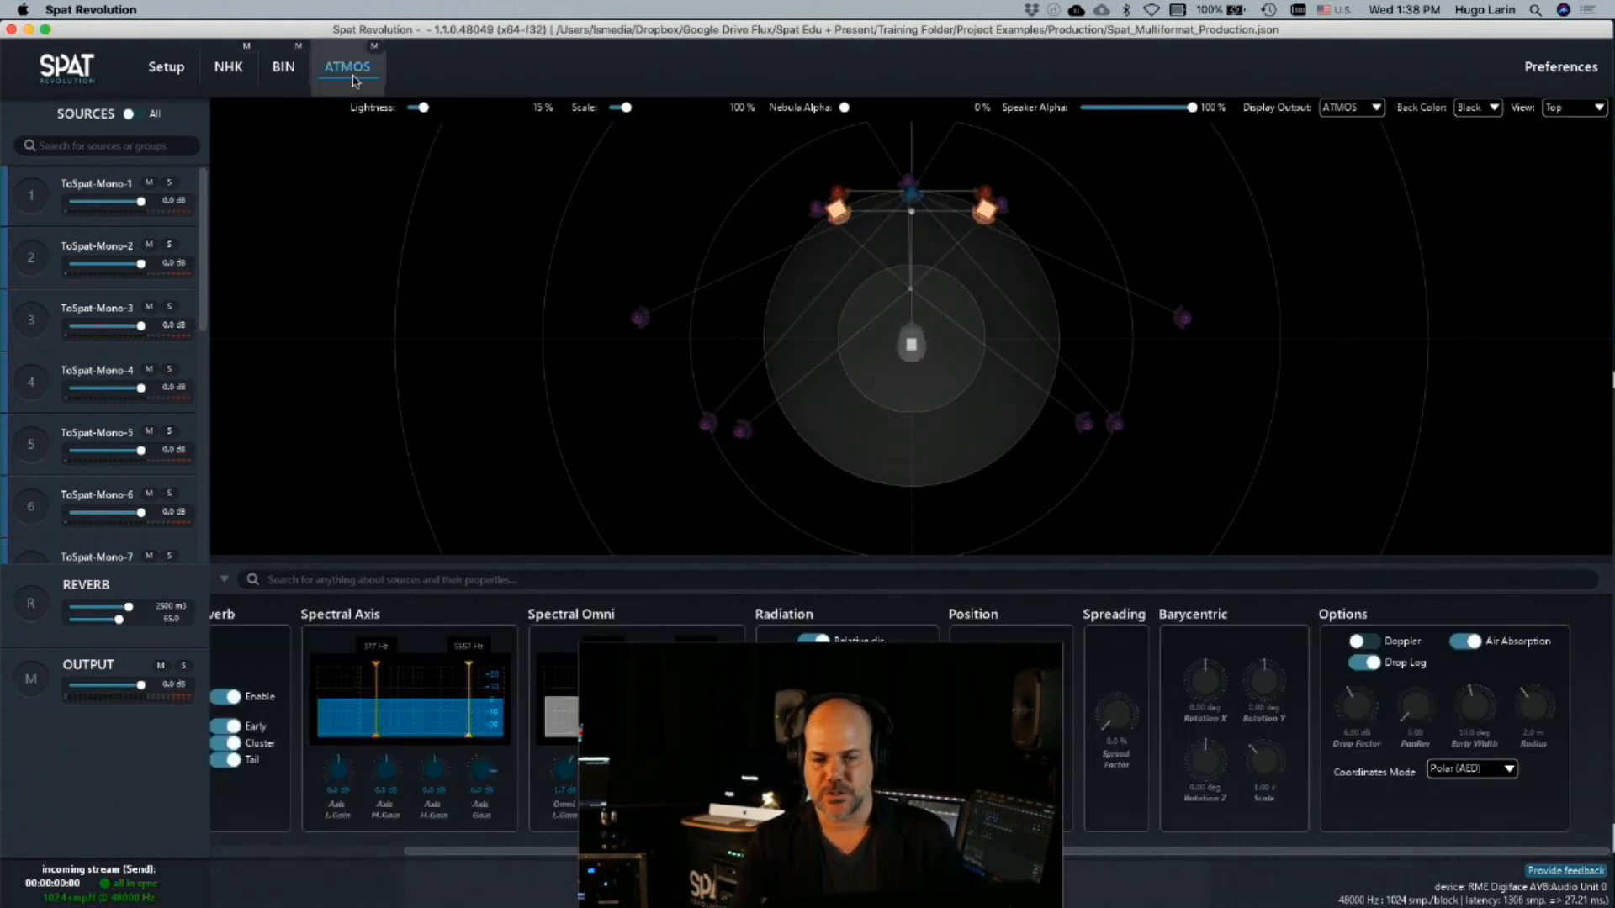
pyautogui.scroll(3, 645, 336)
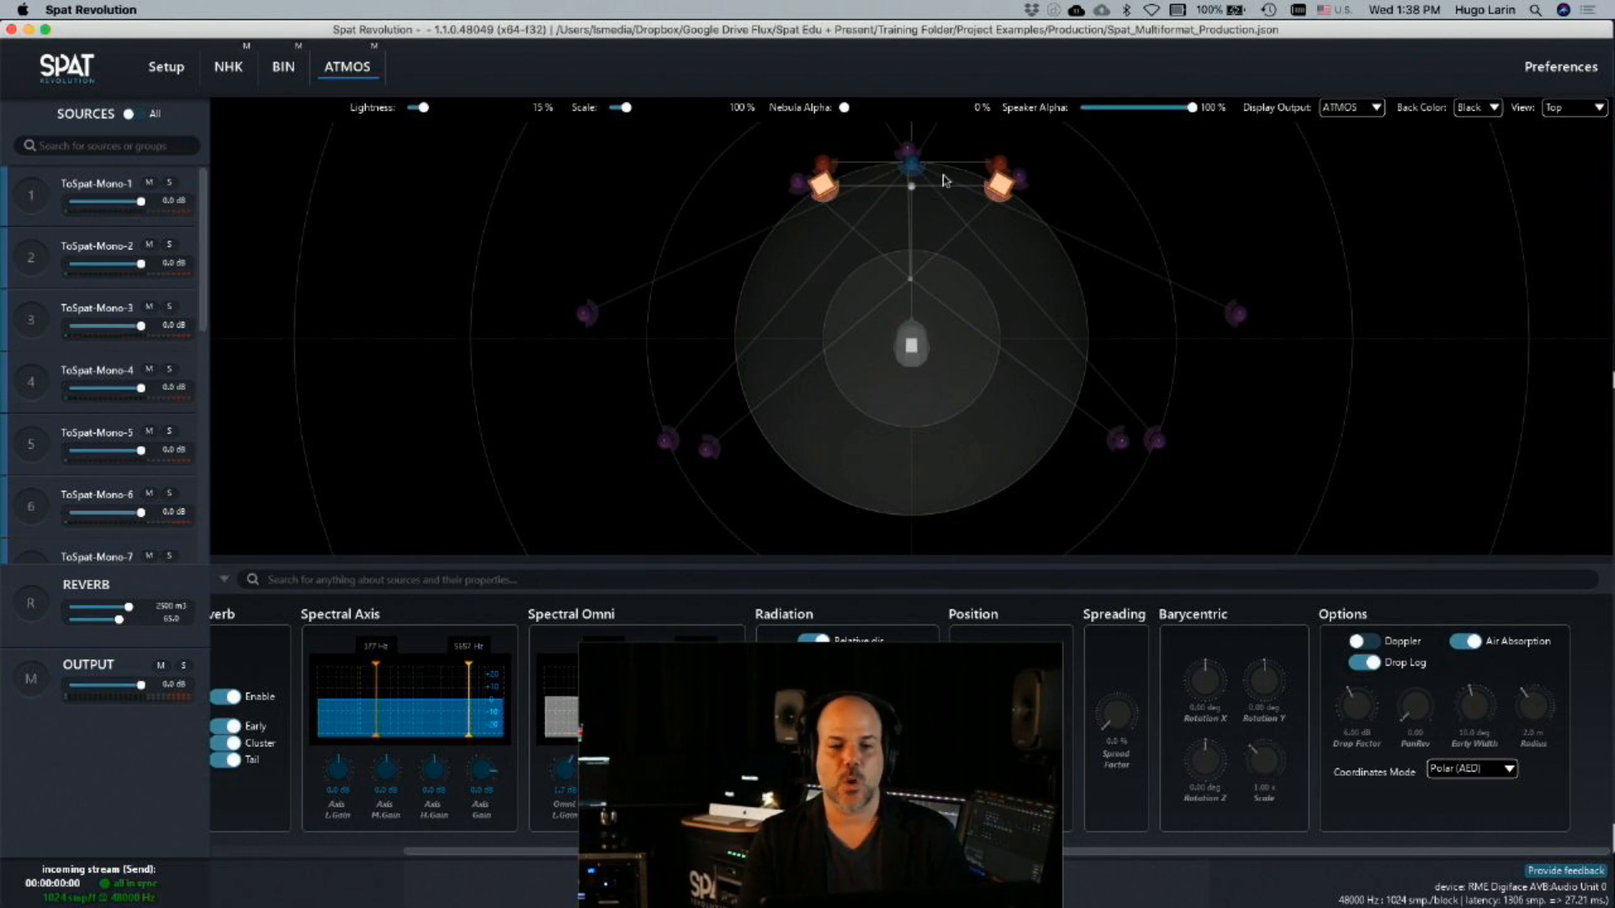
pyautogui.click(910, 175)
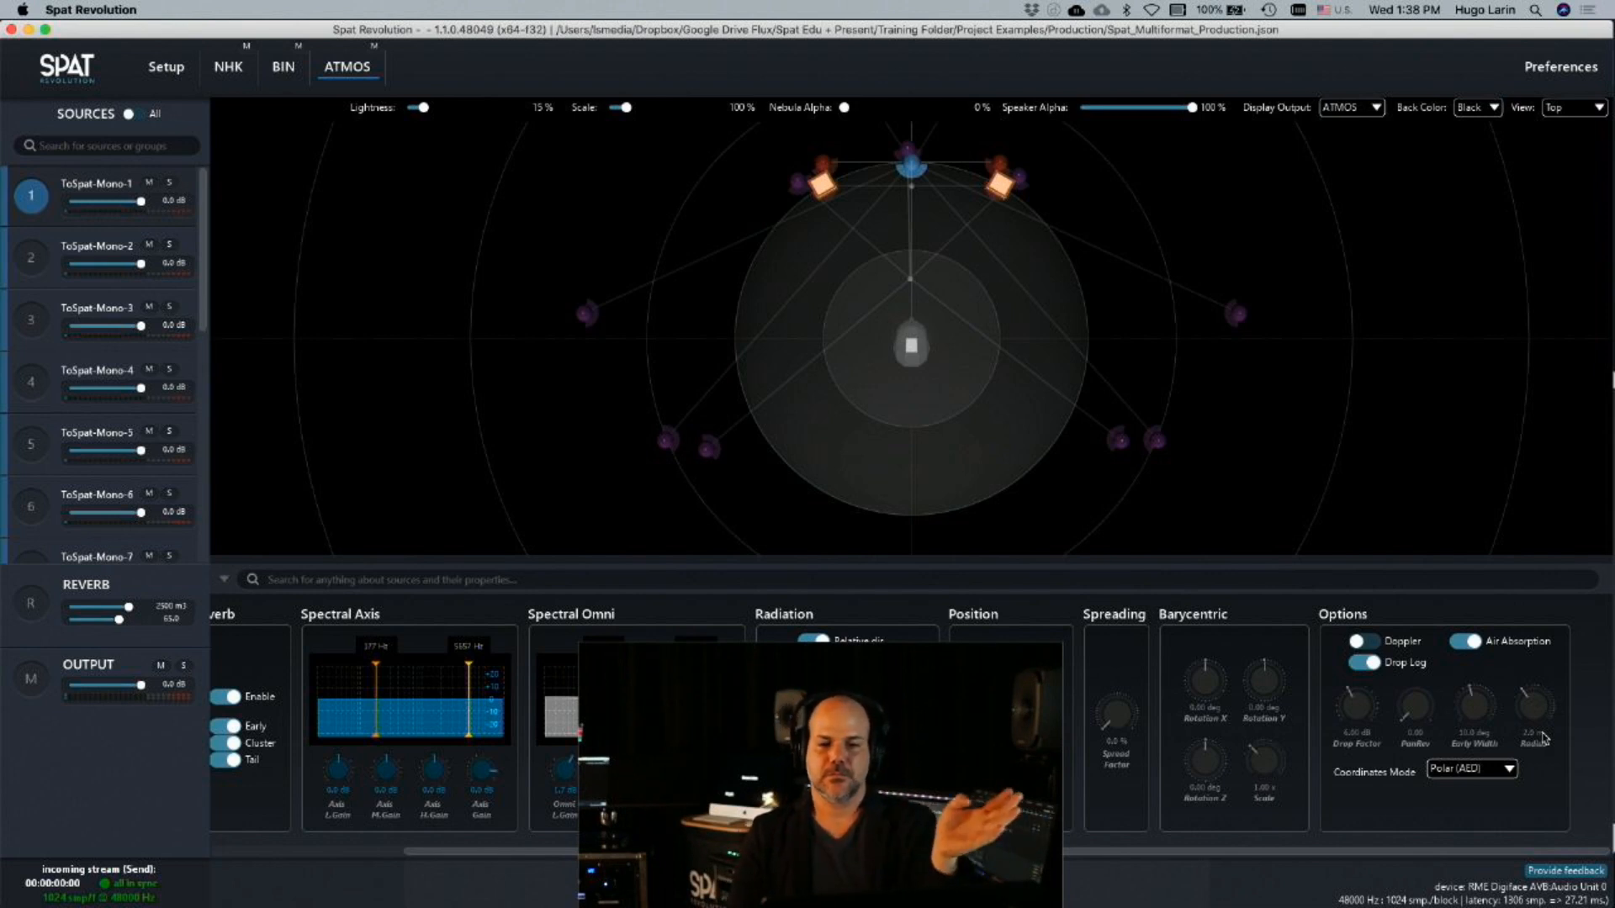
pyautogui.moveTo(915, 168); pyautogui.dragTo(915, 204)
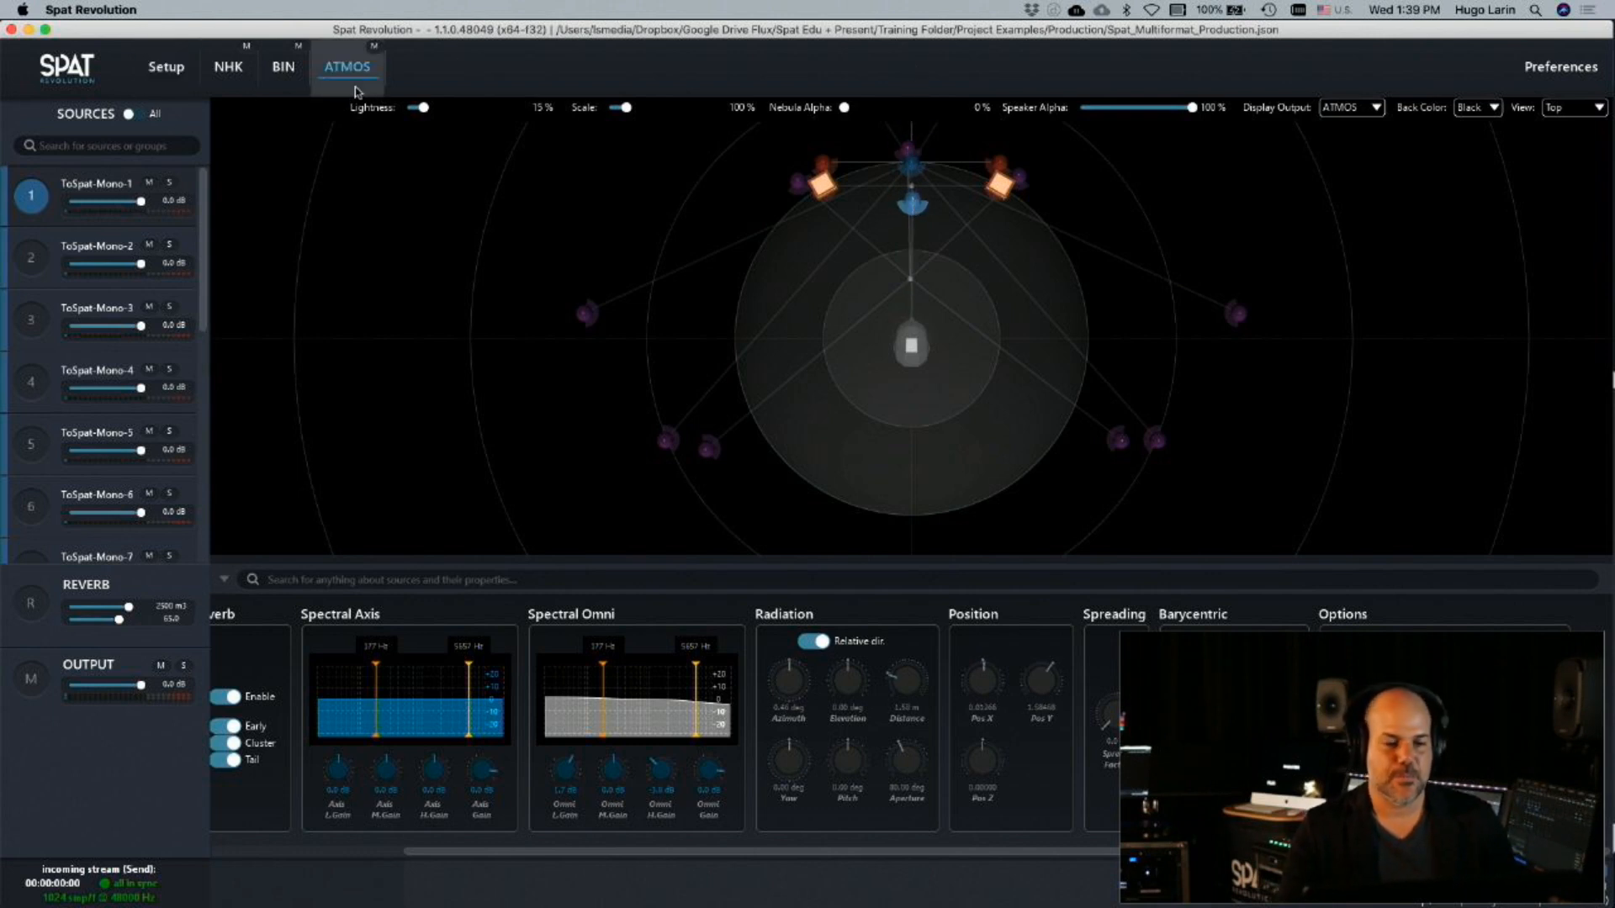
# Set the ATMOS room's speaker arrangement to Cirque-Circle+RearMast and open the room's 3D view
pyautogui.click(167, 67)
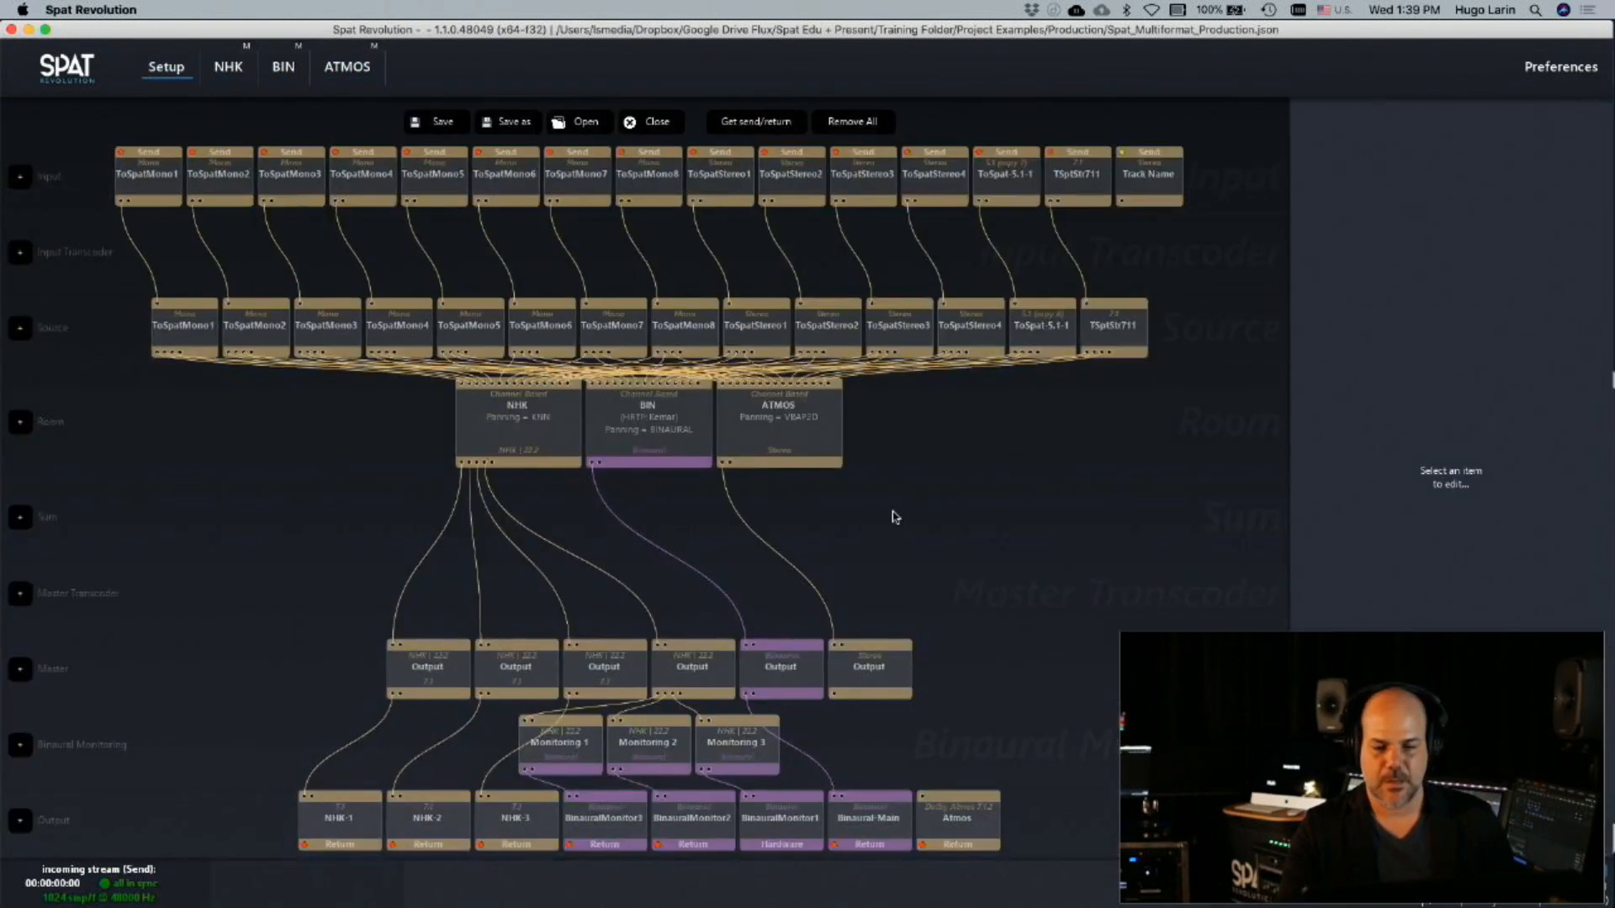
pyautogui.click(795, 457)
pyautogui.click(1504, 316)
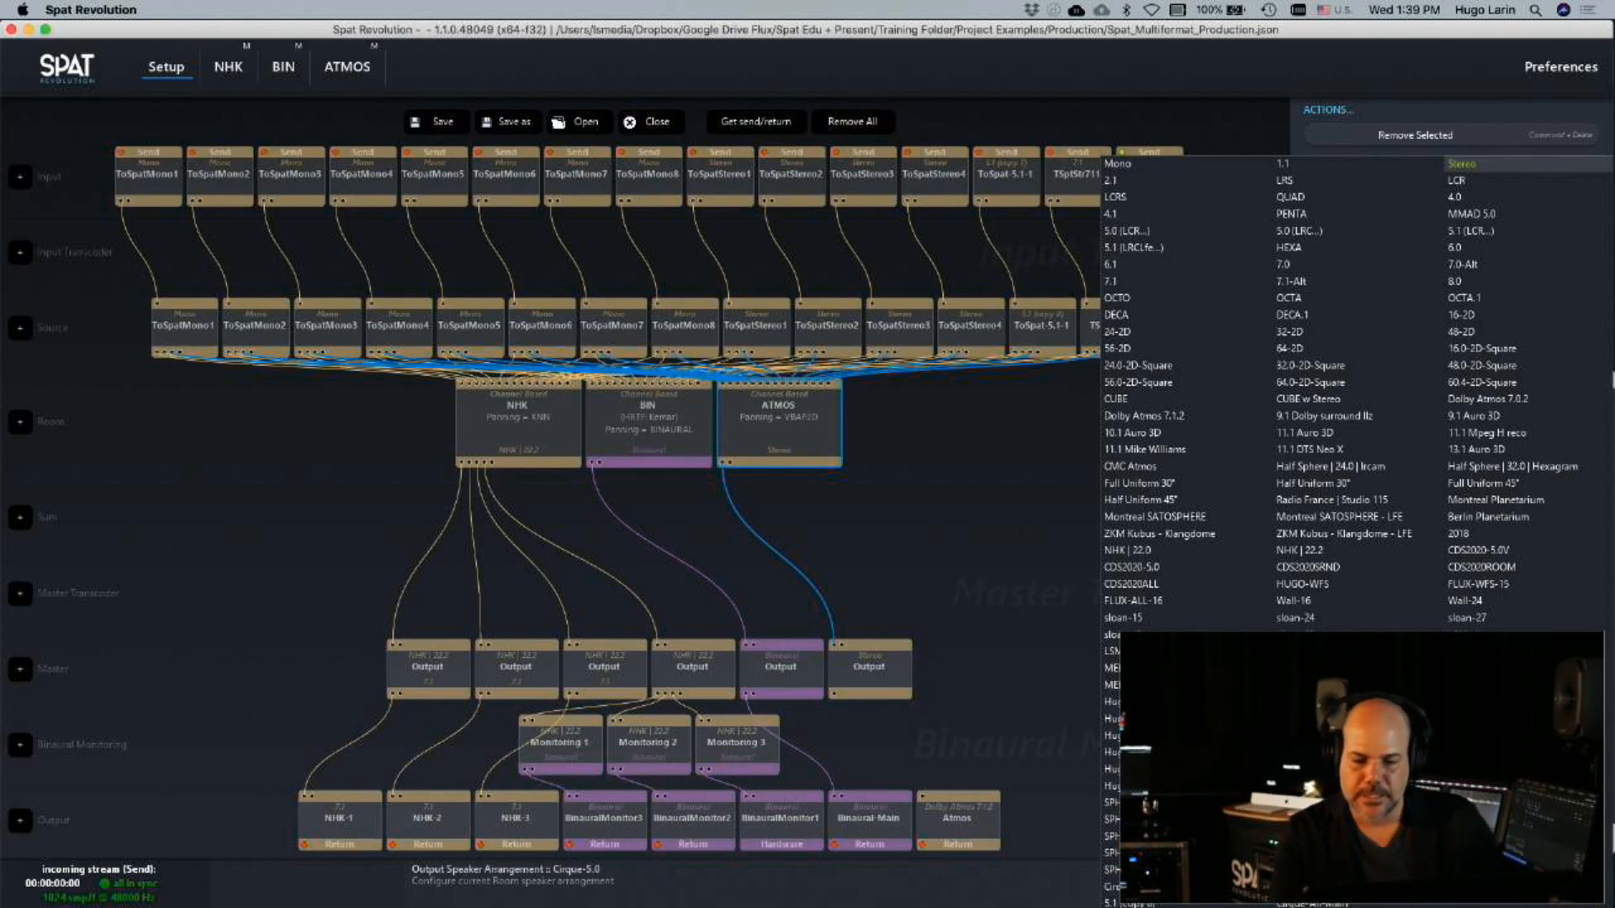
pyautogui.click(1177, 887)
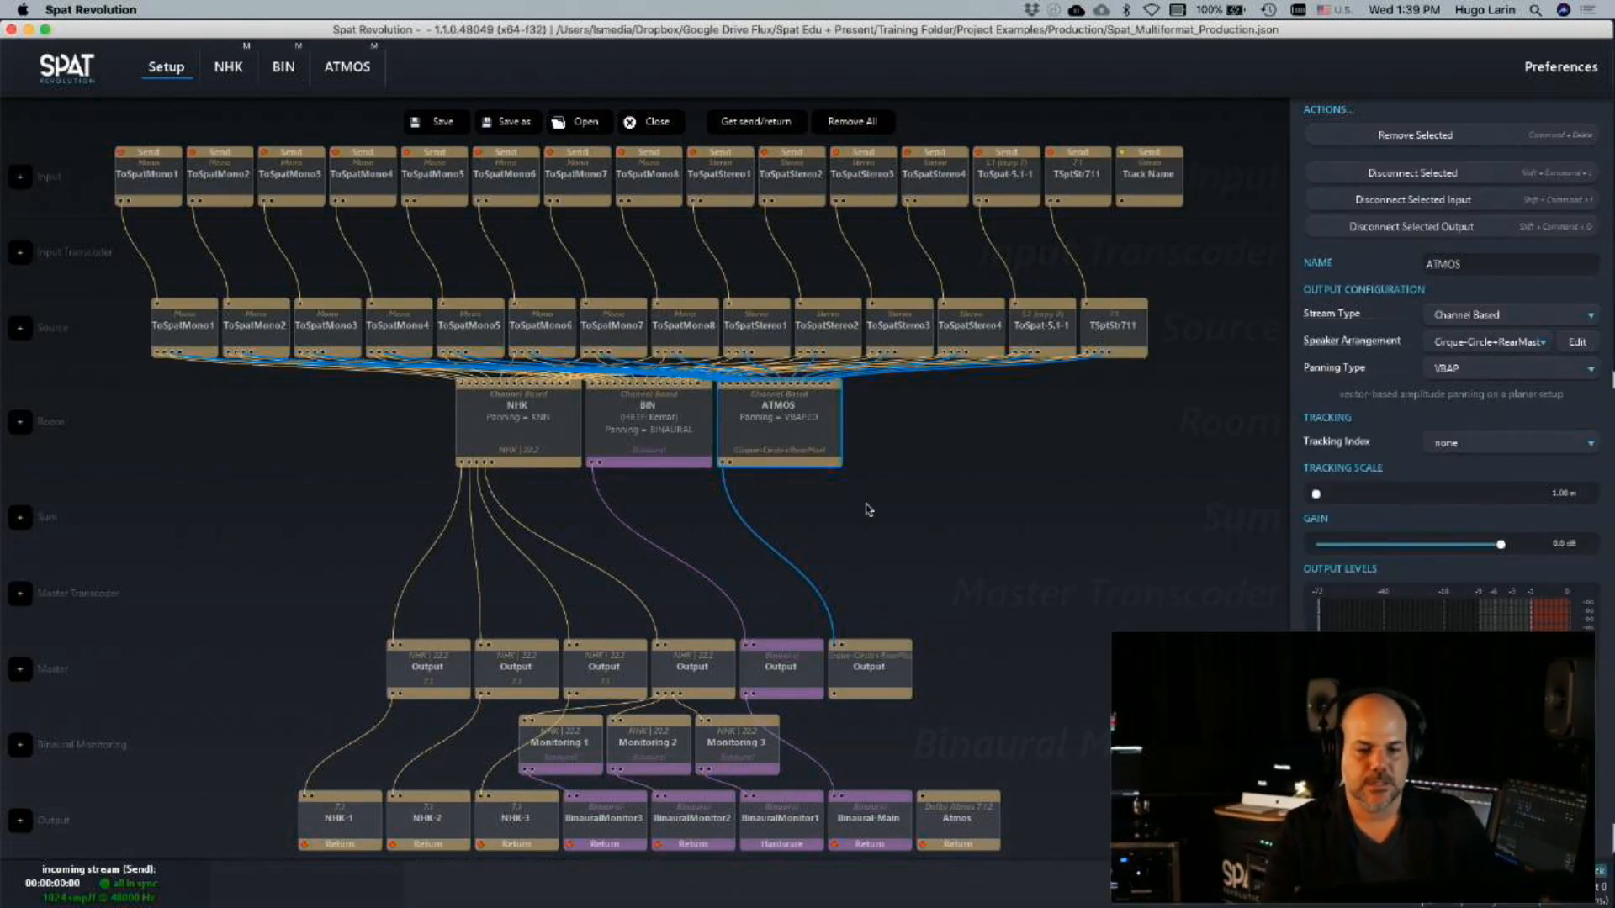
pyautogui.doubleClick(799, 442)
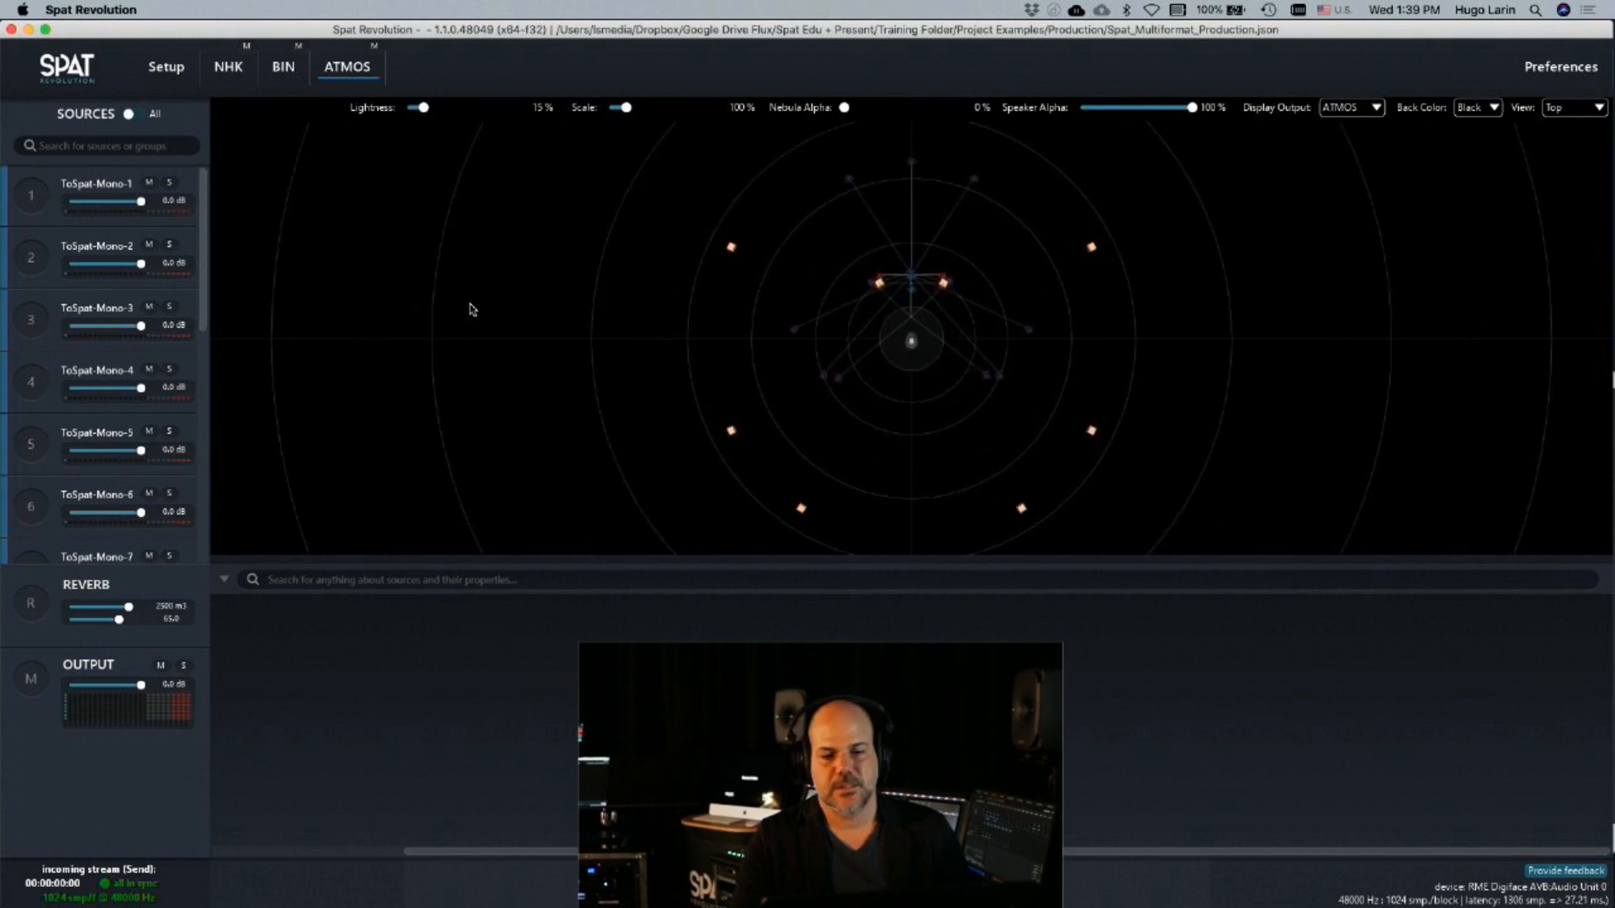
# Move source ToSpat-Mono-2 out beyond the front-left speaker of the large circle in the ATMOS room
pyautogui.rightClick(796, 346)
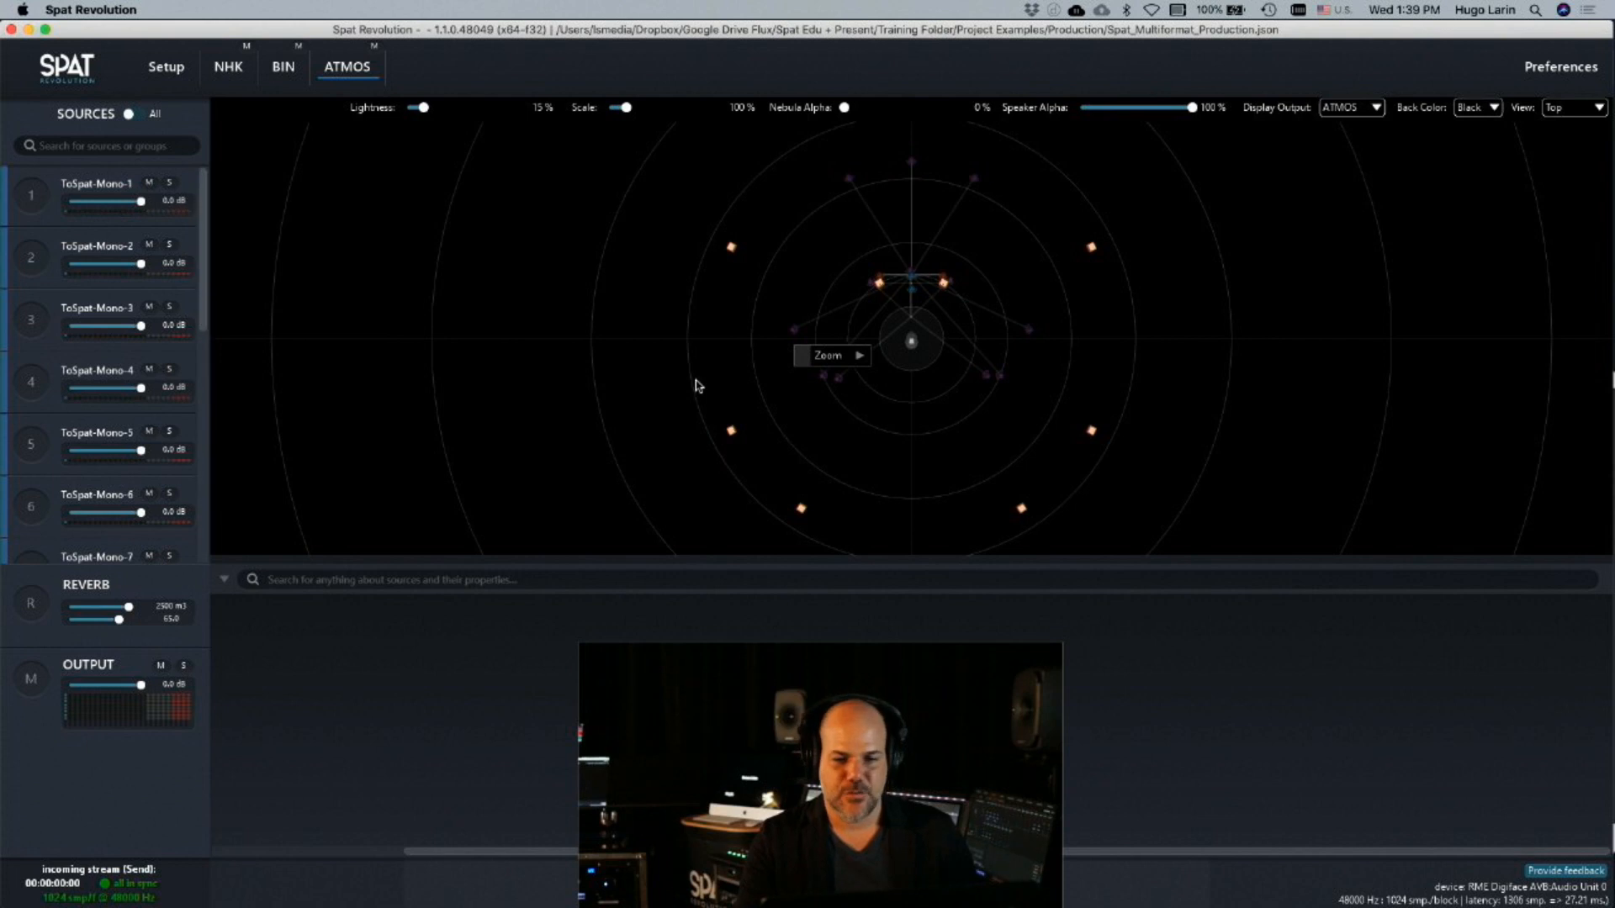
pyautogui.click(912, 278)
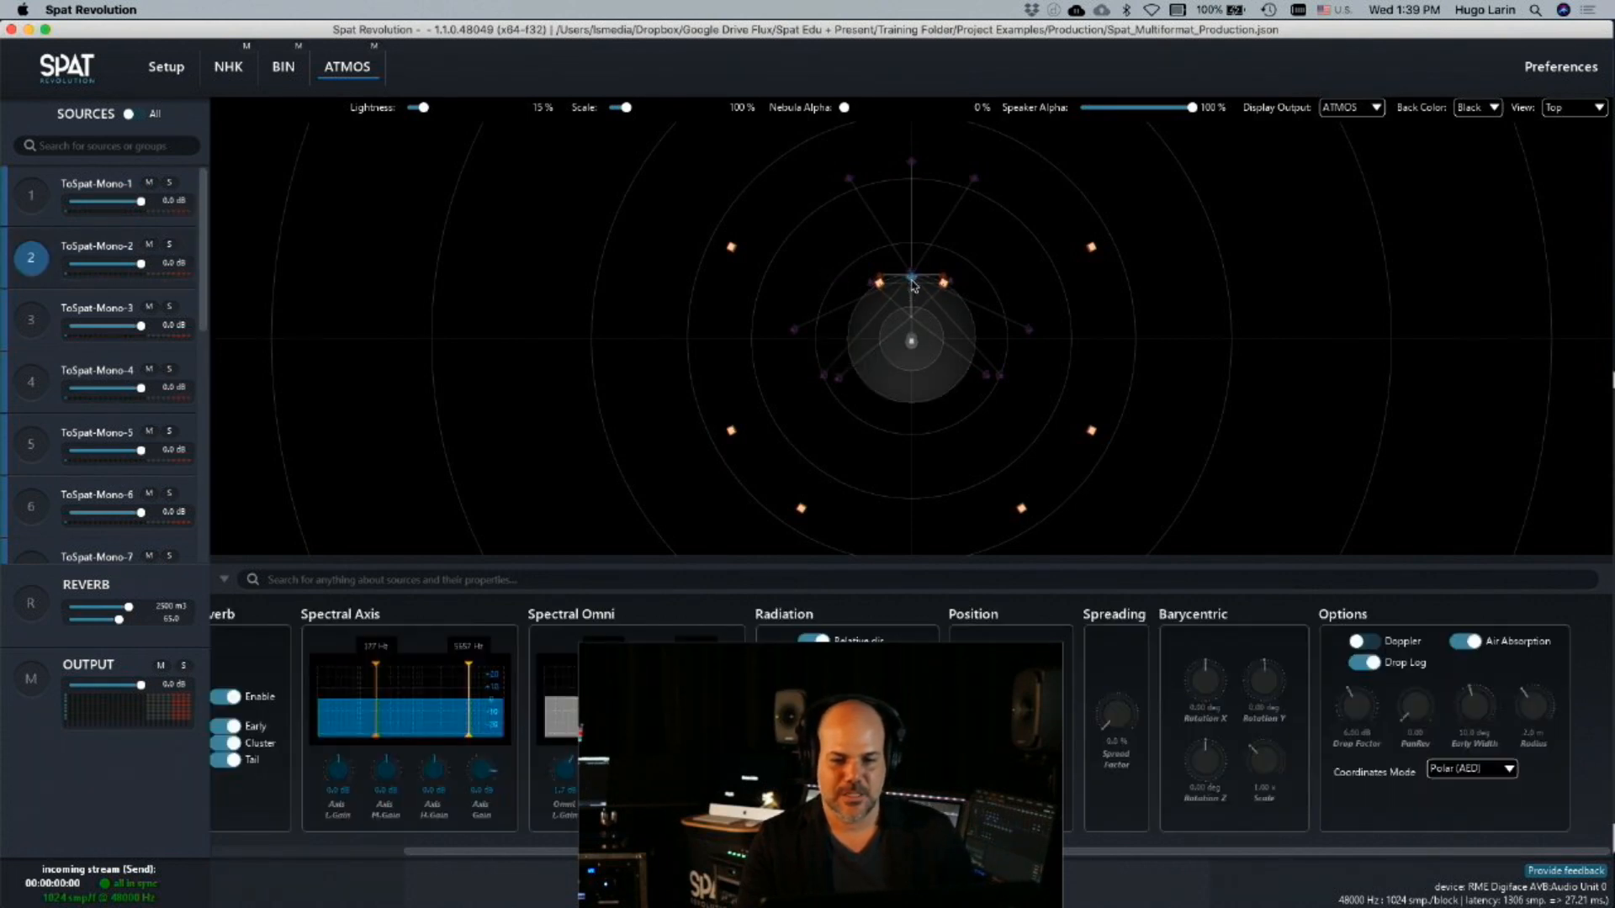
pyautogui.moveTo(914, 283); pyautogui.dragTo(755, 221)
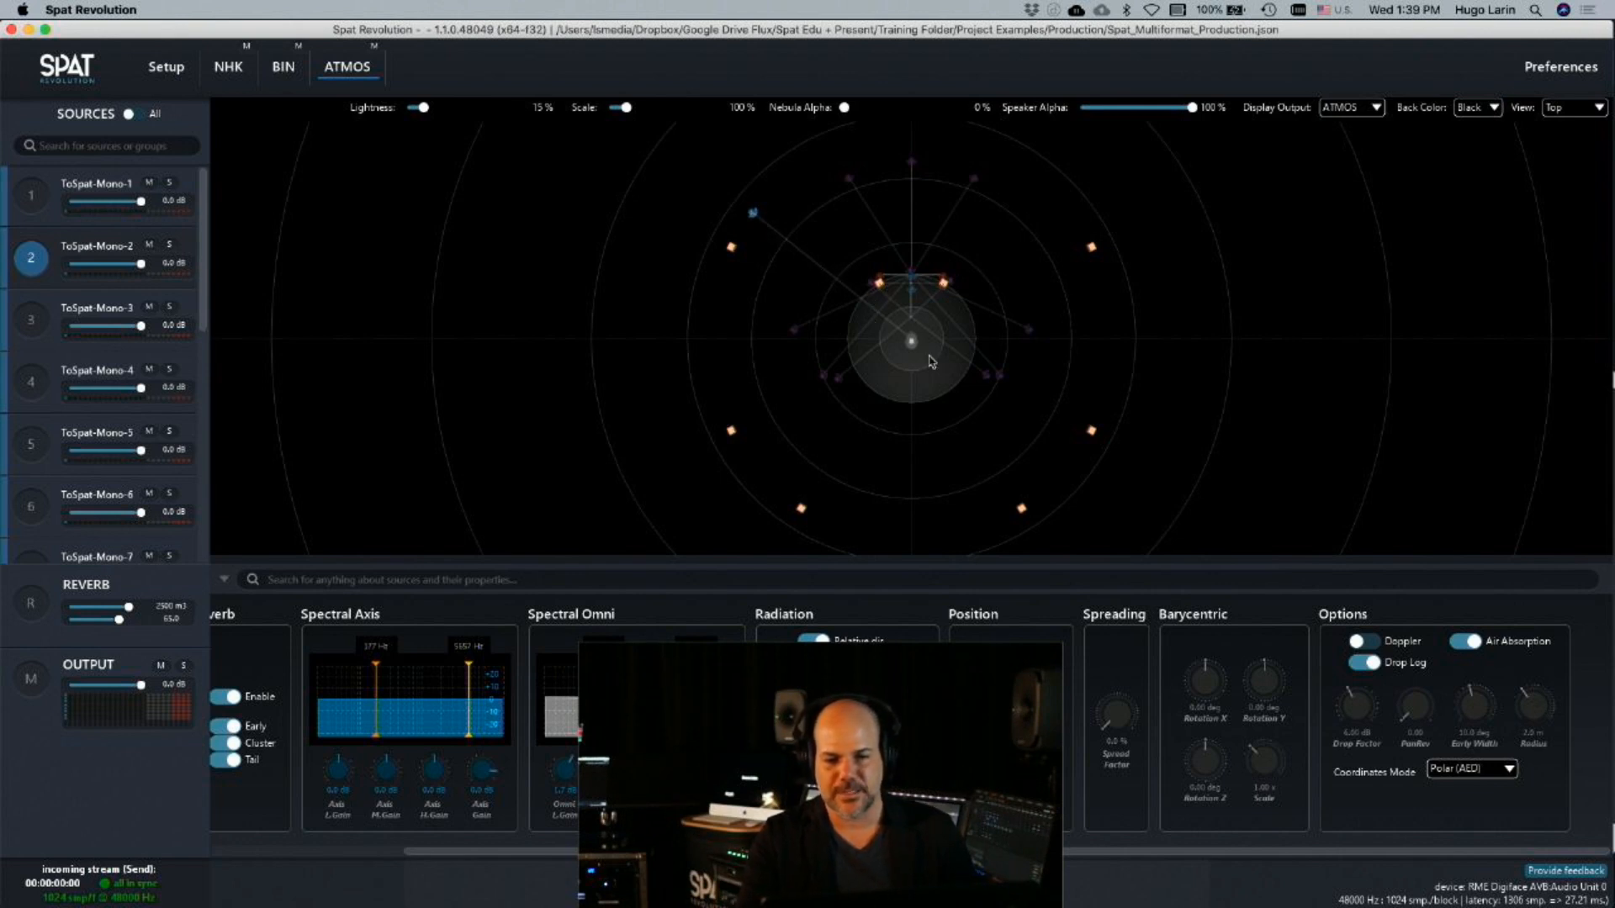
# Try enlarging the radius of source ToSpat-Mono-2 to about 6.5 m, and reset it to its default
pyautogui.moveTo(1539, 716); pyautogui.dragTo(1543, 671)
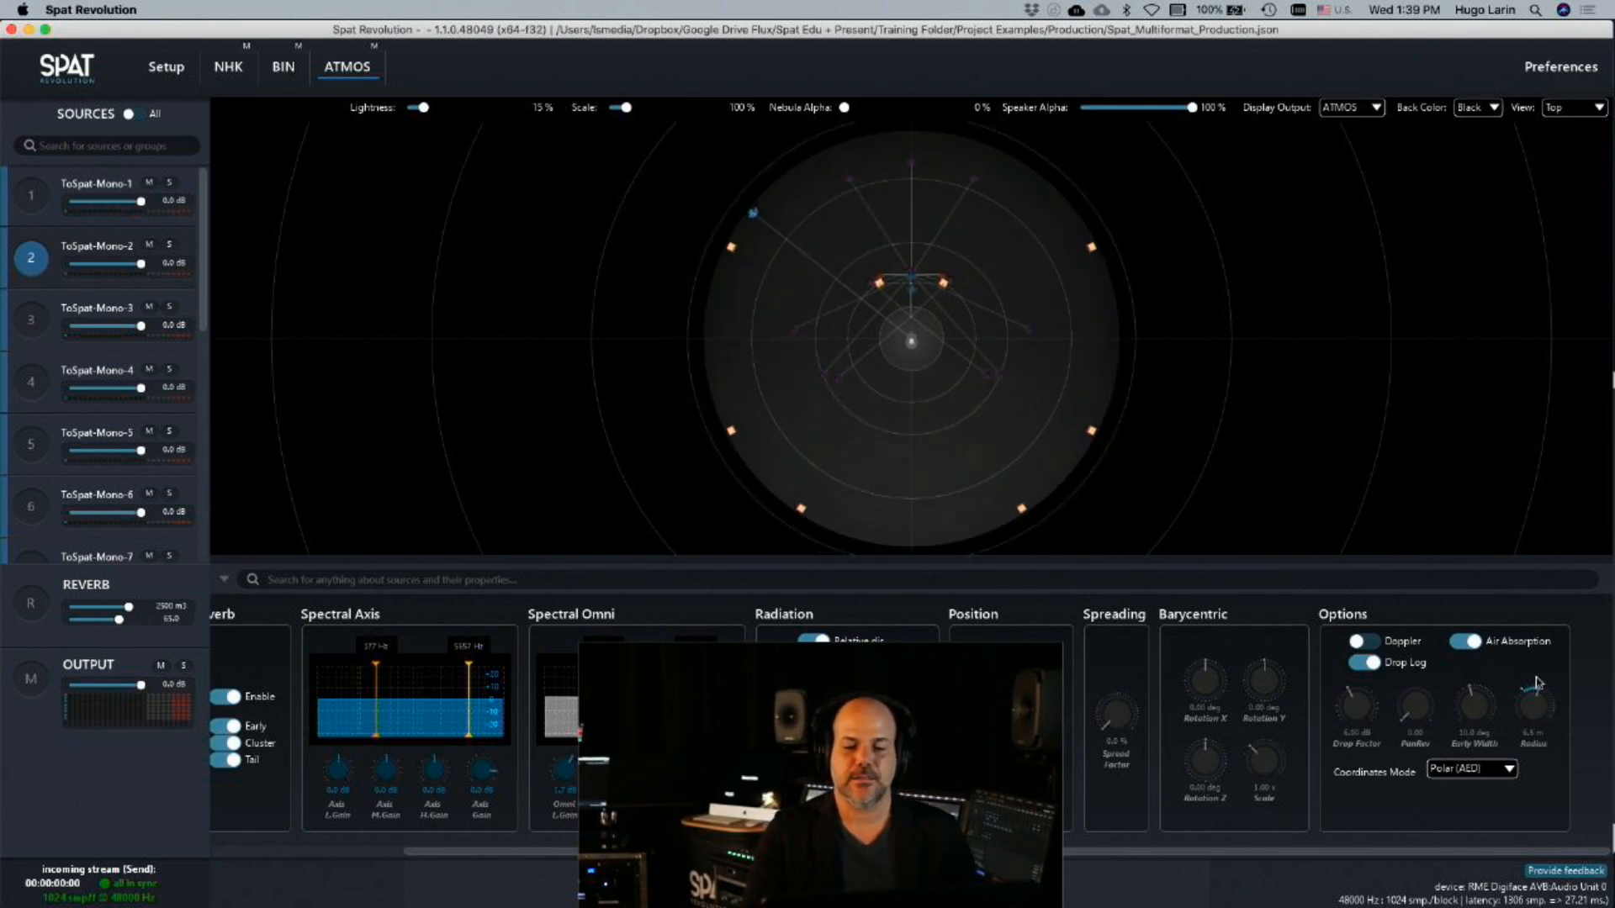
pyautogui.doubleClick(1531, 709)
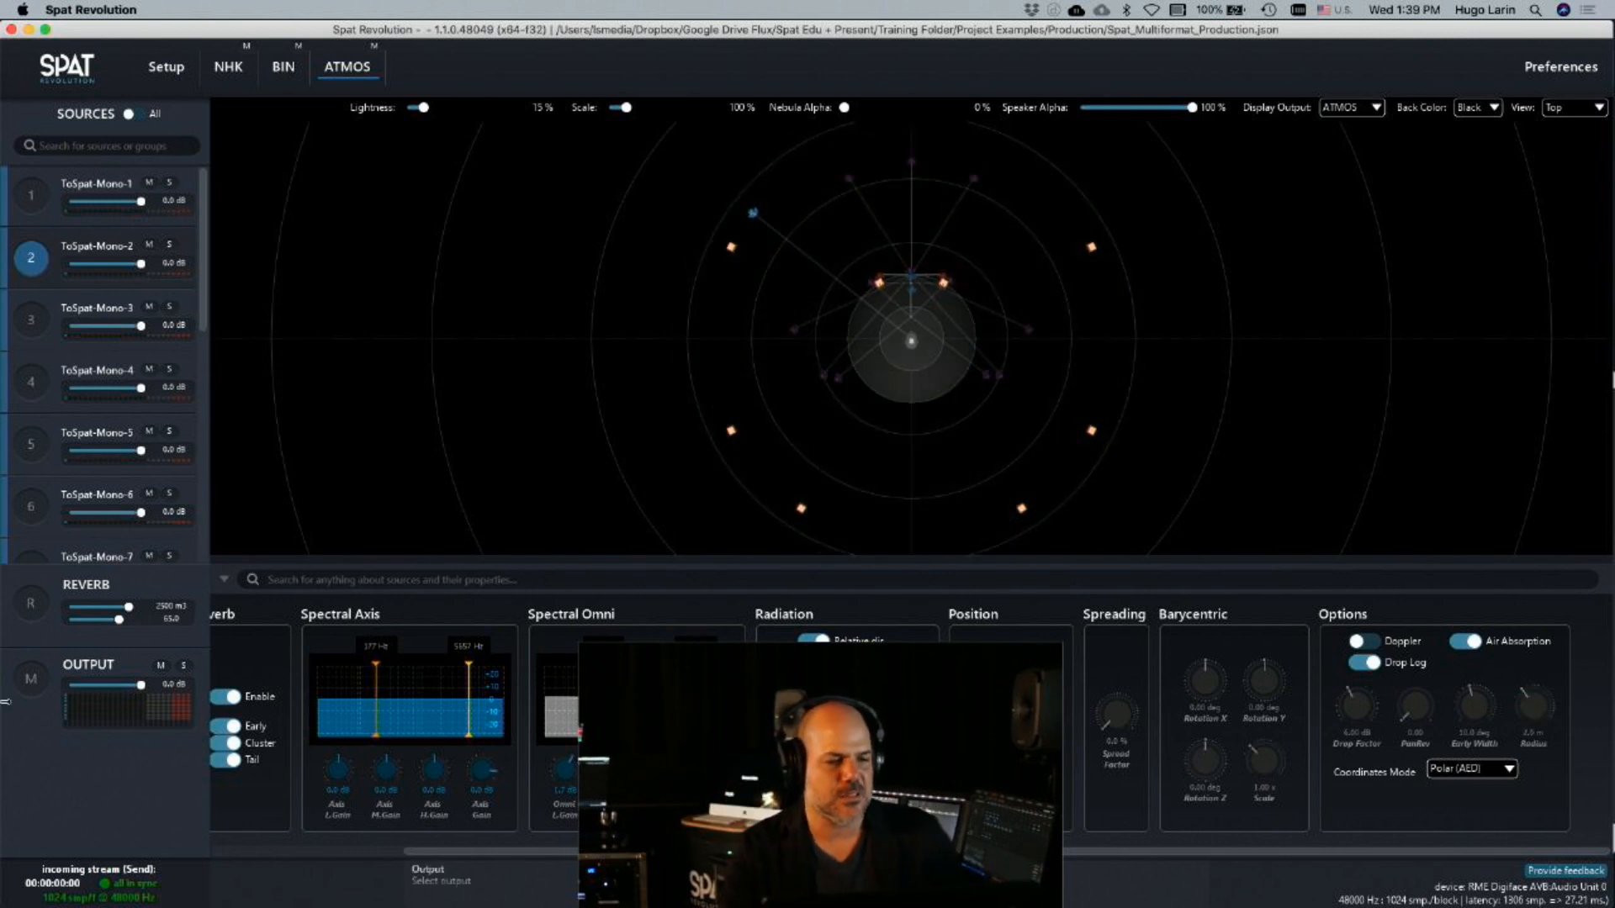
pyautogui.click(41, 185)
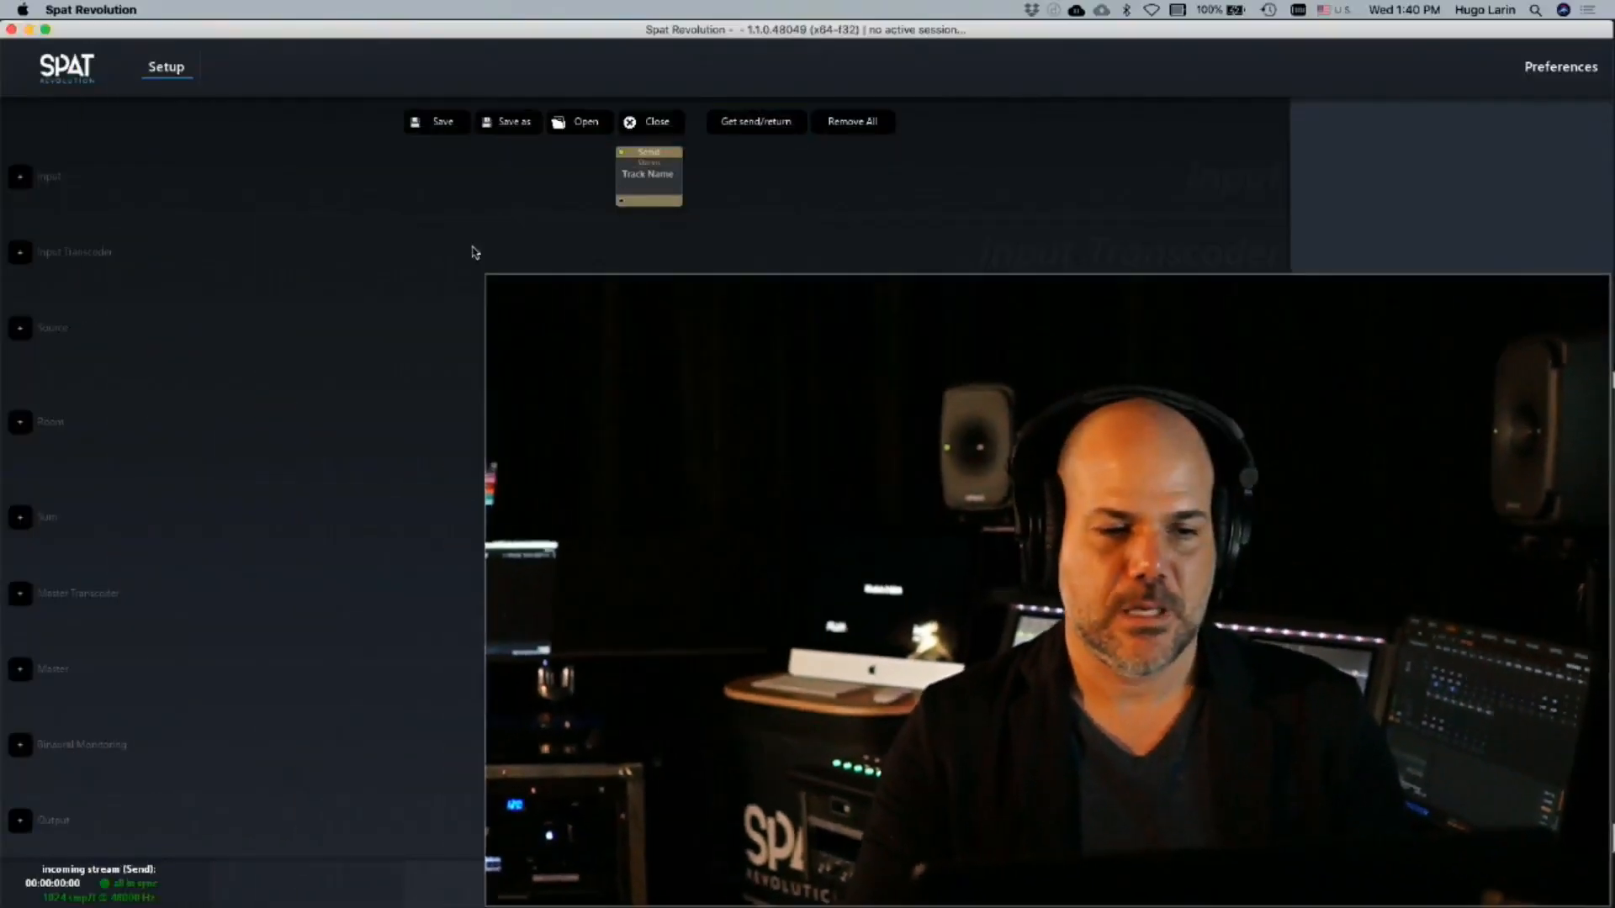
# Add two rooms to the empty session and set Room 1's speaker arrangement to Dolby Atmos 7.1.2
pyautogui.click(20, 423)
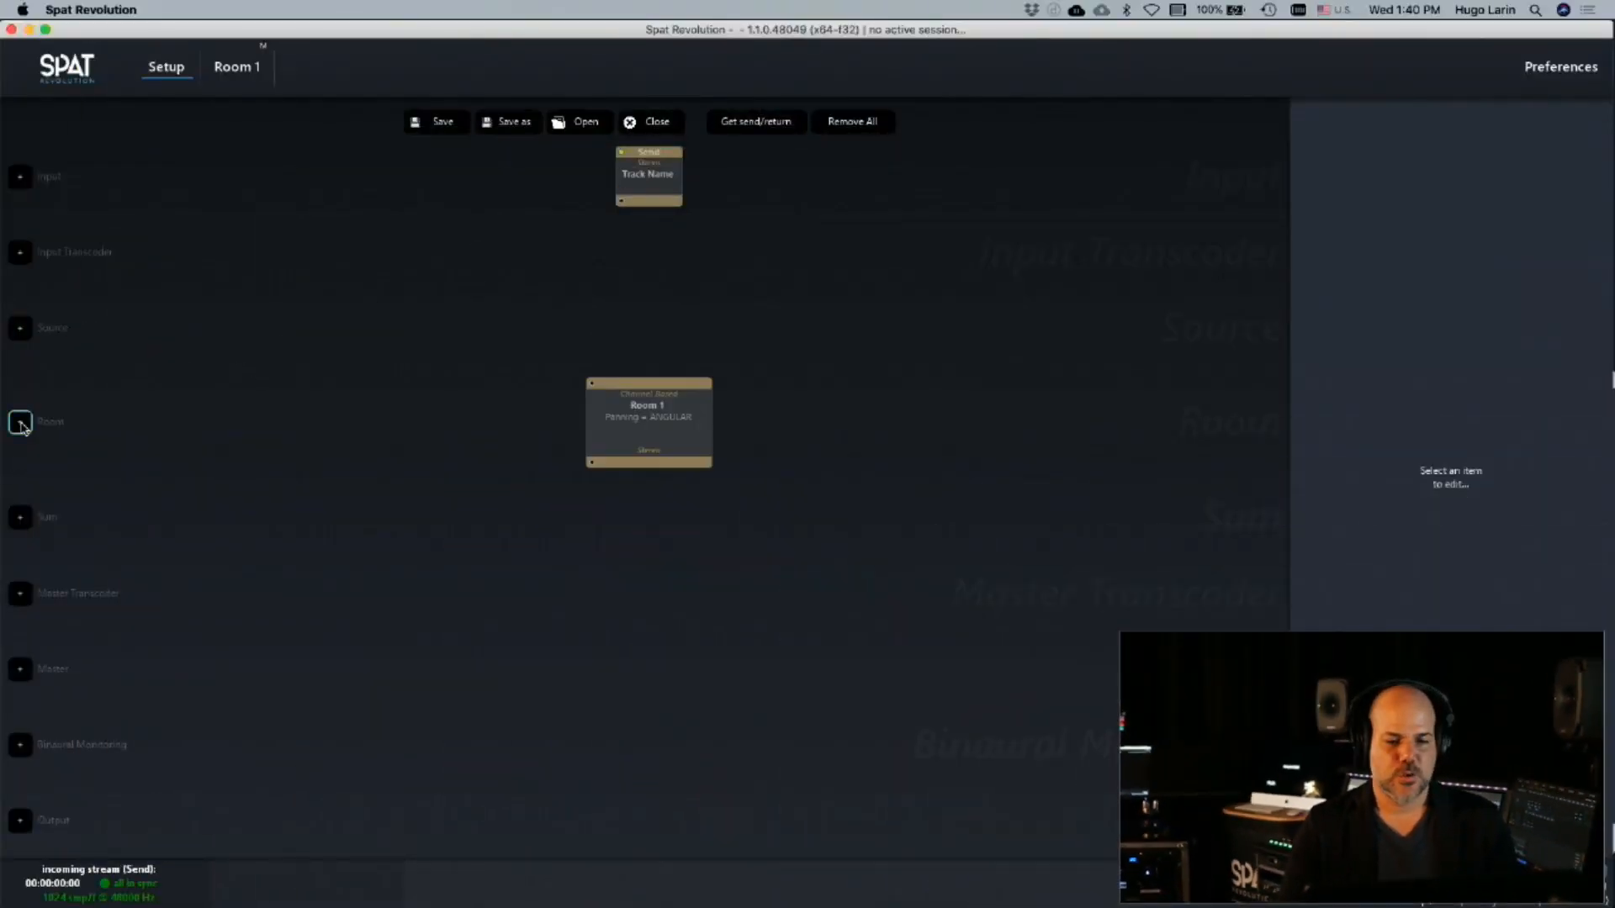
pyautogui.click(20, 423)
pyautogui.click(583, 425)
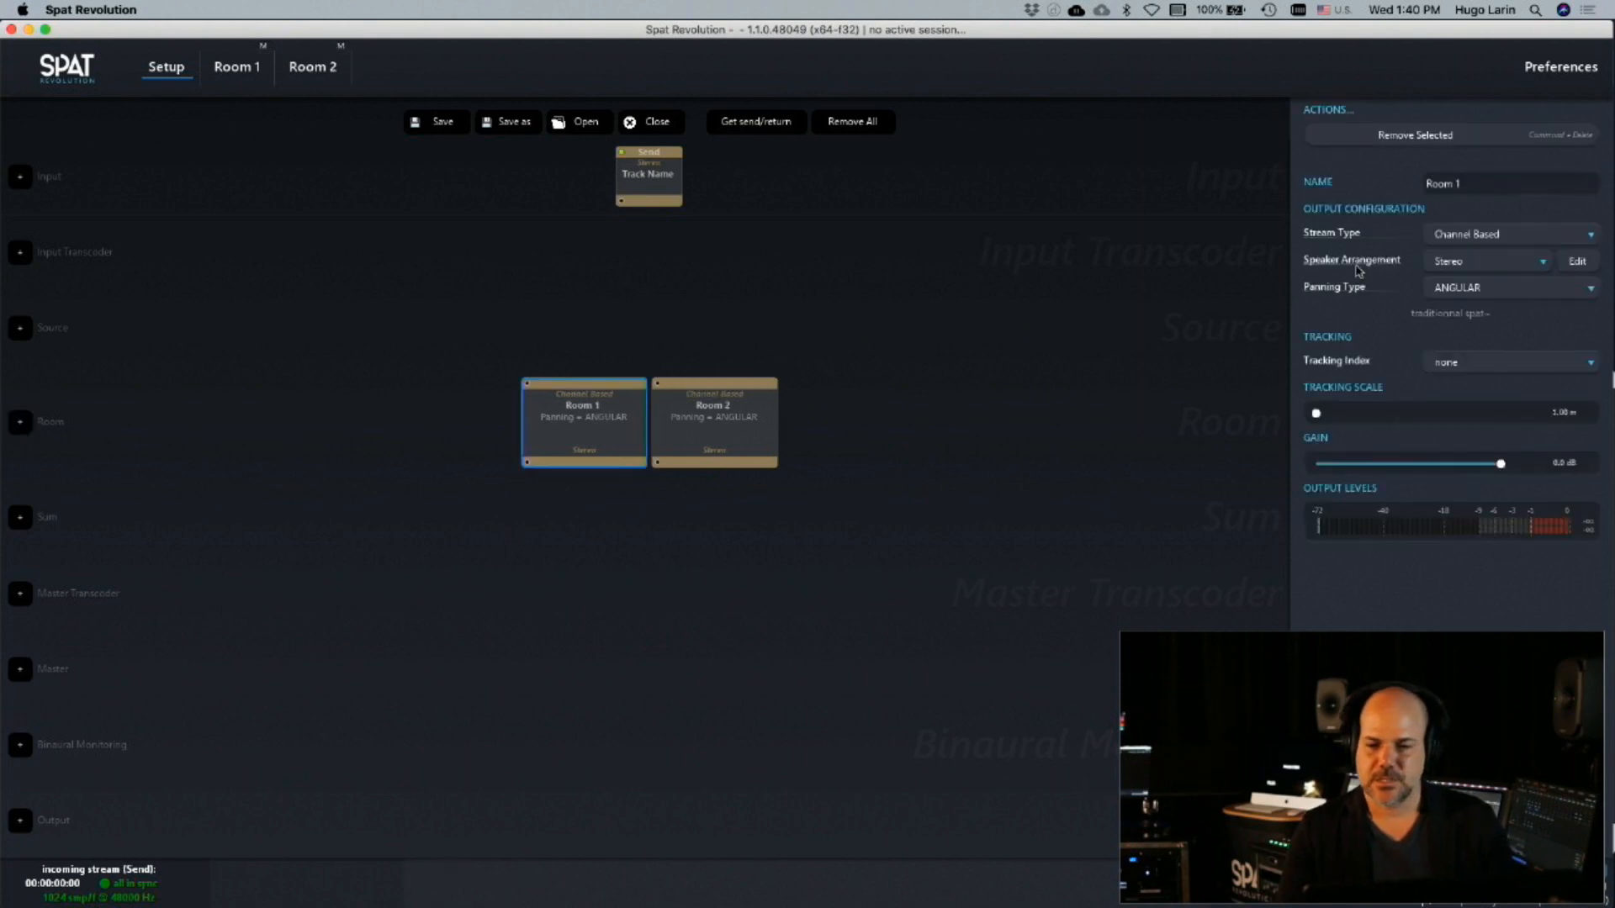
pyautogui.click(1469, 264)
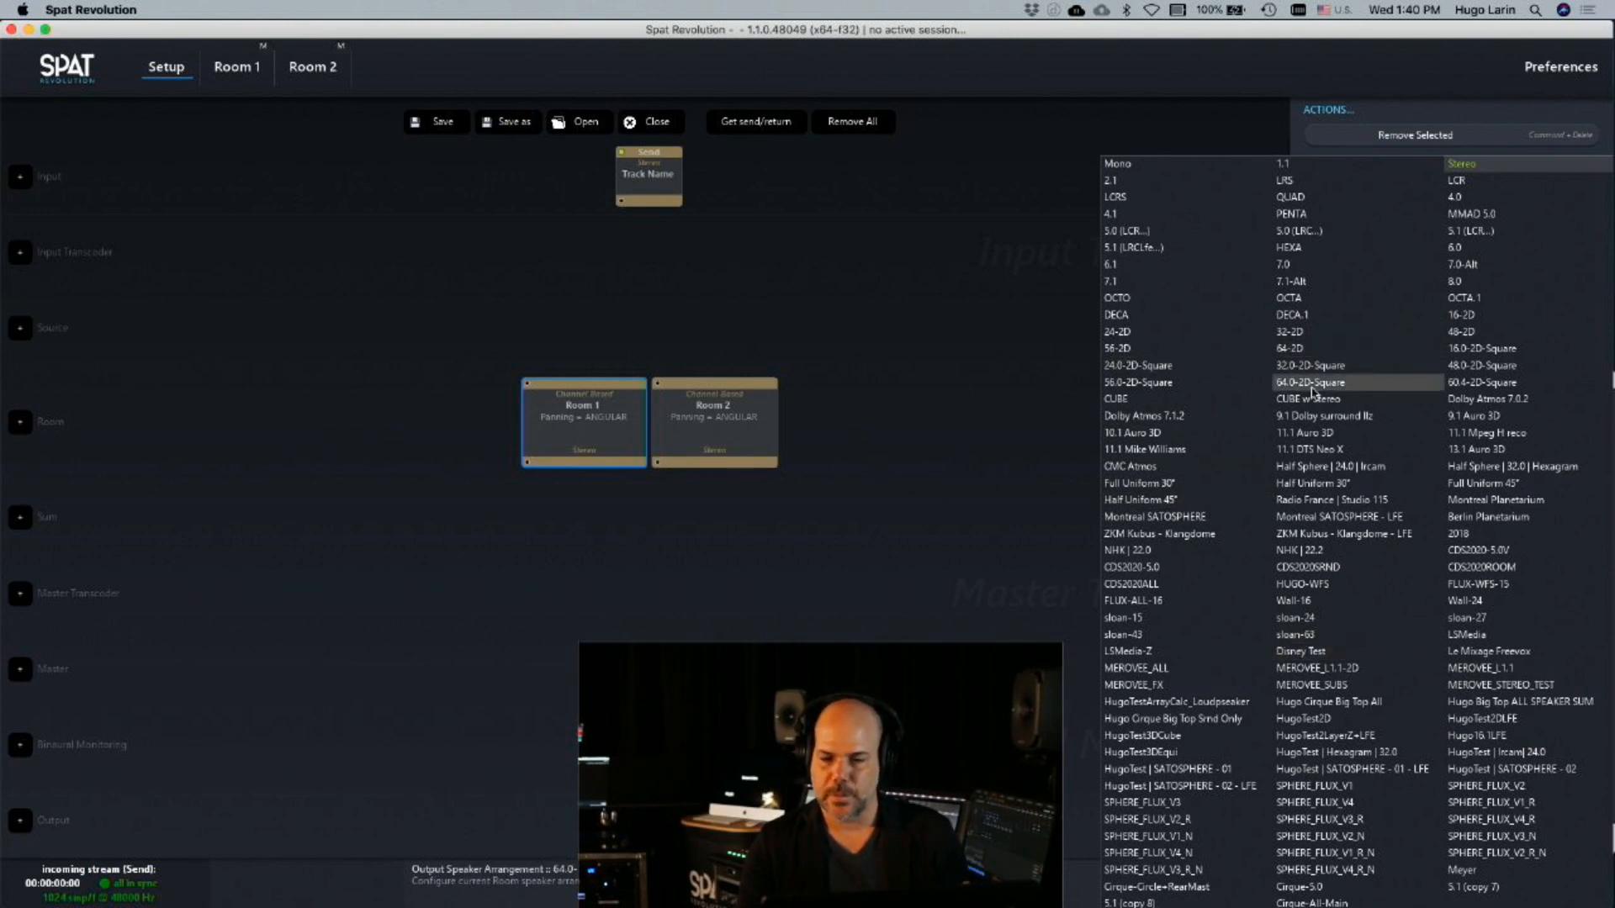
pyautogui.click(1182, 417)
# Set Room 2's speaker arrangement to Dolby Atmos 7.1.2
pyautogui.click(766, 391)
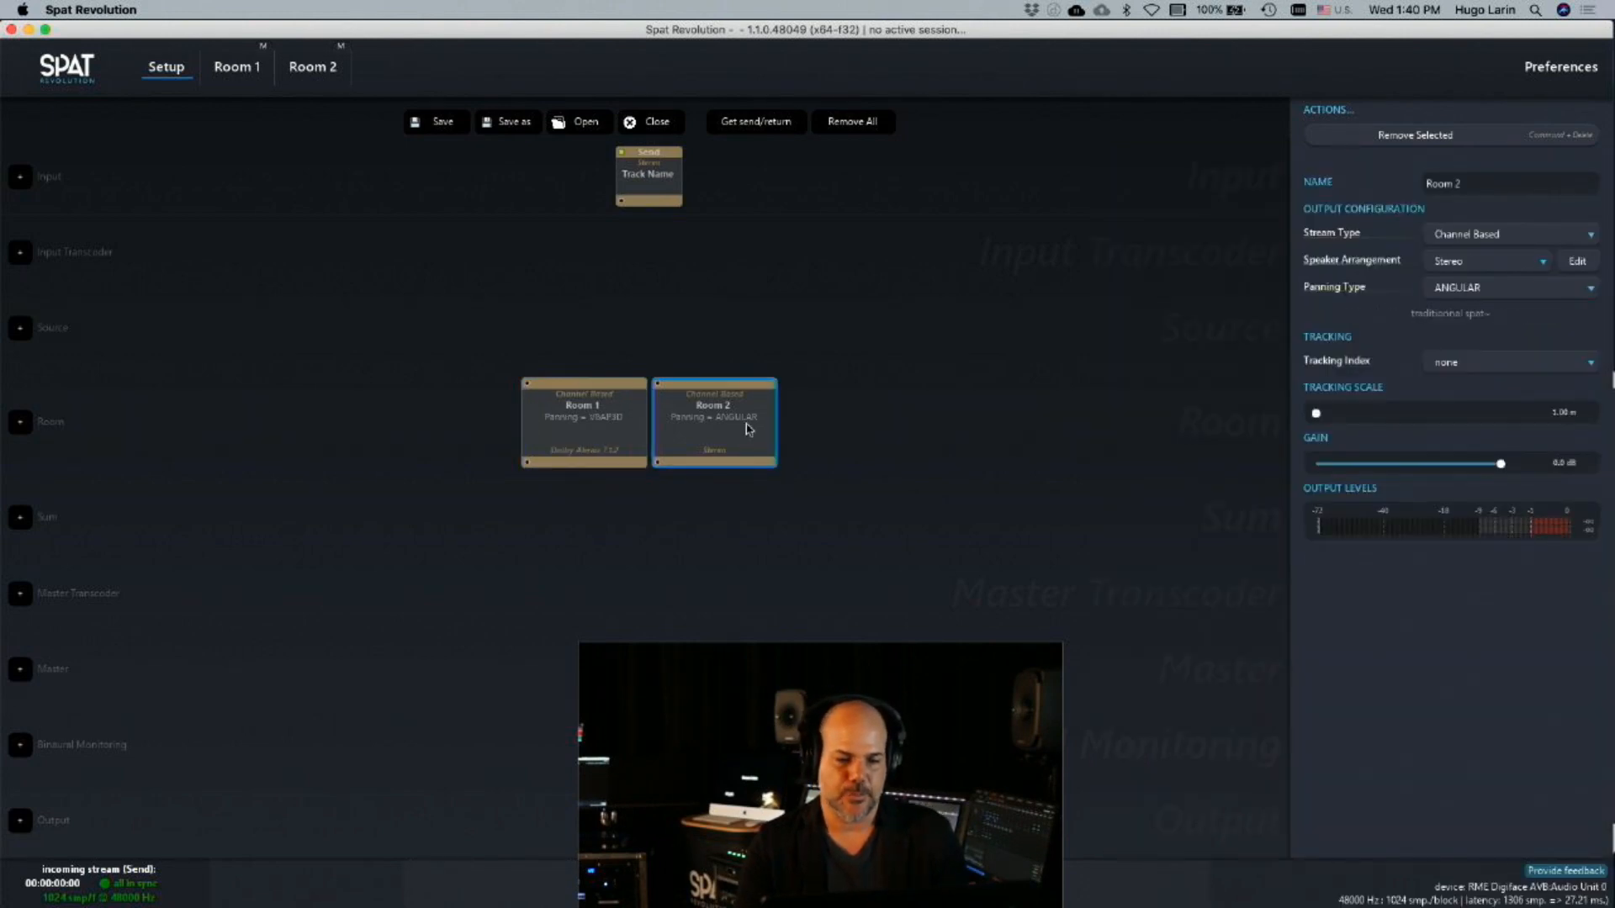
pyautogui.click(1485, 261)
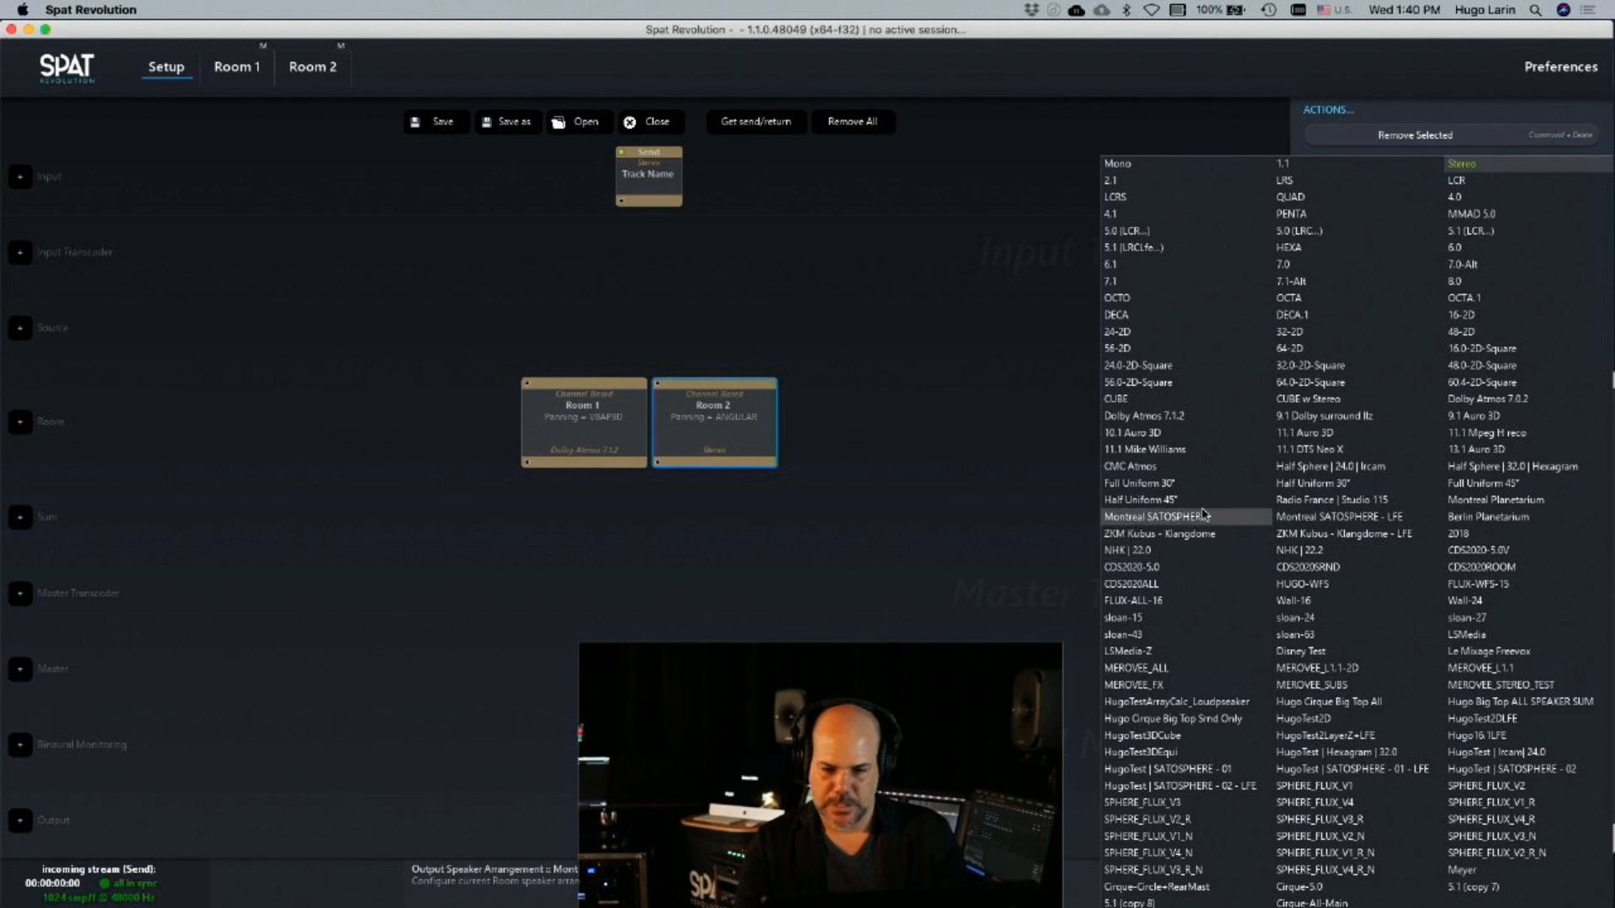
pyautogui.click(1219, 415)
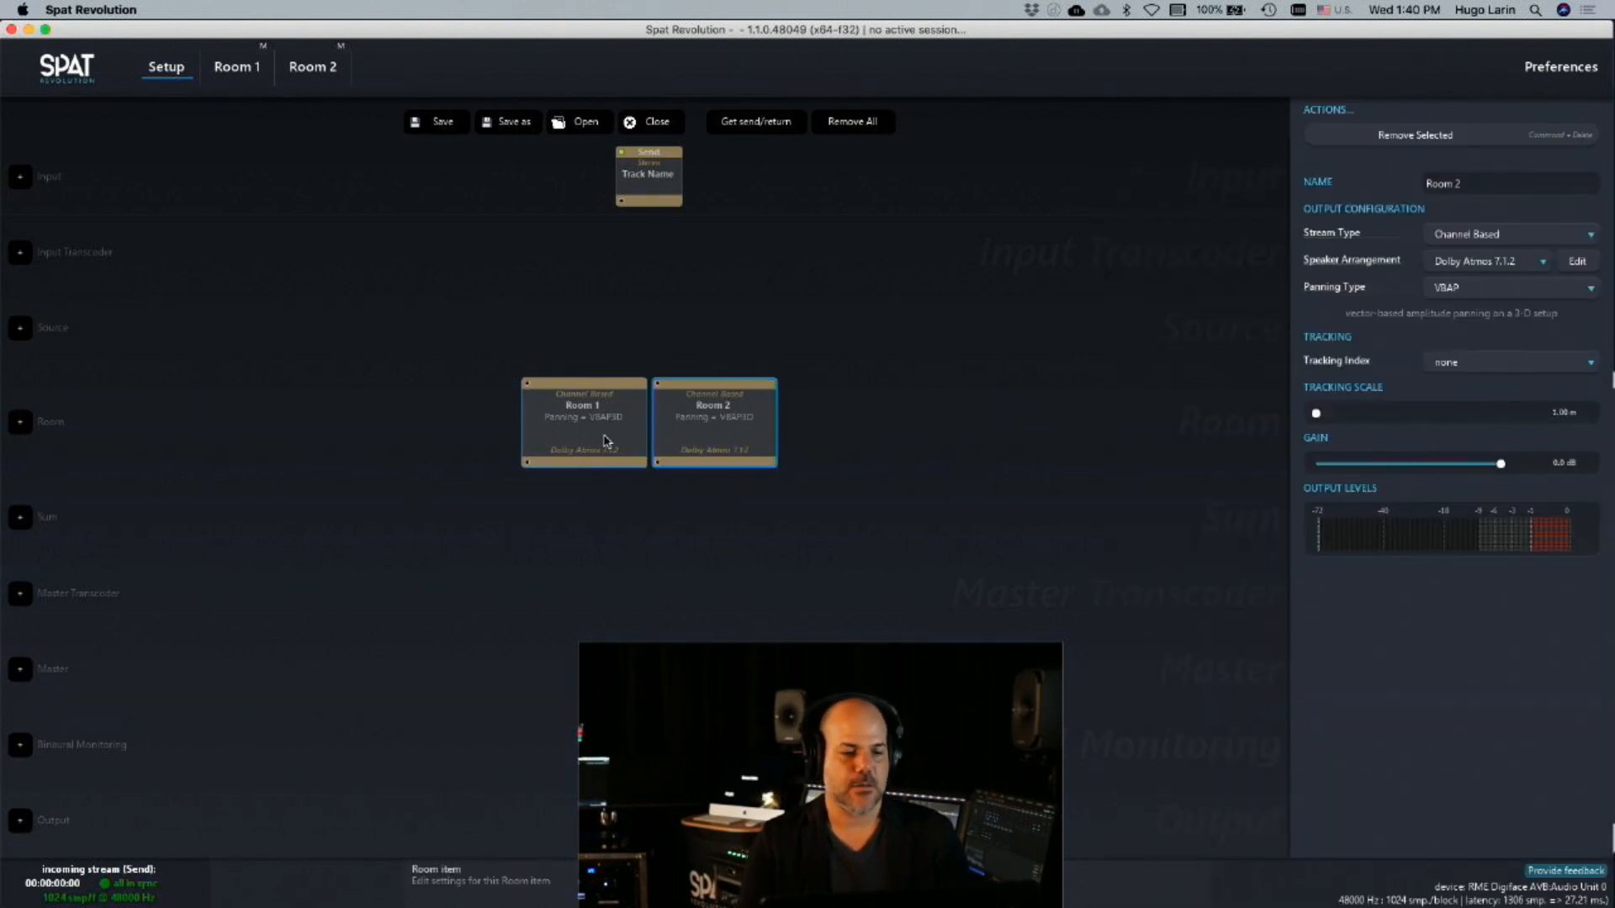
# Route Room 1 and Room 2 into one shared master output, and clear the selection
pyautogui.moveTo(263, 439); pyautogui.dragTo(1145, 755)
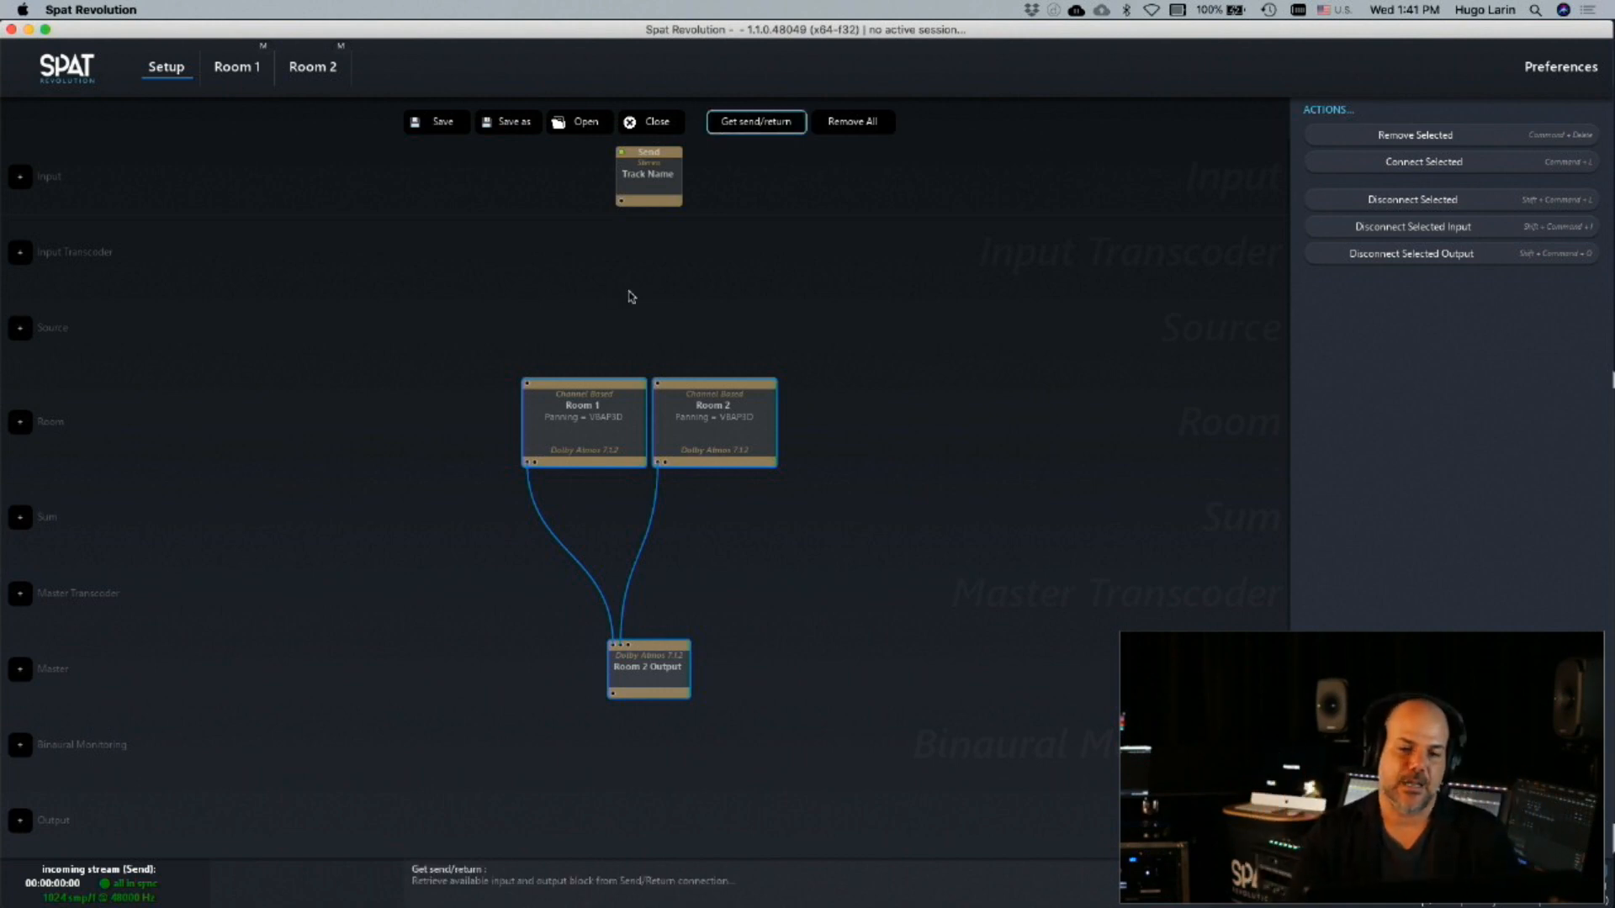
pyautogui.click(410, 870)
pyautogui.click(868, 459)
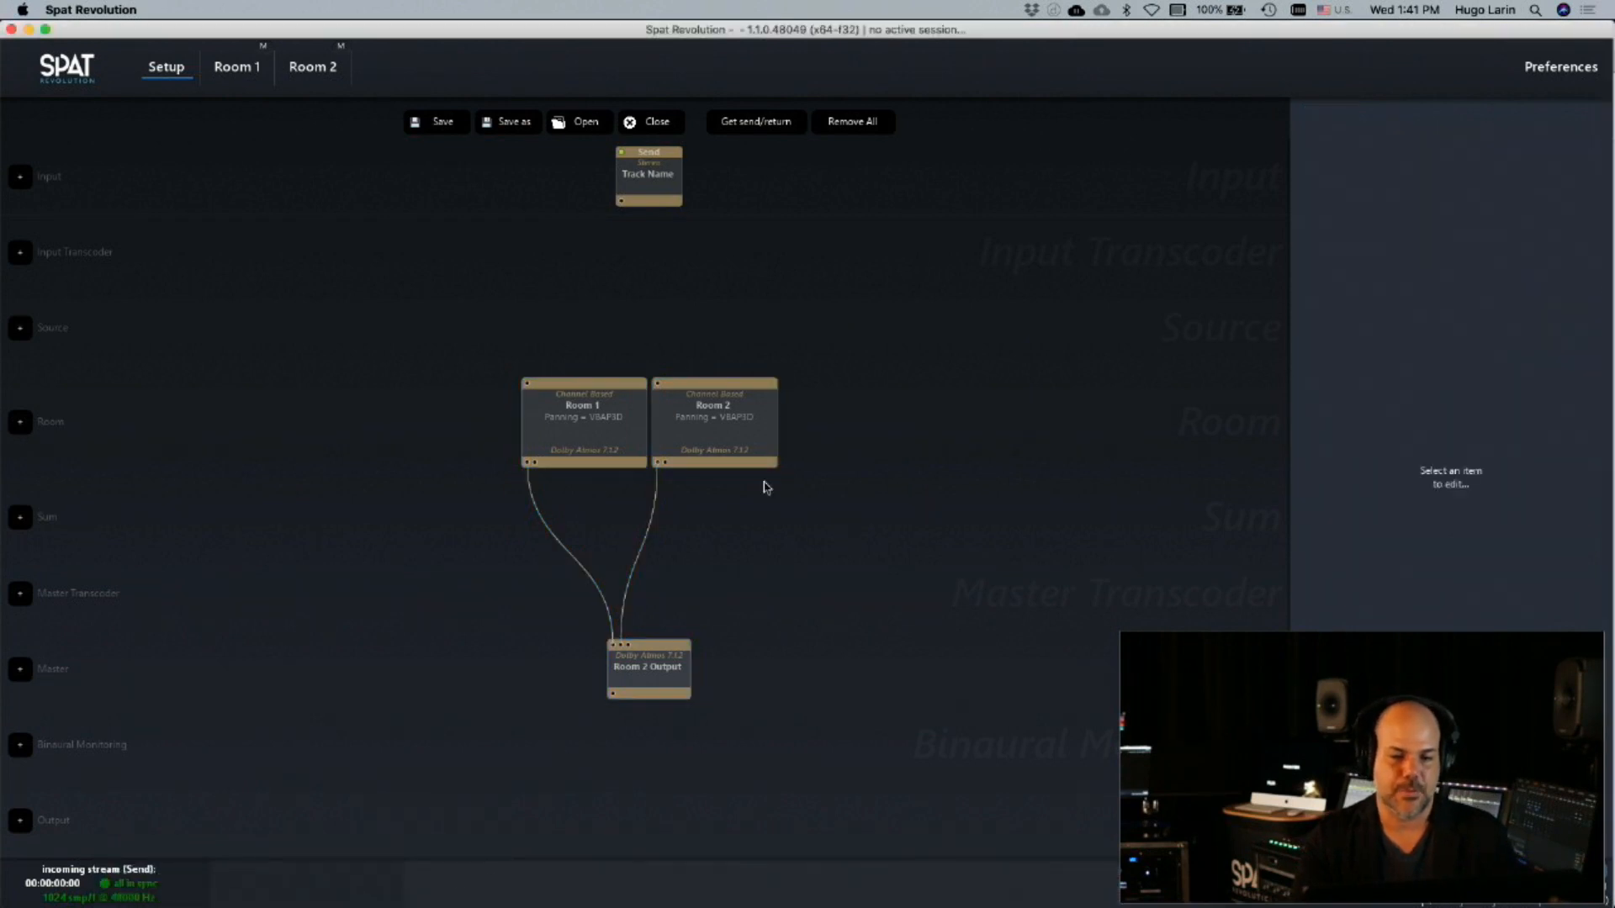
pyautogui.click(679, 437)
pyautogui.click(571, 426)
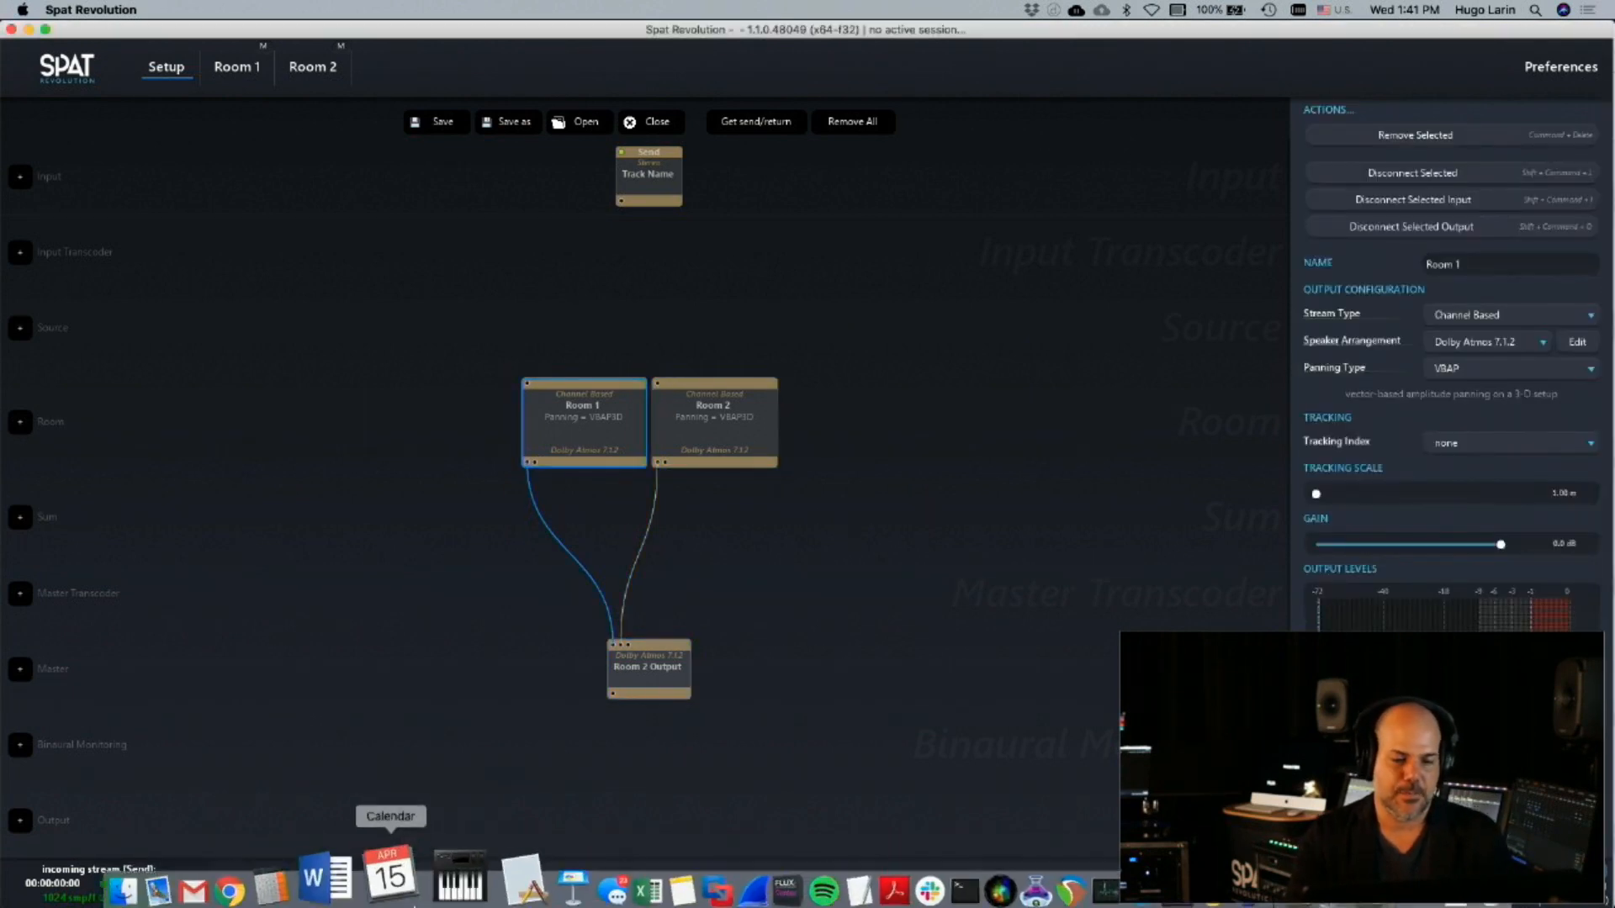
pyautogui.click(725, 625)
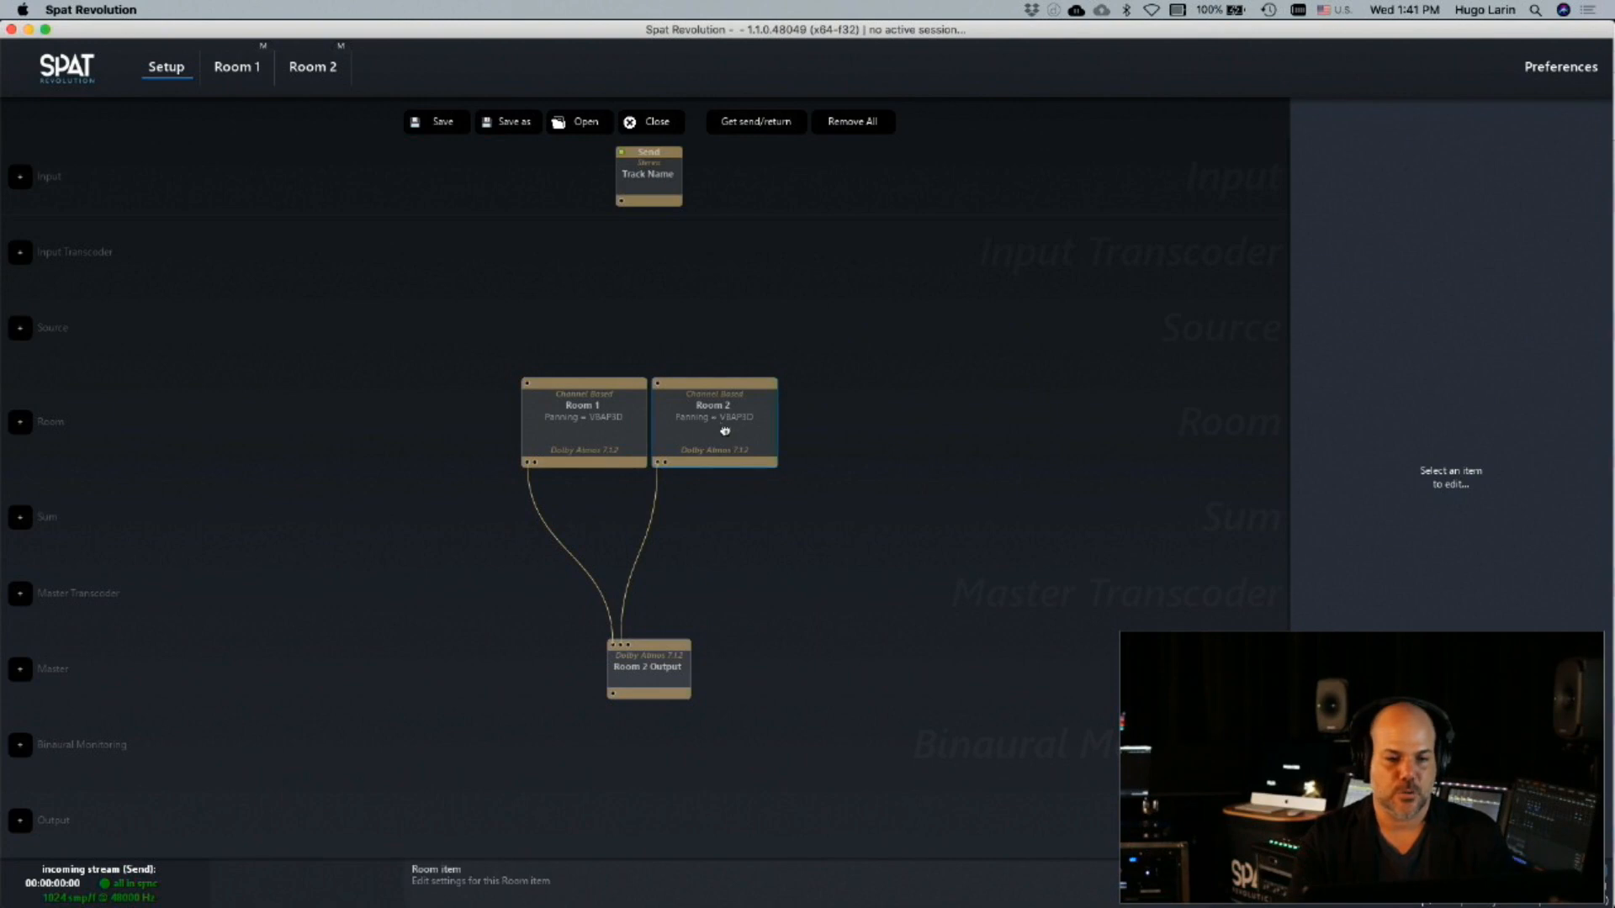
pyautogui.click(604, 421)
pyautogui.click(703, 422)
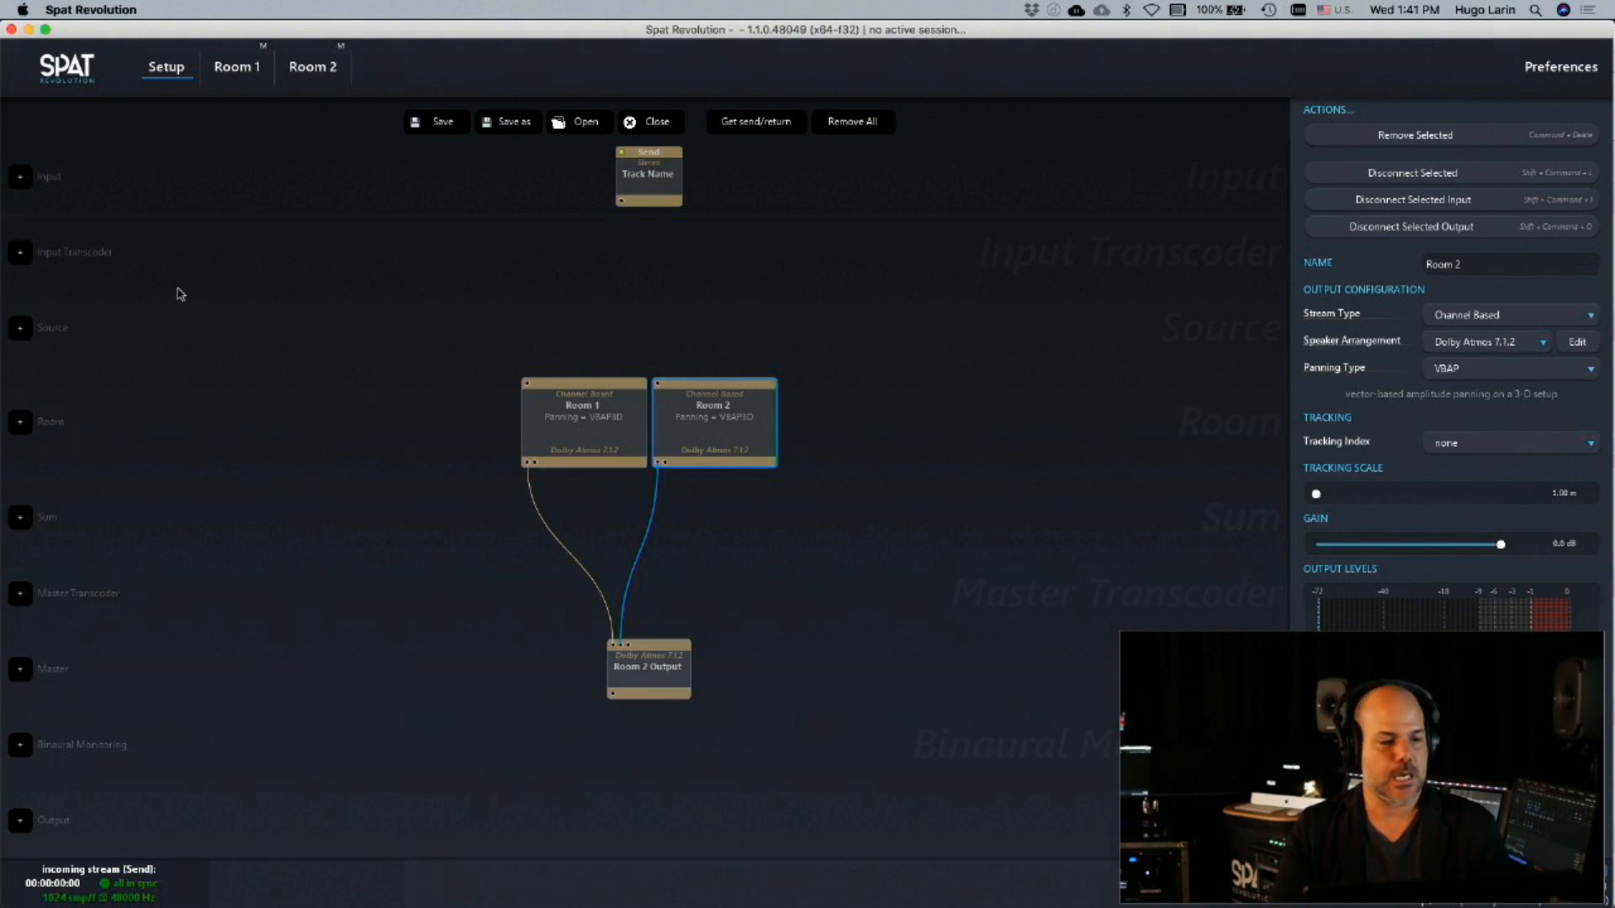
# Add two mono sources to the setup and connect Source 2 to Room 2
pyautogui.click(26, 331)
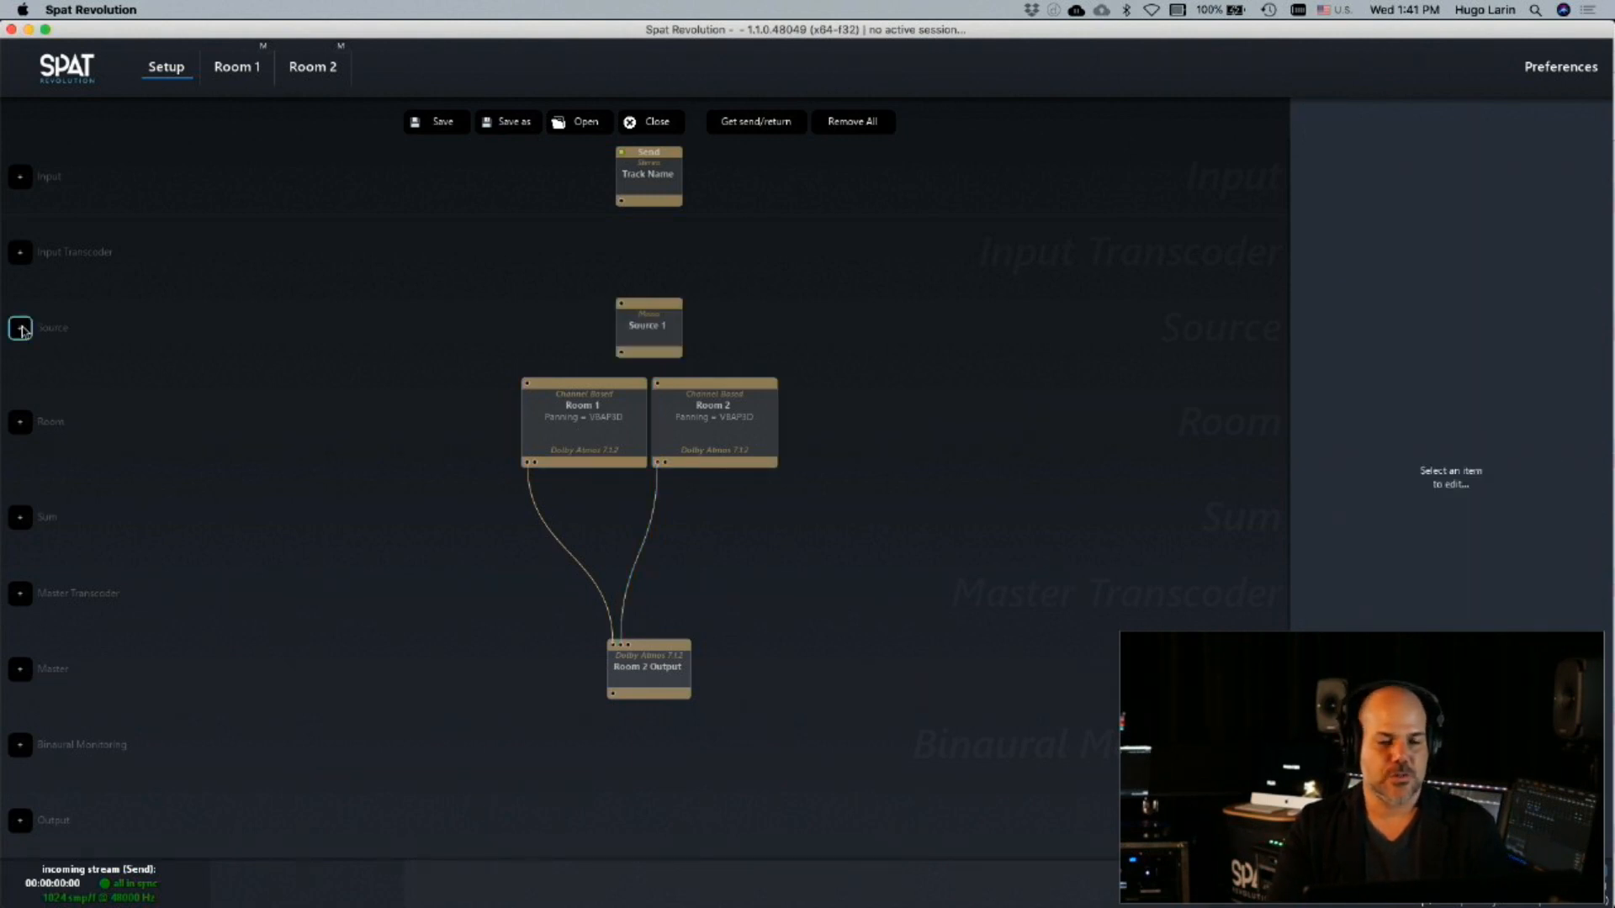
pyautogui.click(22, 331)
pyautogui.click(608, 329)
pyautogui.keyDown('super'); pyautogui.click(579, 450); pyautogui.keyUp('super')
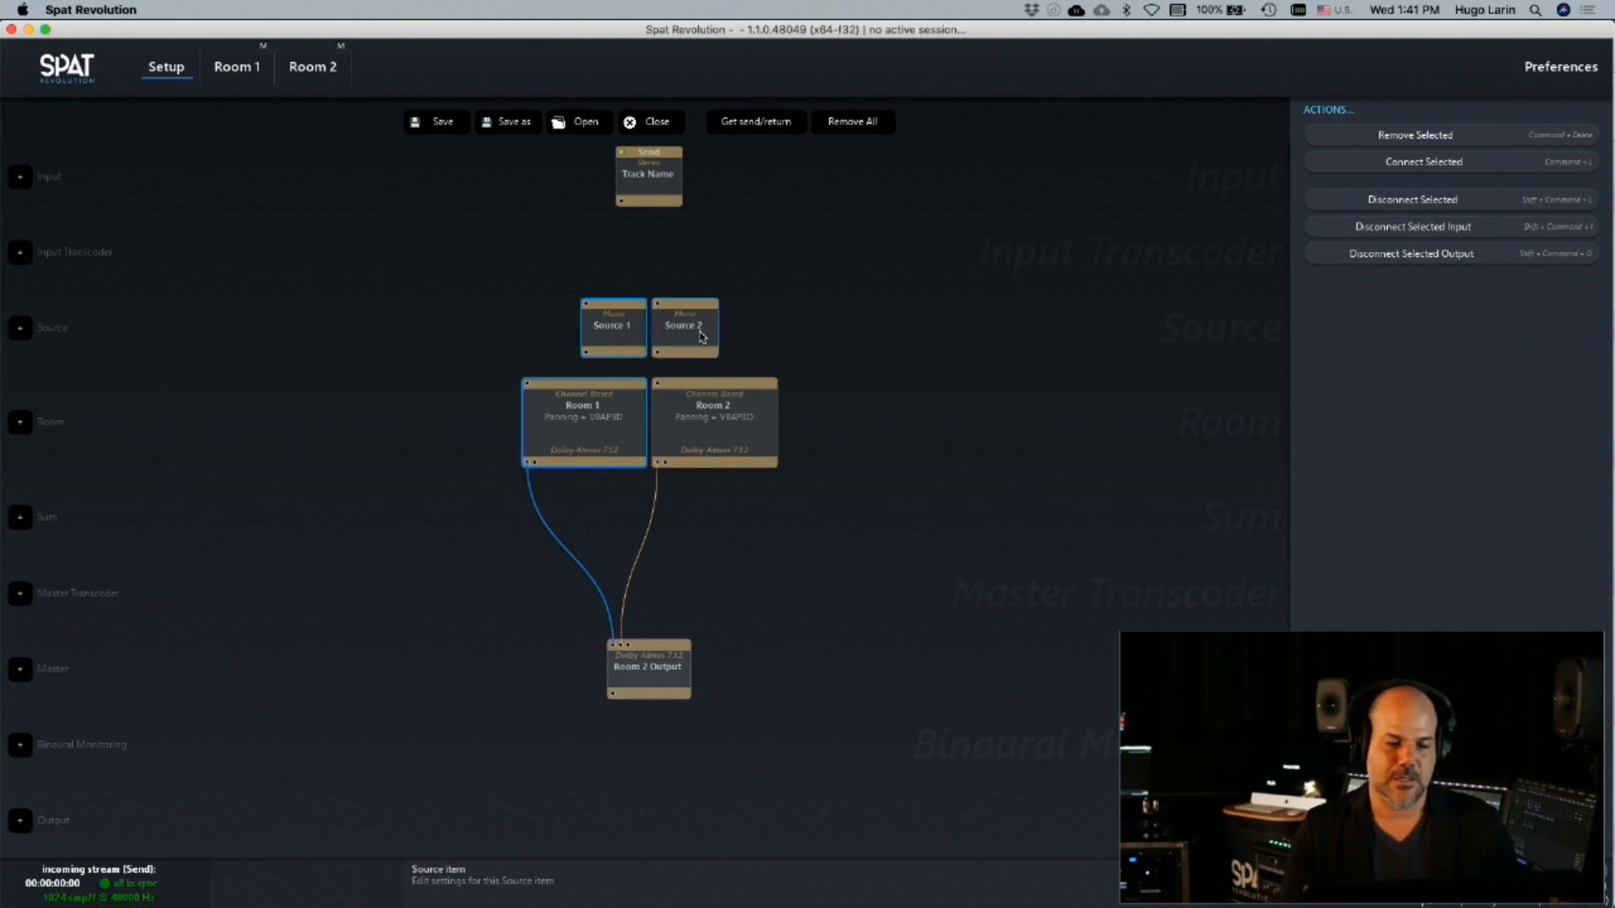
pyautogui.click(777, 341)
pyautogui.click(735, 396)
pyautogui.click(685, 339)
pyautogui.keyDown('super'); pyautogui.click(715, 429); pyautogui.keyUp('super')
pyautogui.press('super+l')
# Connect Source 1 to Room 1
pyautogui.click(612, 325)
pyautogui.keyDown('super'); pyautogui.click(593, 414); pyautogui.keyUp('super')
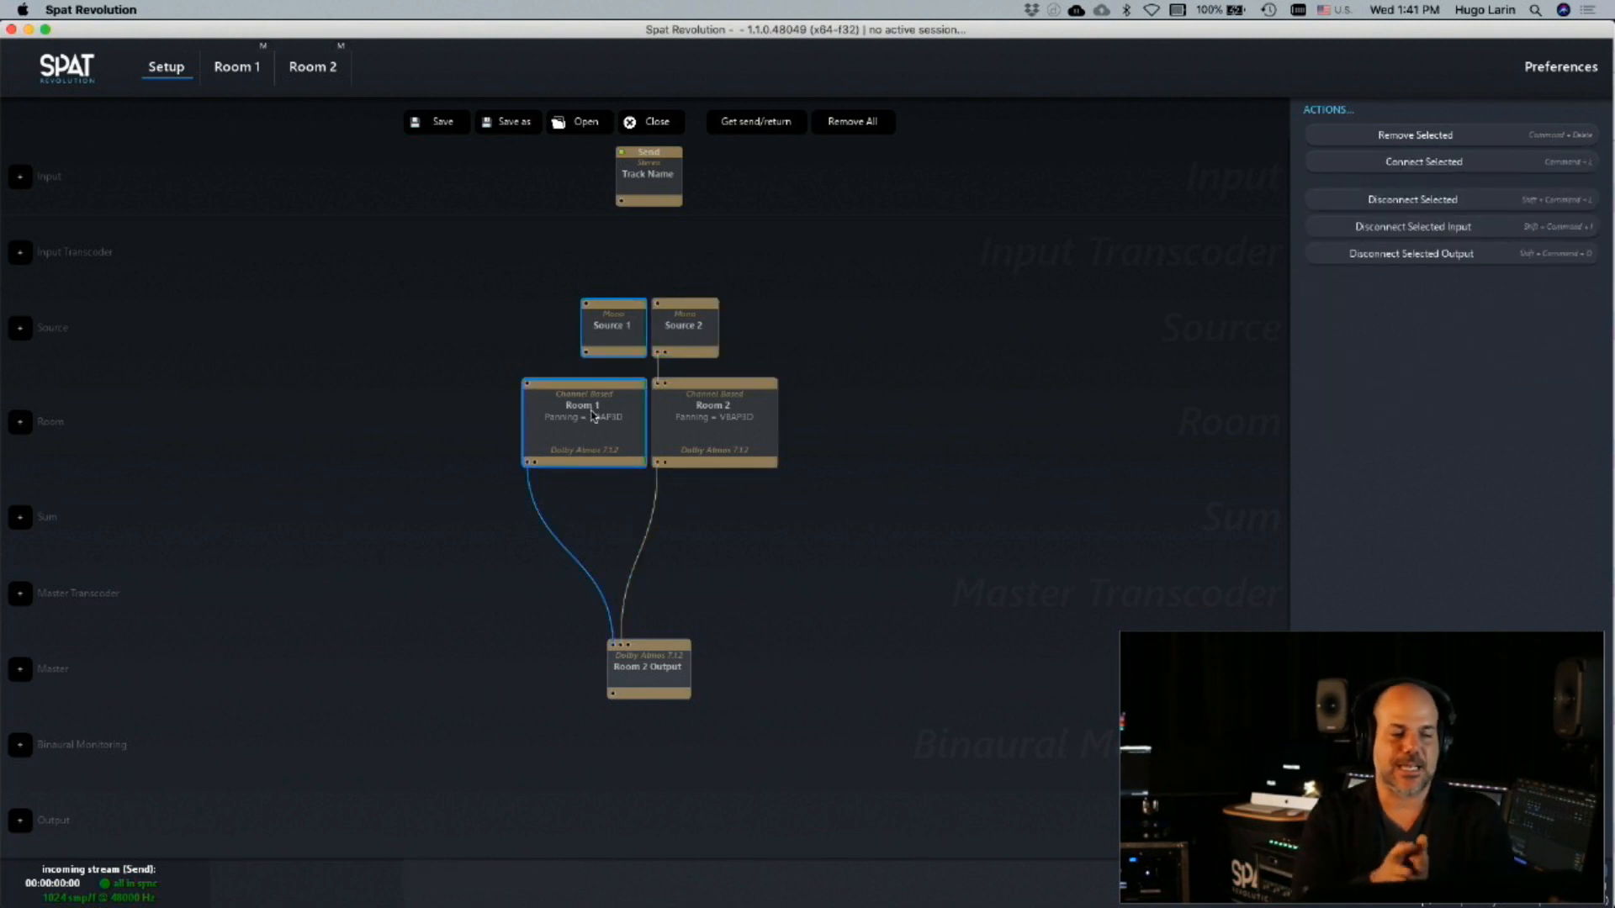
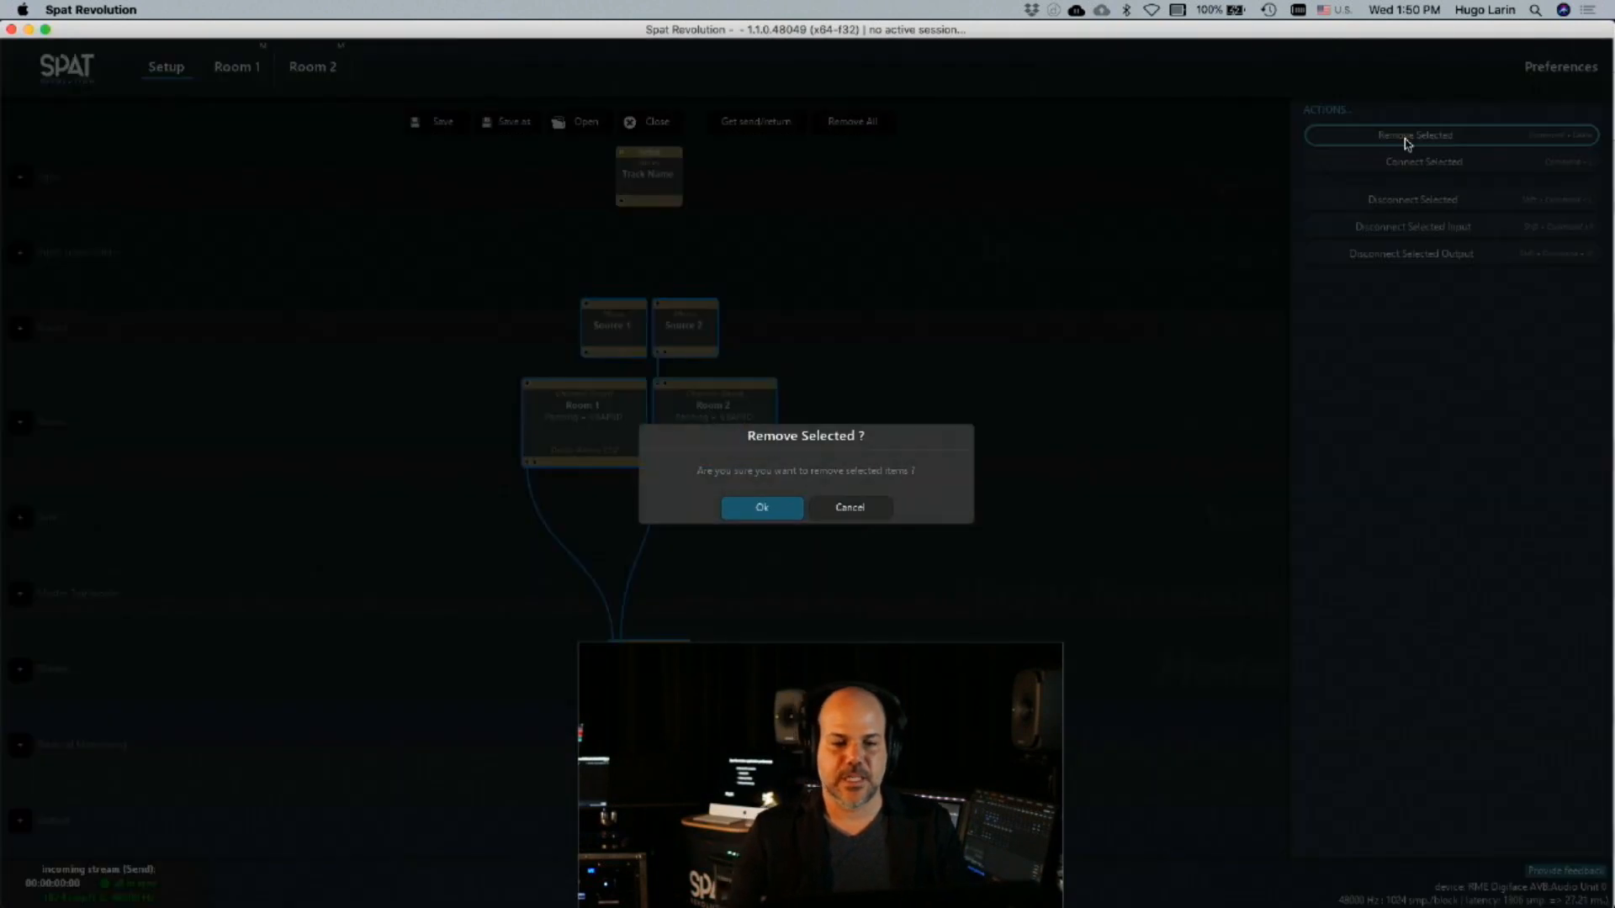
# Remove all selected sources, rooms and the master from the setup, and look briefly at the QLab cue cart
pyautogui.click(762, 506)
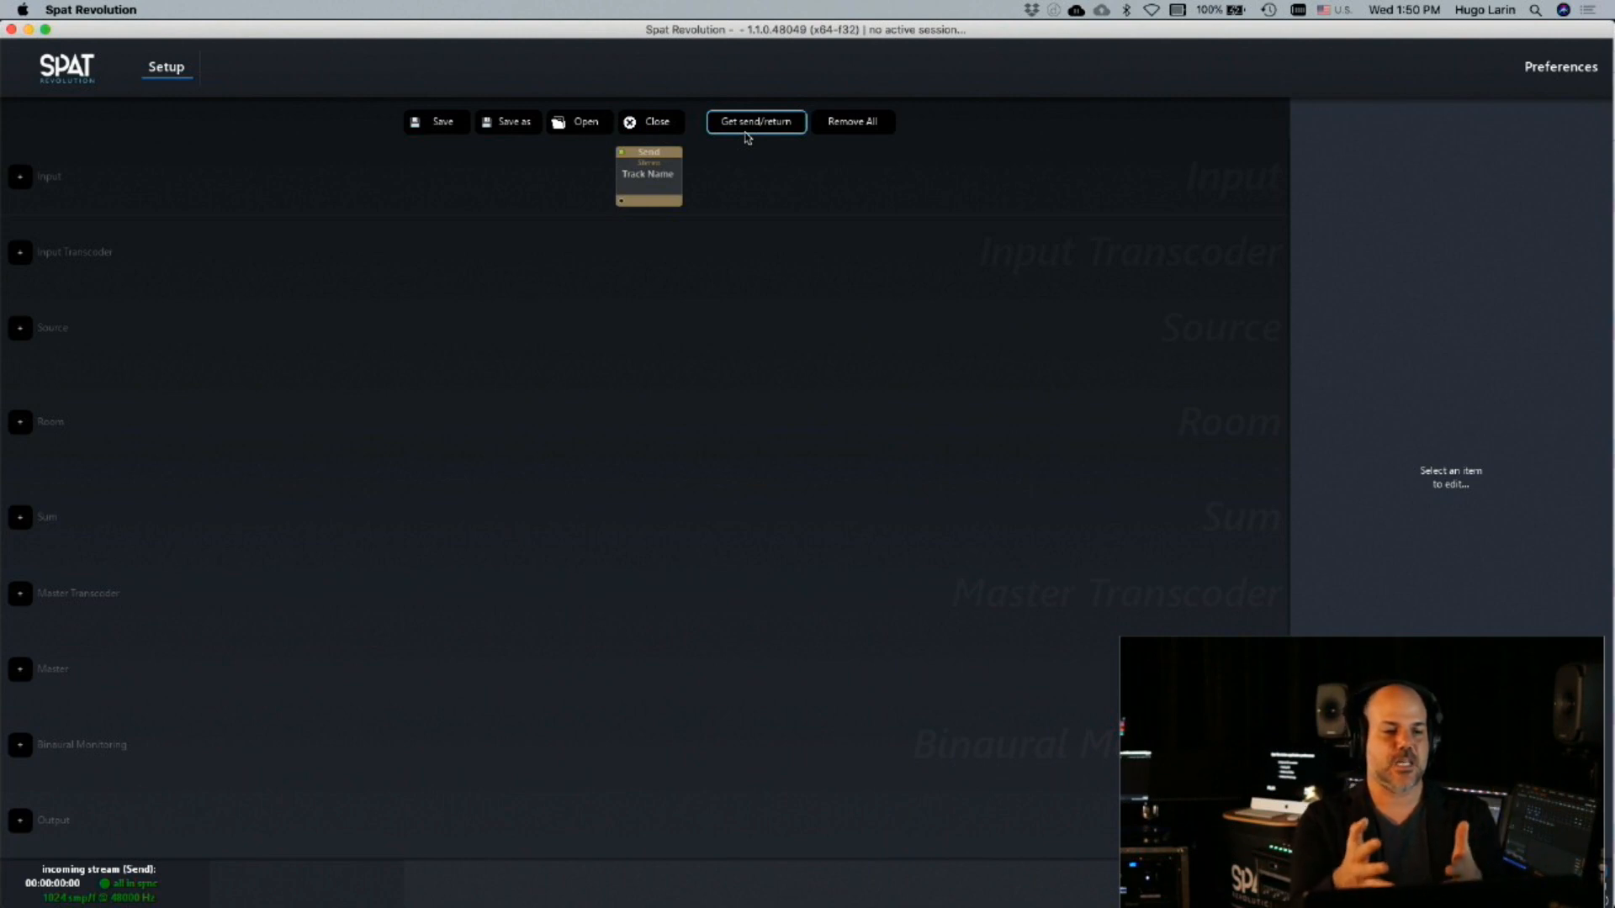
pyautogui.moveTo(883, 891)
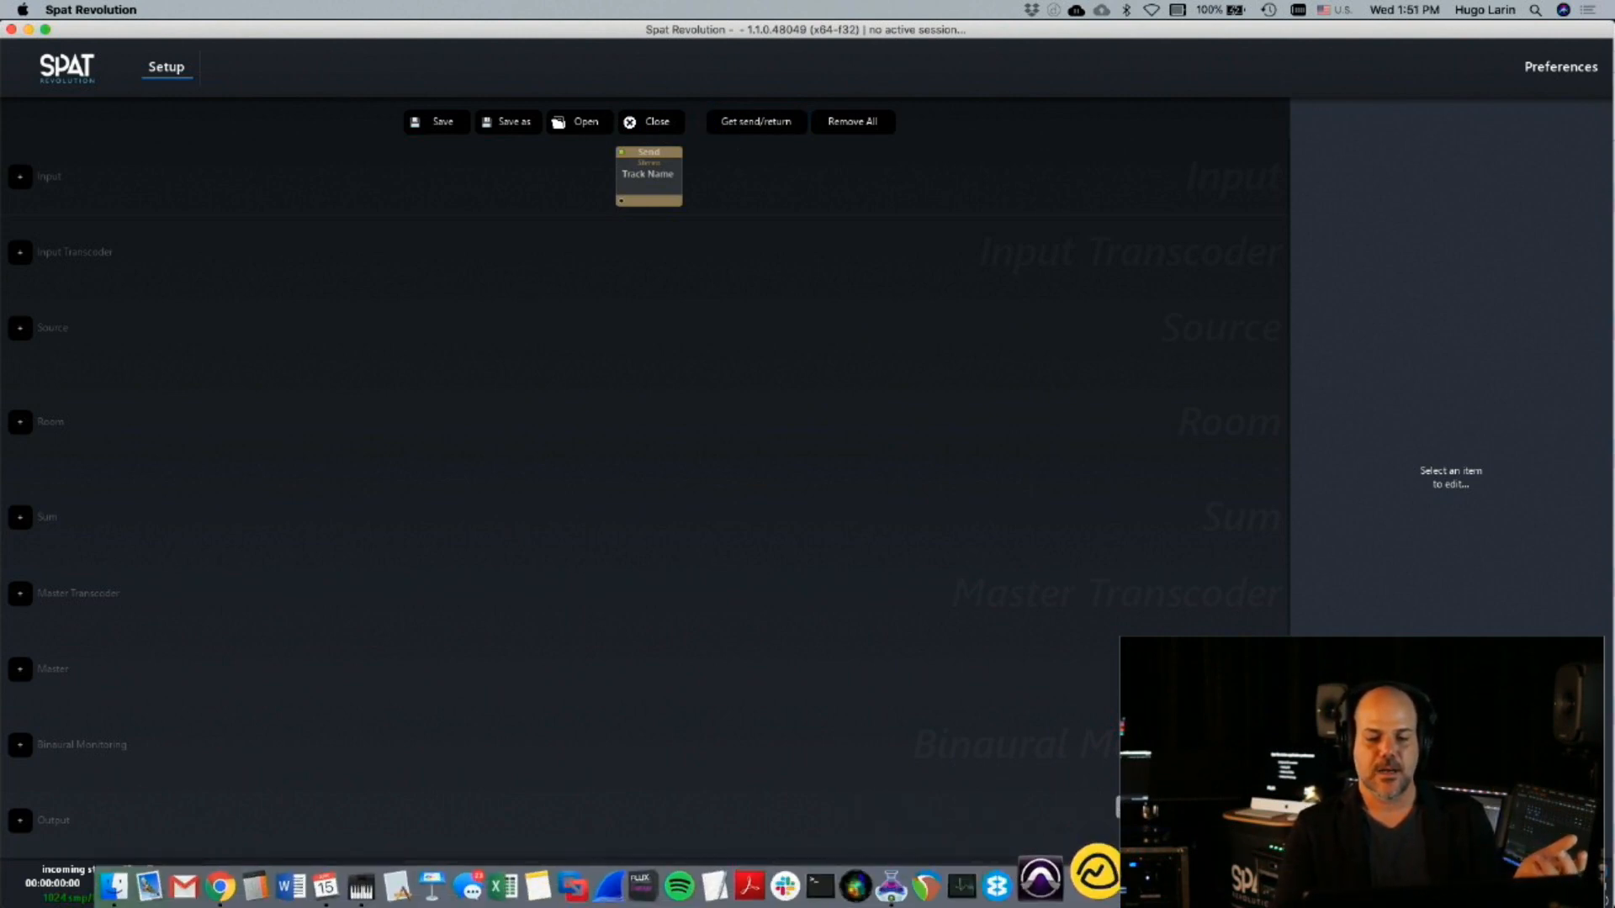
pyautogui.click(975, 877)
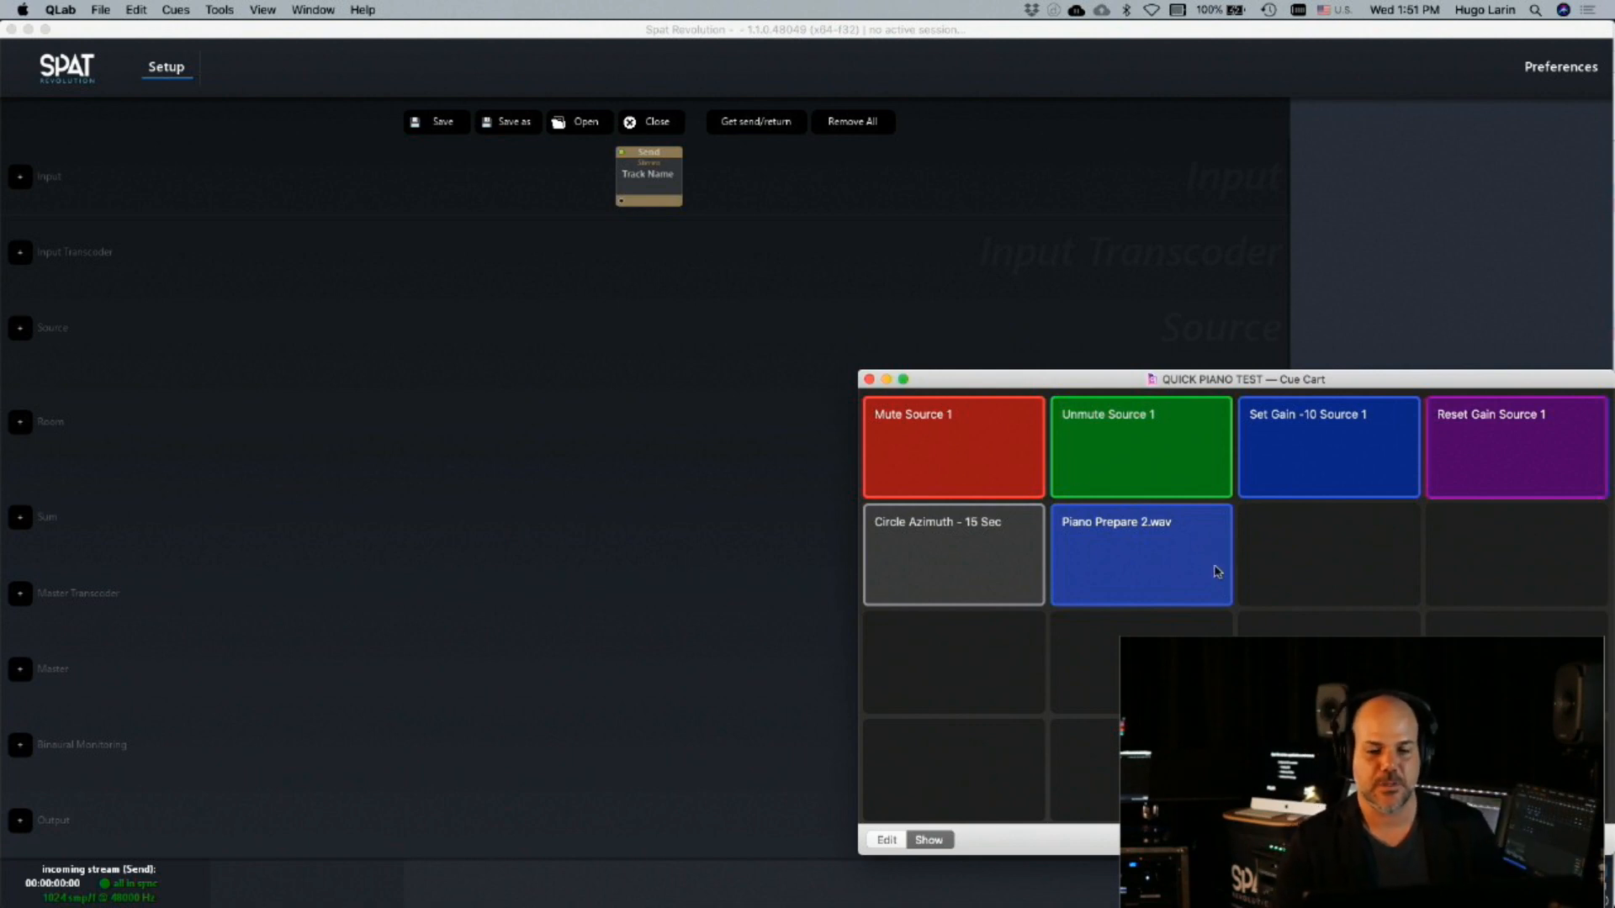
pyautogui.click(1029, 279)
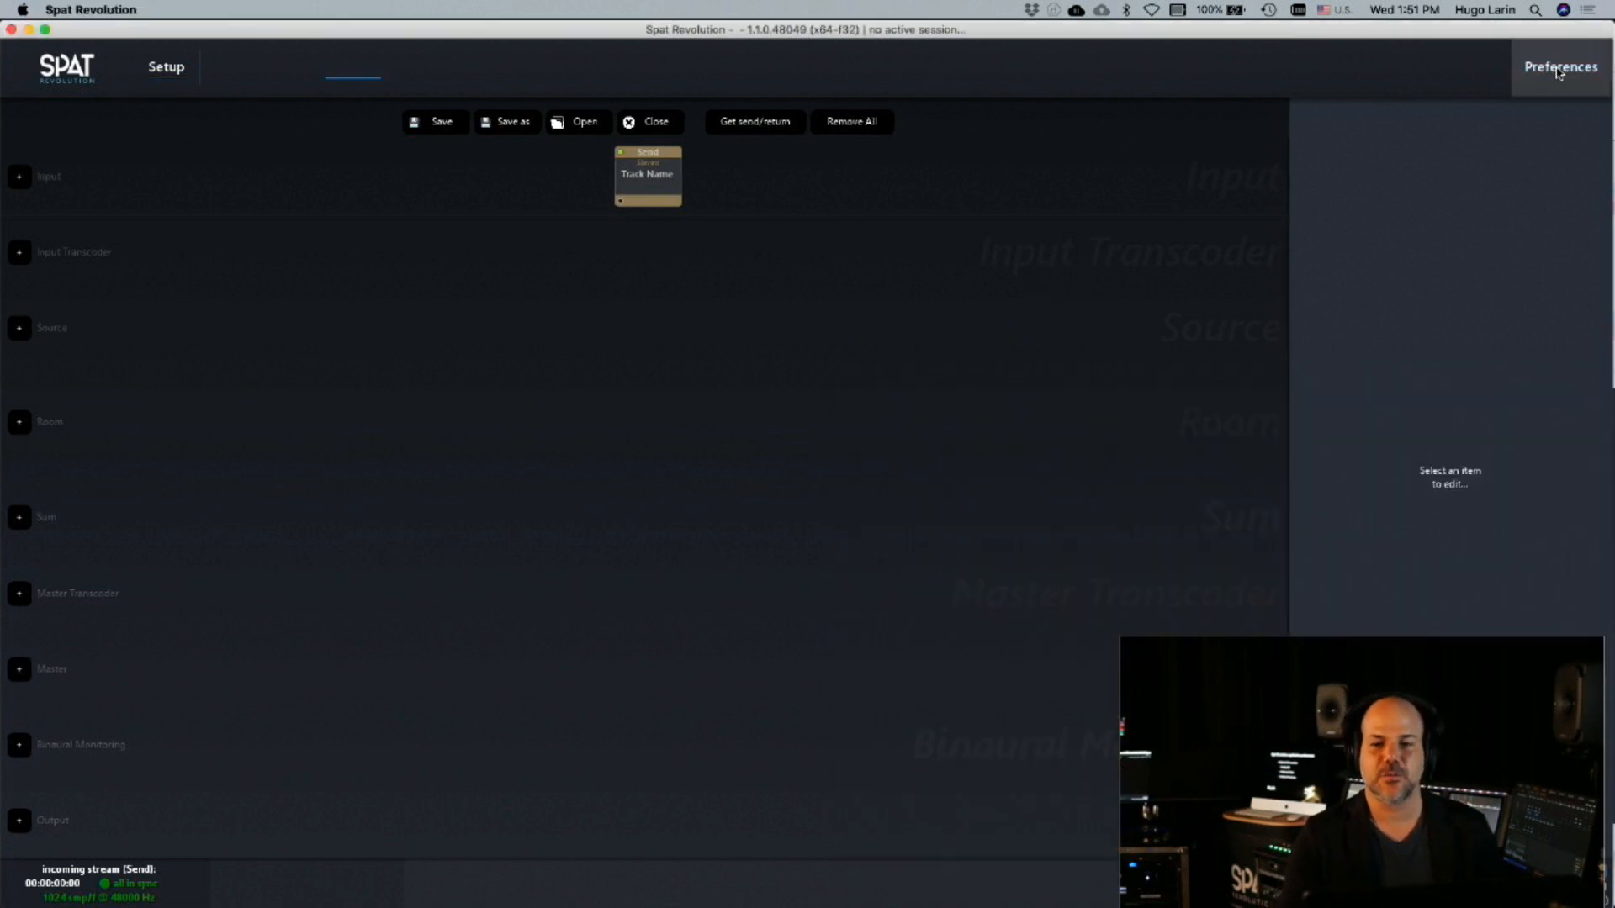
# In the preferences, try a hardware block size of 512 and return it to 1024
pyautogui.click(1558, 71)
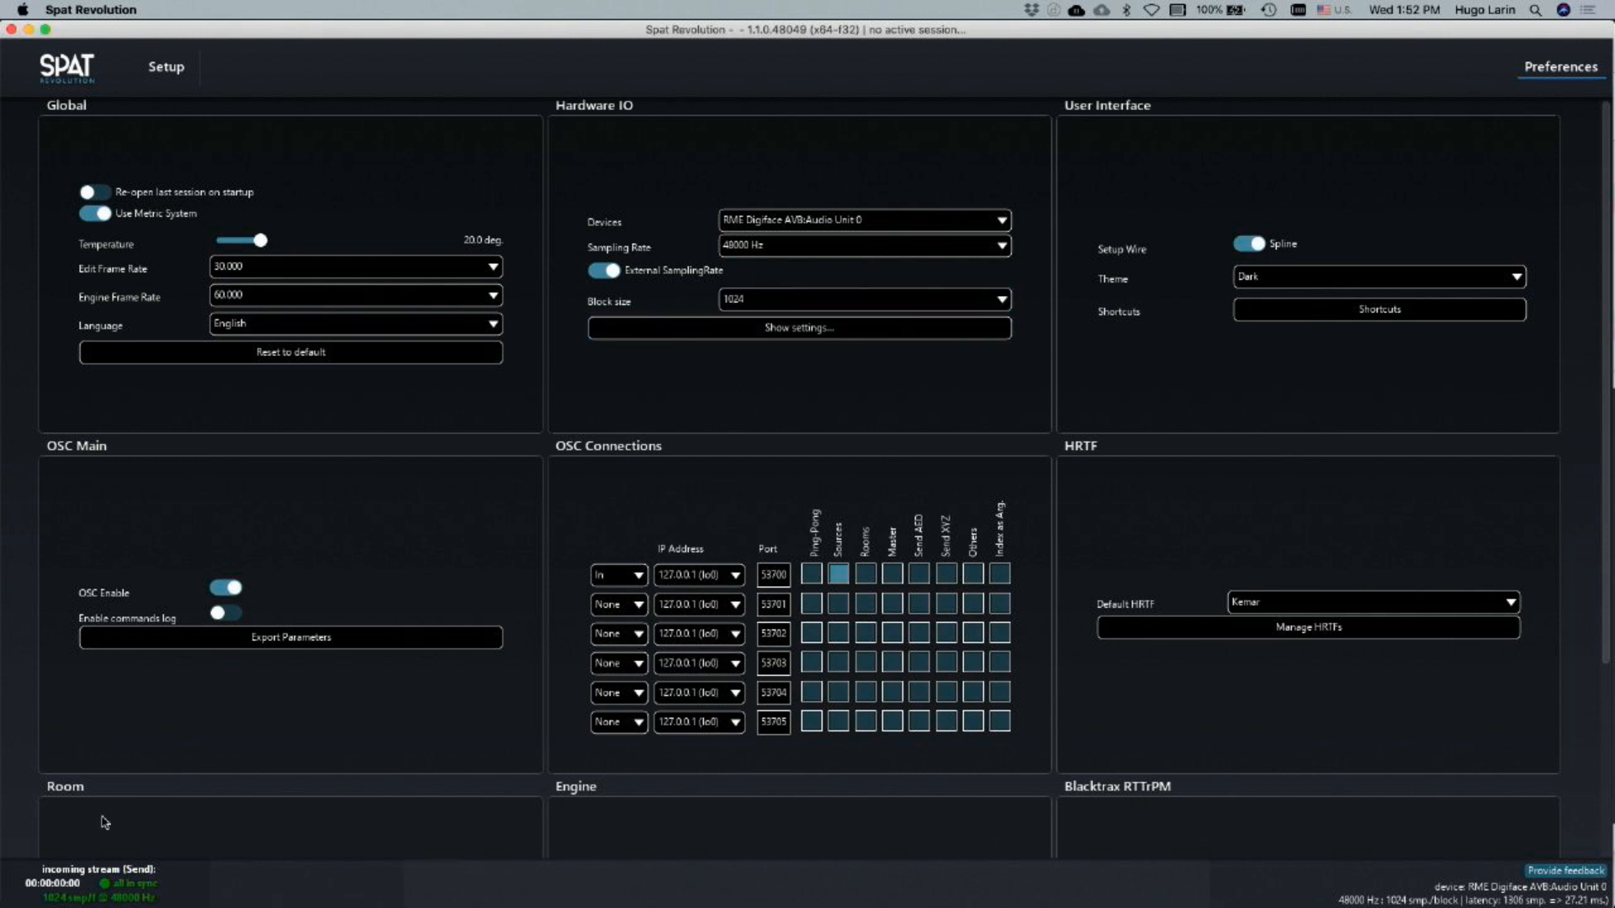
pyautogui.click(790, 300)
pyautogui.click(769, 445)
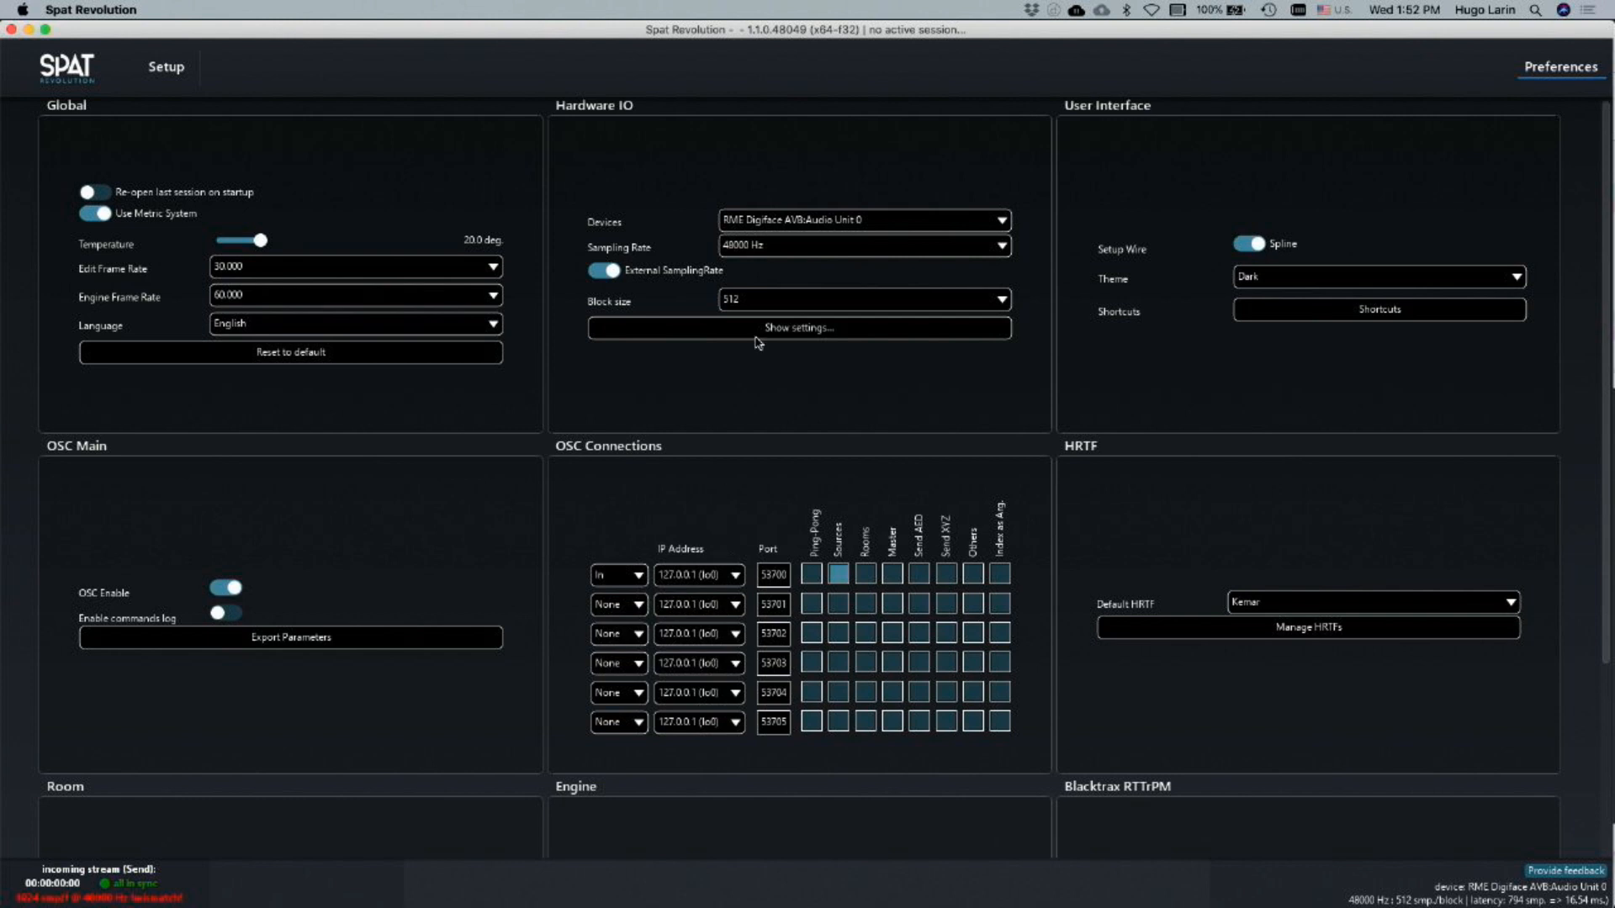
pyautogui.click(761, 301)
pyautogui.click(758, 449)
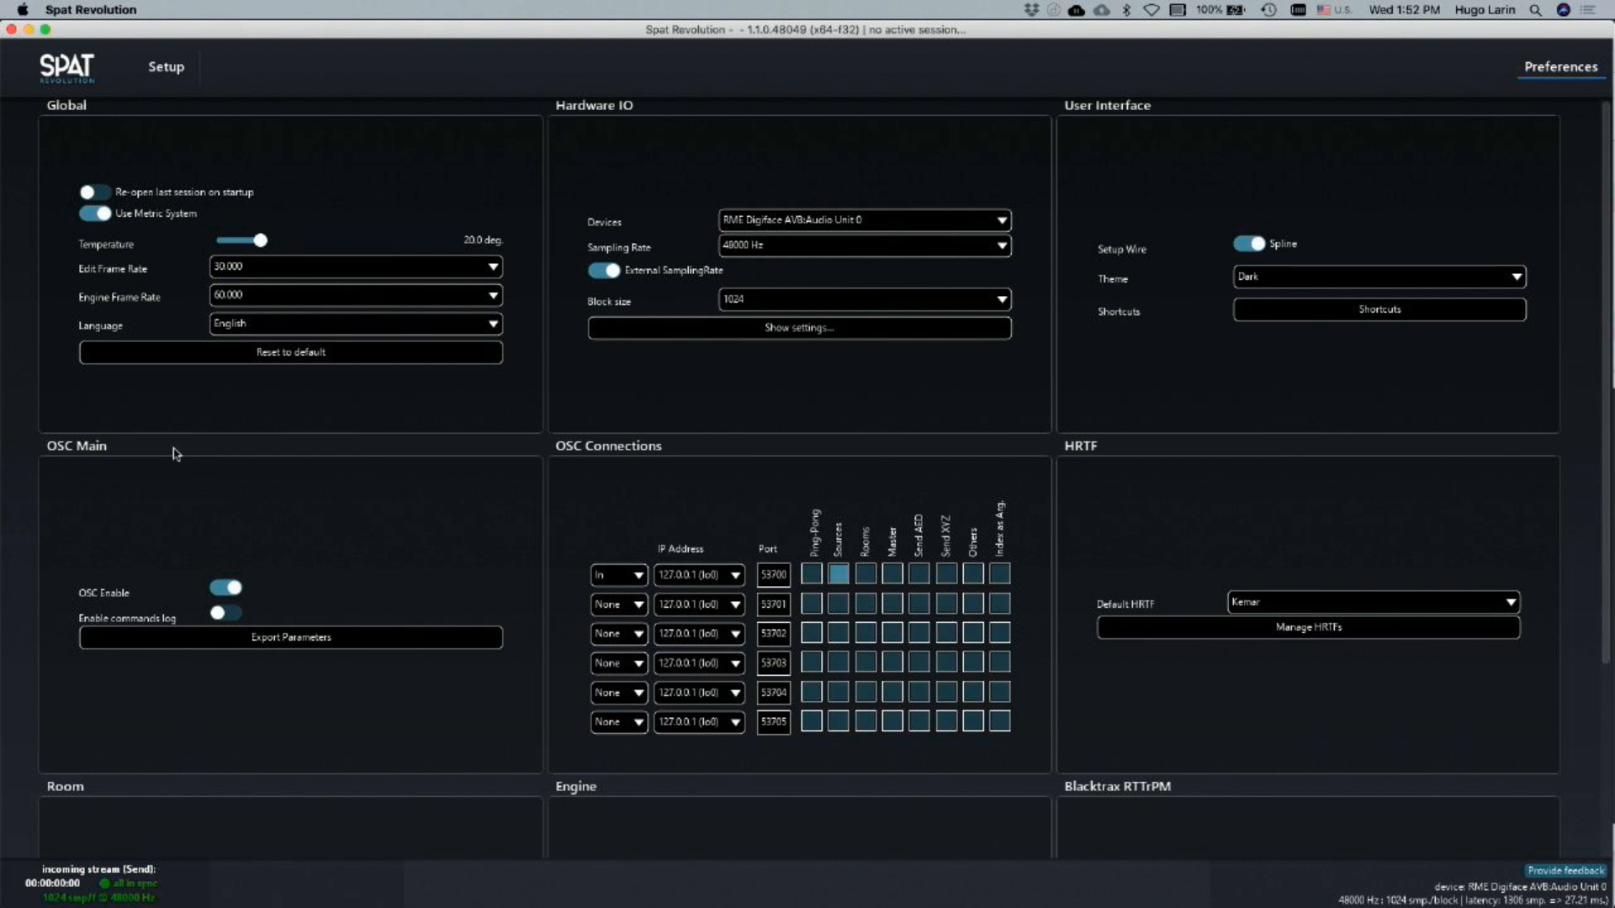
# Toggle OSC off and back on, and set the first OSC connection's direction to In
pyautogui.click(225, 592)
pyautogui.click(225, 592)
pyautogui.click(612, 578)
pyautogui.click(615, 586)
# Set the first OSC connection's IP address to 127.0.0.1 (lo0) and leave Sources enabled for it
pyautogui.click(691, 577)
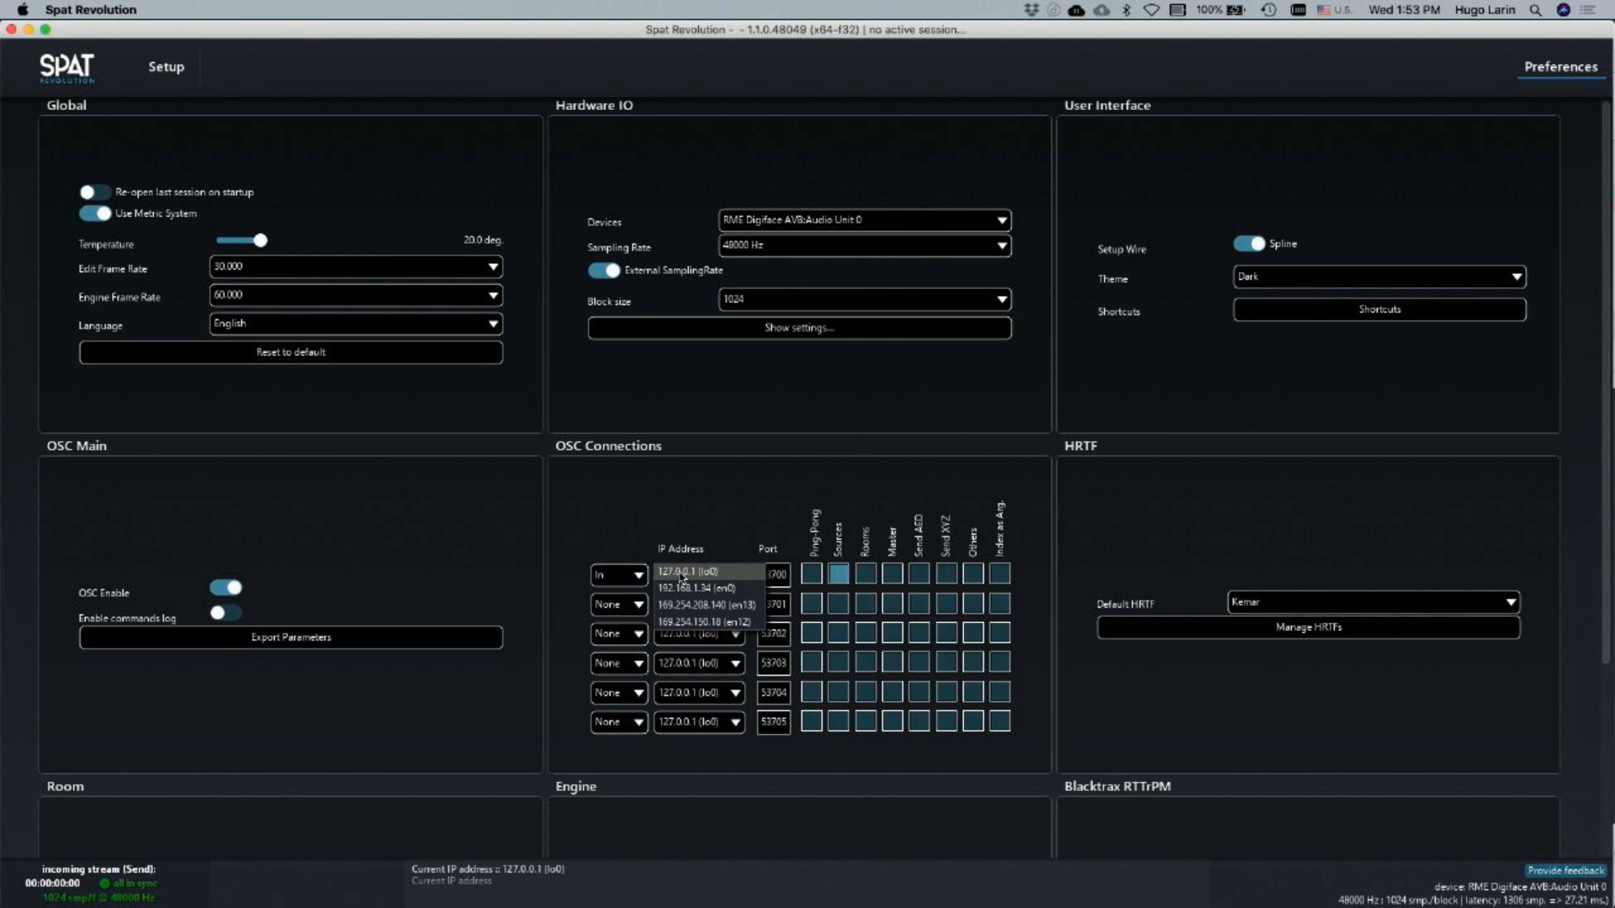
pyautogui.click(682, 573)
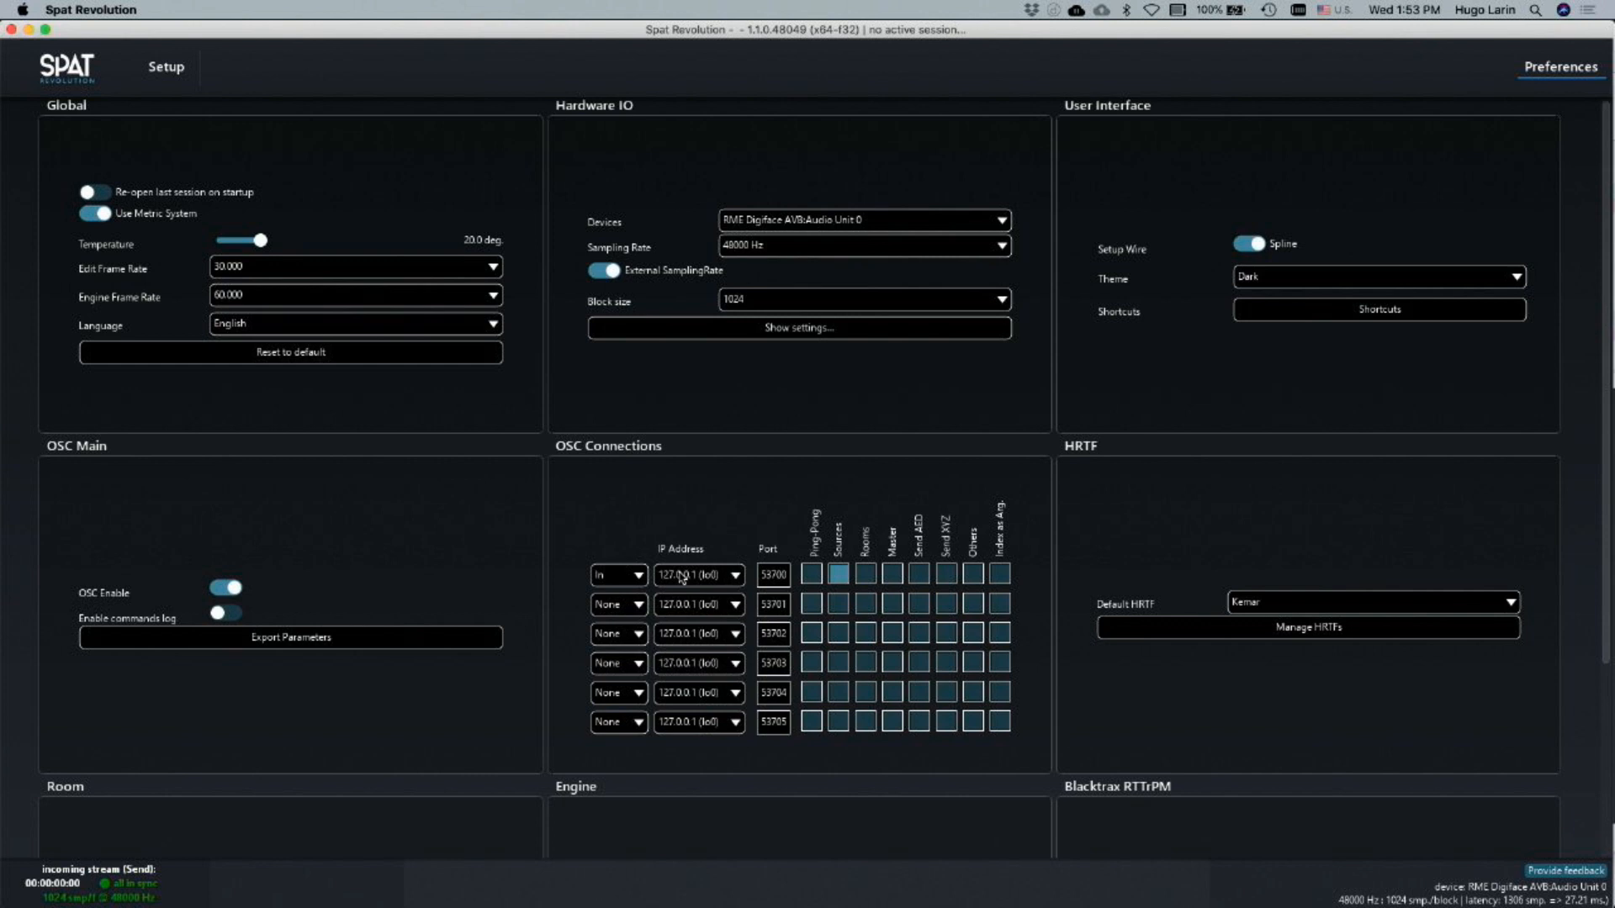
pyautogui.click(682, 577)
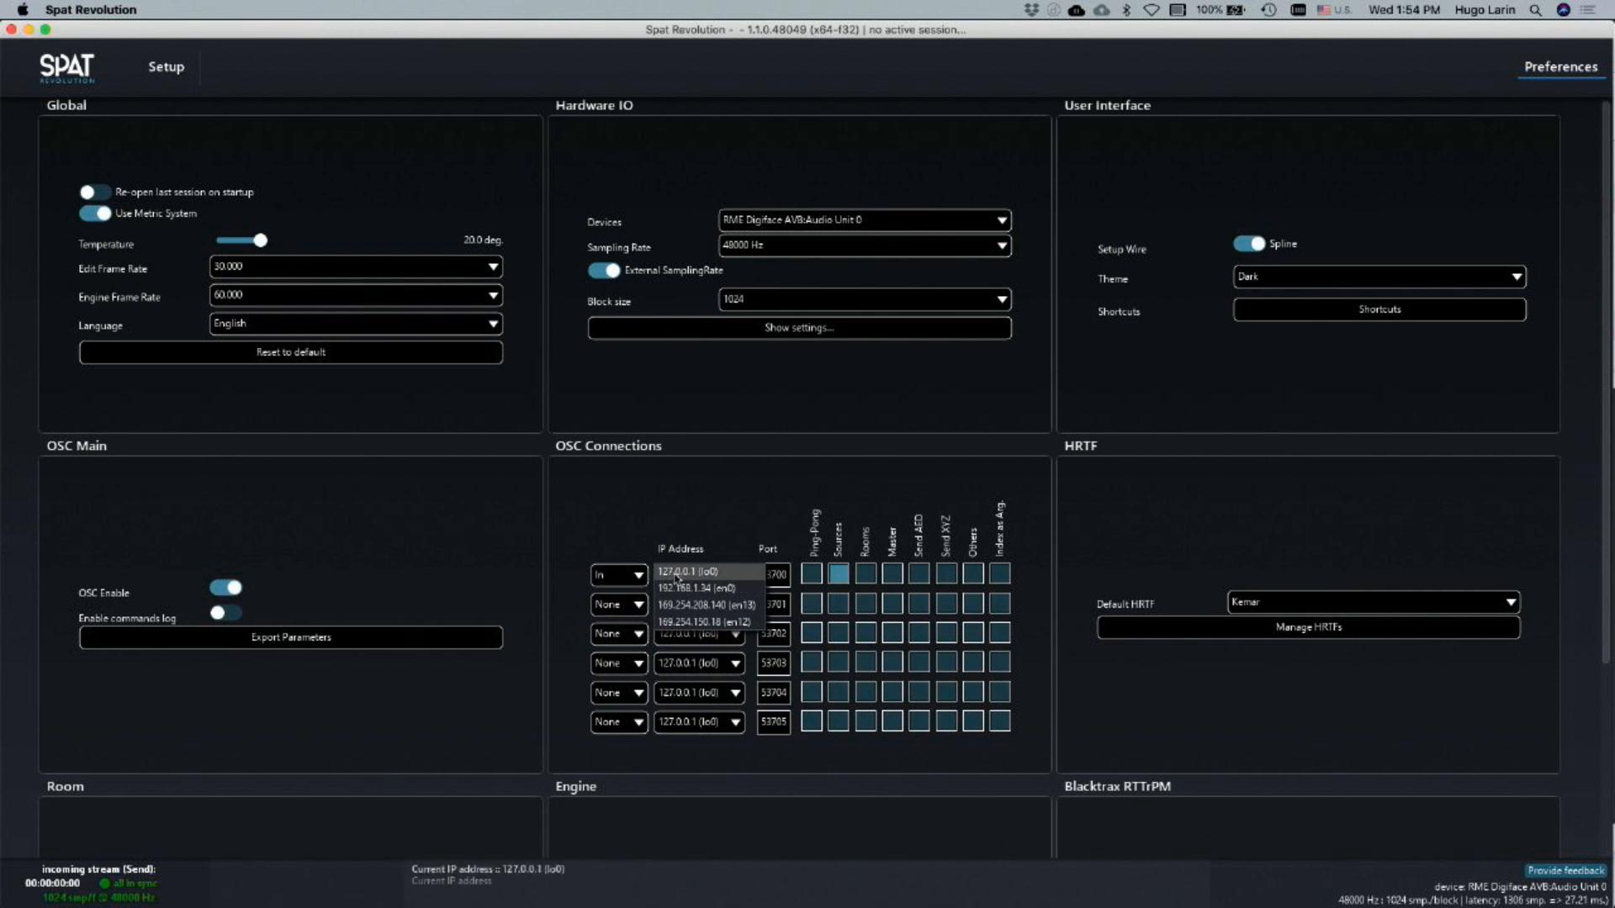
pyautogui.click(699, 531)
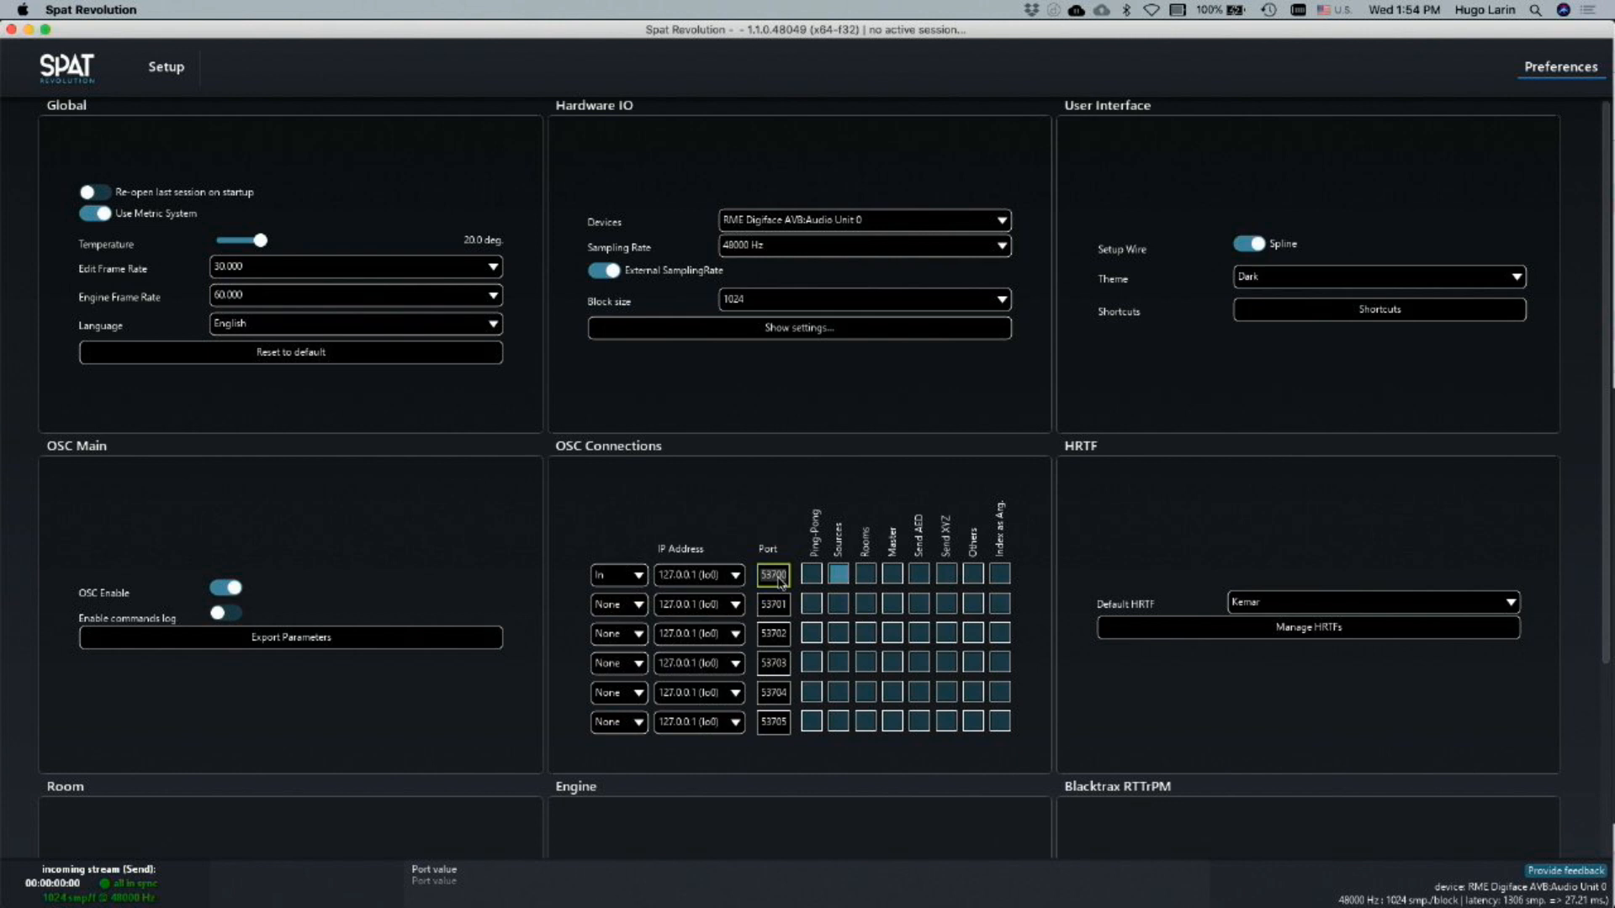
pyautogui.click(839, 576)
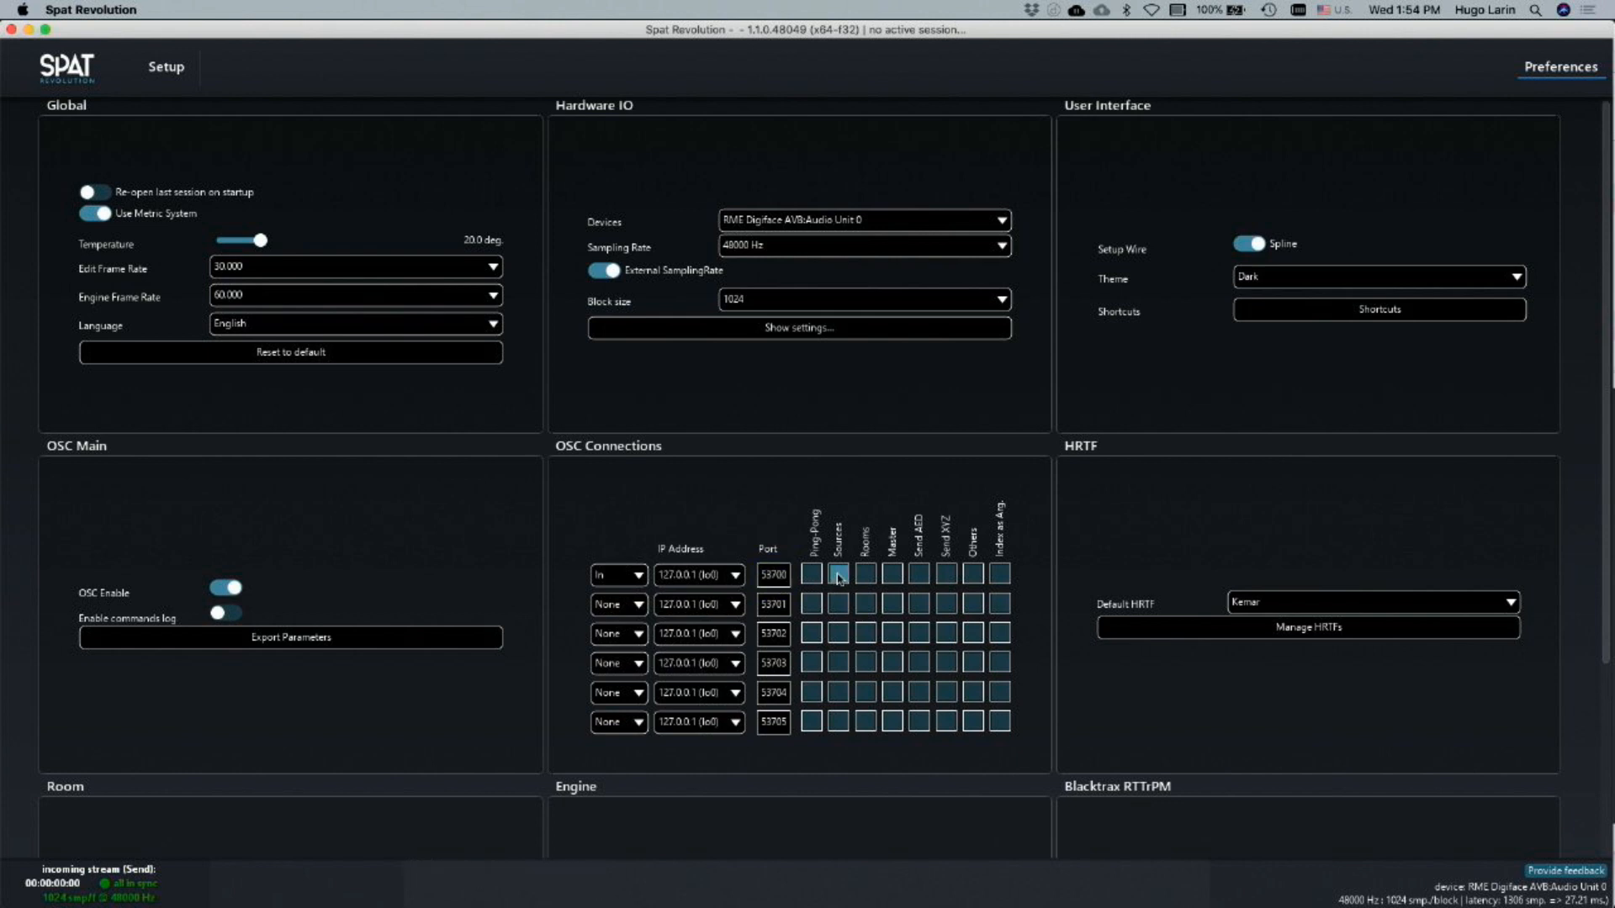
pyautogui.click(838, 575)
# Add a hardware output to the setup and auto-connect it with the Track Name send through a new source, room and master
pyautogui.click(166, 66)
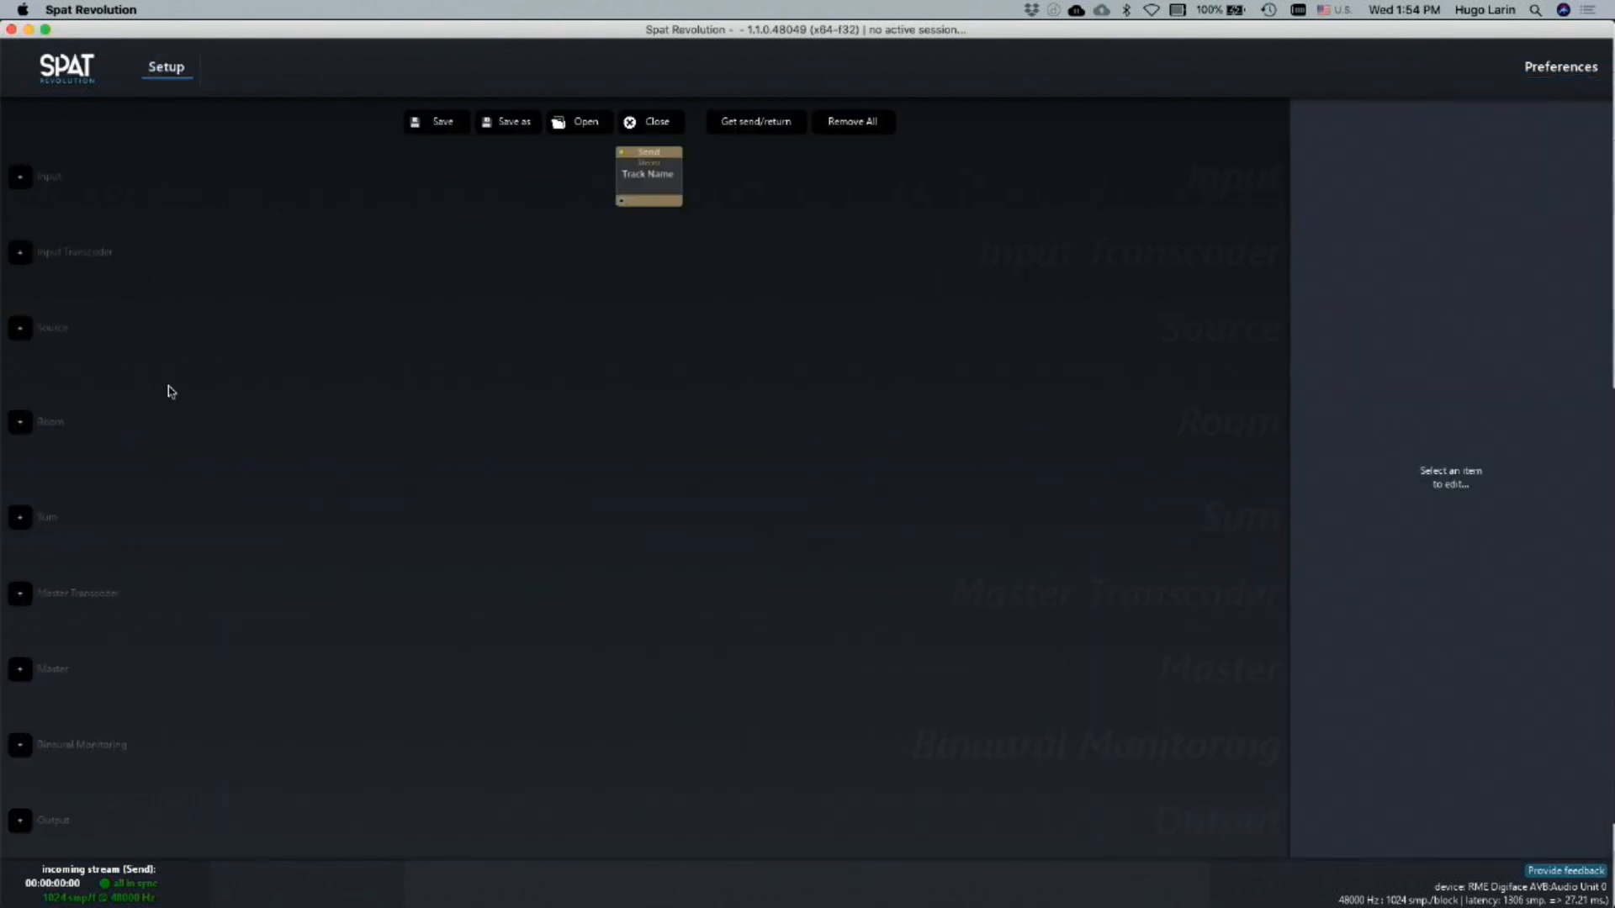
pyautogui.click(19, 820)
pyautogui.press('super+Tab')
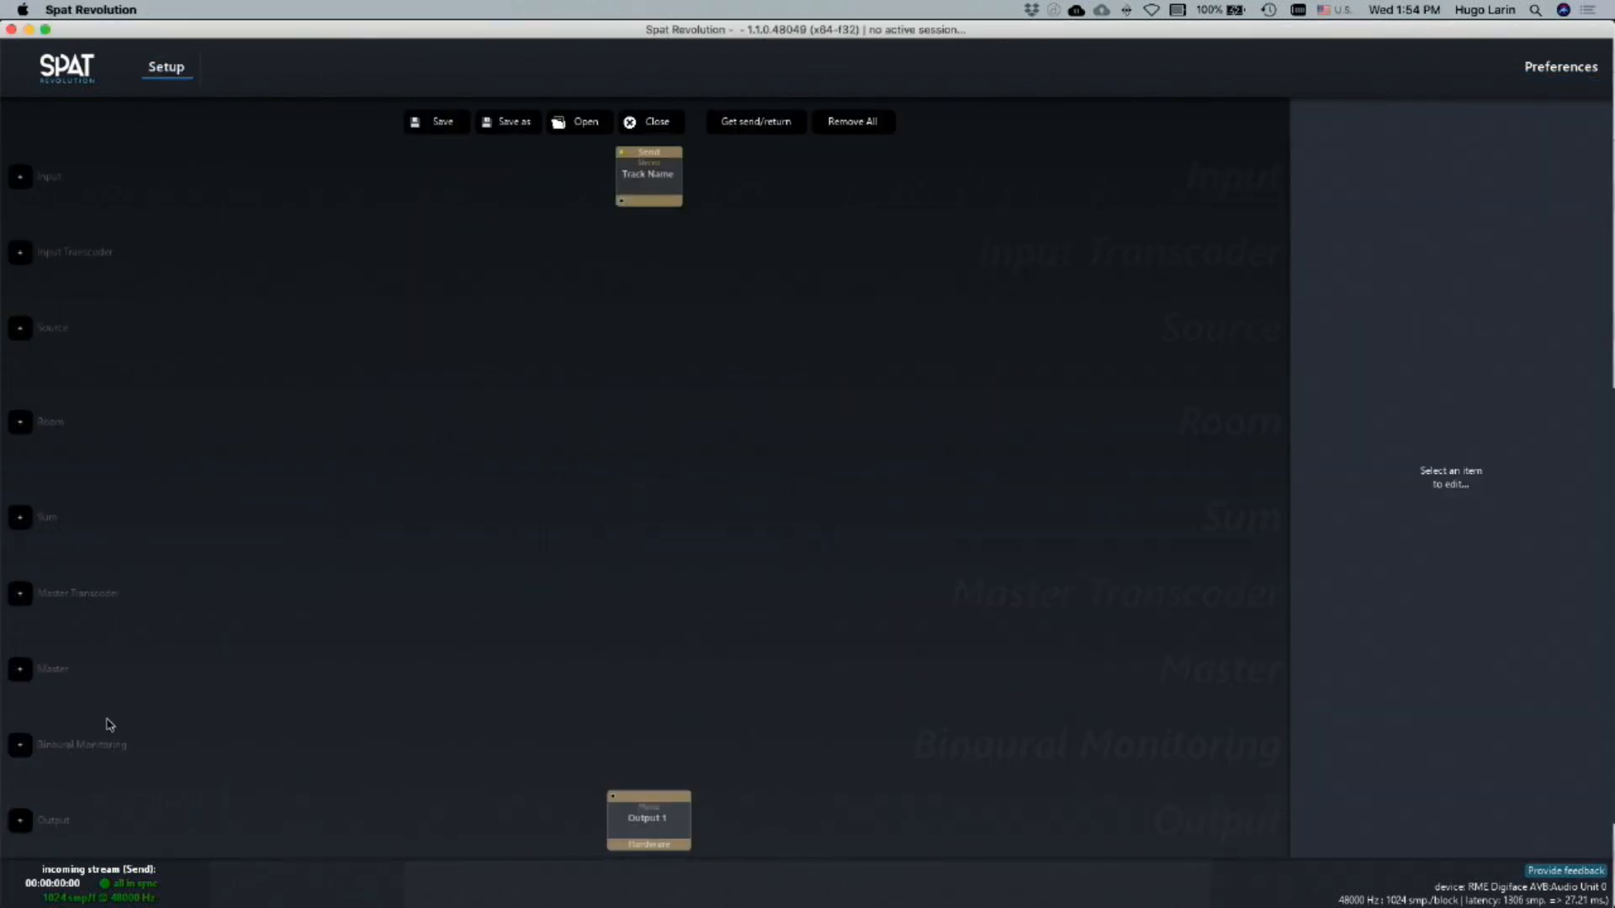
pyautogui.press('super+Tab')
pyautogui.press('super+a')
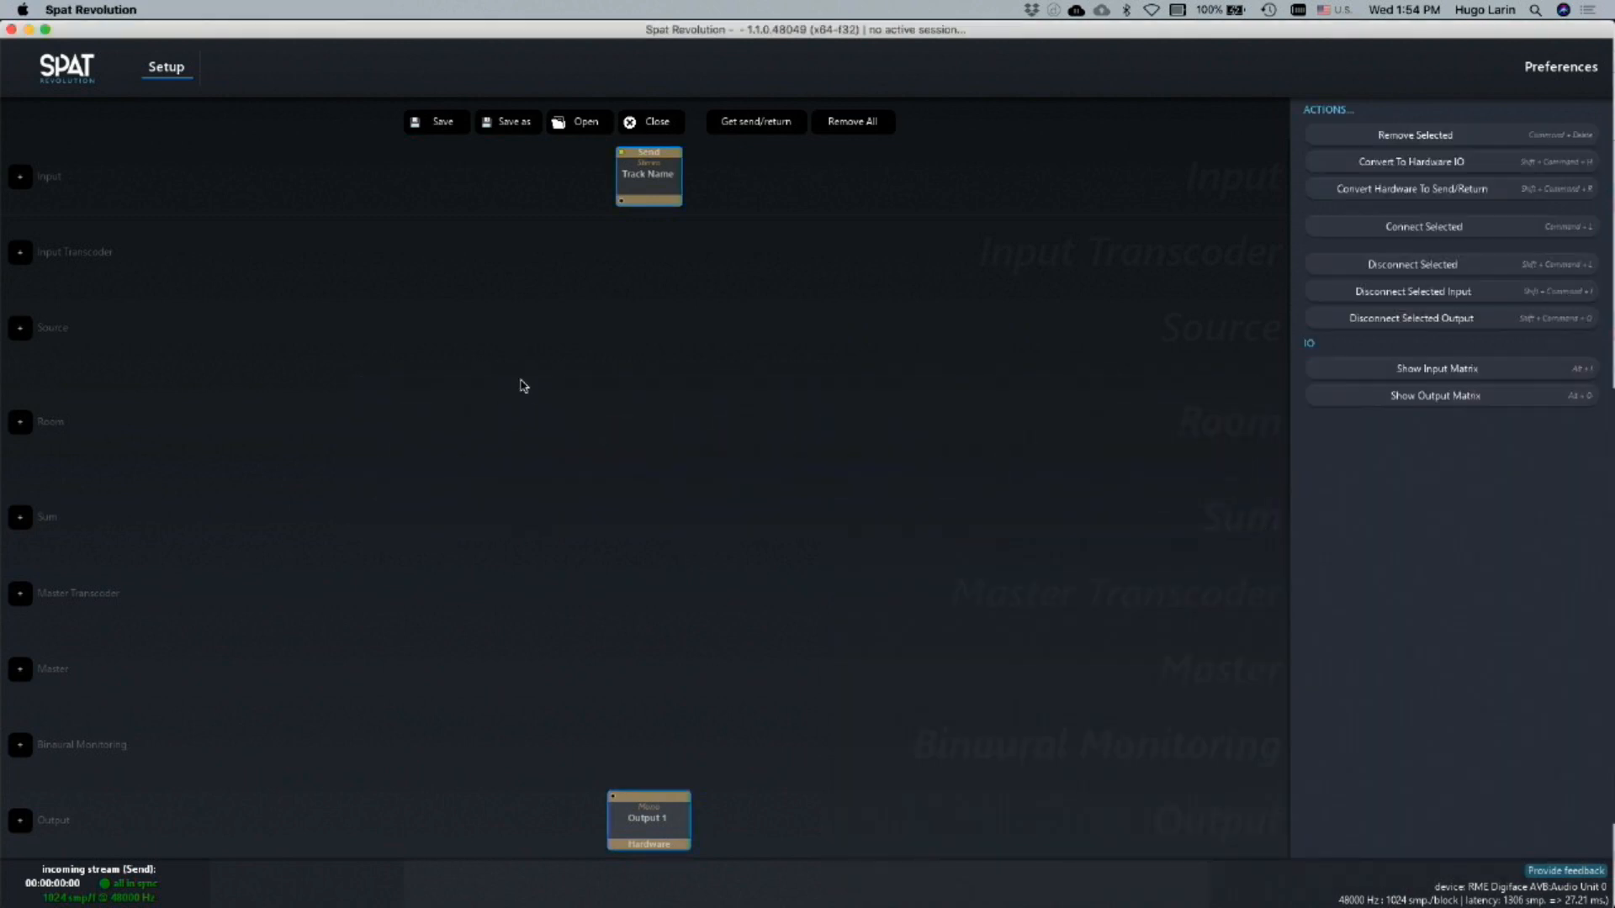
pyautogui.press('super+l')
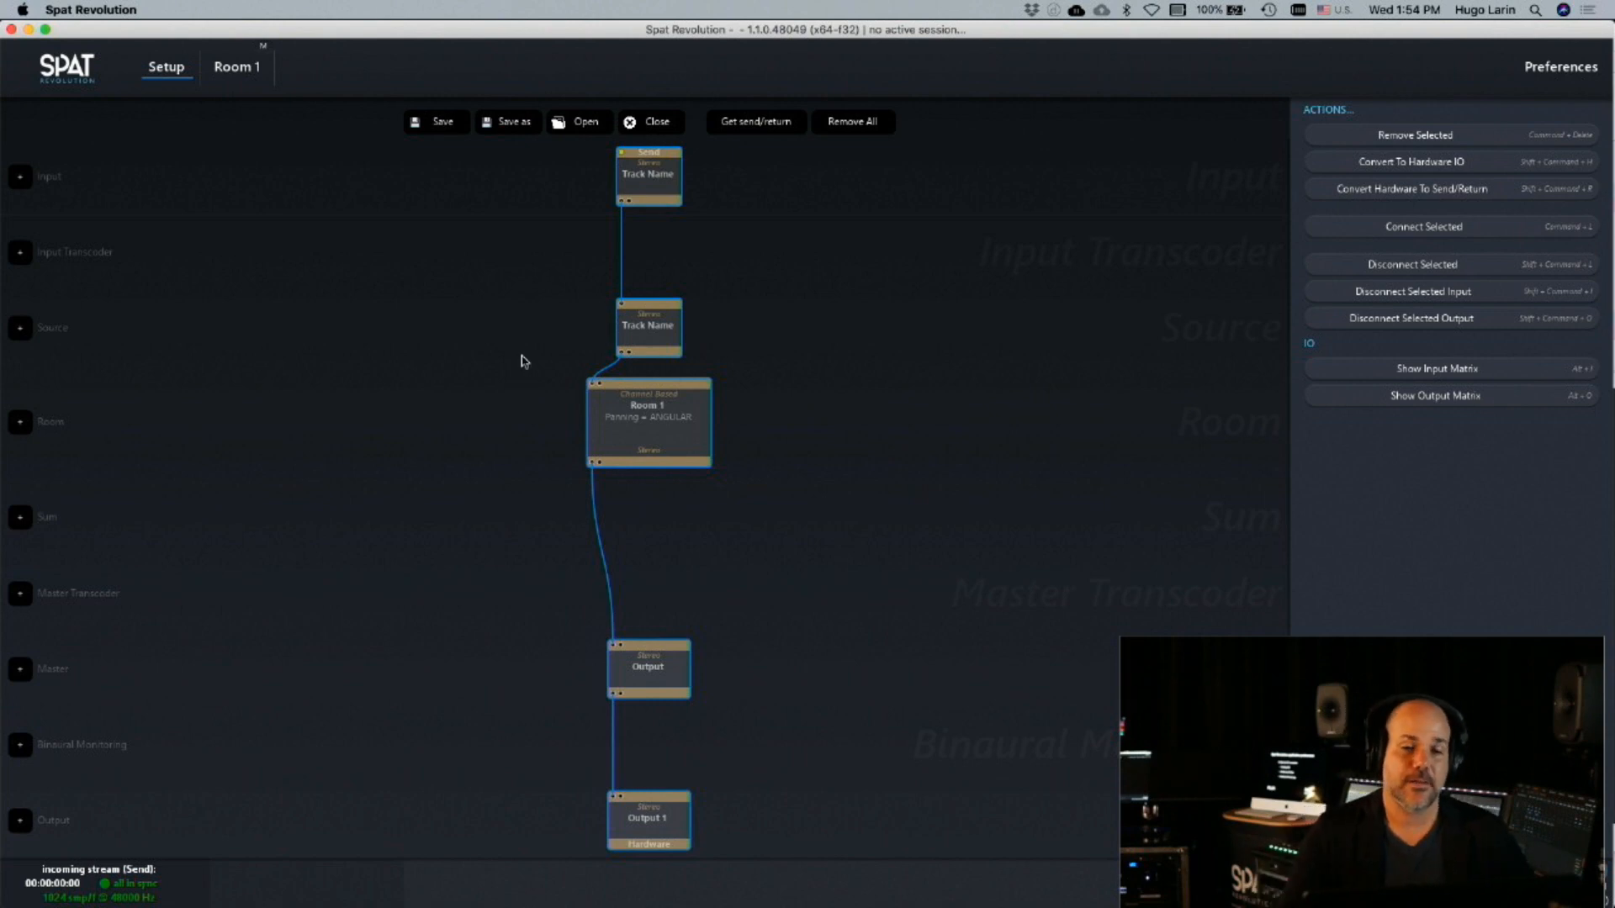
# Close the current session and retrieve the plug-in send into the empty setup
pyautogui.click(673, 126)
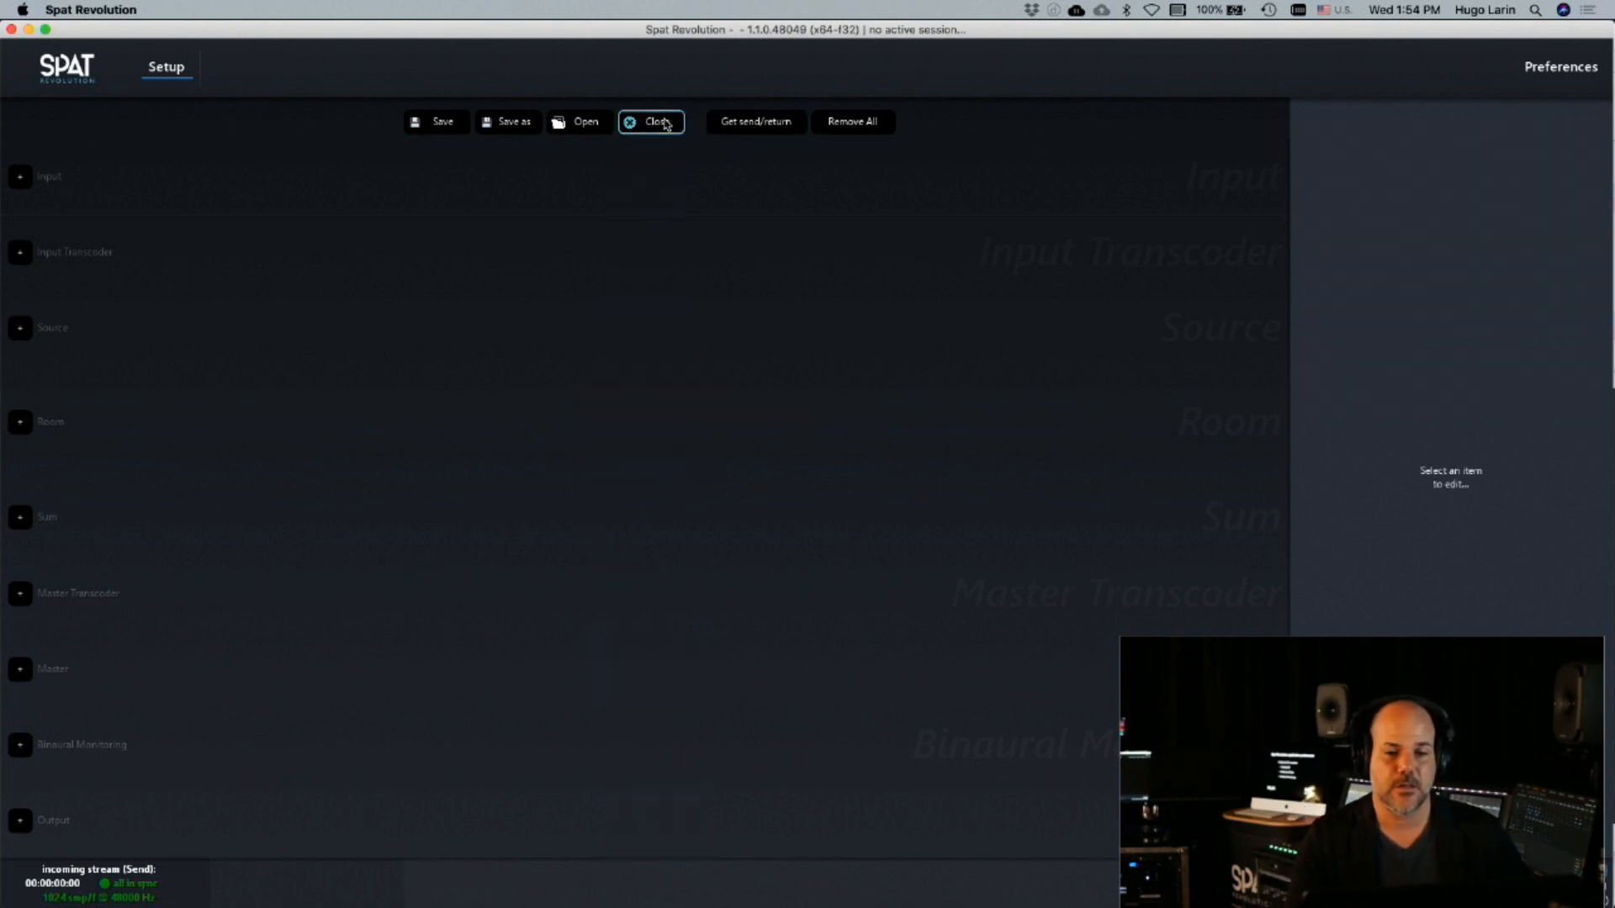
pyautogui.click(737, 124)
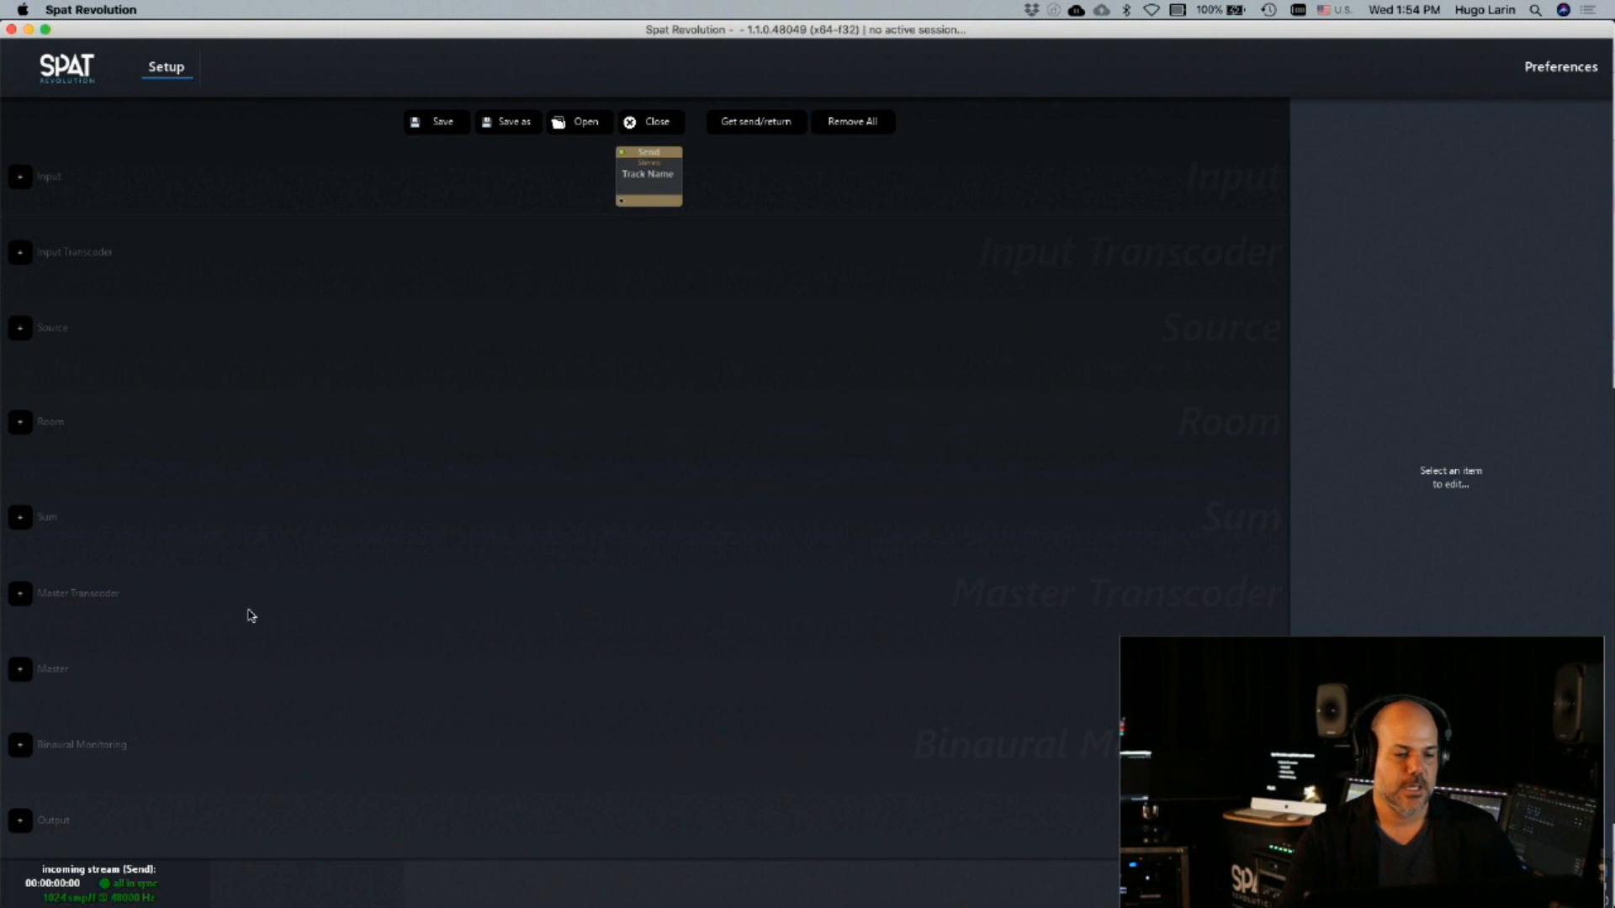
# Add a hardware output and auto-connect every item, building a chain from the Track Name send through Room 1 to the output
pyautogui.click(20, 821)
pyautogui.click(643, 817)
pyautogui.click(516, 654)
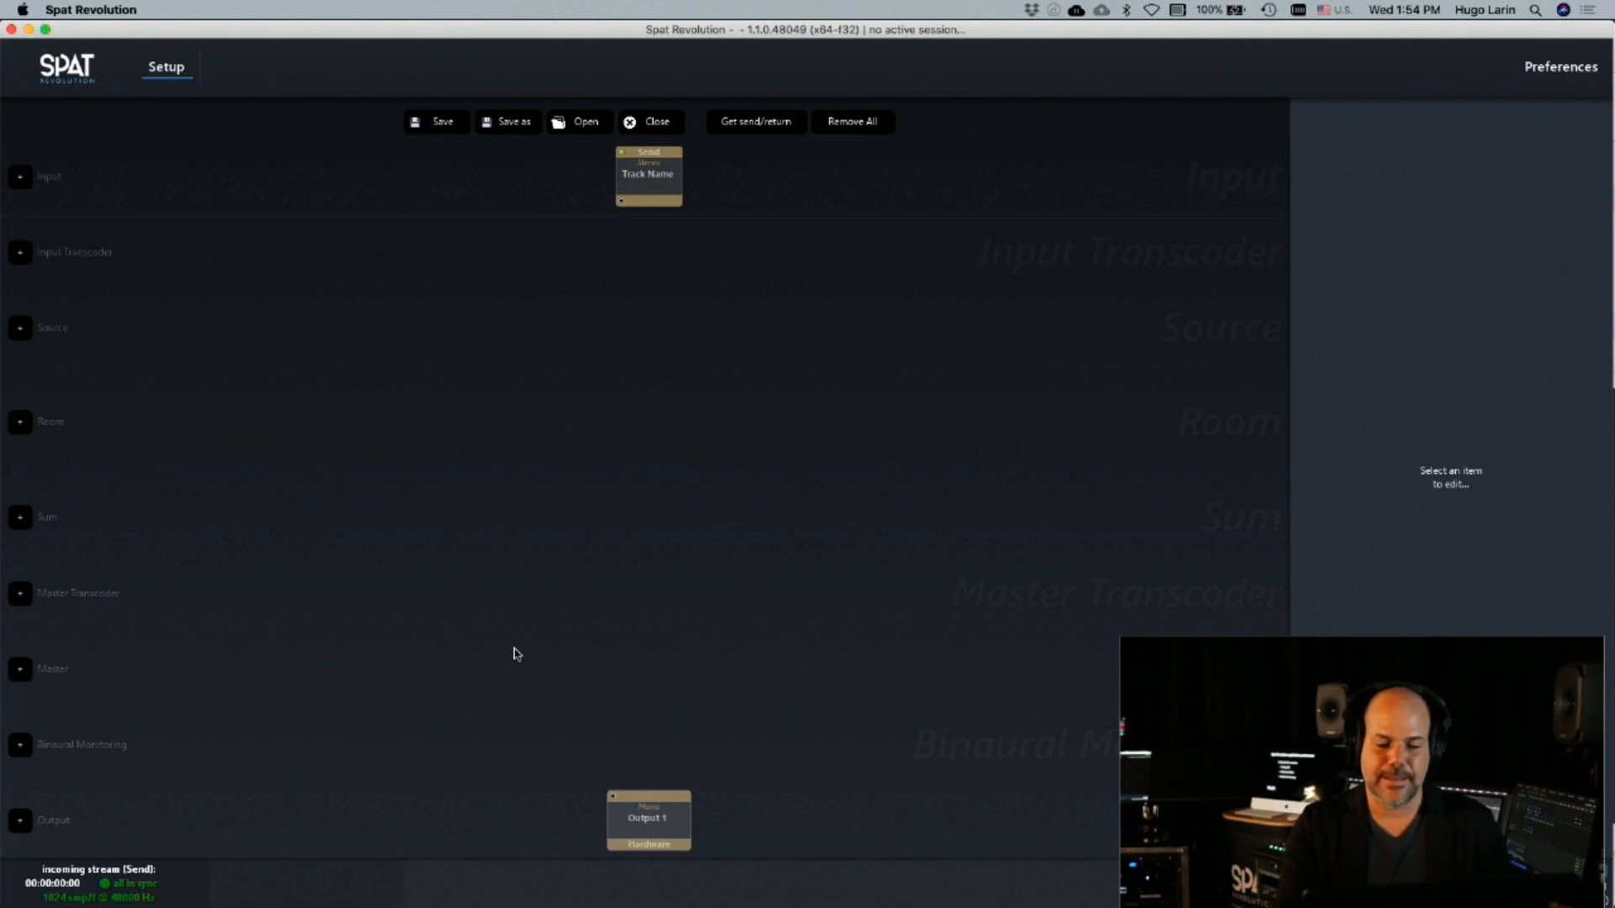
pyautogui.press('super+a')
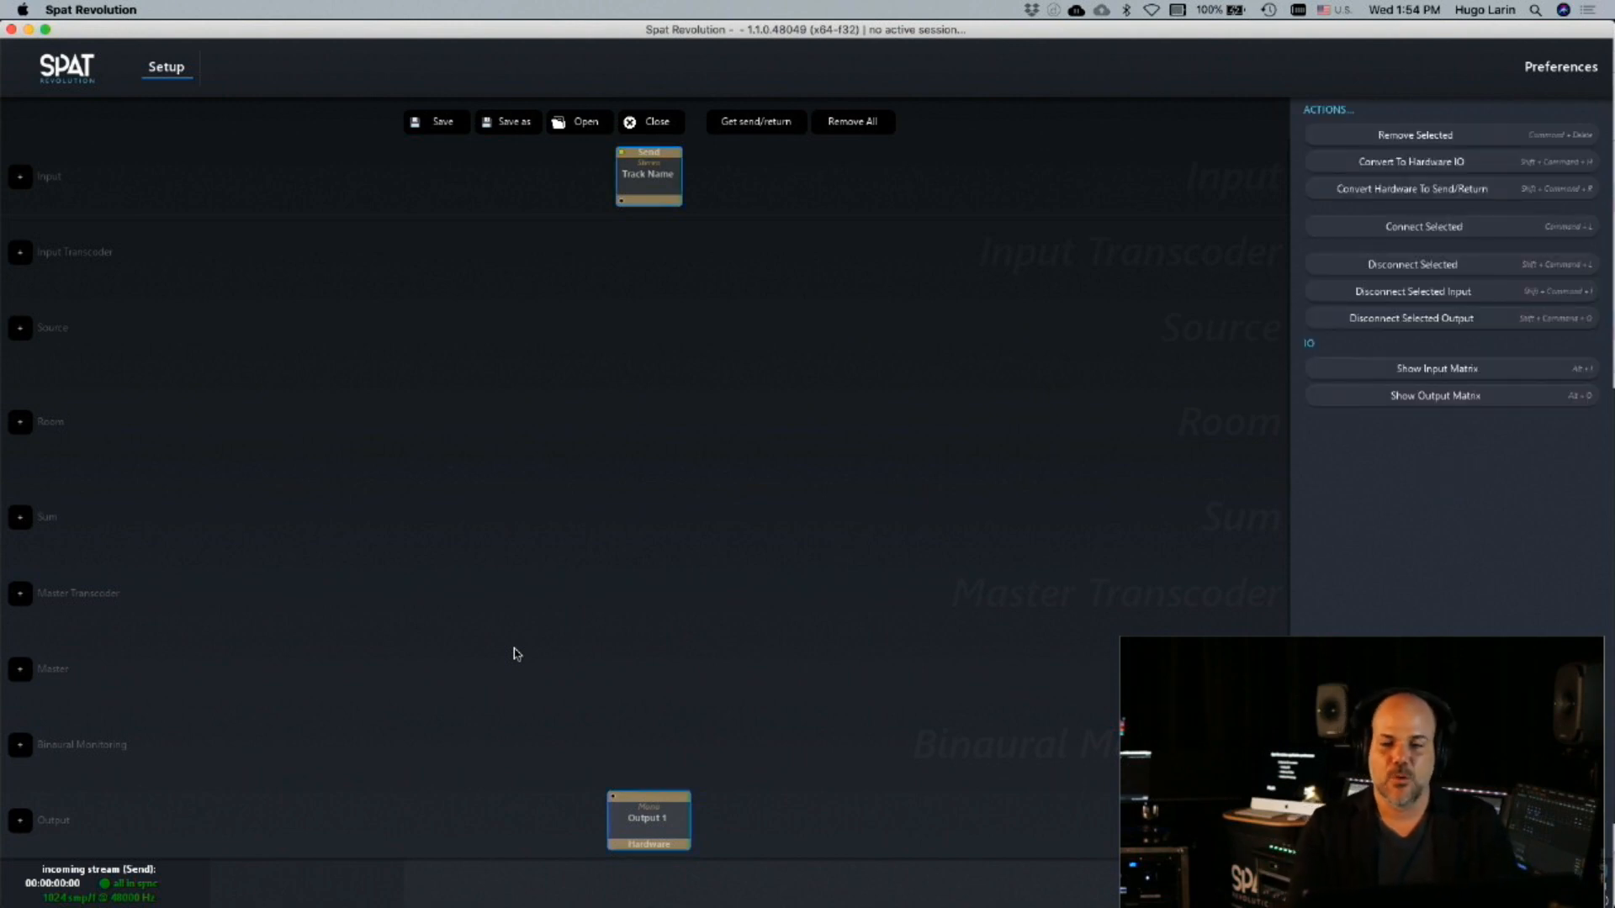
pyautogui.press('super+l')
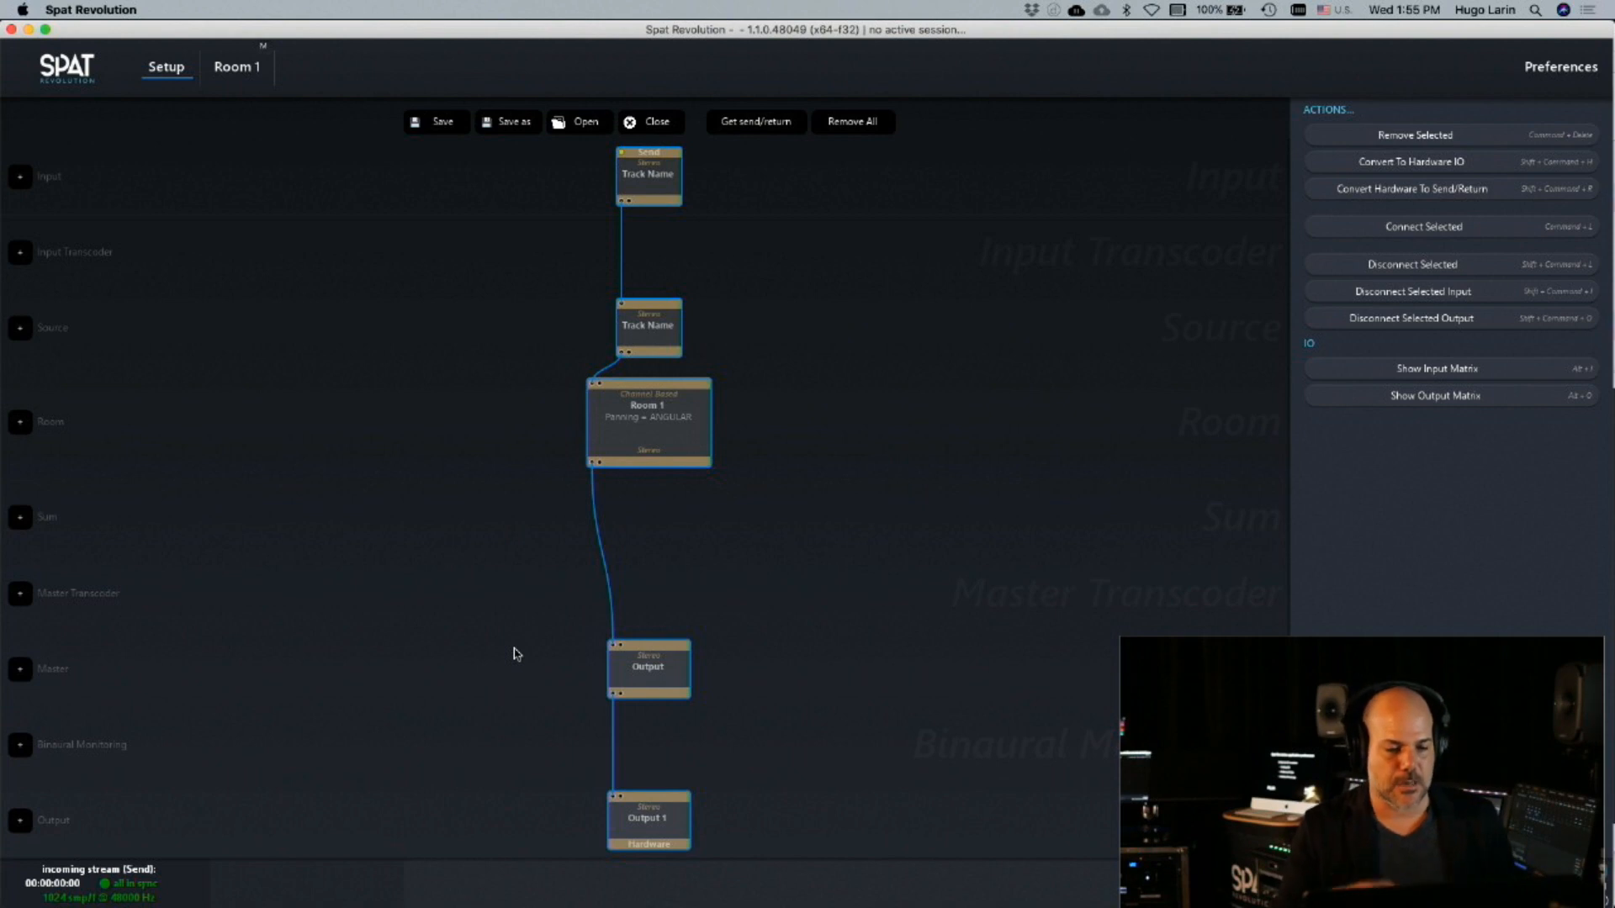
# Open Room 1's view, switch to QLab and run the Circle Azimuth - 15 Sec cue
pyautogui.click(645, 467)
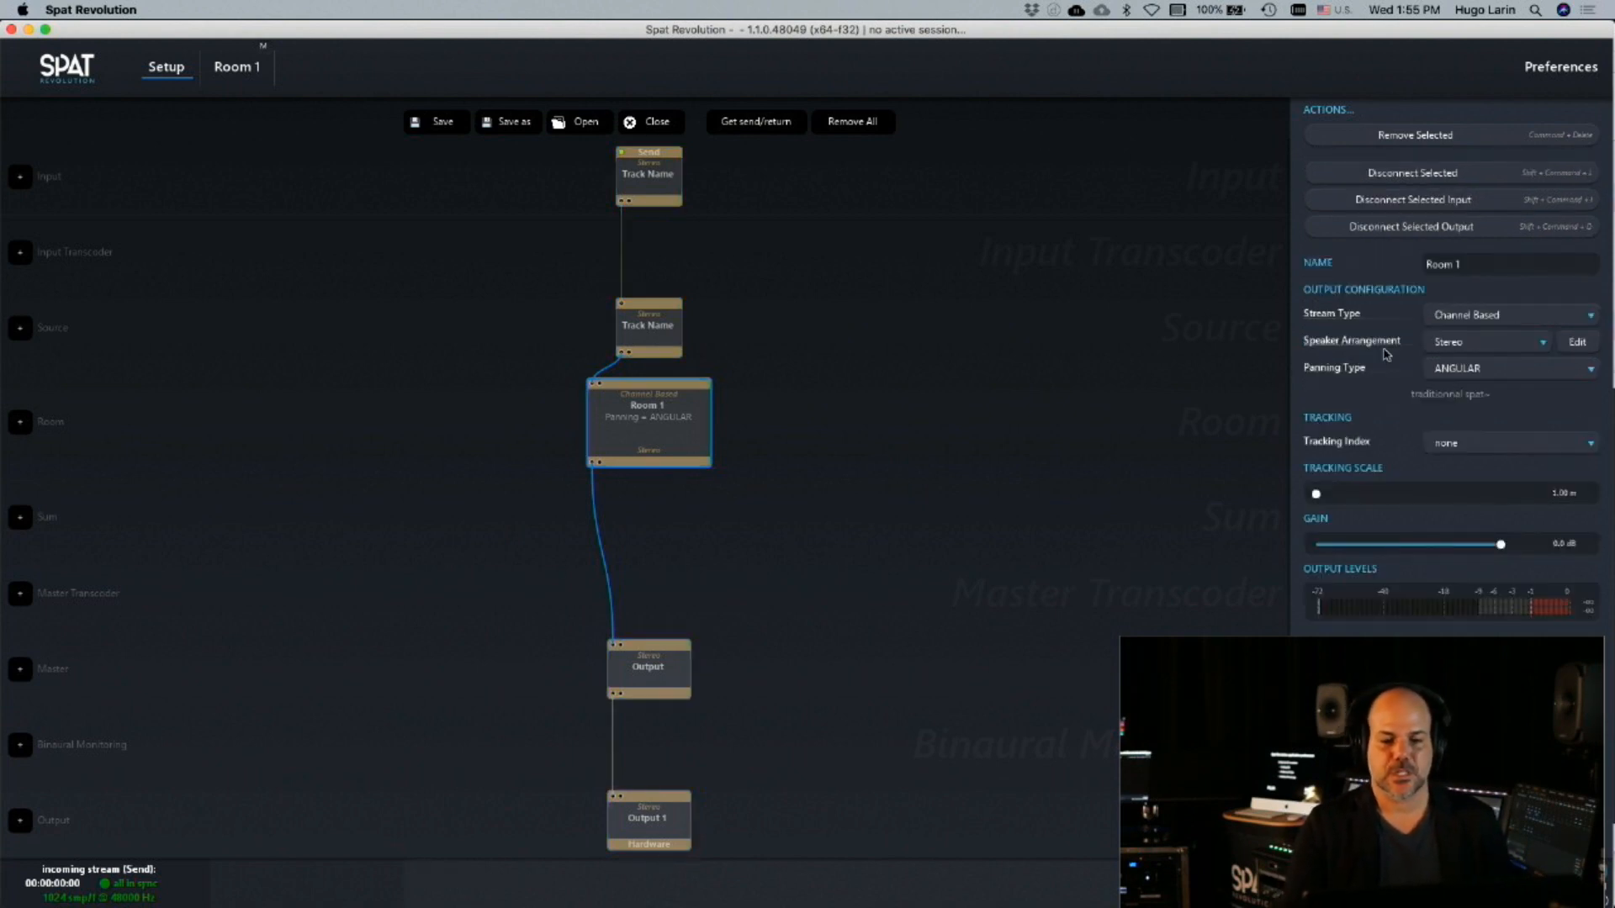
pyautogui.doubleClick(683, 461)
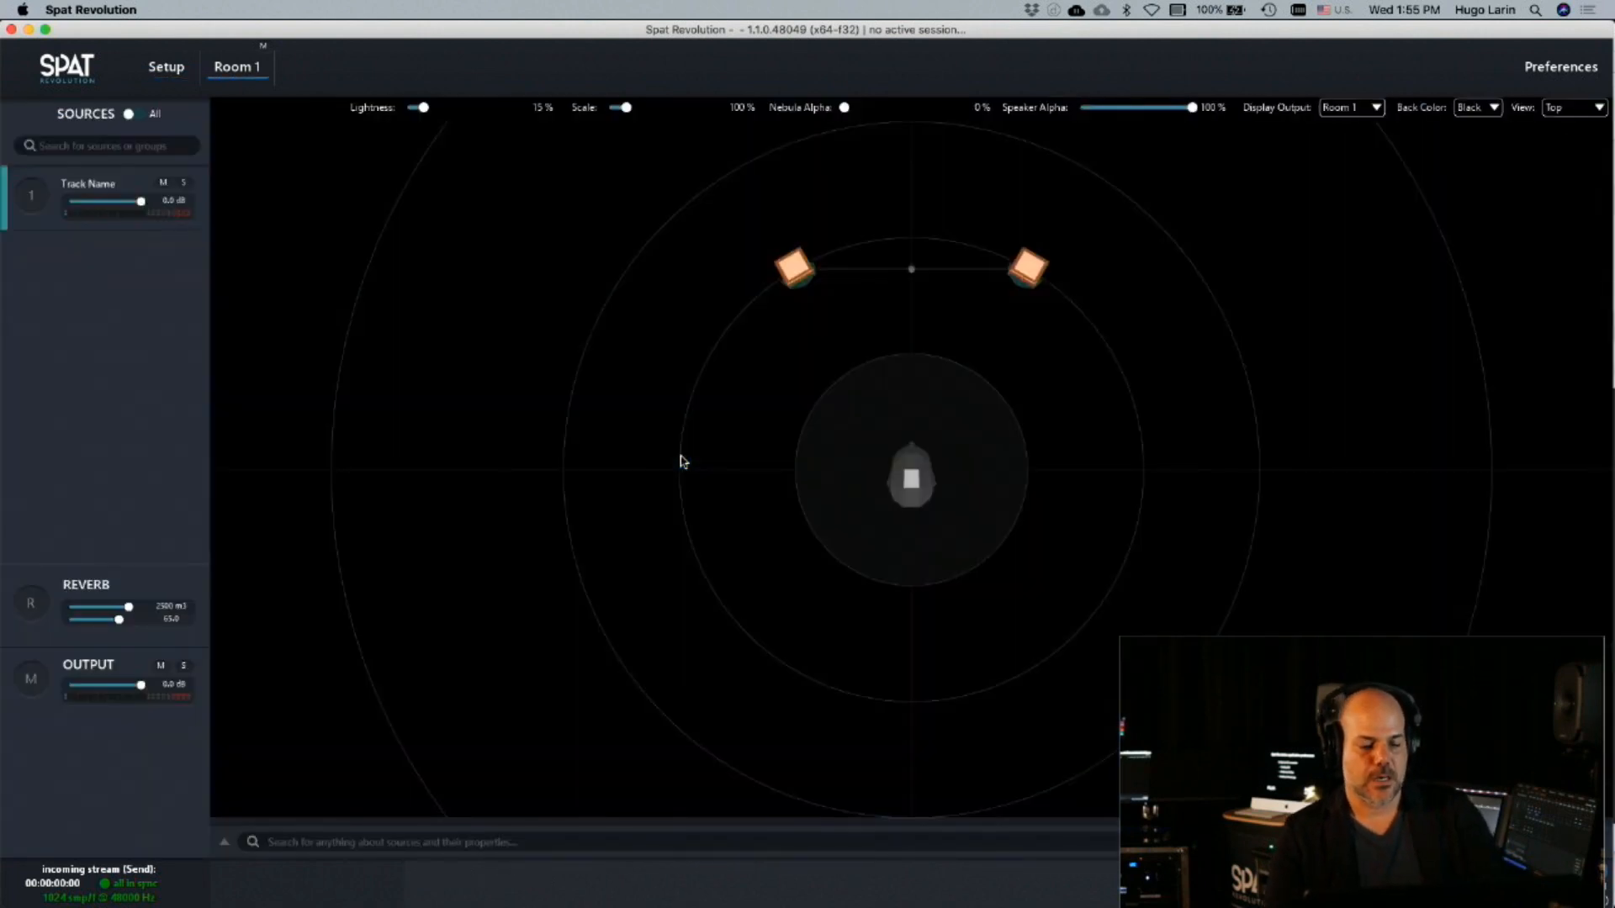
pyautogui.press('super+Tab')
pyautogui.click(1010, 539)
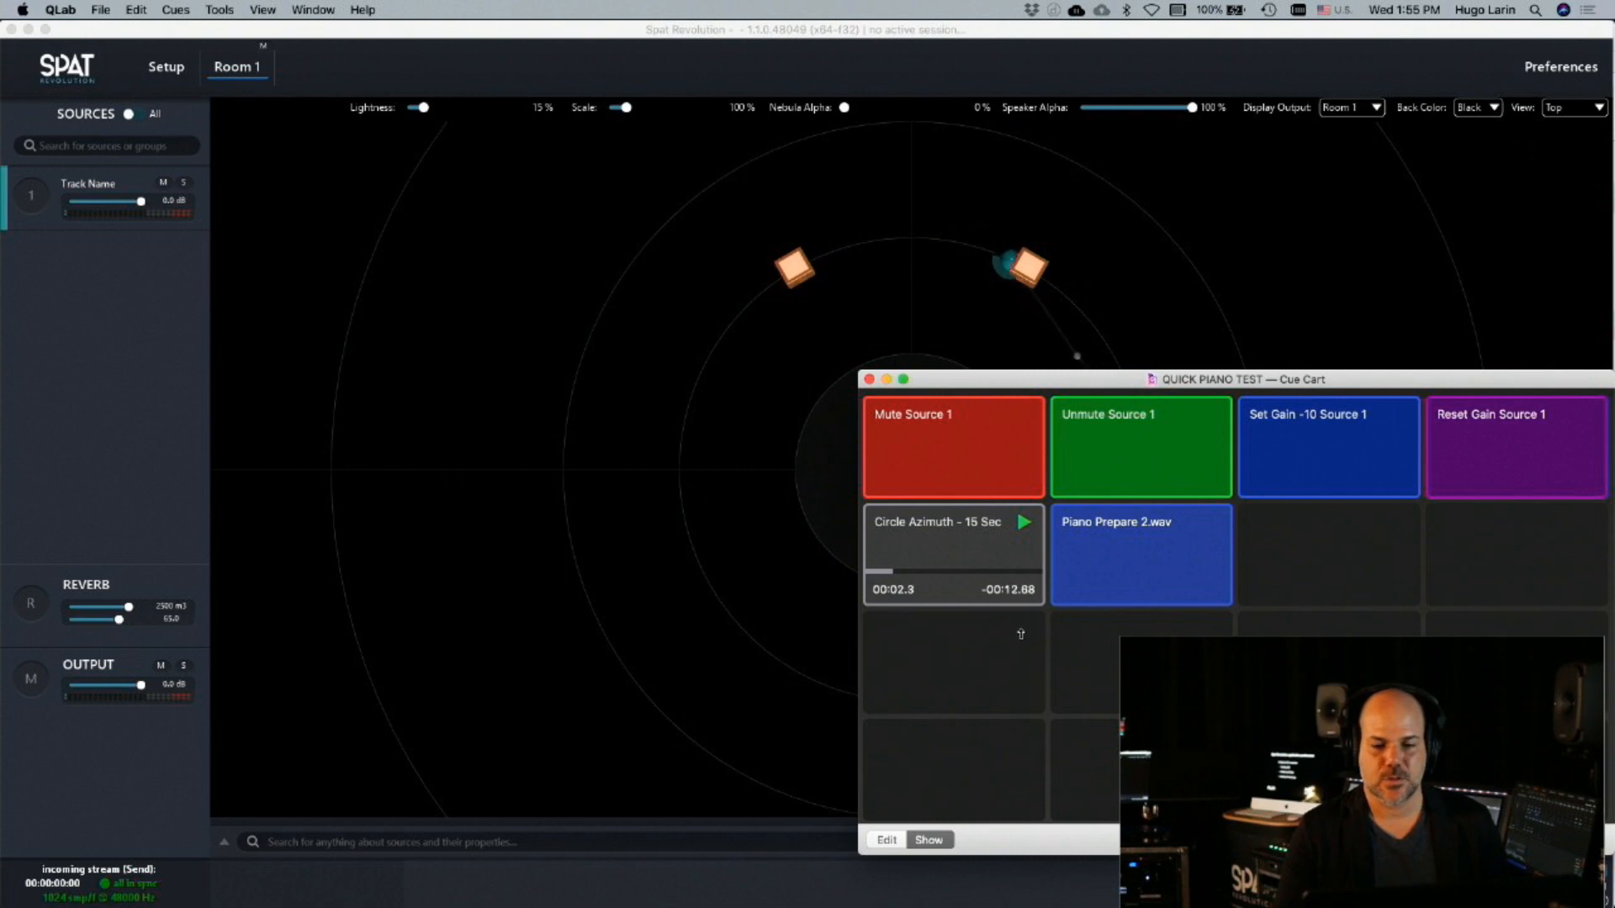
pyautogui.moveTo(1028, 381); pyautogui.dragTo(1046, 195)
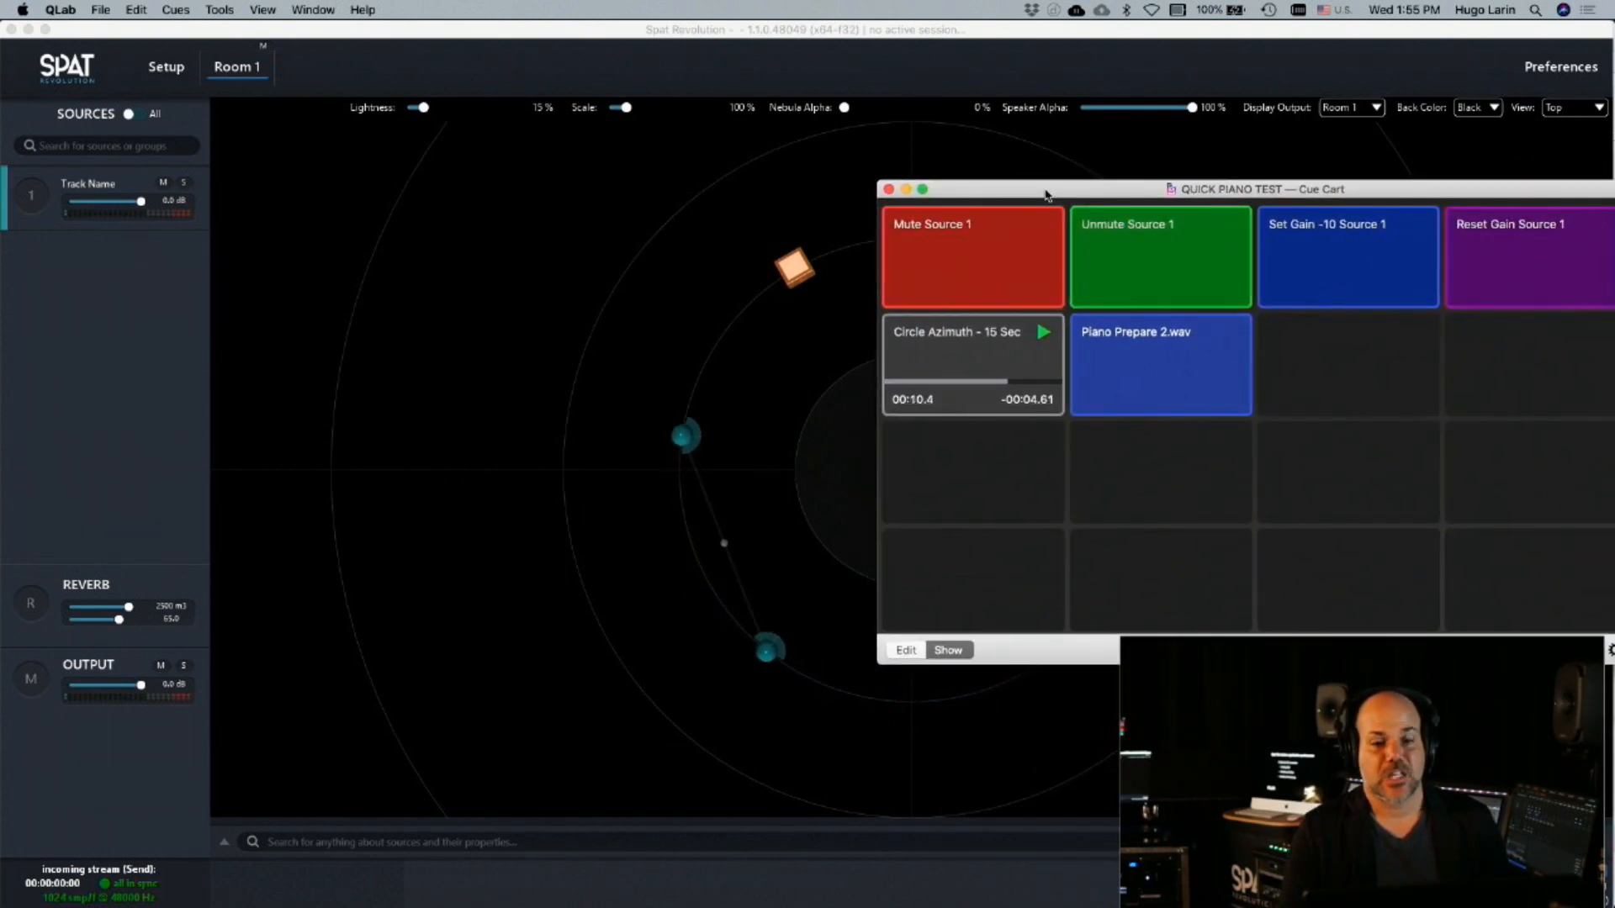
pyautogui.moveTo(1045, 195); pyautogui.dragTo(1050, 408)
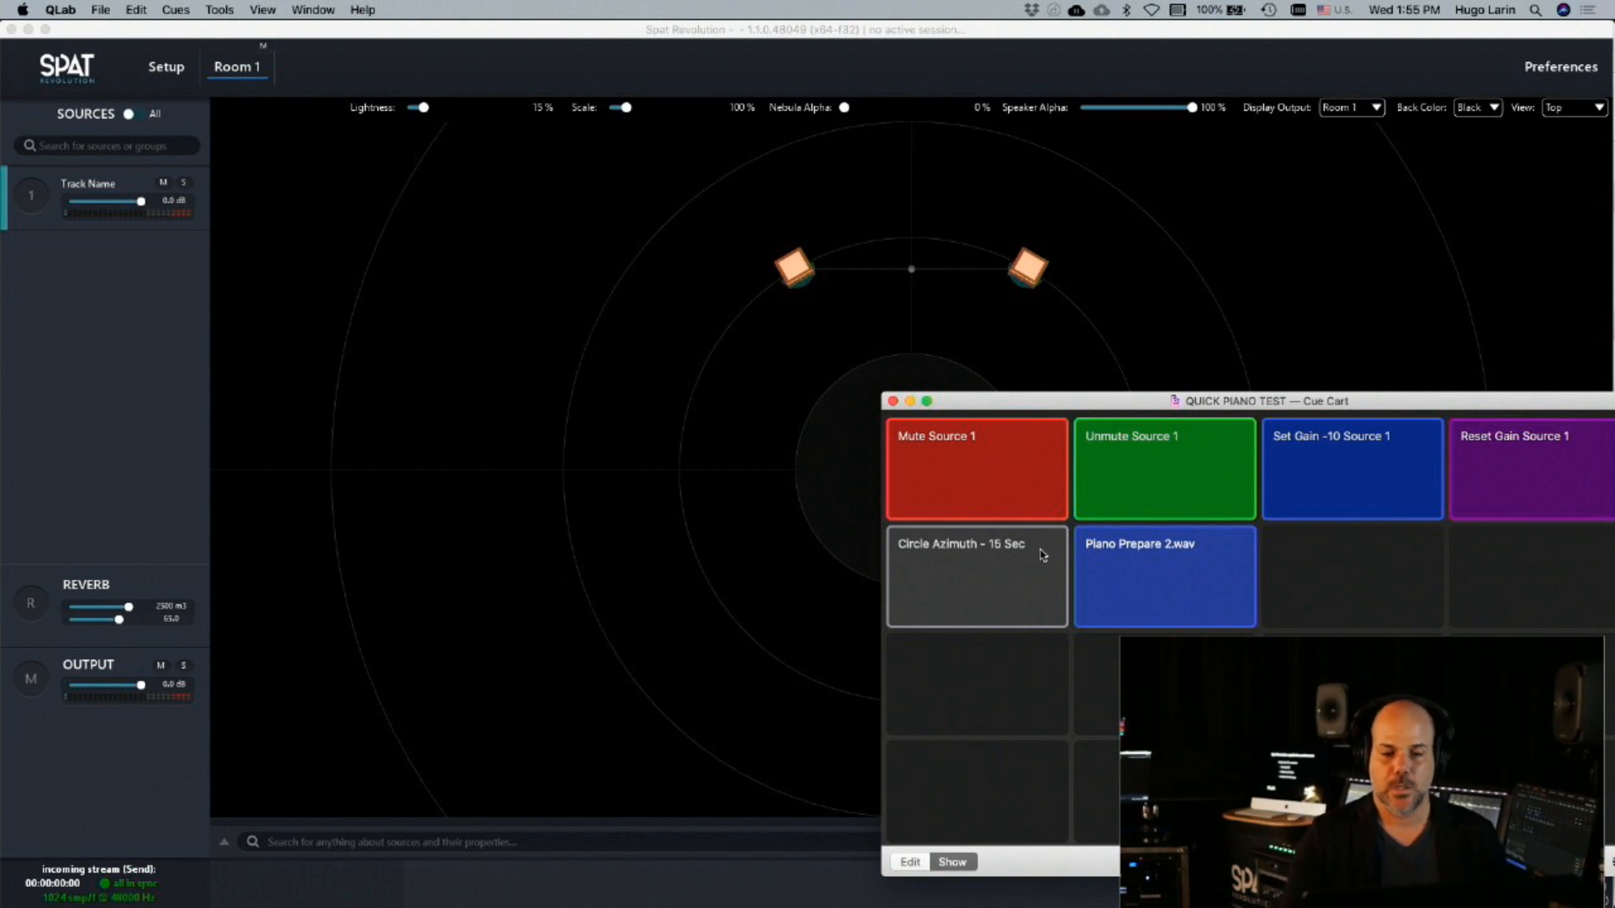
# Fire QLab's mute, unmute, Set Gain -10 and Reset Gain cues for Source 1
pyautogui.click(1025, 454)
pyautogui.click(1139, 461)
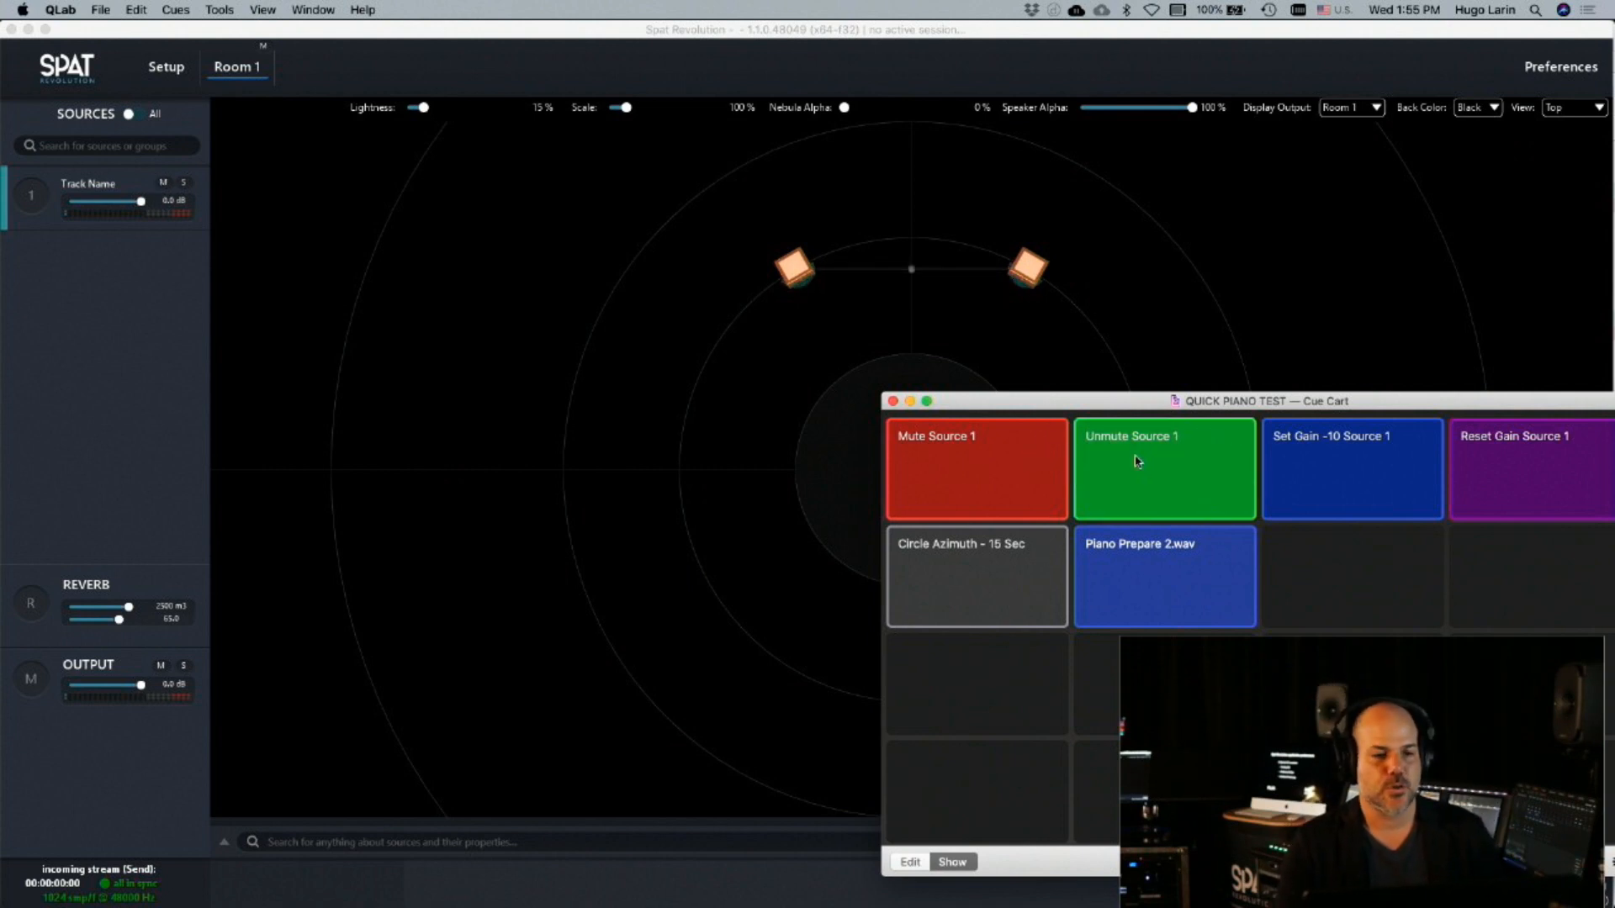
pyautogui.click(1389, 477)
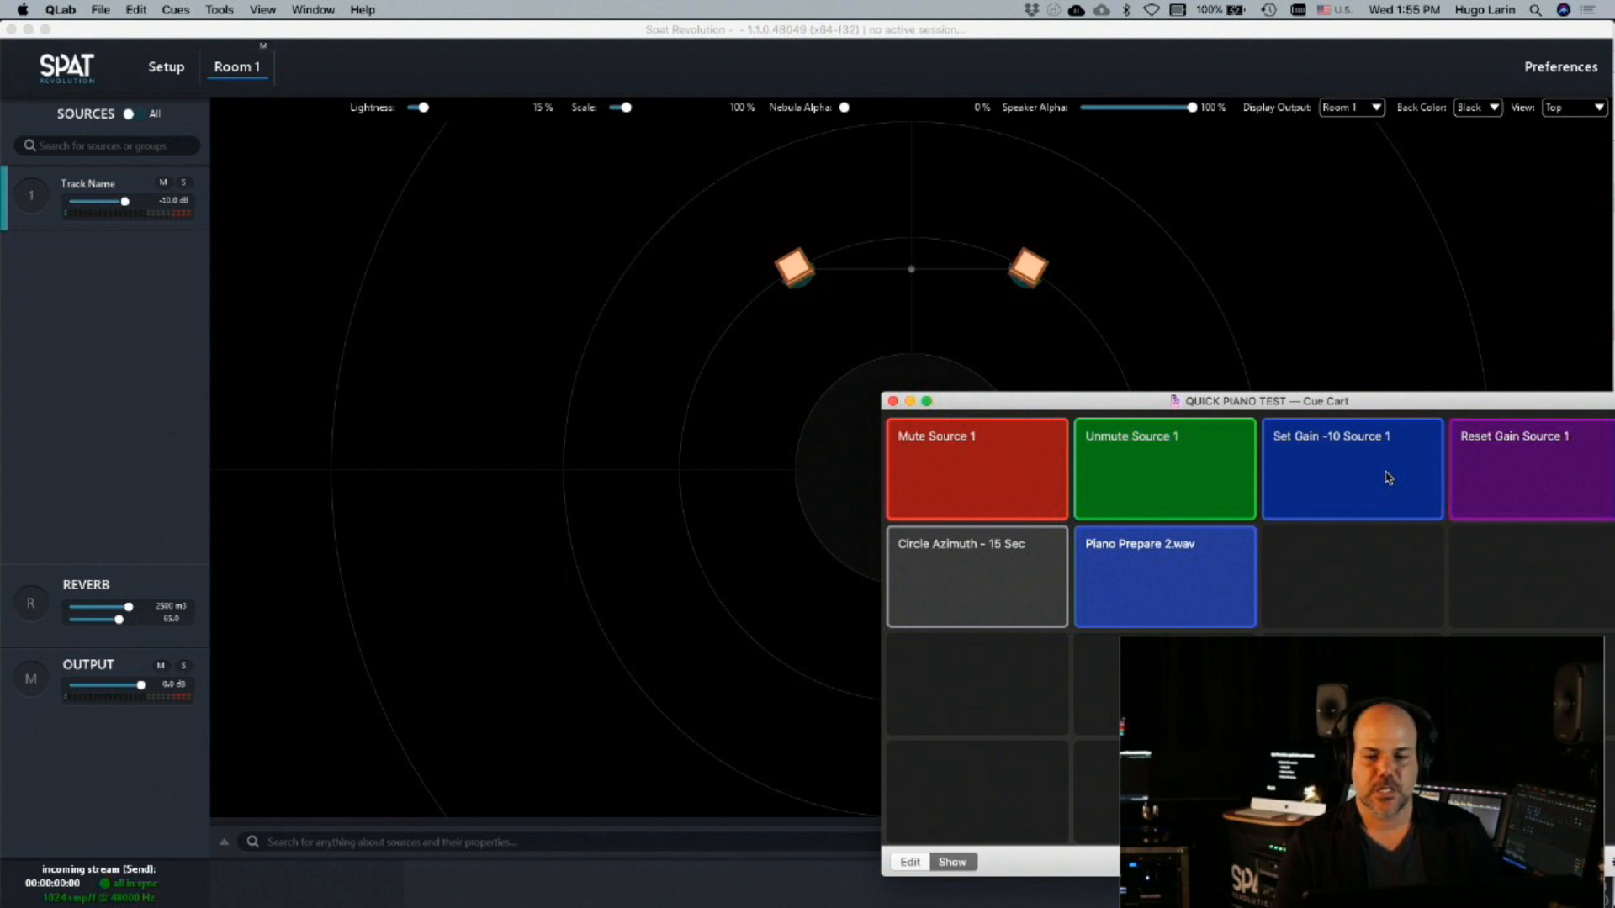
pyautogui.click(1492, 476)
# Play the Piano Prepare 2.wav cue together with the Circle Azimuth - 15 Sec cue
pyautogui.click(1196, 586)
pyautogui.click(1039, 614)
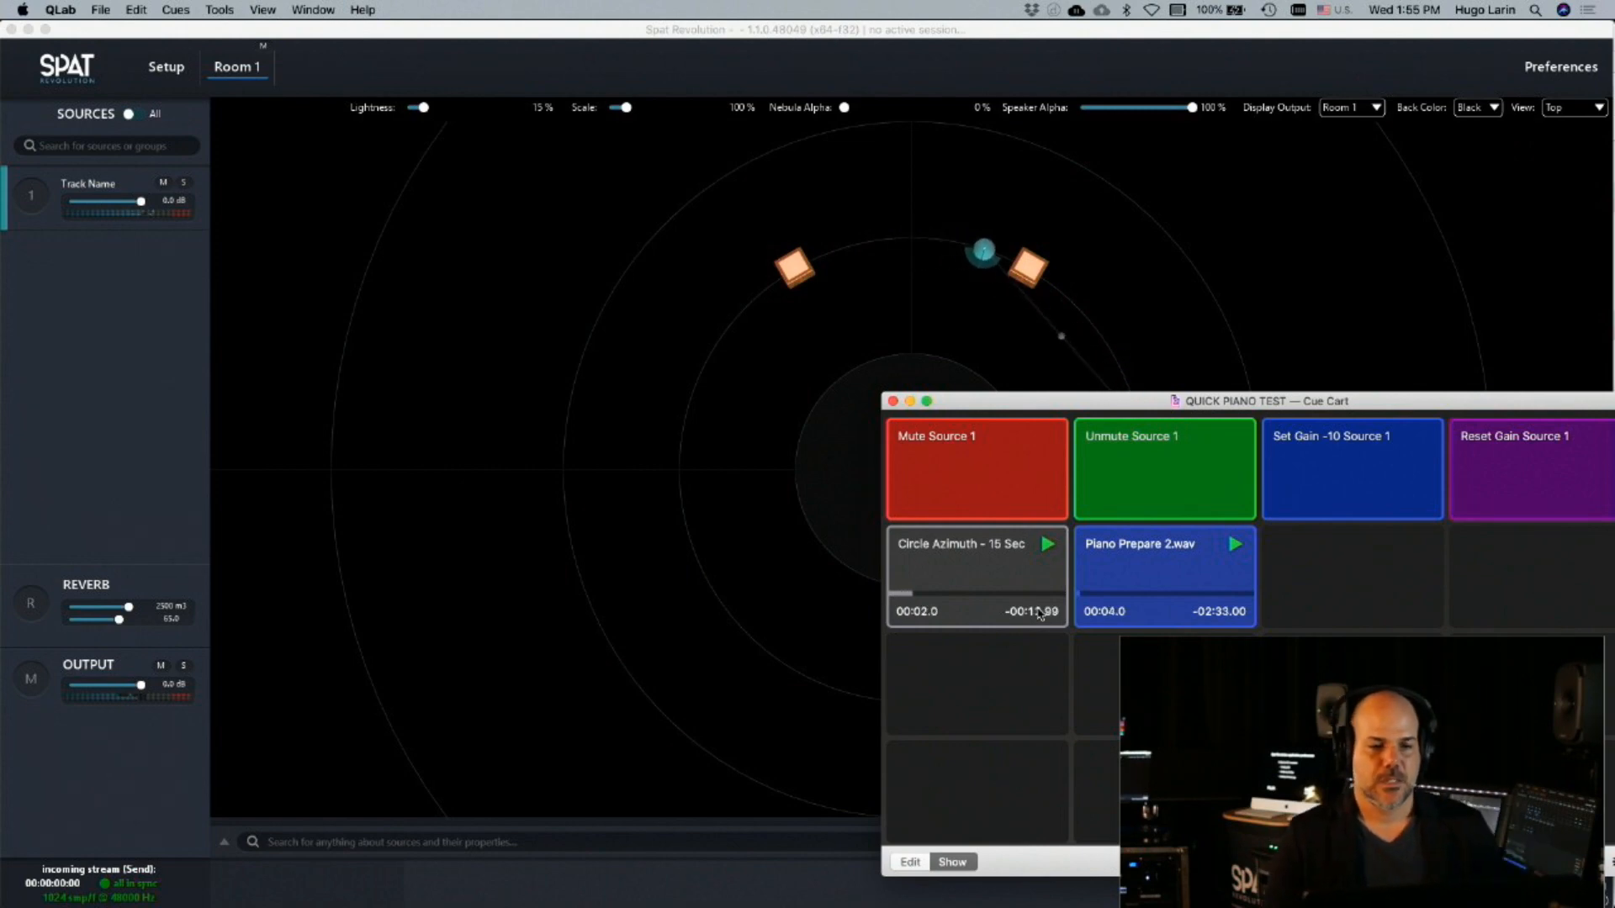
# Return to Spat Revolution's setup and look through the speaker arrangements offered for Room 1
pyautogui.click(165, 67)
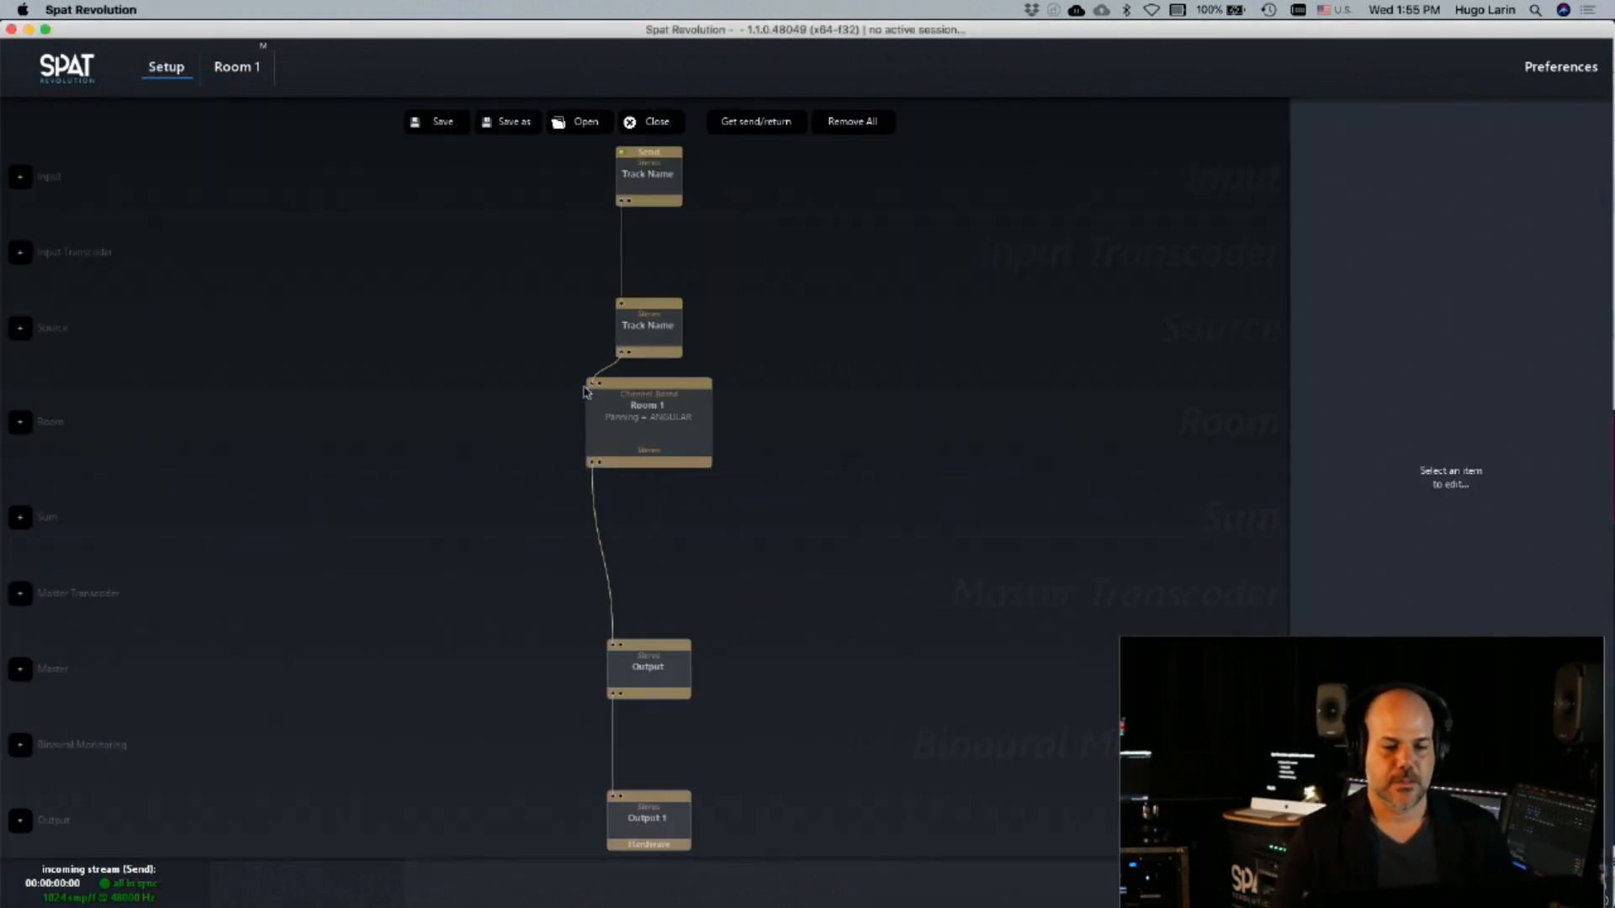
pyautogui.click(627, 416)
pyautogui.click(1522, 345)
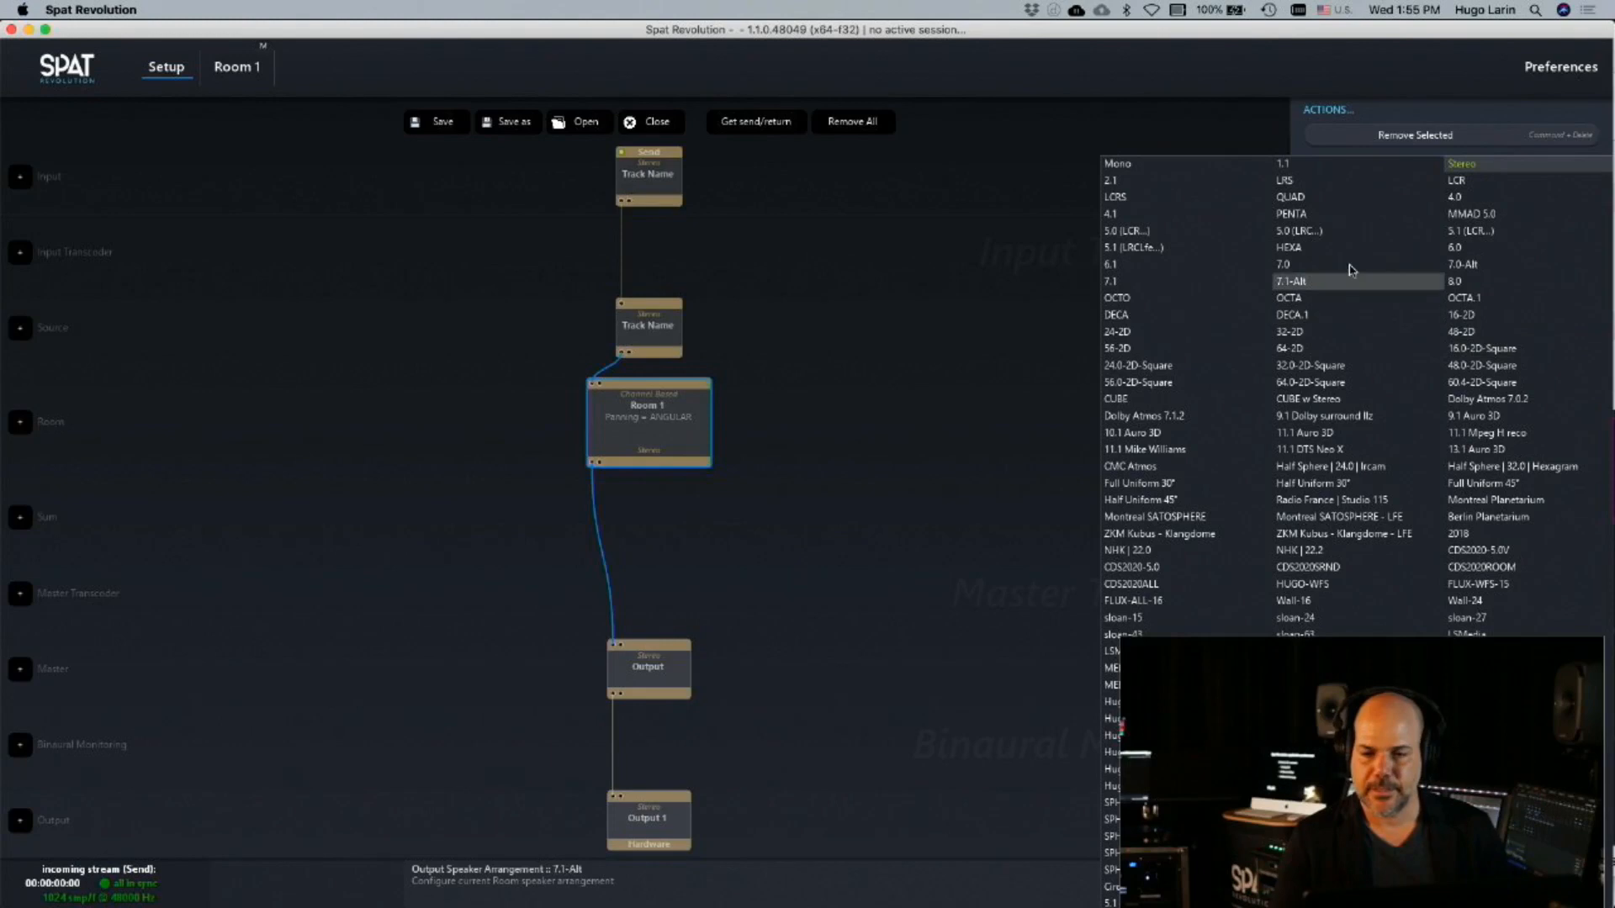
pyautogui.click(1038, 199)
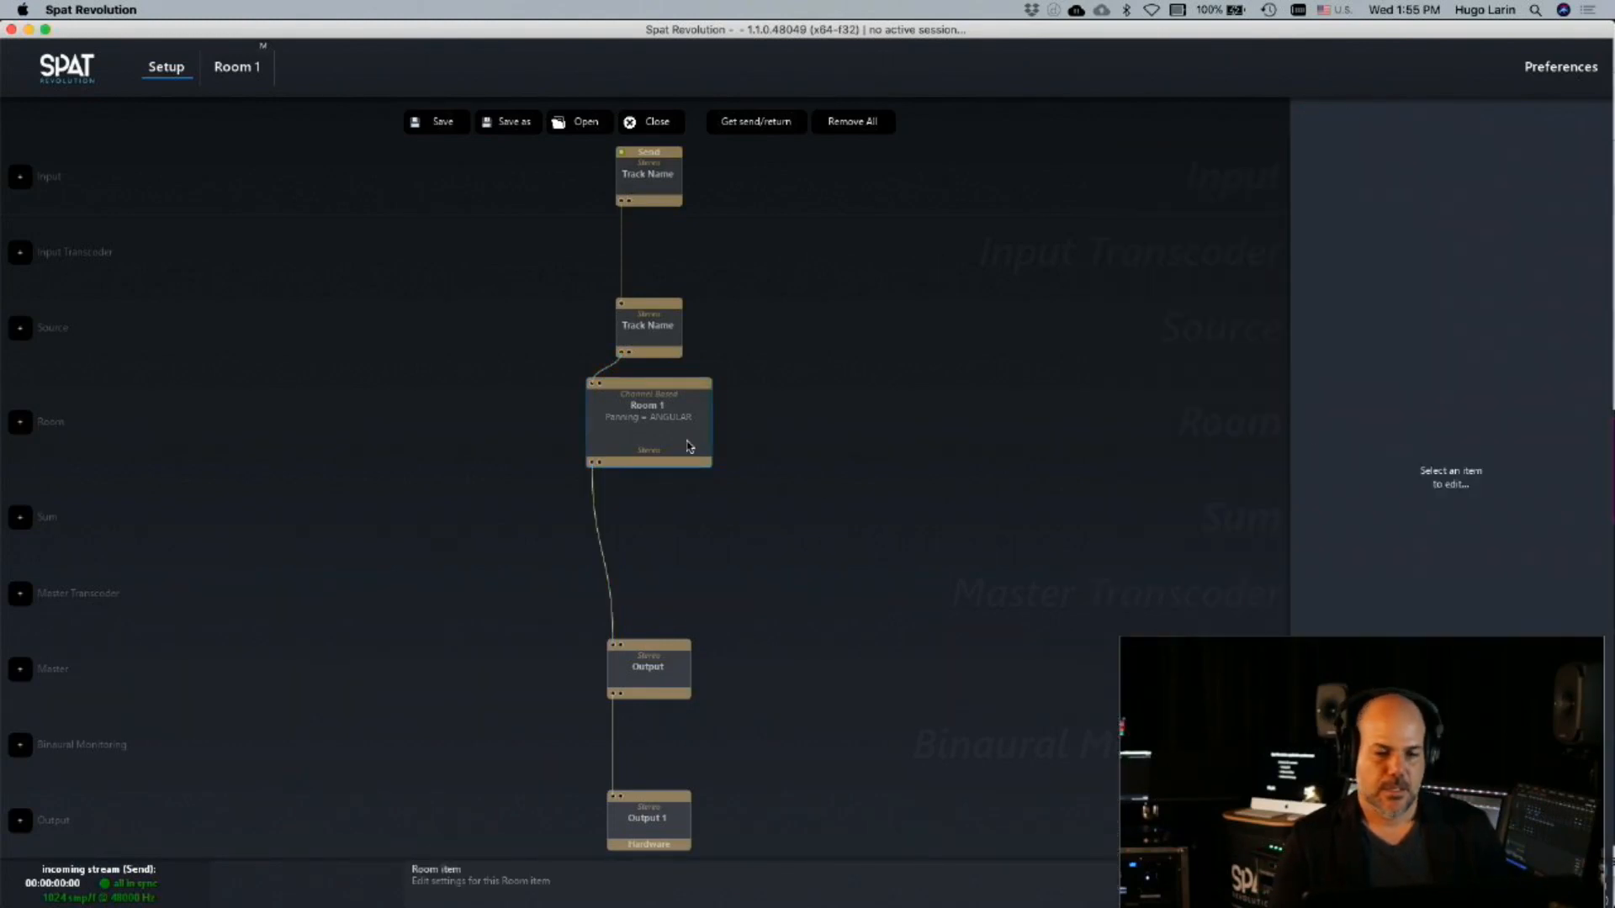
# Set Room 1's output stream type to Binaural and clear the selection
pyautogui.click(688, 446)
pyautogui.click(1514, 311)
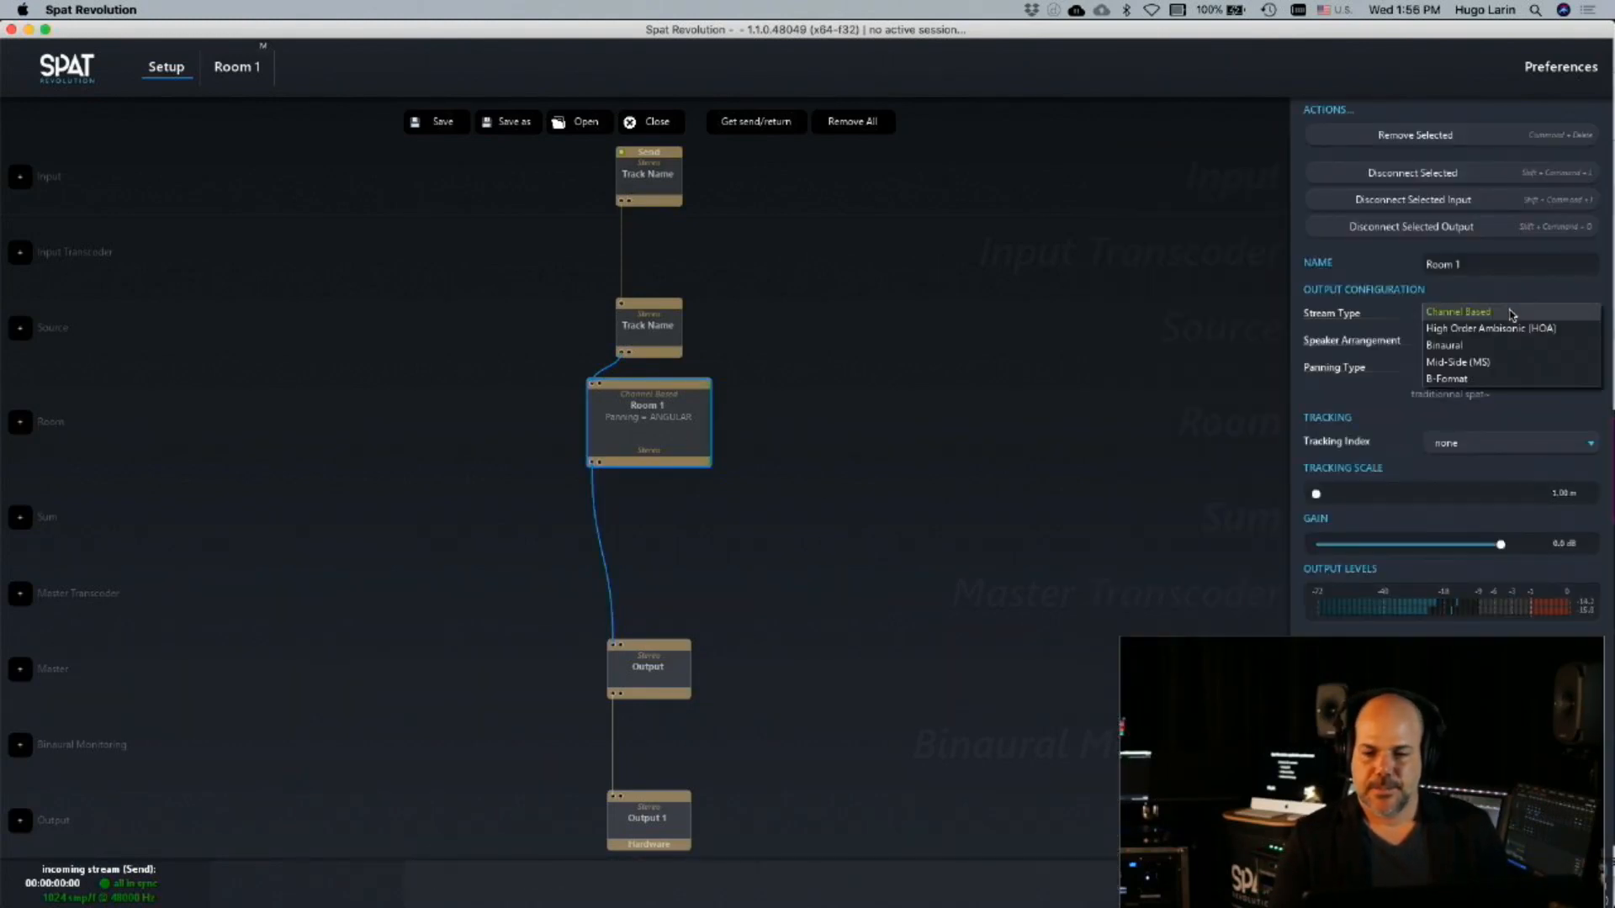
pyautogui.click(1478, 345)
pyautogui.click(1072, 408)
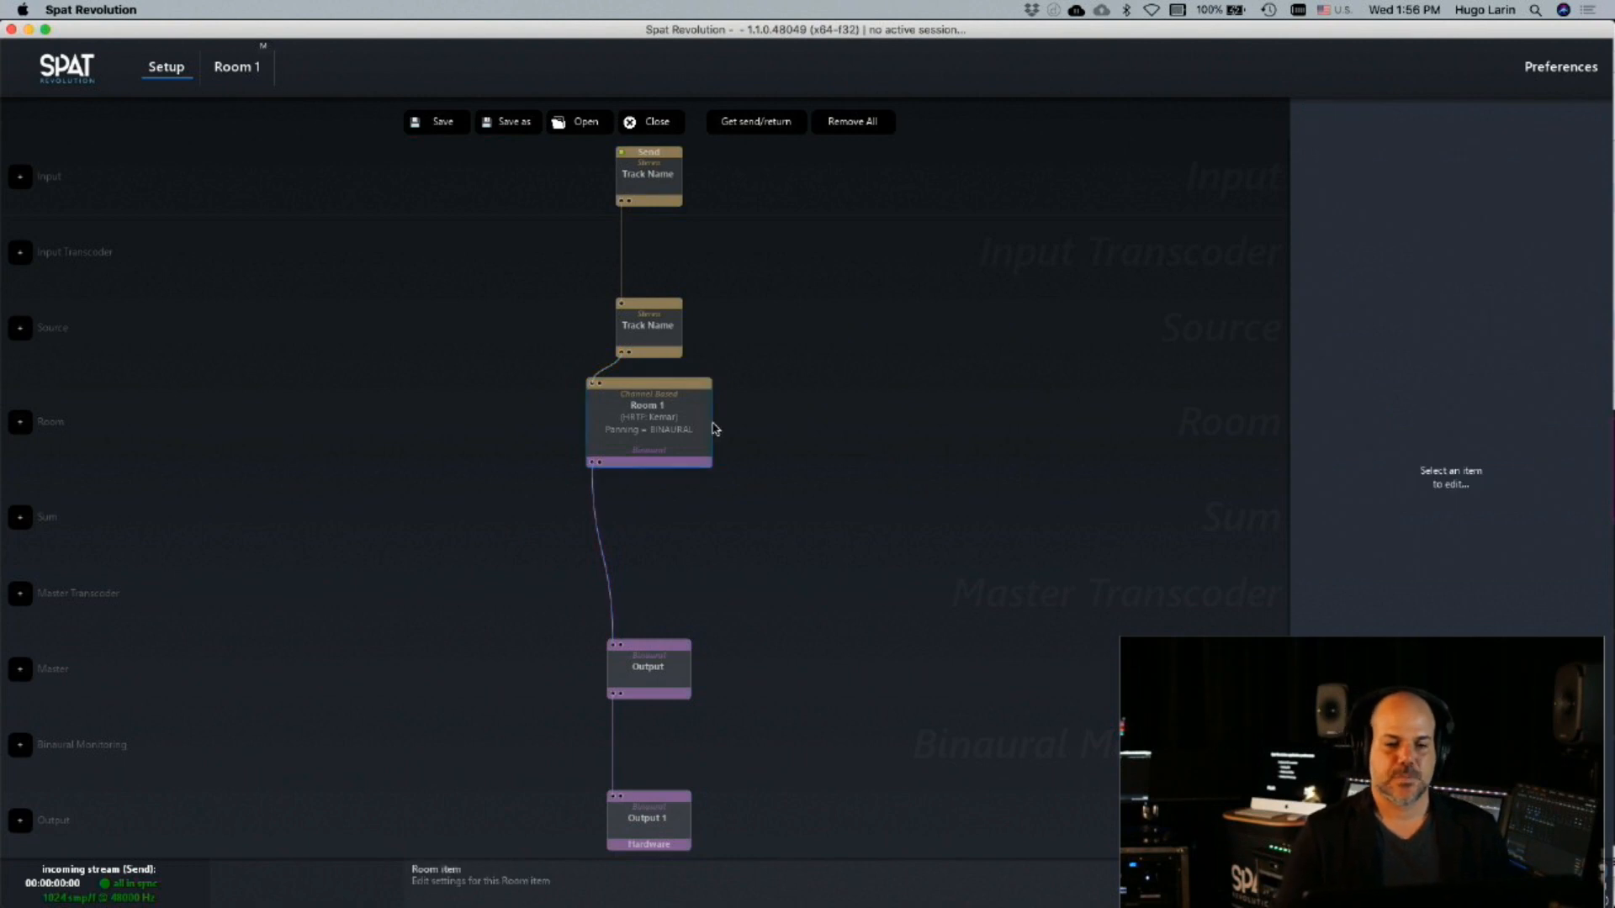
# Set Room 1's output HRTF to 1040 and clear the selection
pyautogui.click(644, 422)
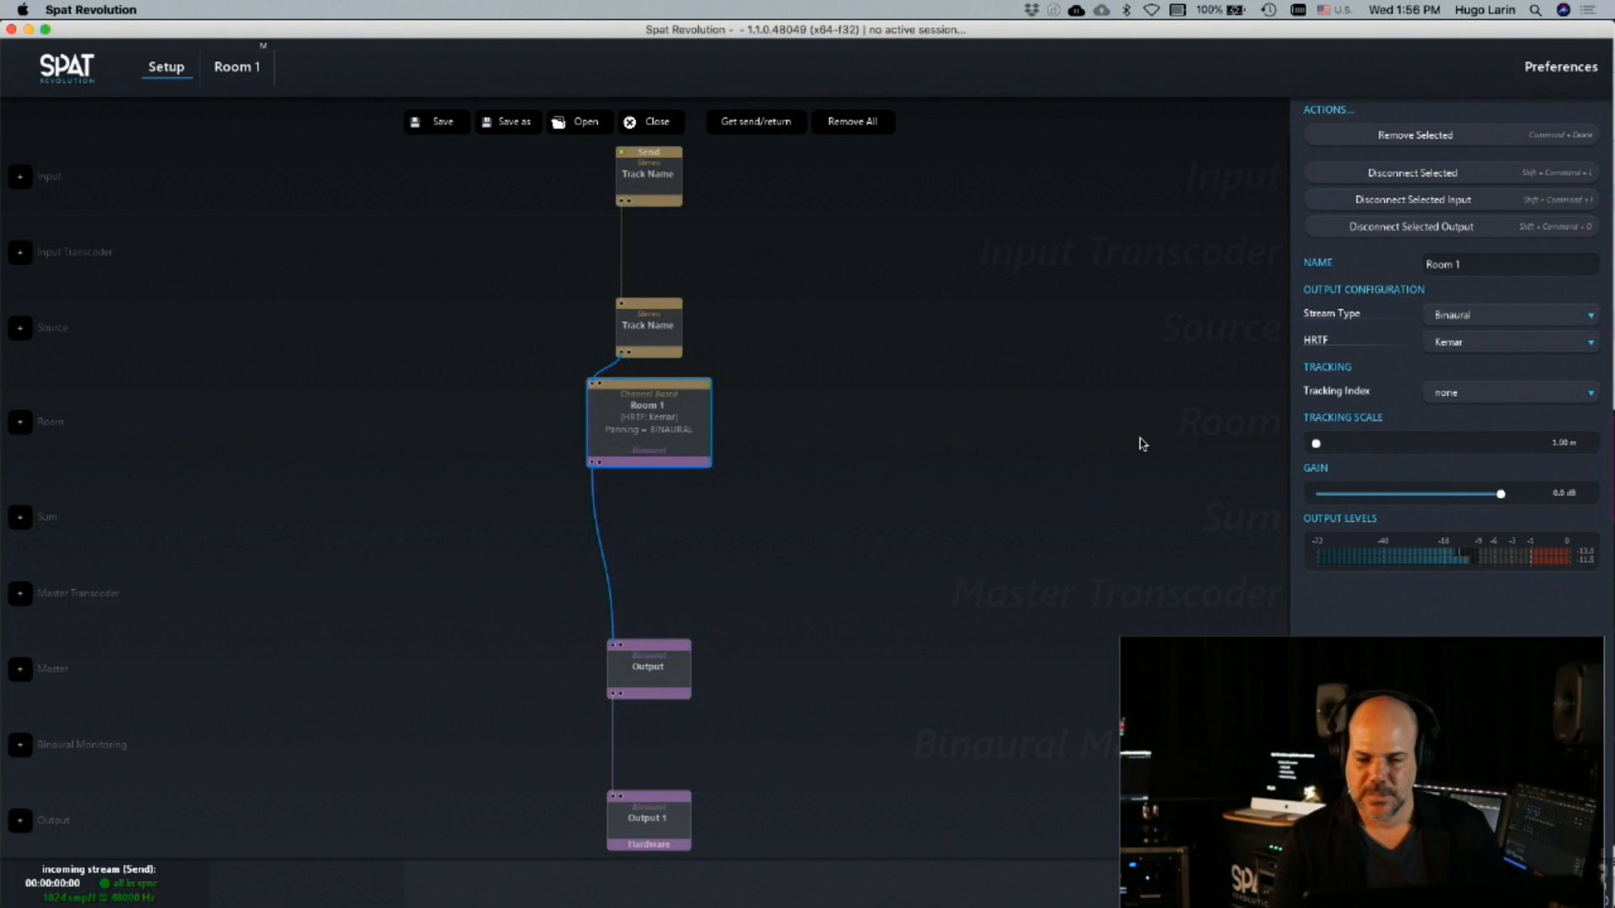
pyautogui.click(1480, 338)
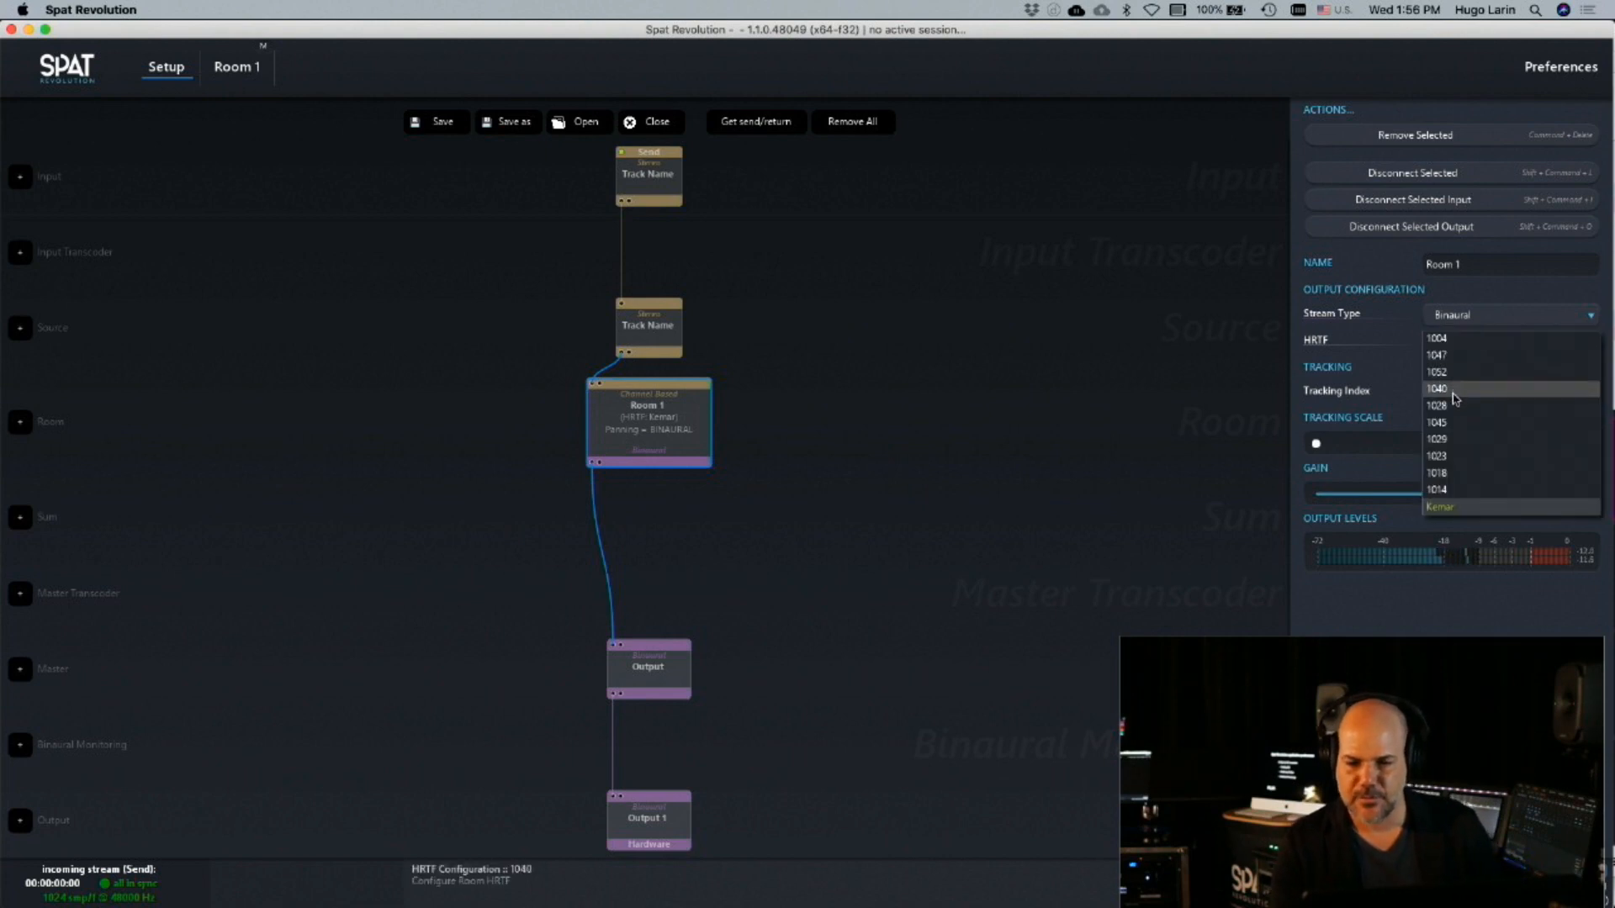
pyautogui.click(1456, 398)
pyautogui.click(923, 470)
# With Room 1's view open, run the Circle Azimuth - 15 Sec cue in QLab and stop all playing cues
pyautogui.doubleClick(661, 439)
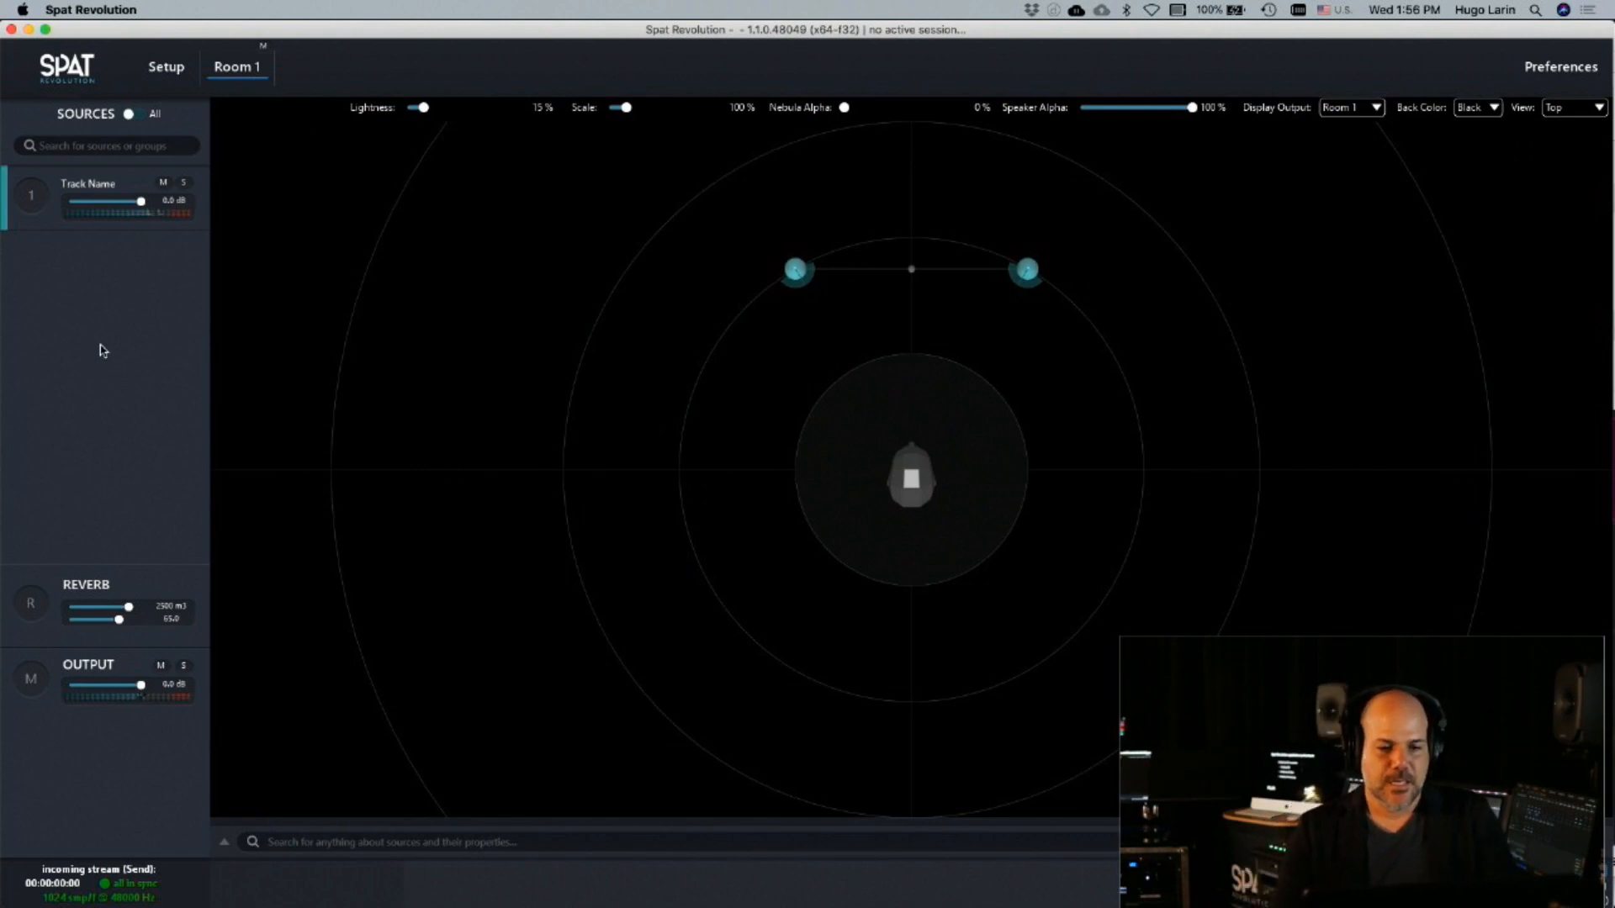
pyautogui.press('super+Tab')
pyautogui.click(1037, 574)
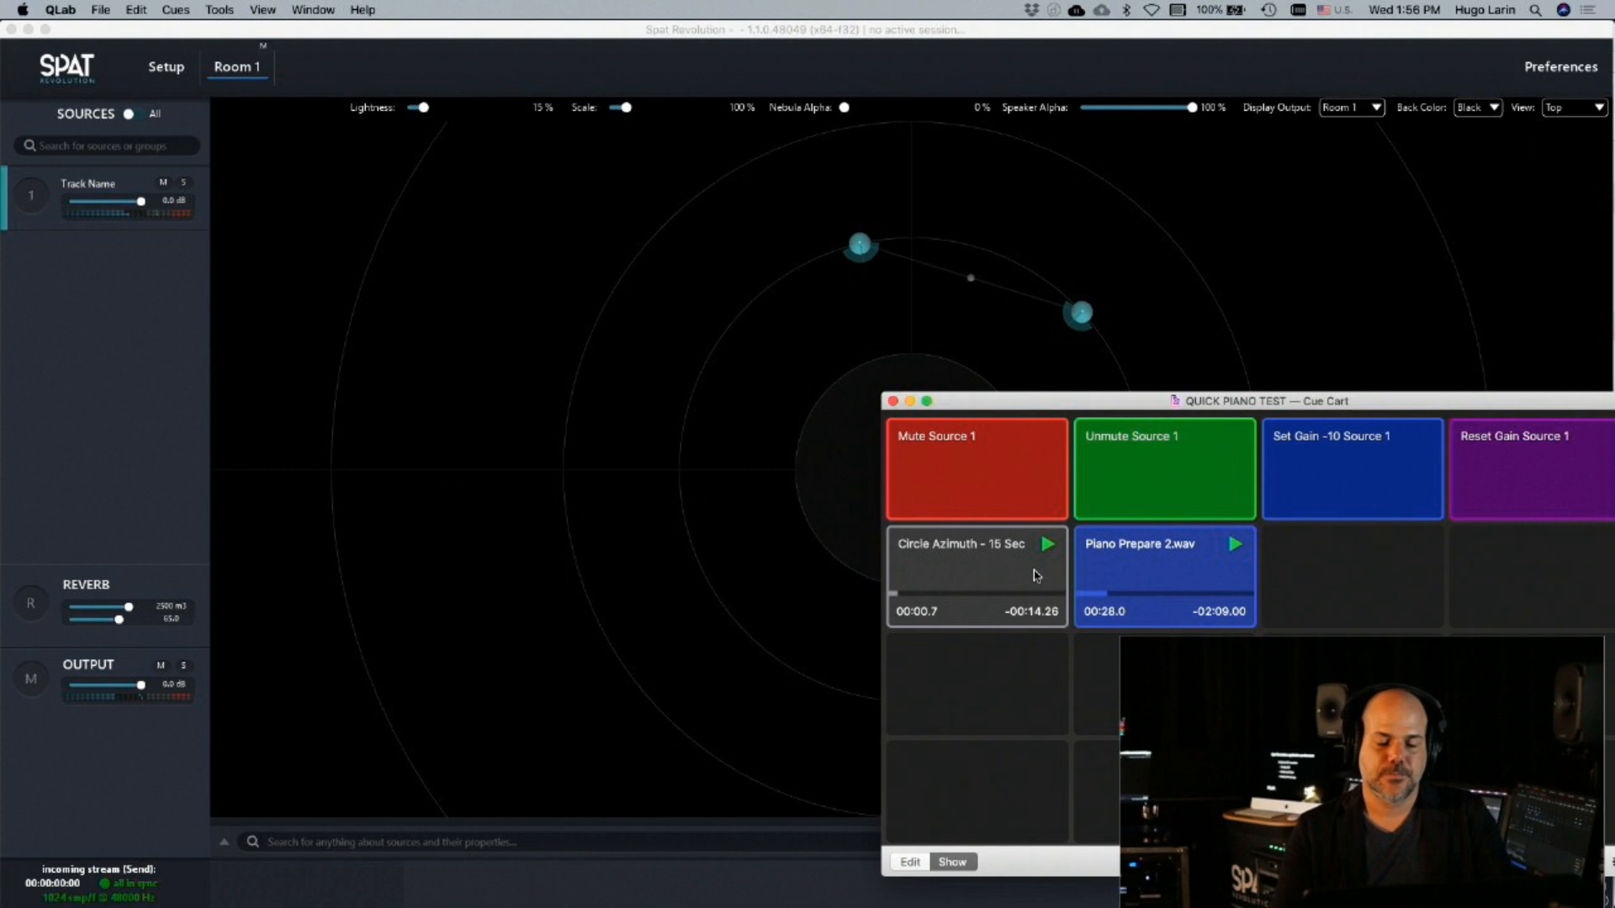
pyautogui.press('Escape')
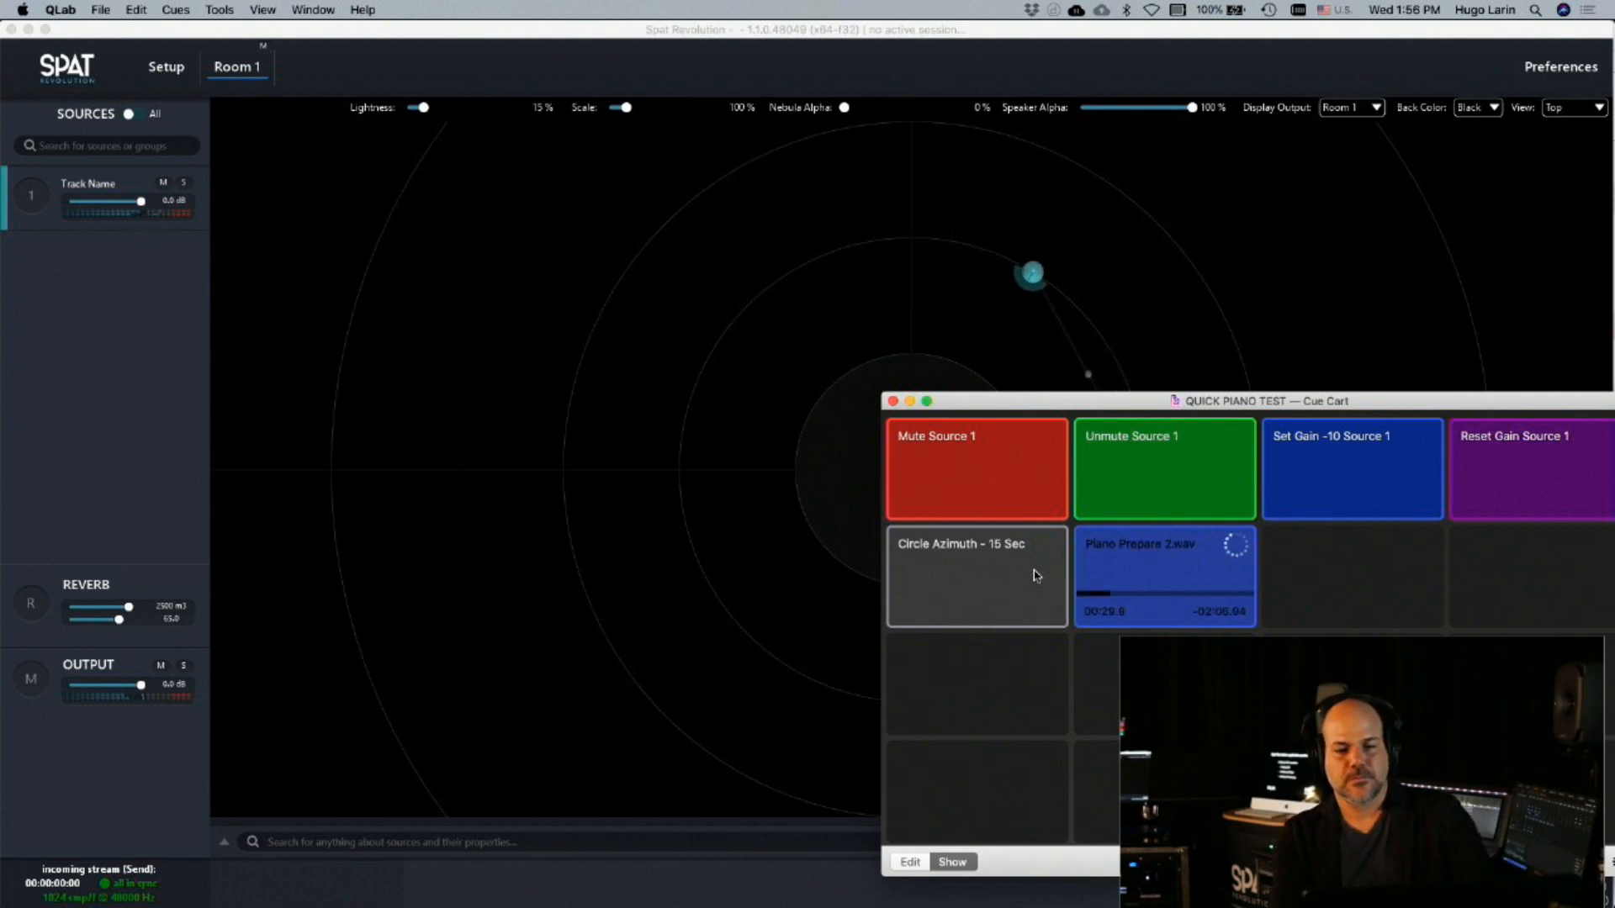
# Return to Spat Revolution and examine the default HRTF and HRTF management settings in the preferences
pyautogui.click(1137, 56)
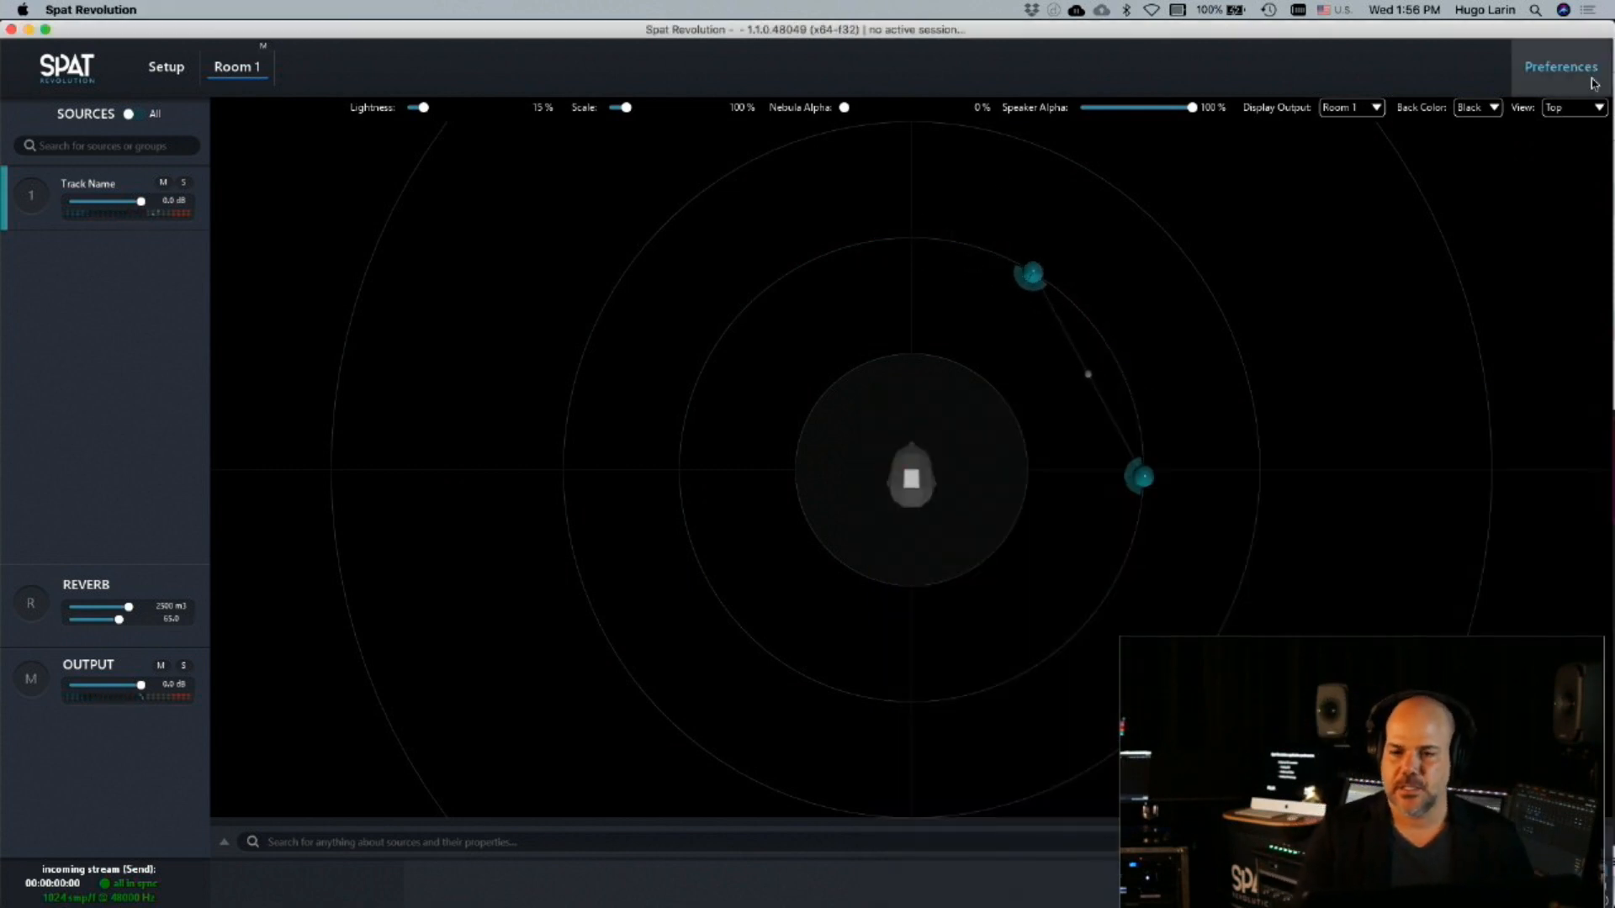
pyautogui.click(1560, 66)
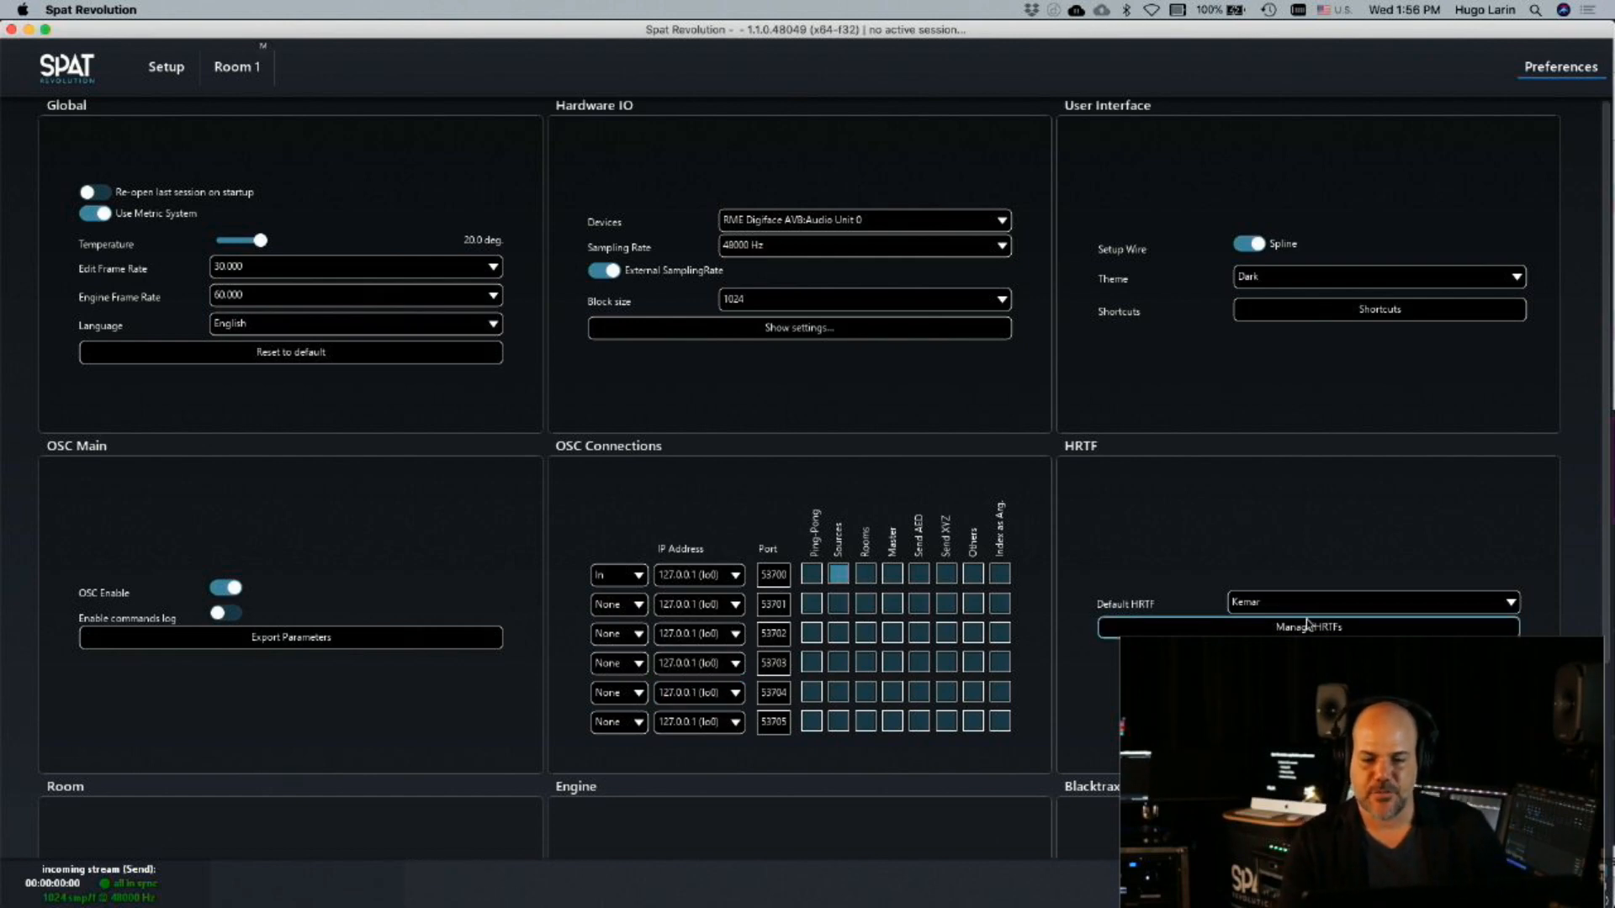
pyautogui.scroll(-5, 1426, 620)
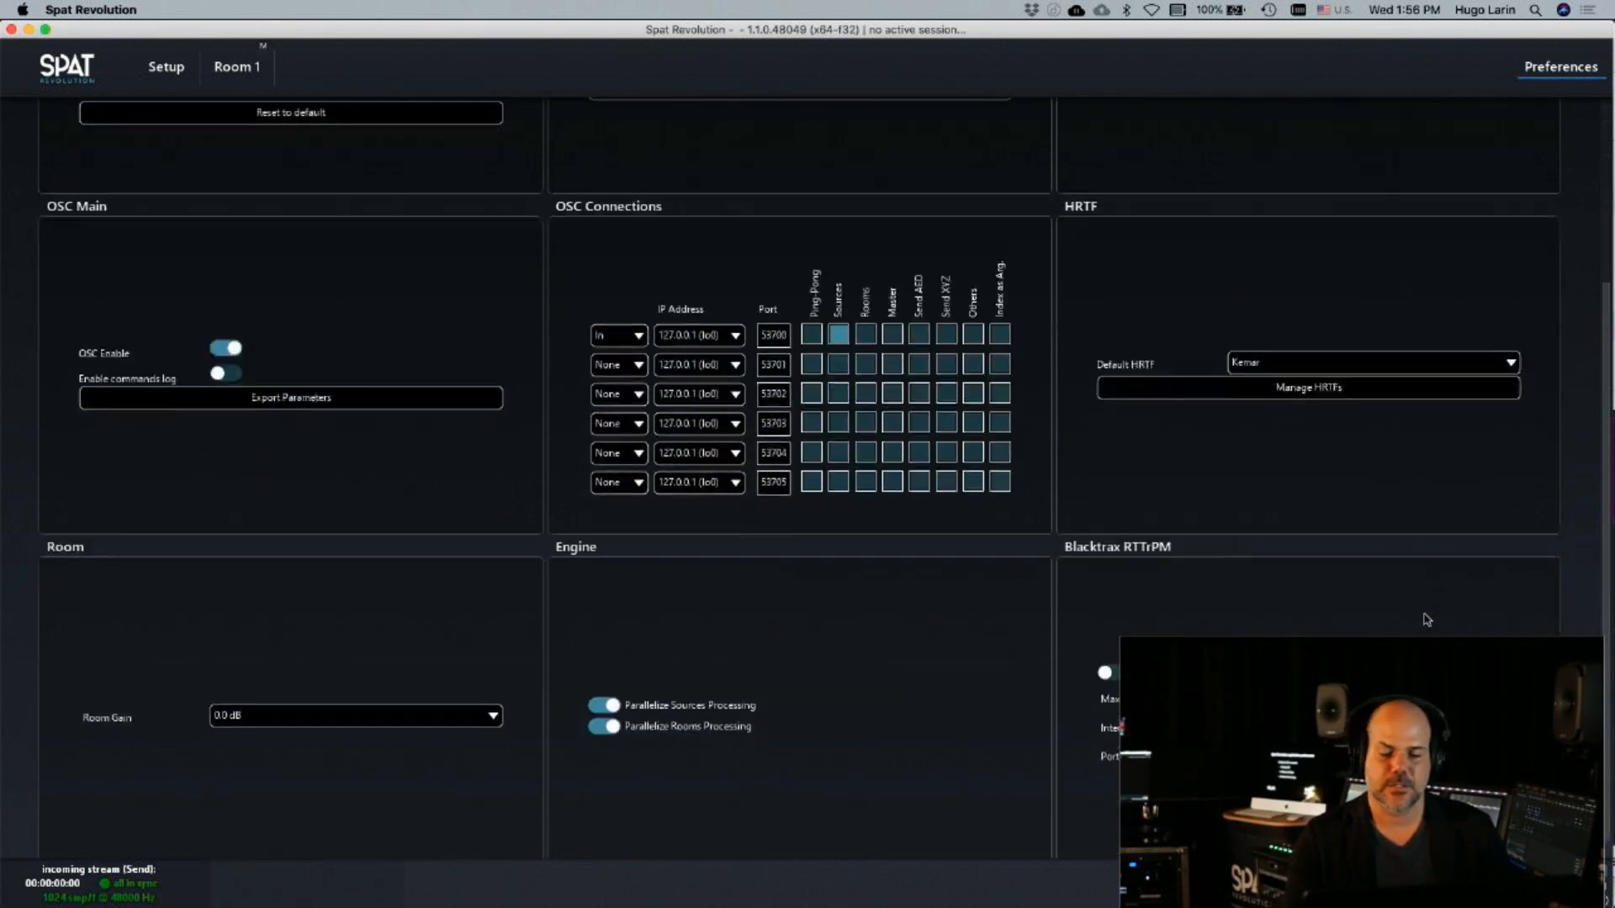
pyautogui.scroll(5, 1366, 620)
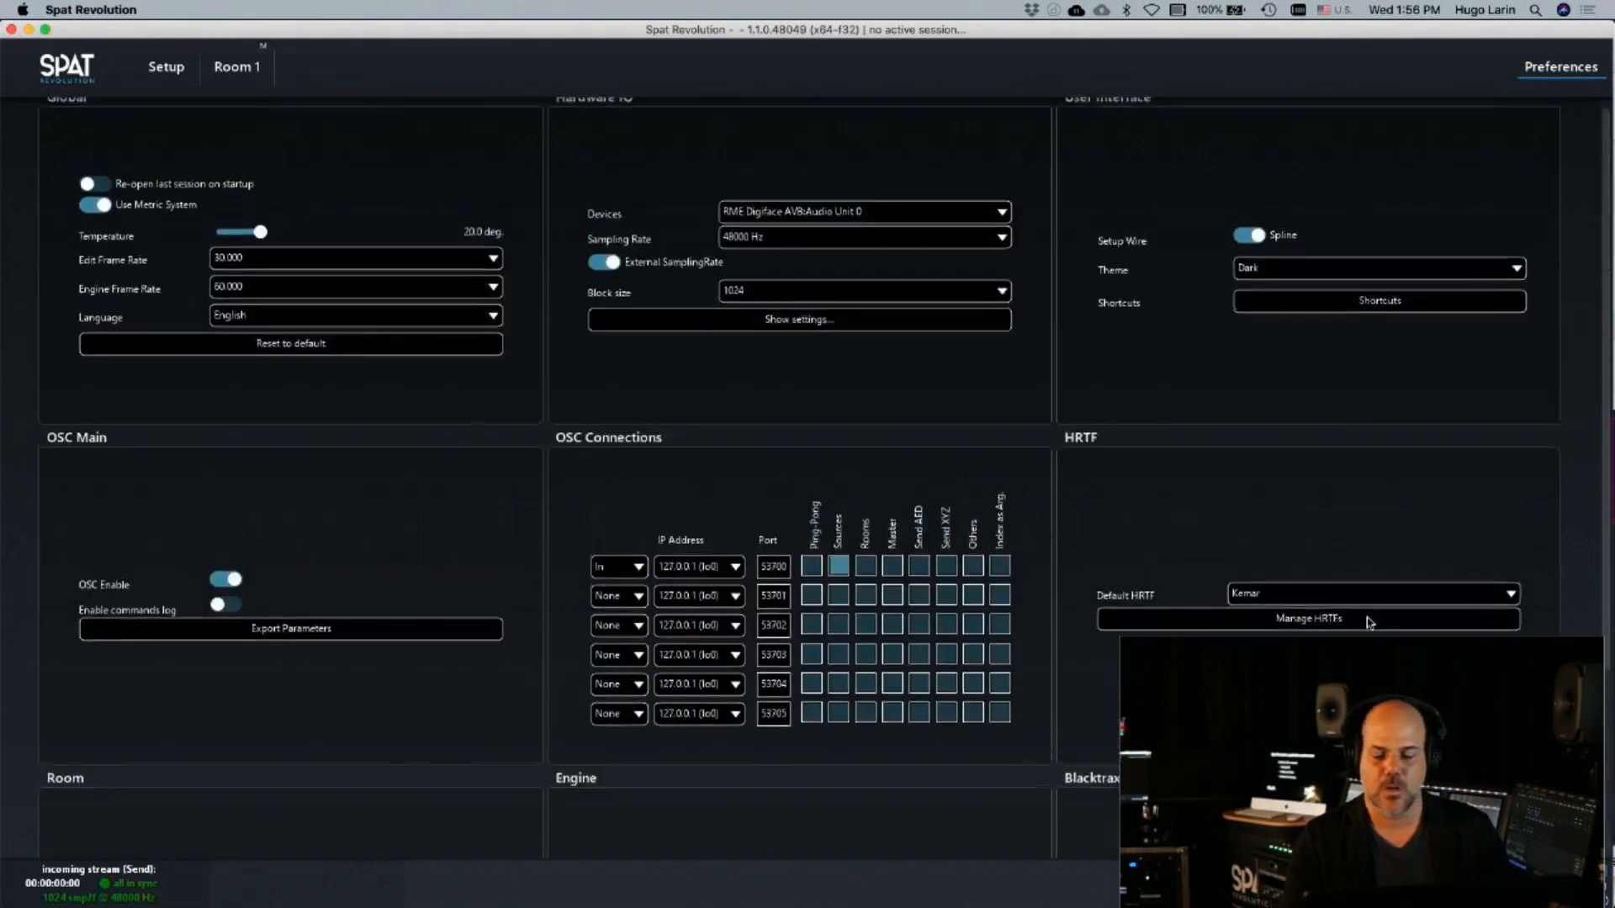
pyautogui.scroll(-5, 1369, 623)
pyautogui.scroll(5, 1252, 517)
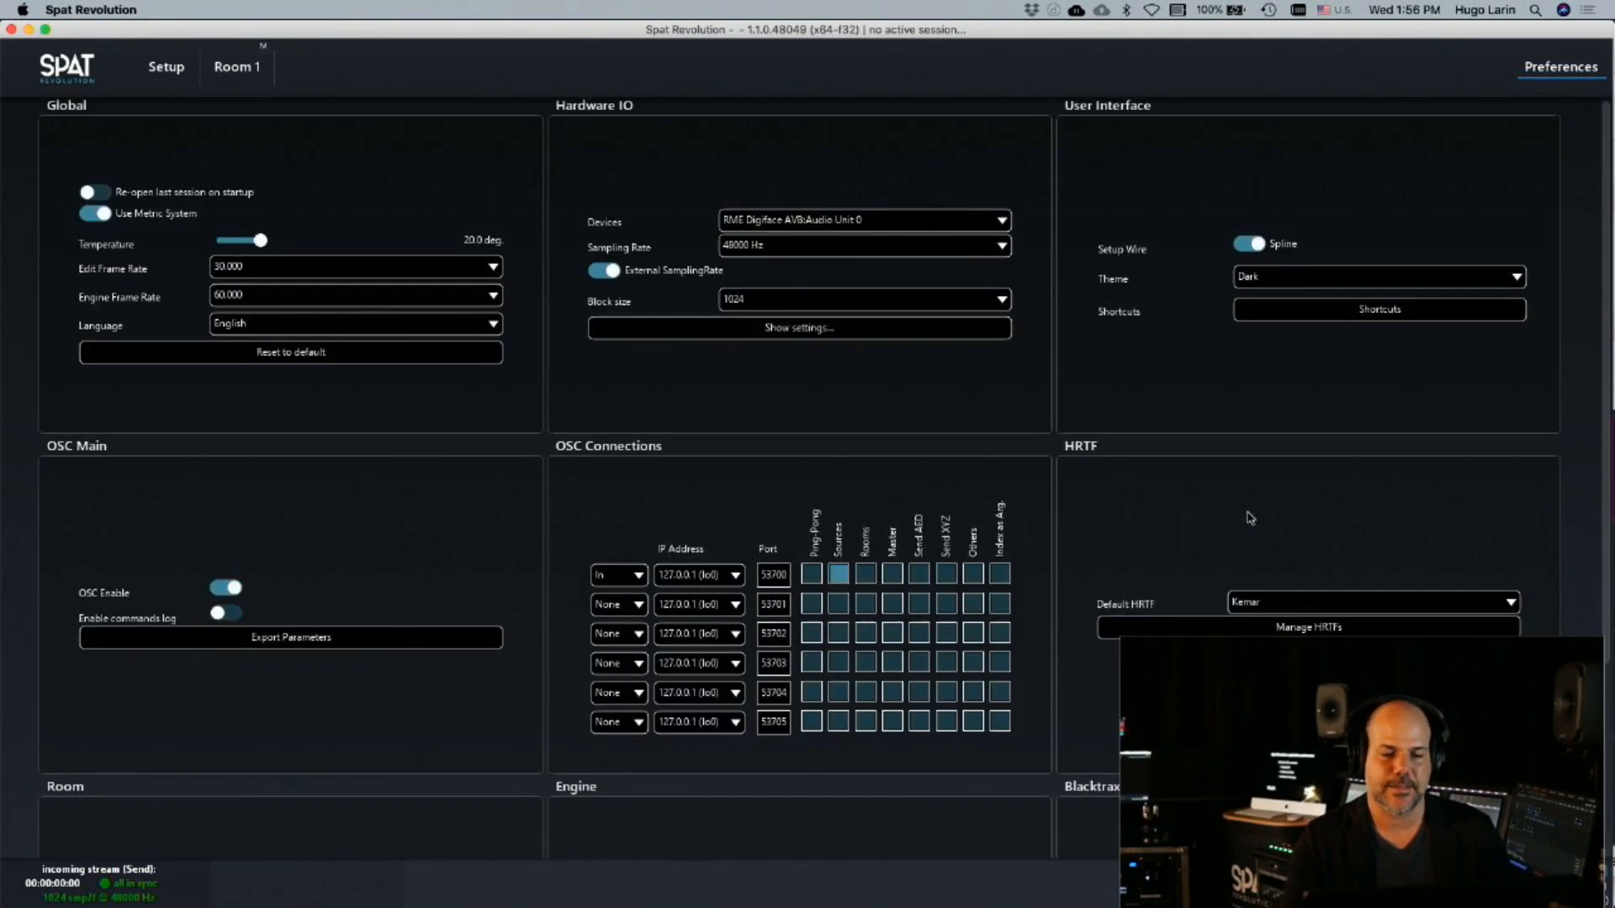
pyautogui.click(227, 77)
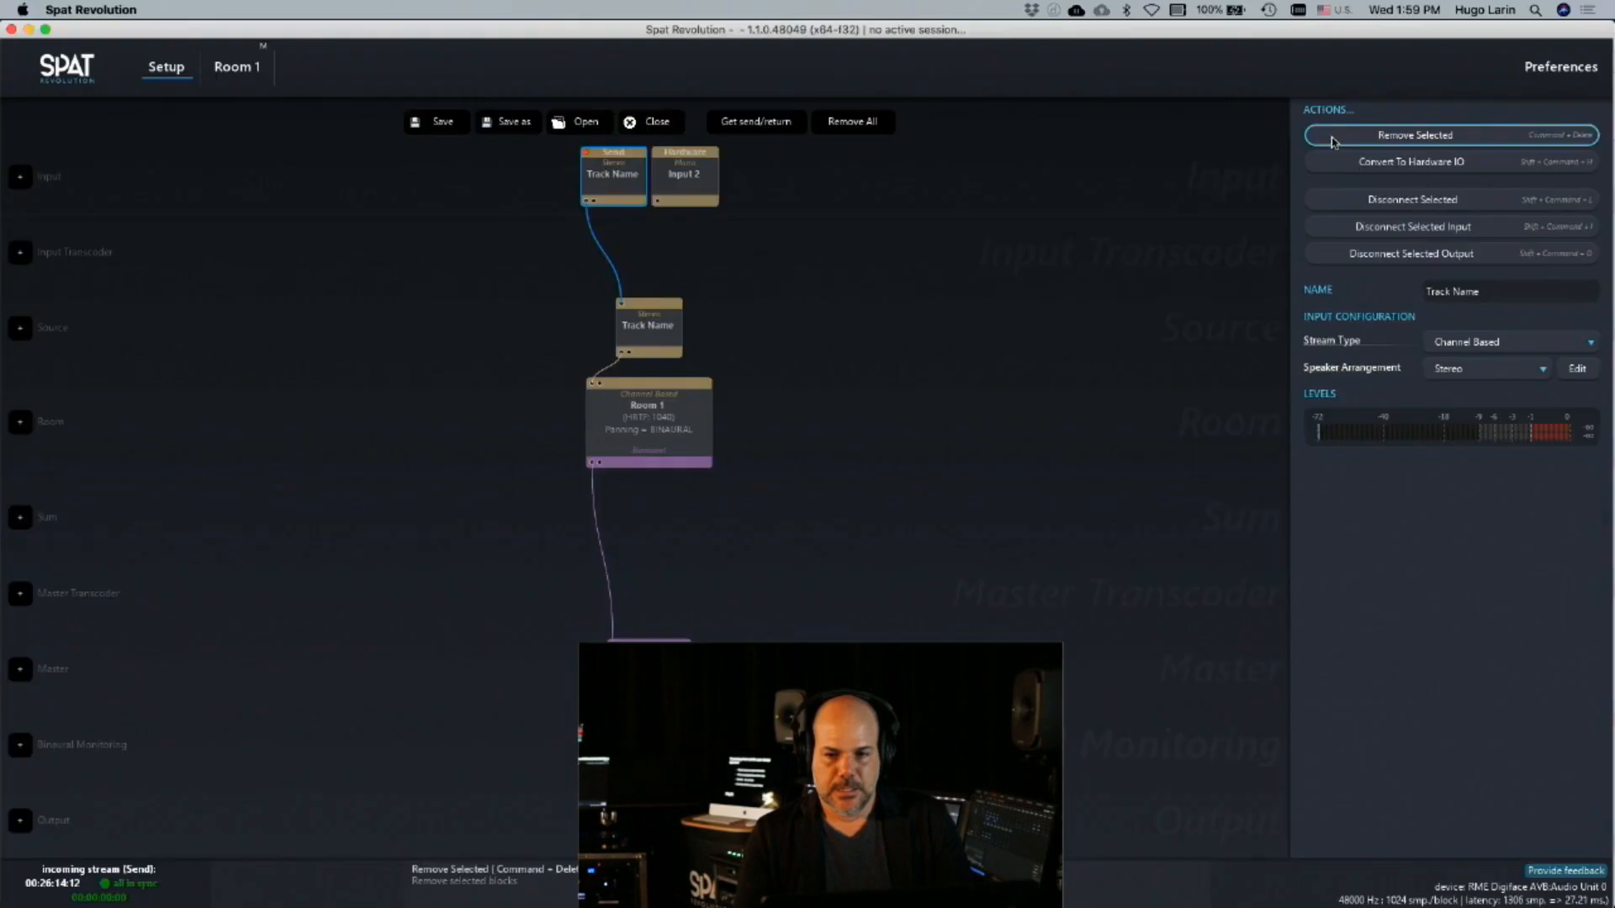
# Remove the Track Name send input from the setup and select the hardware Input 2
pyautogui.press('super+BackSpace')
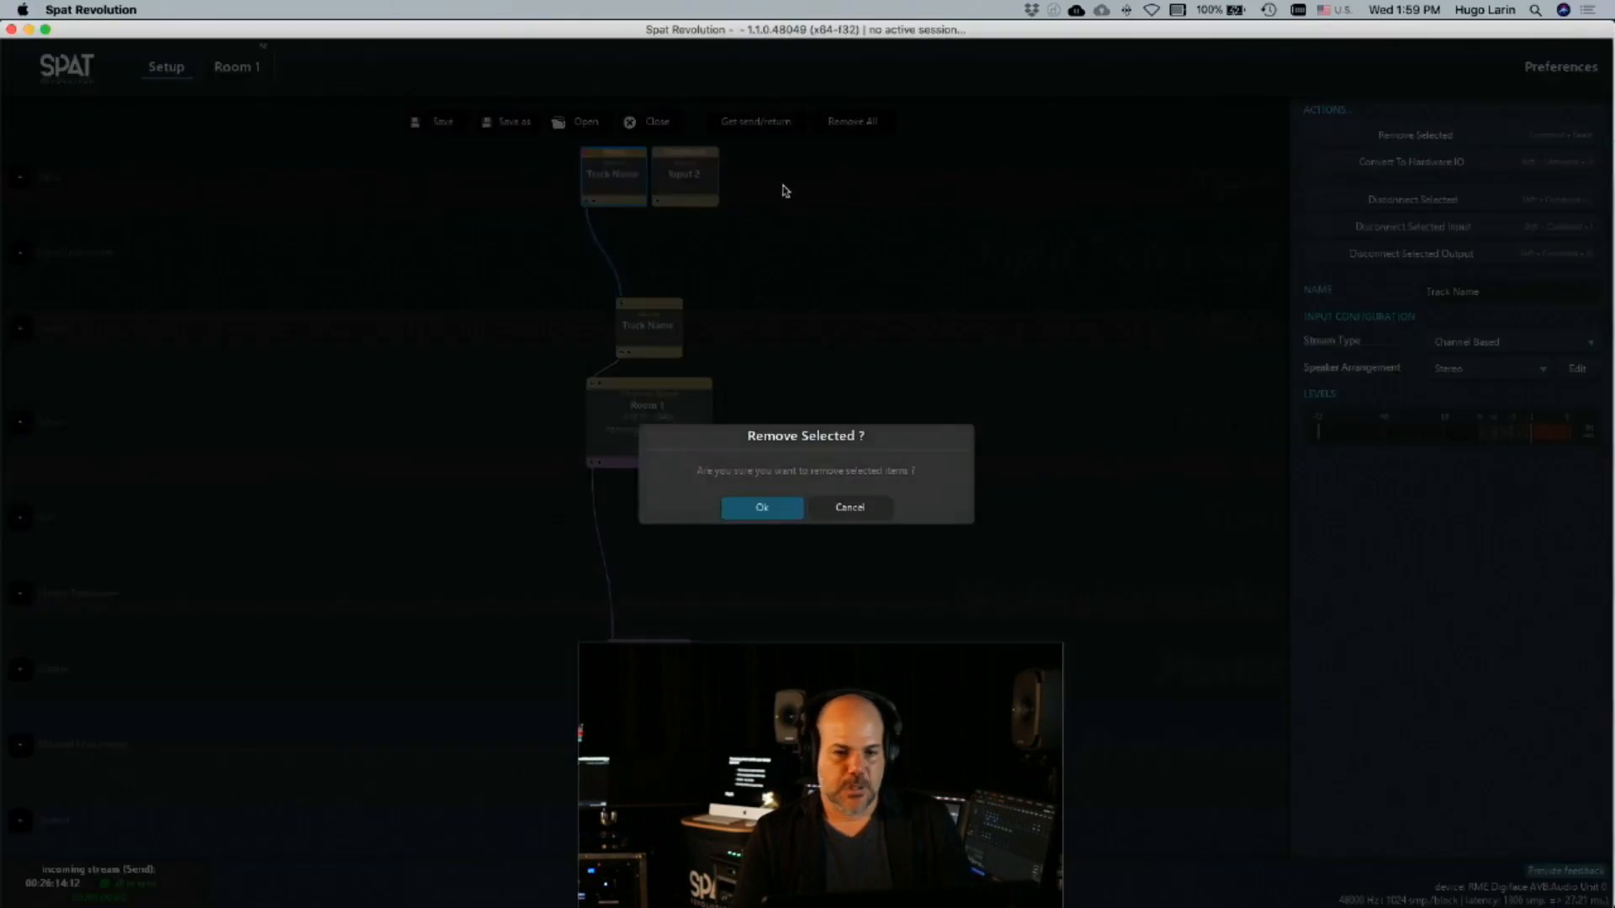
pyautogui.click(769, 511)
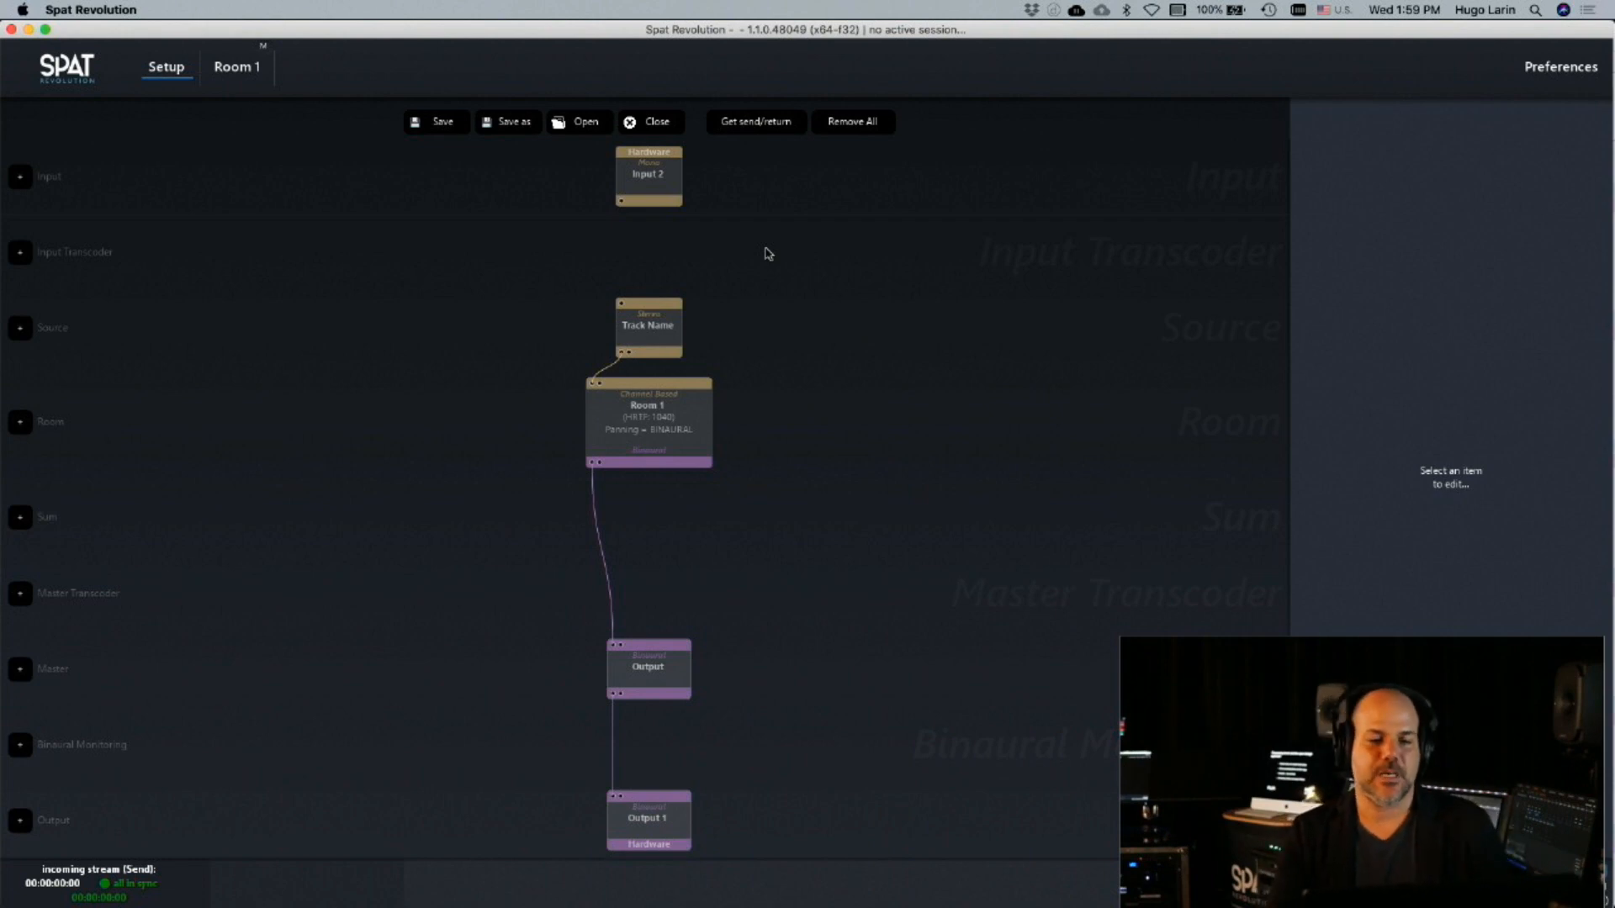
pyautogui.click(621, 171)
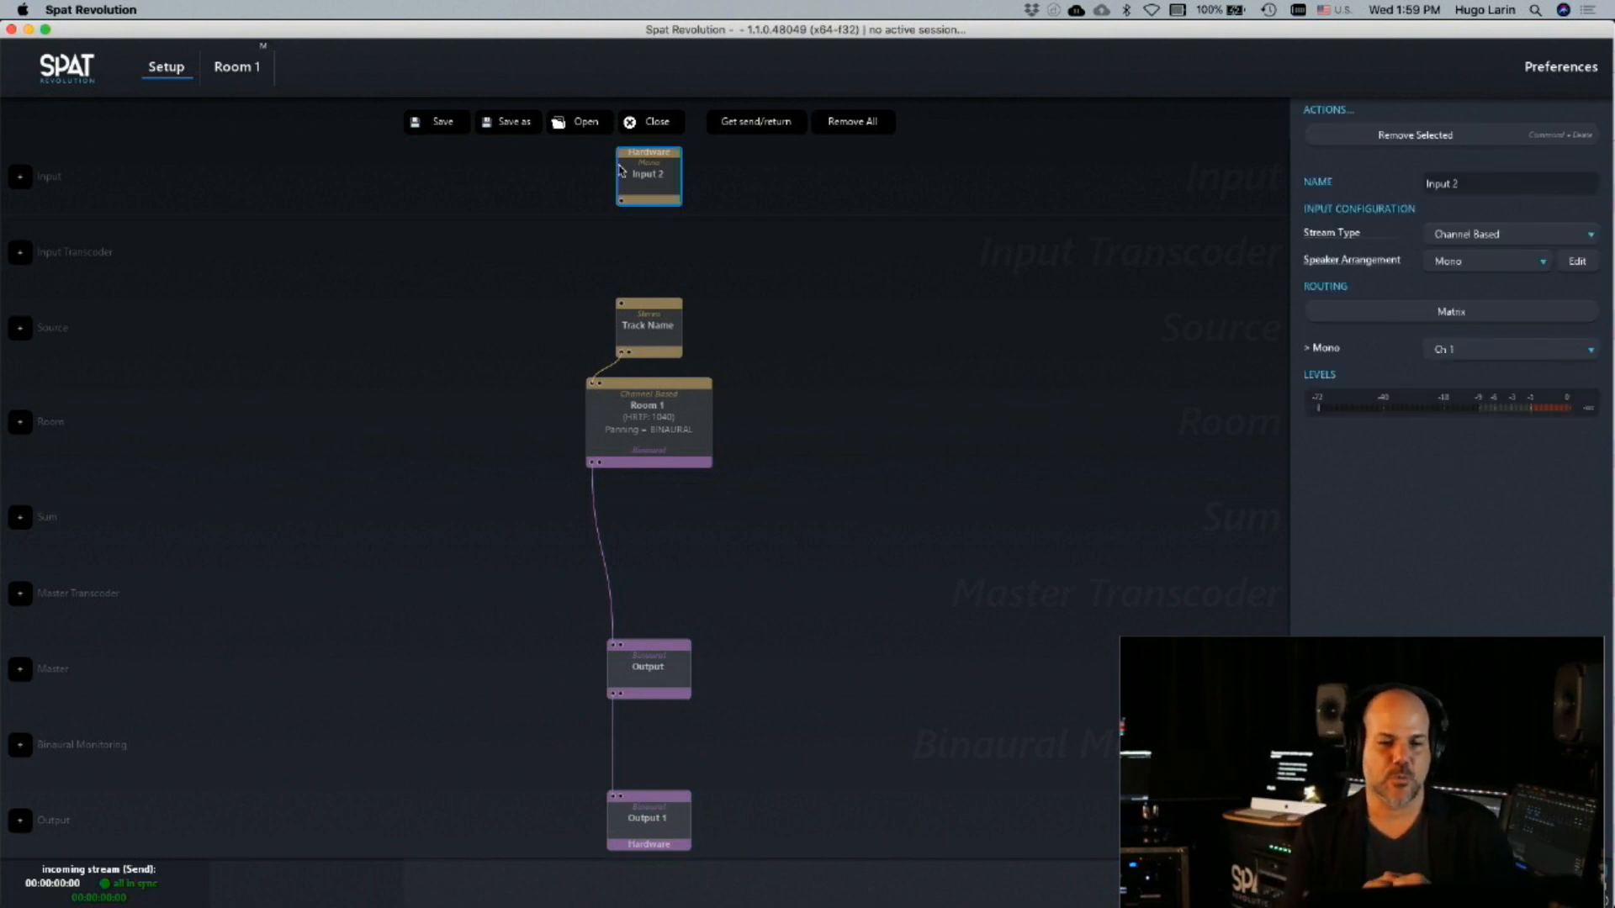
# Switch to Pro Tools and browse the disk for a session, going up to the Project Examples folder
pyautogui.moveTo(786, 887)
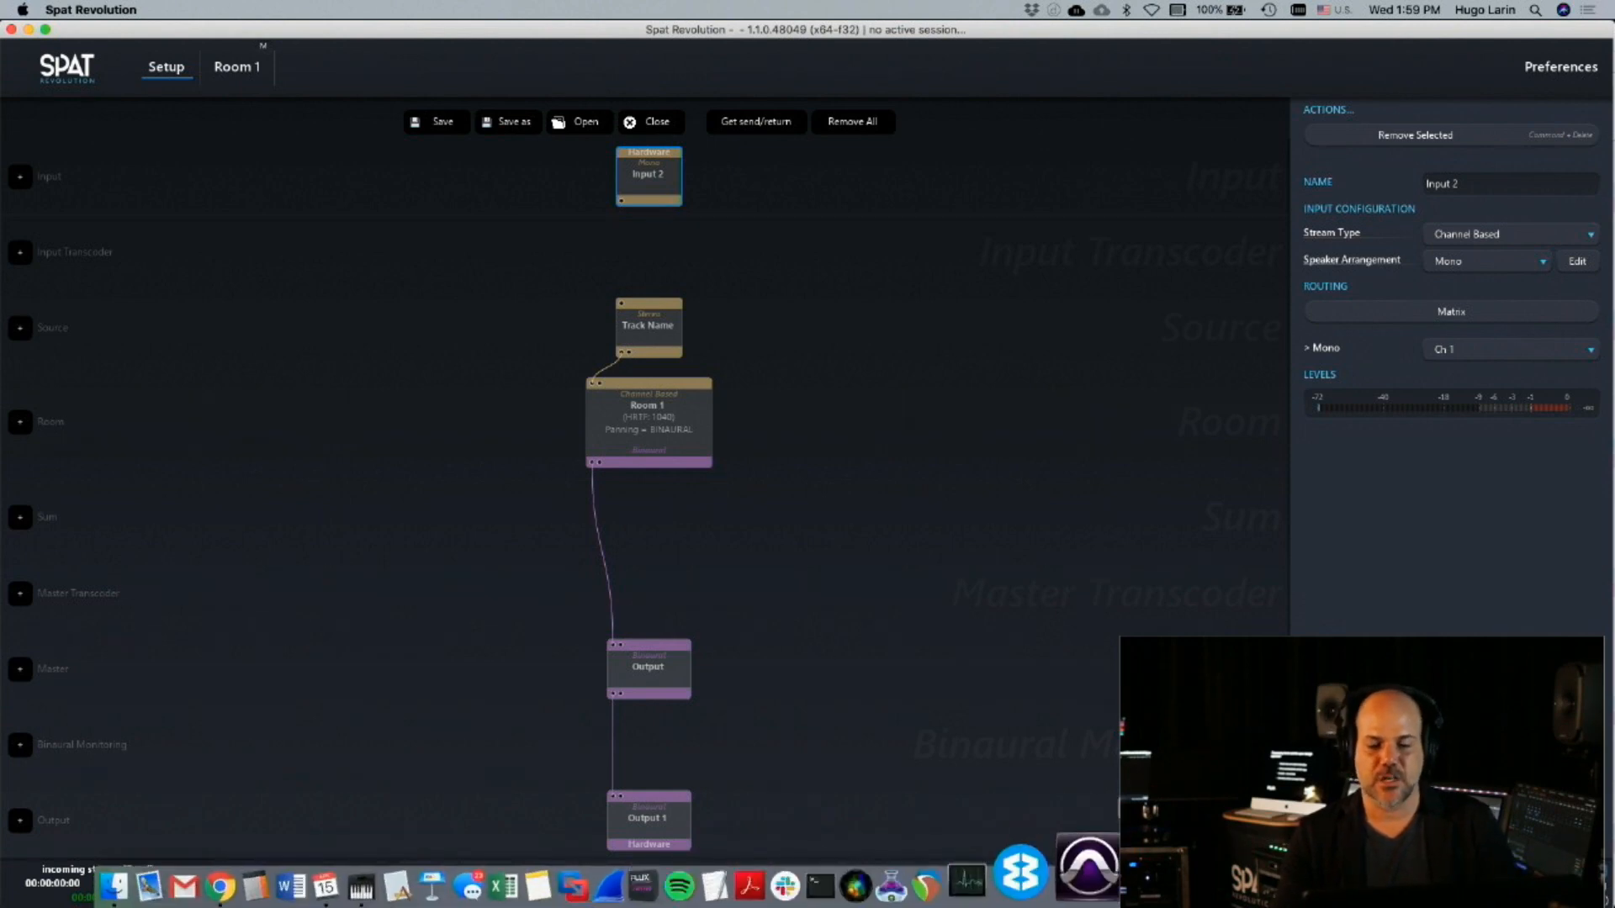
pyautogui.click(1107, 900)
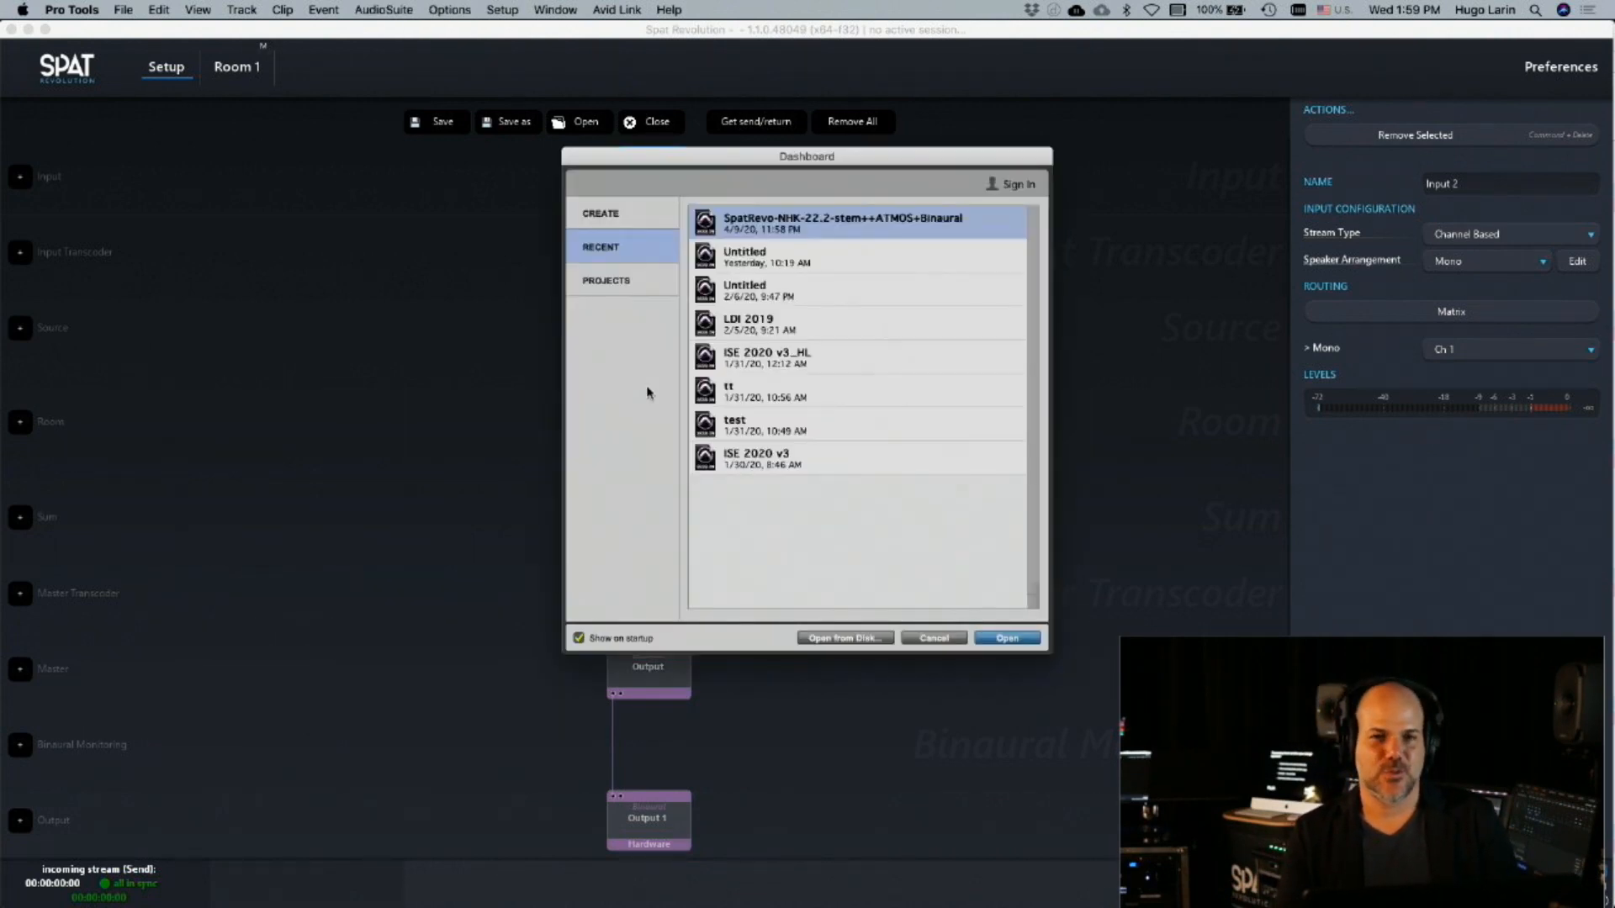
pyautogui.click(619, 283)
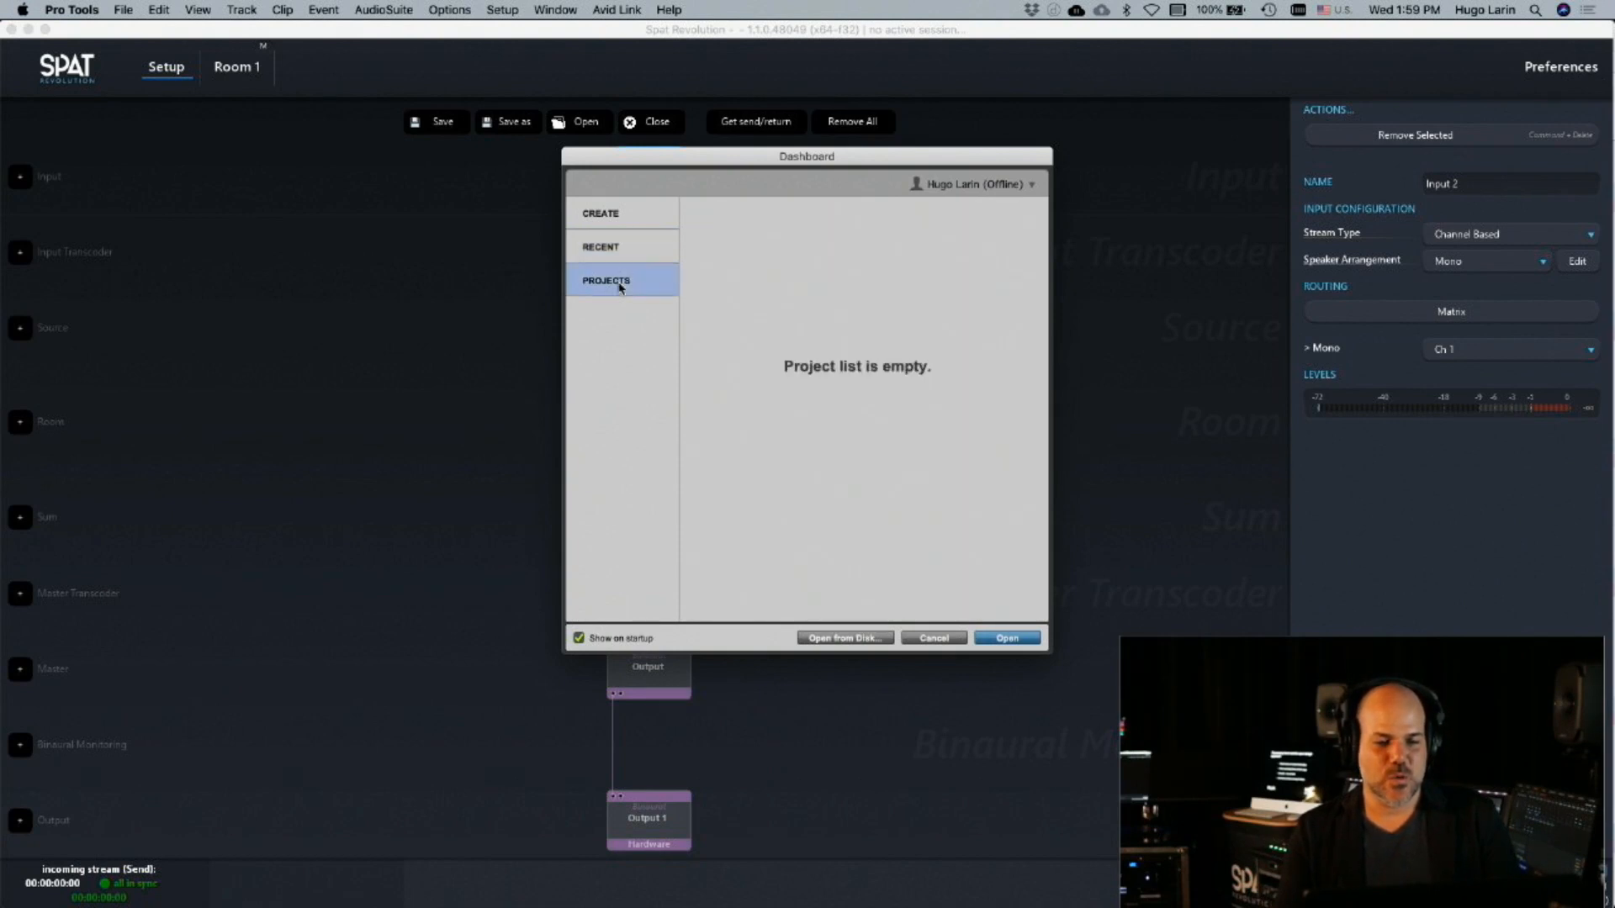
pyautogui.click(623, 245)
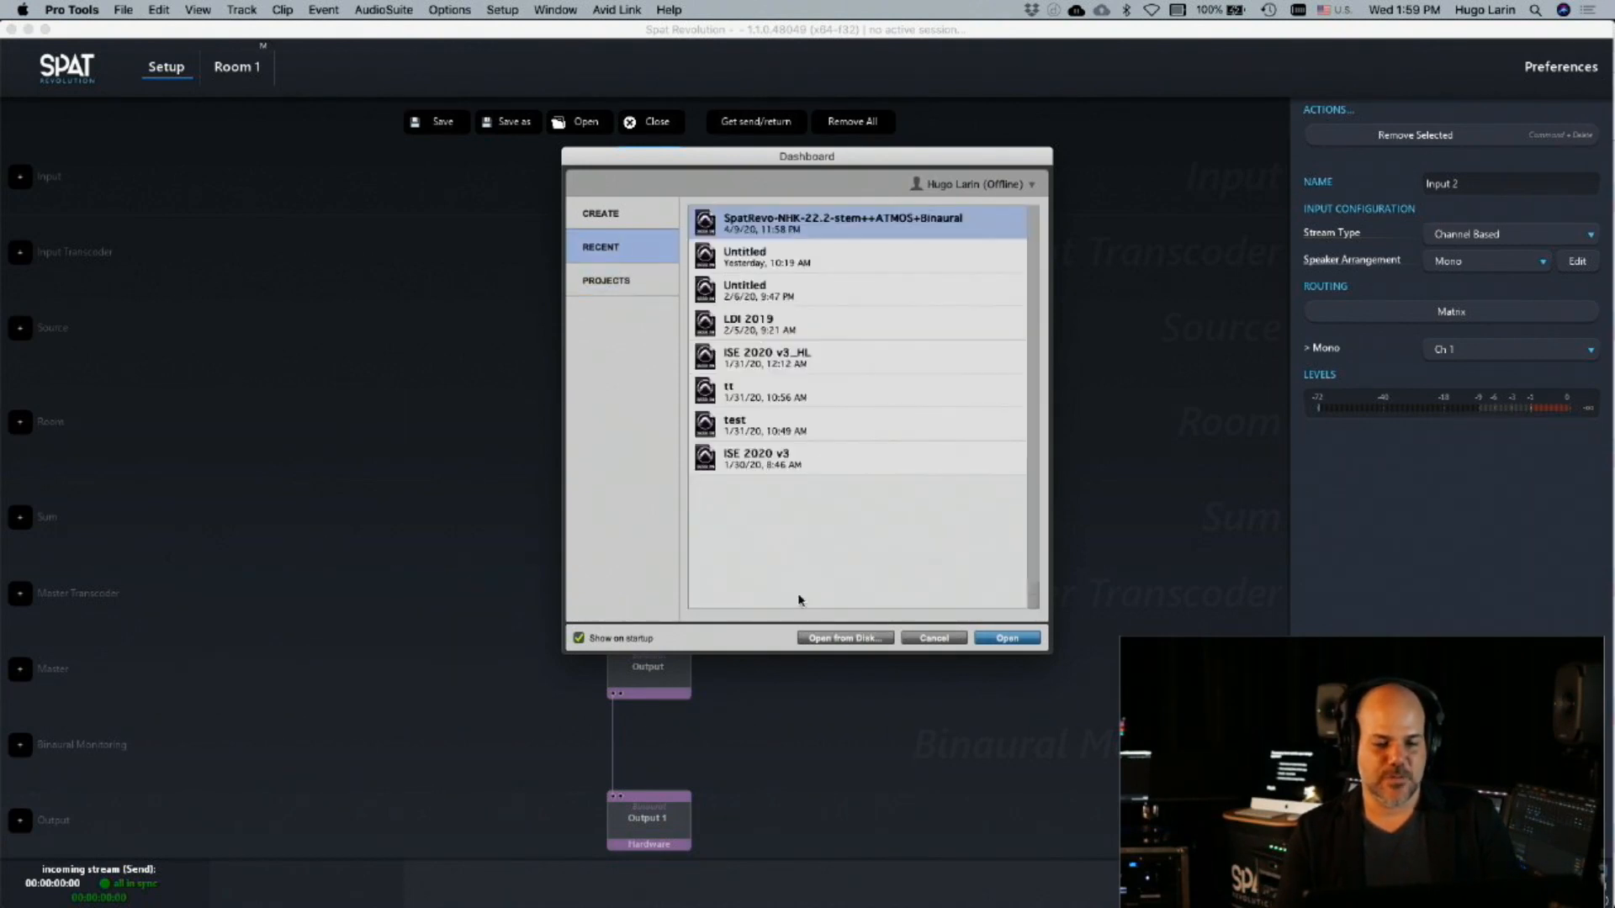
pyautogui.click(845, 638)
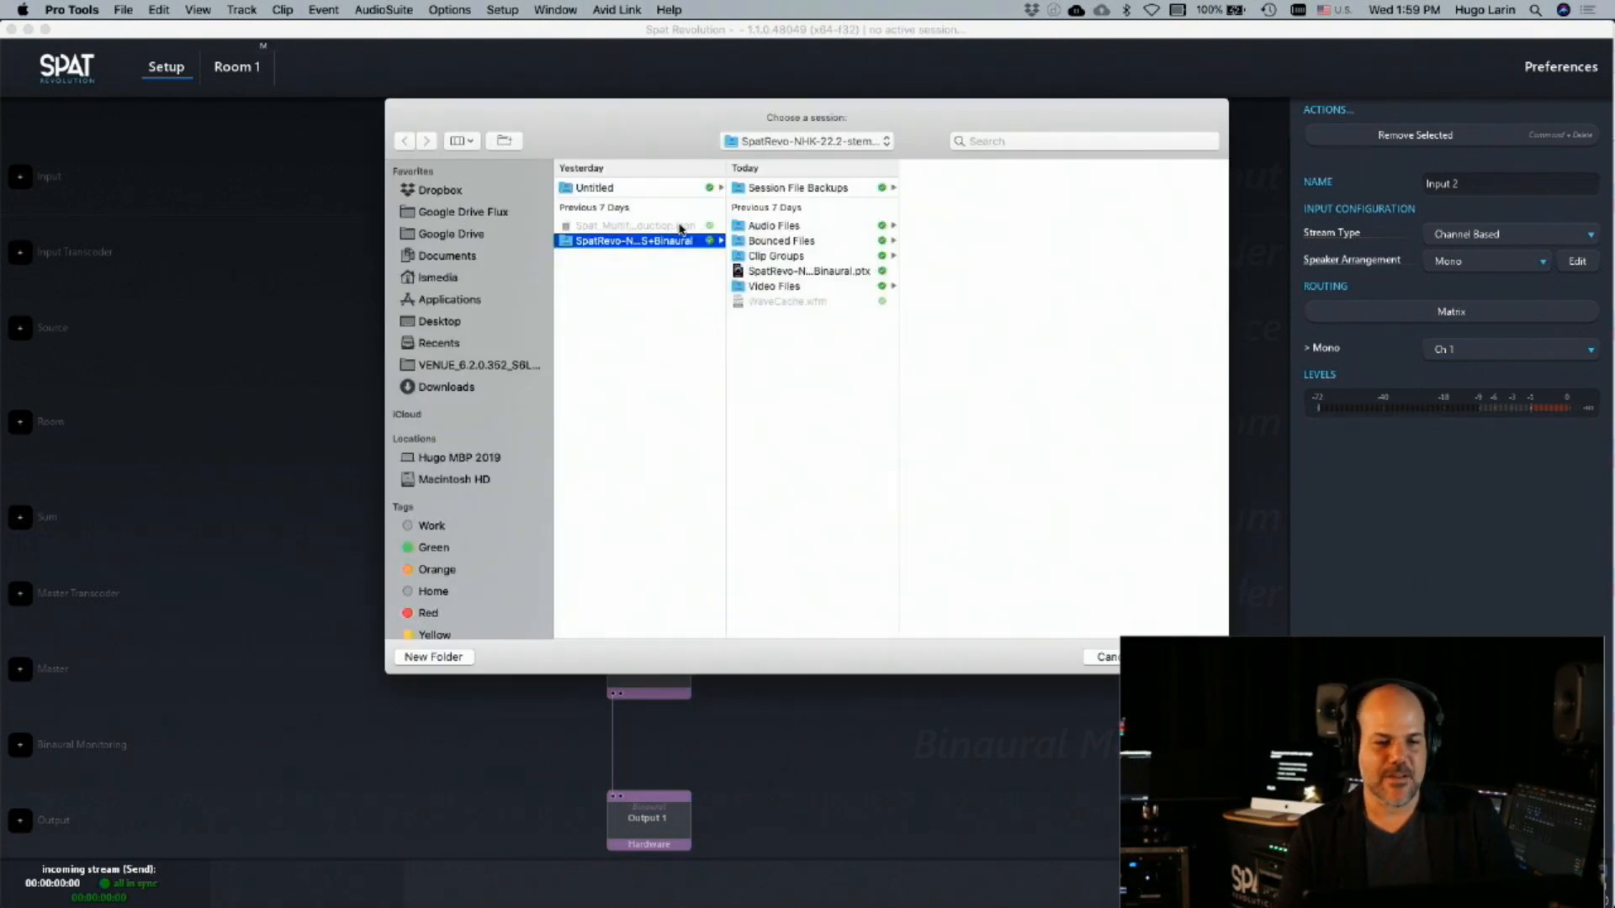
pyautogui.click(845, 143)
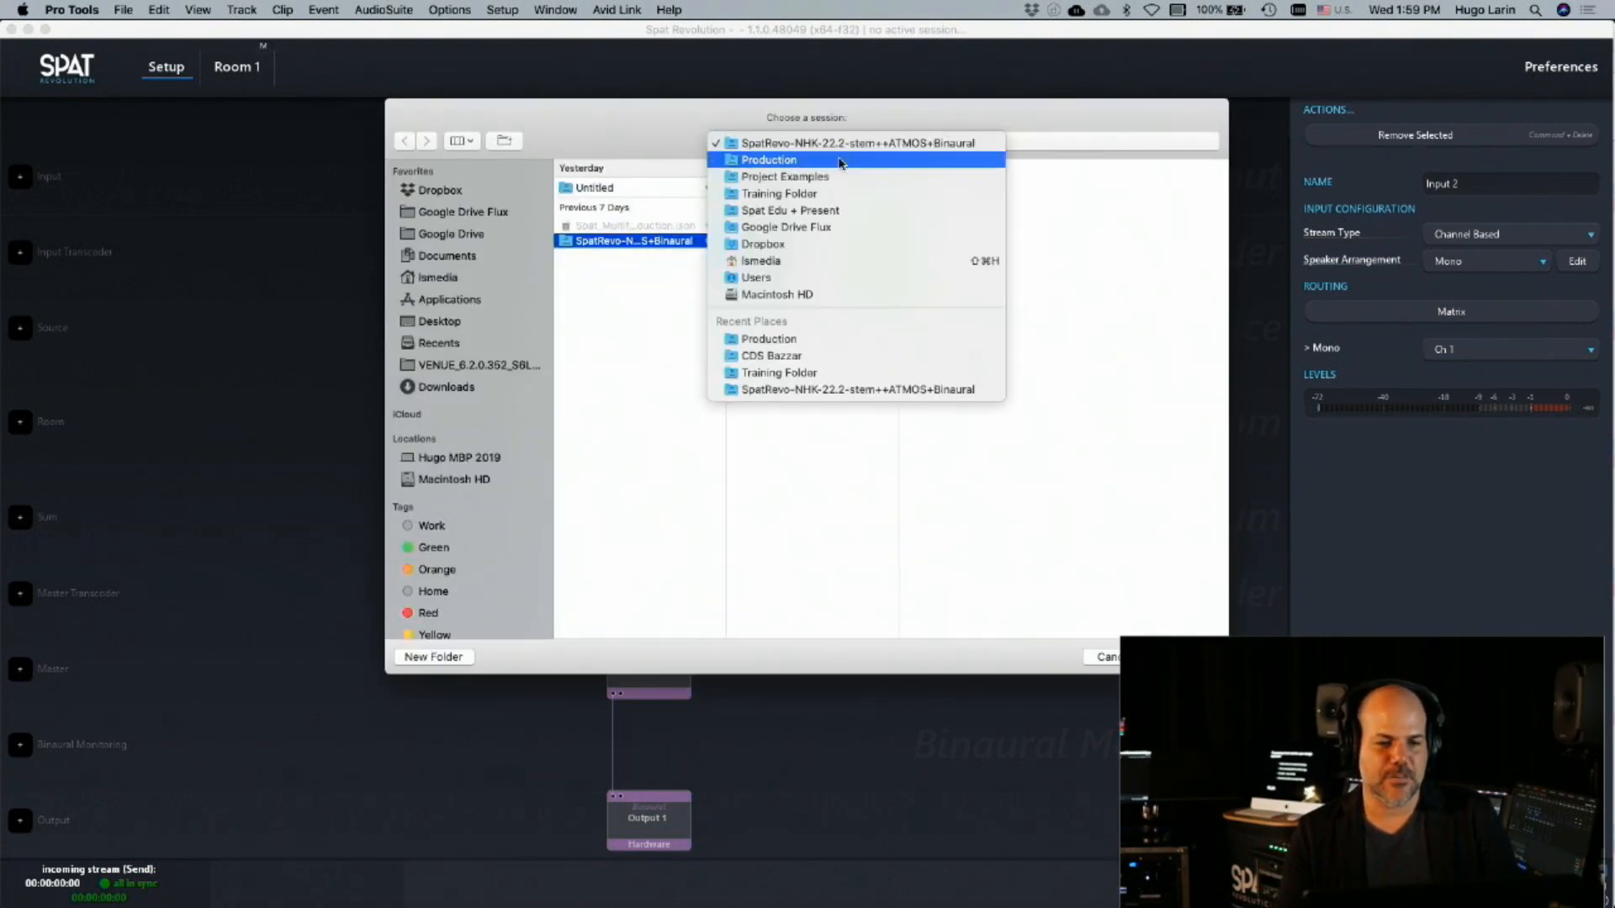
pyautogui.click(840, 160)
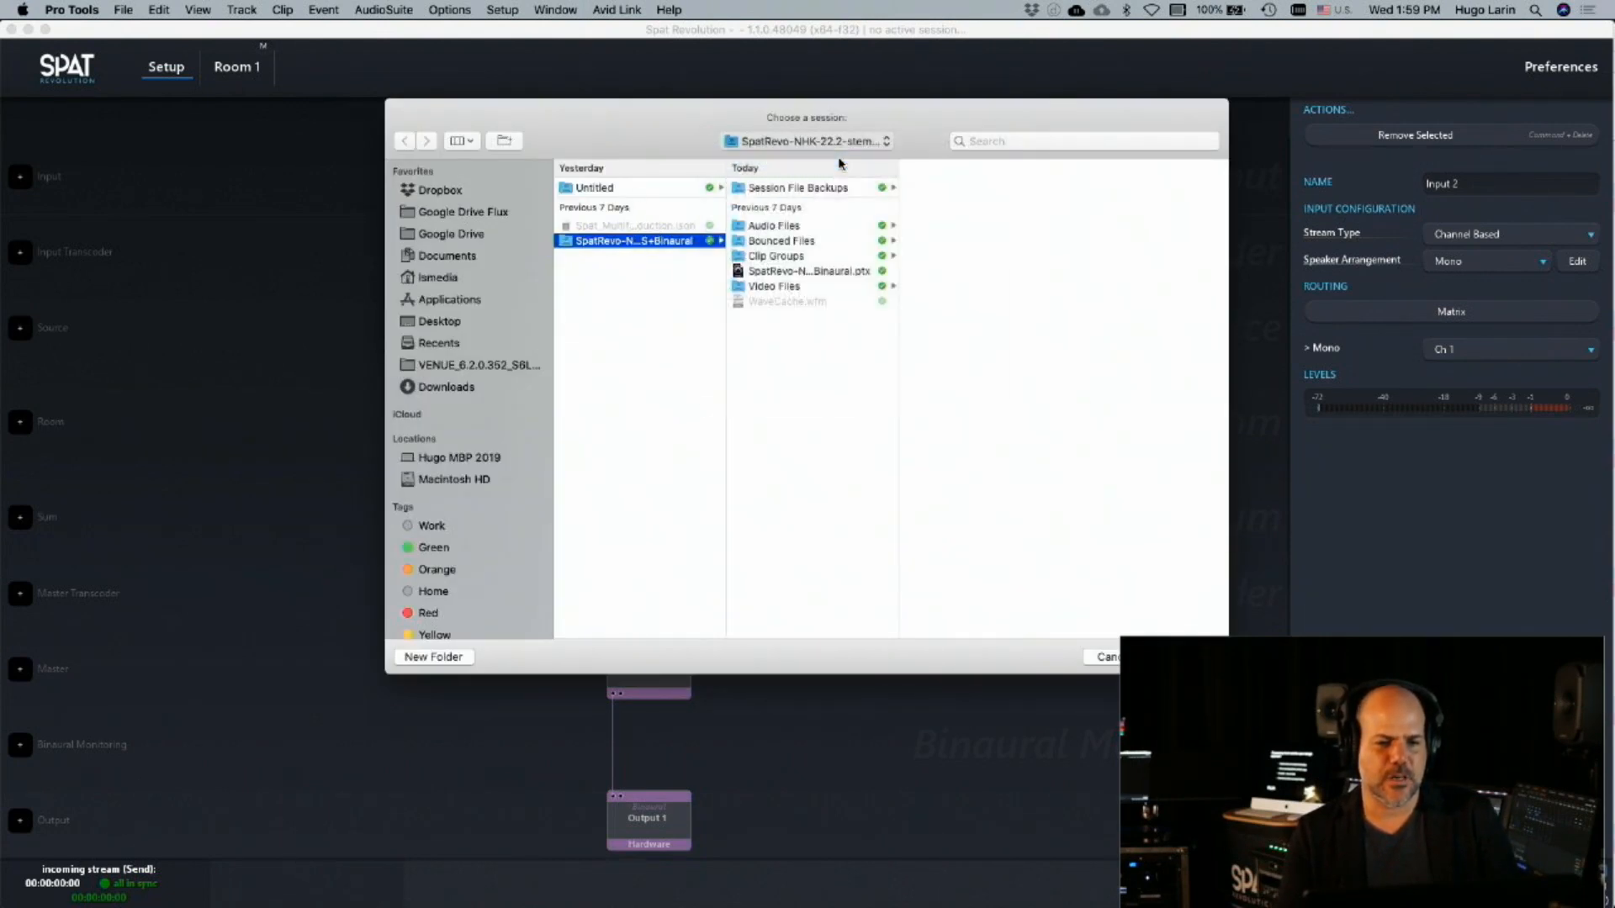
pyautogui.click(783, 143)
pyautogui.click(781, 160)
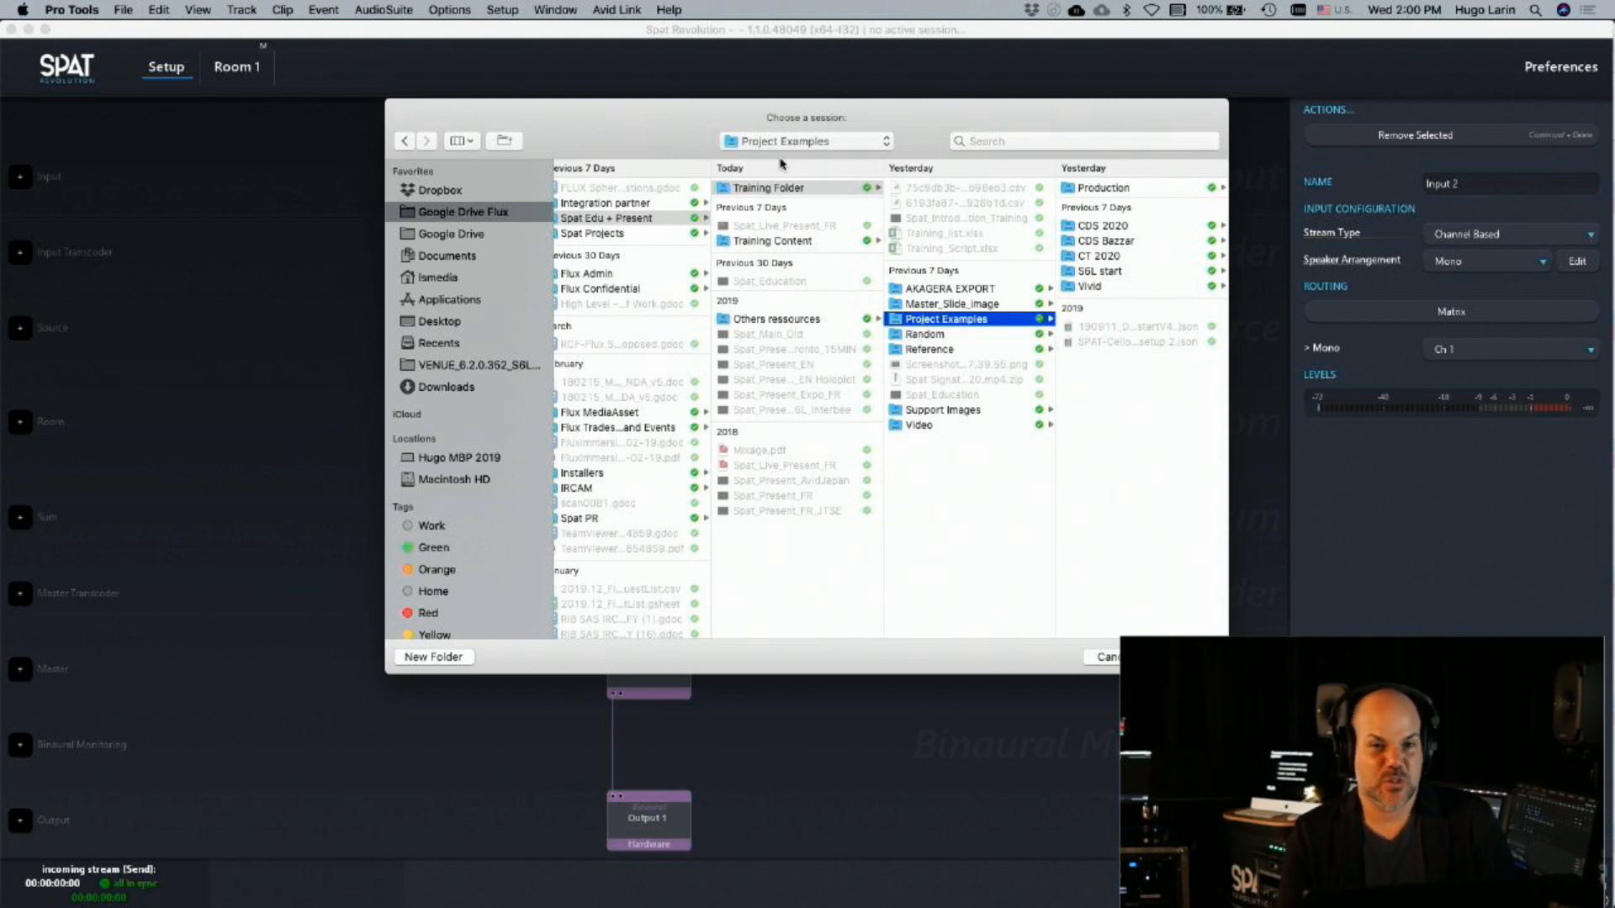
# Open Akagera_Art.ptx from the Akagera_Art folder in AKAGERA EXPORT and move its edit window down to uncover Spat's inputs
pyautogui.moveTo(831, 107); pyautogui.dragTo(713, 73)
pyautogui.moveTo(1109, 636); pyautogui.dragTo(1422, 791)
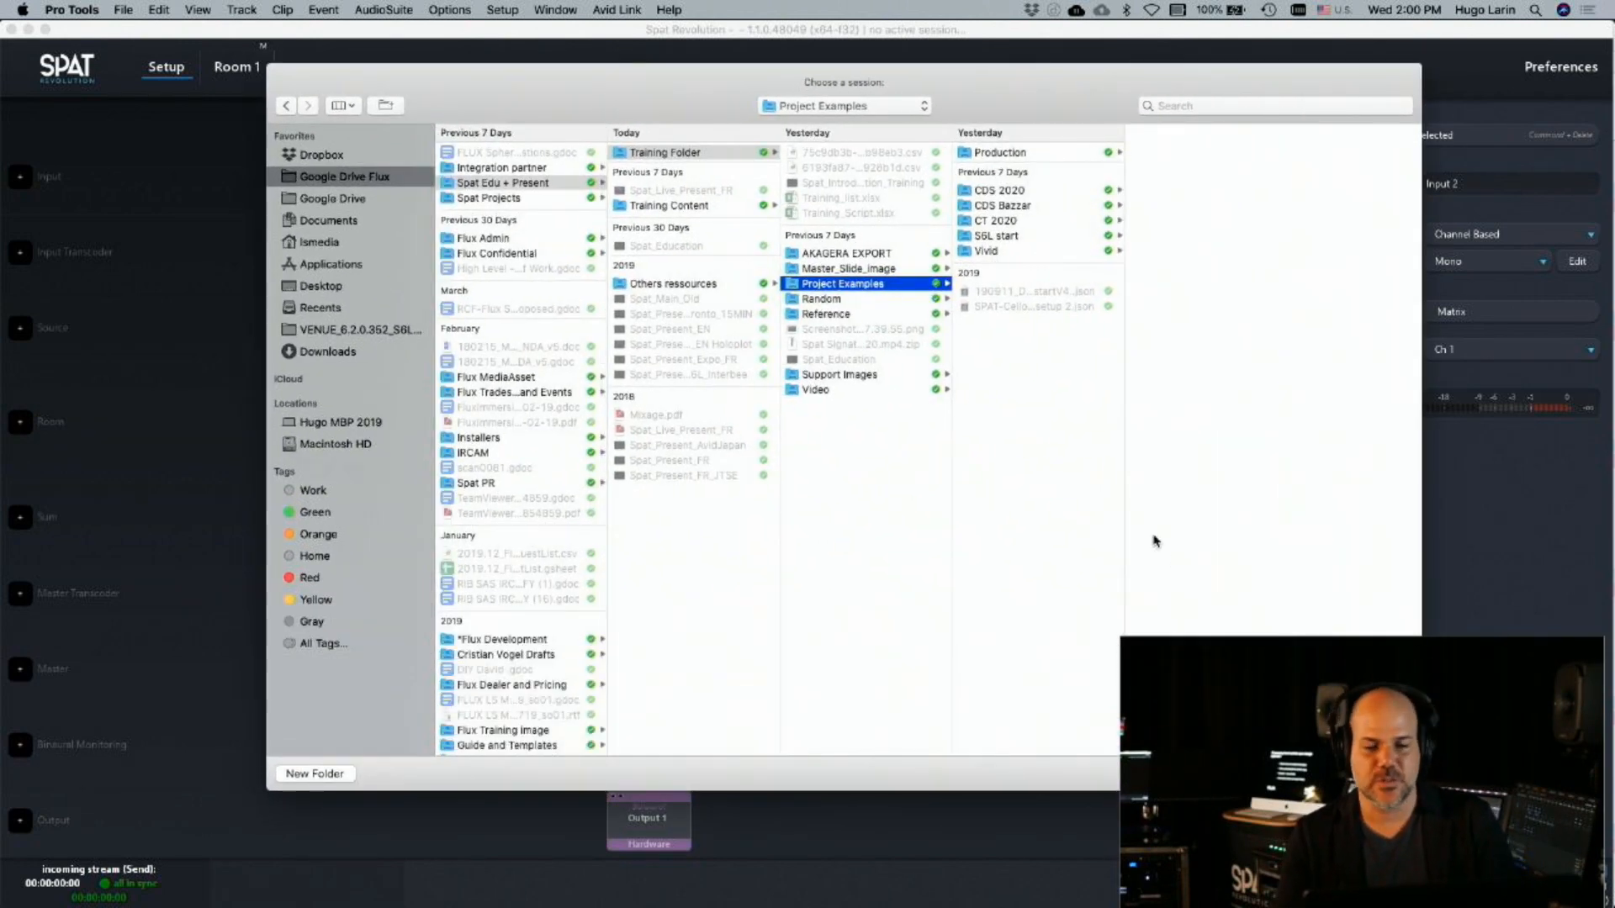
pyautogui.click(883, 255)
pyautogui.click(1055, 155)
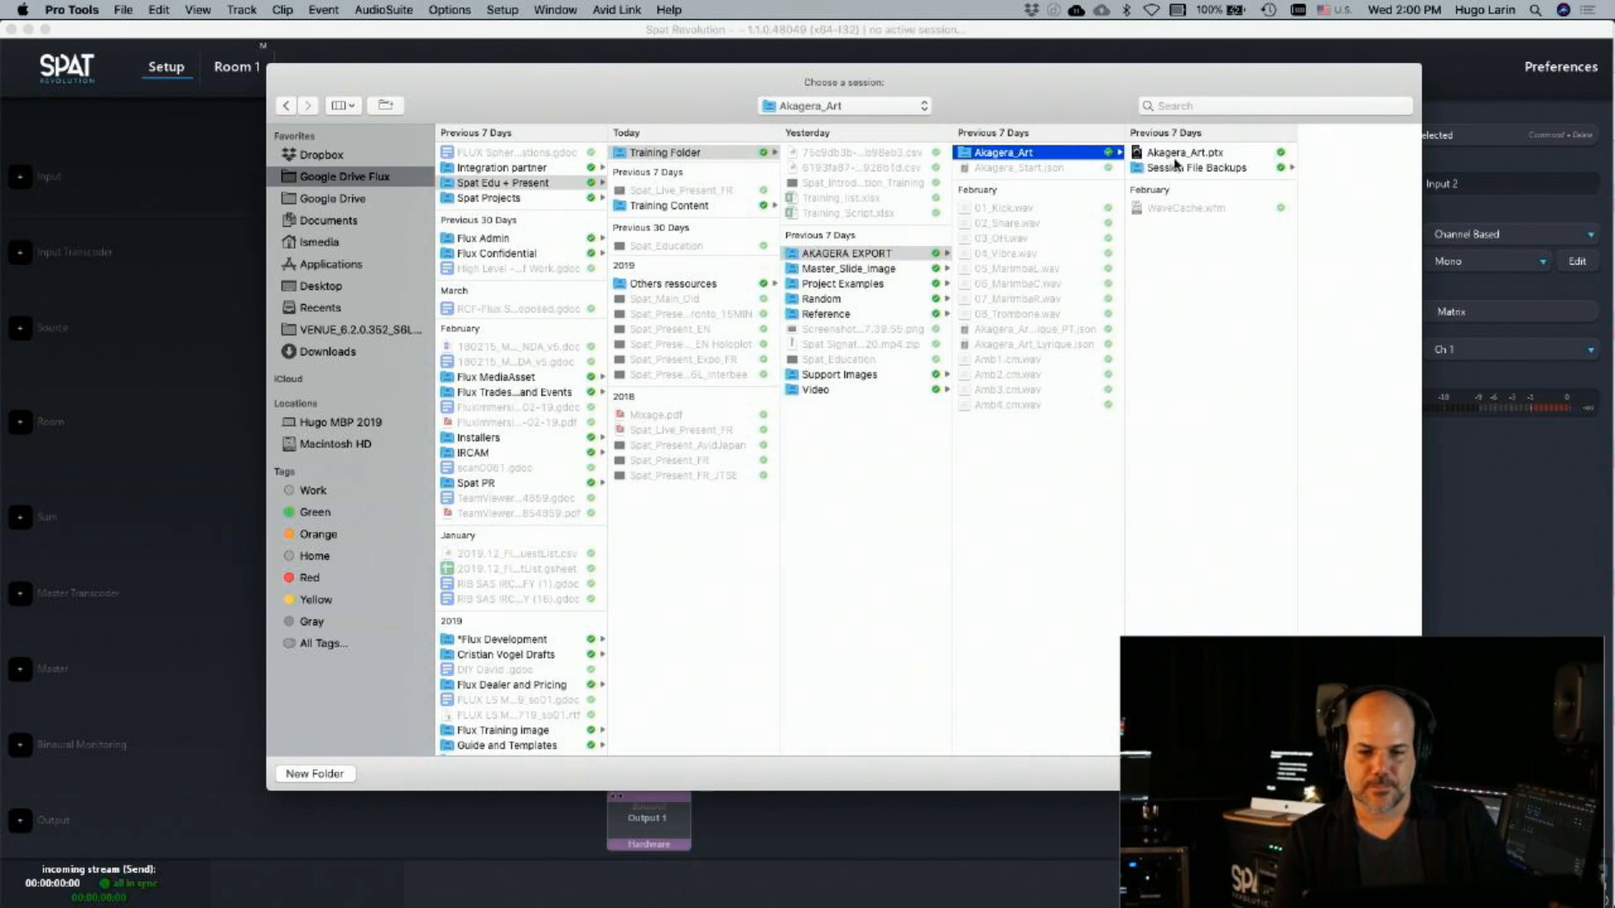
pyautogui.doubleClick(1166, 157)
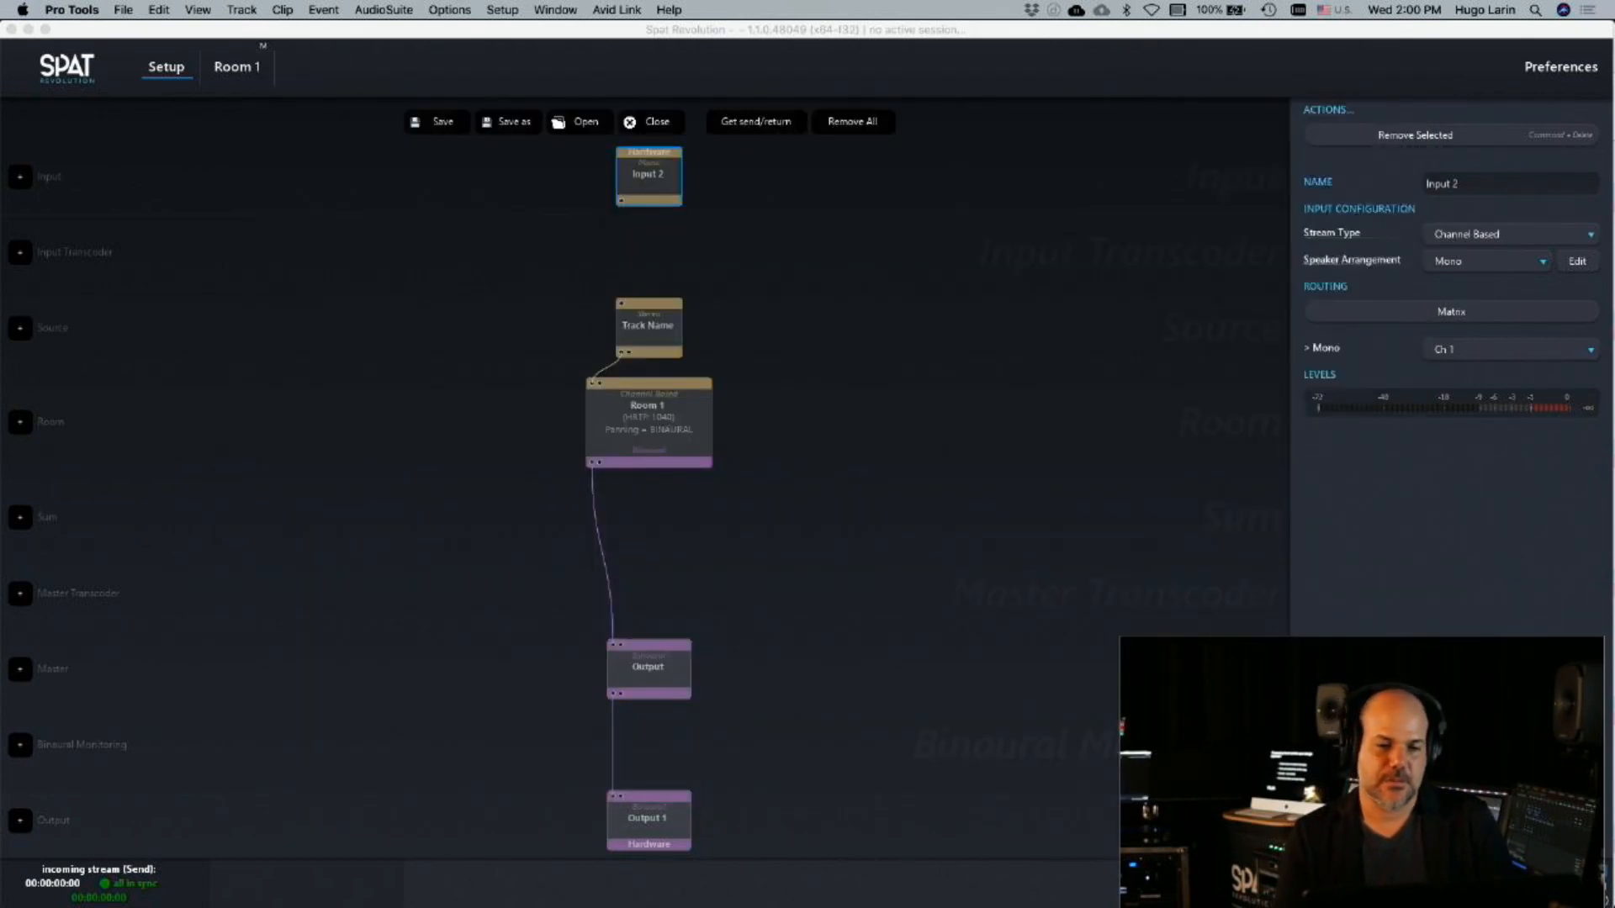
pyautogui.click(890, 545)
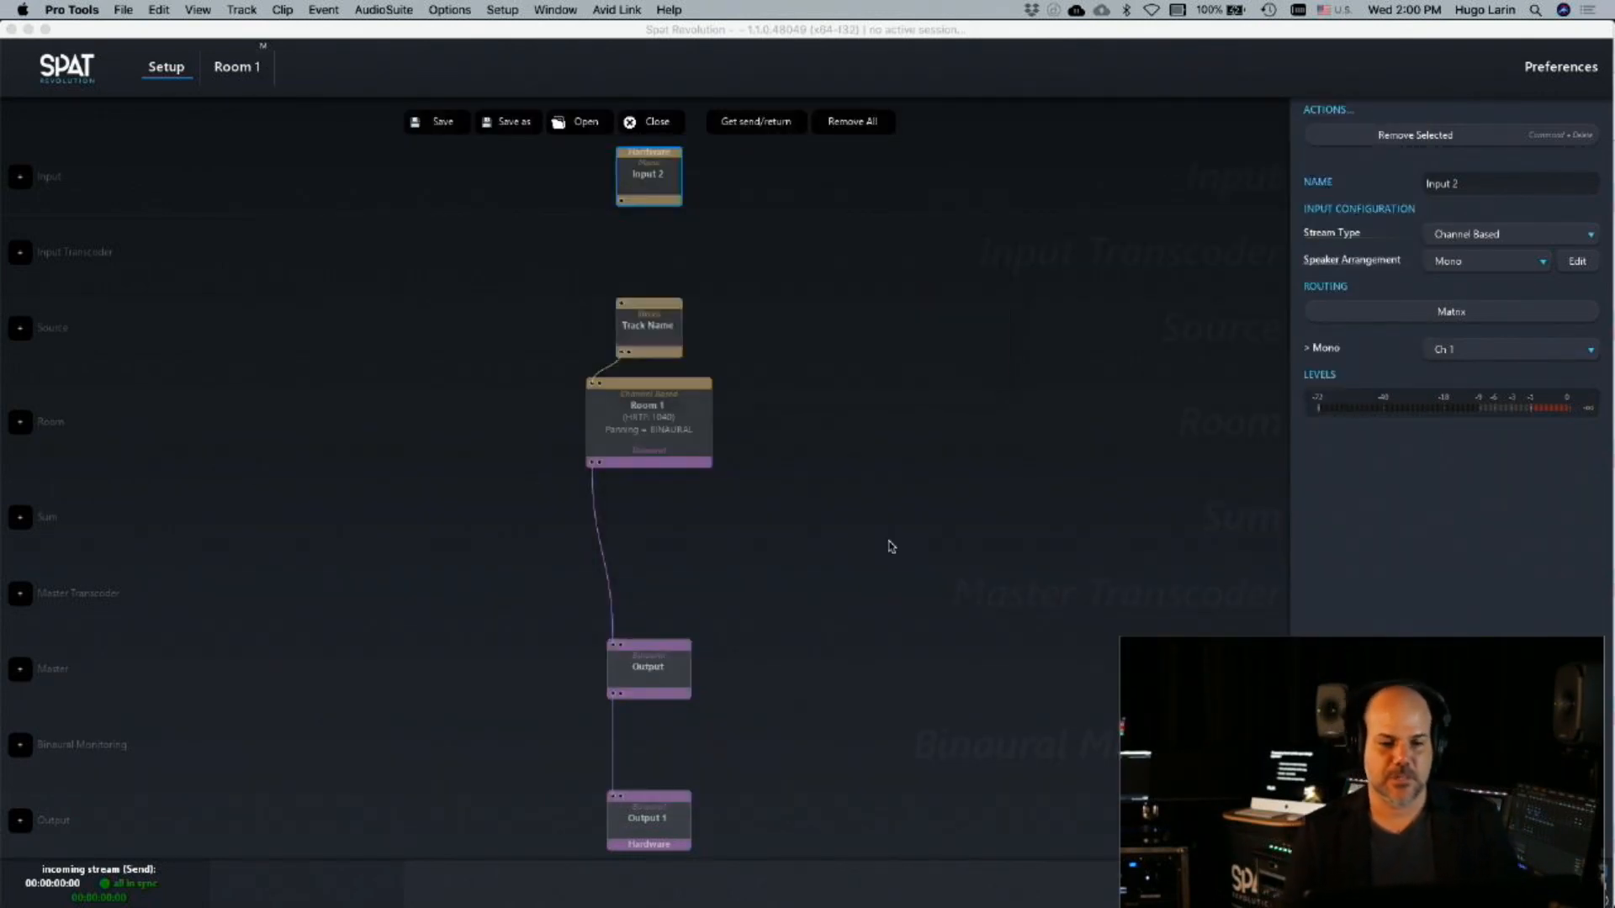
pyautogui.click(1065, 418)
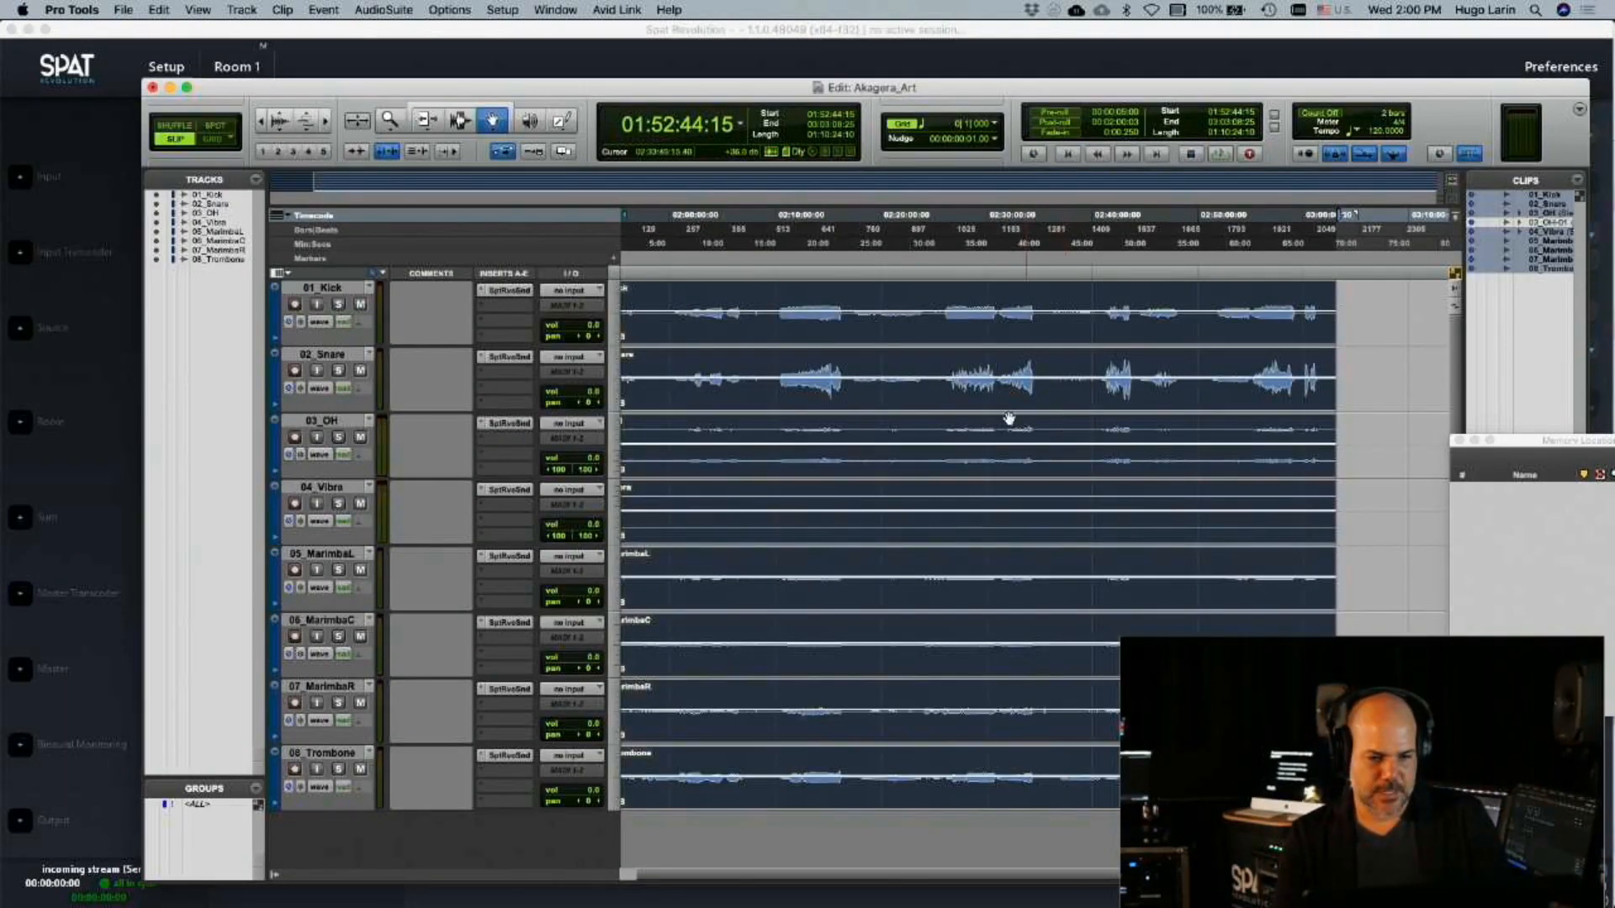
pyautogui.moveTo(544, 95); pyautogui.dragTo(539, 394)
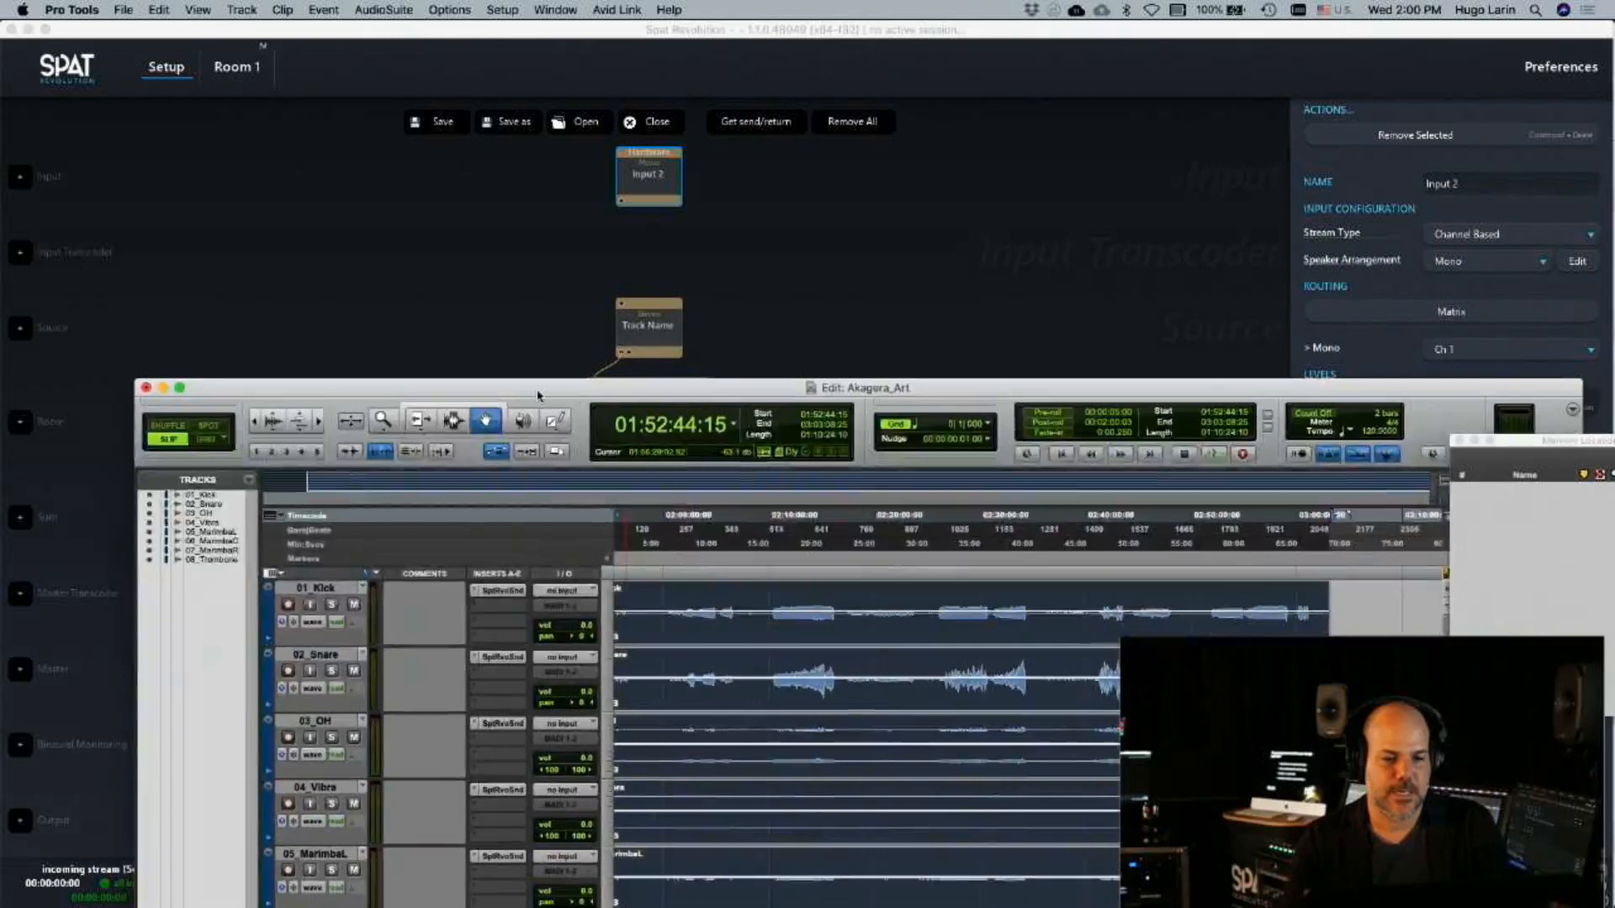
# Open the Spat Revolution - Send plug-in on the 01_Kick track and enable its local audio path
pyautogui.click(503, 590)
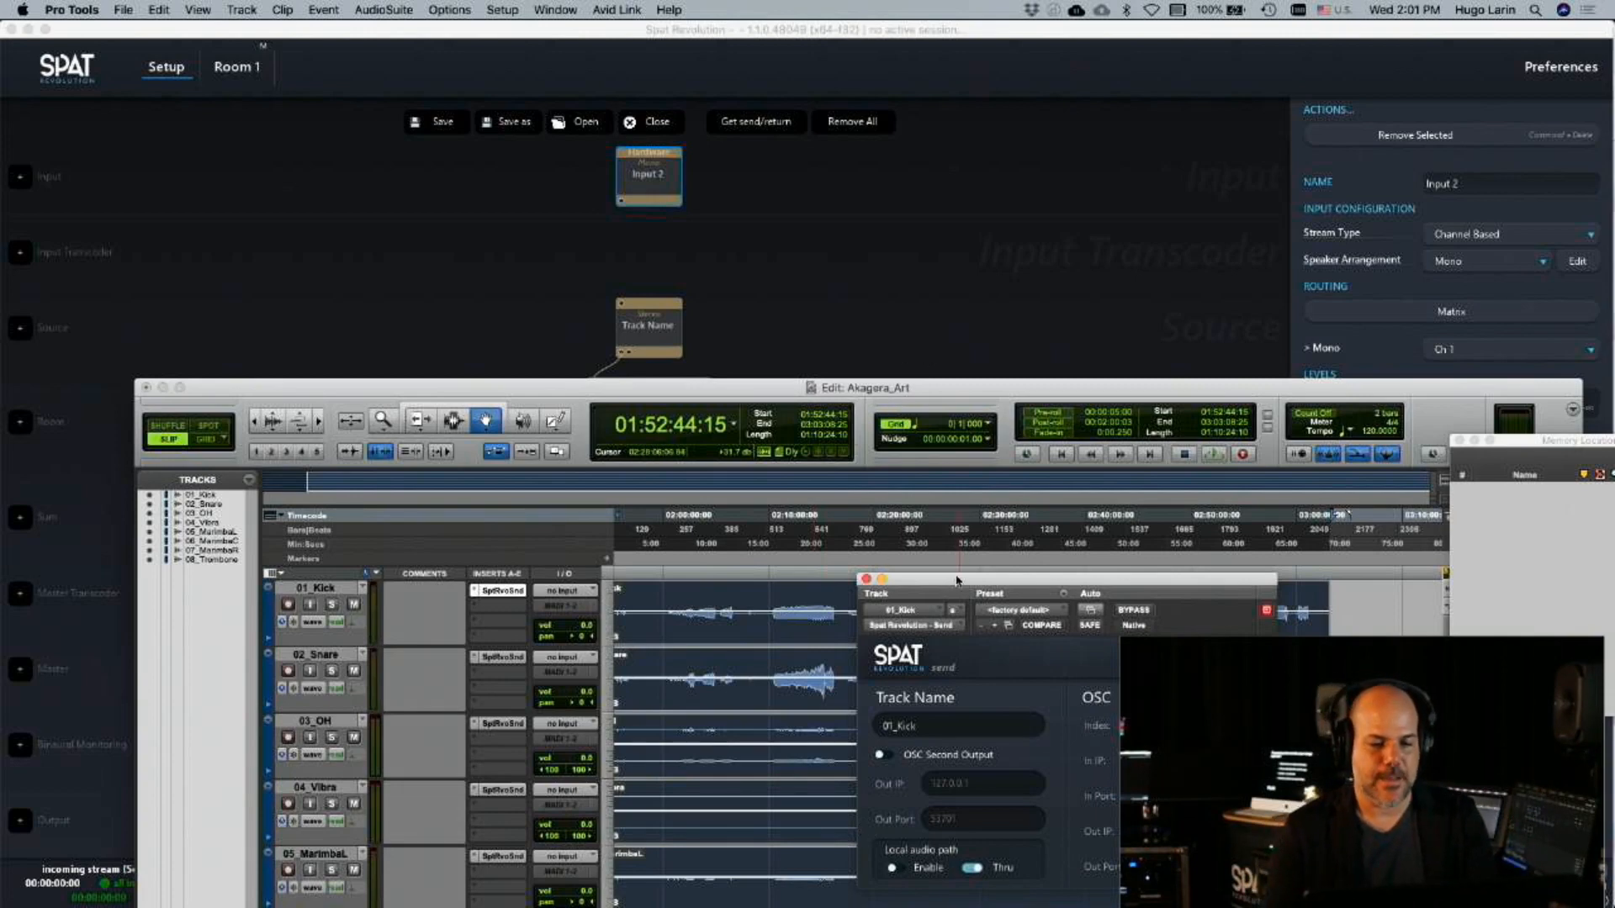
pyautogui.moveTo(954, 593); pyautogui.dragTo(972, 457)
pyautogui.click(910, 732)
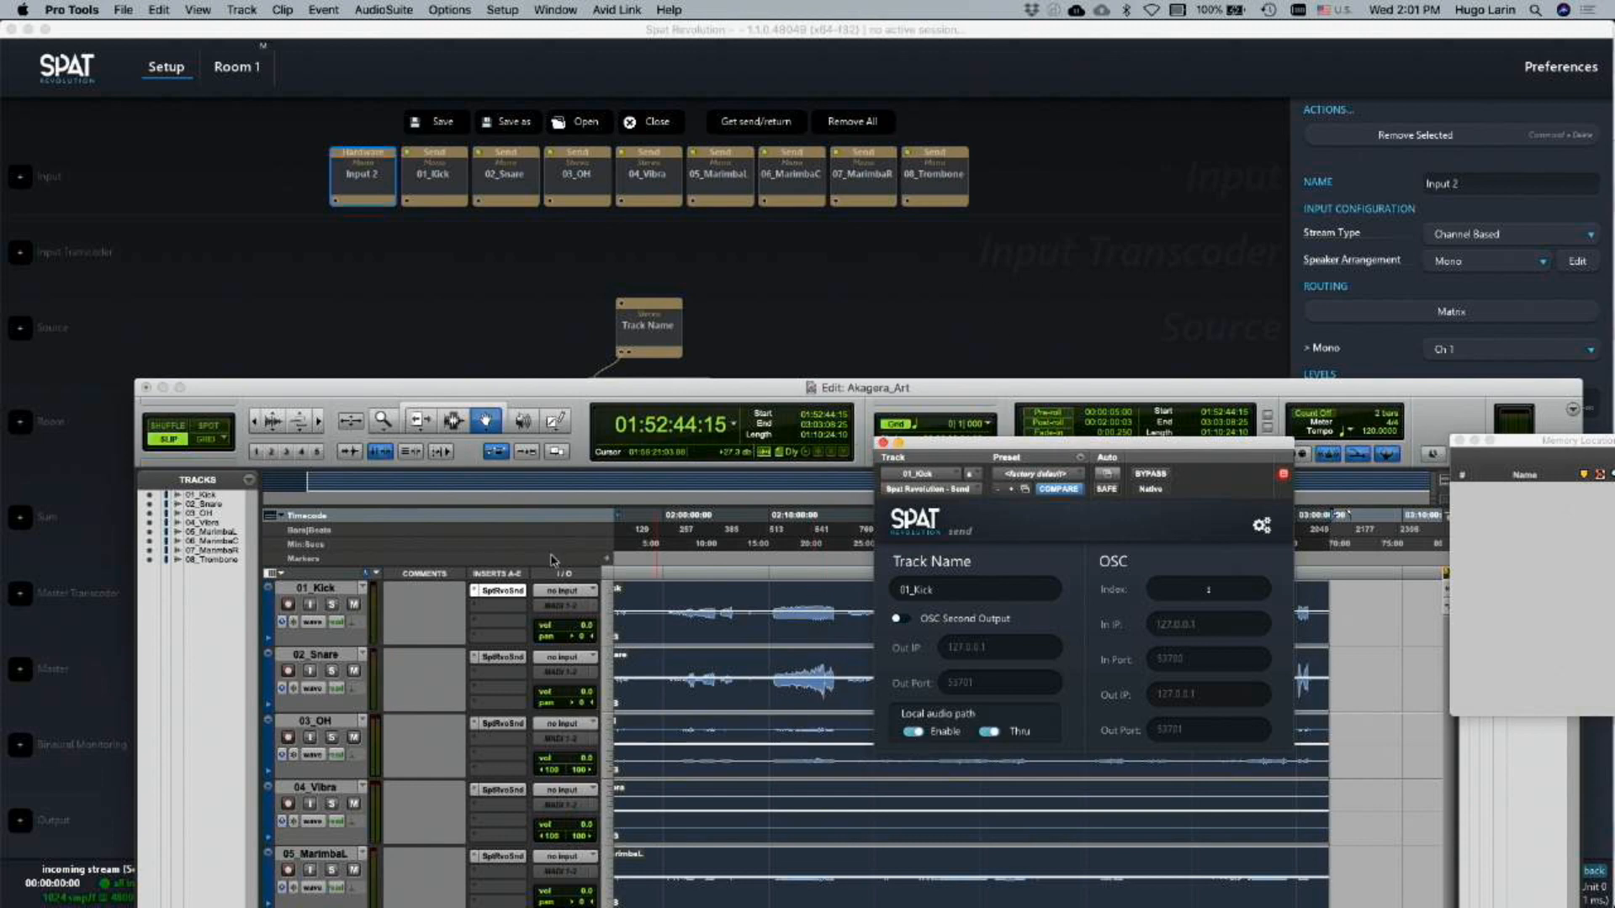
# Look through the Sound Field plug-ins offered for a second insert on 01_Kick, and return to Spat Revolution's setup
pyautogui.click(503, 605)
pyautogui.moveTo(572, 615)
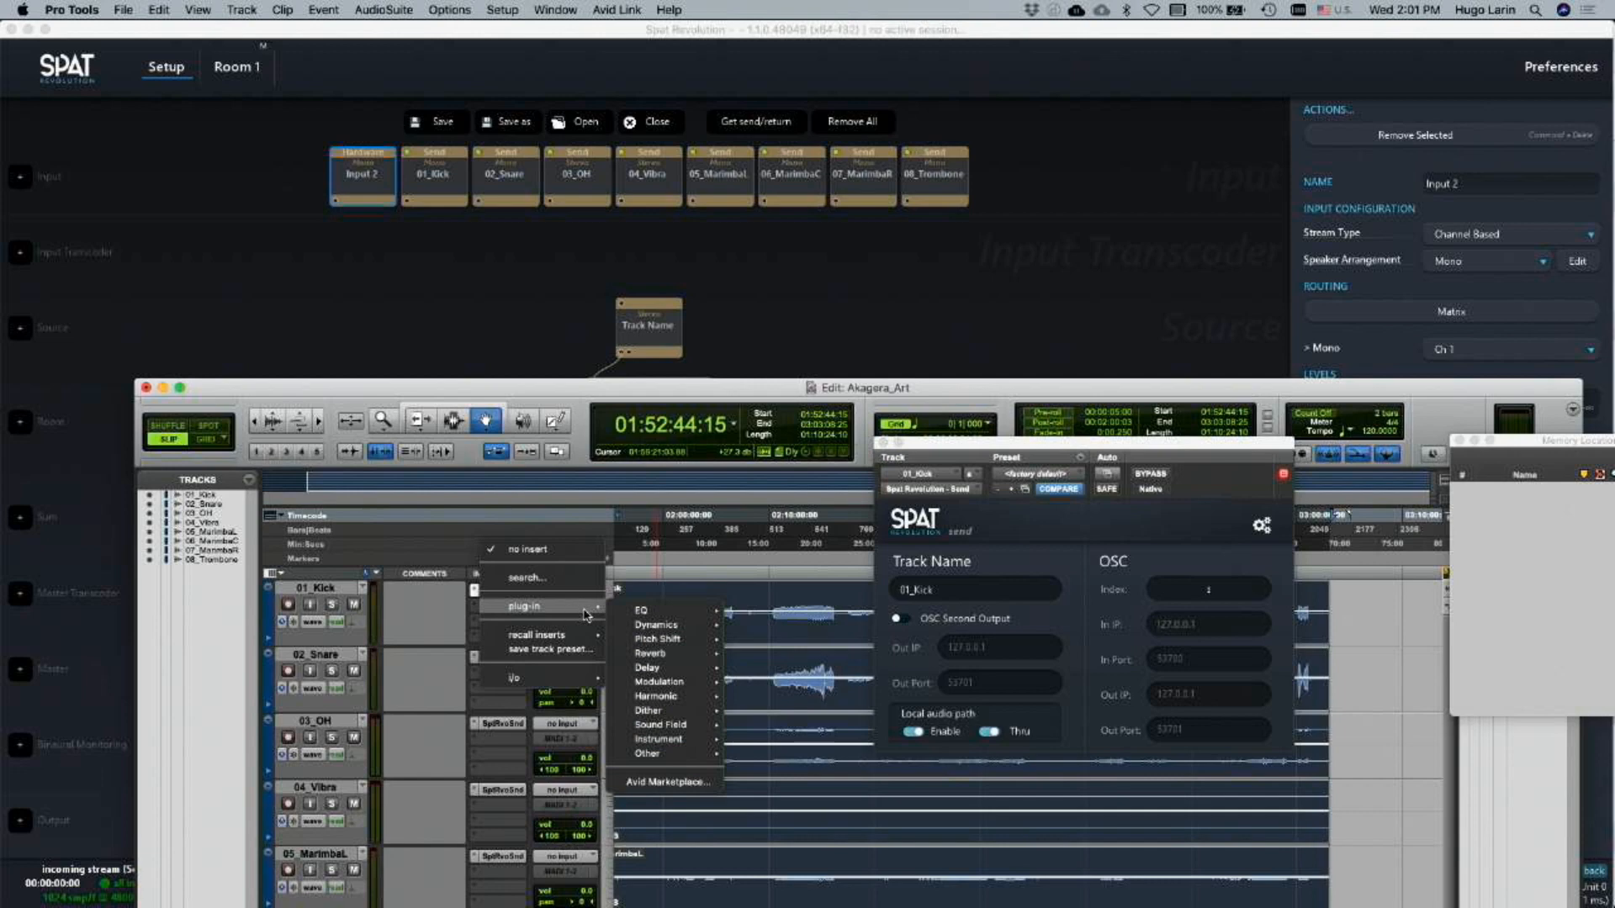
pyautogui.moveTo(656, 736)
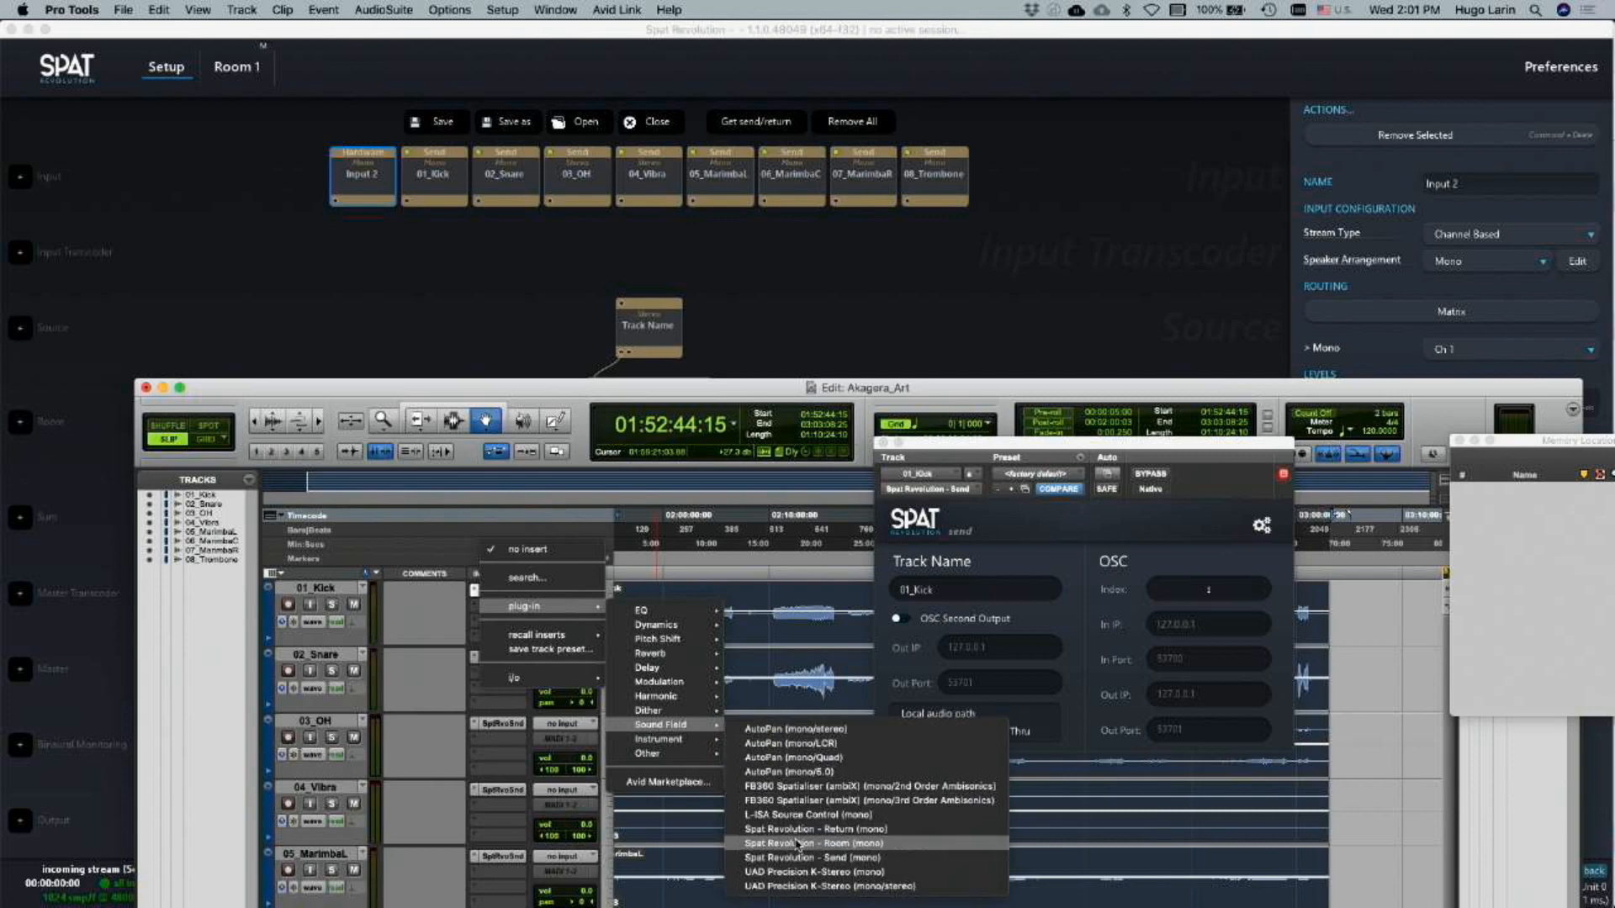
pyautogui.click(858, 391)
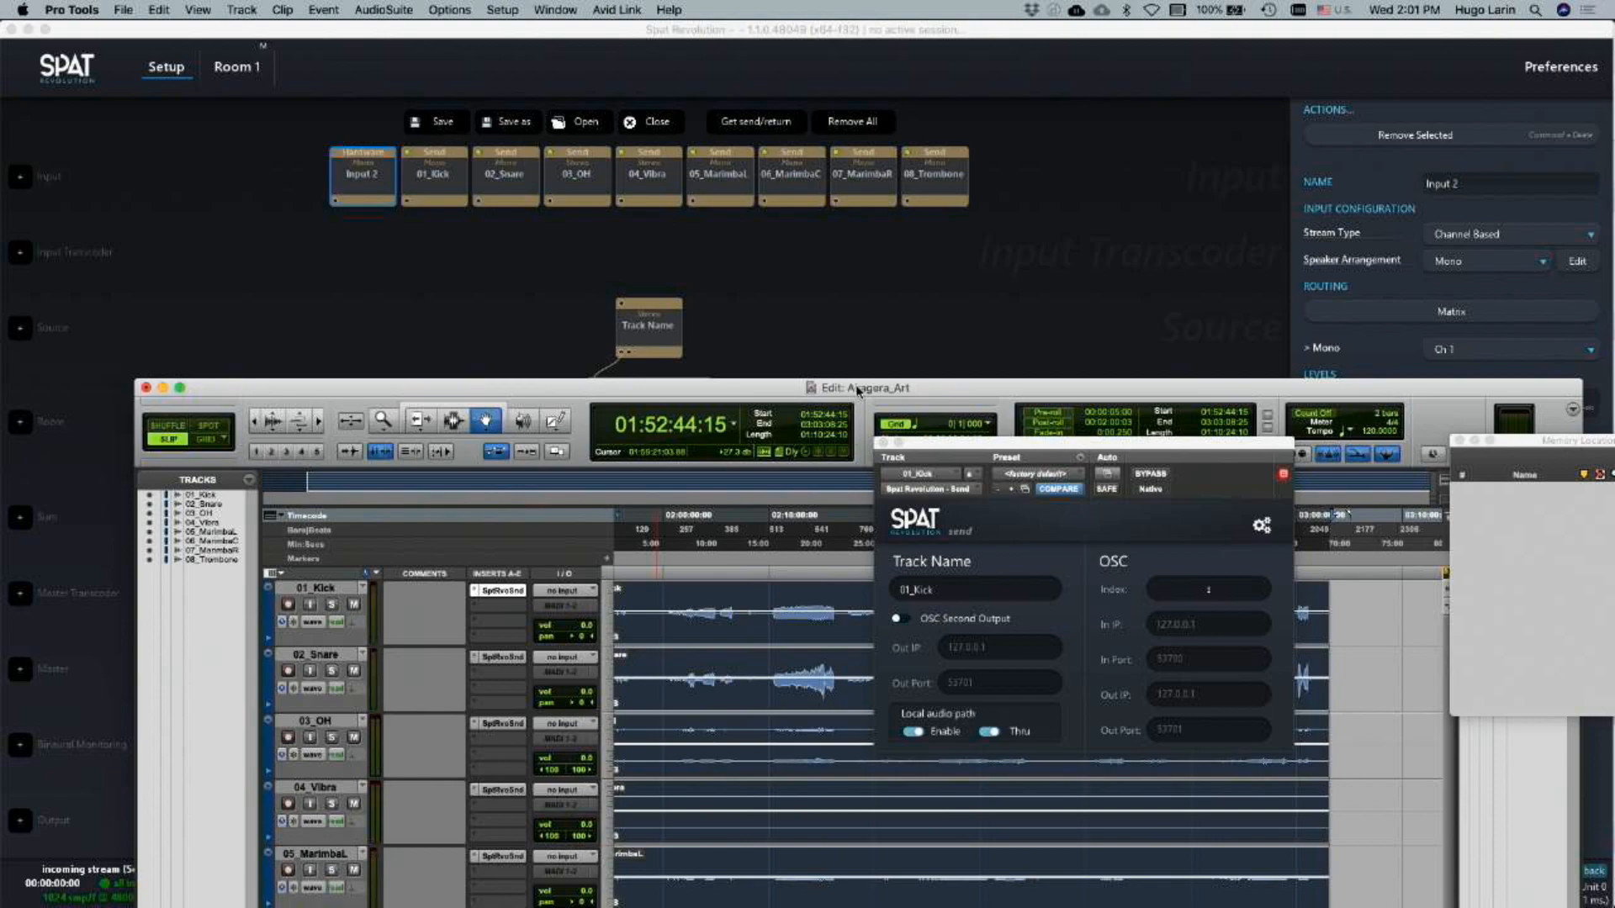
pyautogui.moveTo(791, 393); pyautogui.dragTo(1458, 277)
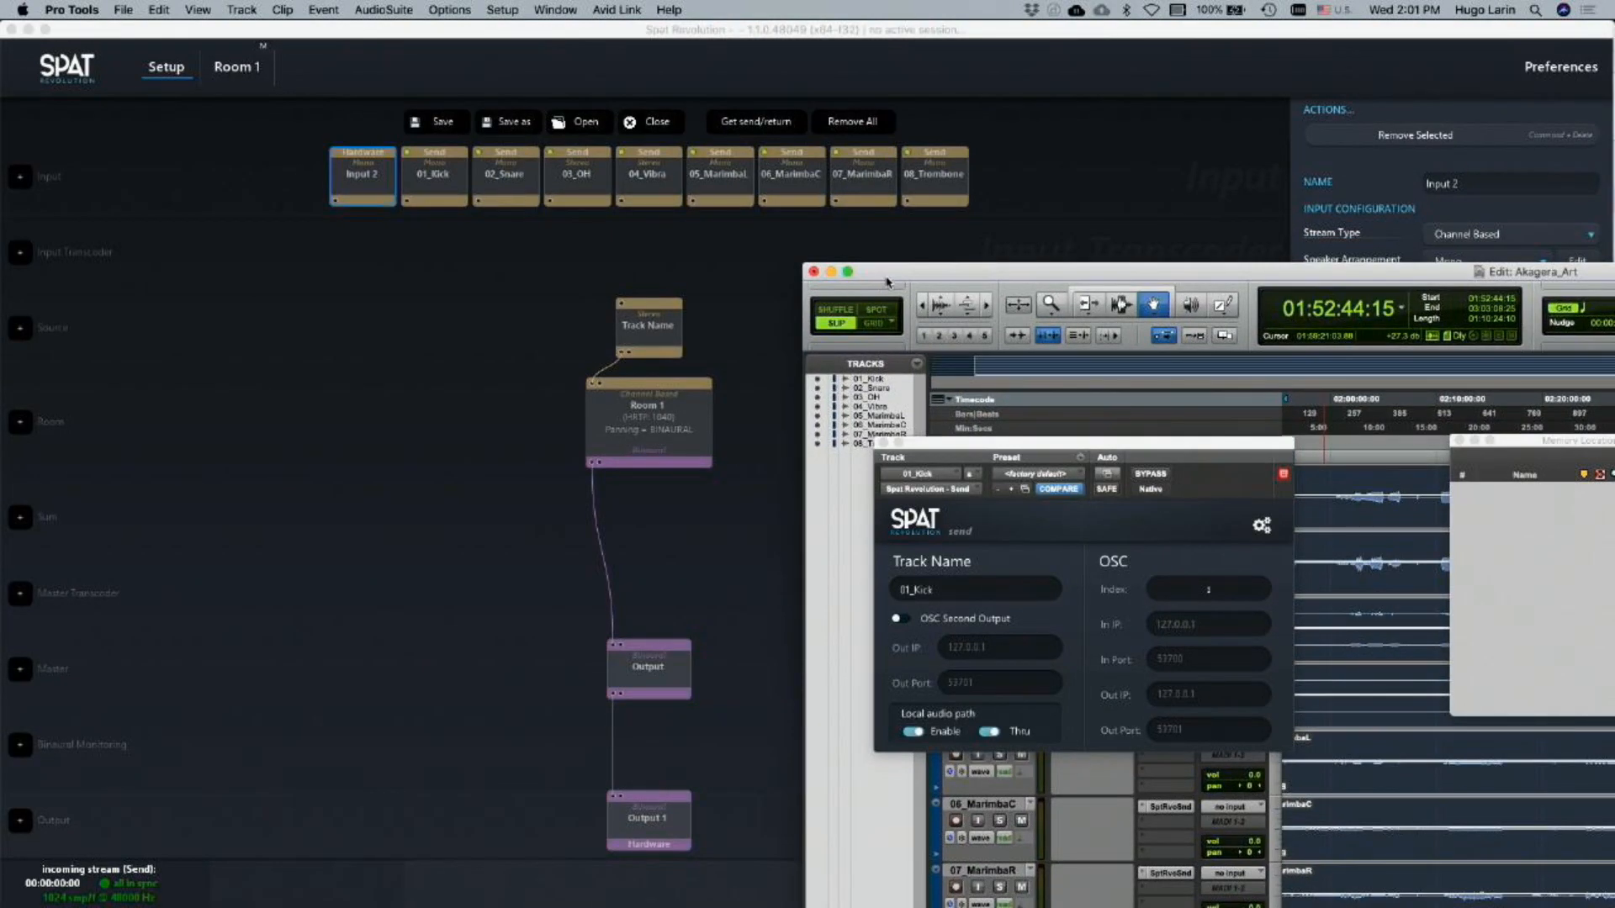
pyautogui.click(357, 285)
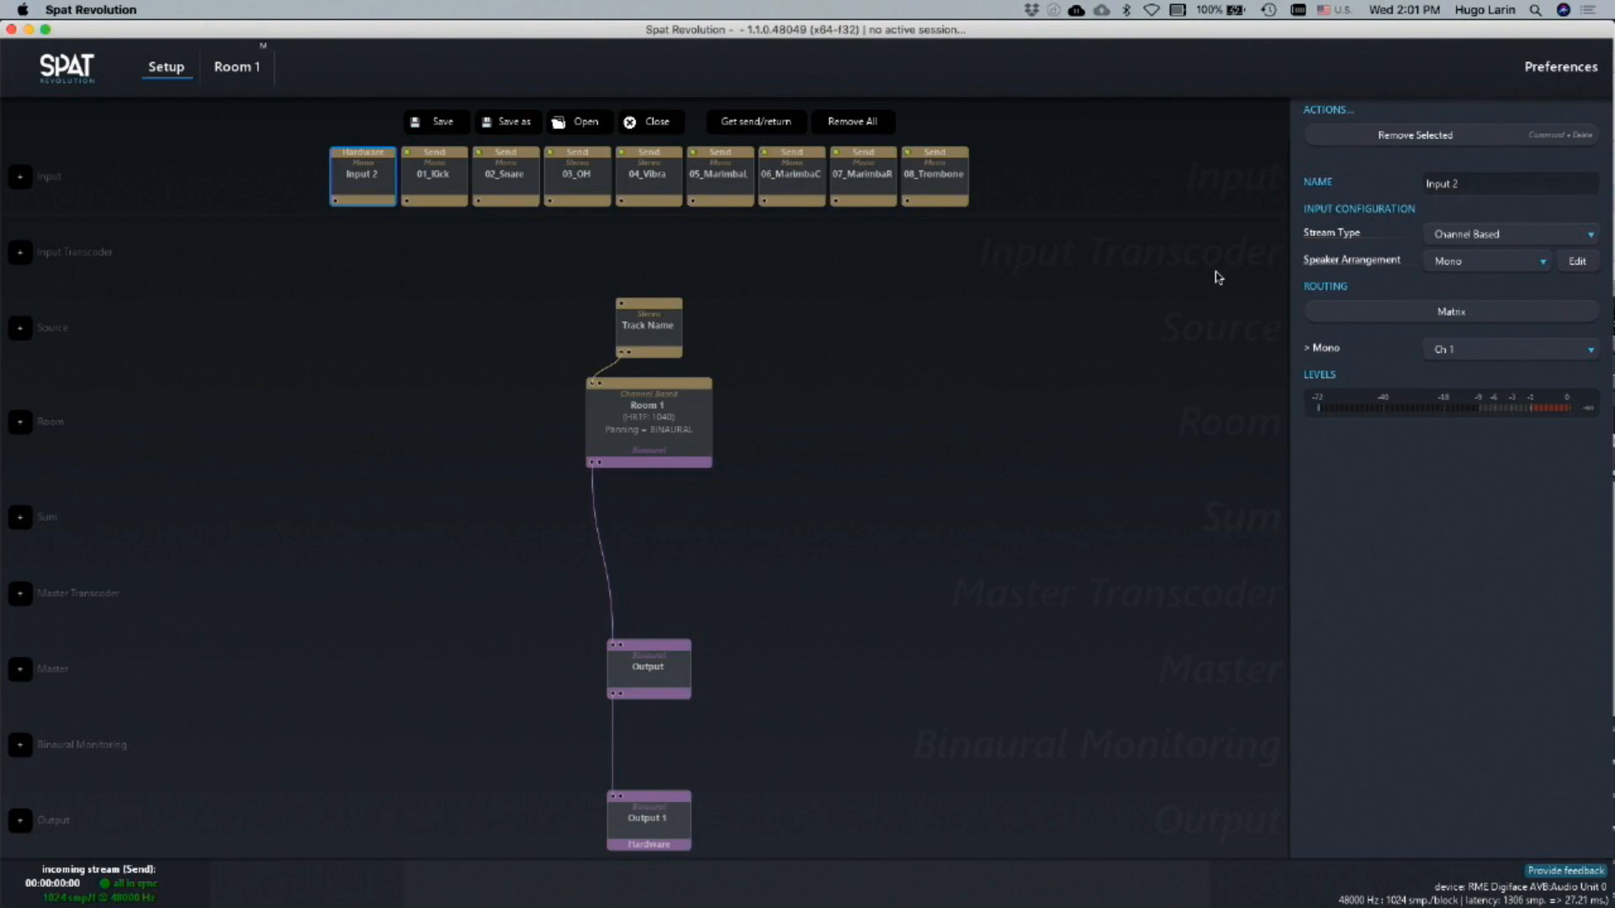
# Remove the Input 2 hardware input from the setup graph, keeping only the eight Send inputs
pyautogui.click(1357, 139)
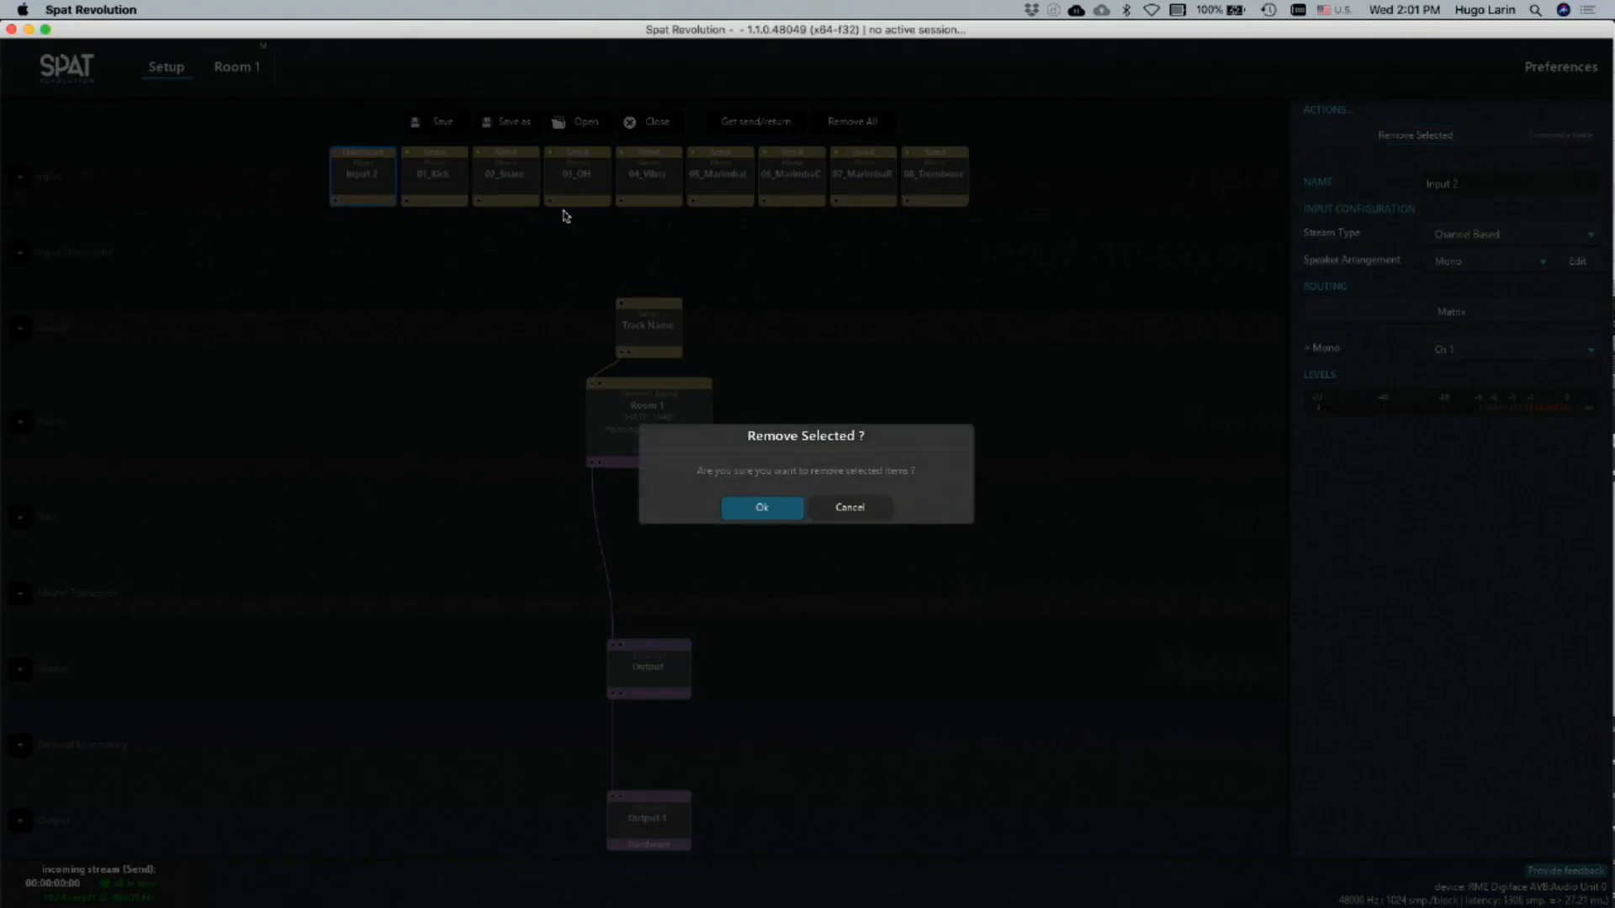
pyautogui.click(776, 508)
pyautogui.moveTo(313, 154); pyautogui.dragTo(1153, 160)
pyautogui.click(1090, 253)
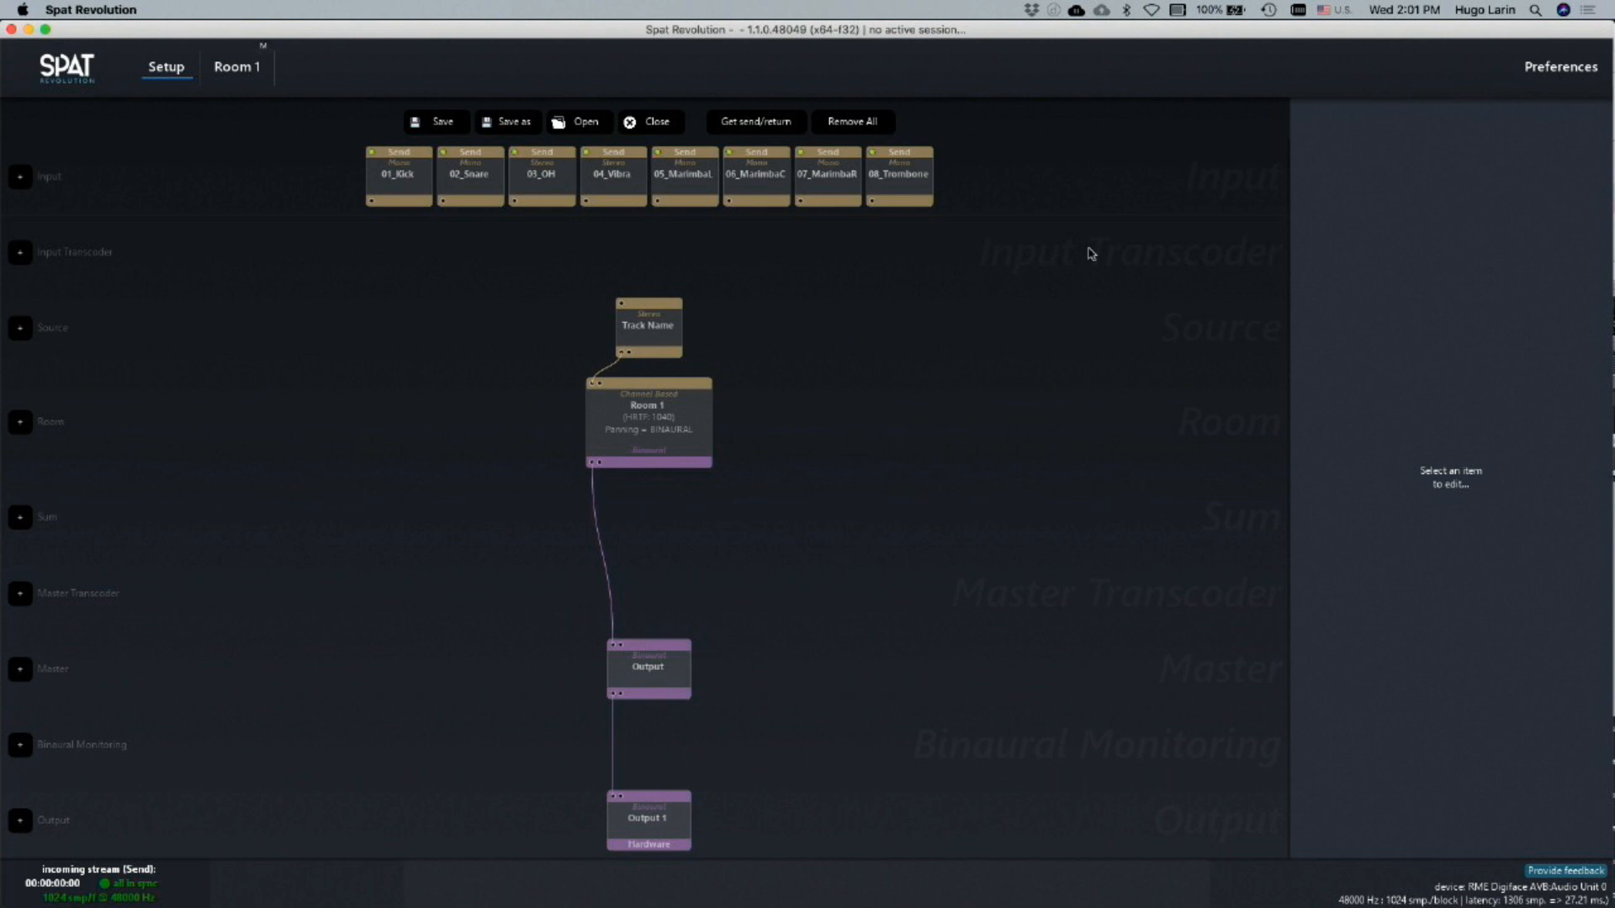
# Select the Track Name source, Room 1, the master and Output 1 together and remove them from the setup
pyautogui.click(633, 315)
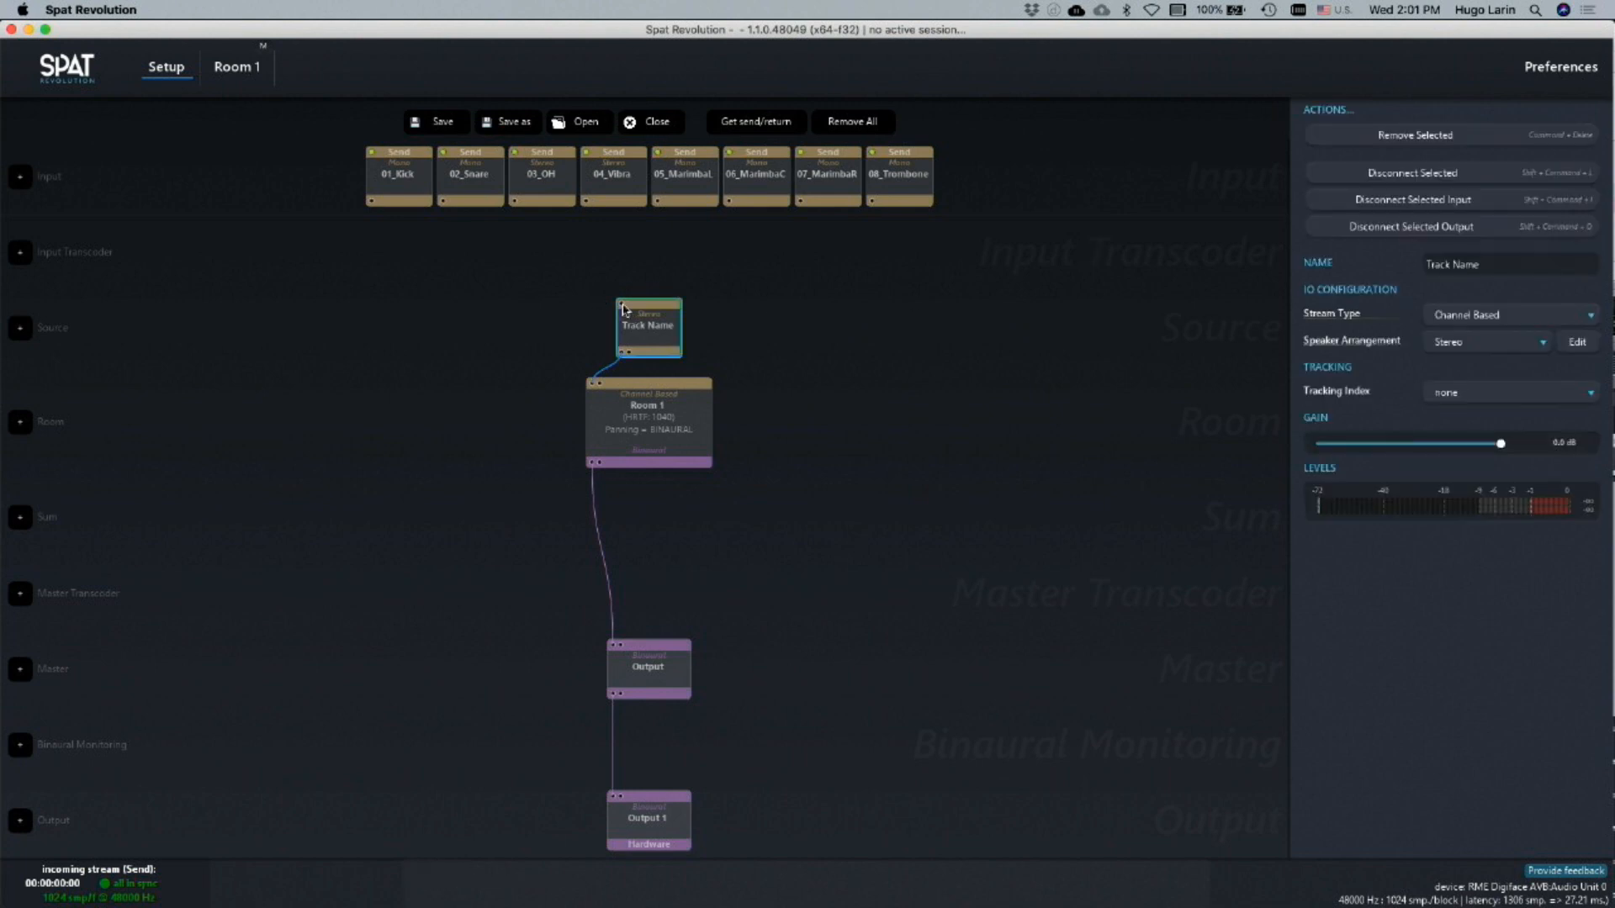
pyautogui.moveTo(492, 284); pyautogui.dragTo(639, 891)
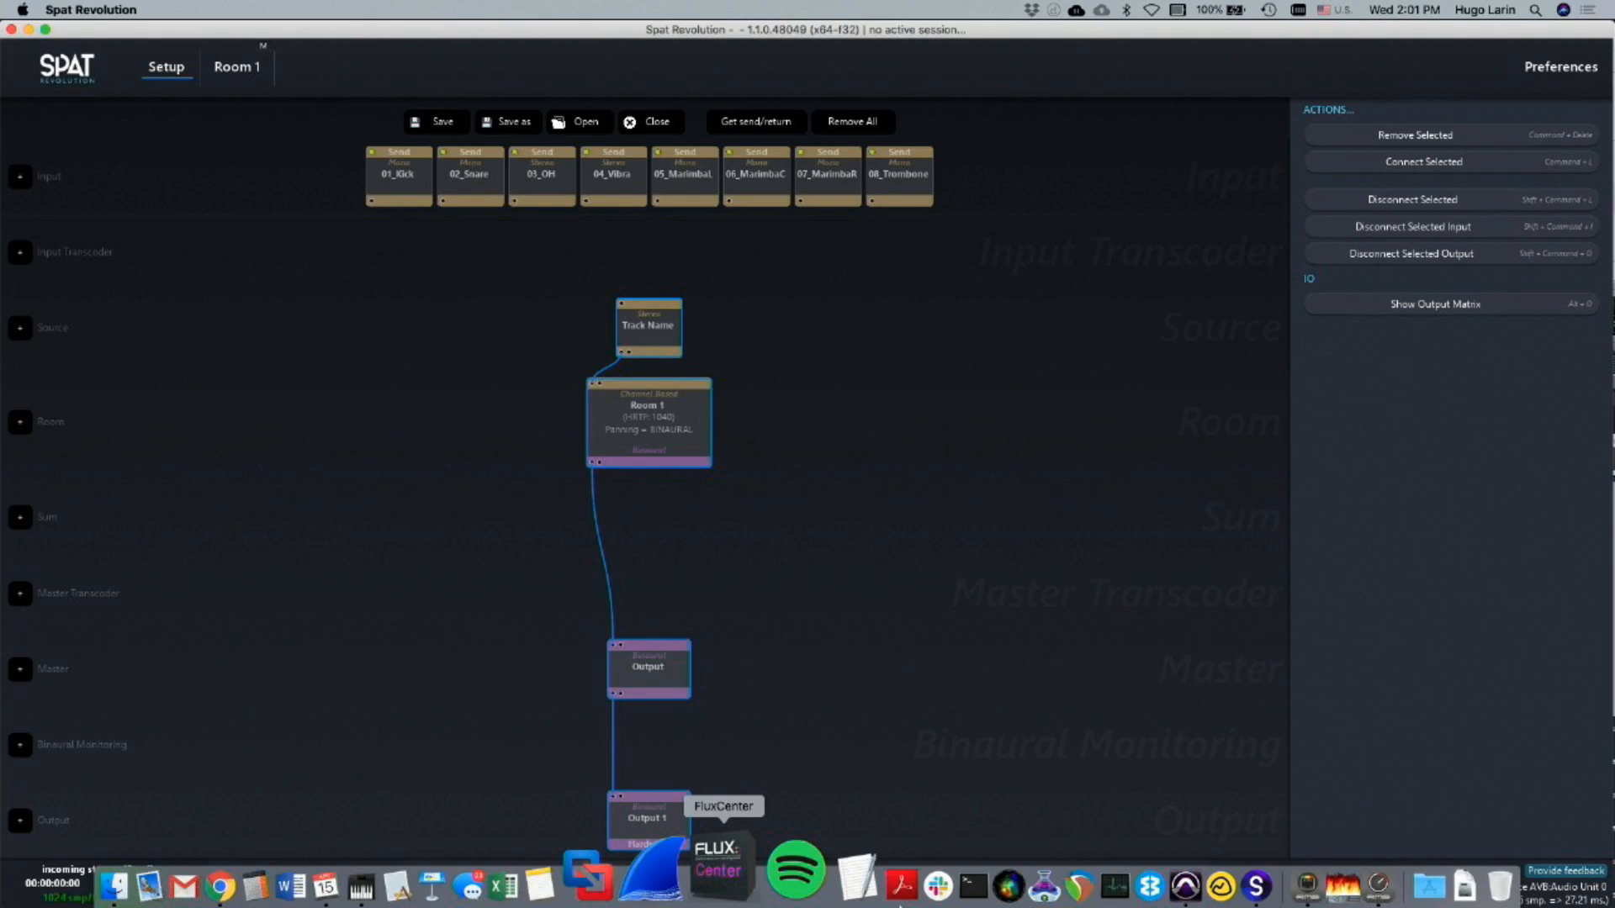
pyautogui.moveTo(487, 257); pyautogui.dragTo(1257, 906)
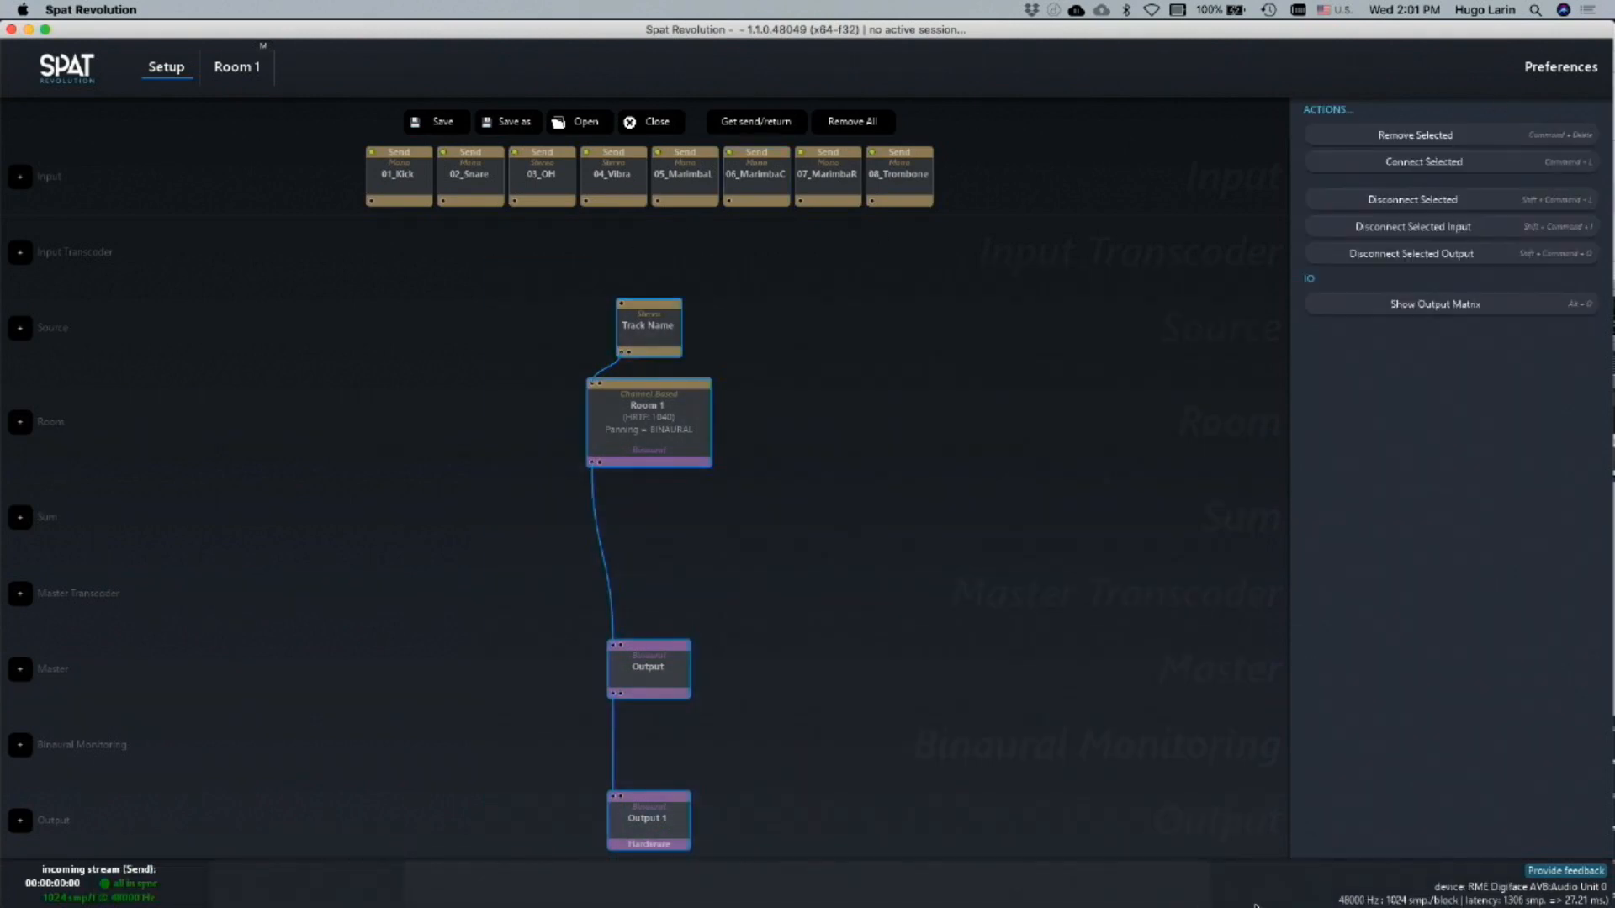
pyautogui.click(1369, 135)
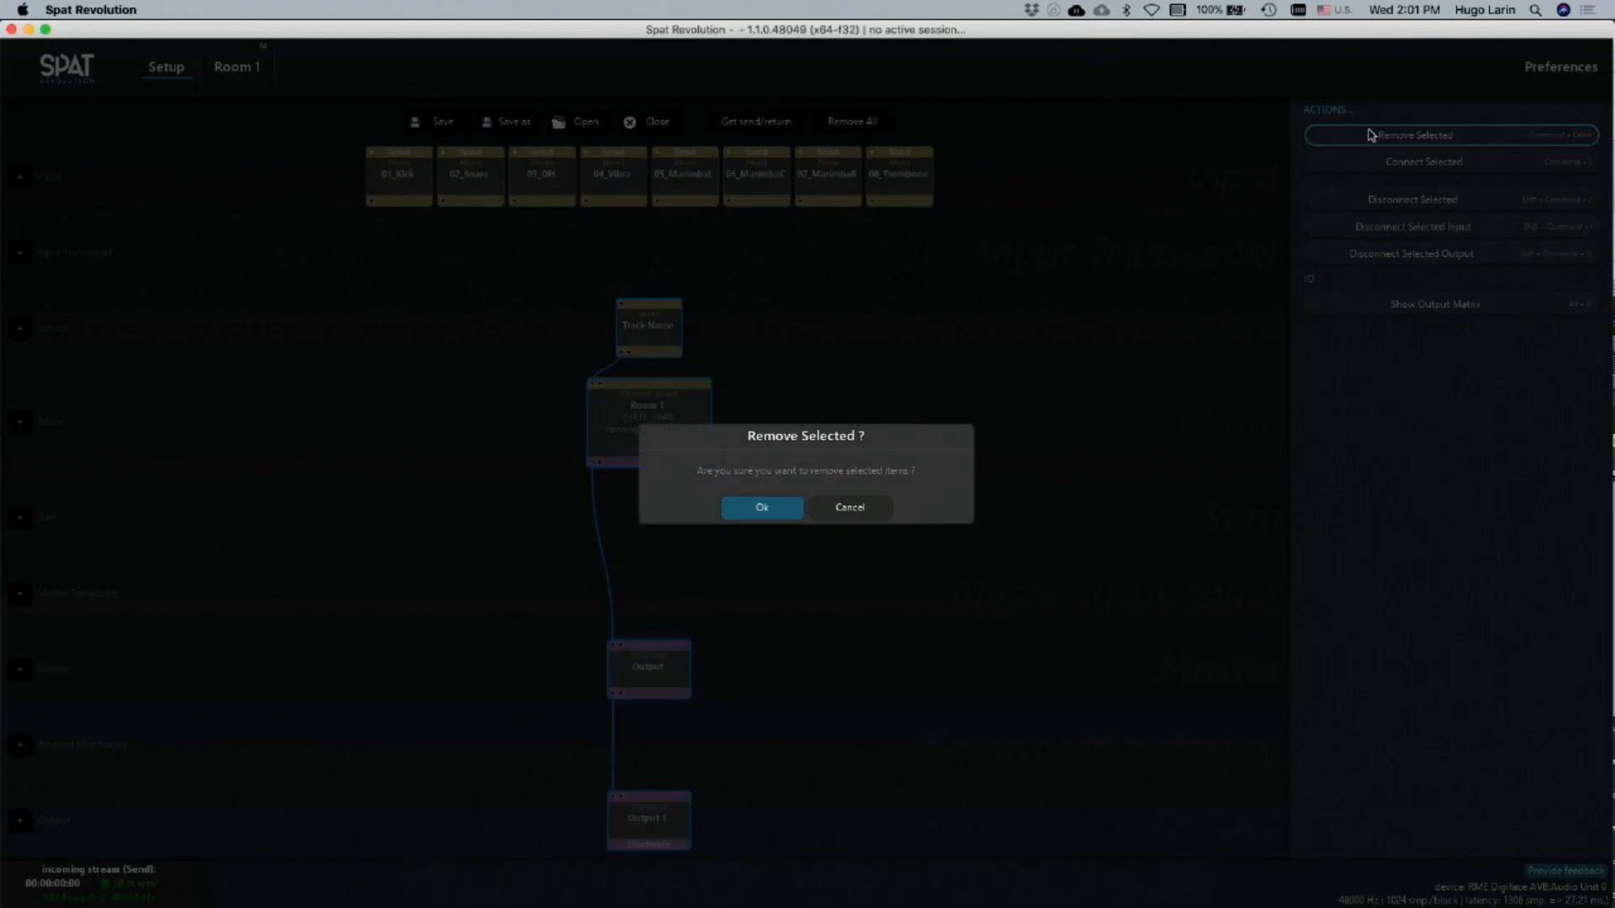
pyautogui.click(757, 507)
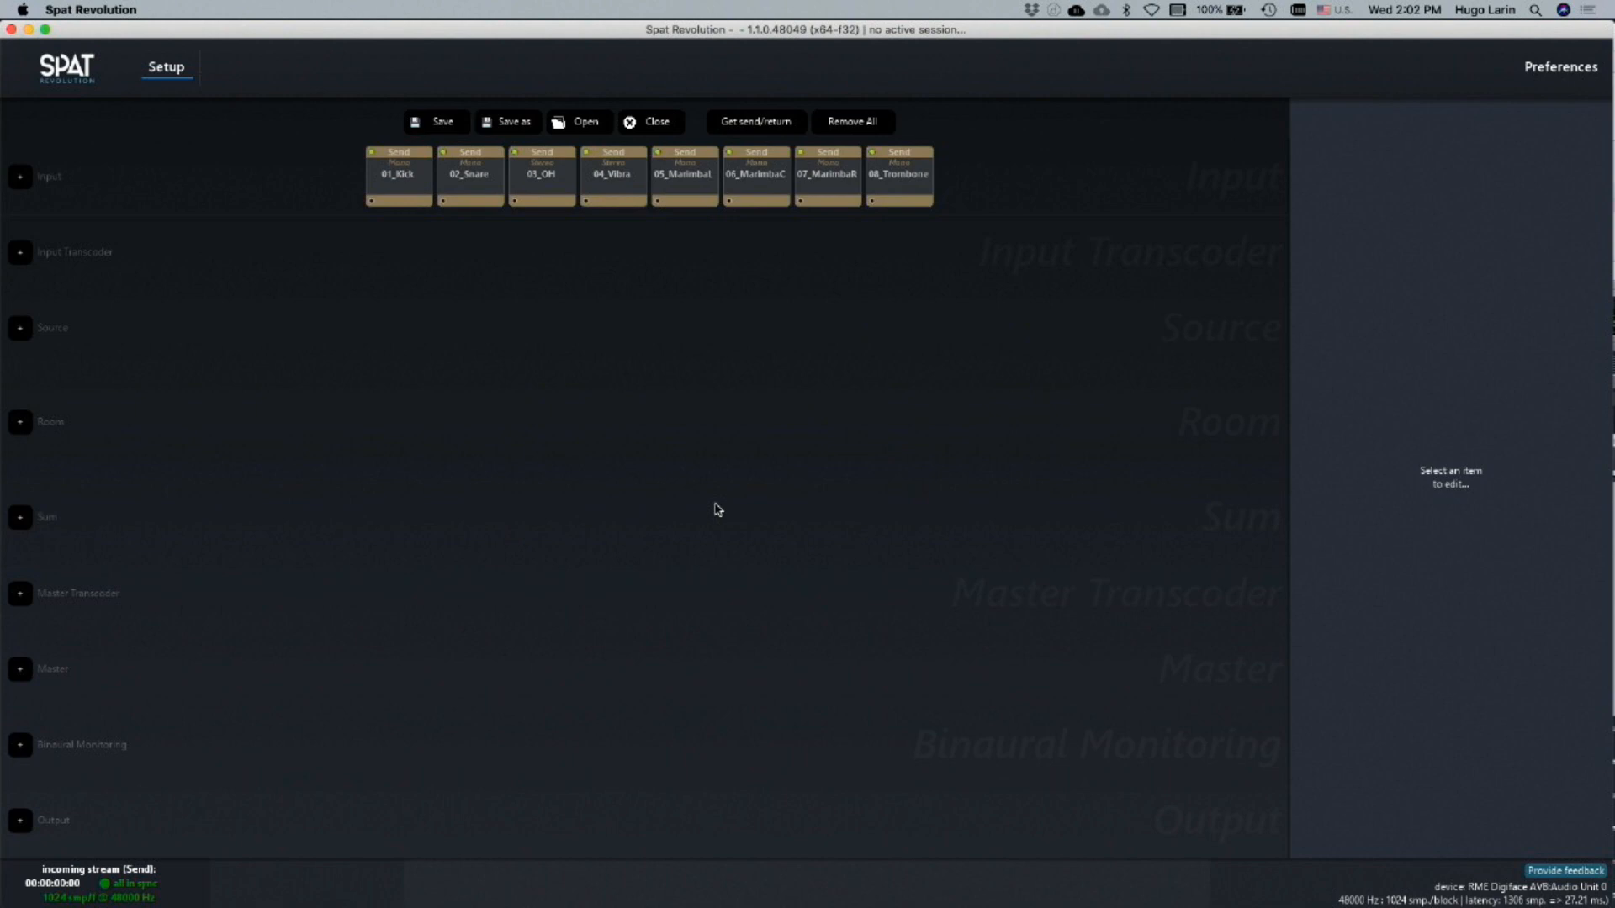
# Try adding an input transcoder below the Send inputs and remove it again
pyautogui.click(21, 253)
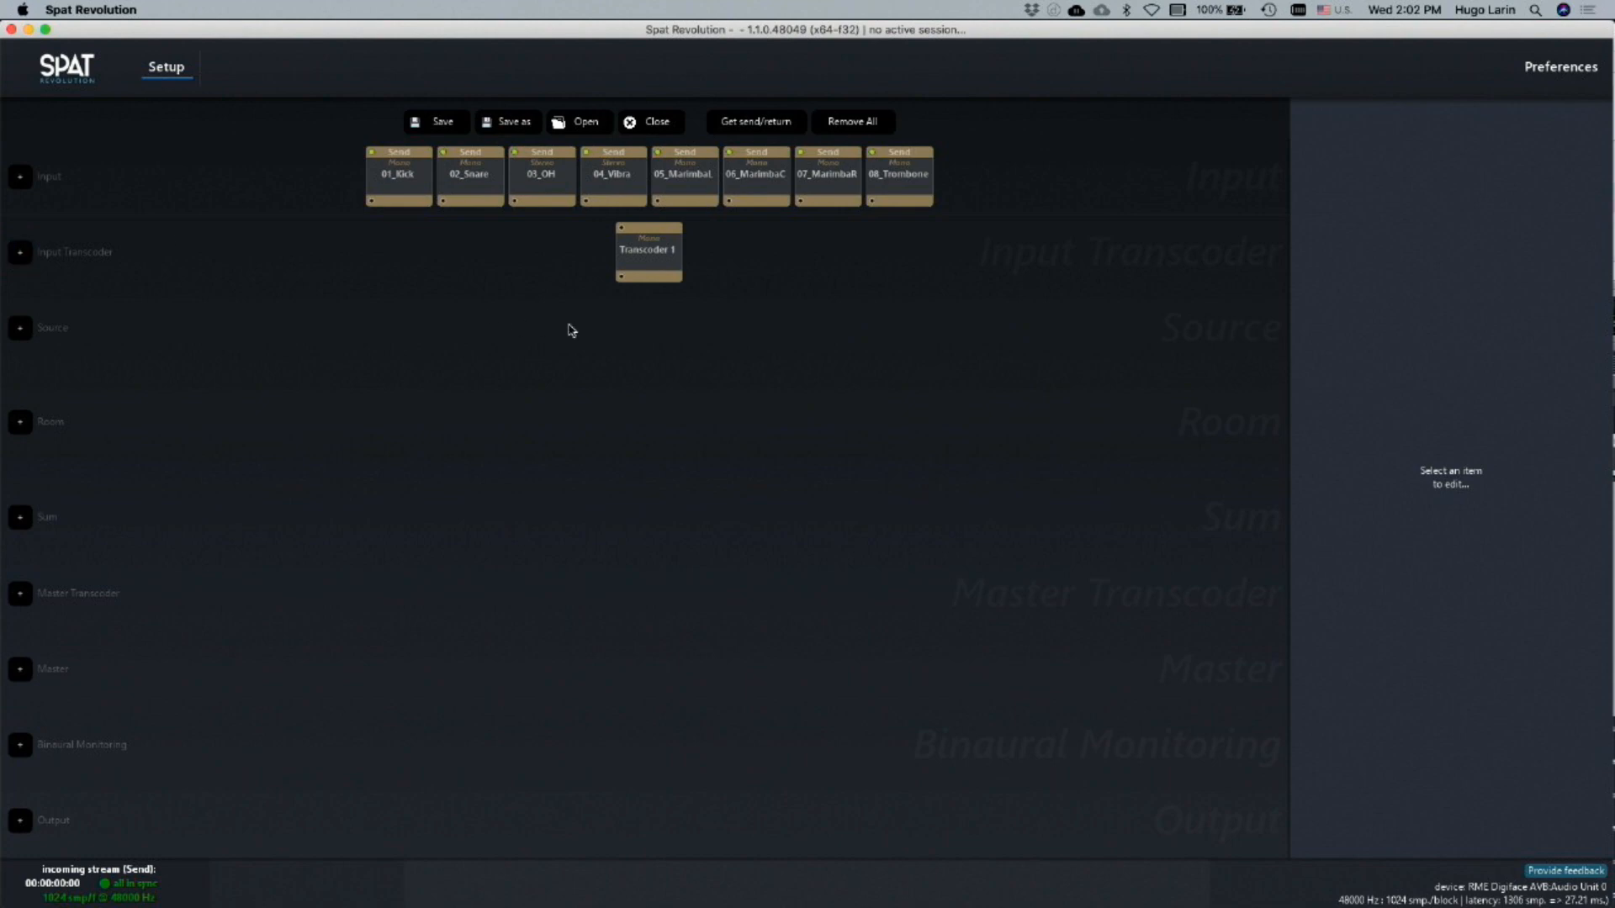
pyautogui.click(627, 253)
pyautogui.click(1385, 133)
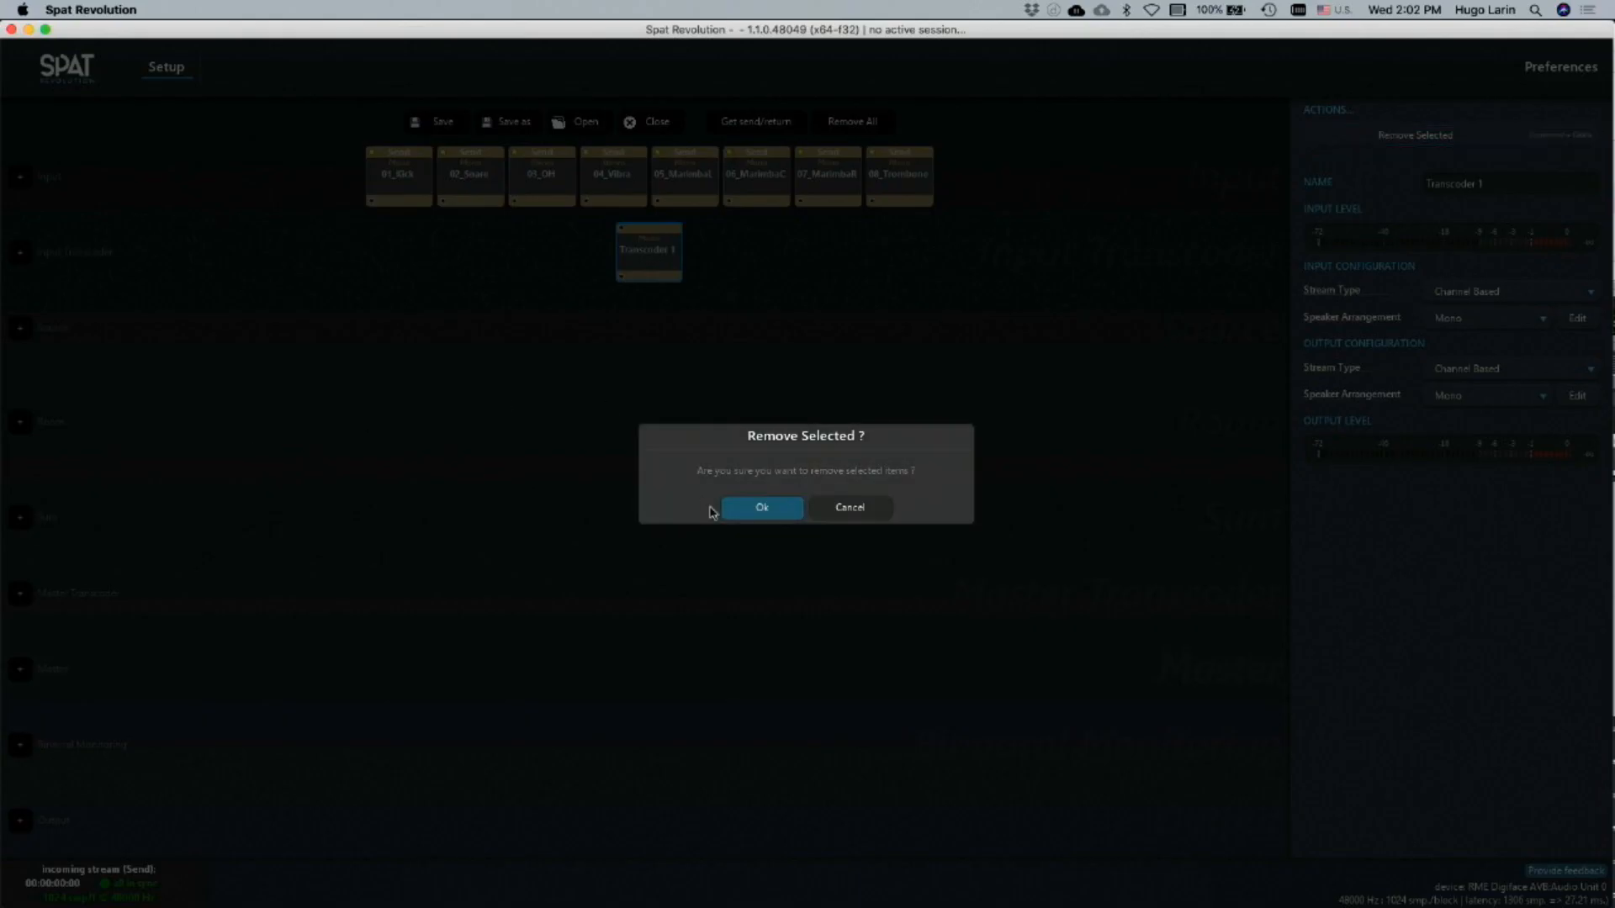
pyautogui.click(740, 507)
# Add a source block, examine its settings and remove it from the setup
pyautogui.click(20, 328)
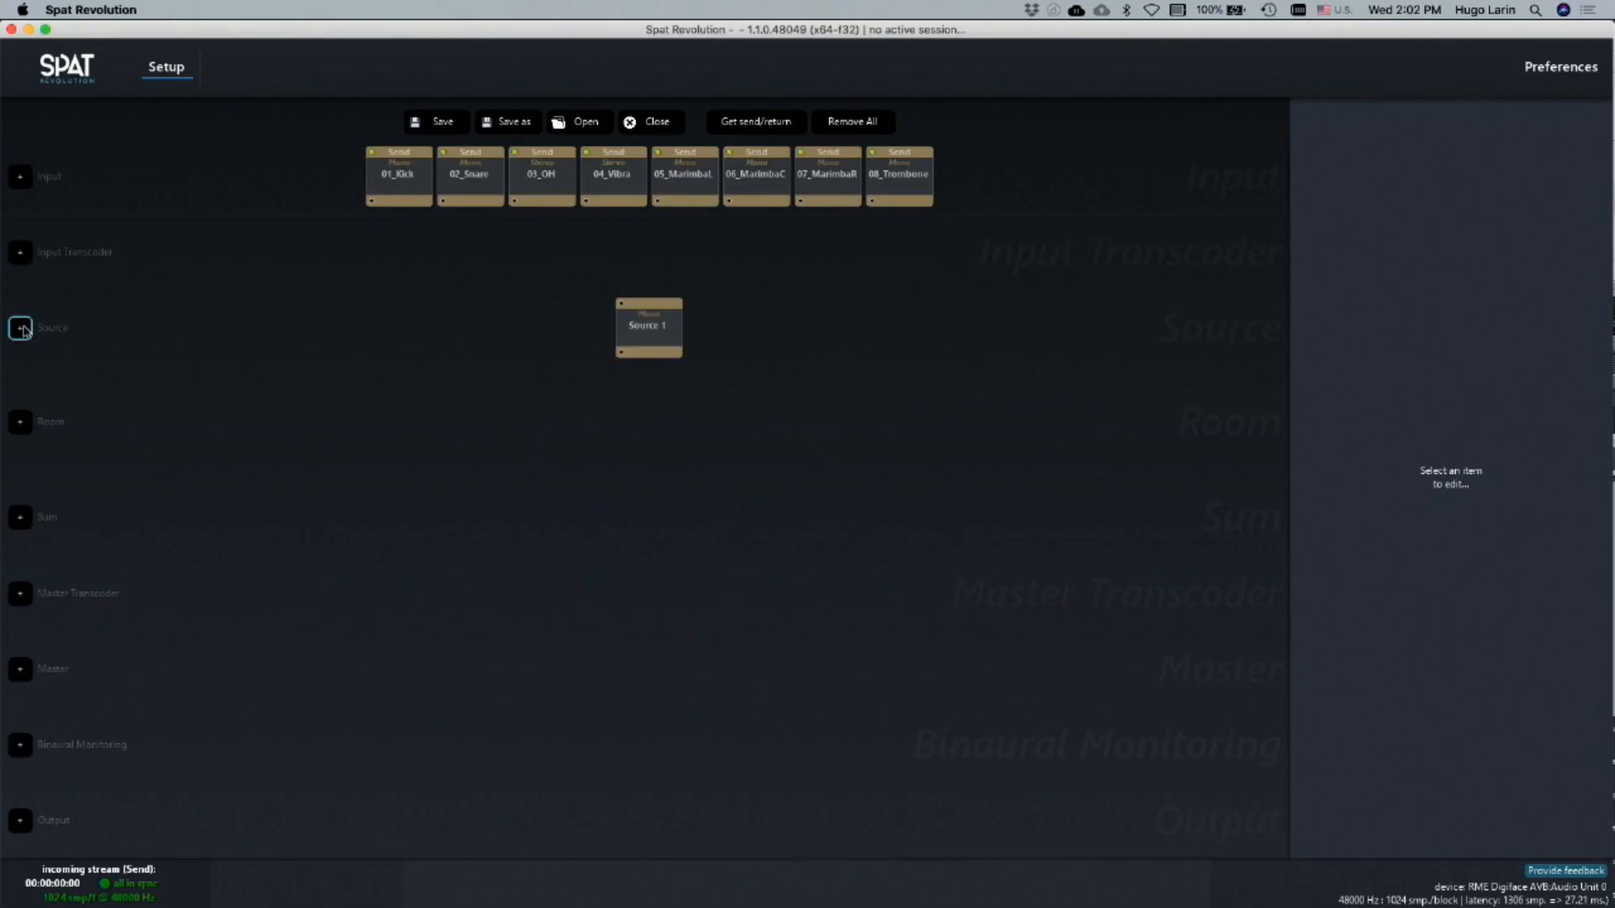
pyautogui.click(640, 336)
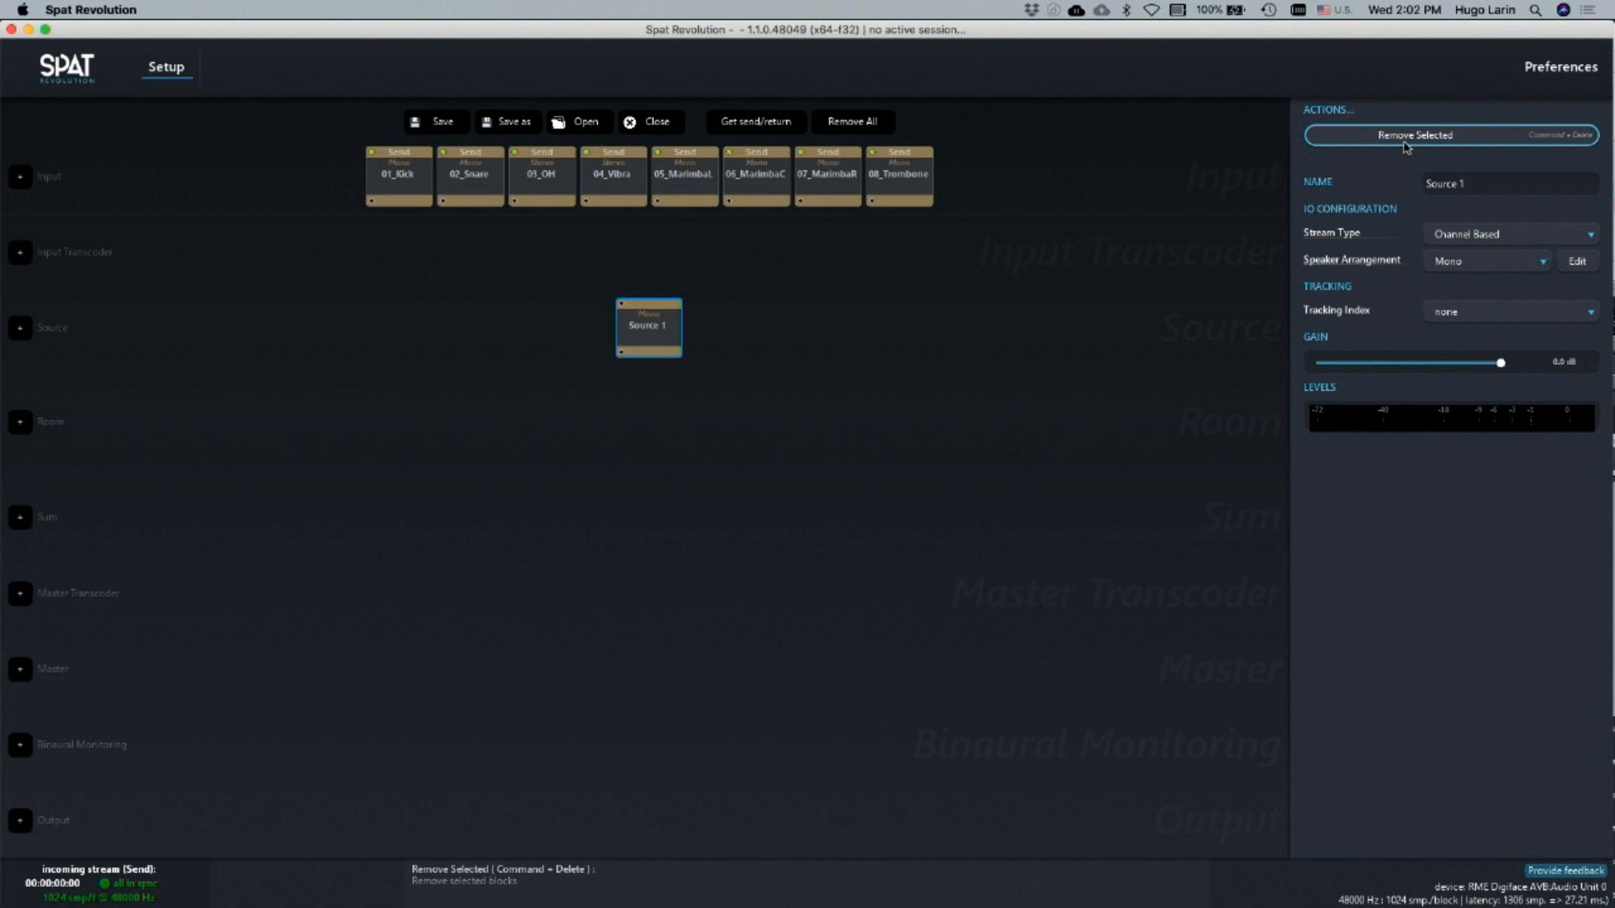
pyautogui.click(721, 377)
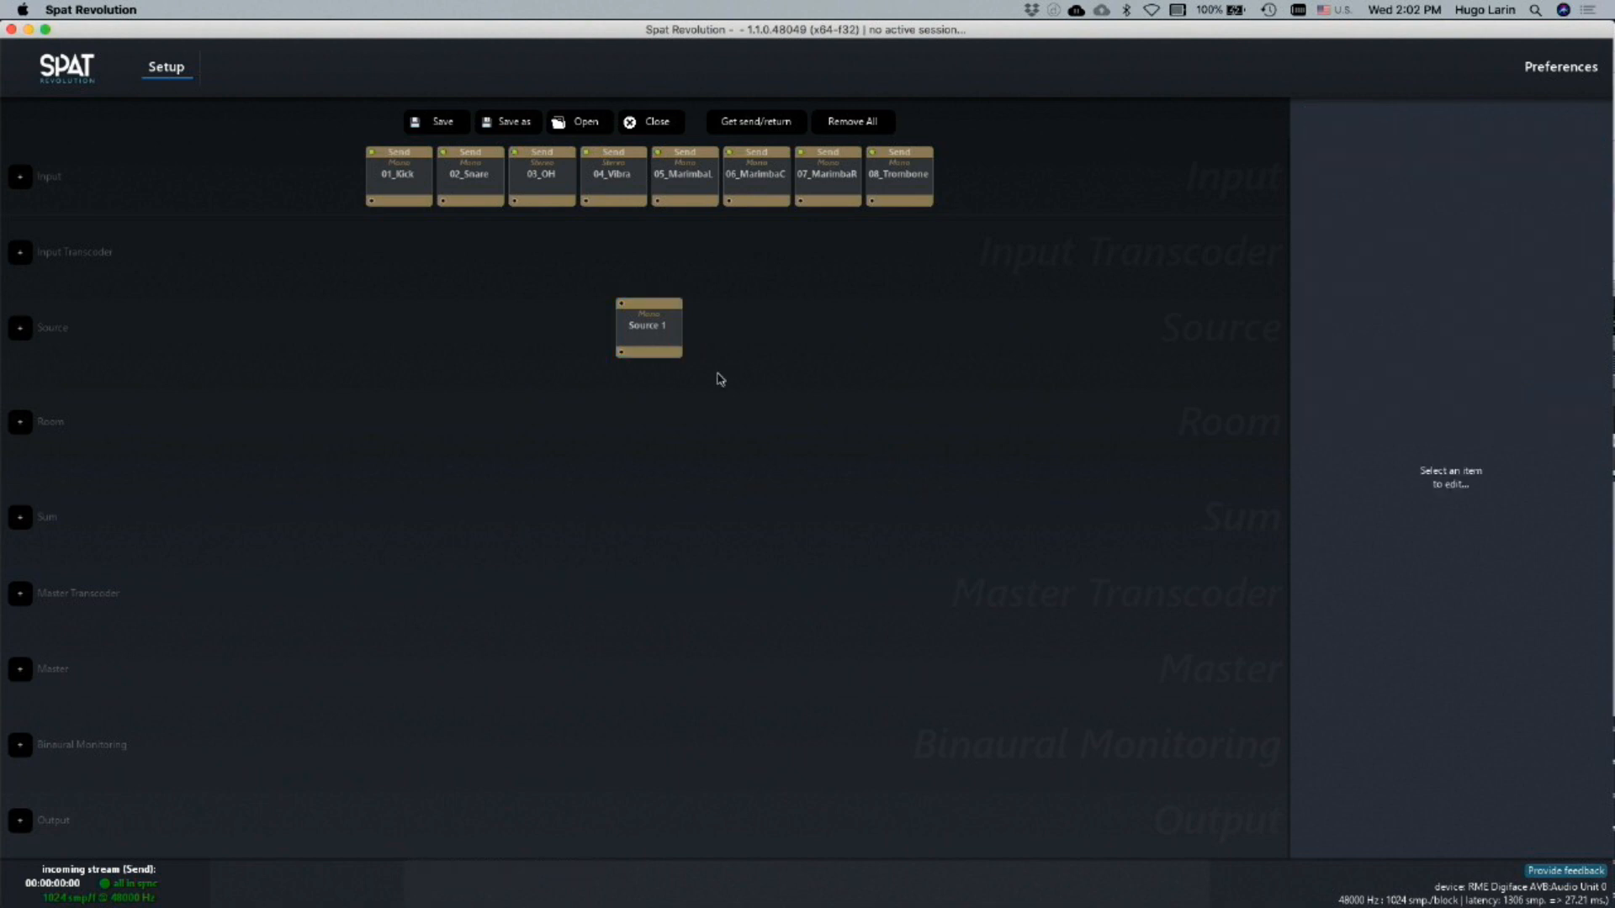
pyautogui.click(615, 158)
pyautogui.click(642, 346)
pyautogui.click(766, 347)
pyautogui.click(656, 347)
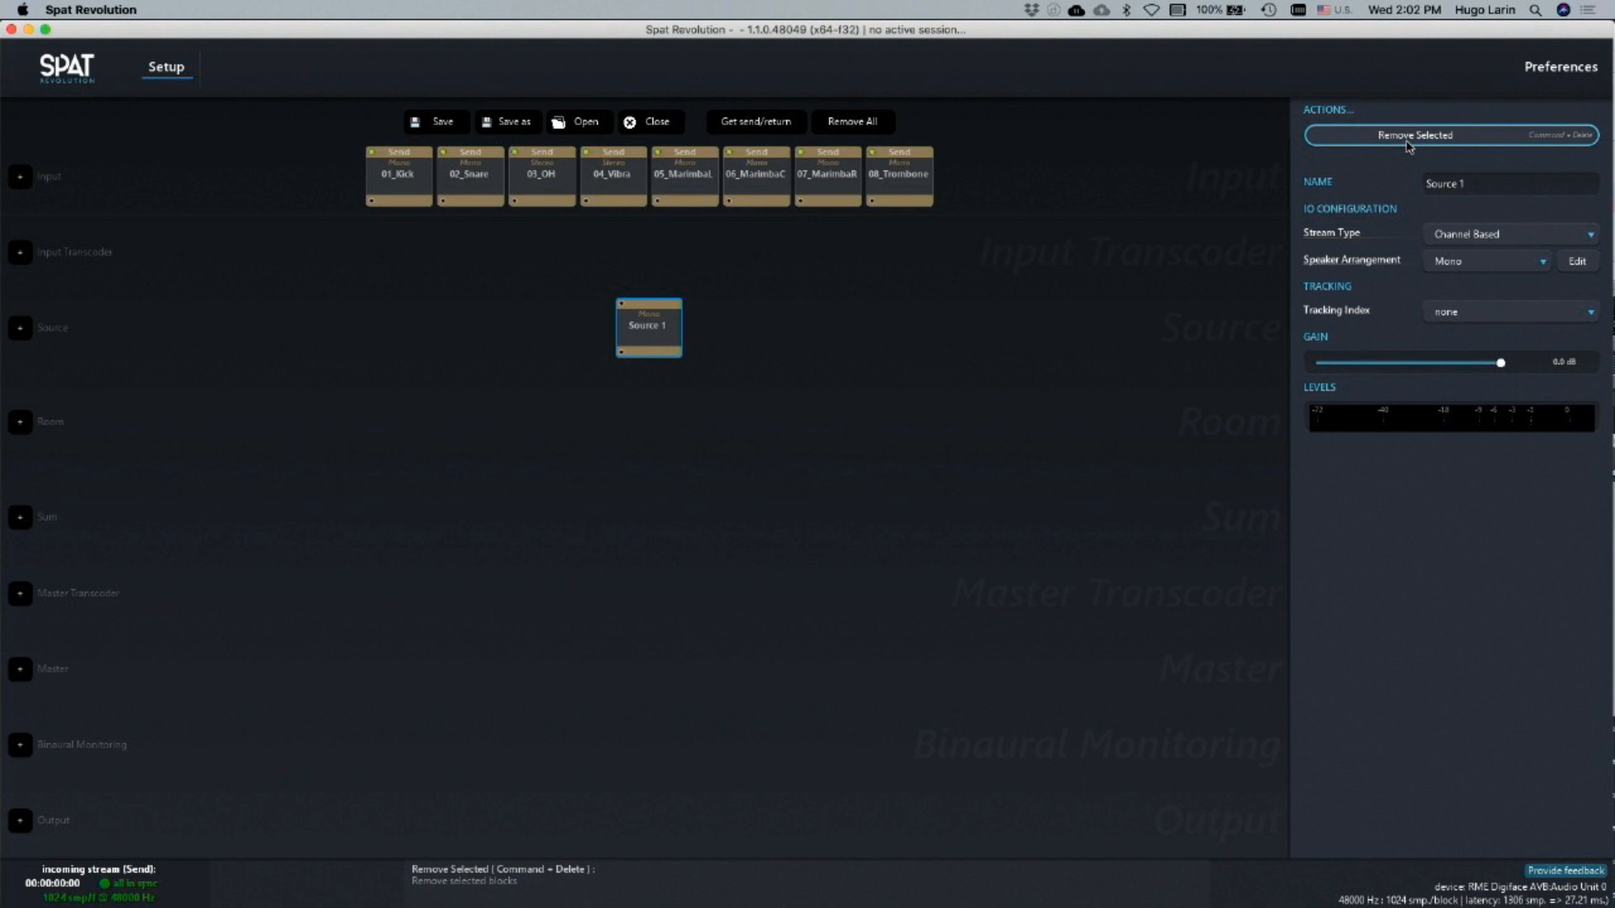
pyautogui.click(1409, 137)
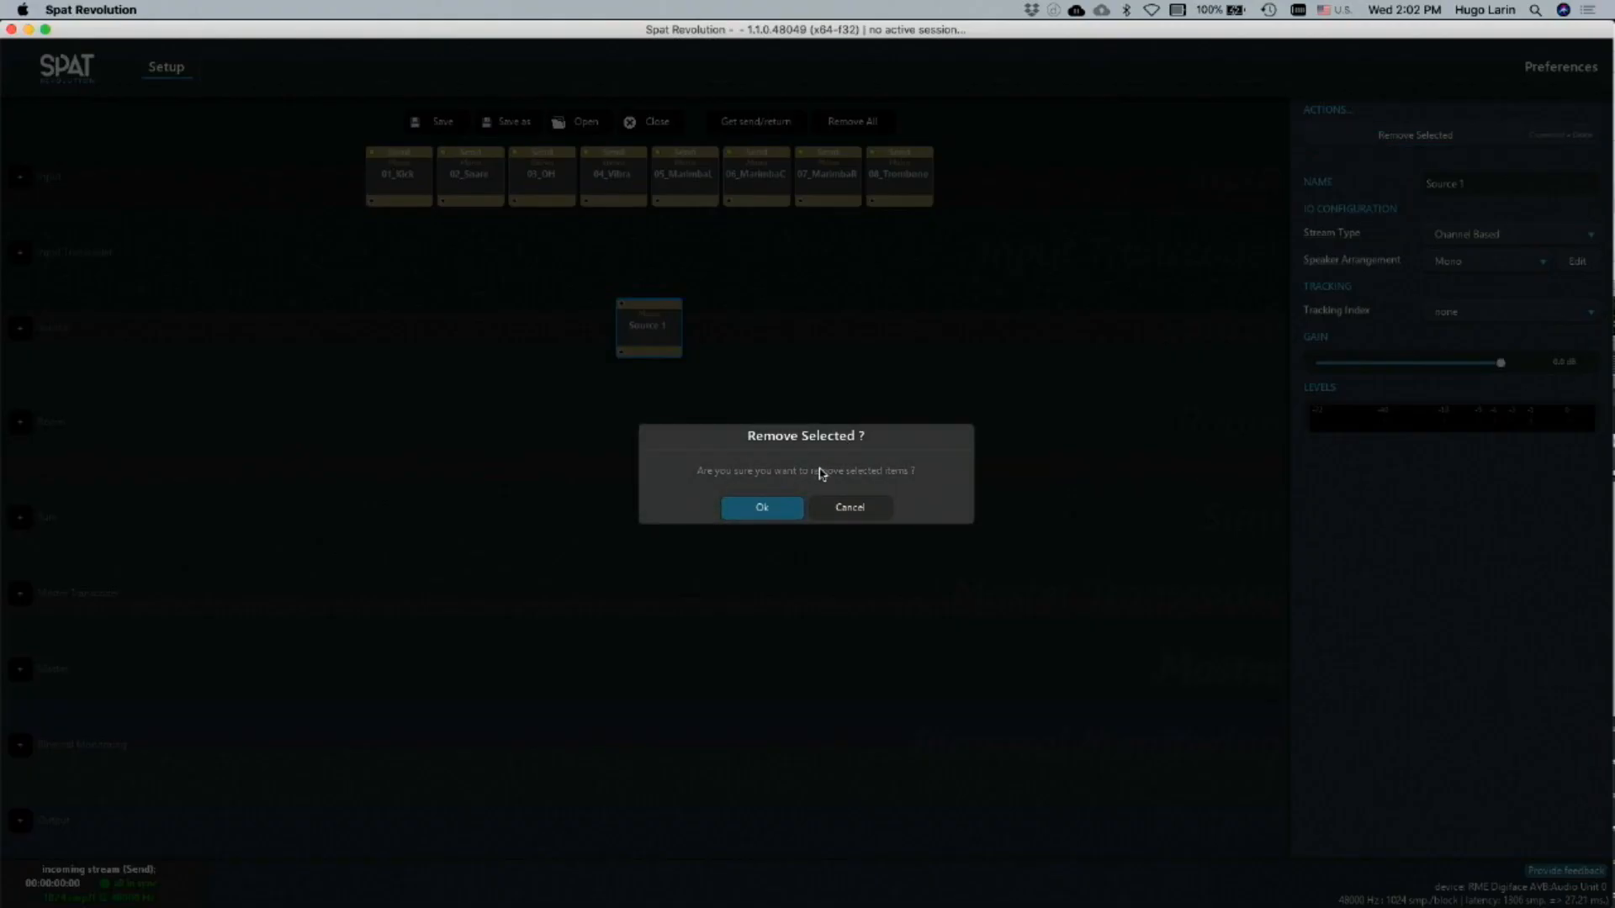
pyautogui.click(781, 508)
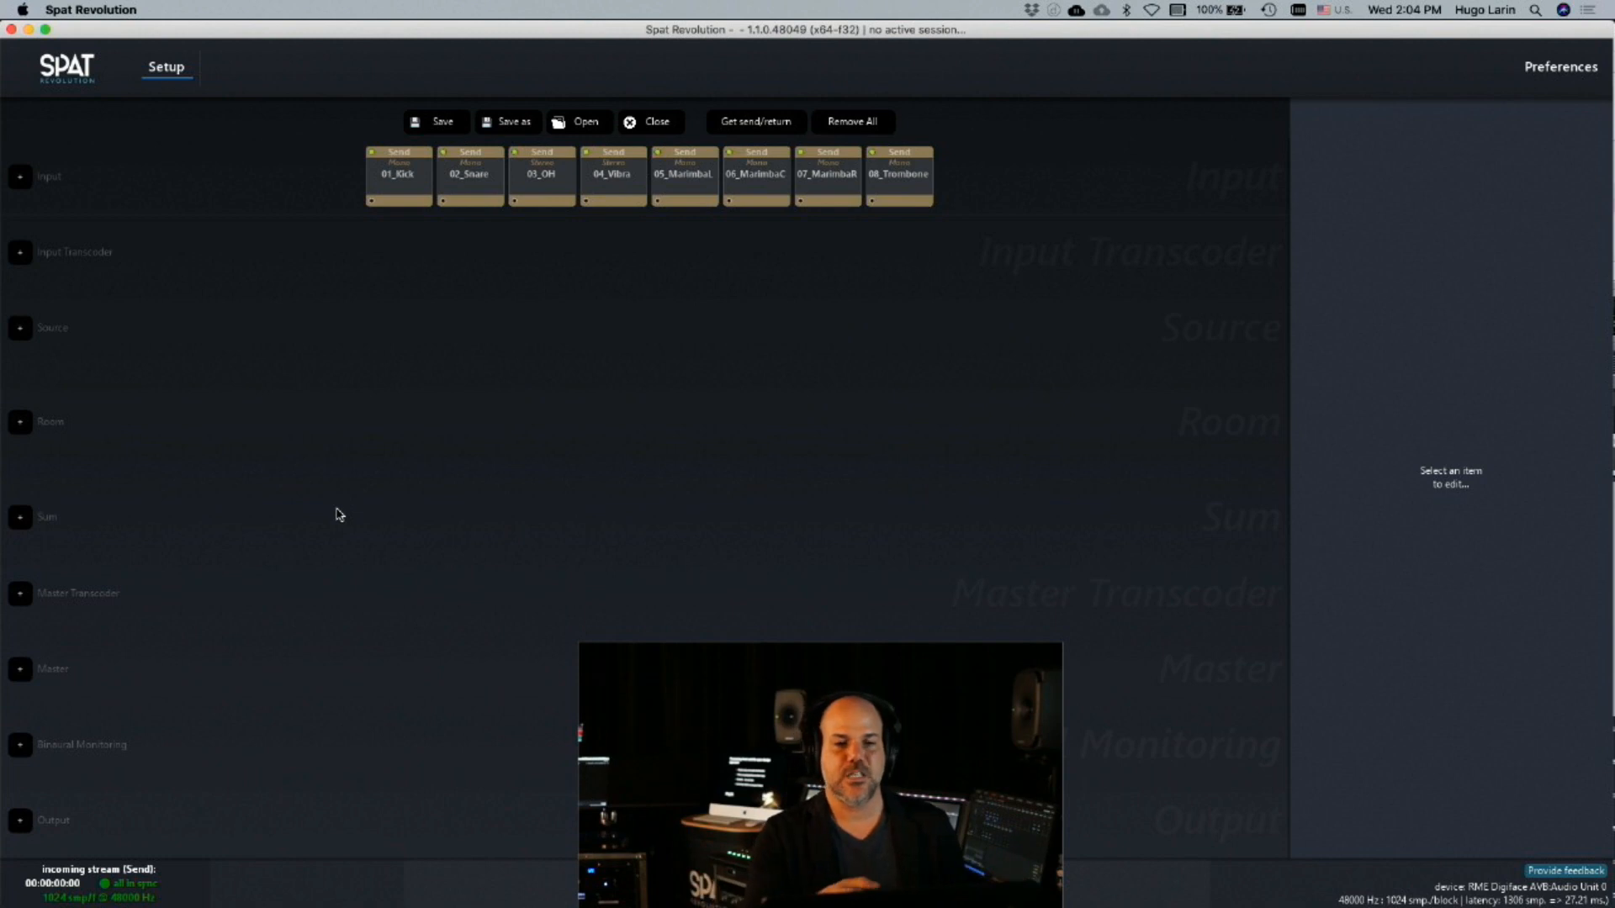
# Select every input and output block and connect them automatically through sources, a room and a master
pyautogui.click(649, 817)
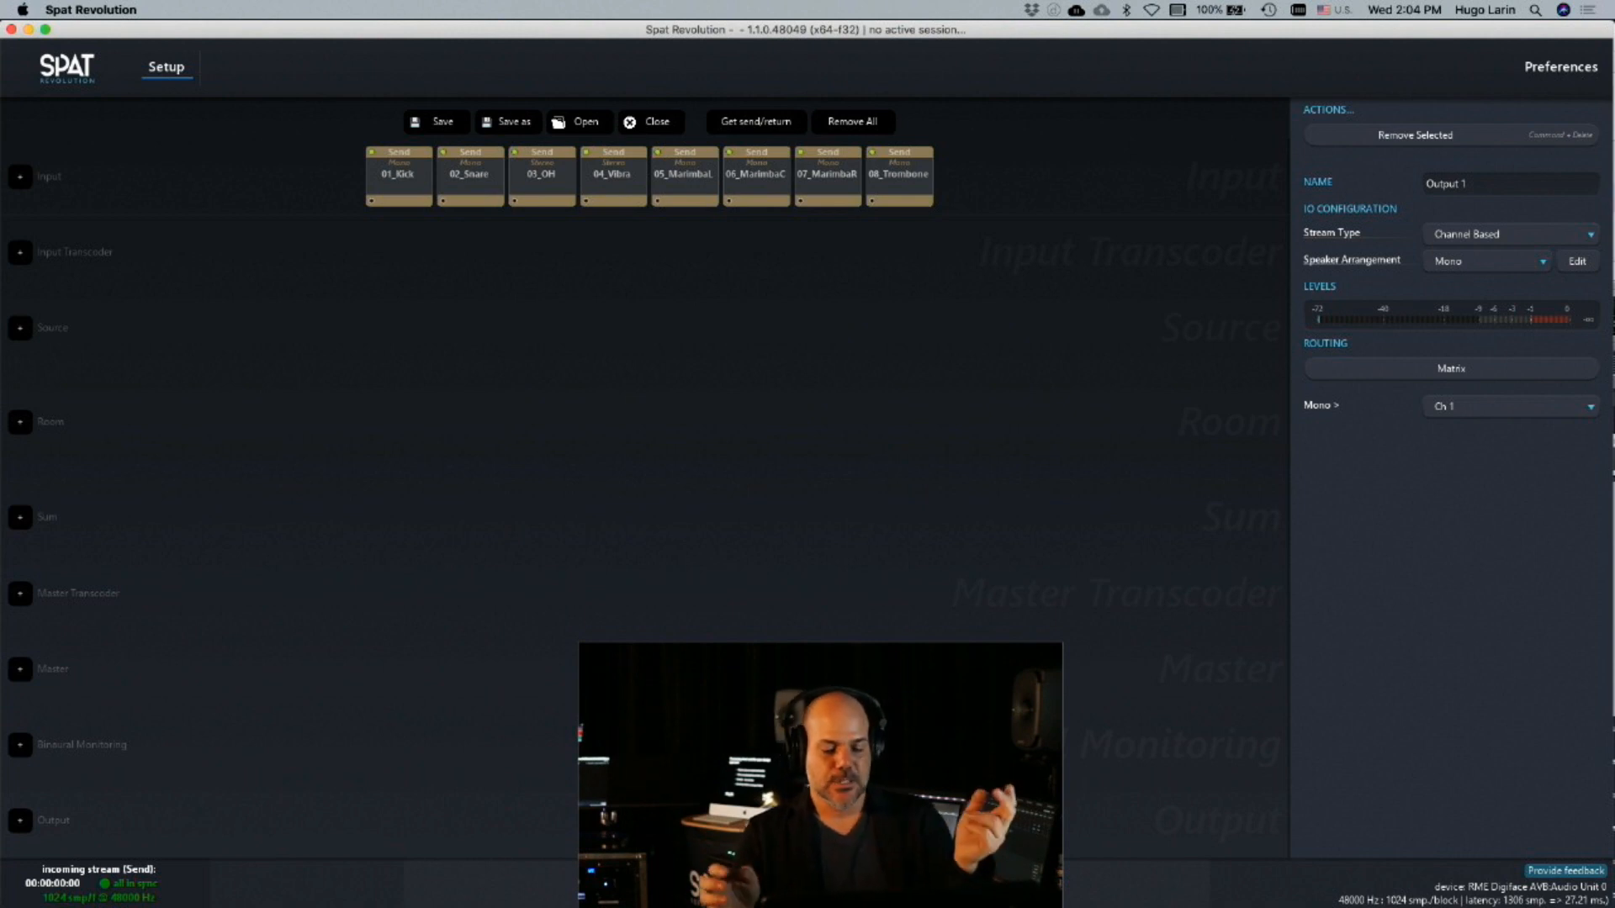
pyautogui.press('super+a')
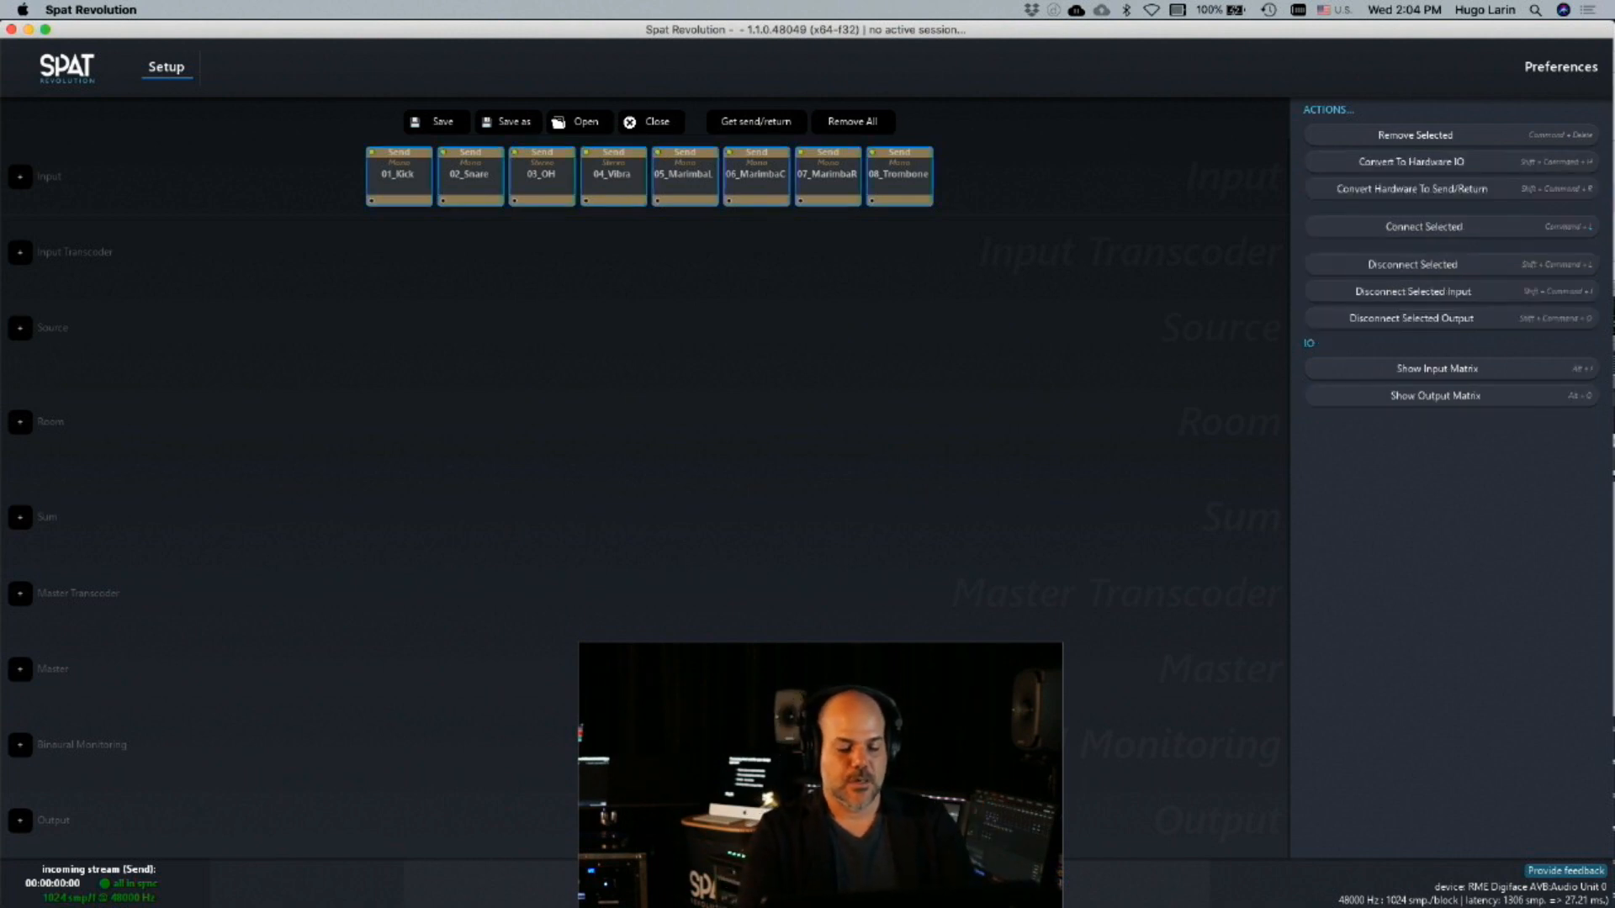
pyautogui.press('super+l')
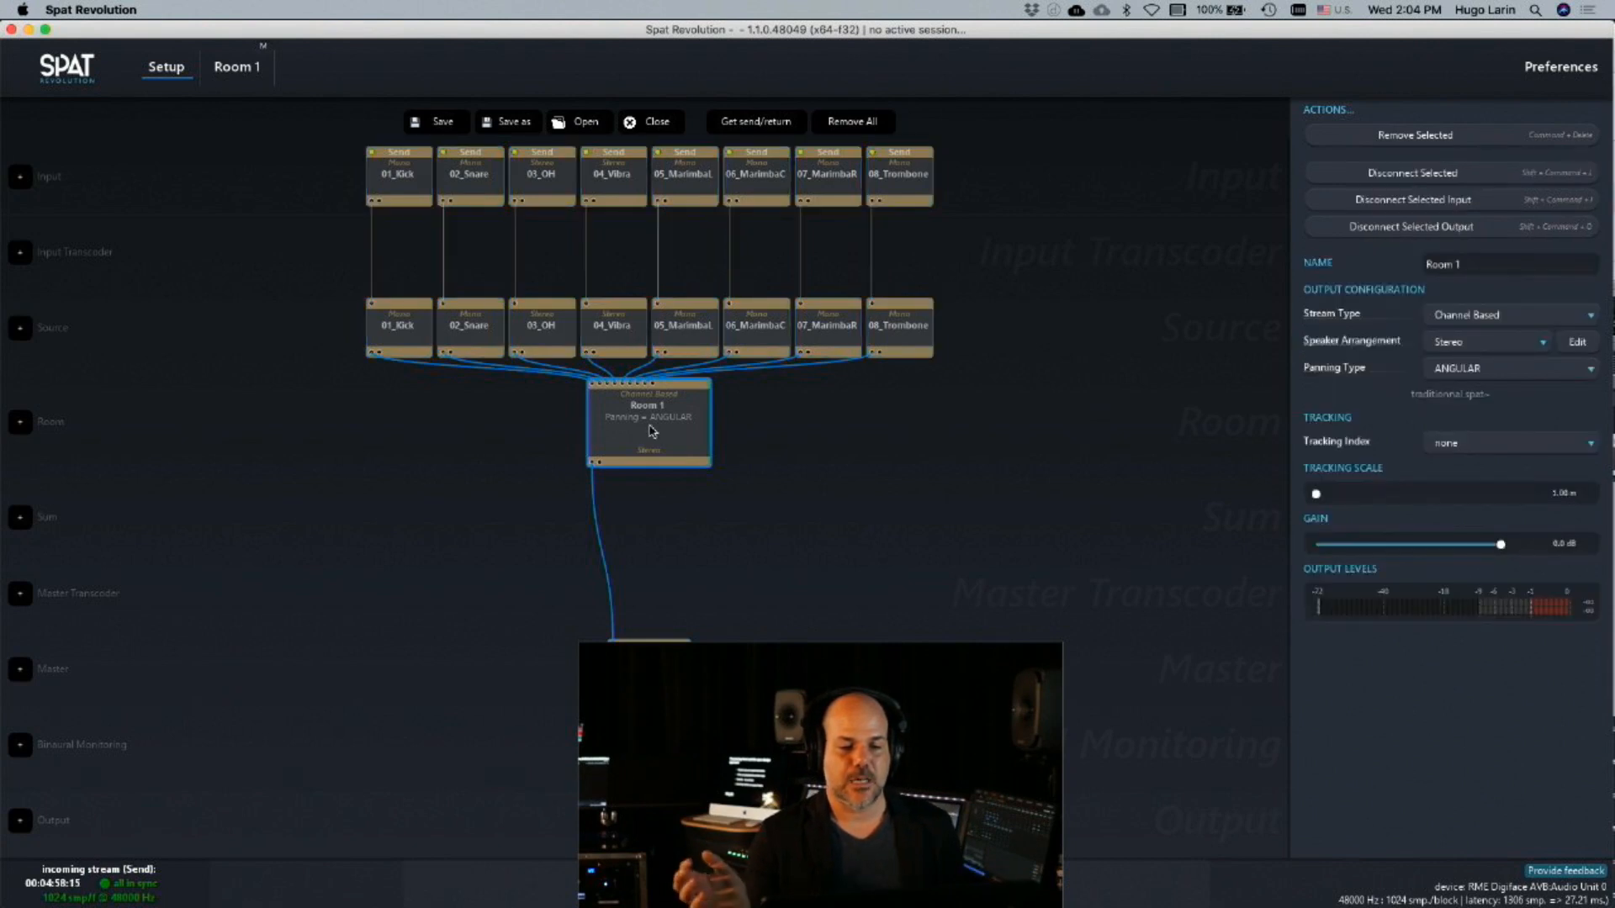
# Set Room 1's output stream type to Binaural and check the settings of the master and Output 1
pyautogui.click(1554, 312)
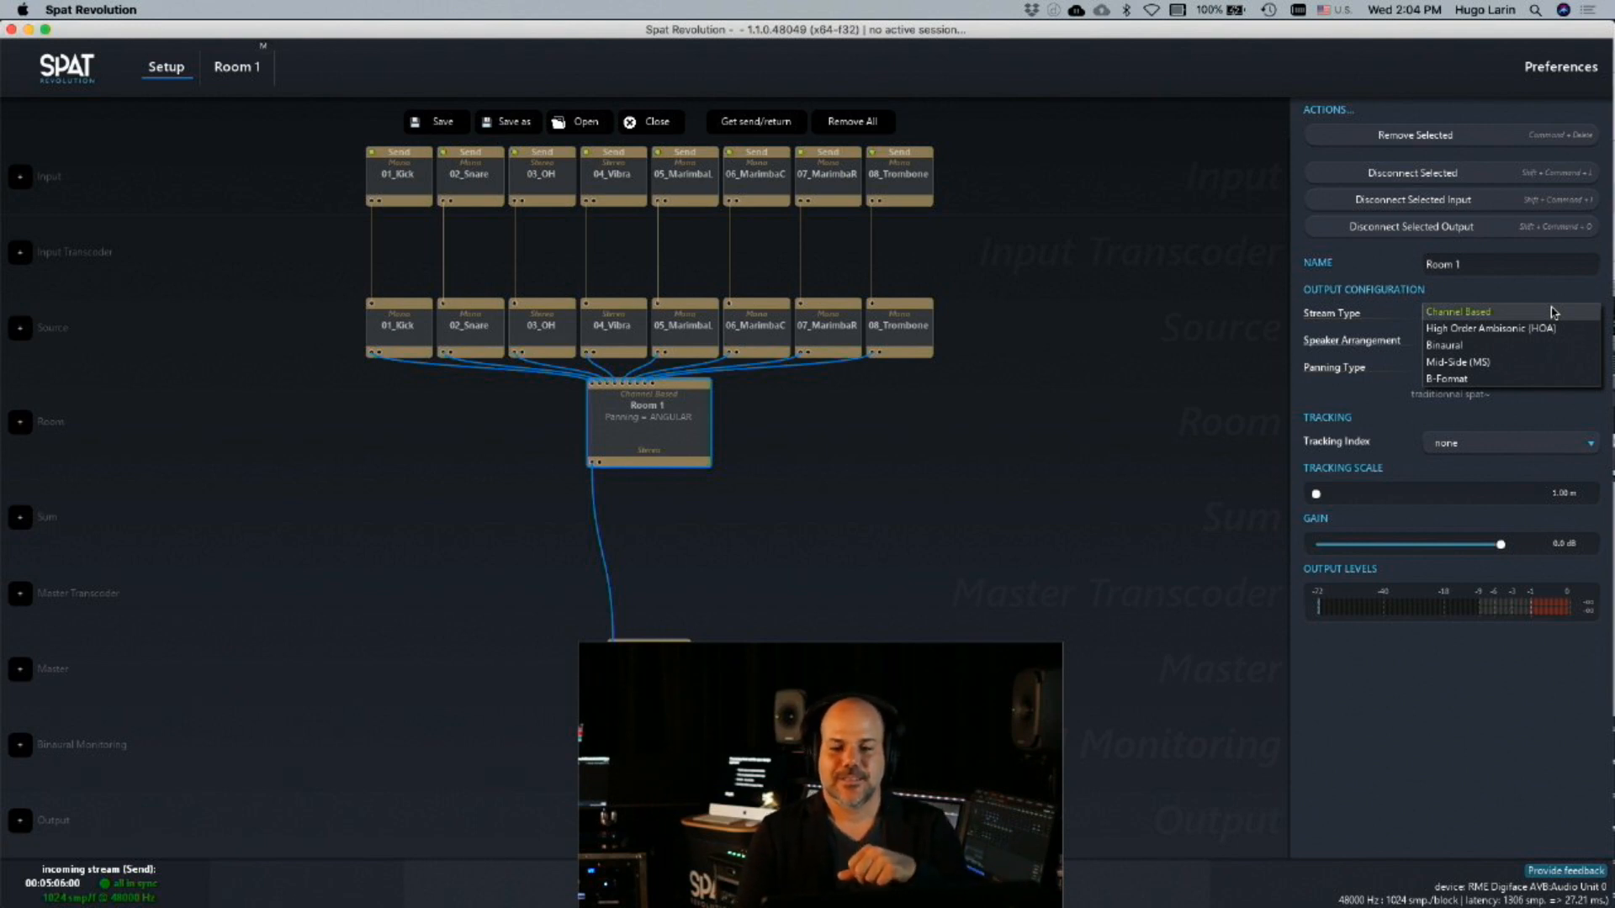
pyautogui.click(1491, 346)
pyautogui.click(693, 506)
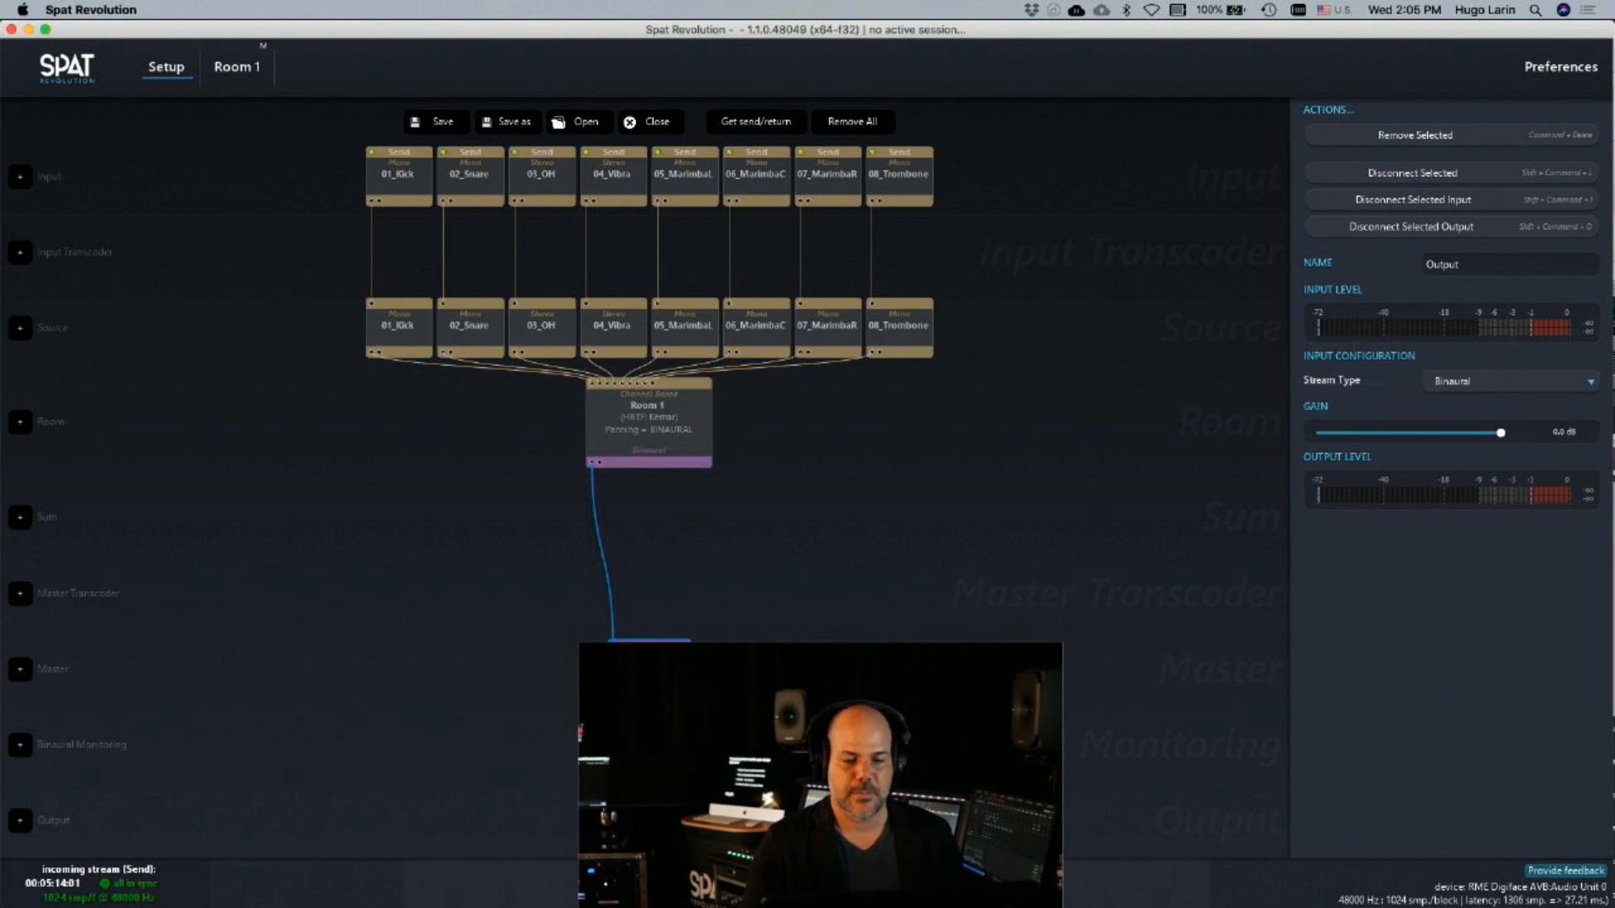
pyautogui.click(649, 820)
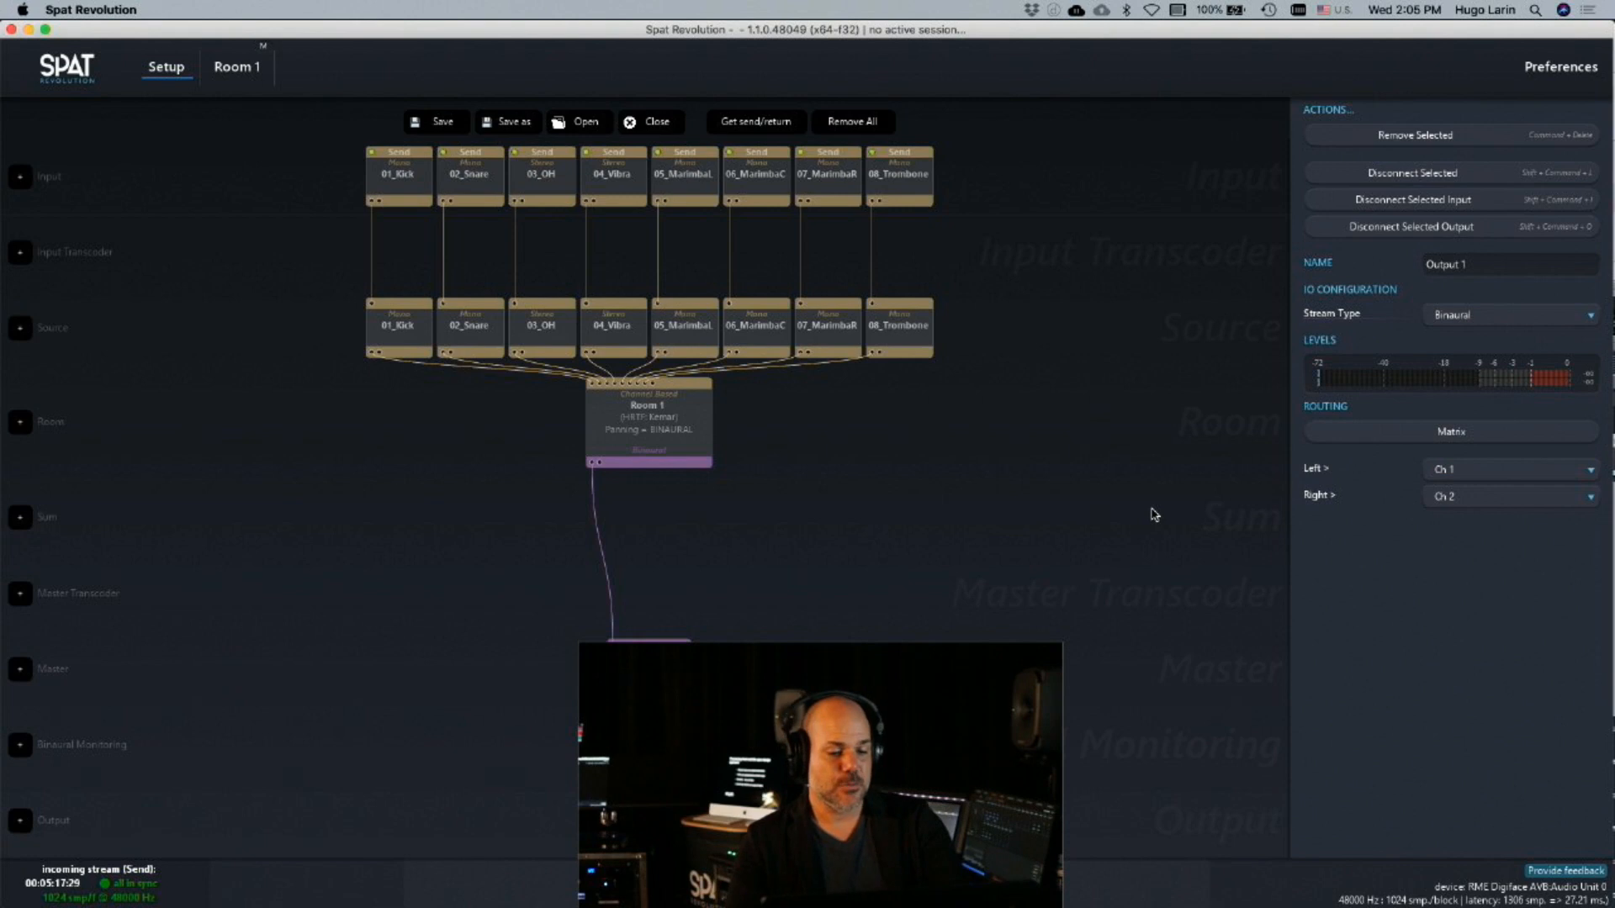
# Switch to Pro Tools, bring its whole edit window into view and close the 01_Kick Send plug-in window
pyautogui.press('super+Tab')
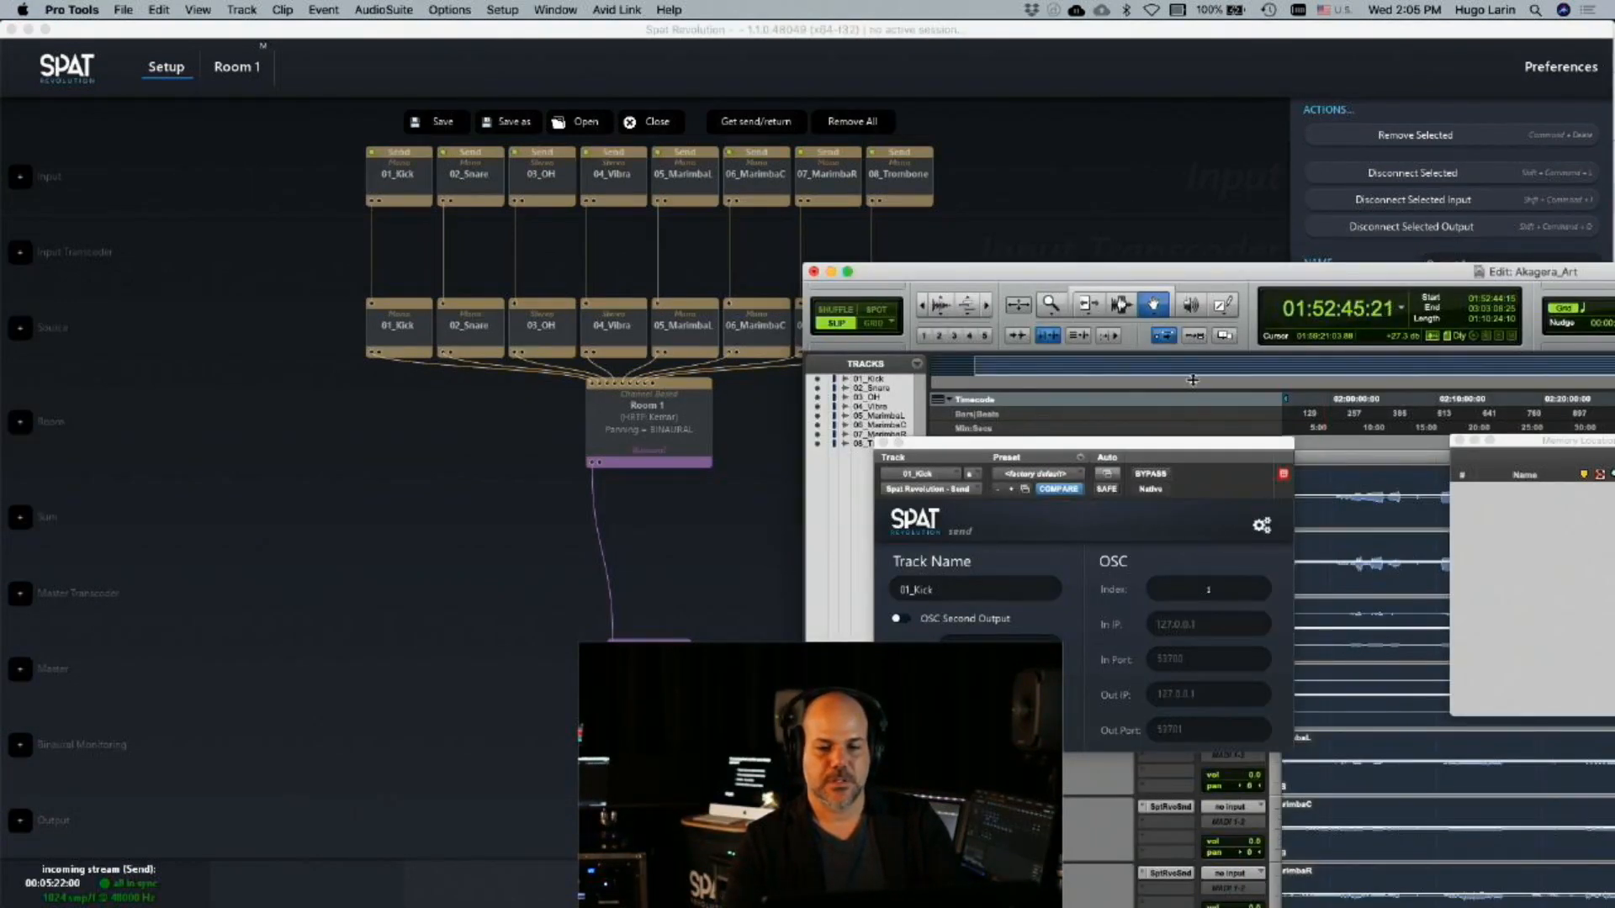
pyautogui.doubleClick(1142, 271)
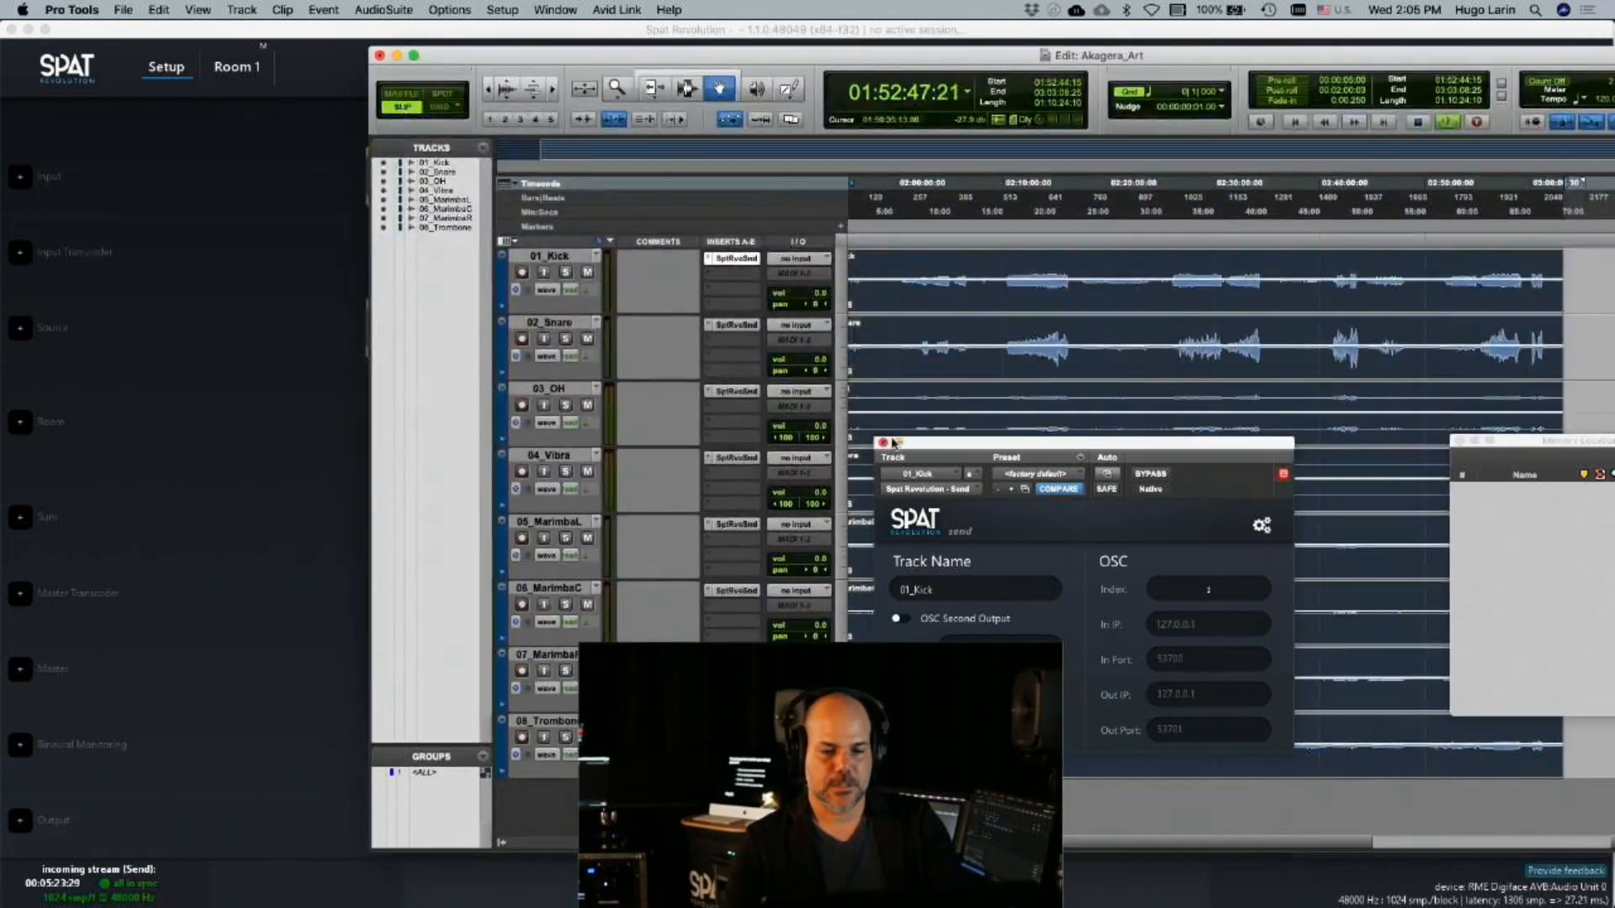
pyautogui.click(881, 443)
# Set the session's playback position to 00:00:00:00 and start playback
pyautogui.click(883, 92)
pyautogui.write('50')
pyautogui.press('Return')
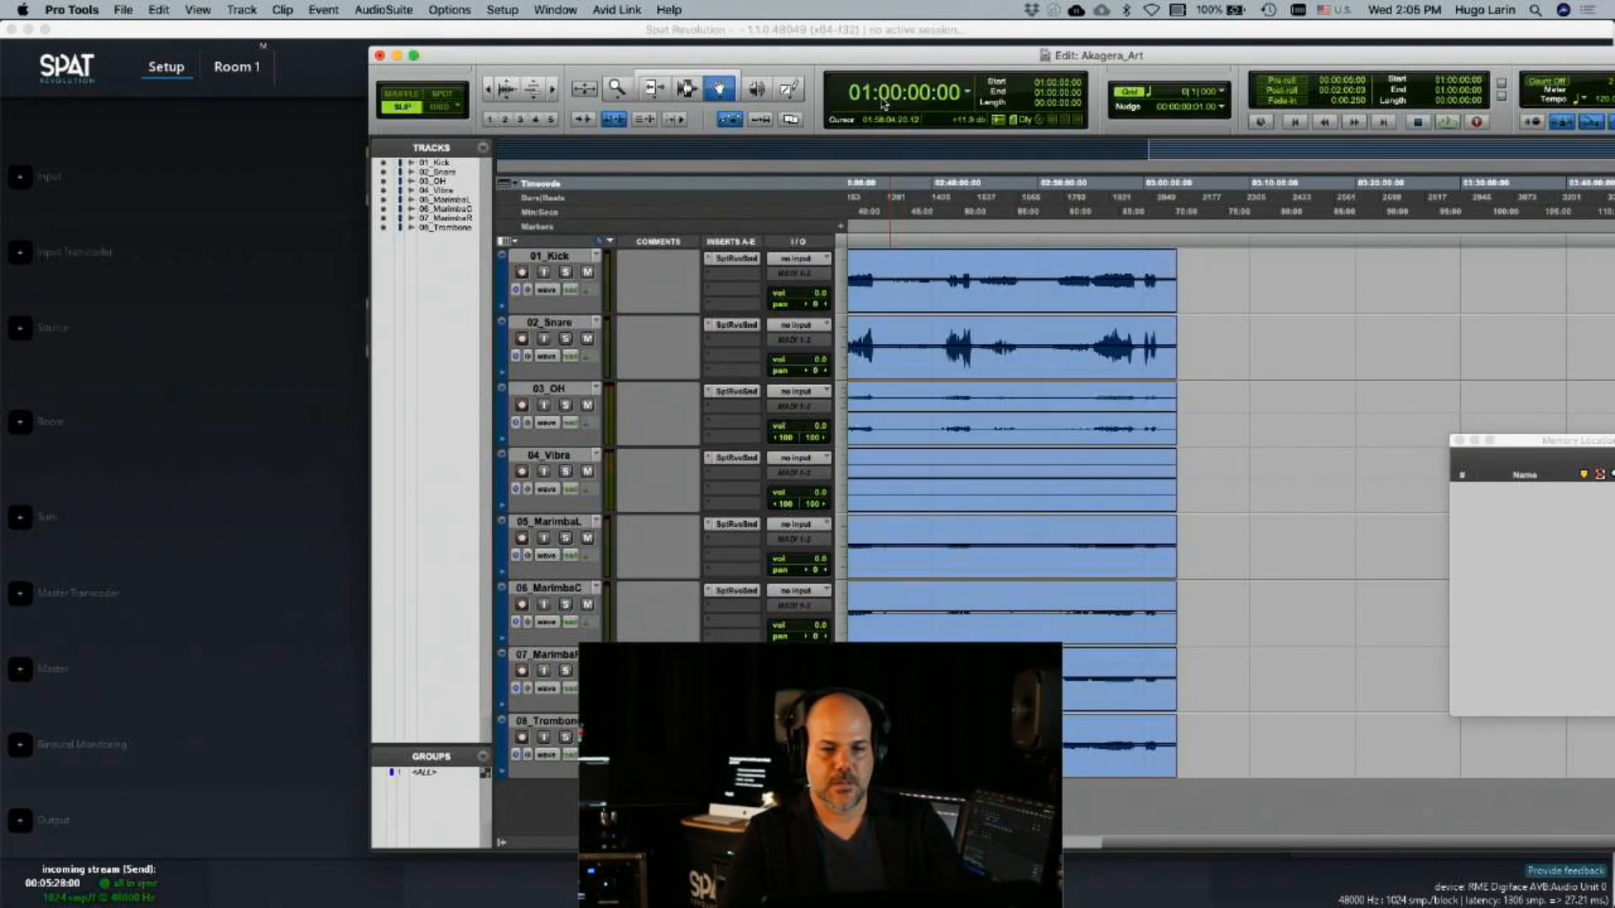
pyautogui.click(875, 100)
pyautogui.write('00')
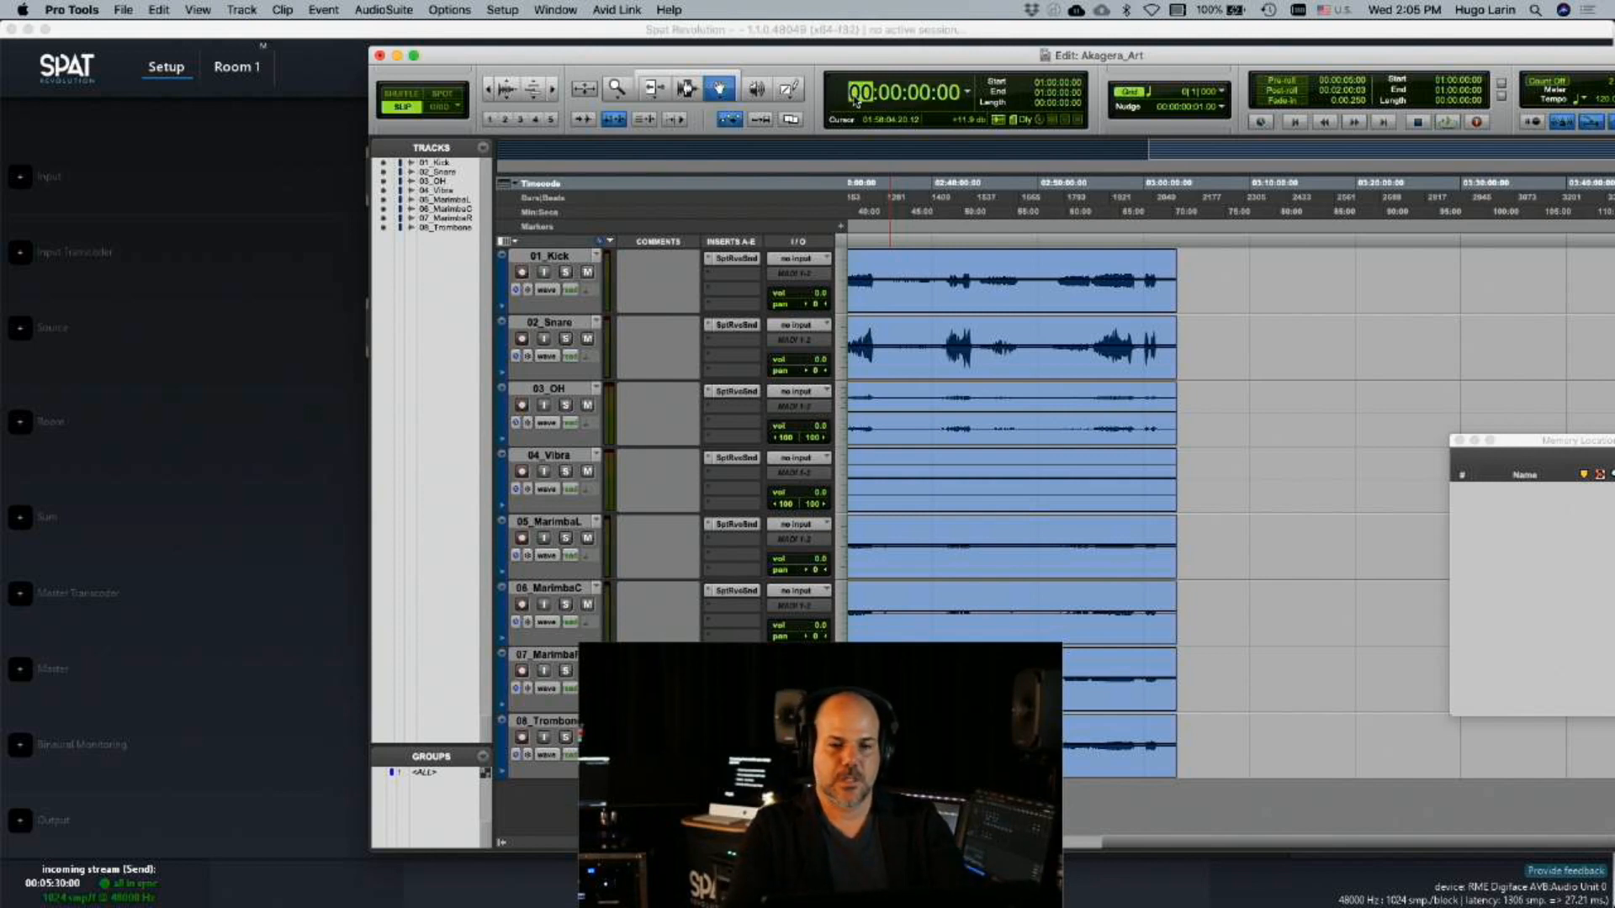
pyautogui.press('Return')
pyautogui.press('space')
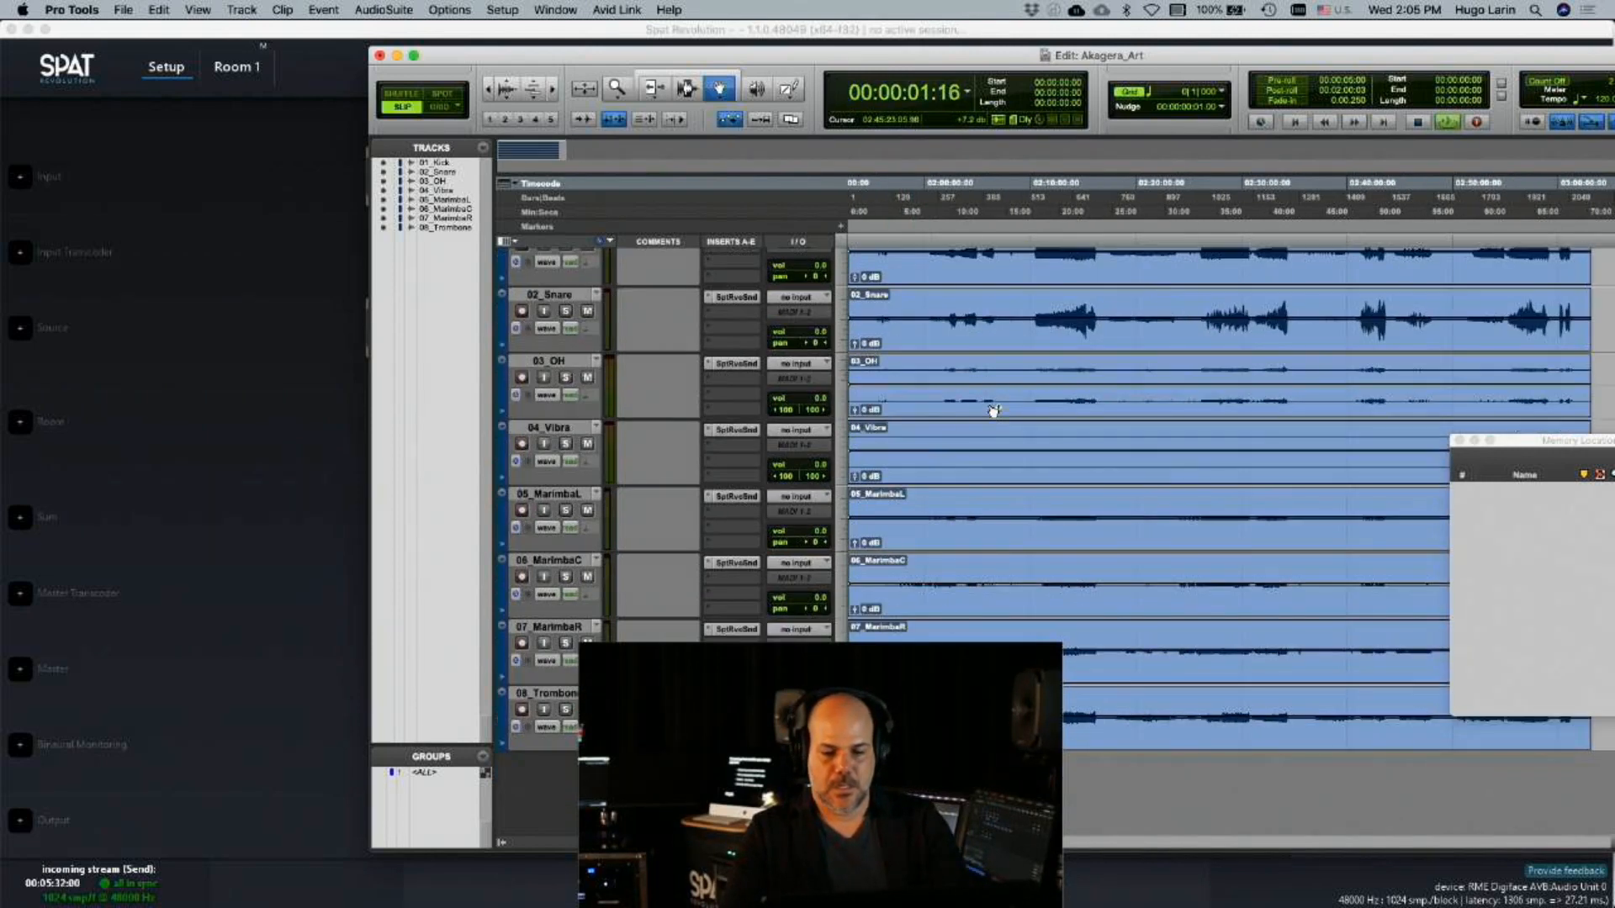
# Move playback forward to about 02:10:30 on the timeline, and return to Spat Revolution to open the Room 1 view
pyautogui.click(923, 202)
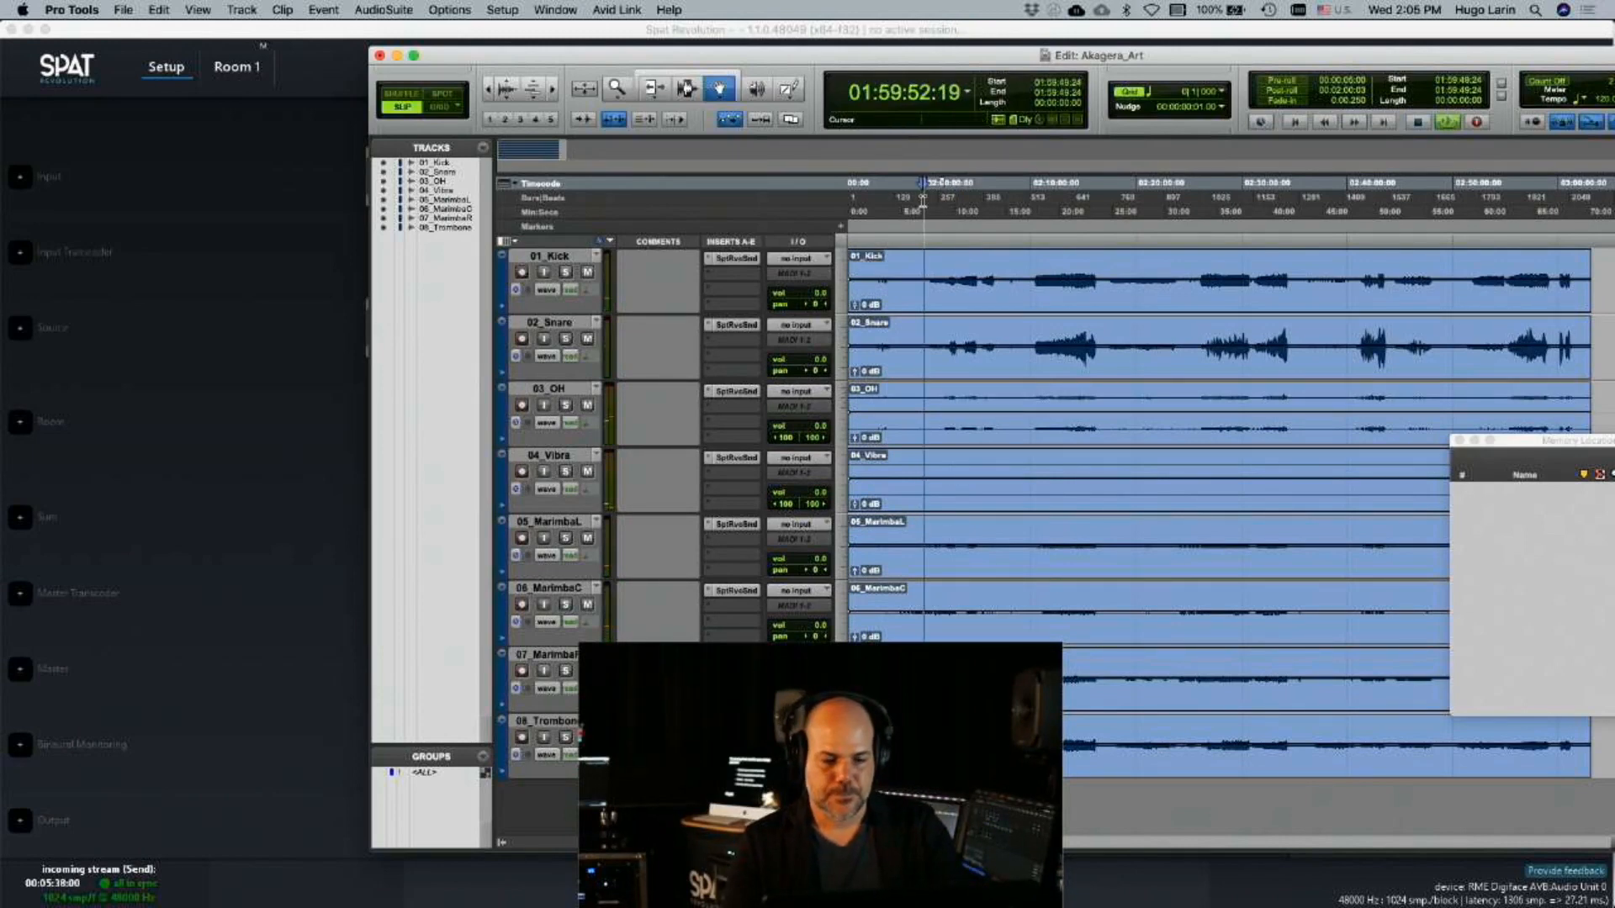
pyautogui.click(1035, 199)
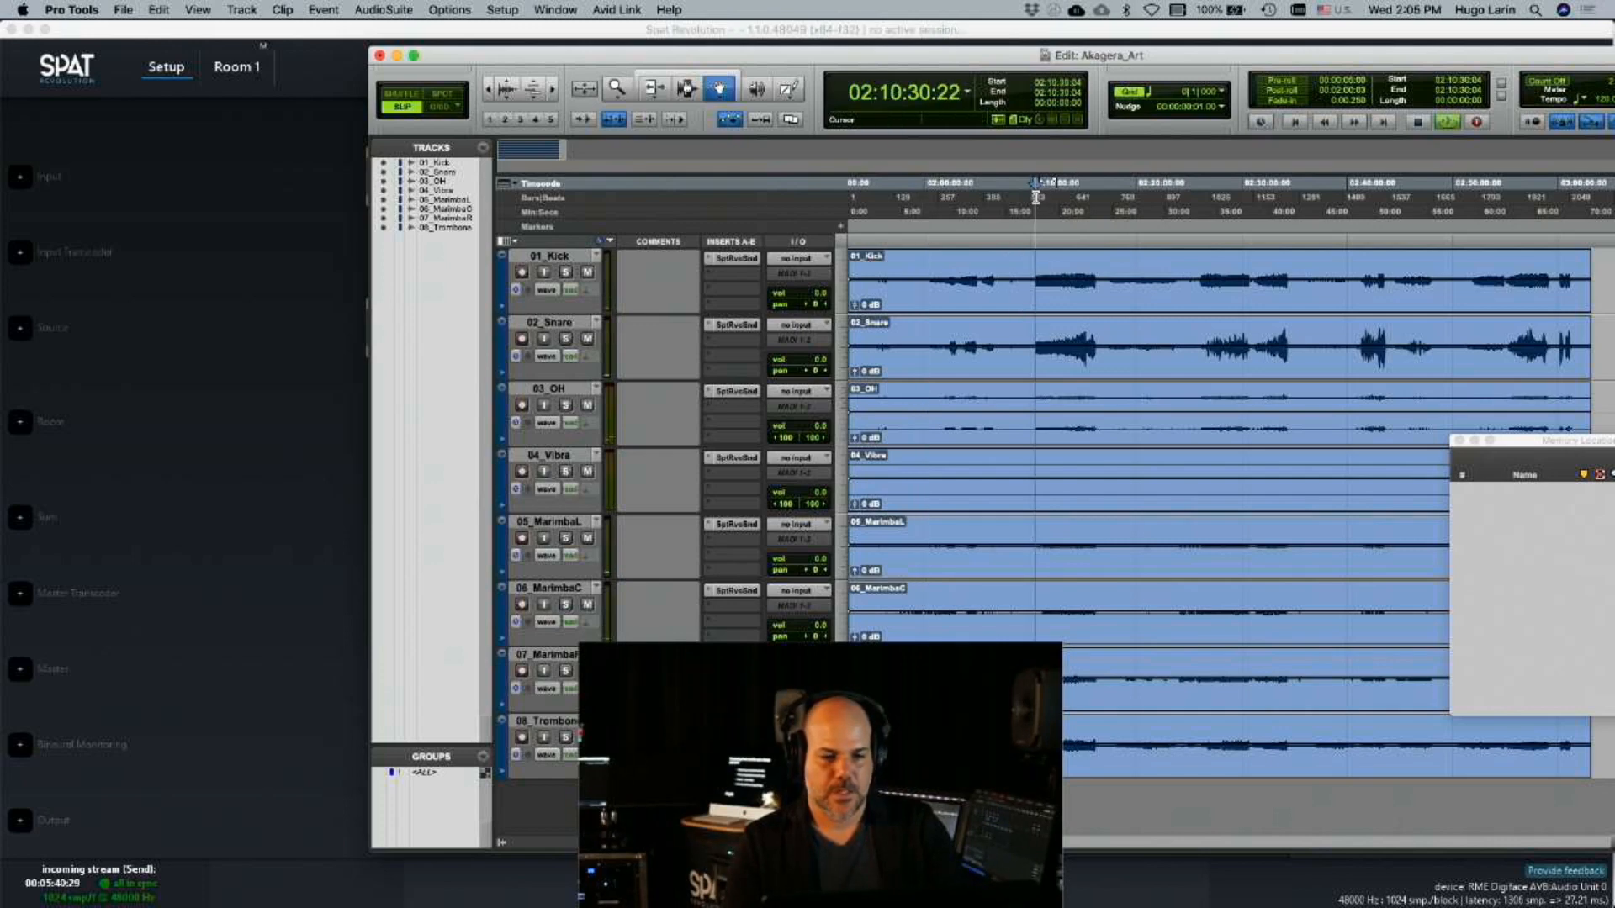
pyautogui.click(353, 336)
pyautogui.doubleClick(678, 433)
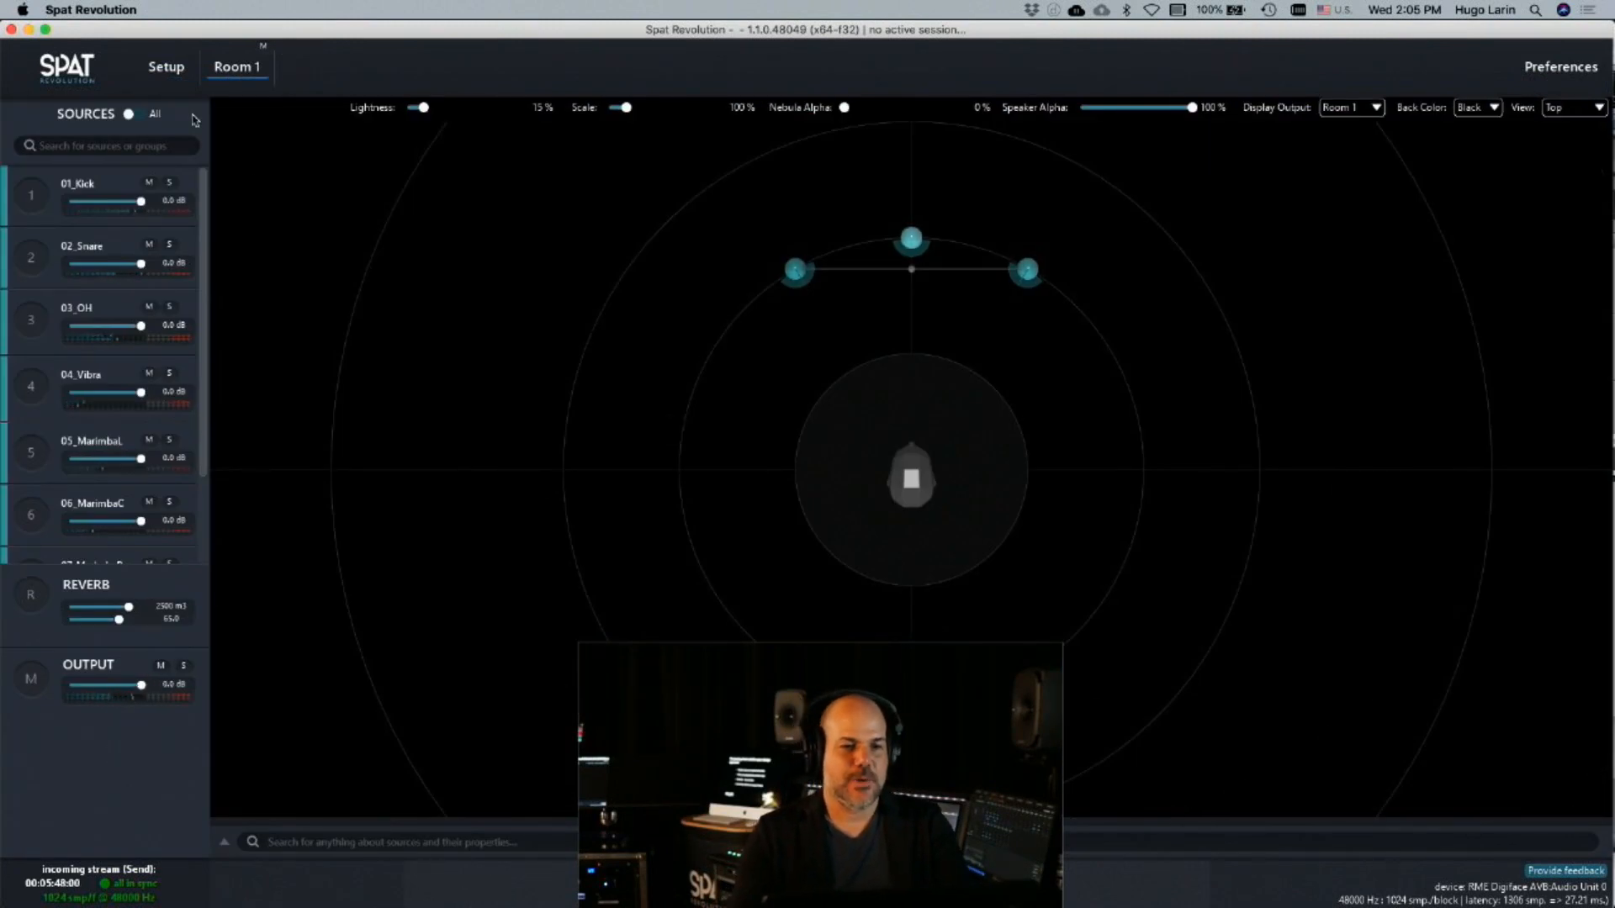
# Rename Room 1 as BIN in the setup graph
pyautogui.click(165, 66)
pyautogui.click(651, 425)
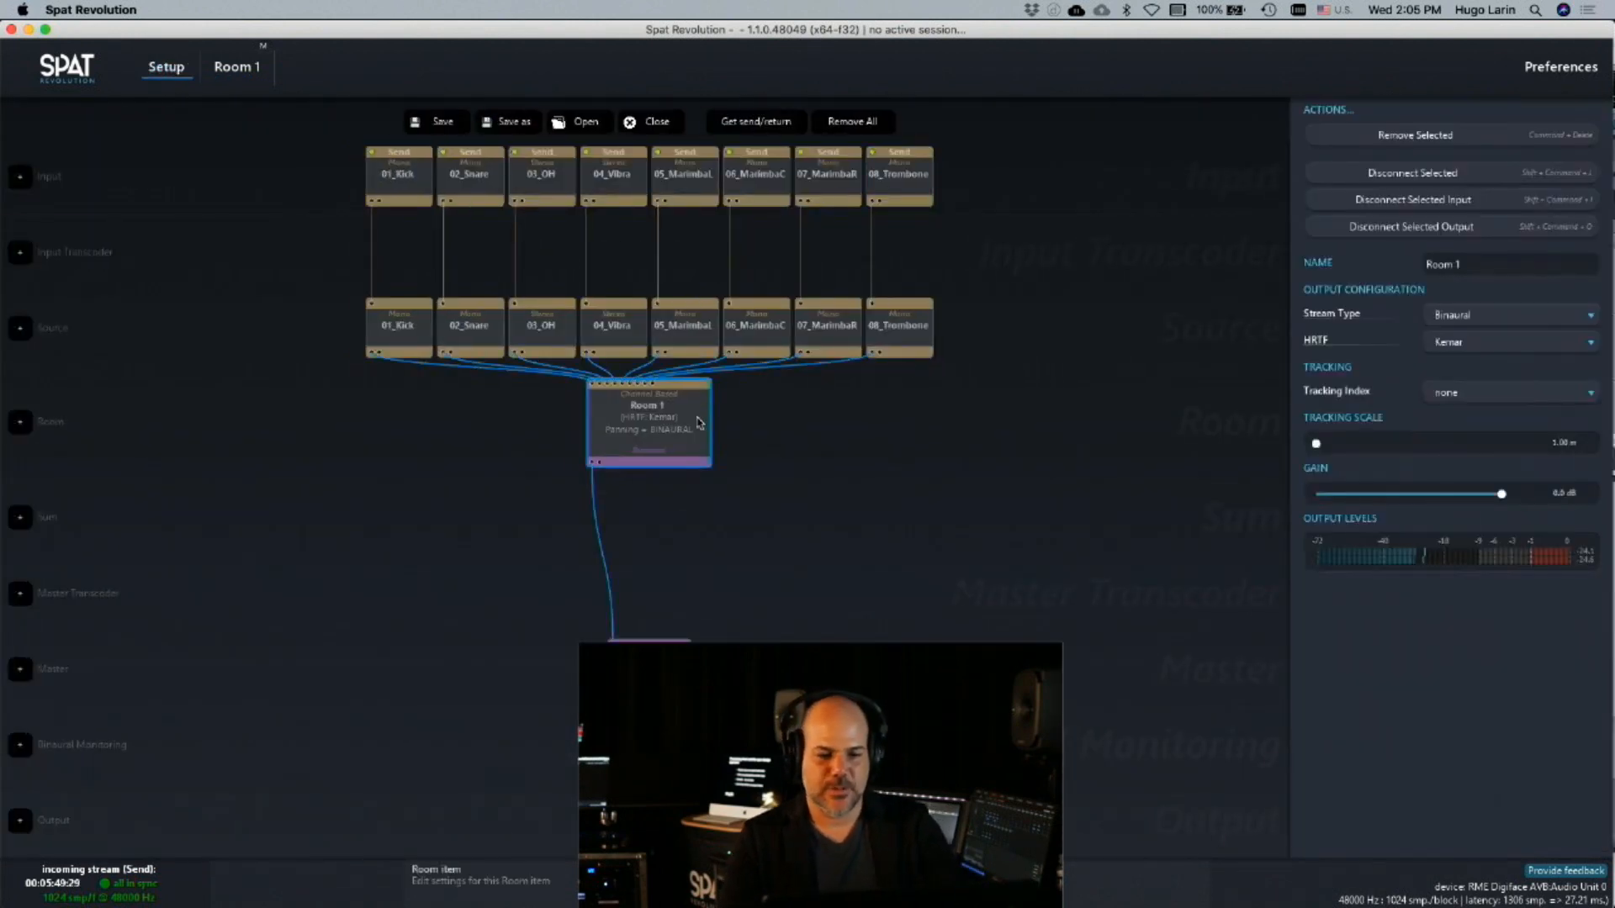
pyautogui.click(1527, 276)
pyautogui.press('super+a')
pyautogui.write('BIN')
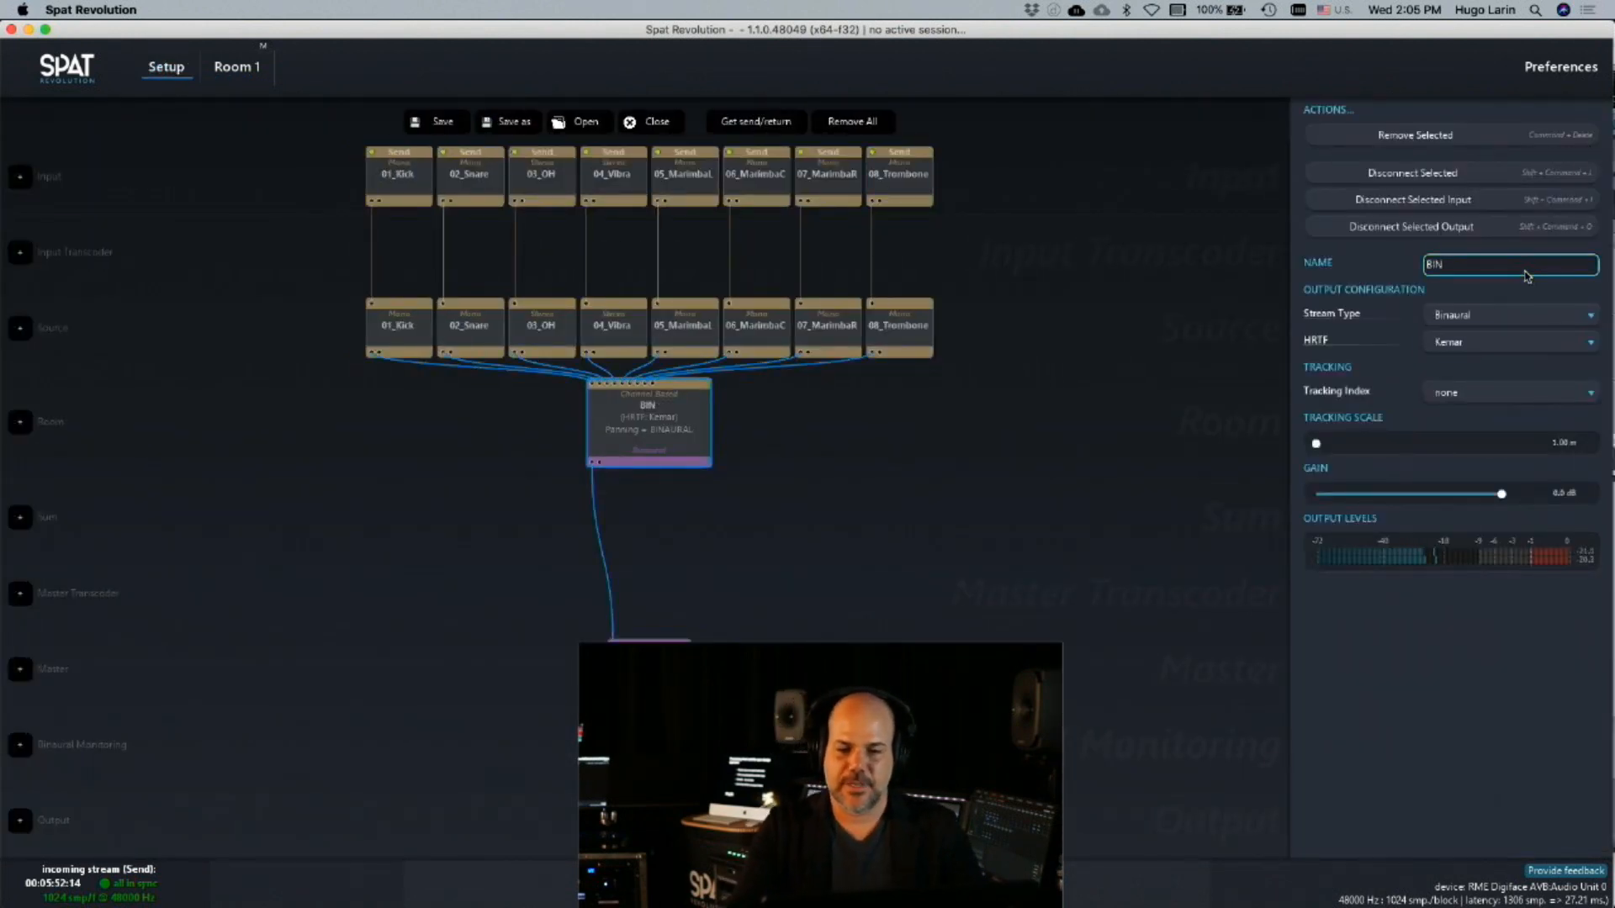
pyautogui.press('Return')
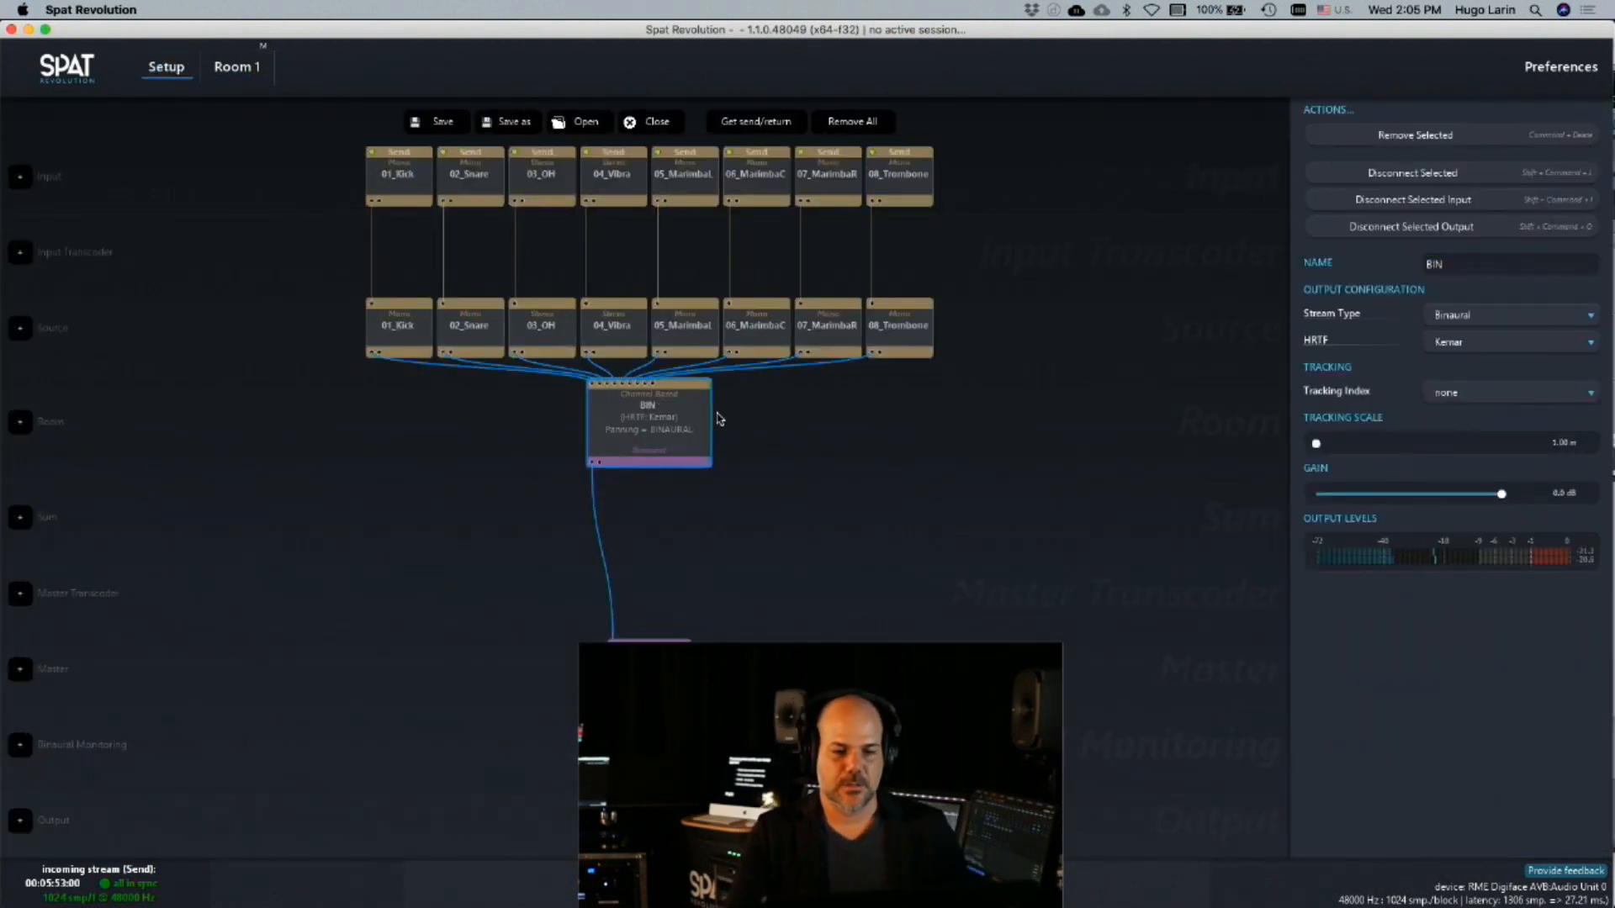
# Open the BIN room, select sources 01_Kick, 02_Snare and 03_OH together, and generate colors for them
pyautogui.doubleClick(666, 421)
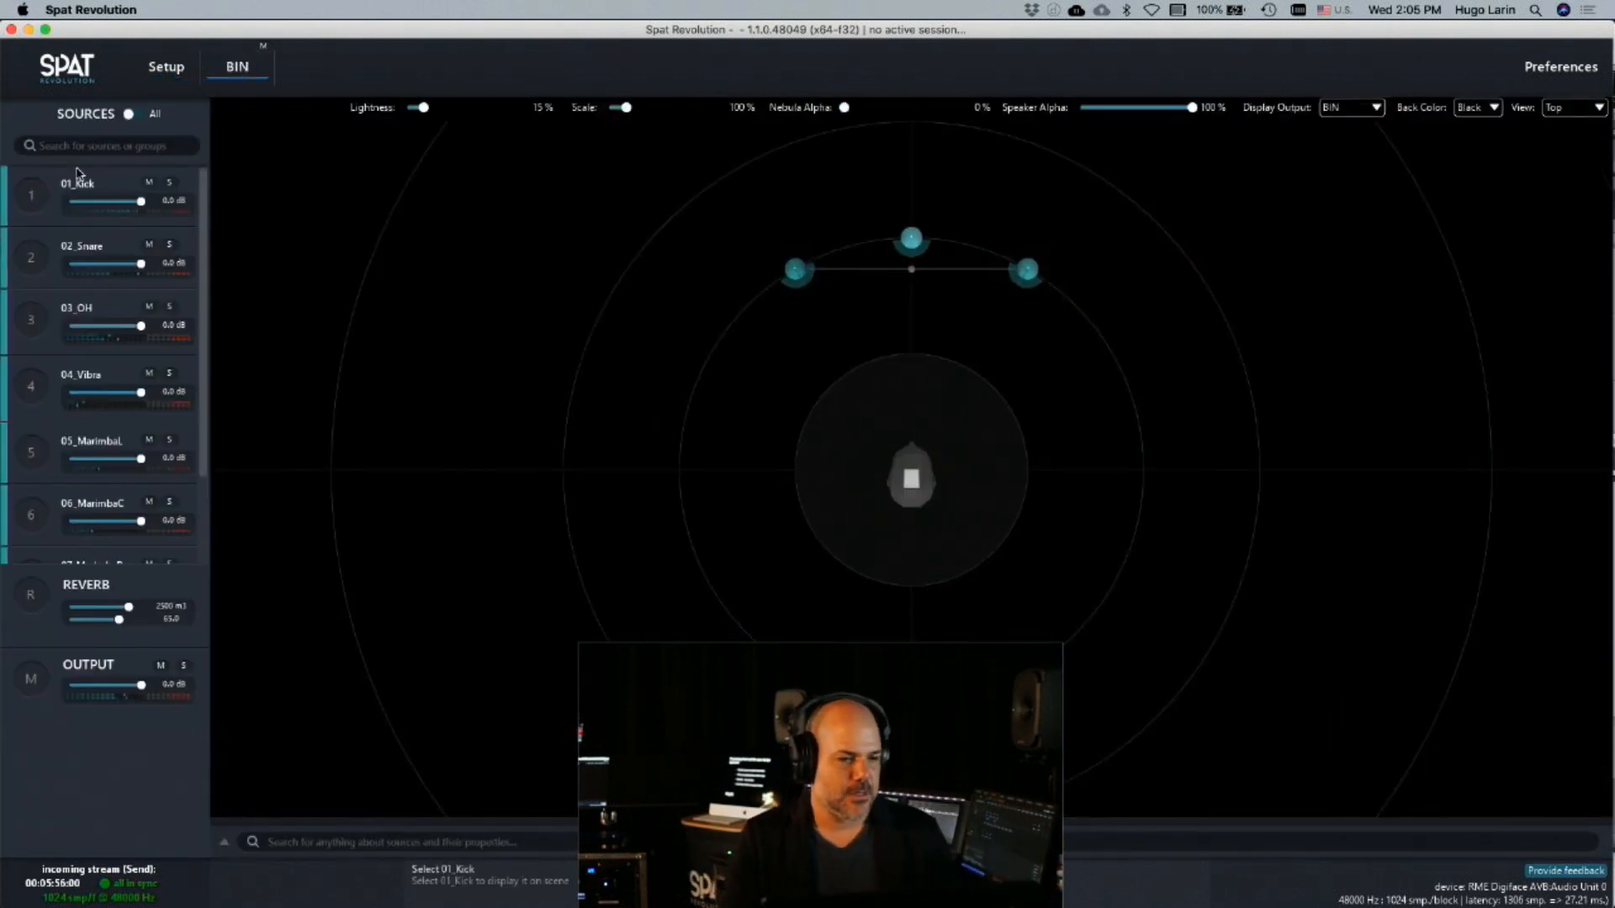
pyautogui.click(24, 206)
pyautogui.keyDown('shift'); pyautogui.click(26, 339); pyautogui.keyUp('shift')
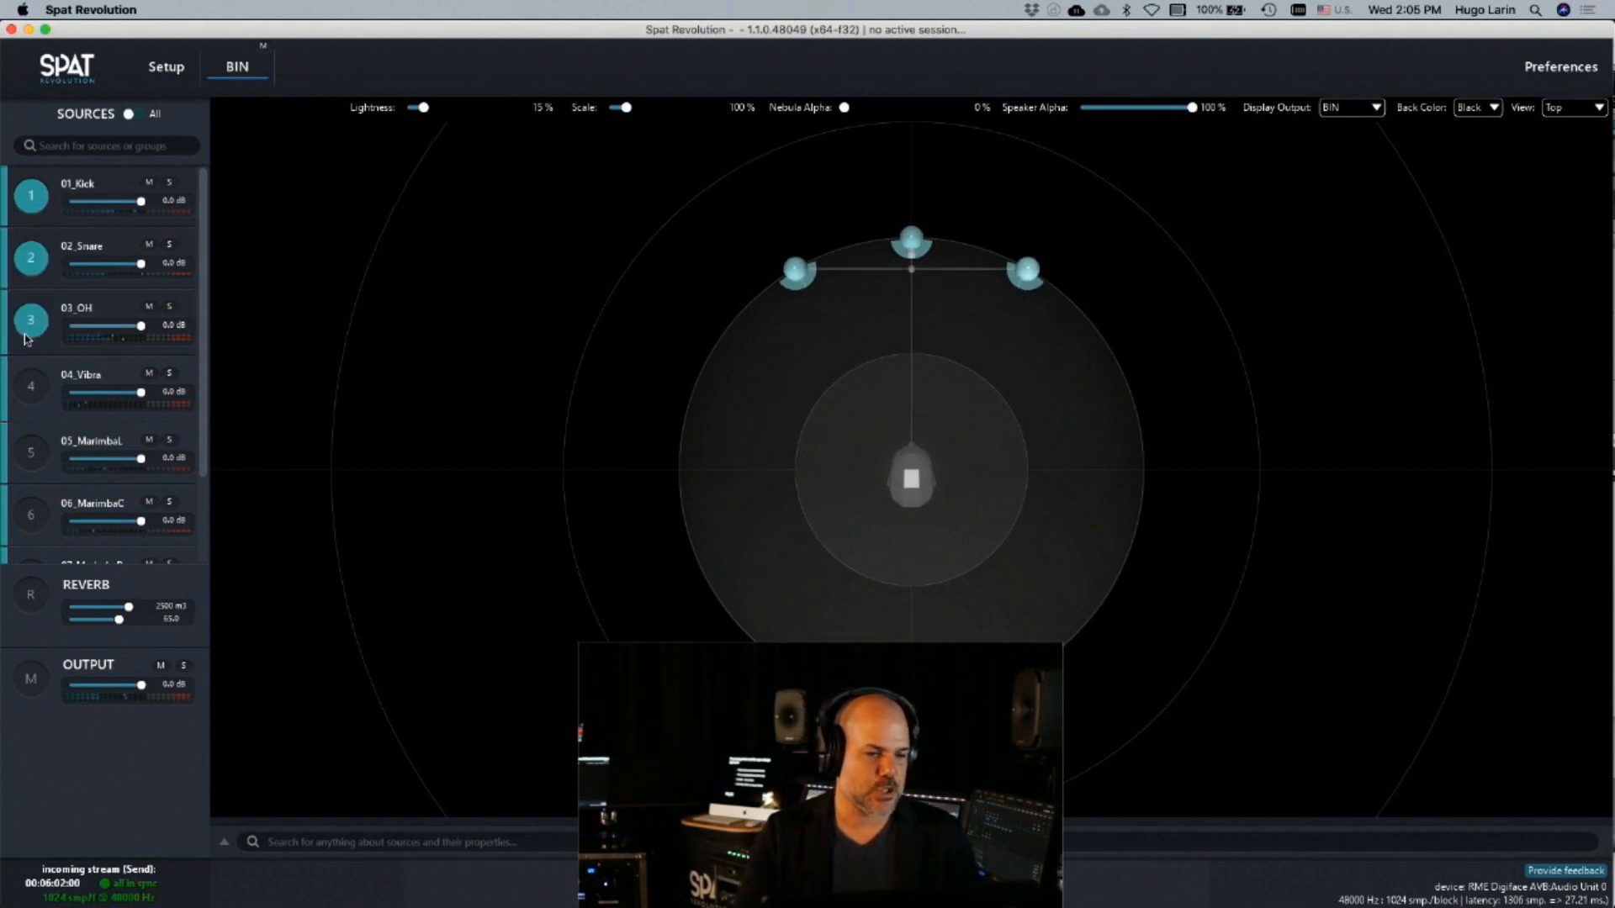
pyautogui.rightClick(34, 317)
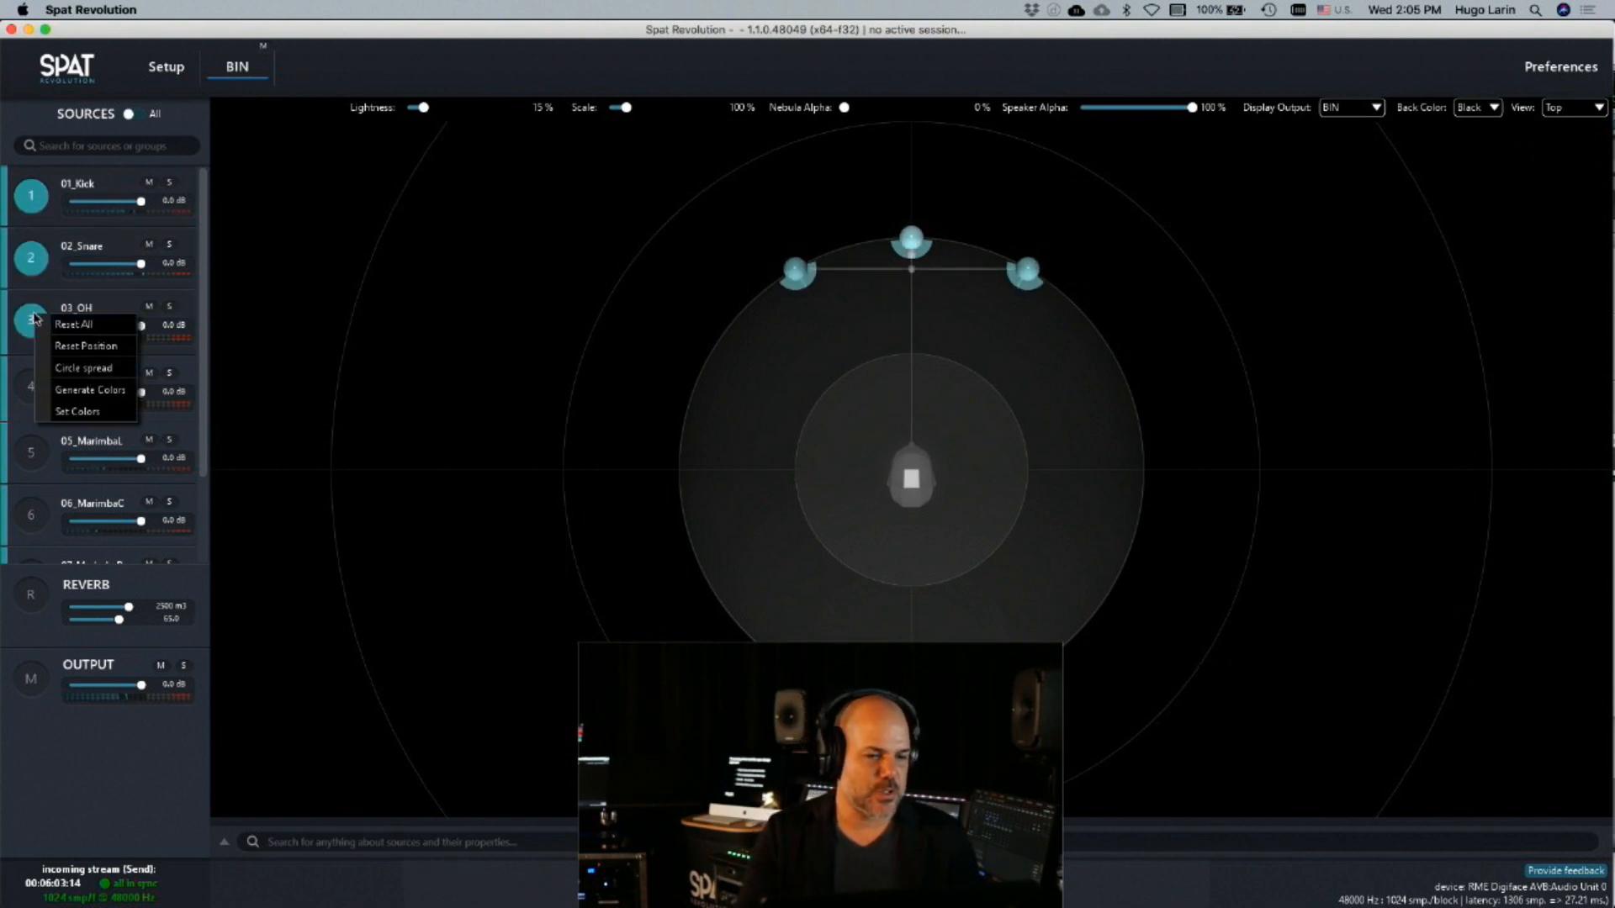
pyautogui.click(67, 390)
# Set the color of the three selected sources, 01_Kick, 02_Snare and 03_OH, to green
pyautogui.rightClick(37, 322)
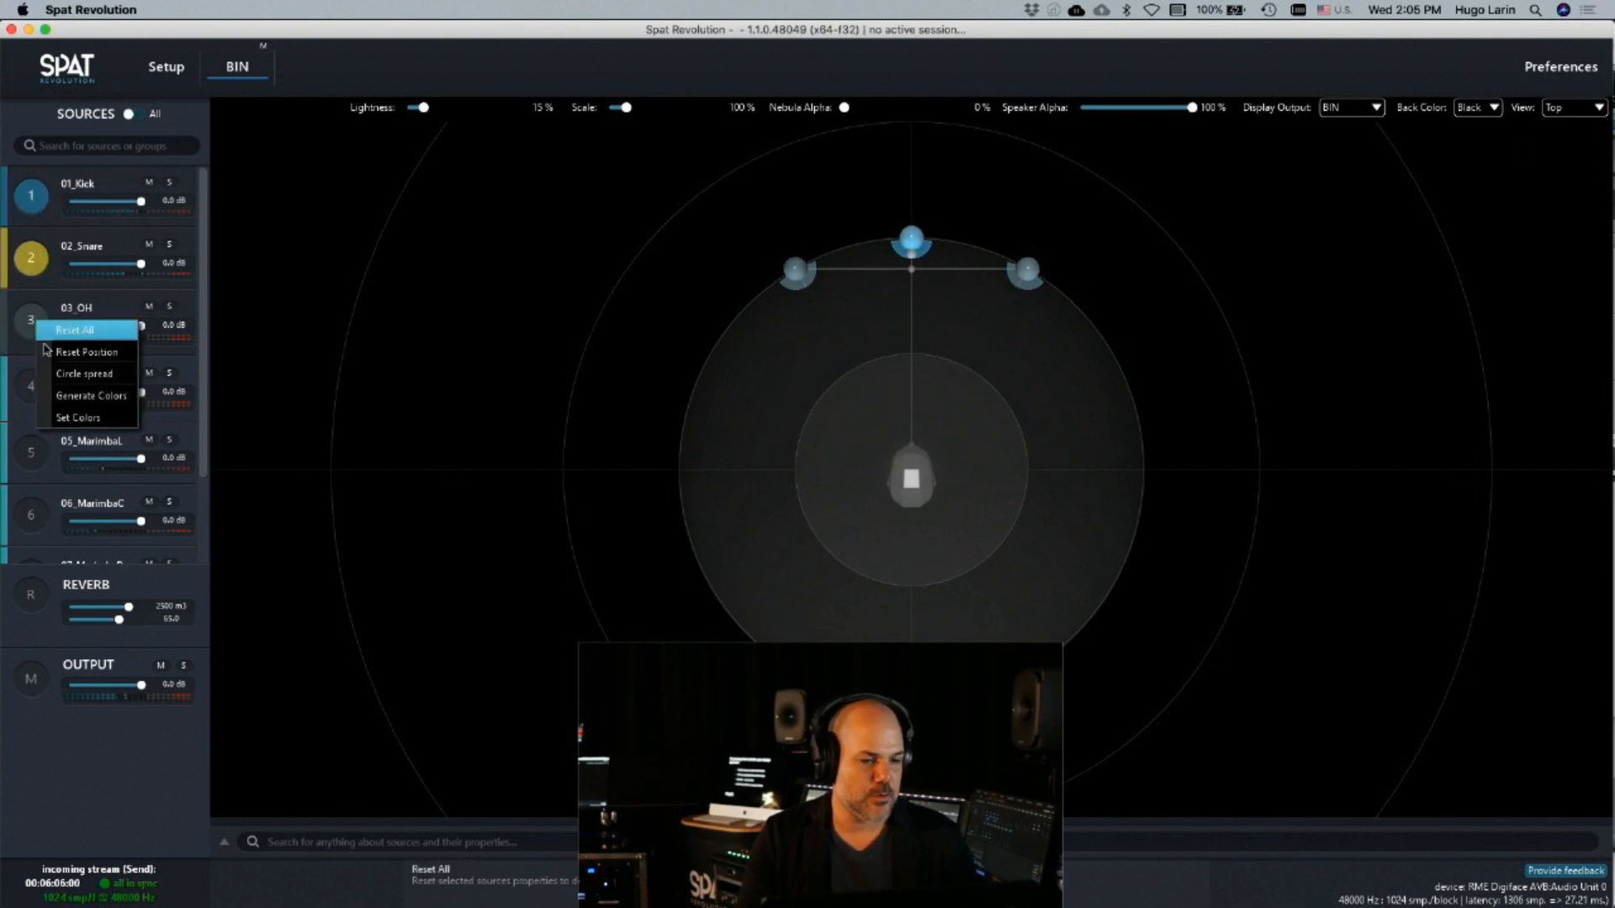
pyautogui.click(76, 417)
pyautogui.click(647, 469)
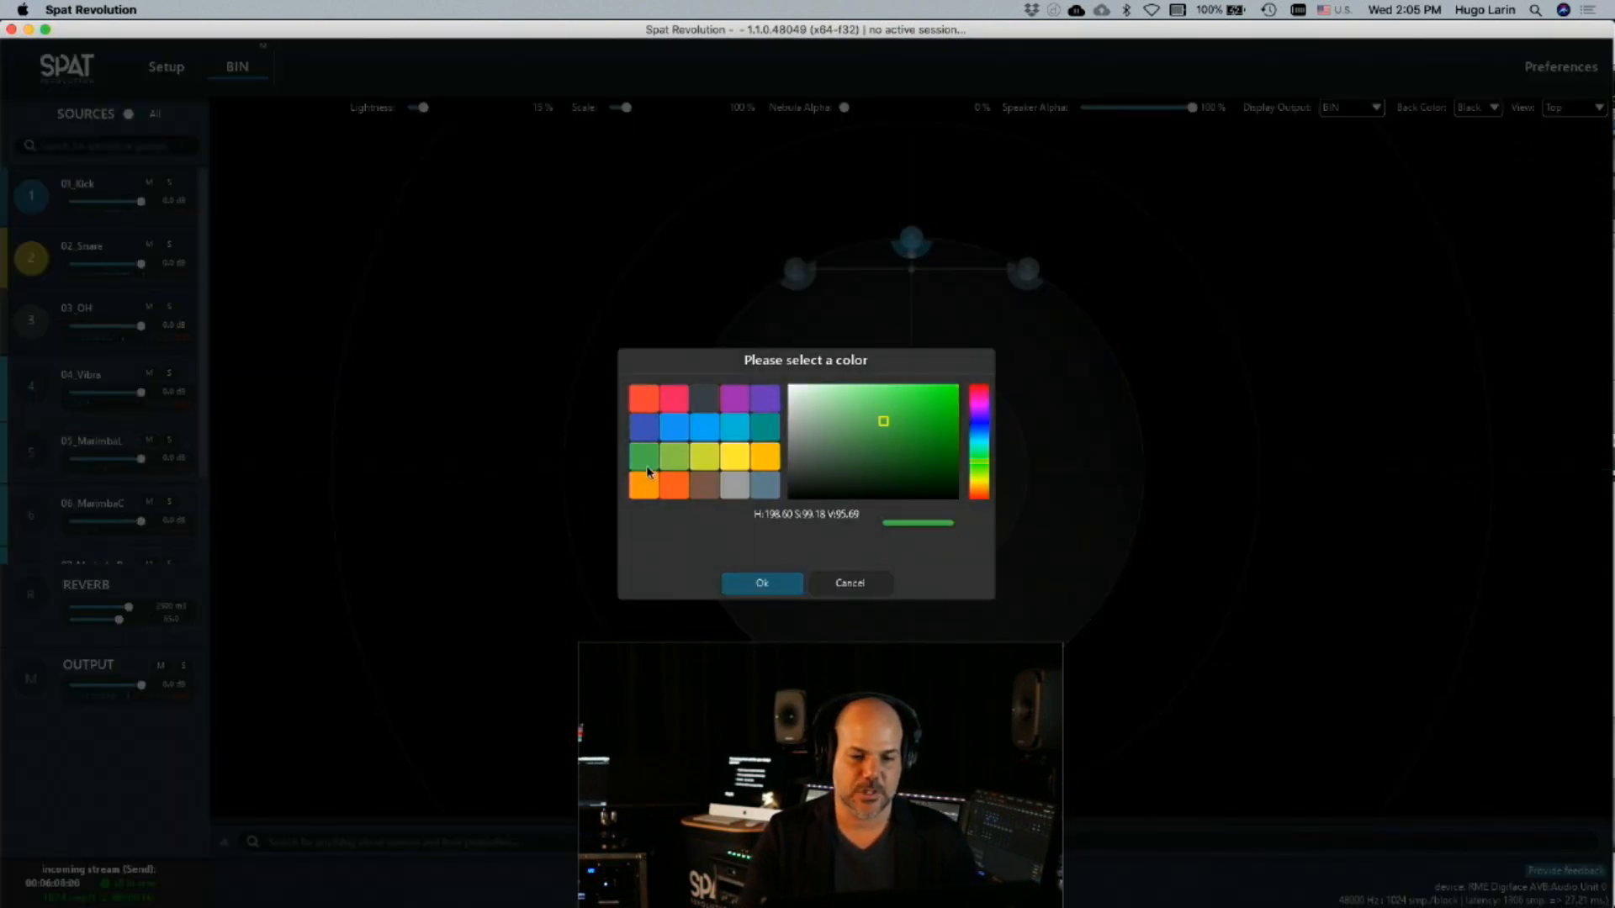
pyautogui.click(760, 586)
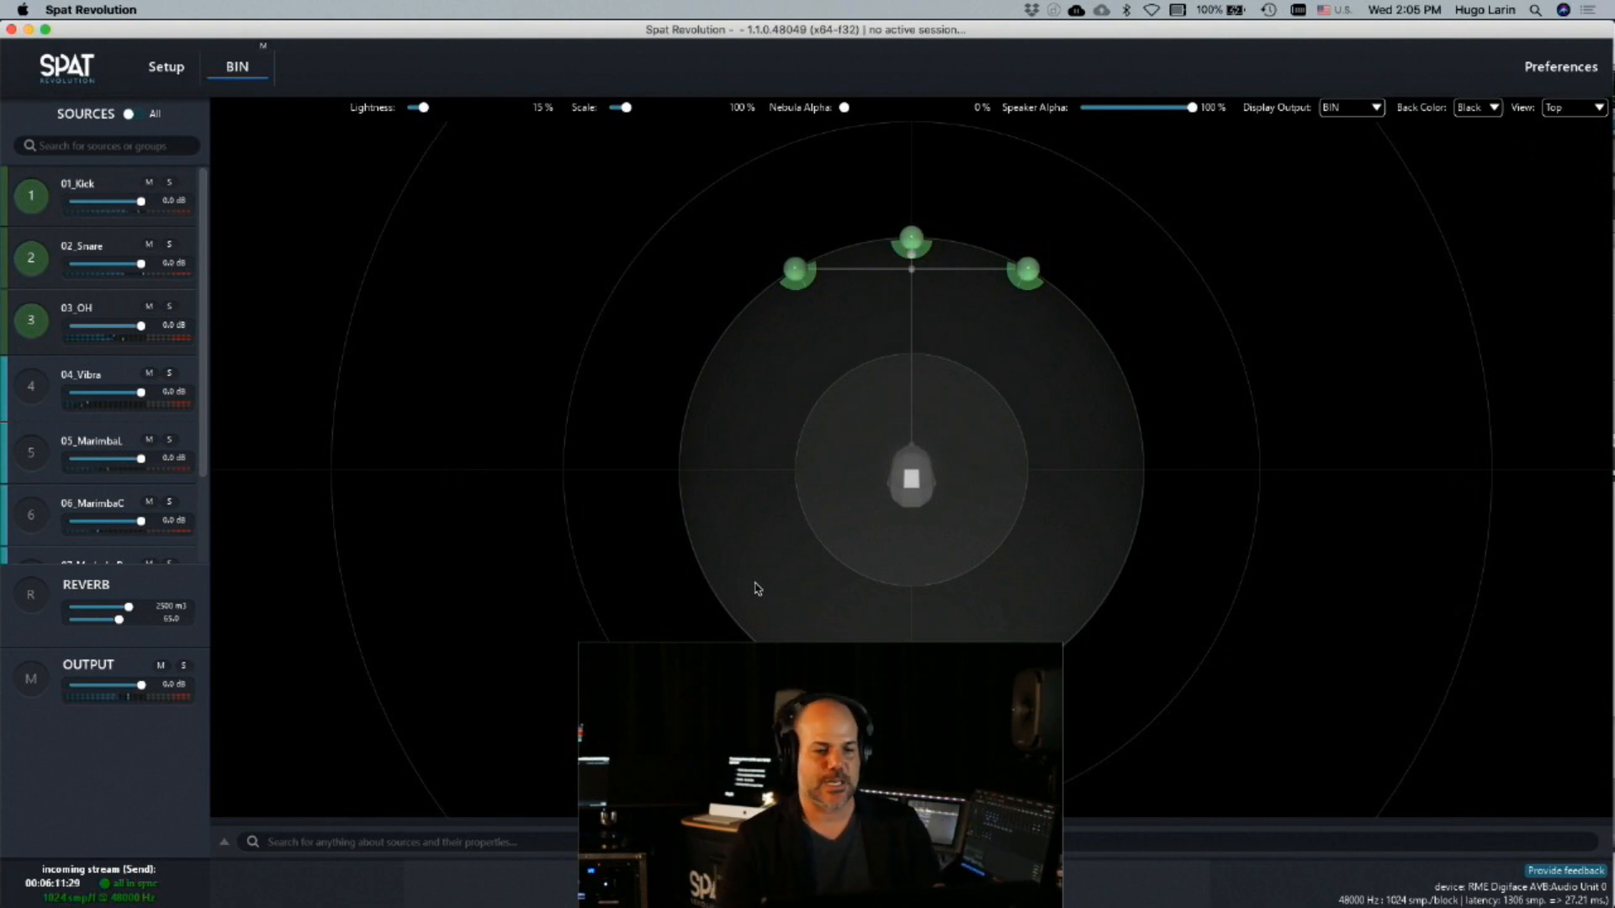
# Solo the 01_Kick source and move it slightly right of front centre in the BIN room
pyautogui.click(566, 330)
pyautogui.click(183, 189)
pyautogui.click(169, 183)
pyautogui.moveTo(905, 243); pyautogui.dragTo(953, 239)
pyautogui.rightClick(50, 257)
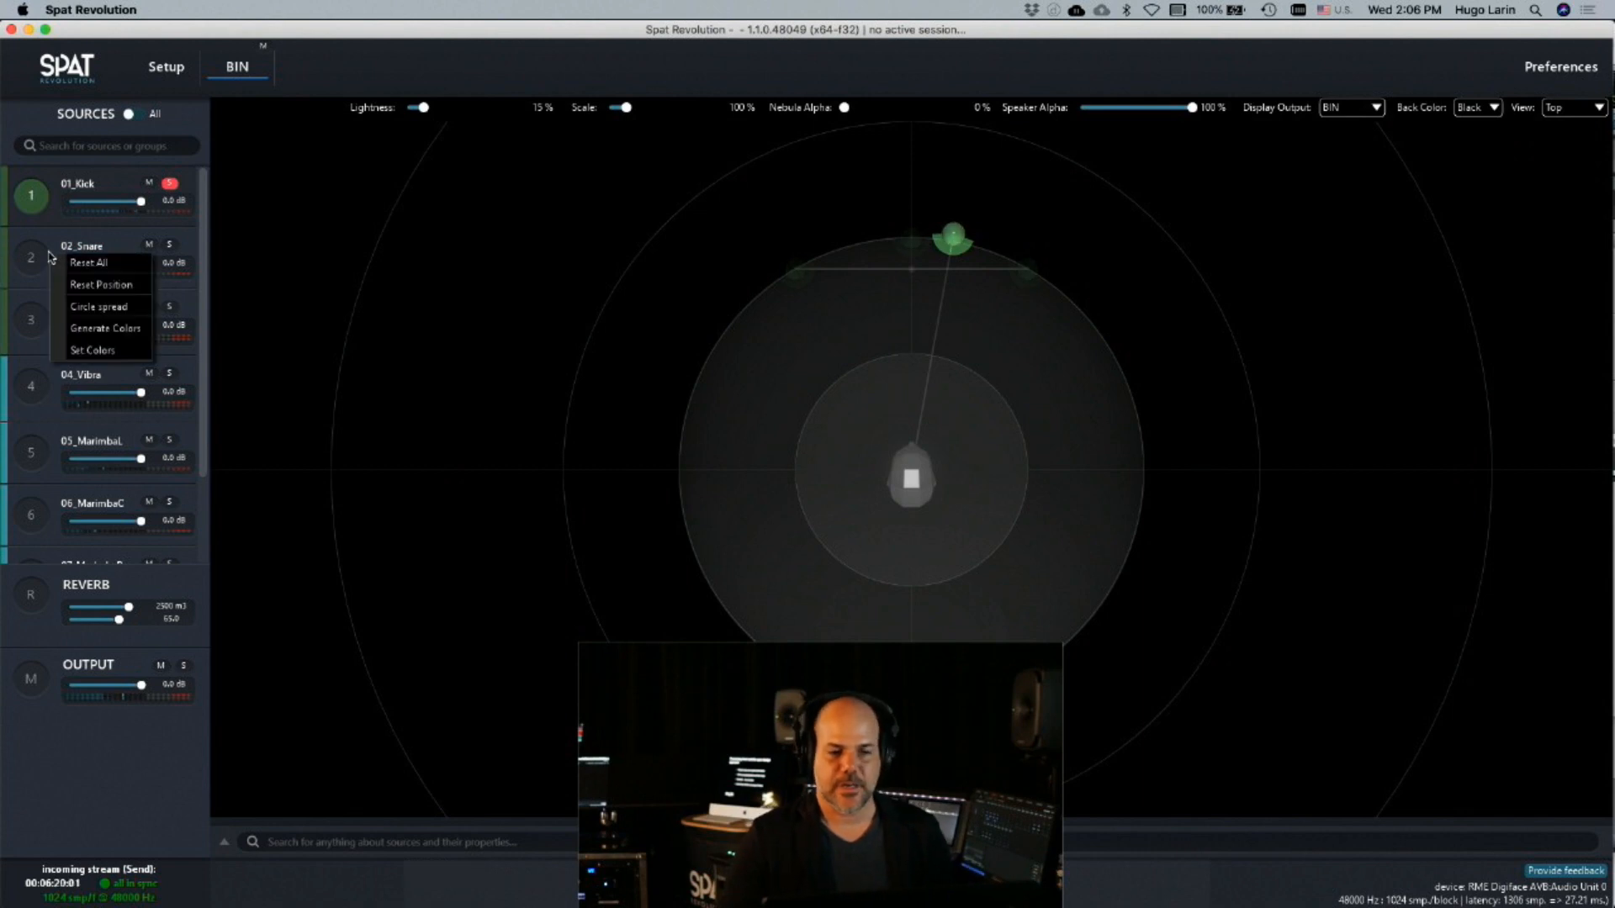
pyautogui.click(376, 77)
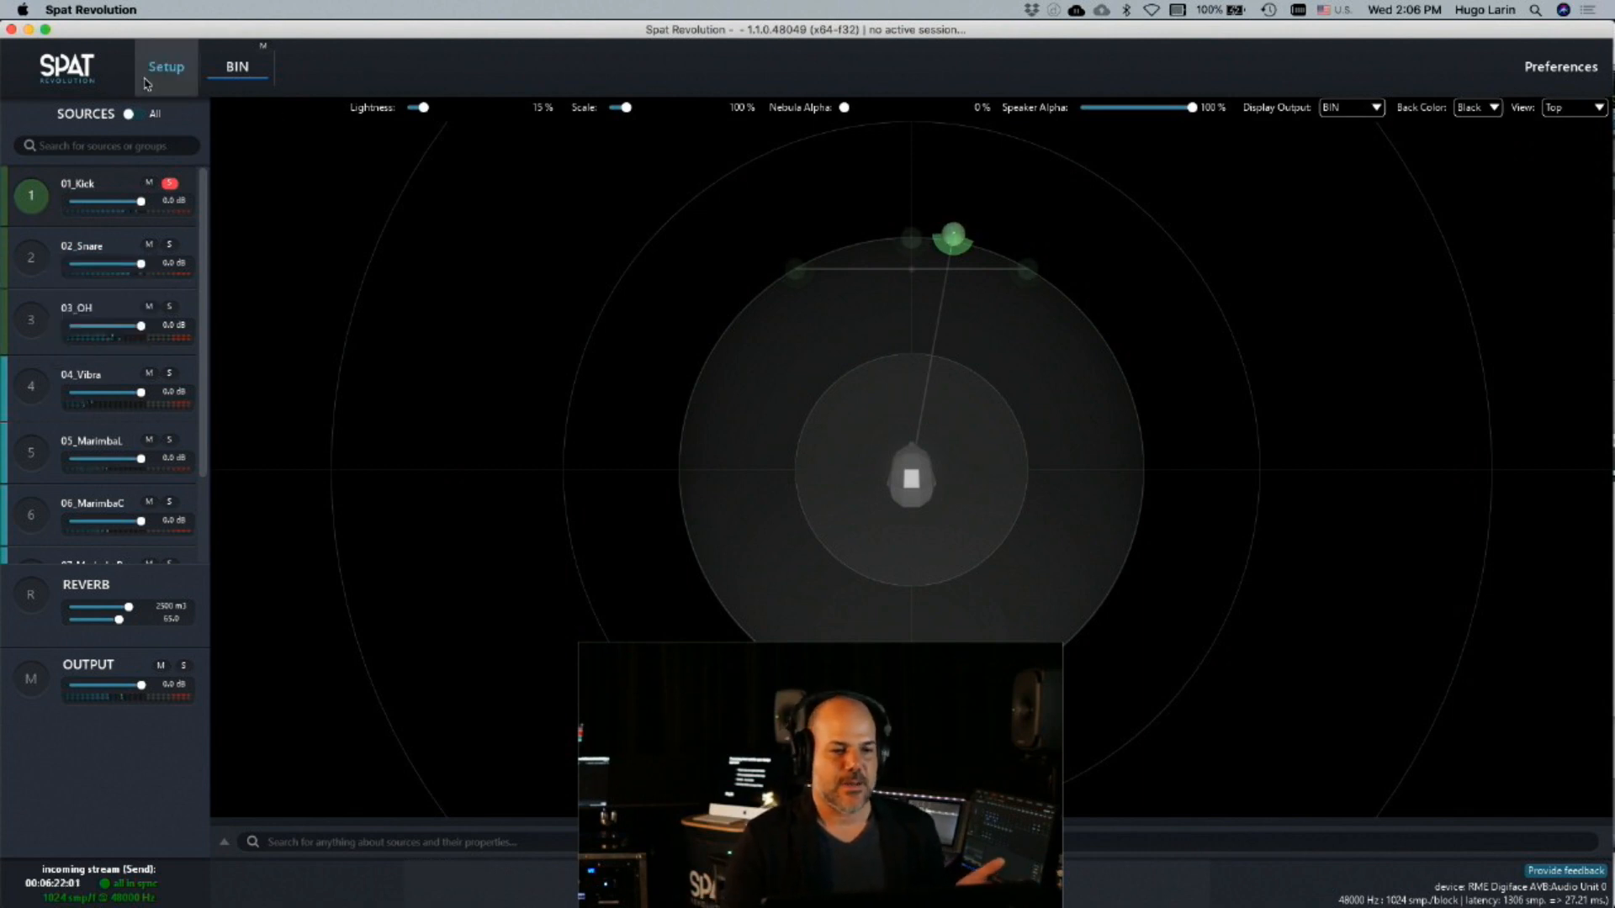
# Go back to the setup graph and examine the IO routing matrix of the hardware block Output 1
pyautogui.click(146, 83)
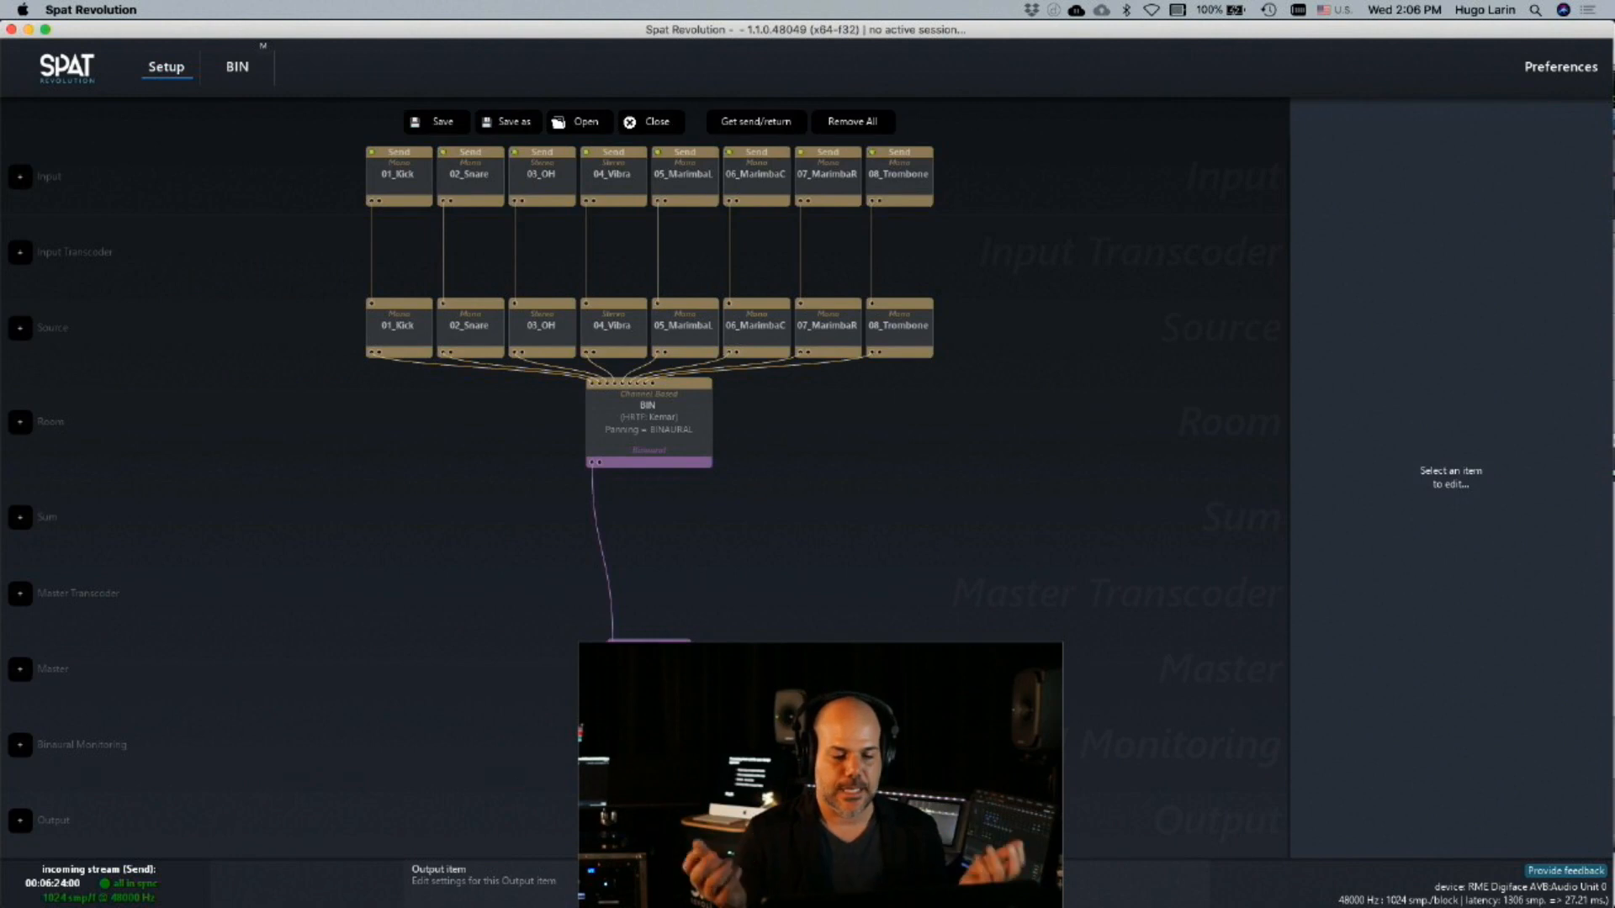
pyautogui.click(648, 819)
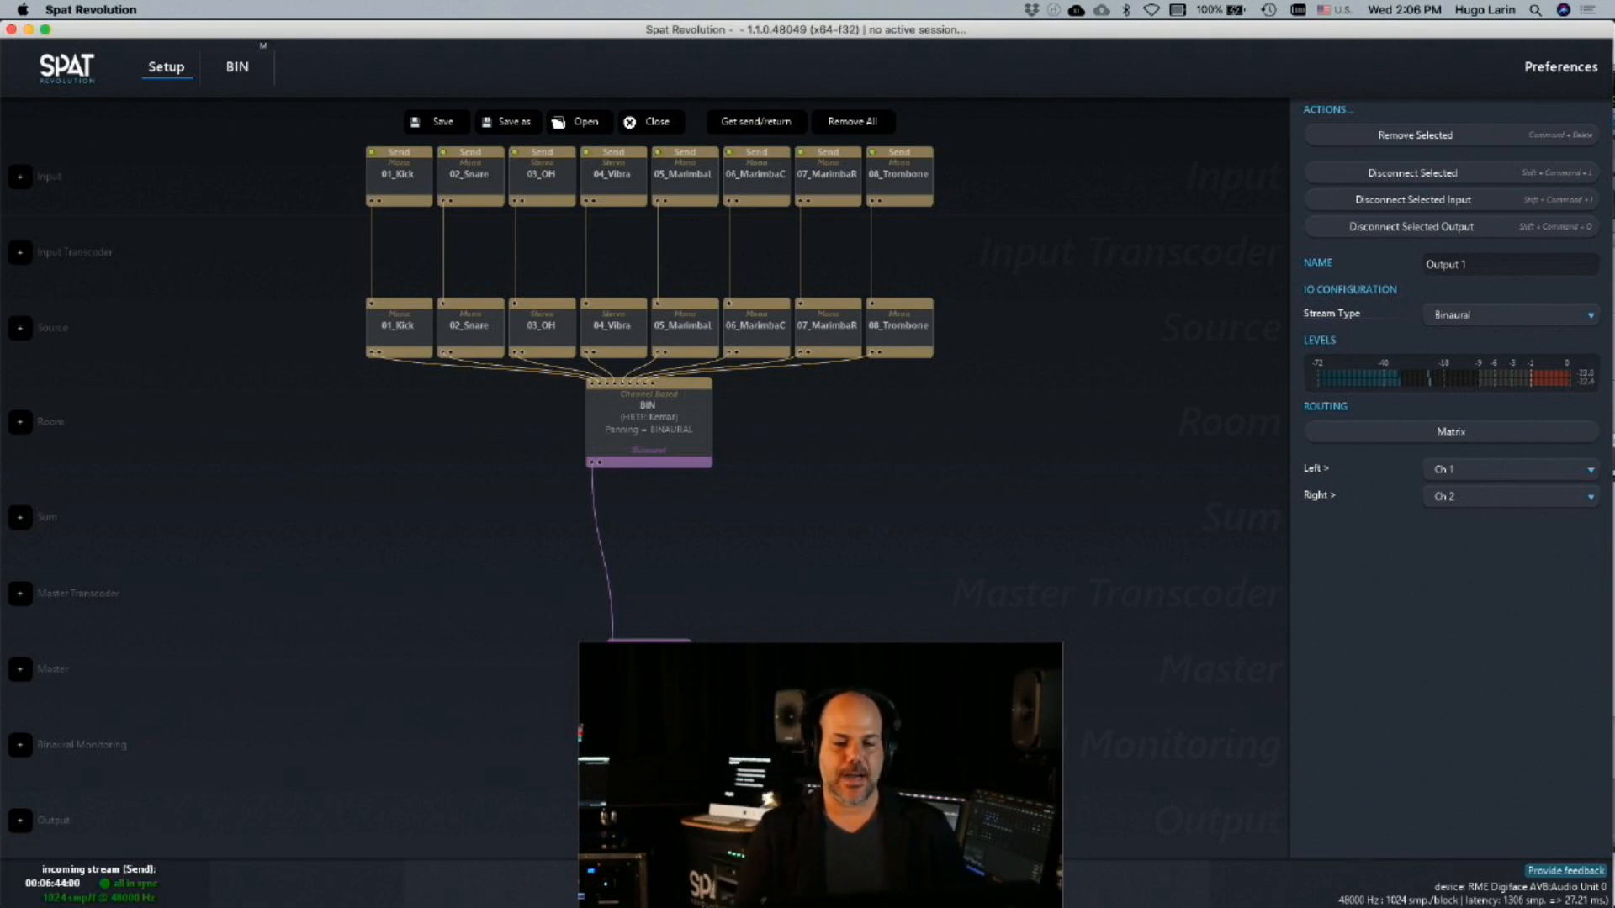
pyautogui.click(1443, 437)
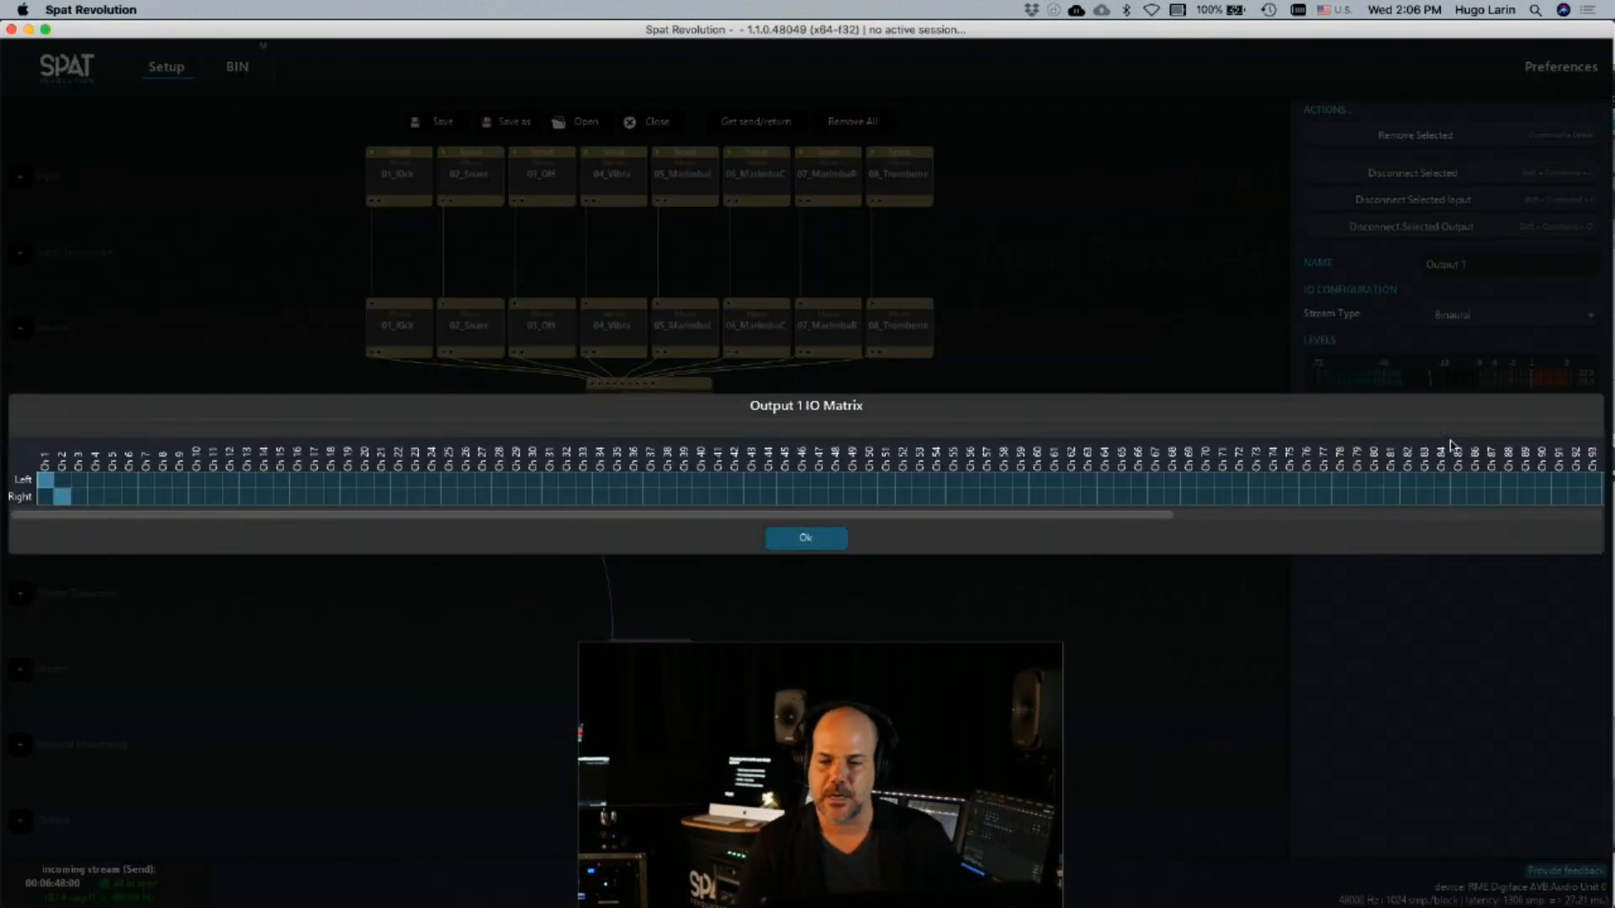
pyautogui.moveTo(1178, 515); pyautogui.dragTo(224, 589)
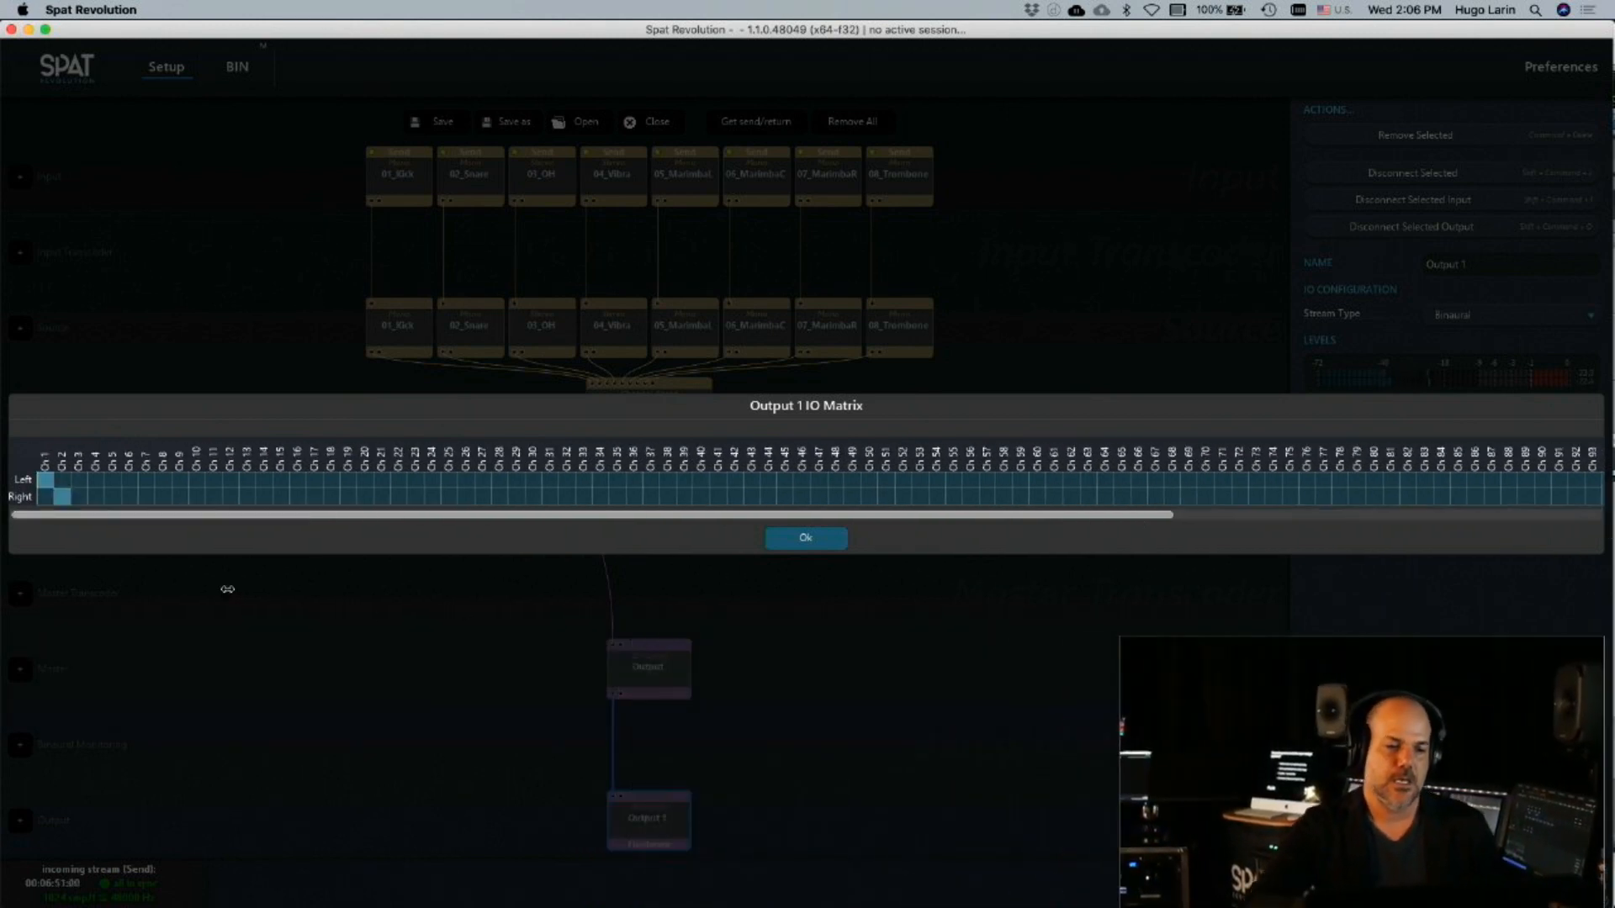
pyautogui.click(63, 497)
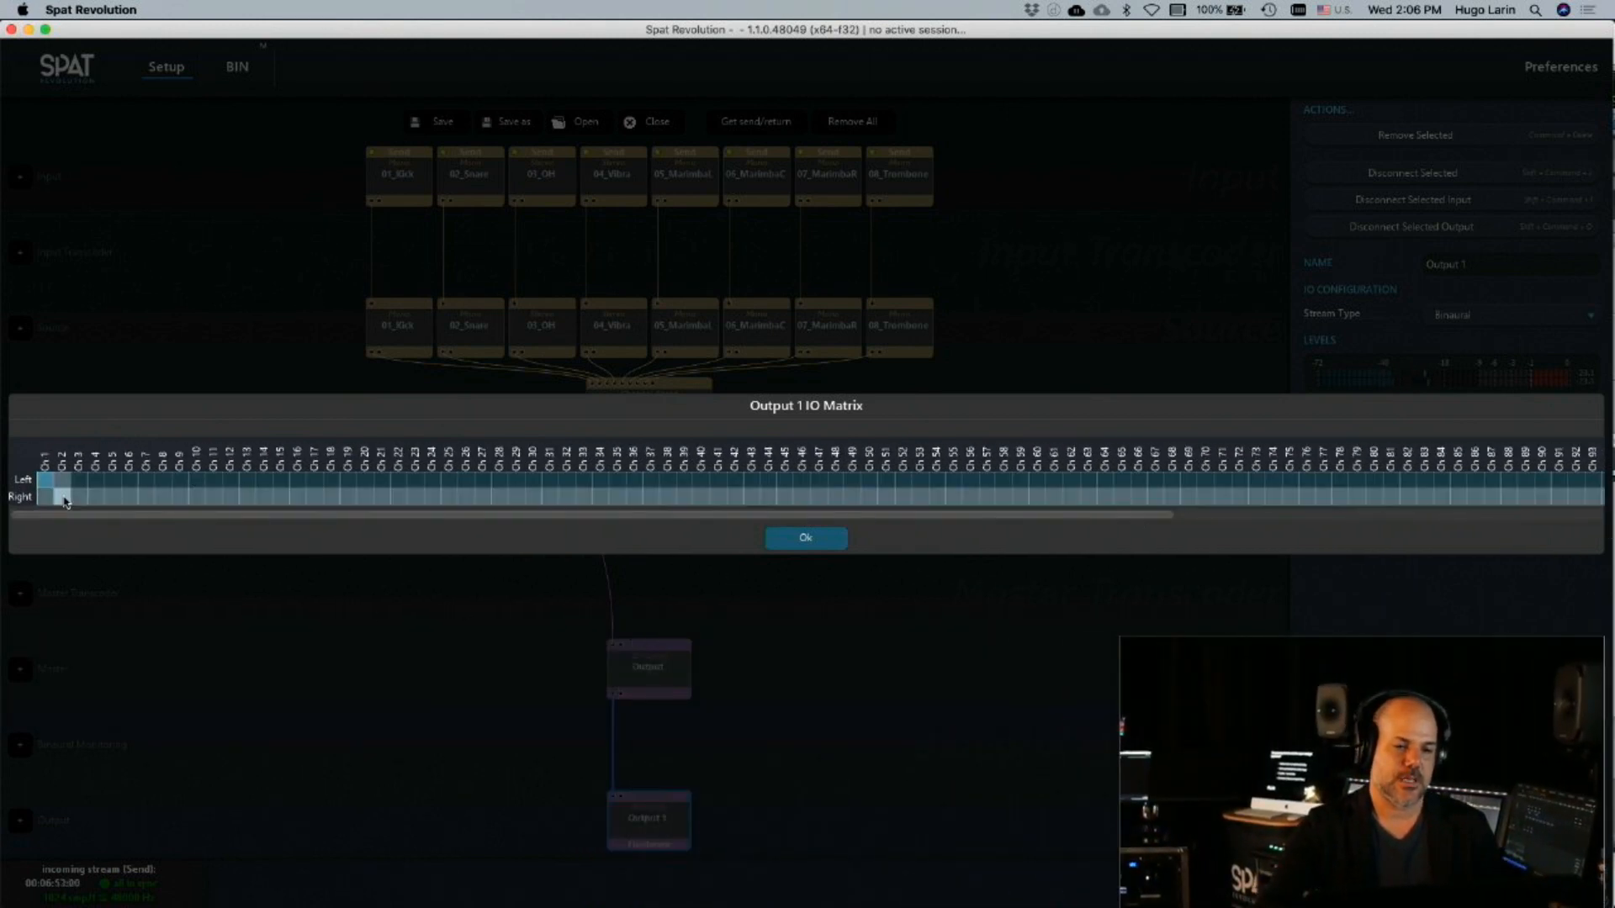
pyautogui.click(833, 545)
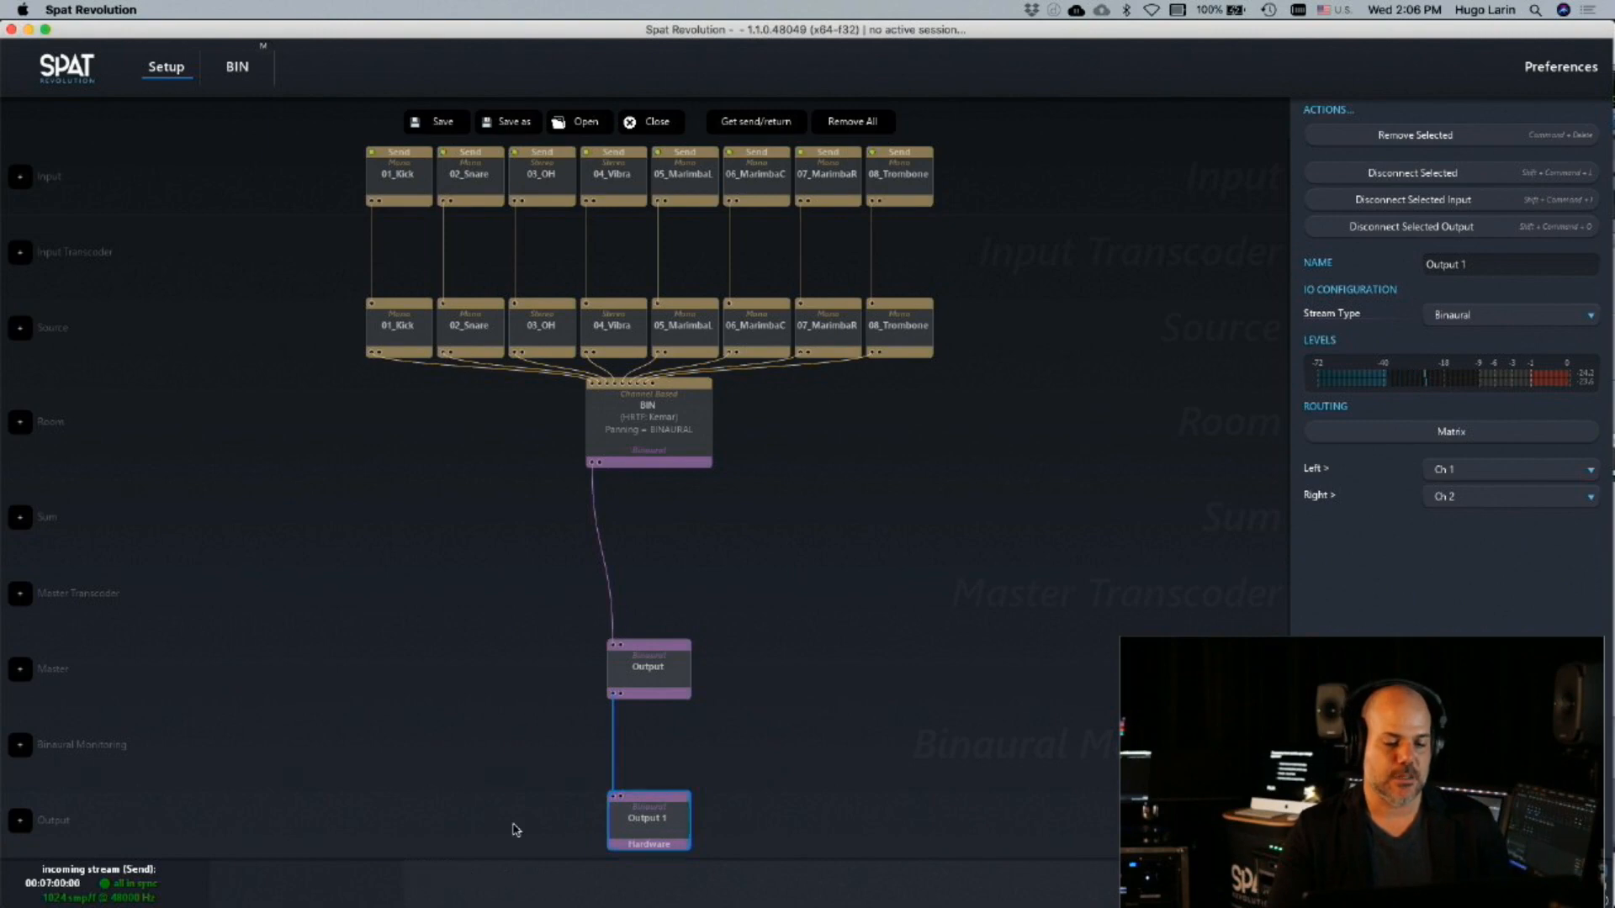
# Switch to Pro Tools, stop playback and create one new stereo audio track named BIN
pyautogui.press('super+Tab')
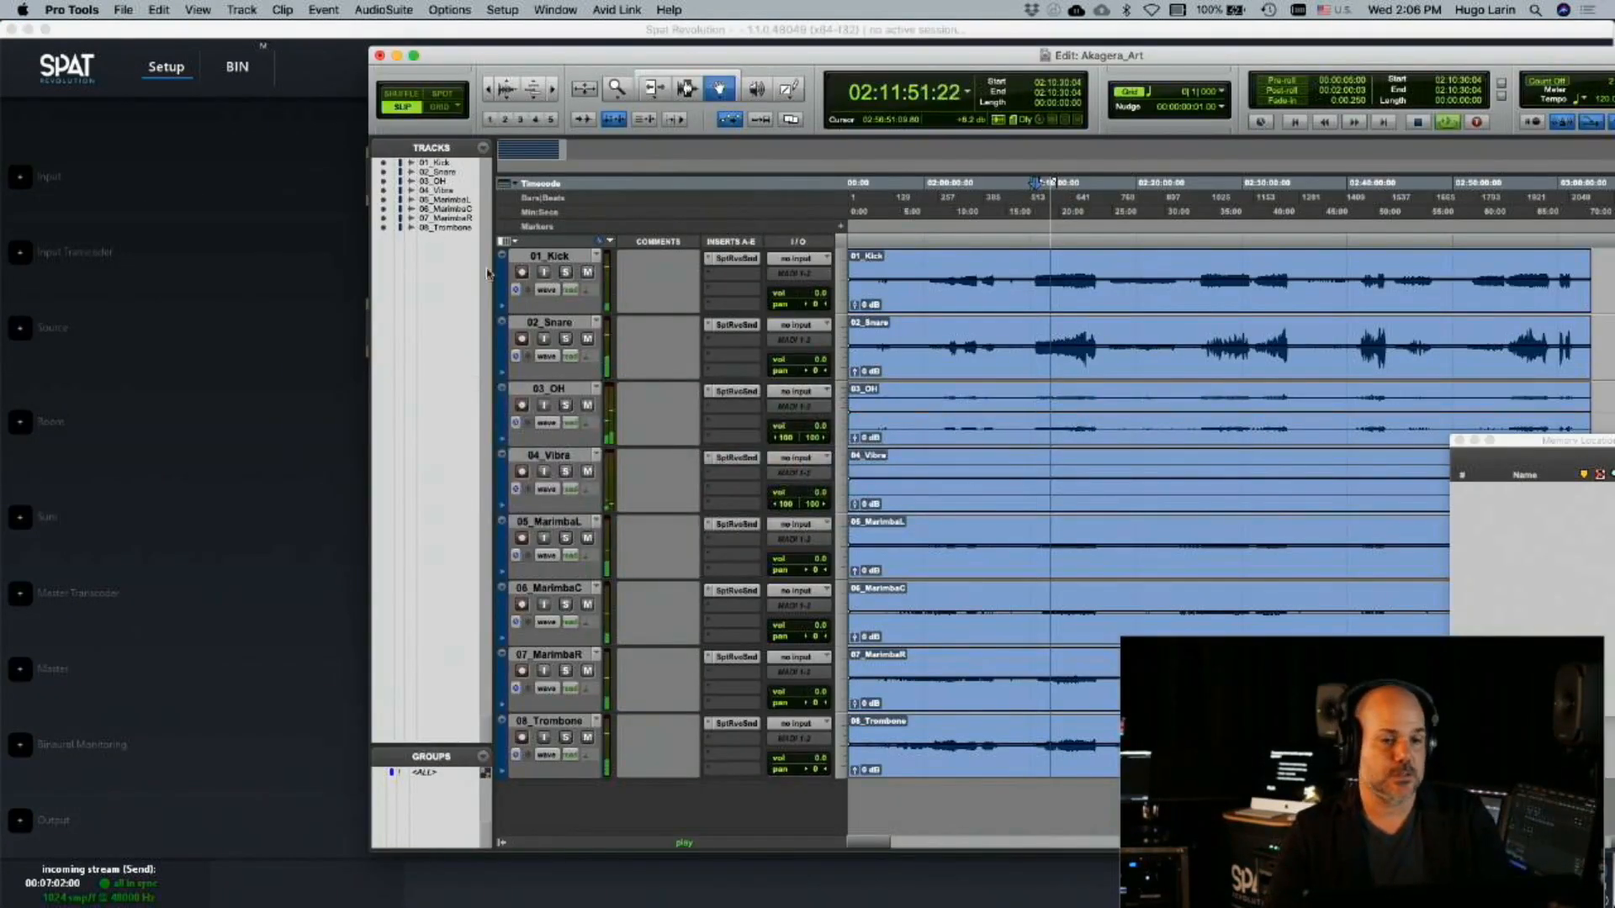
pyautogui.press('space')
pyautogui.click(242, 9)
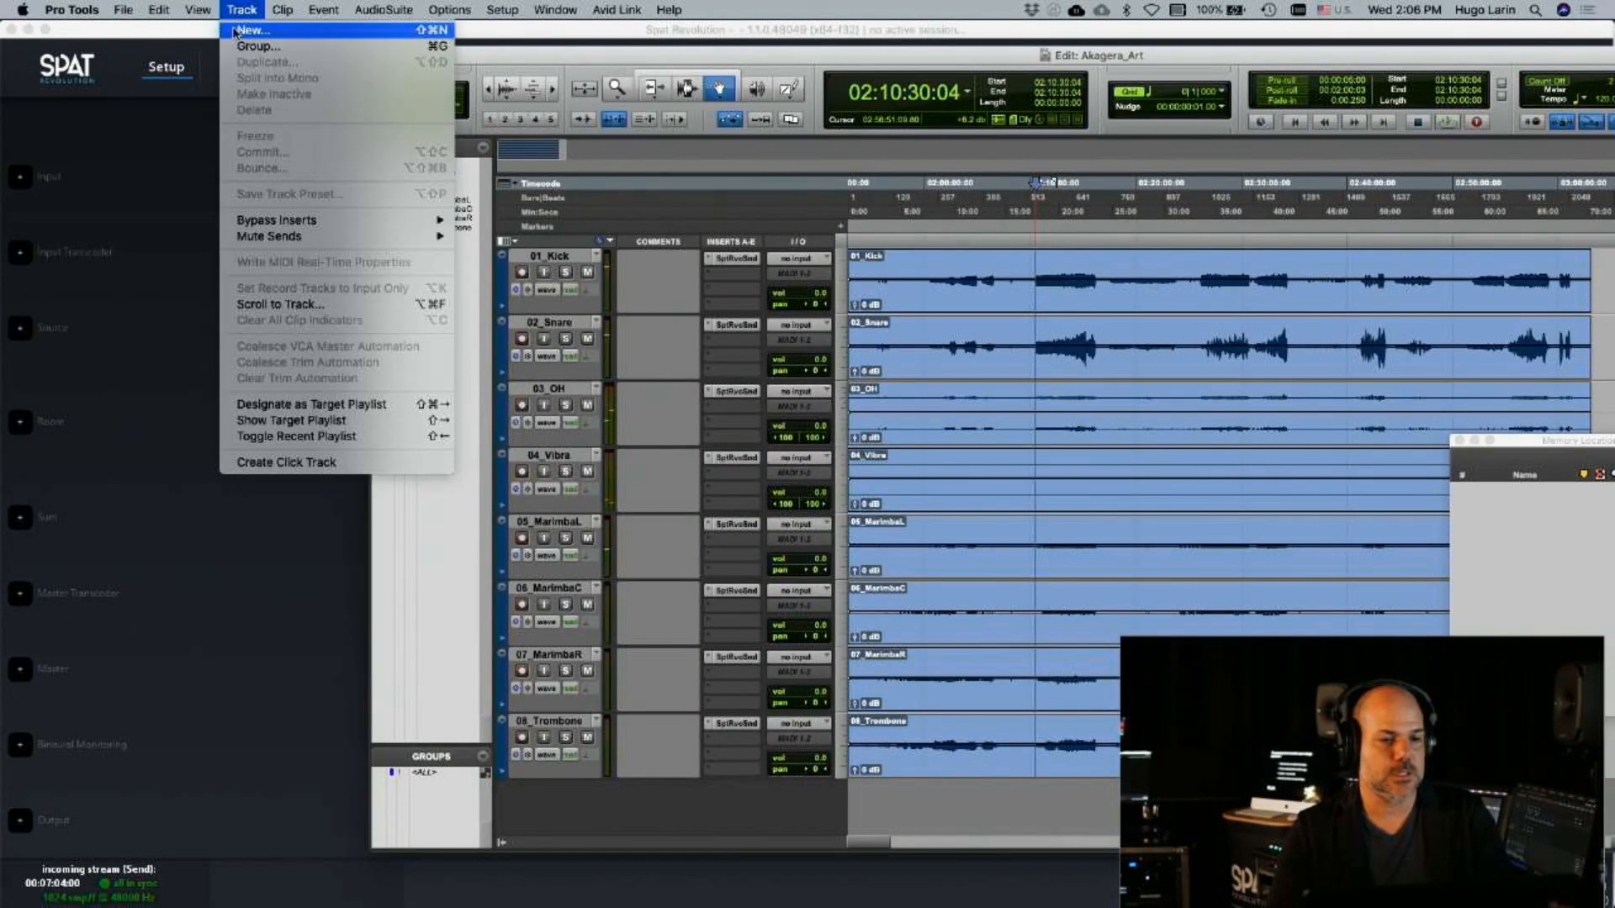
pyautogui.click(253, 35)
pyautogui.click(627, 327)
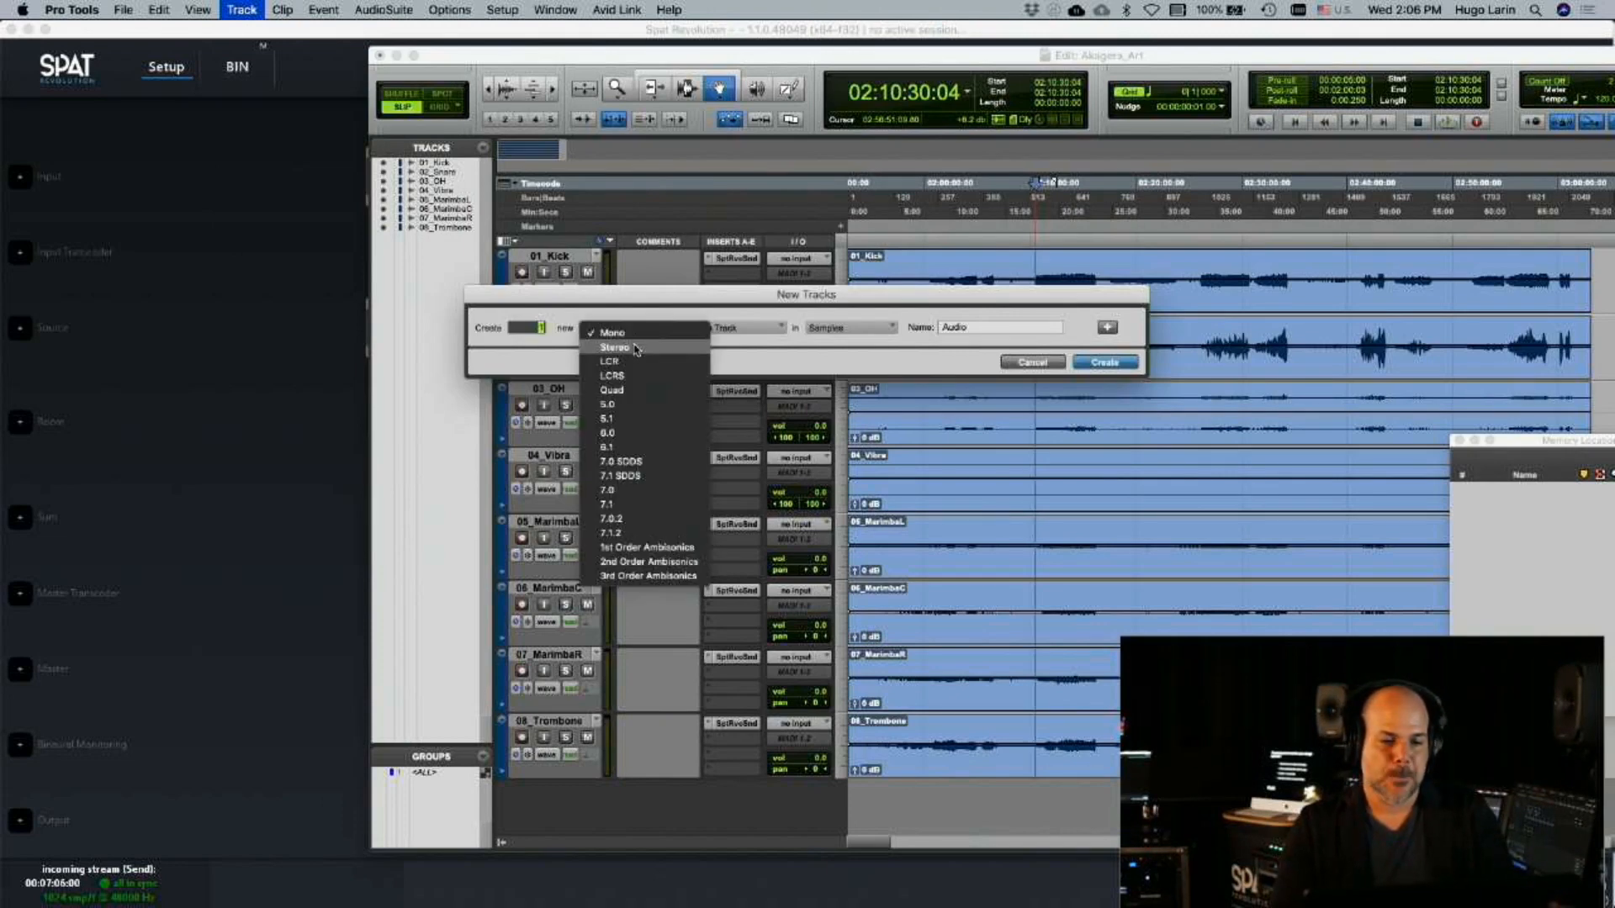
pyautogui.click(623, 343)
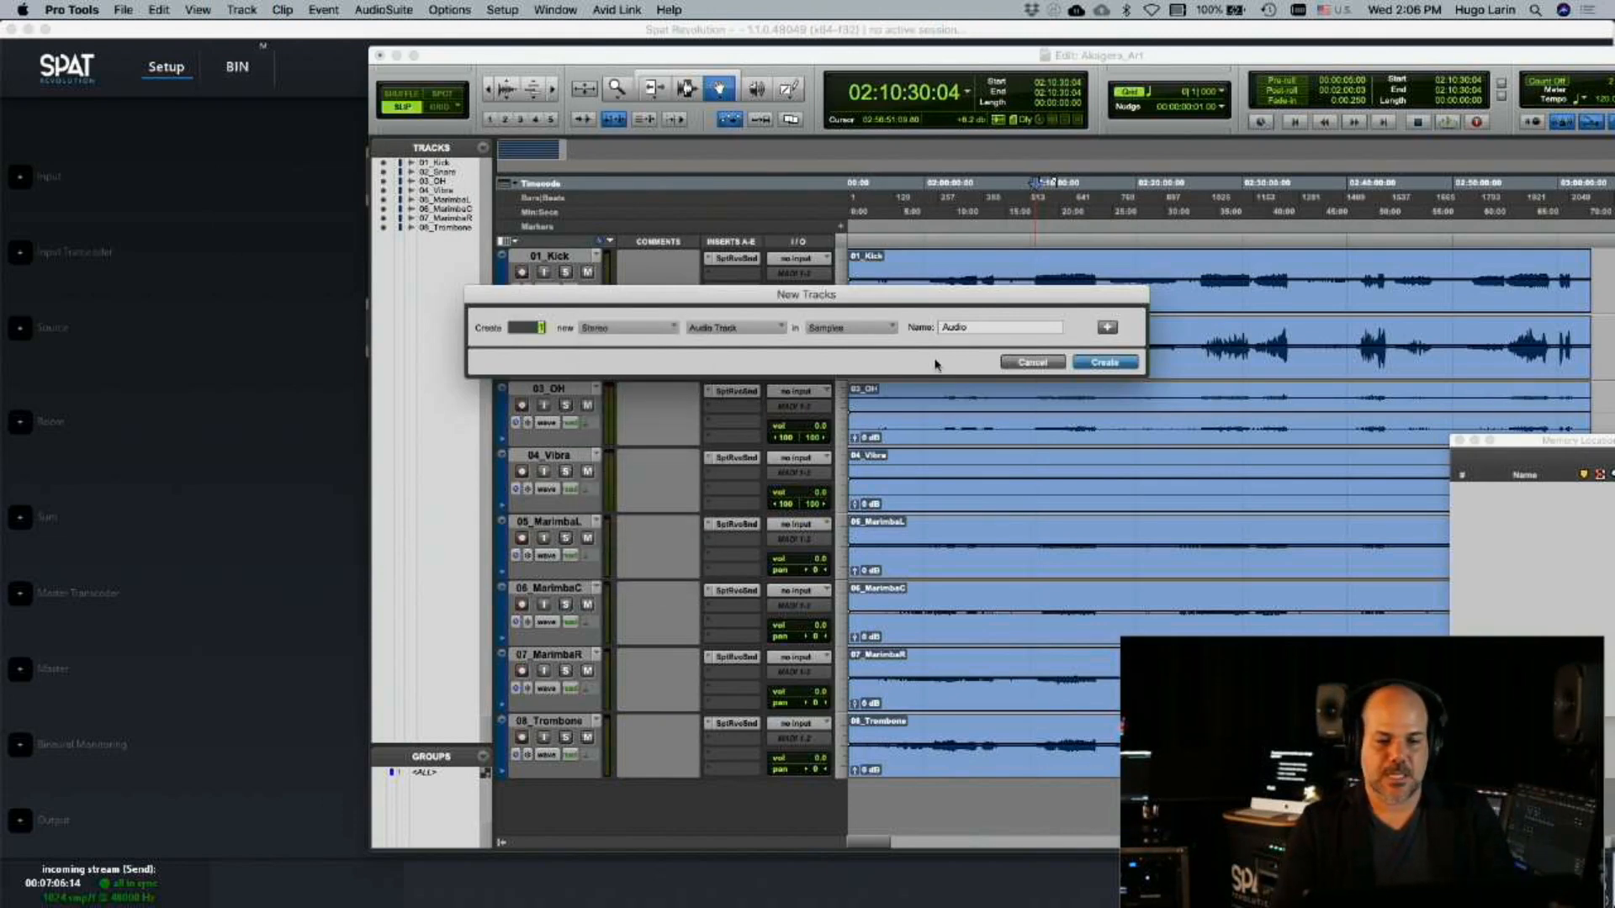
pyautogui.doubleClick(1018, 331)
pyautogui.write('BiN')
pyautogui.press('Return')
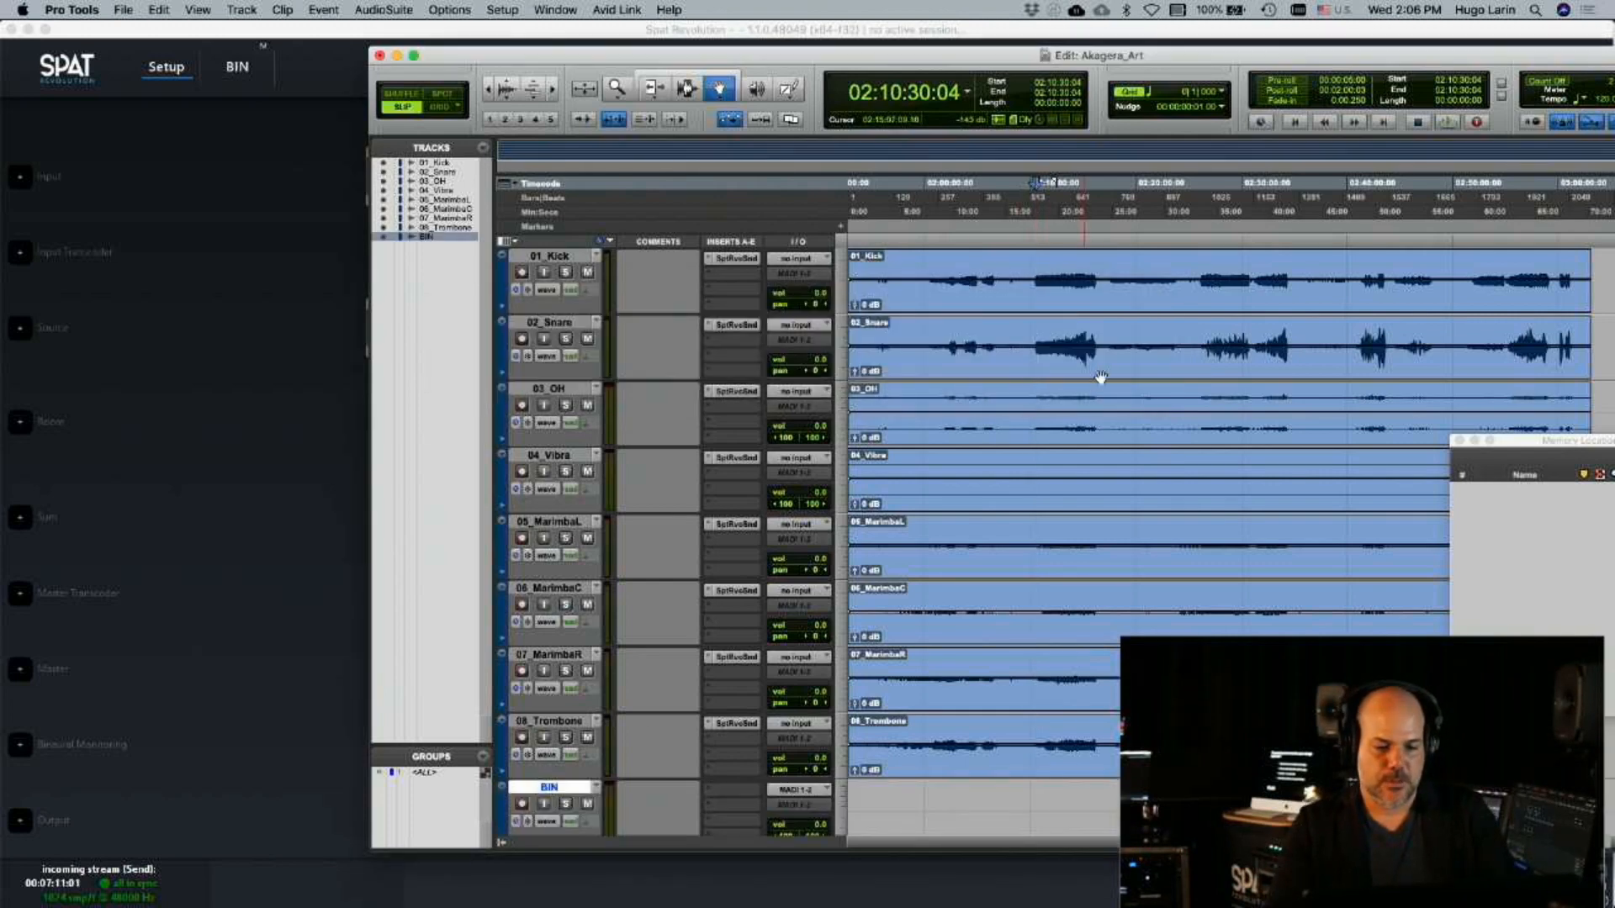
# Insert the multichannel Spat Revolution - Return plug-in on the BIN track
pyautogui.click(725, 799)
pyautogui.moveTo(786, 791)
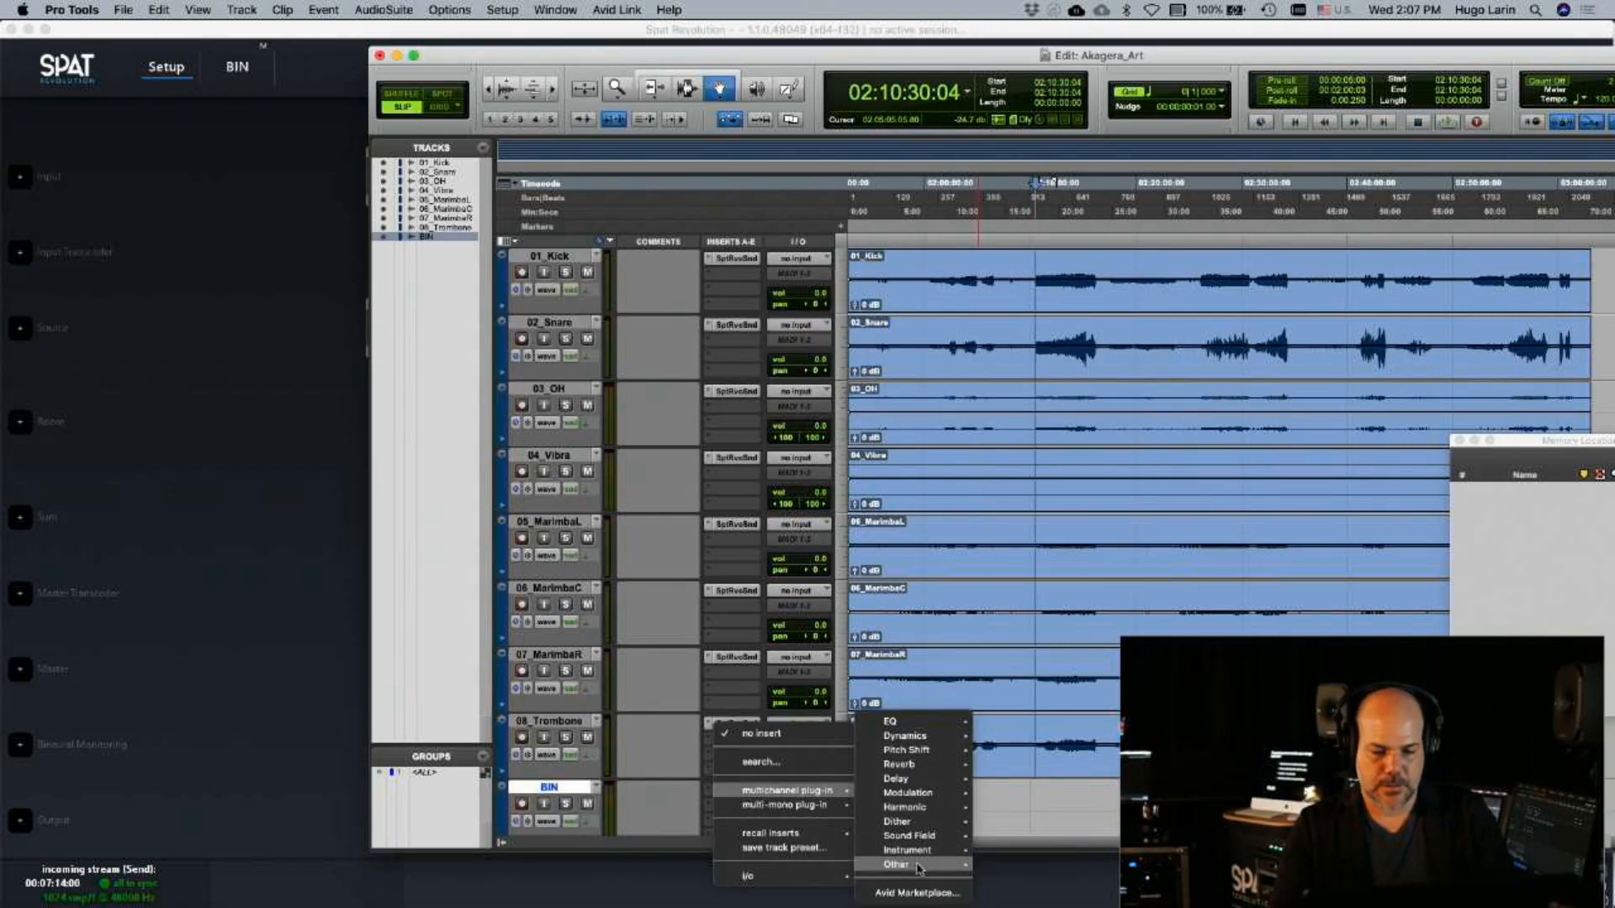
pyautogui.moveTo(912, 836)
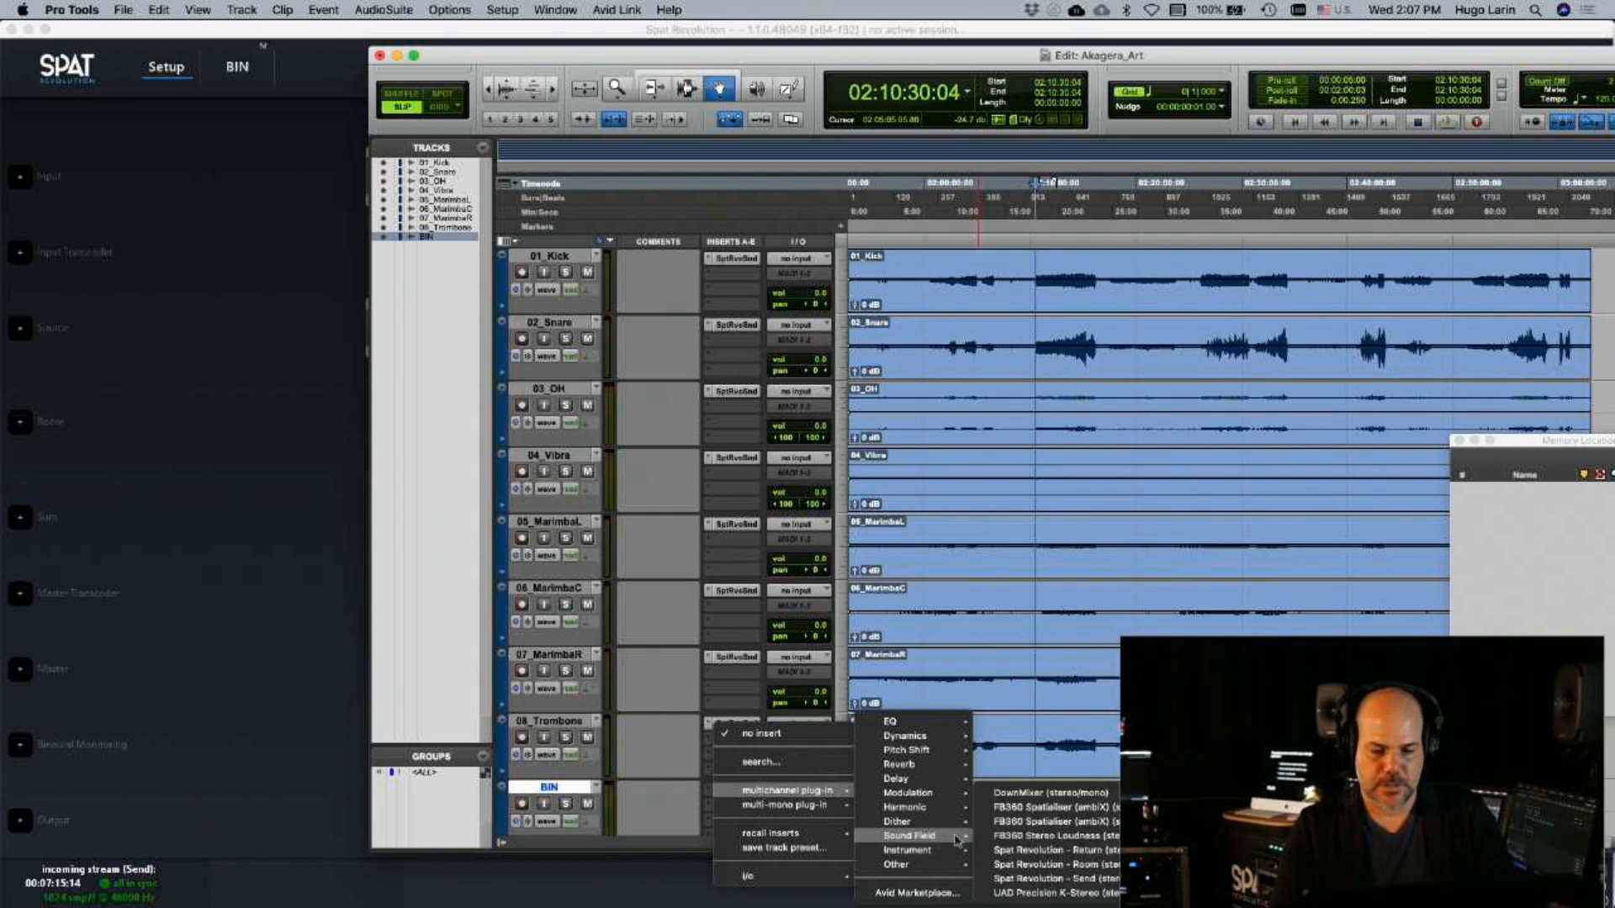
pyautogui.click(1059, 852)
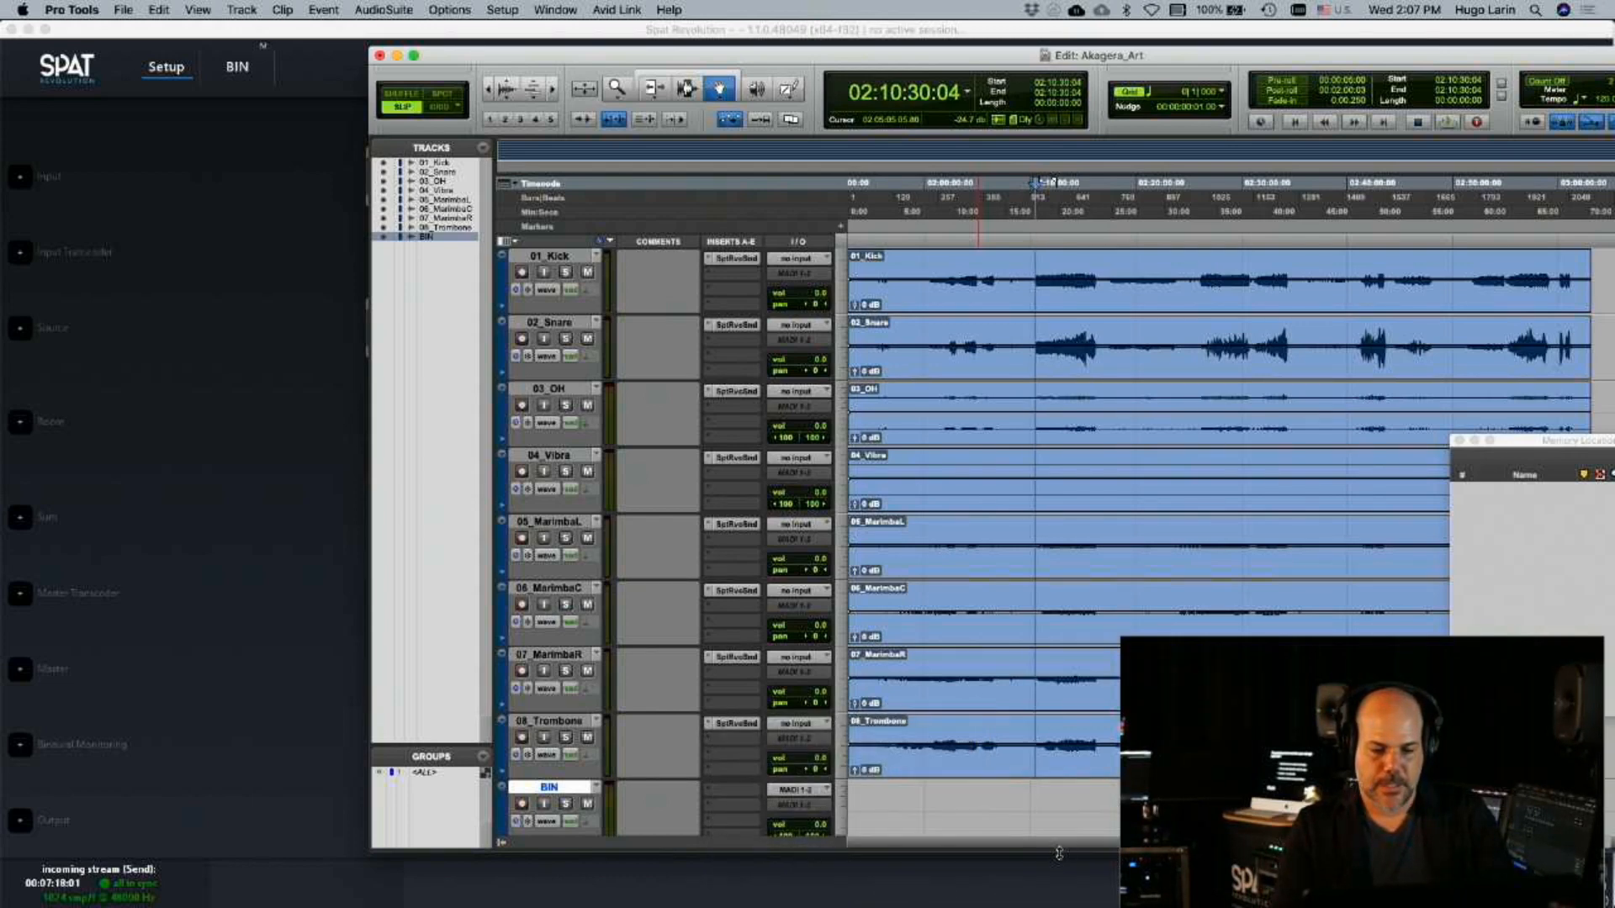
# Switch back to Spat Revolution, check the BIN master block and select the new BIN return block in the output row
pyautogui.click(139, 657)
pyautogui.click(721, 823)
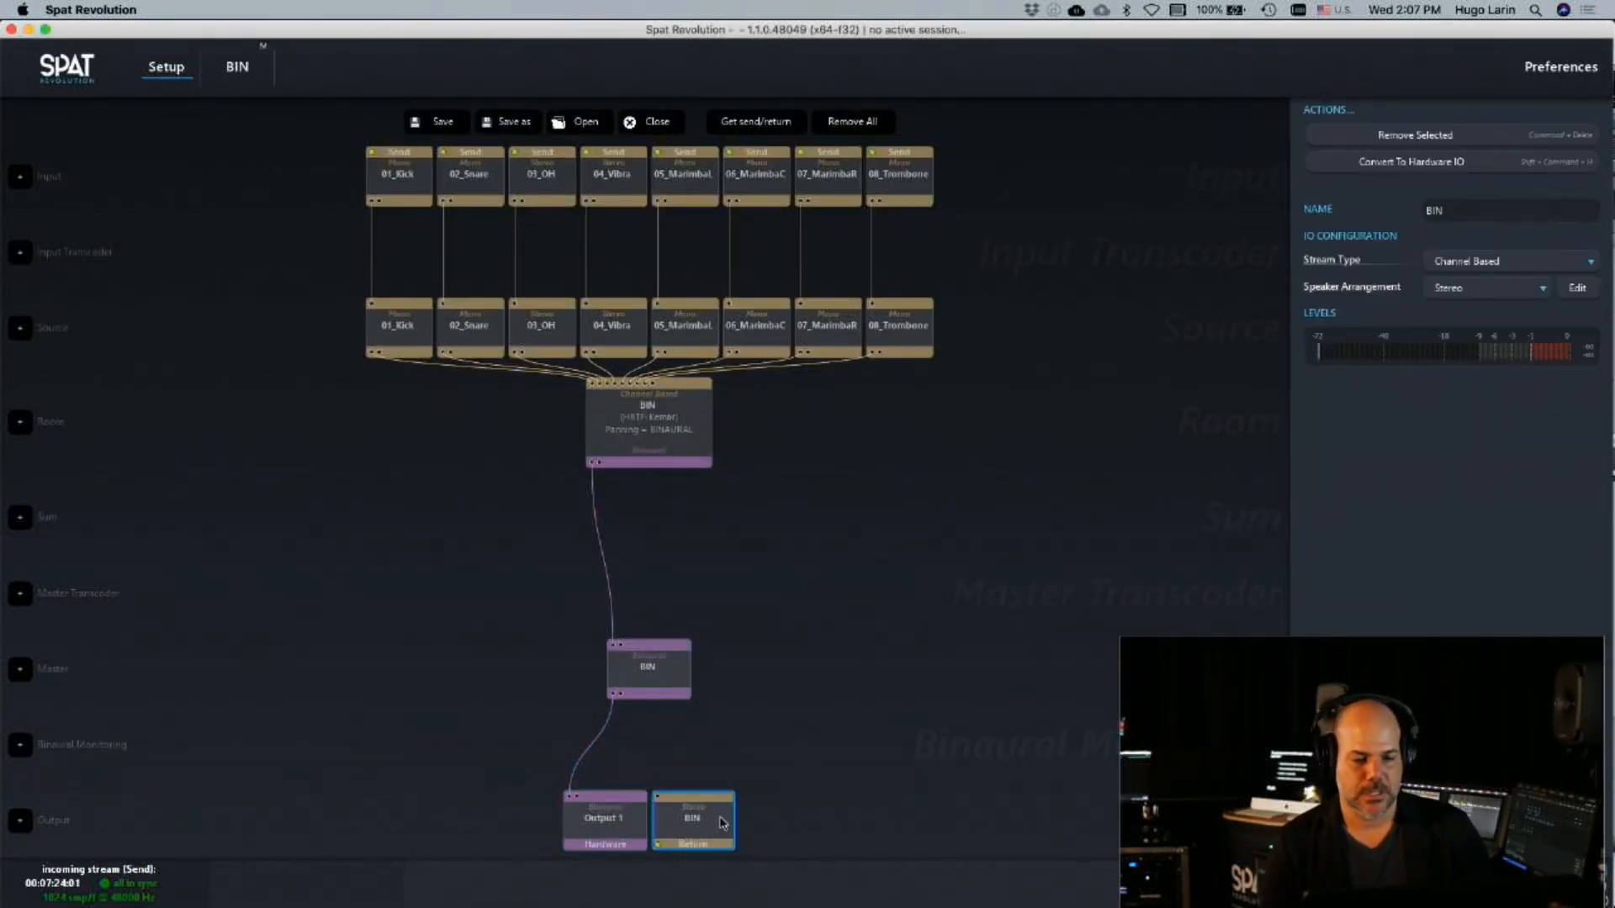
pyautogui.click(648, 676)
pyautogui.click(701, 827)
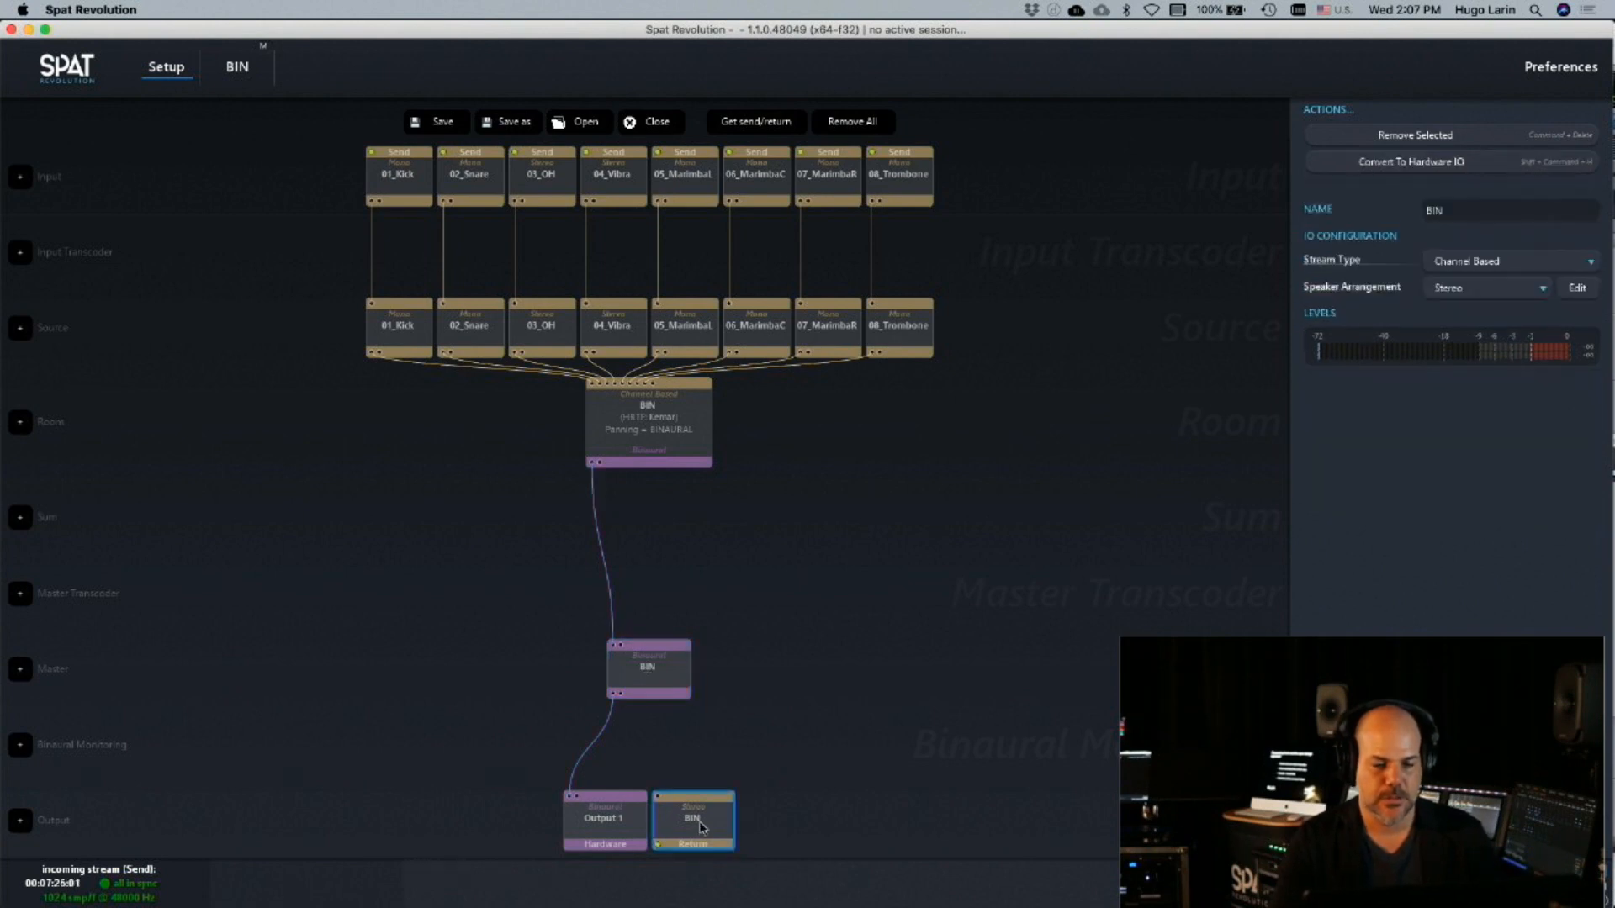
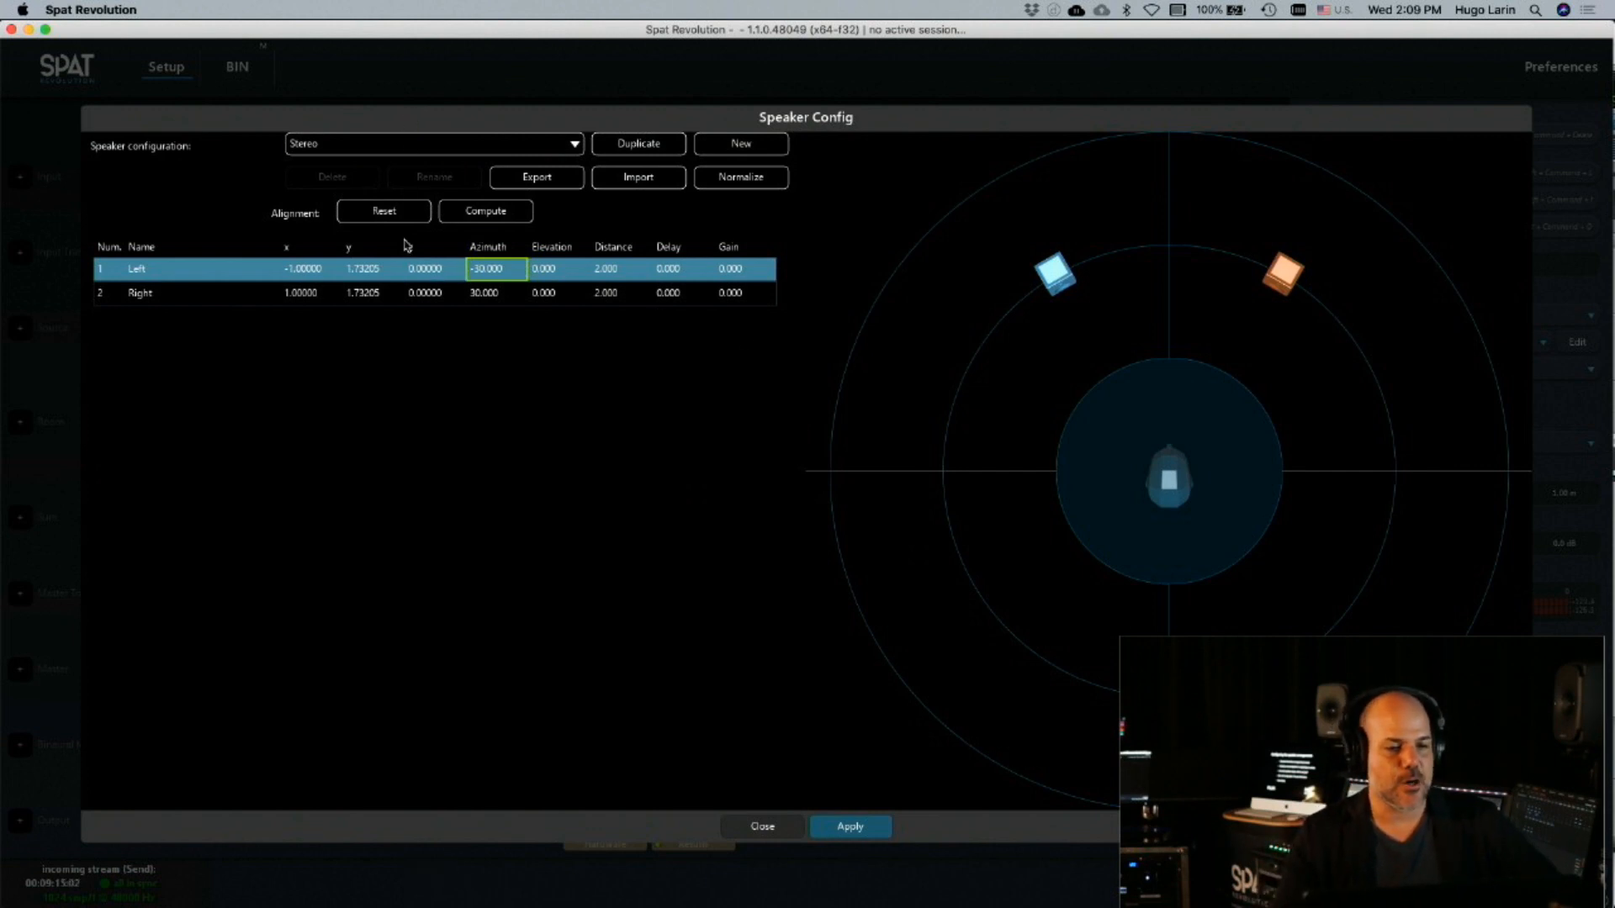
# Examine the coordinates and azimuths of the Left and Right speakers in the Stereo configuration
pyautogui.click(379, 294)
pyautogui.click(434, 294)
pyautogui.click(484, 293)
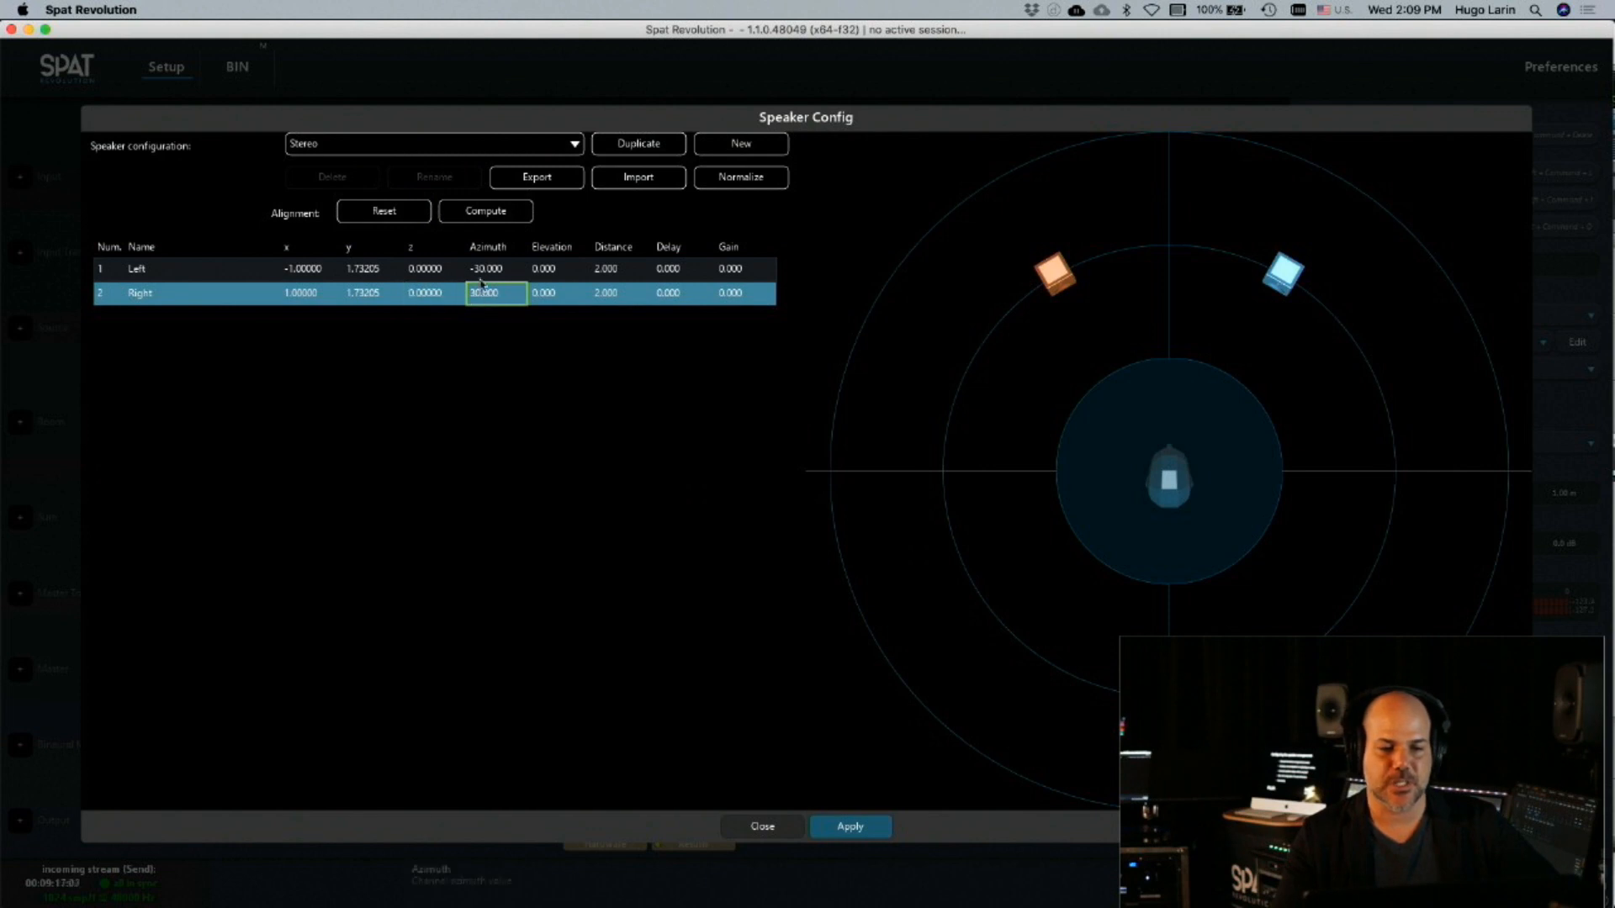
pyautogui.click(493, 269)
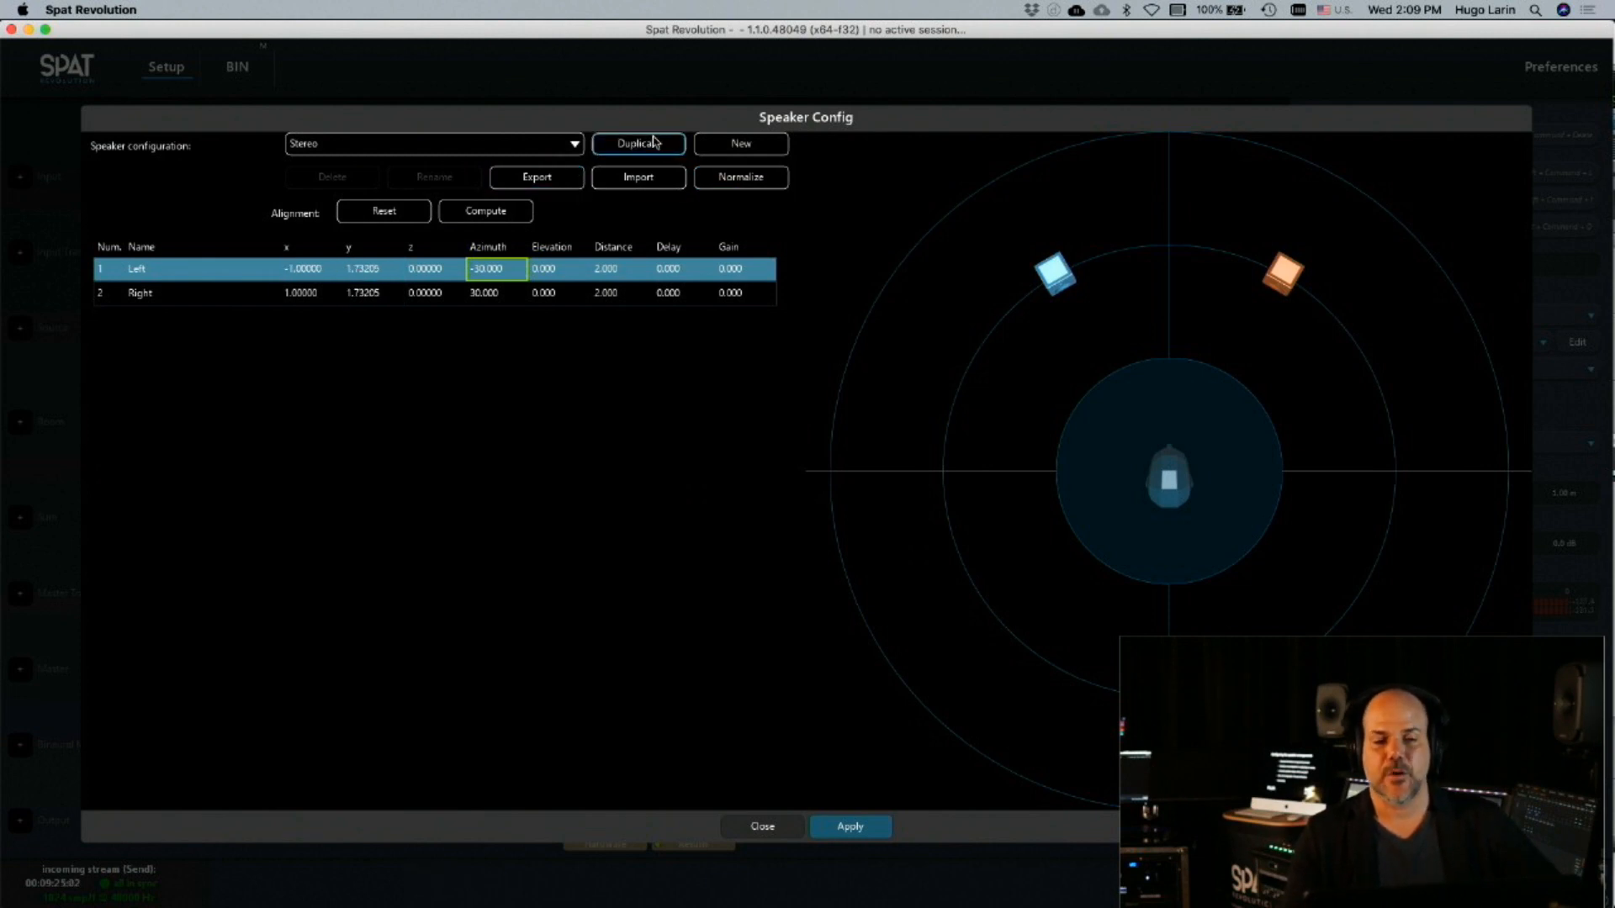
# Load the 10.1 Auro 3D speaker configuration and inspect its layout in a tilted 3D view
pyautogui.click(486, 145)
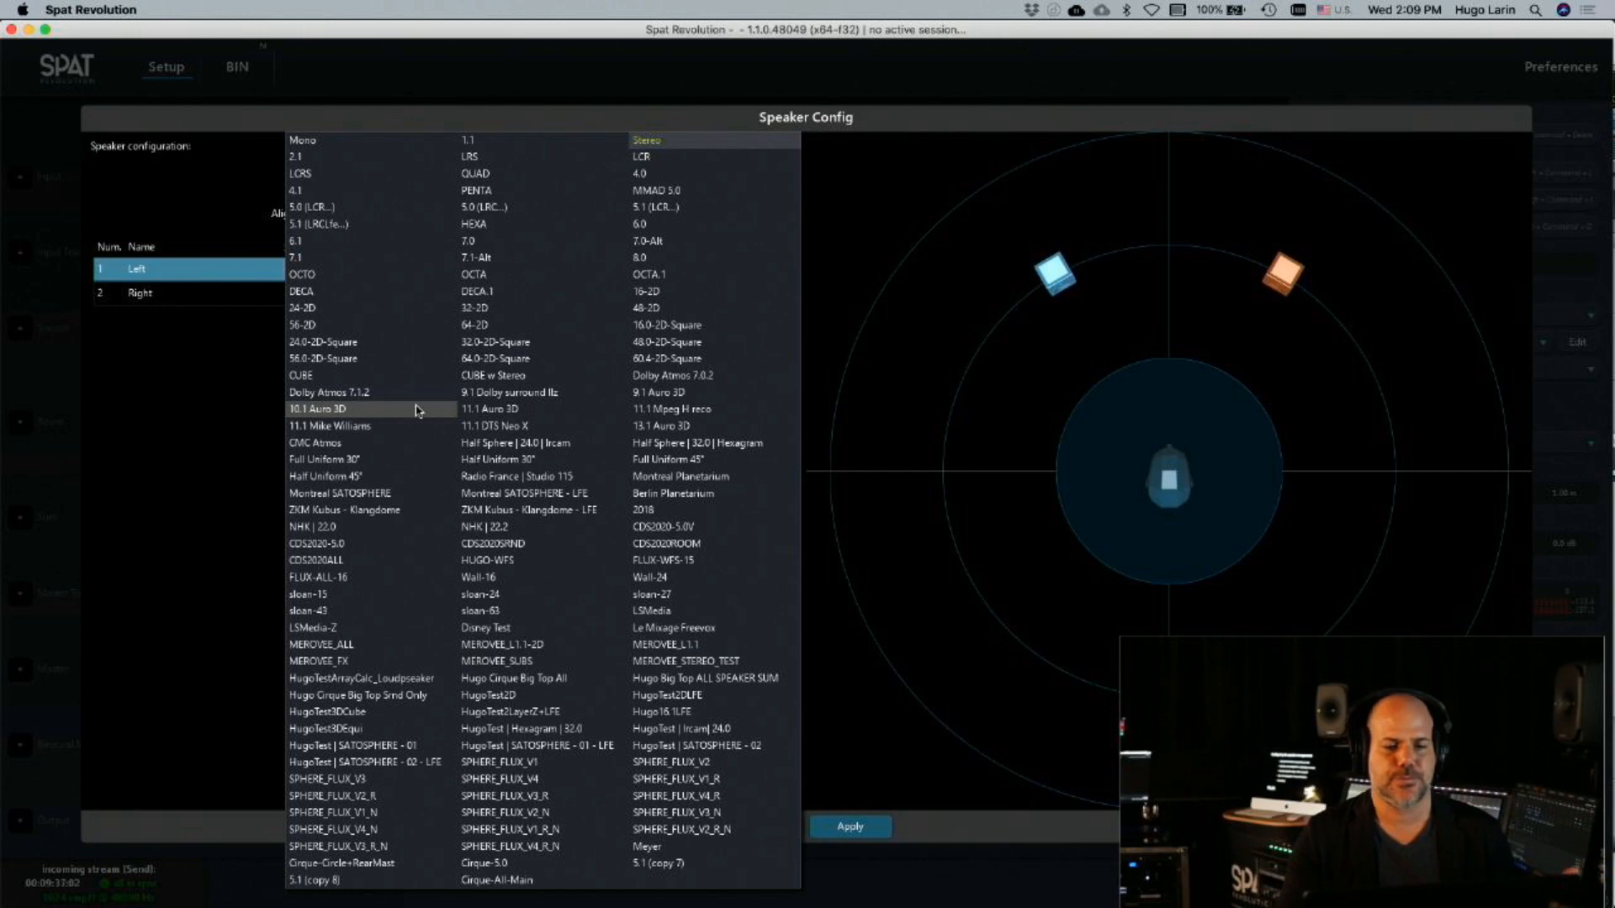
pyautogui.click(416, 410)
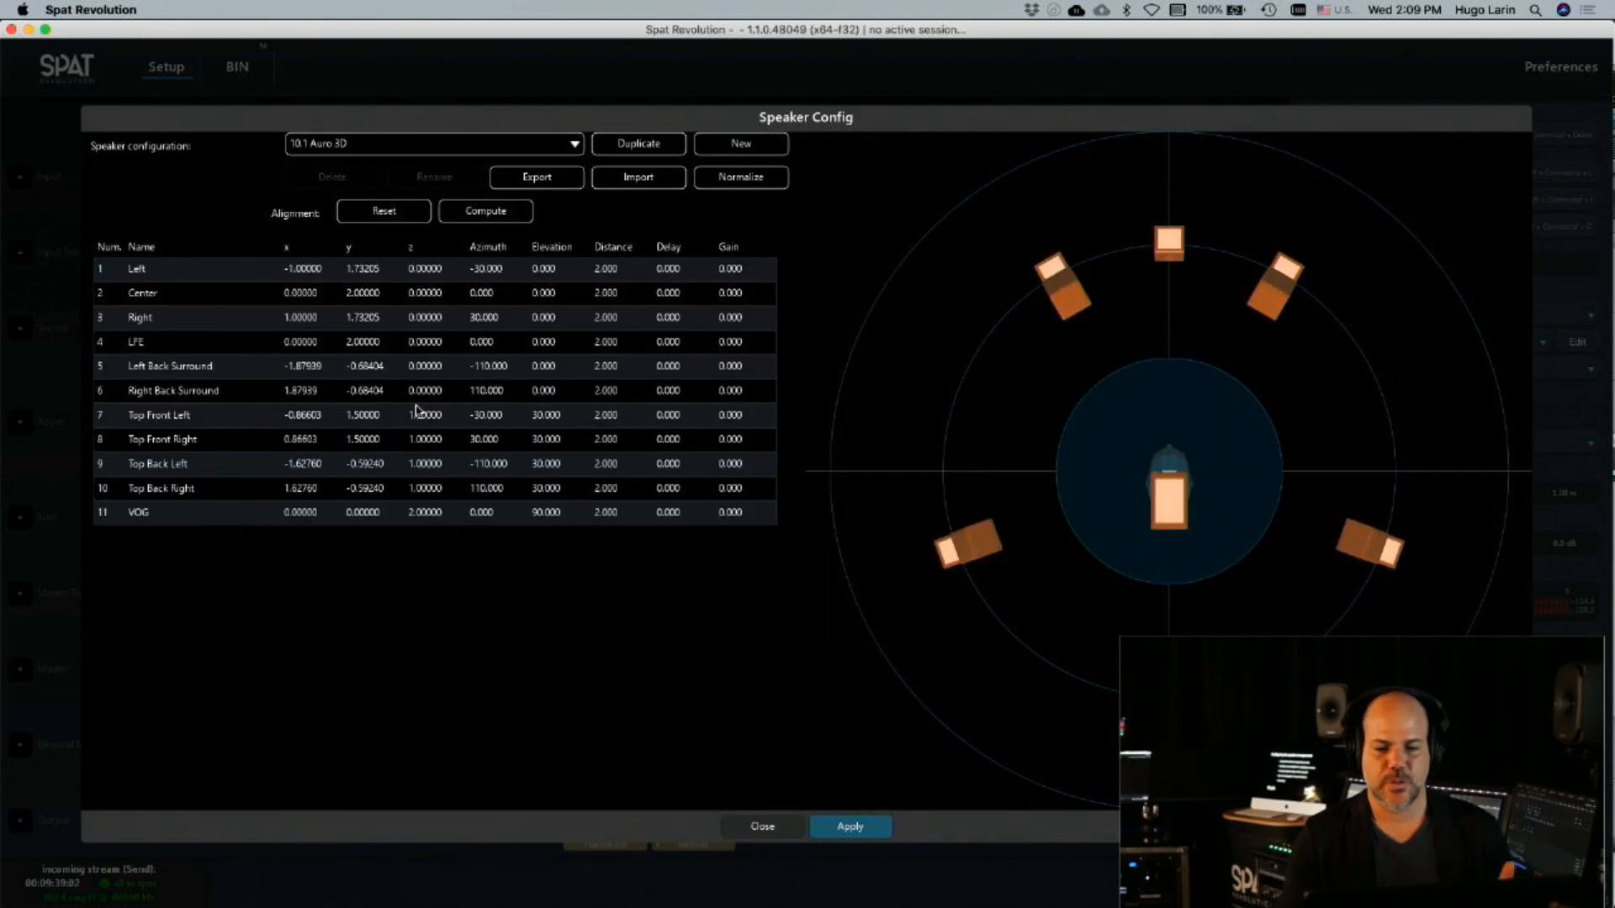
pyautogui.moveTo(1099, 530); pyautogui.dragTo(1092, 388)
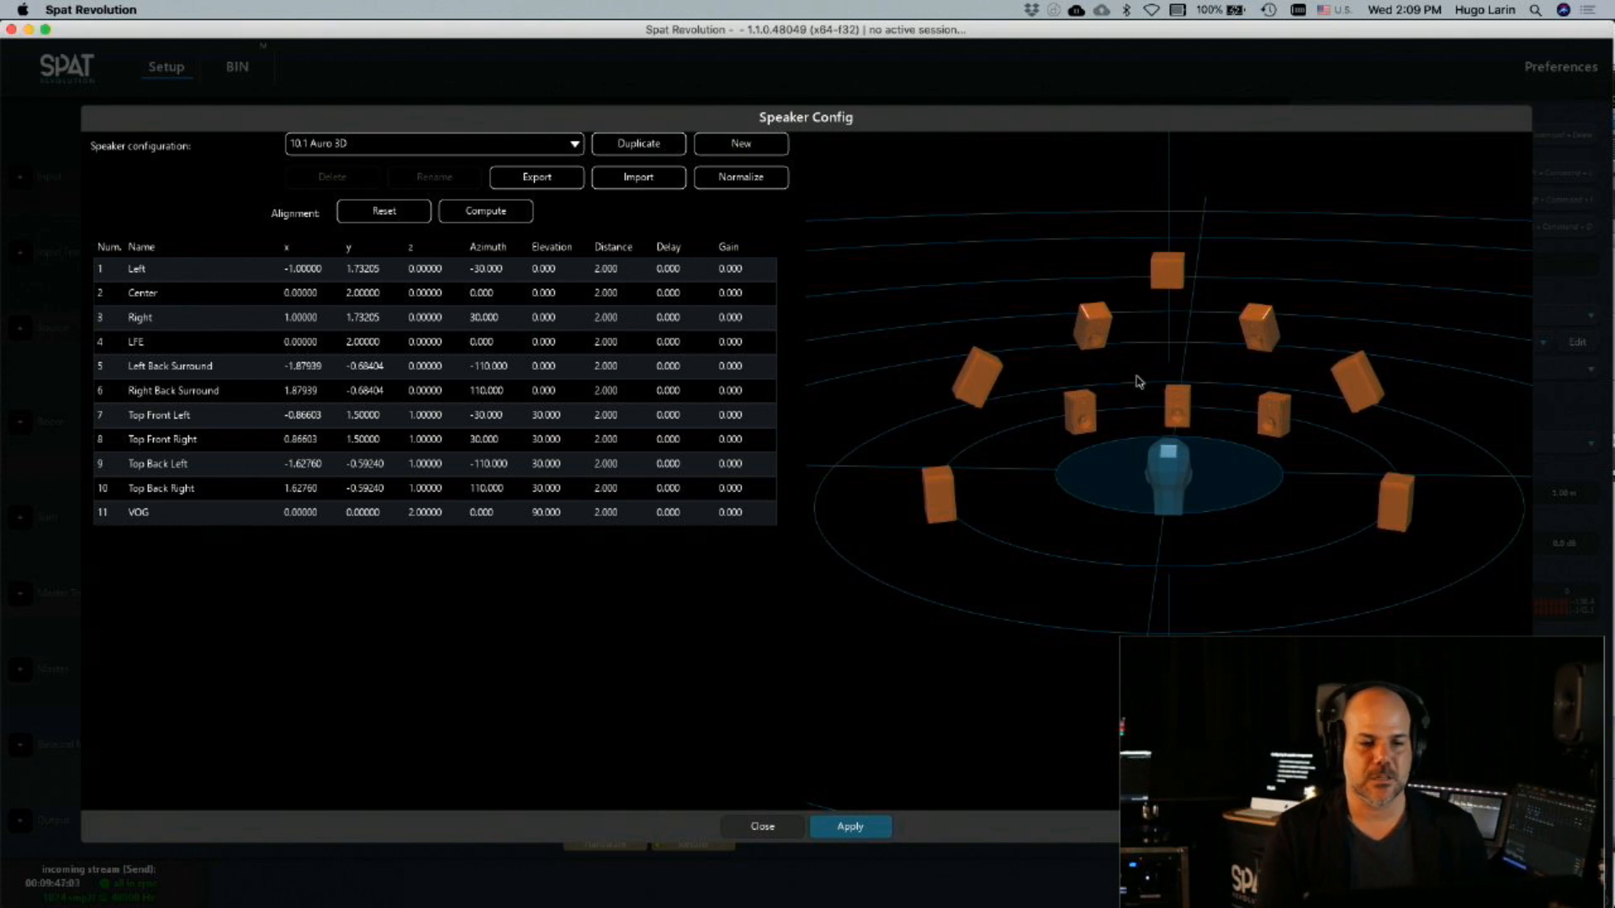
# Duplicate the 10.1 Auro 3D configuration under the name My 3d and apply it to the BIN room
pyautogui.click(652, 150)
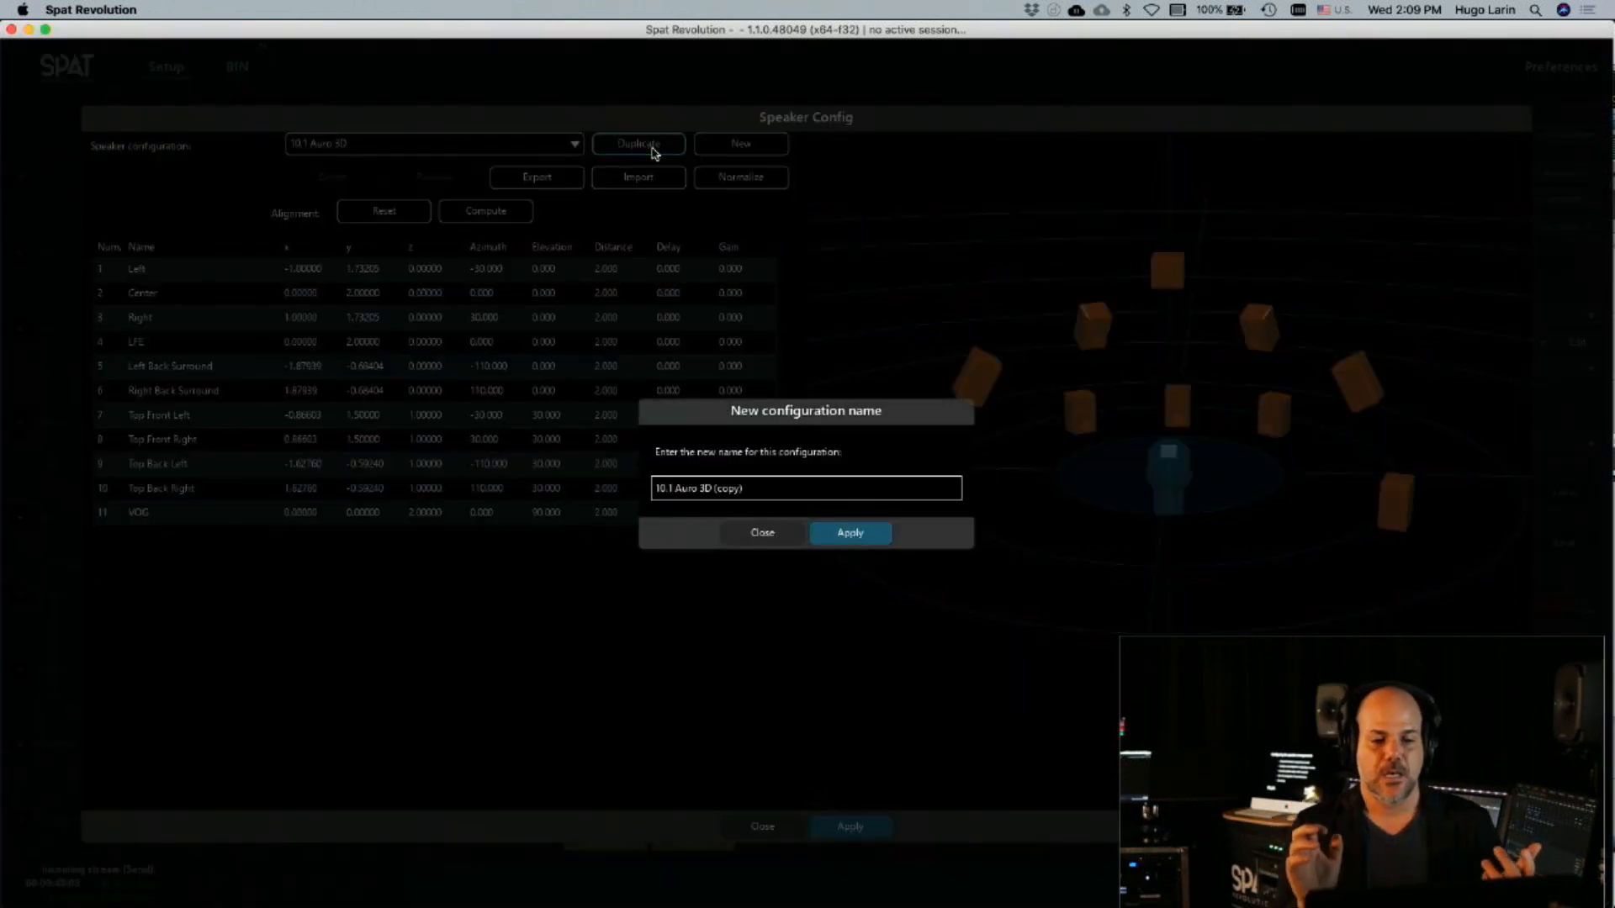
pyautogui.click(699, 492)
pyautogui.click(705, 489)
pyautogui.doubleClick(706, 489)
pyautogui.click(706, 489)
pyautogui.doubleClick(706, 490)
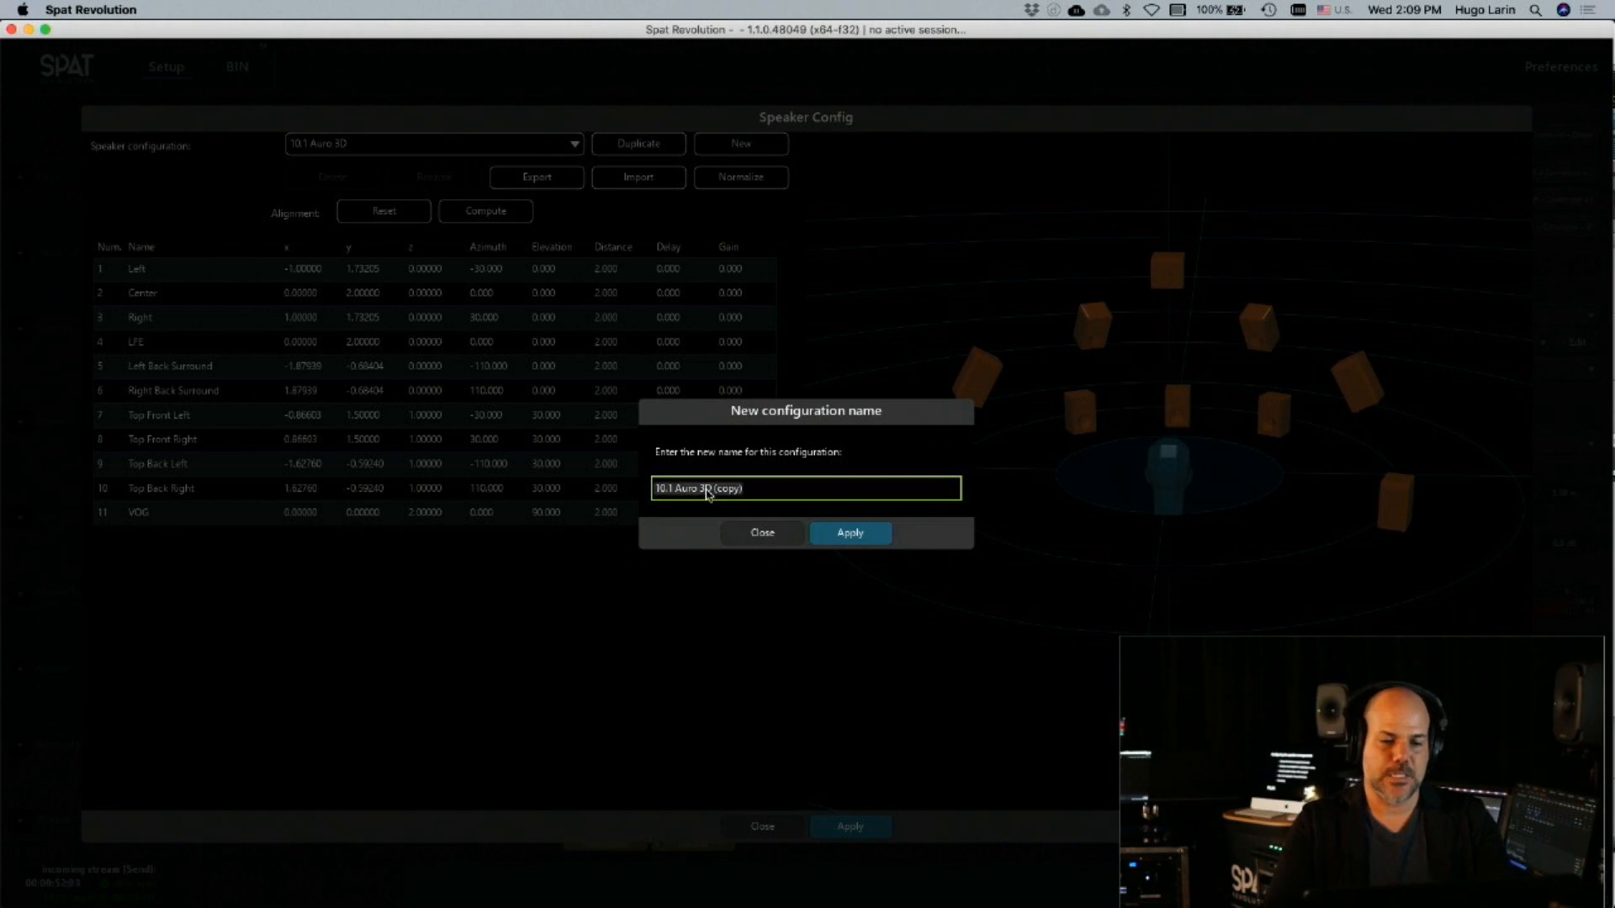
pyautogui.write('My 3d')
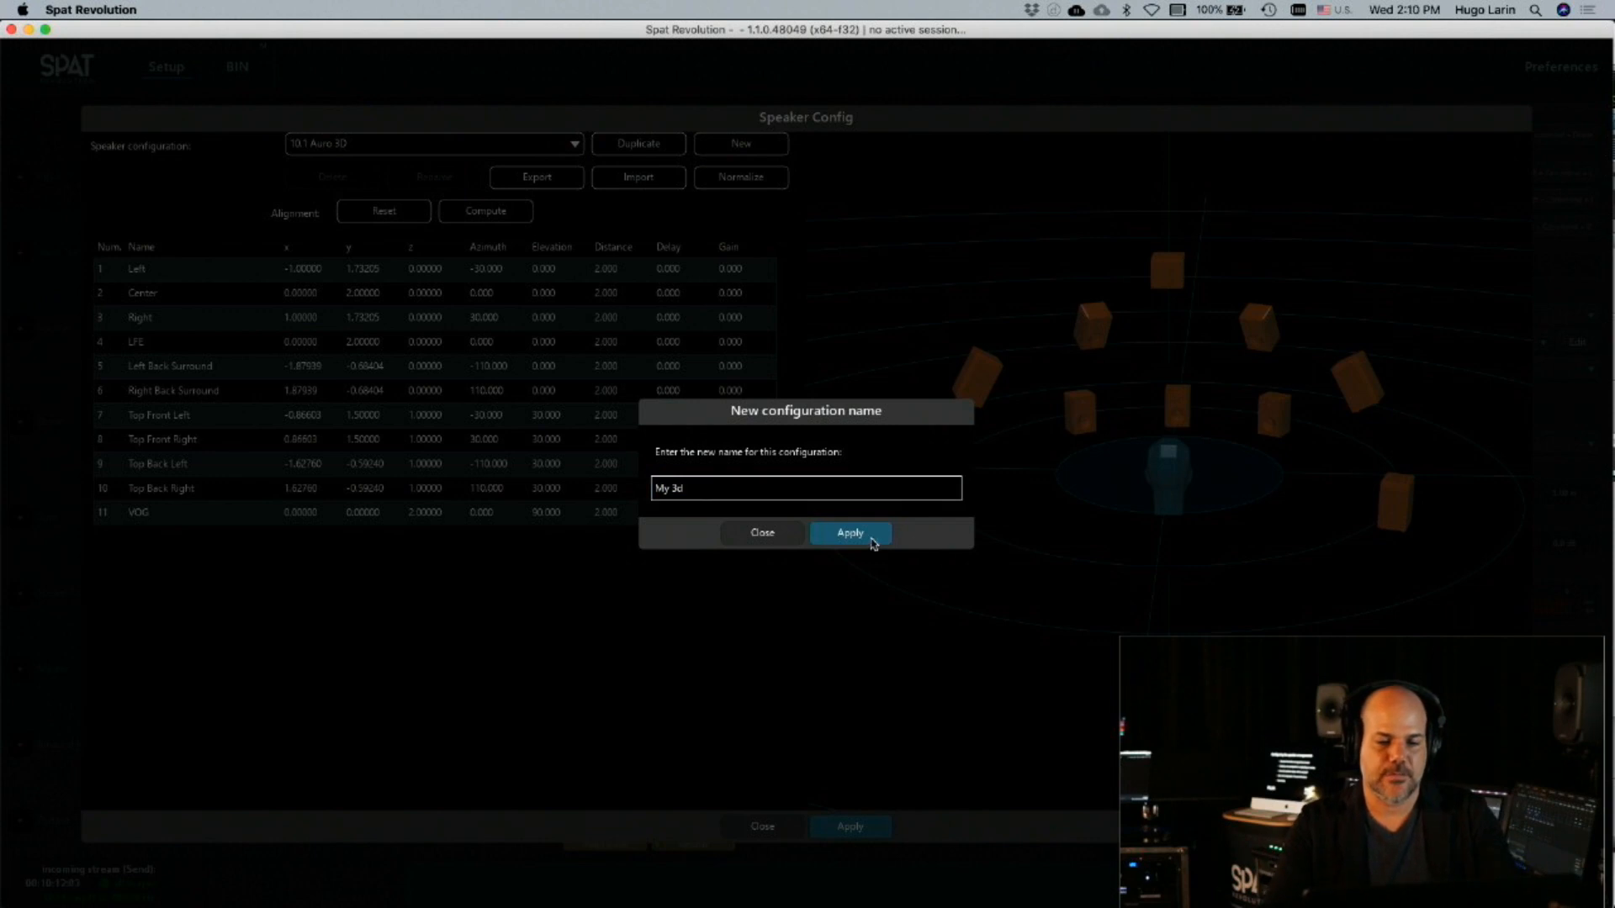
pyautogui.click(873, 535)
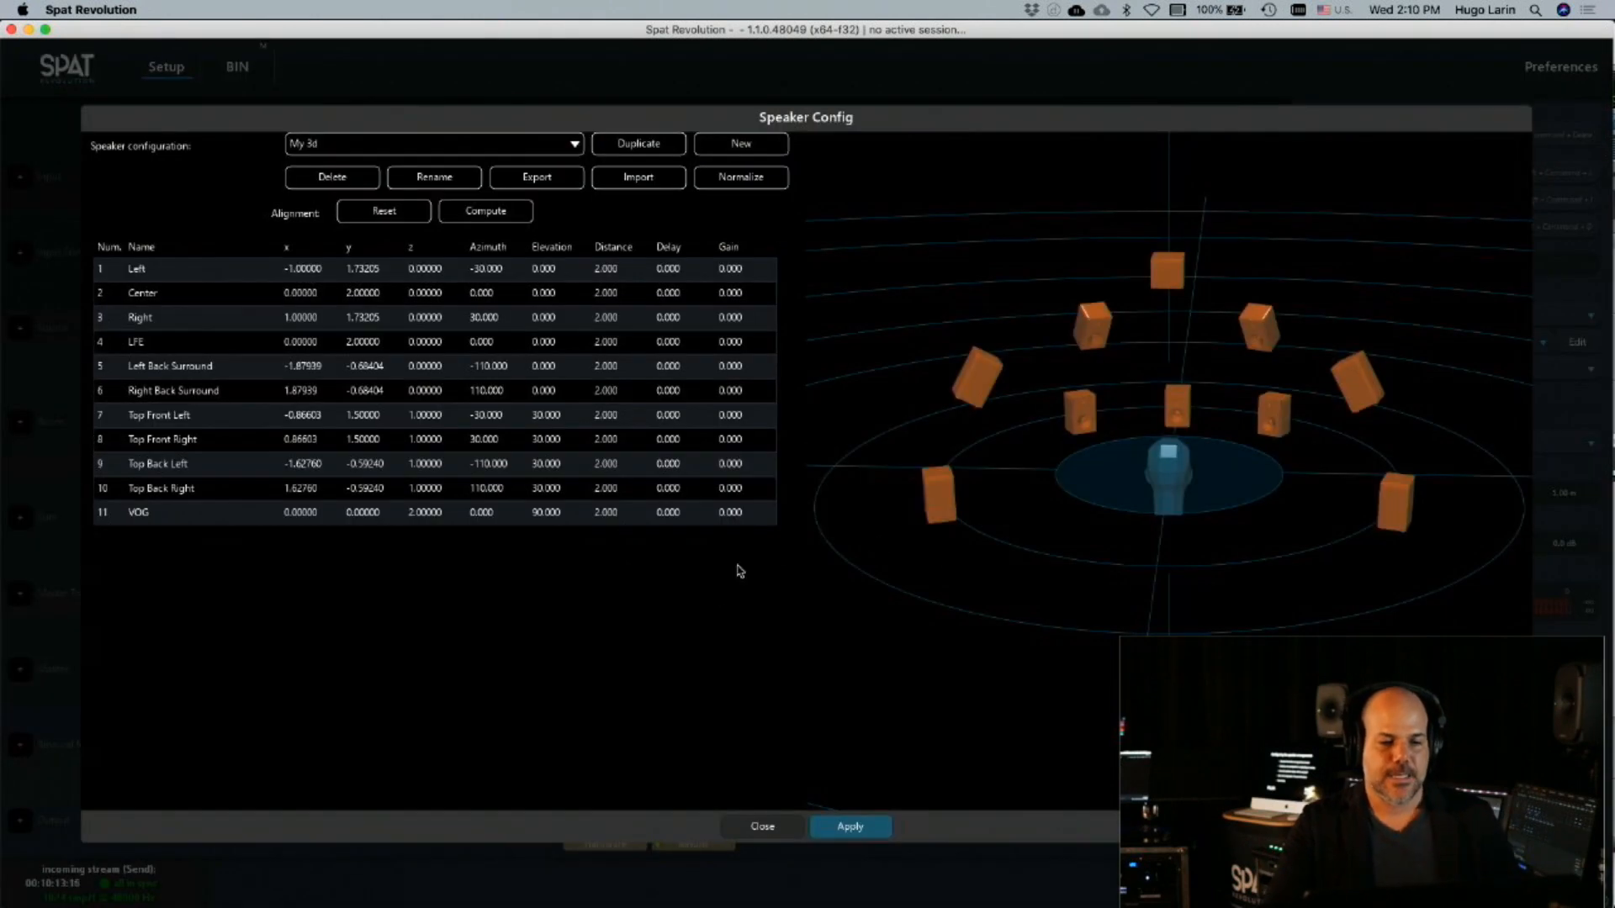
pyautogui.click(862, 833)
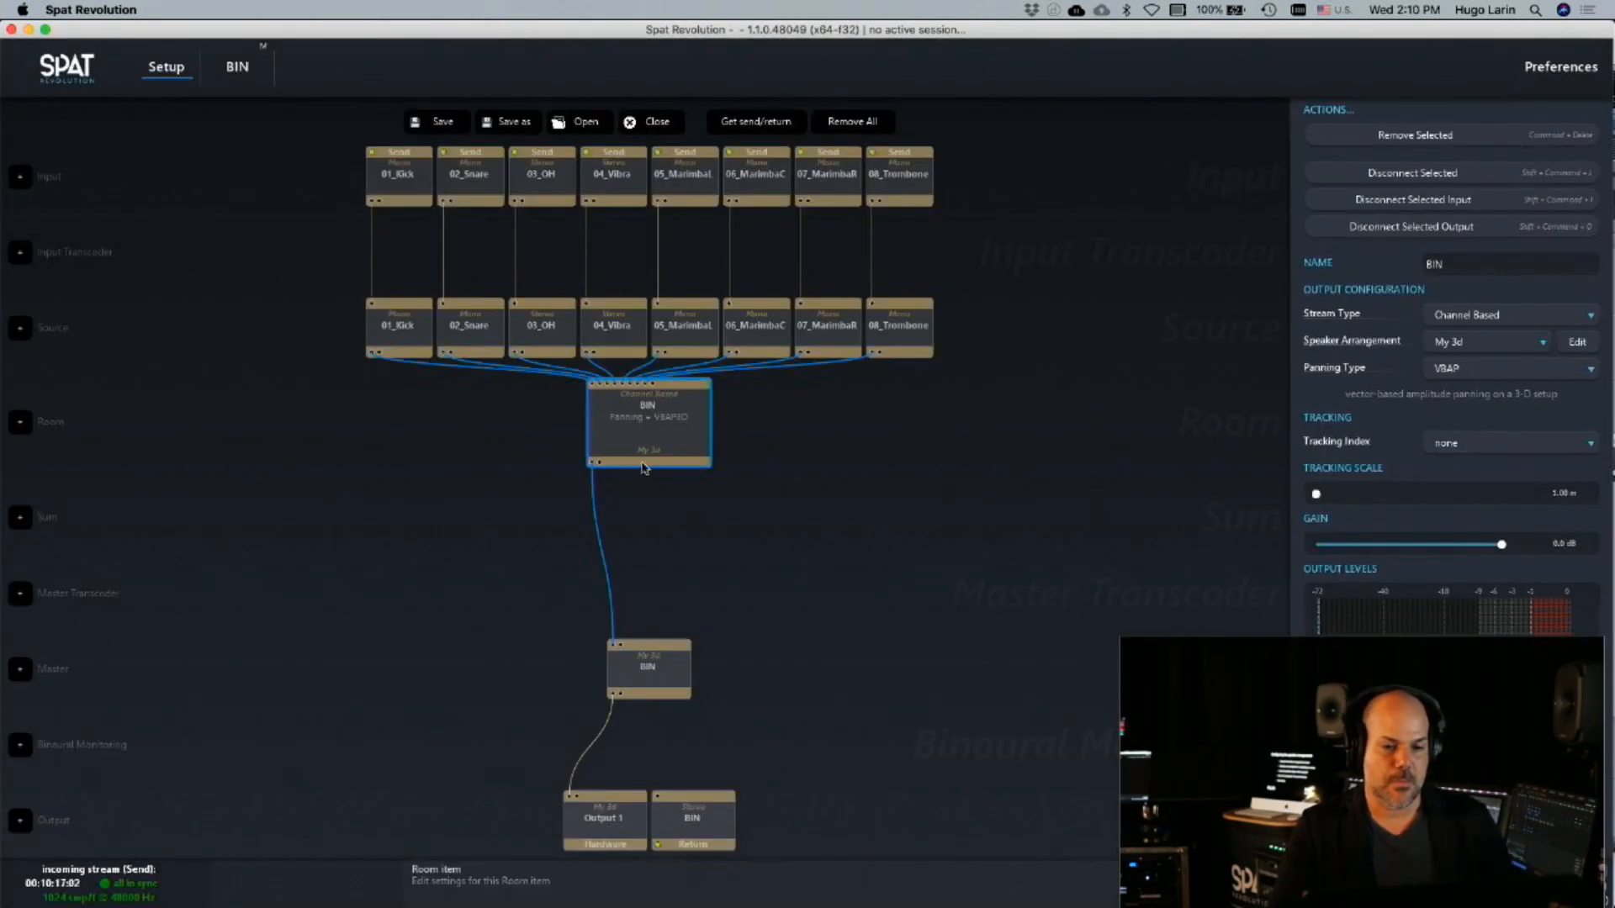
# Edit the My 3d arrangement, setting the Left Back Surround's z to 2 and the Right Back Surround's x to 4
pyautogui.click(1578, 342)
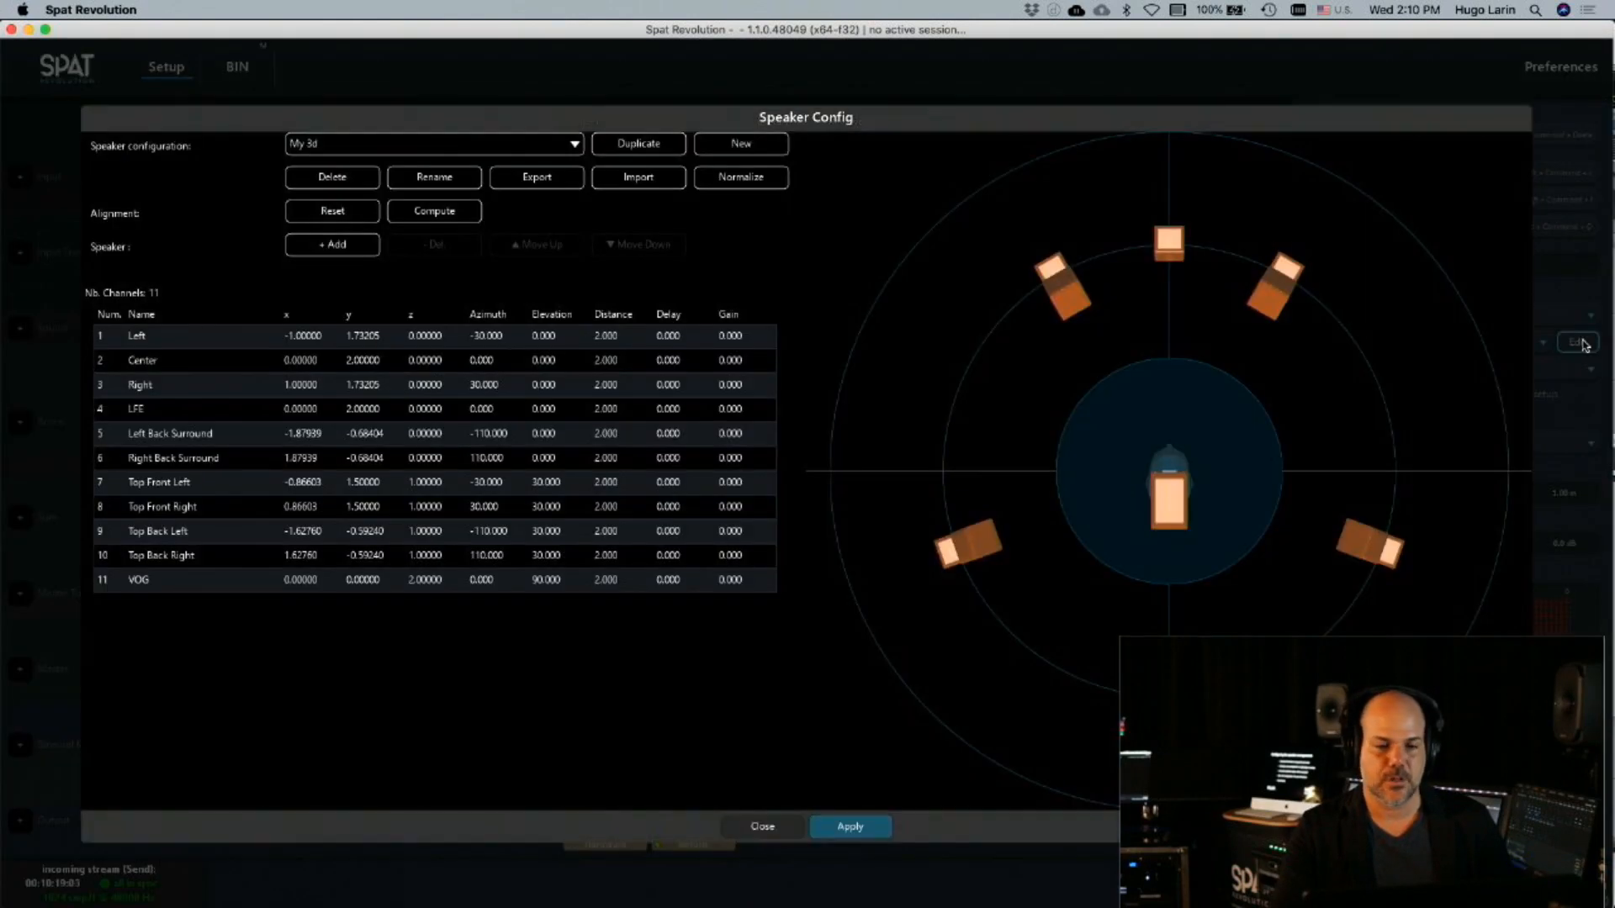
pyautogui.click(496, 360)
pyautogui.click(371, 411)
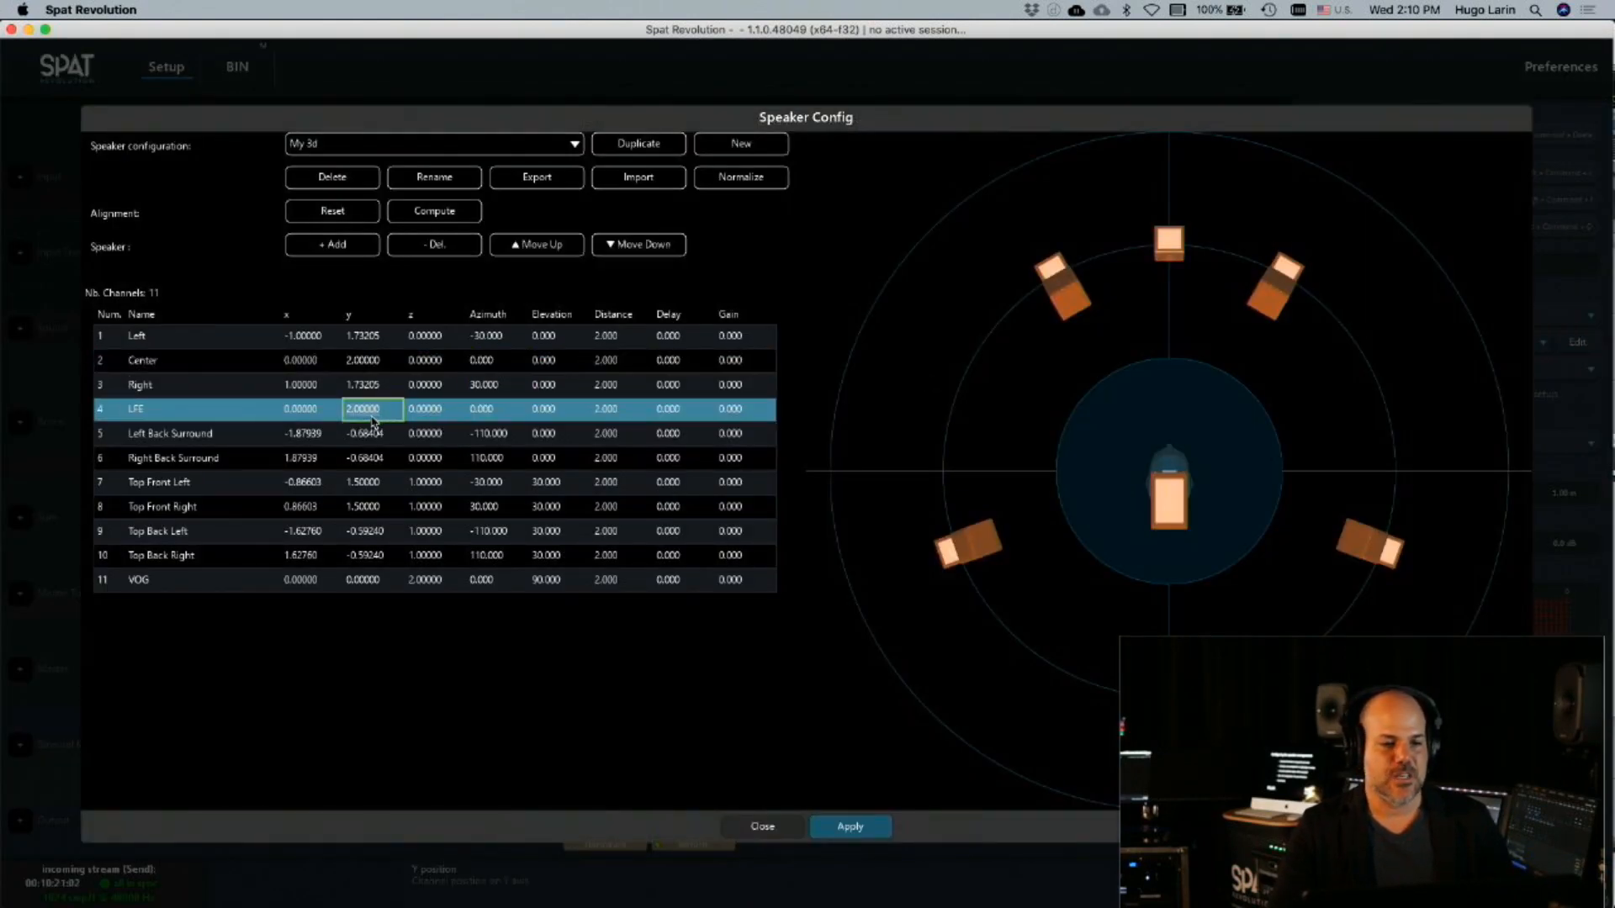
pyautogui.click(371, 425)
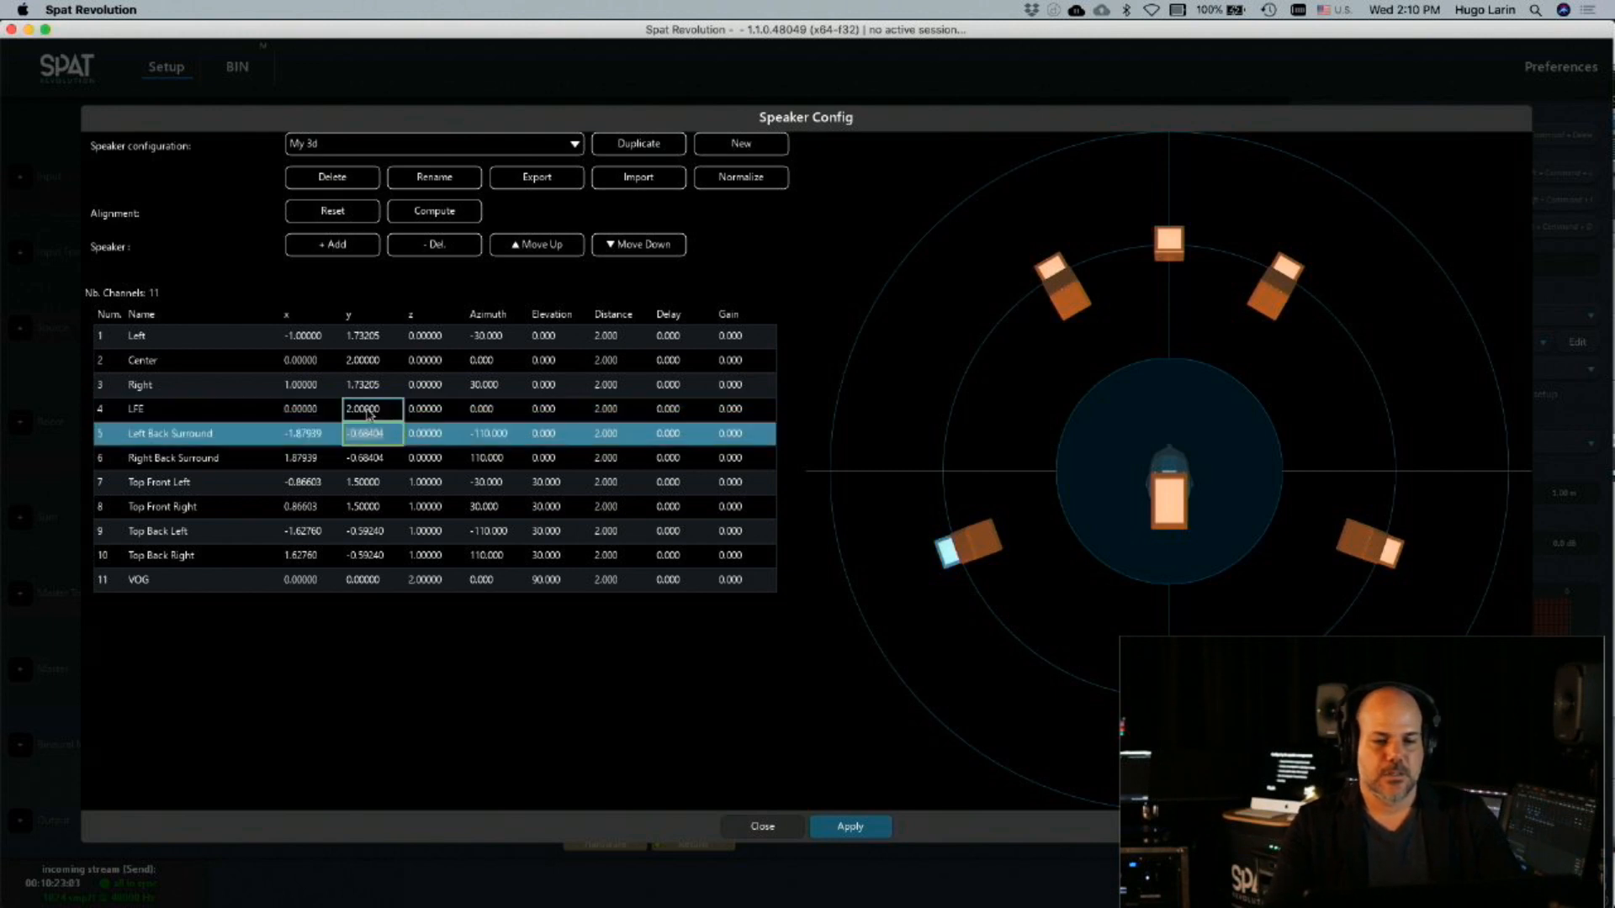
pyautogui.click(429, 433)
pyautogui.write('2')
pyautogui.click(435, 461)
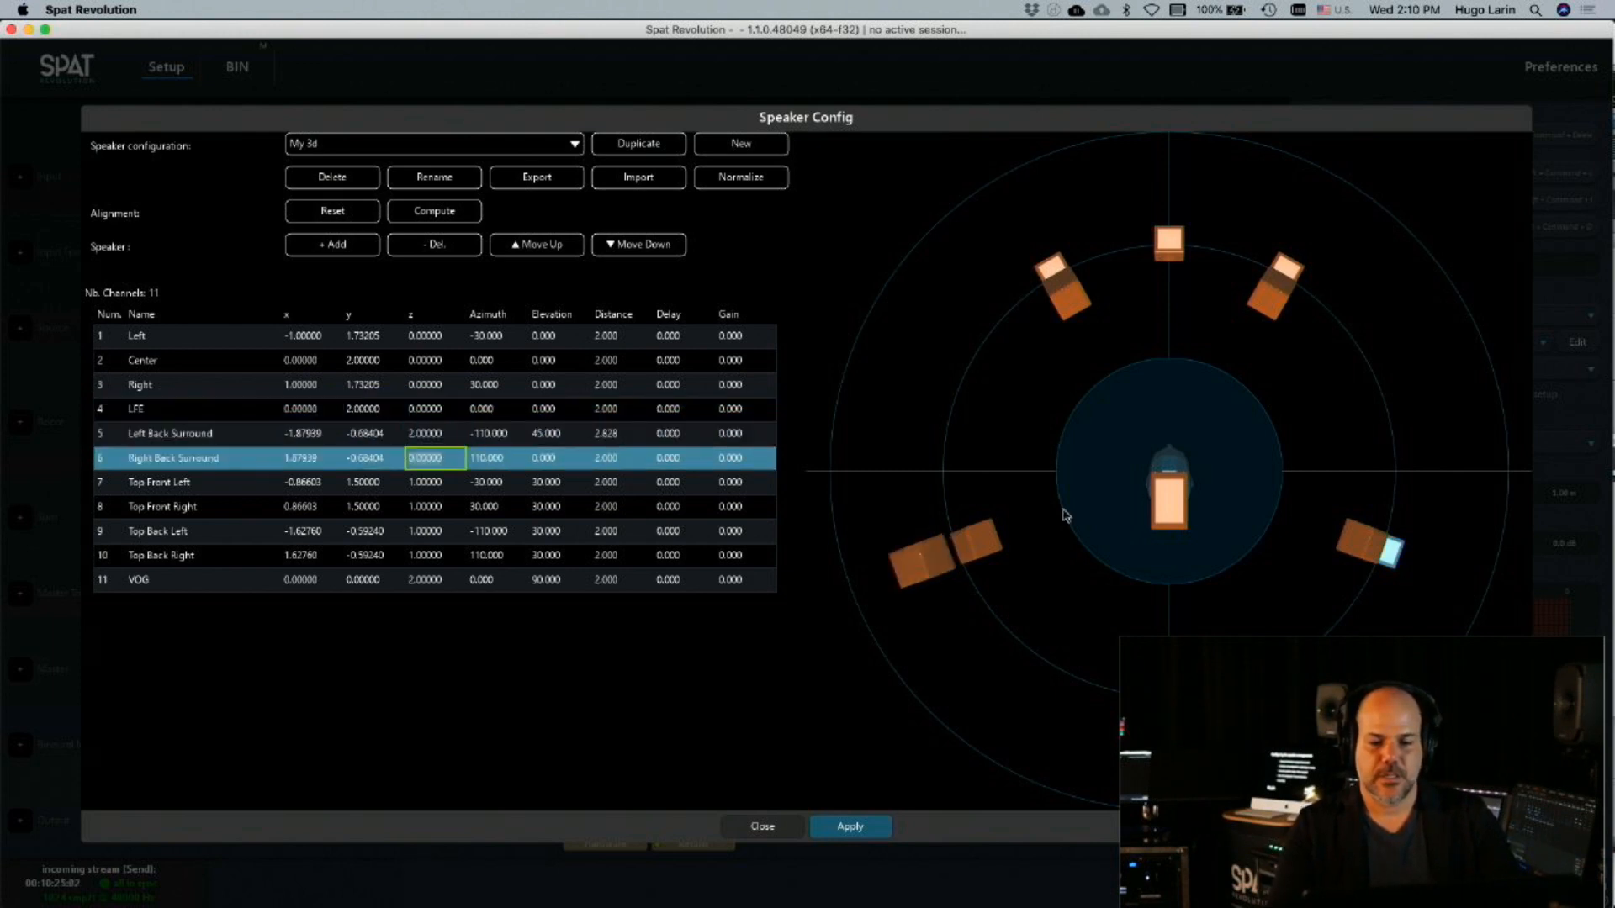
pyautogui.click(301, 457)
pyautogui.write('4')
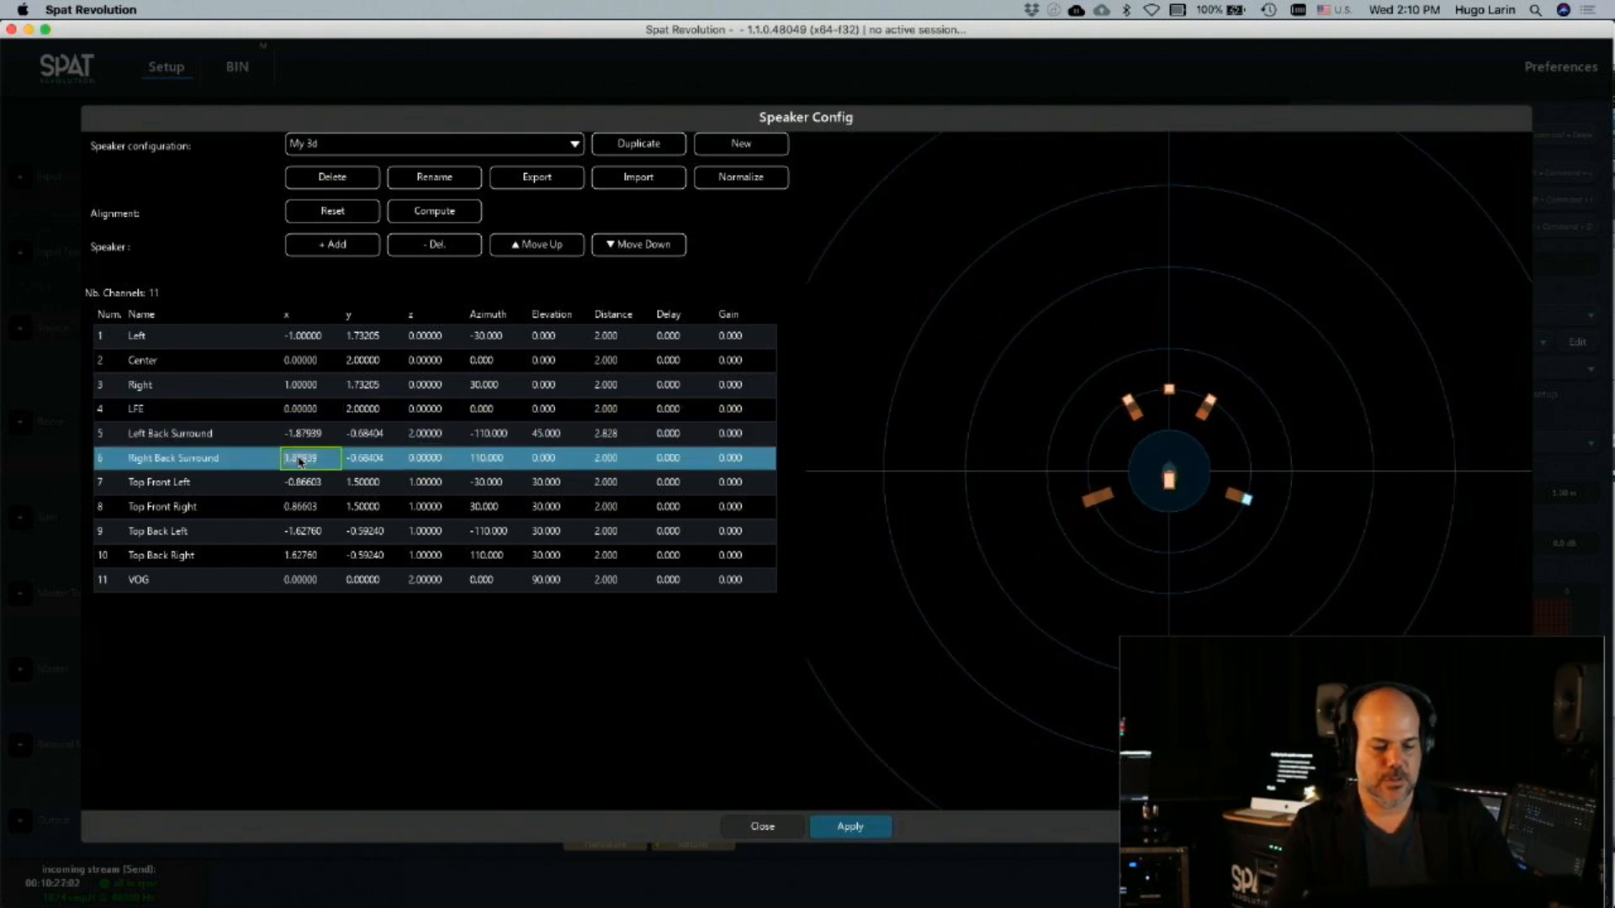
pyautogui.click(300, 482)
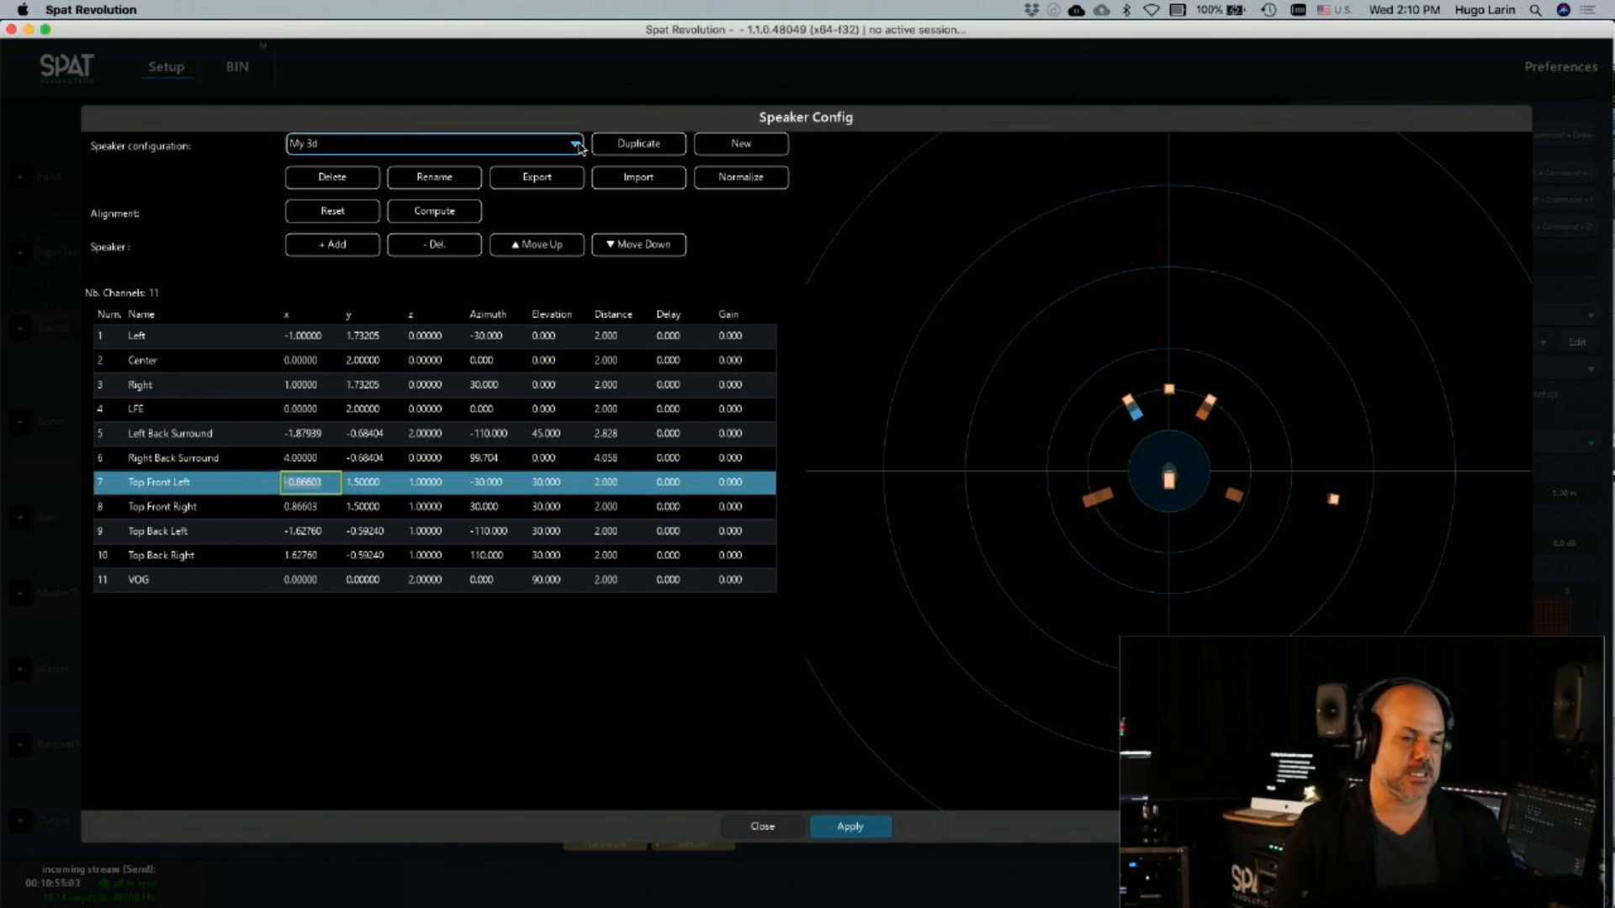
# Create a new empty speaker configuration named with the presenter's first name and add ten speakers to it
pyautogui.click(740, 144)
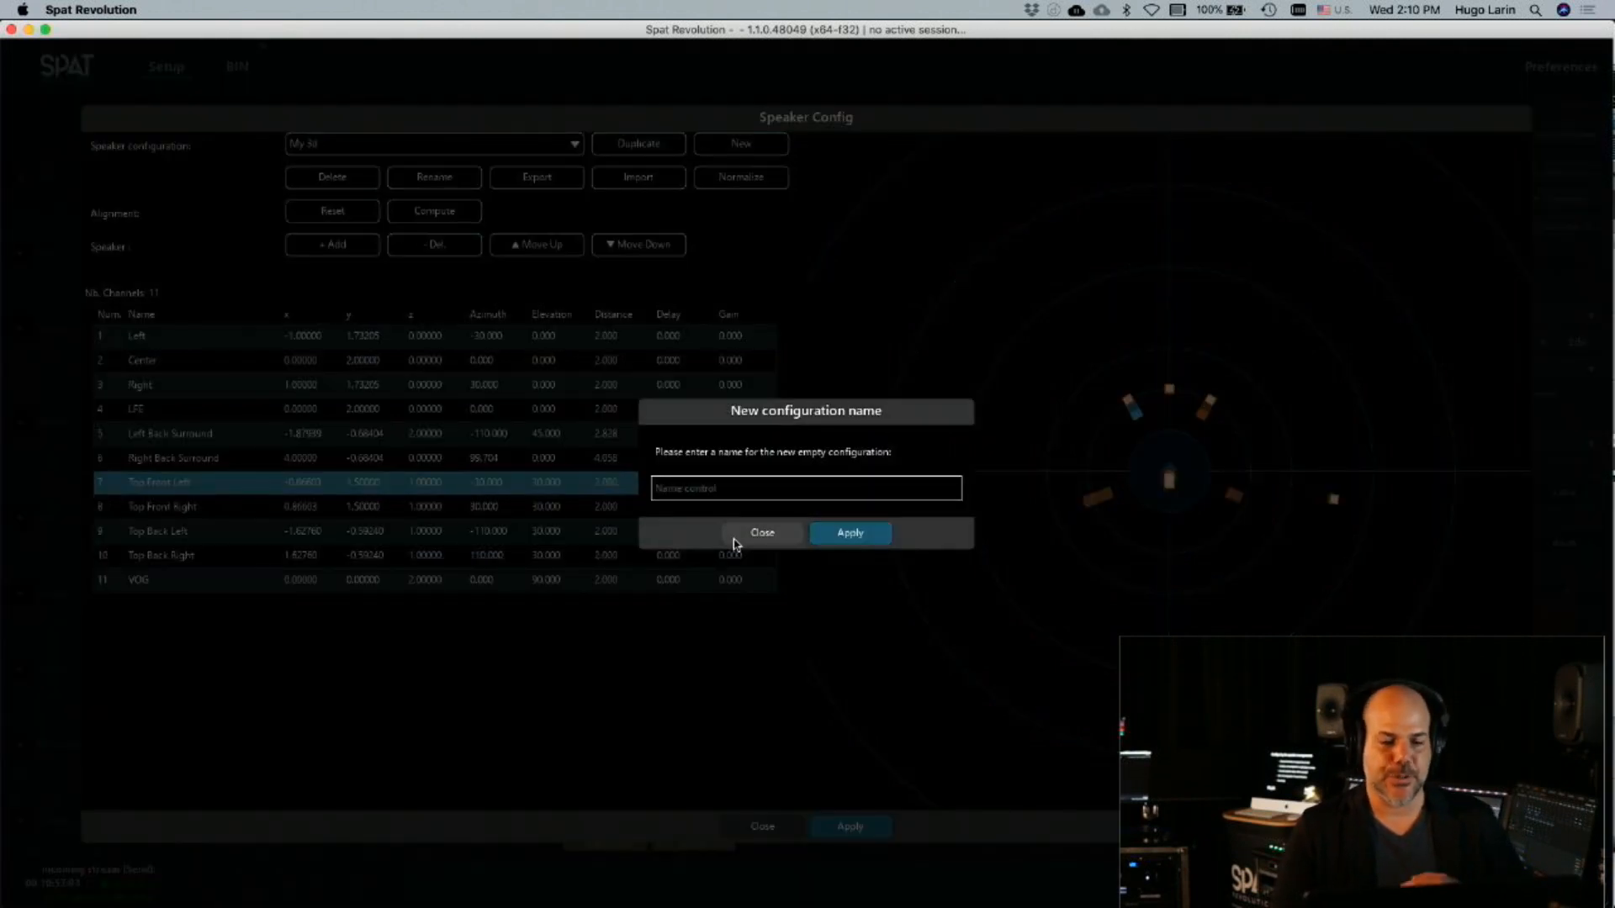
pyautogui.click(709, 498)
pyautogui.write('Hugo')
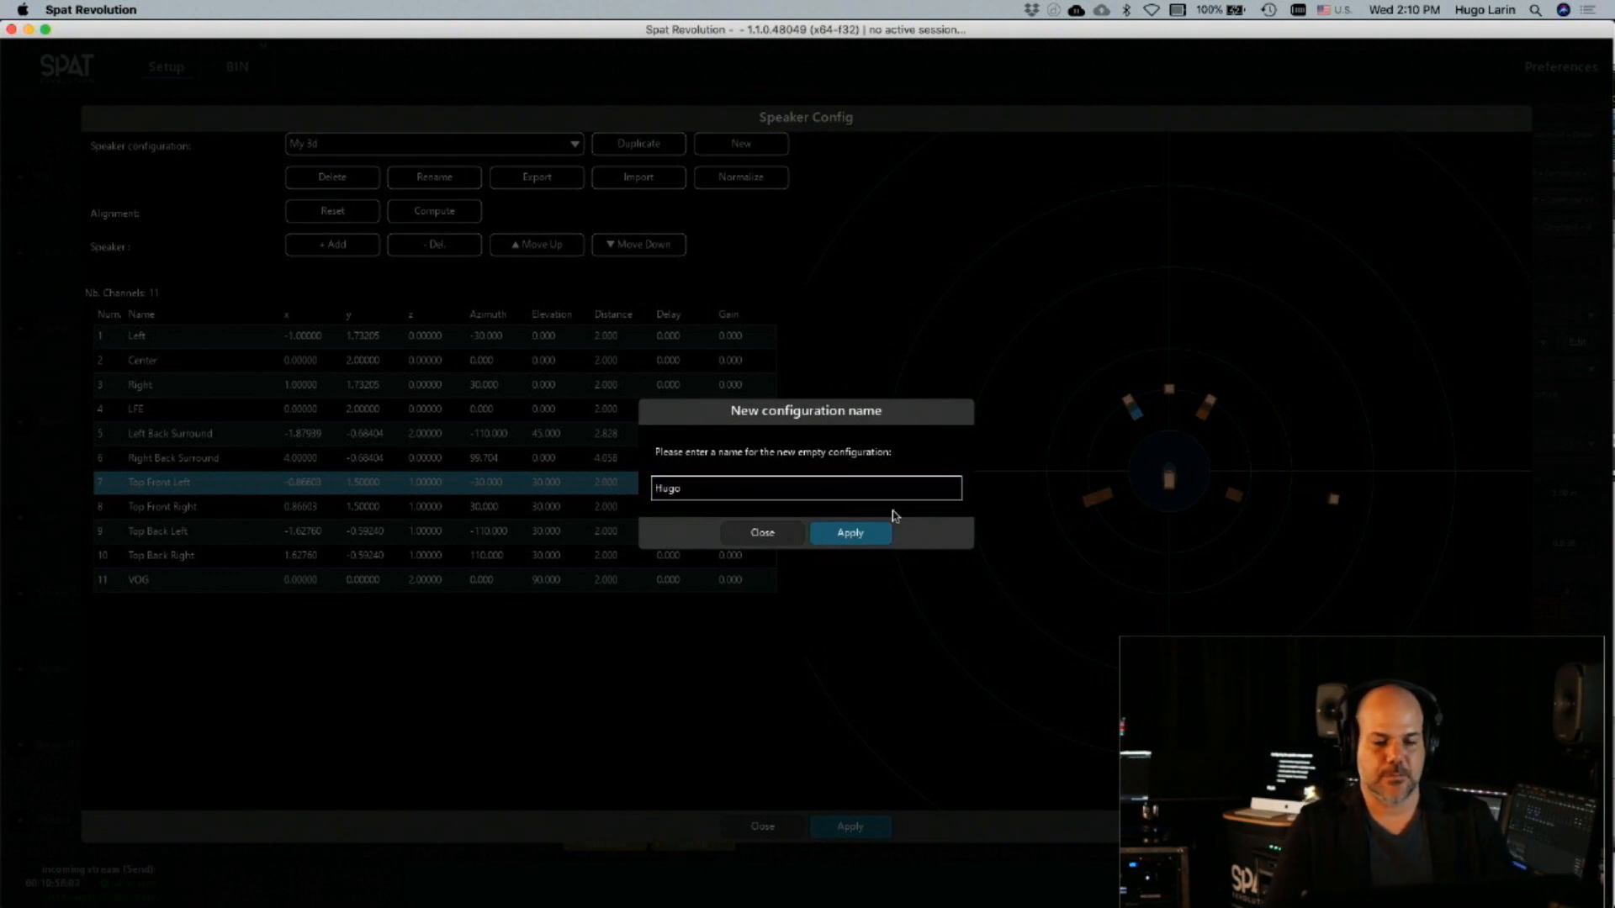
pyautogui.click(858, 533)
pyautogui.click(323, 247)
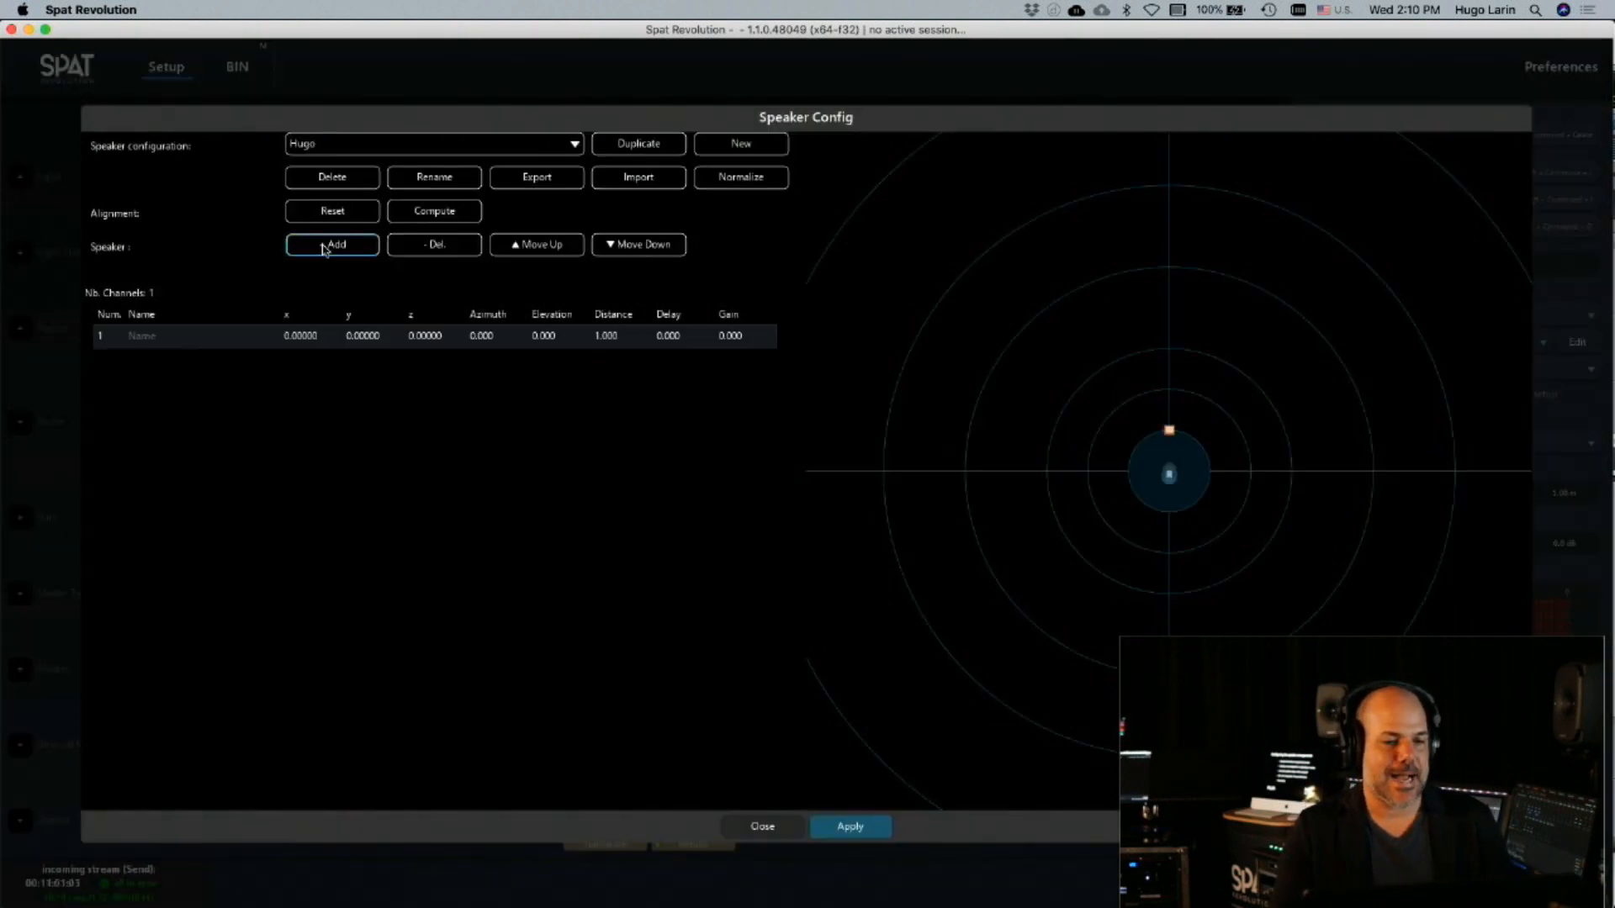
pyautogui.click(324, 246)
pyautogui.click(323, 246)
pyautogui.click(324, 246)
# Name speaker 1 of the new configuration LEft and select its x coordinate
pyautogui.doubleClick(228, 334)
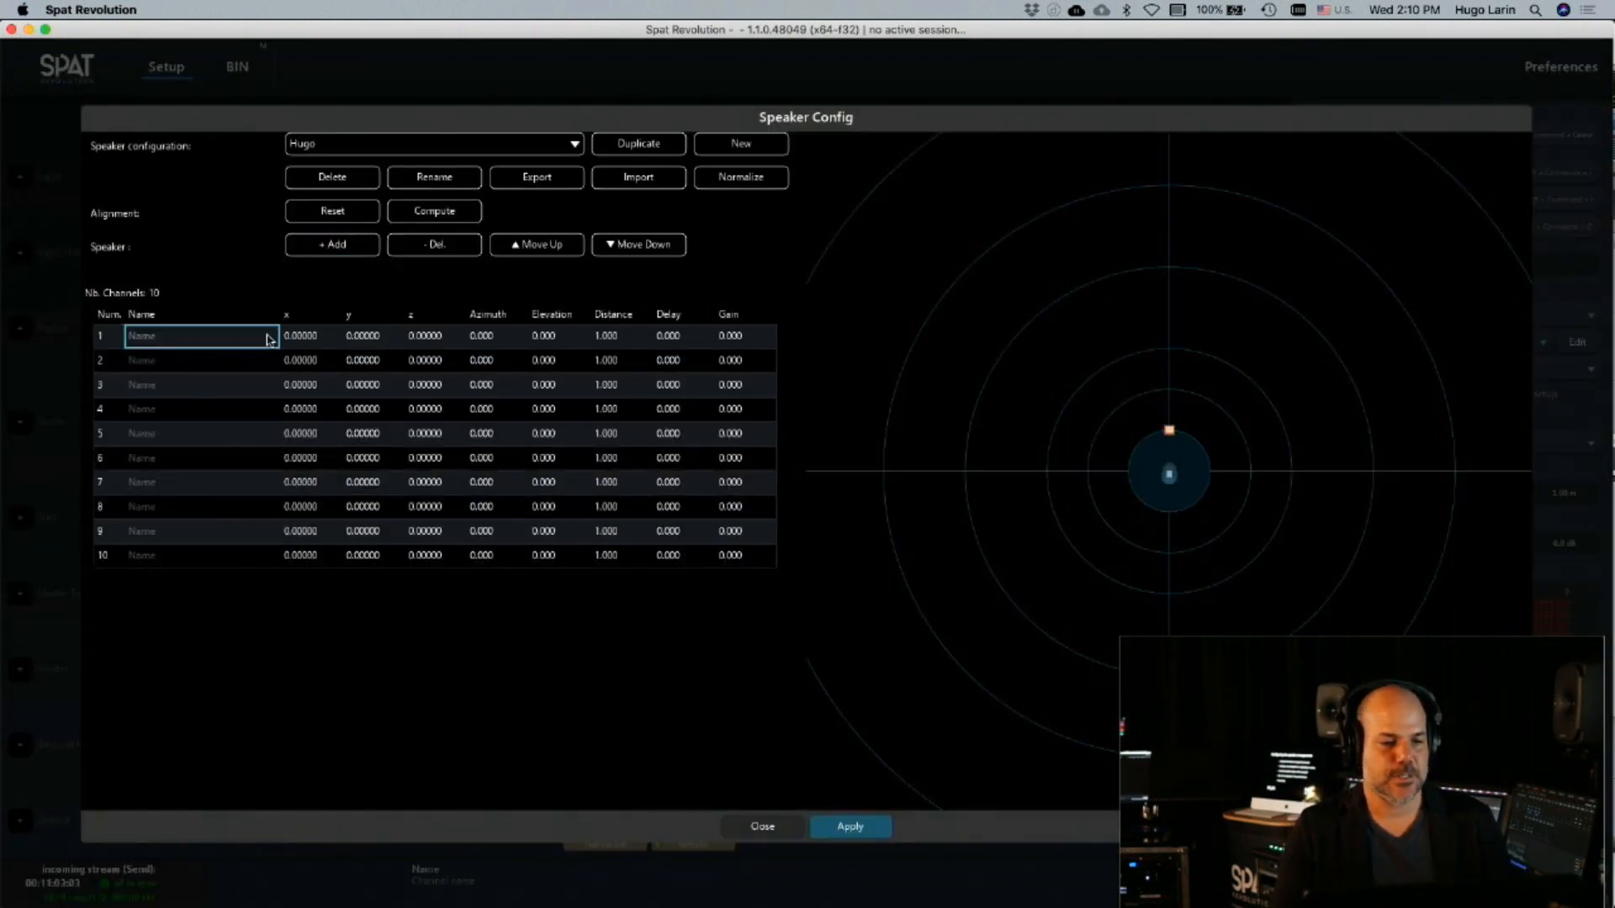
pyautogui.write('Left')
pyautogui.press('Return')
pyautogui.doubleClick(291, 337)
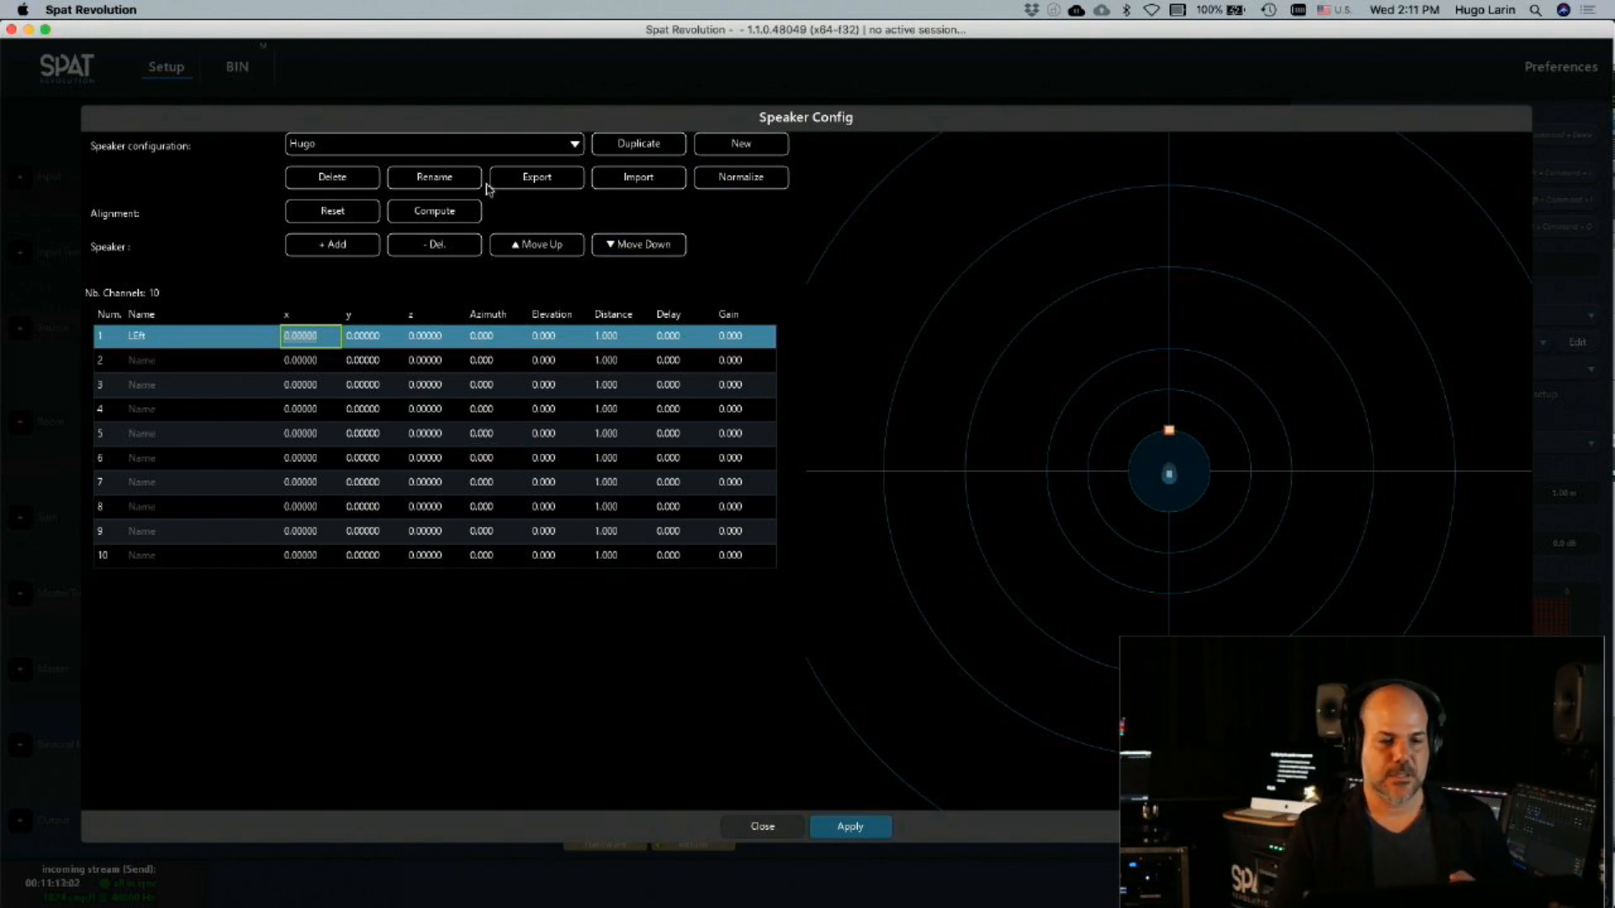
# Return to the My 3d configuration, normalize its speaker distances and close the speaker configuration editor
pyautogui.click(482, 143)
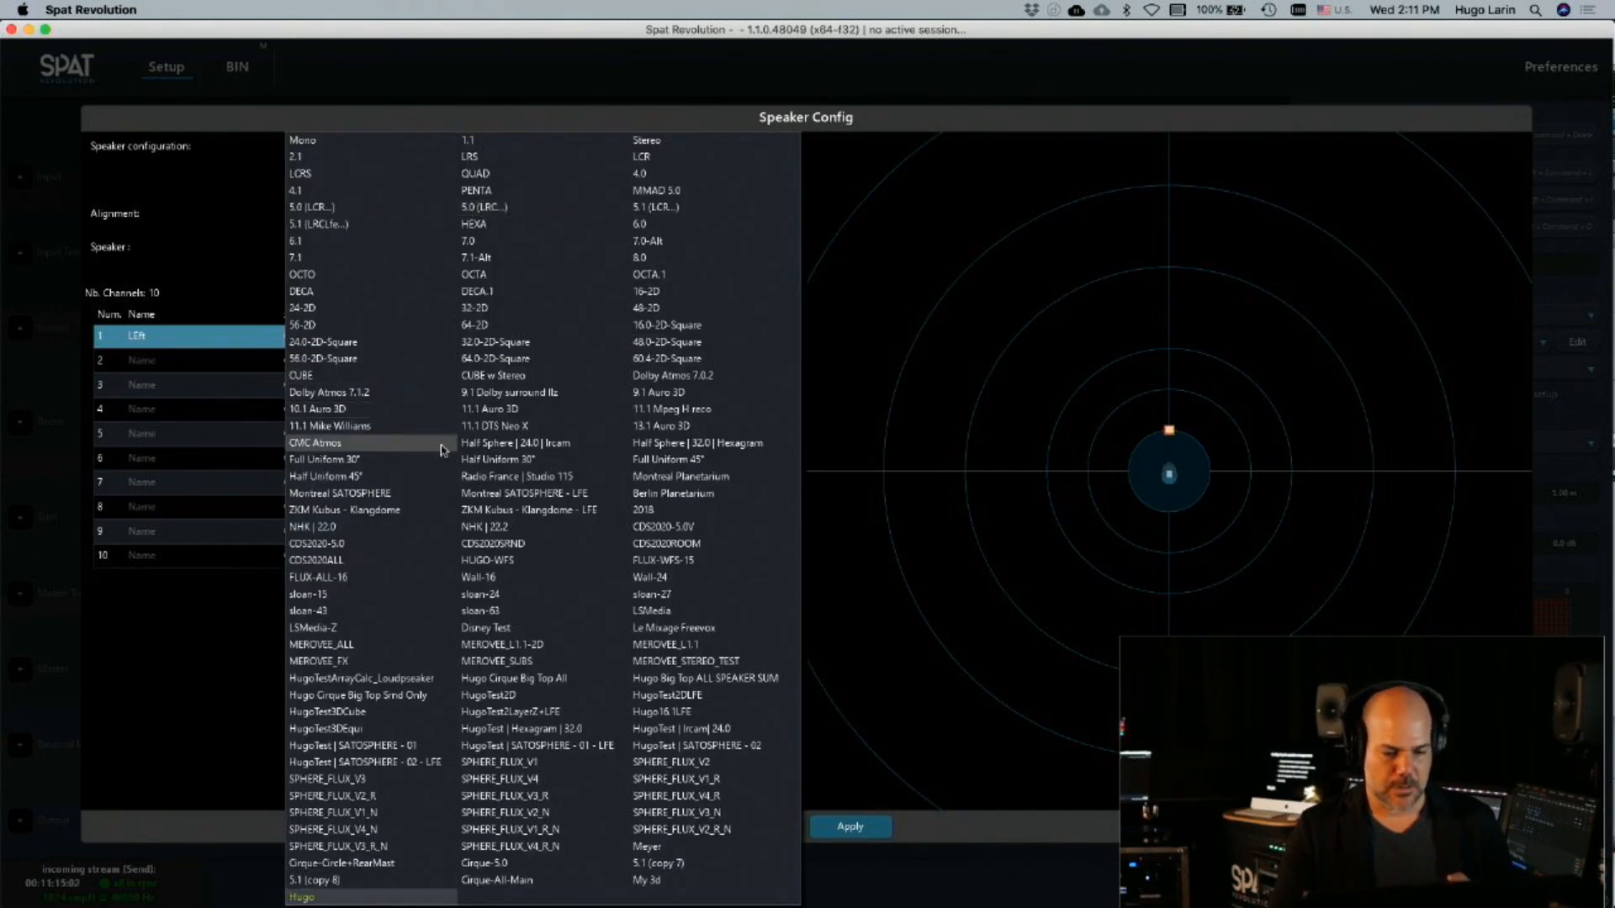
pyautogui.click(683, 879)
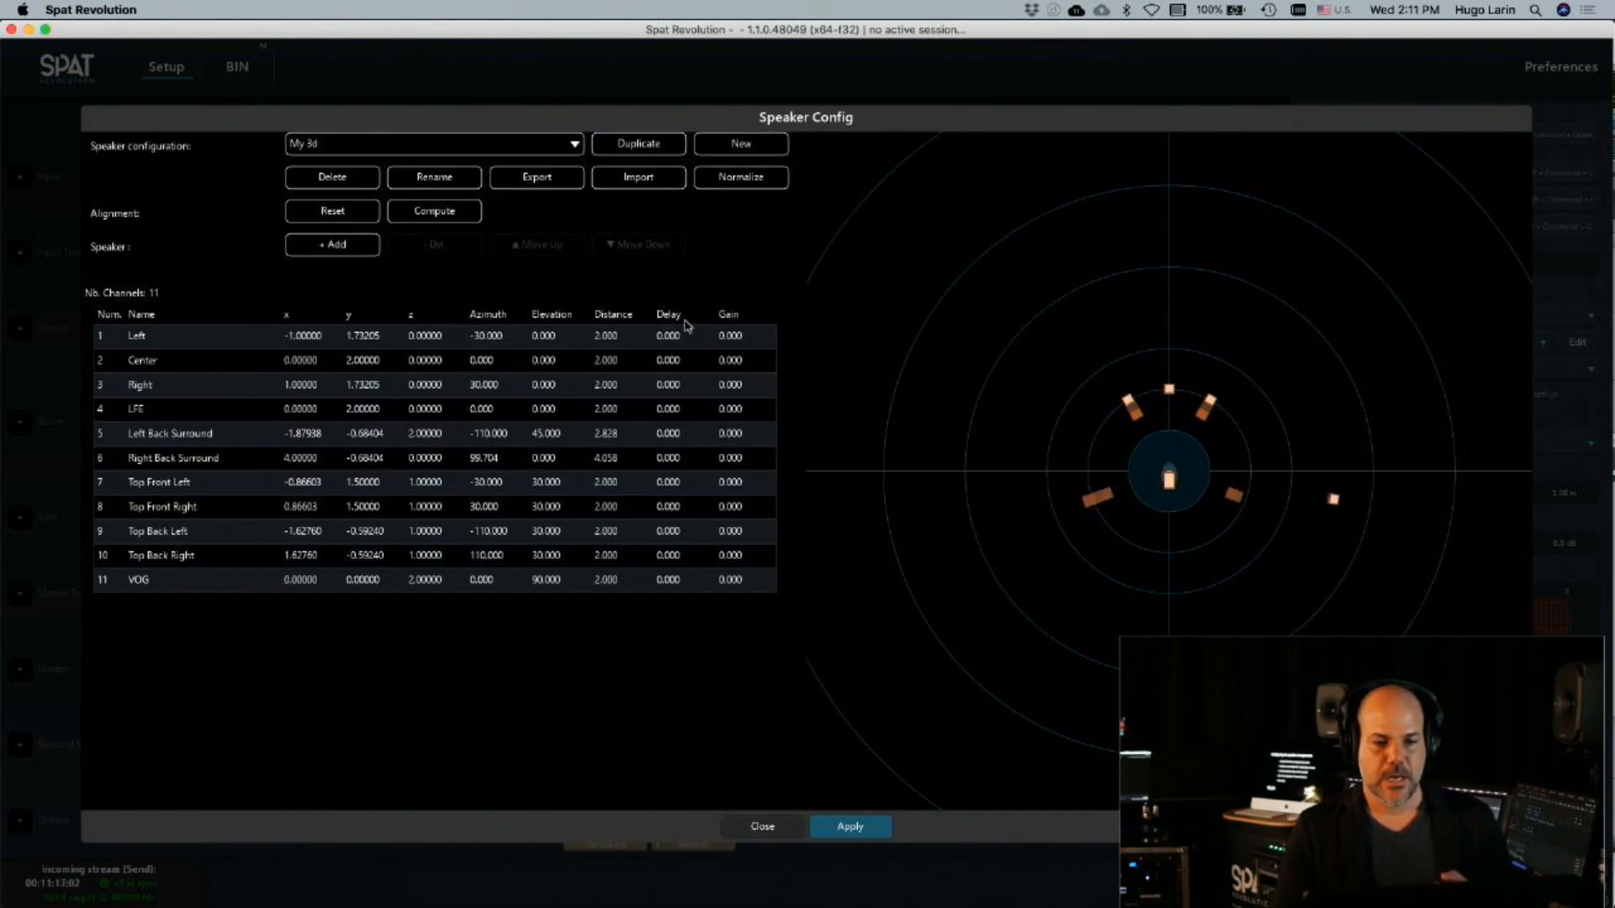
pyautogui.click(735, 178)
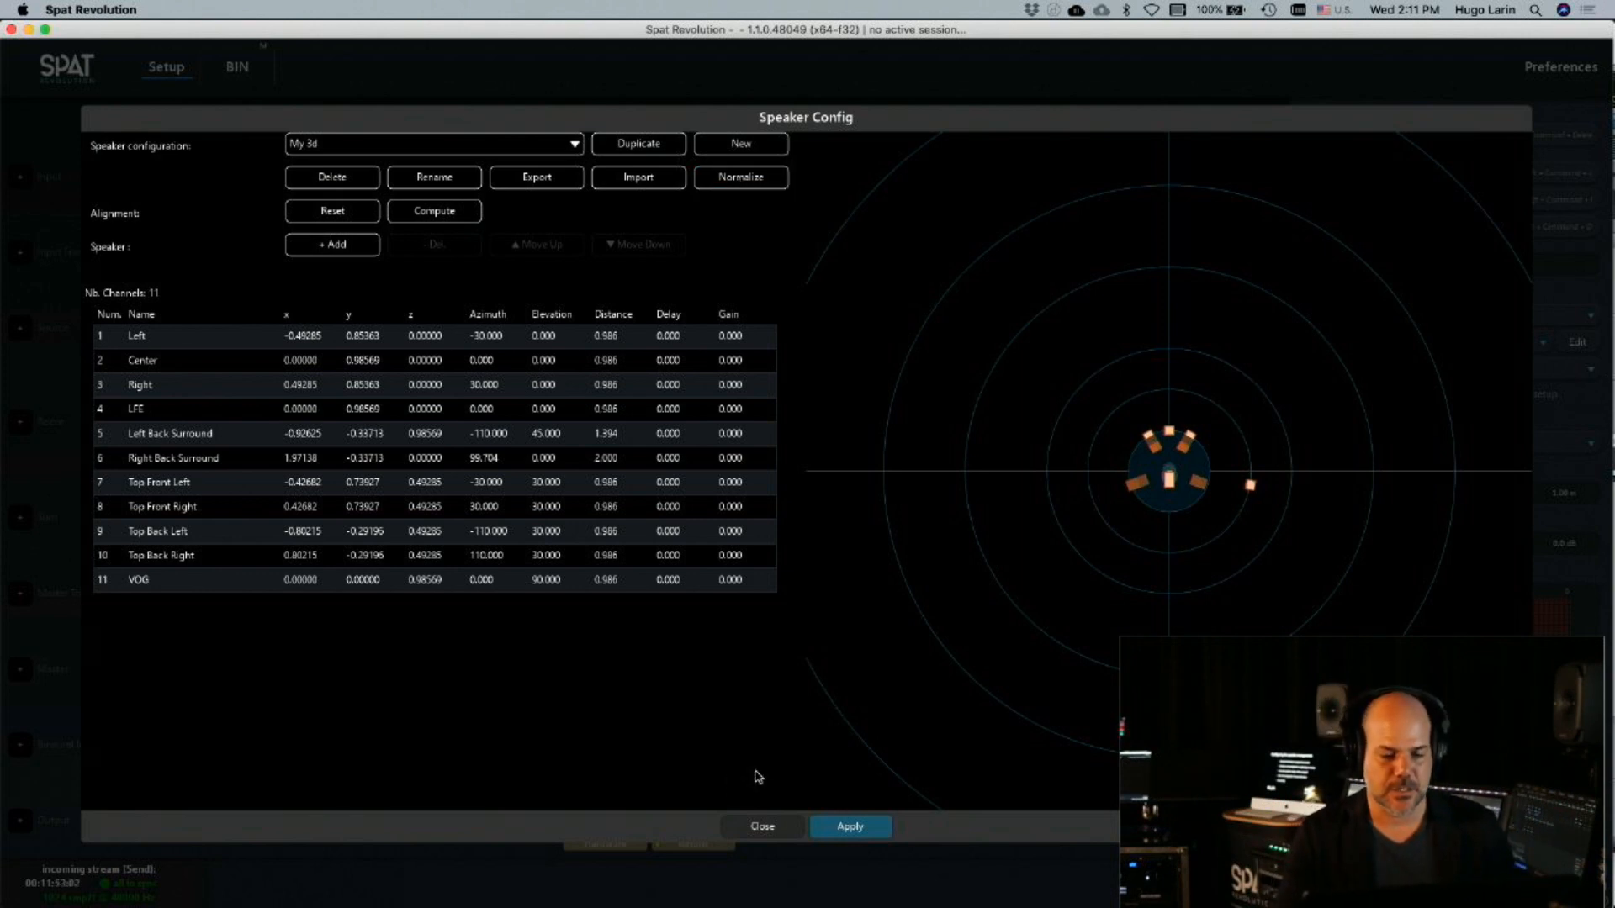
pyautogui.click(762, 827)
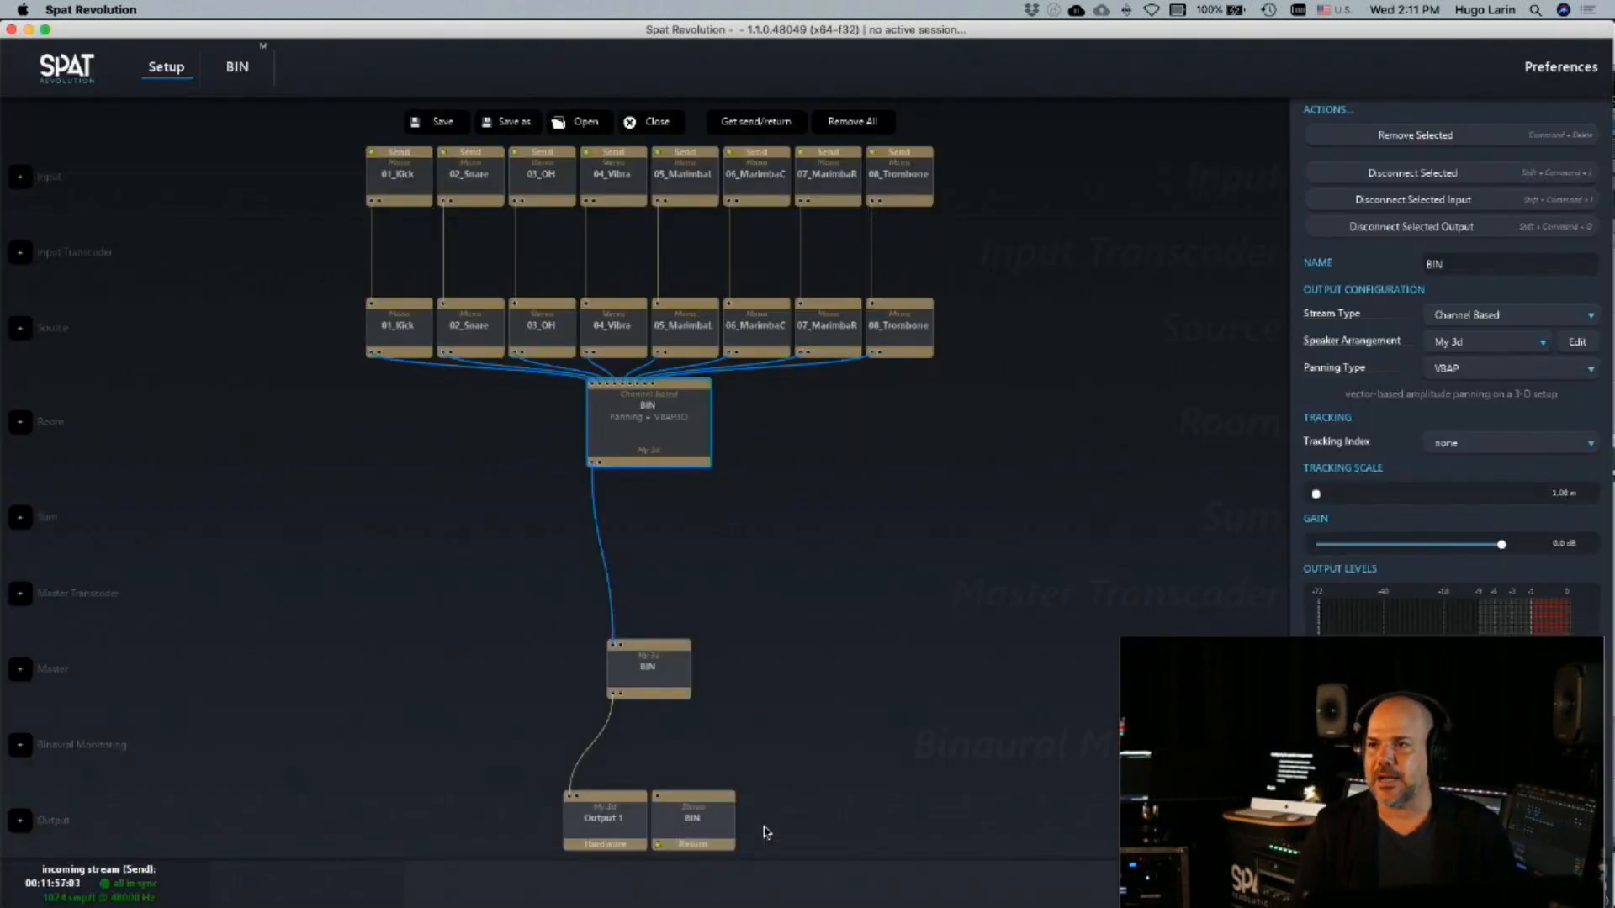